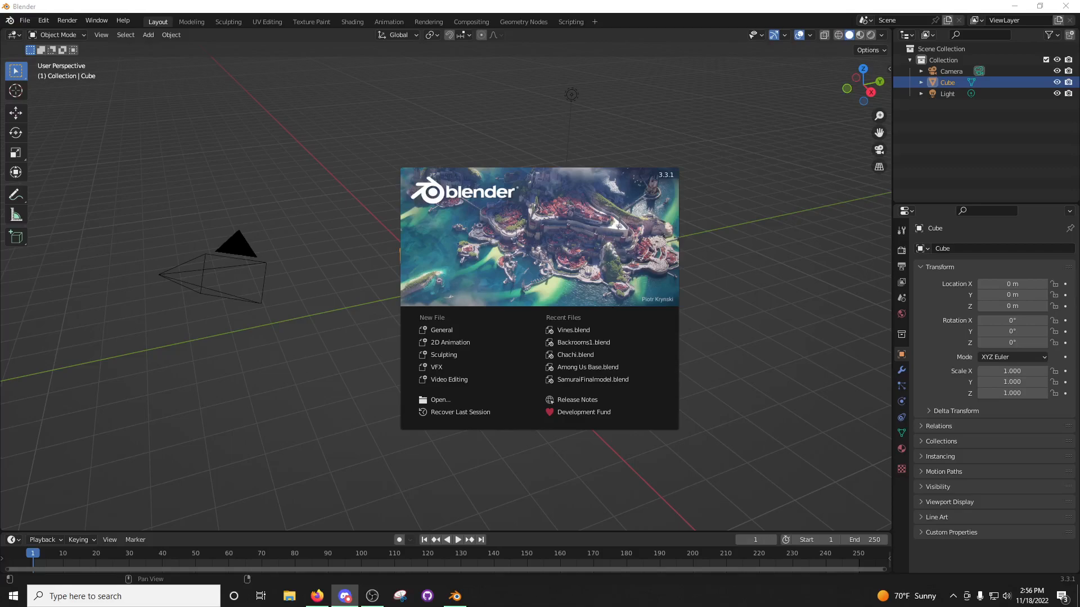
Dismiss the splash screen, turn on Screencast Keys in the viewport sidebar and return the sidebar to the Item properties.
click(487, 5)
click(301, 227)
middle_drag(335, 235, 428, 296)
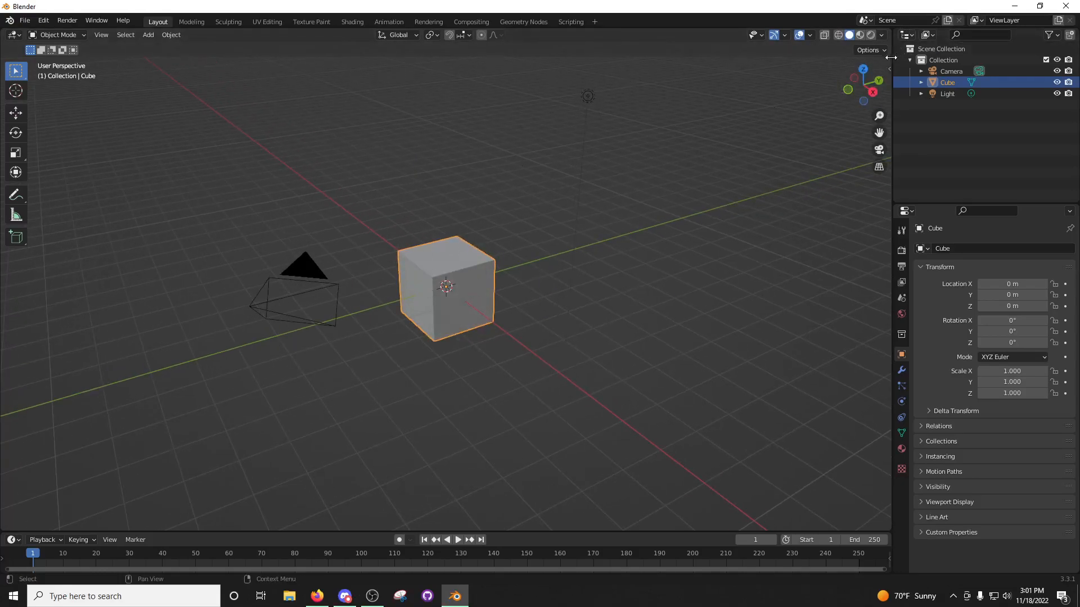
drag(889, 68, 777, 63)
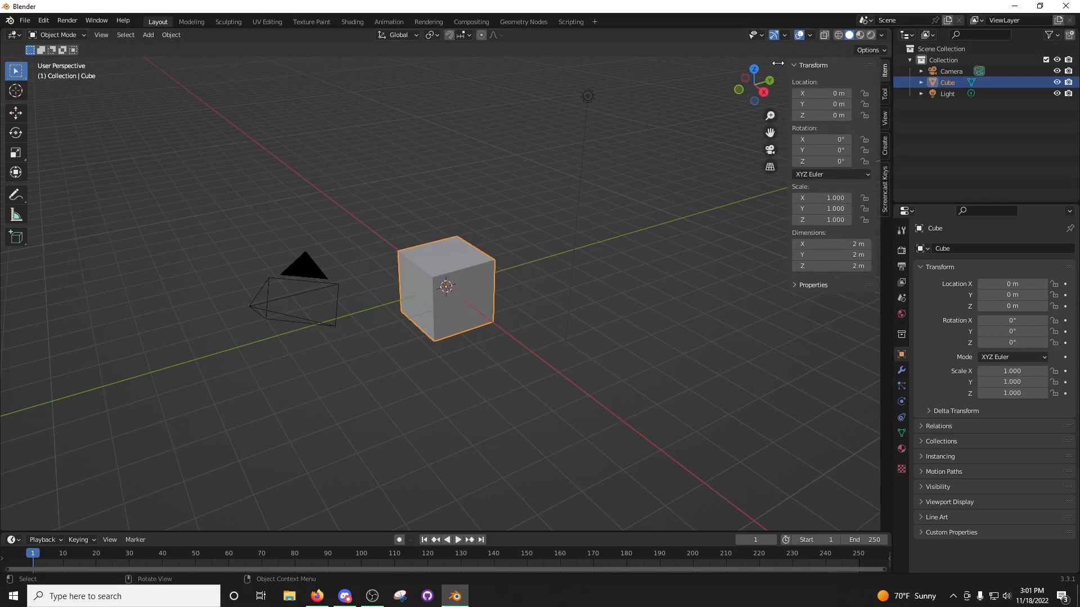
click(885, 181)
click(802, 66)
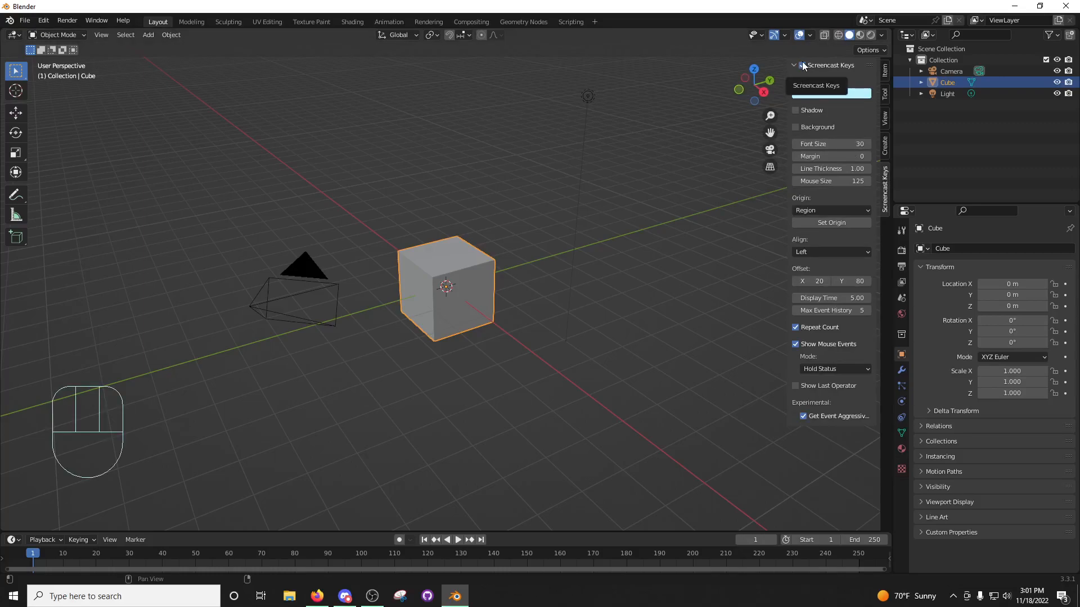
mouse_move(788, 86)
mouse_down()
mouse_move(887, 85)
mouse_move(767, 80)
mouse_up()
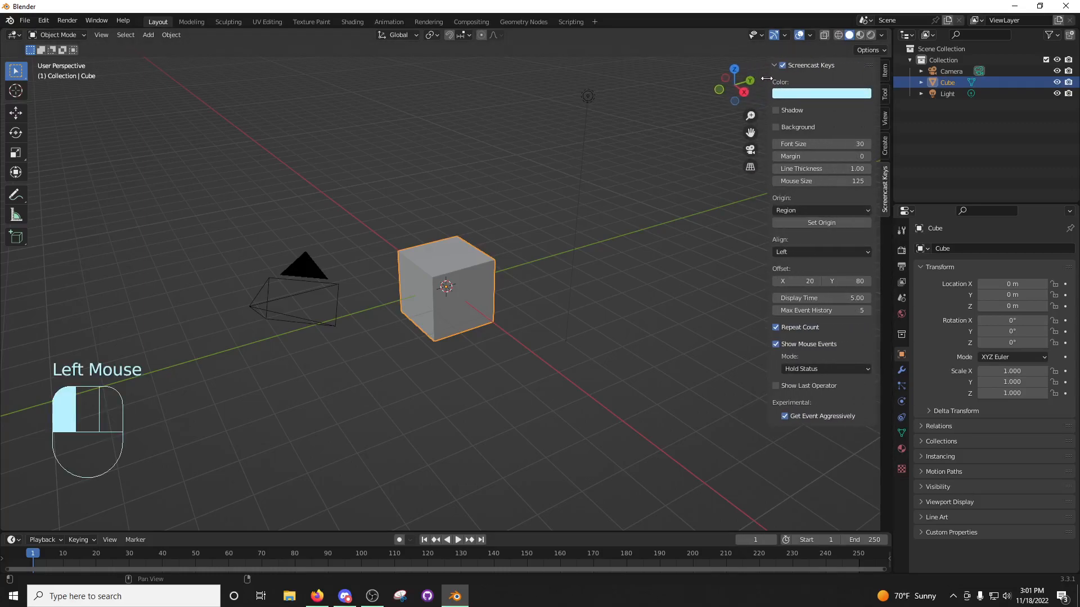
click(885, 71)
middle_drag(585, 254, 596, 251)
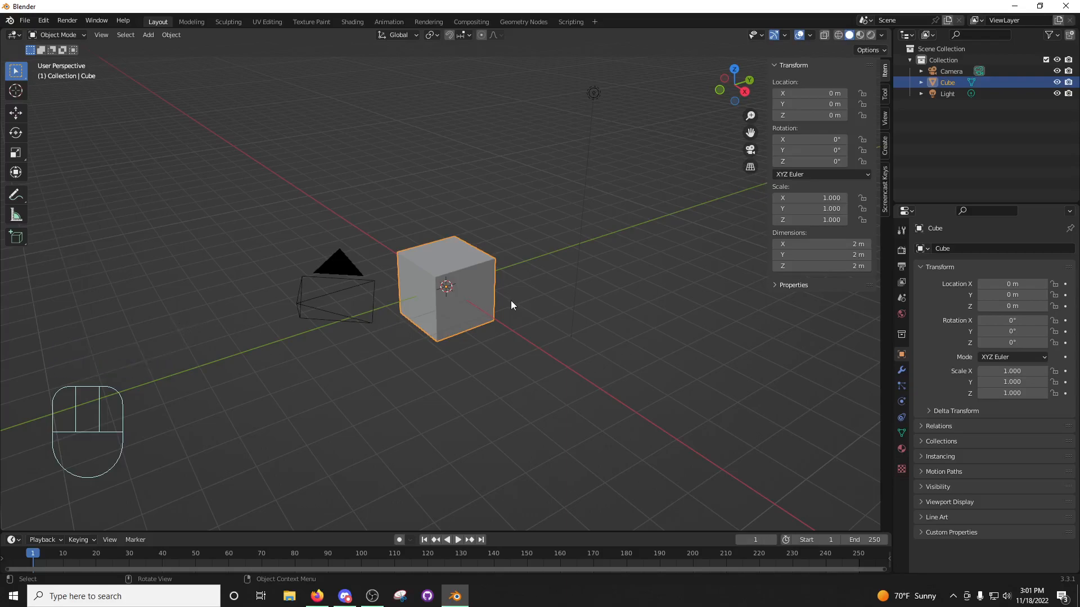
middle_drag(664, 310, 574, 309)
key(g)
right_click(561, 299)
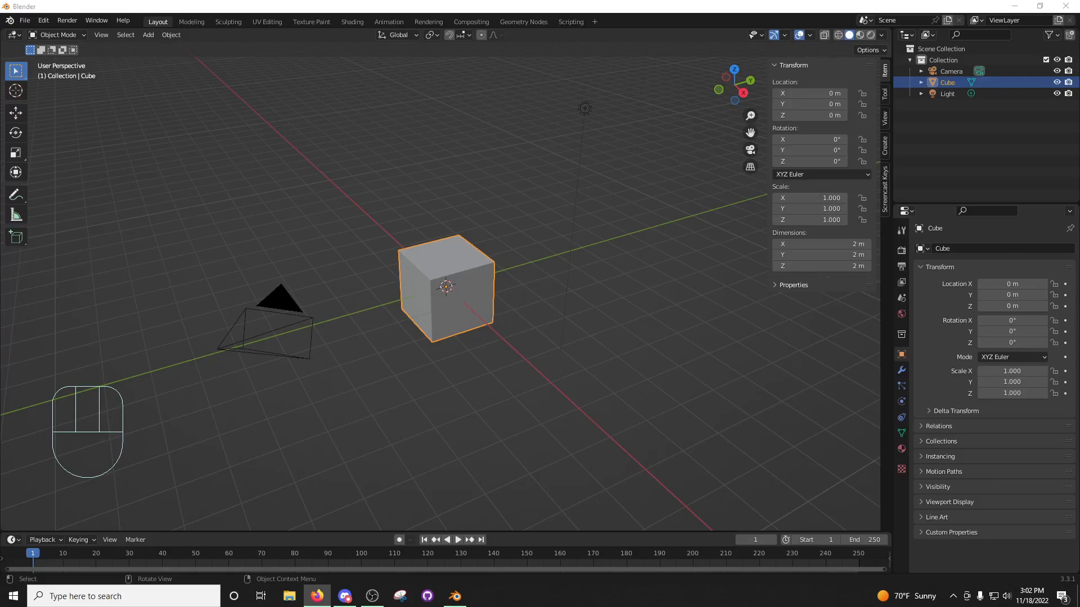
click(351, 587)
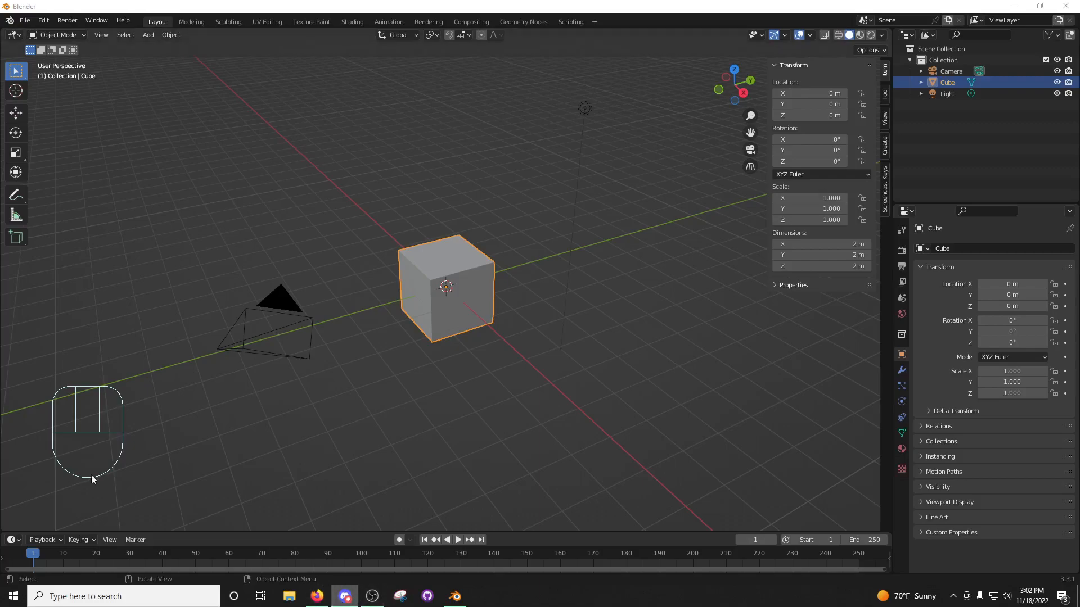
middle_drag(474, 302, 465, 302)
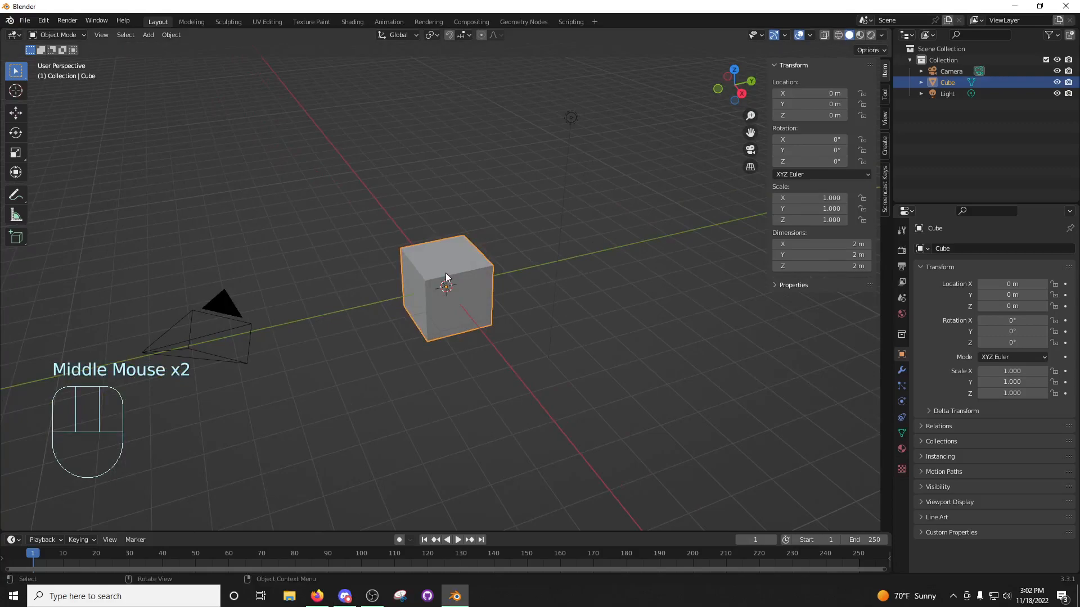
middle_drag(467, 292, 477, 292)
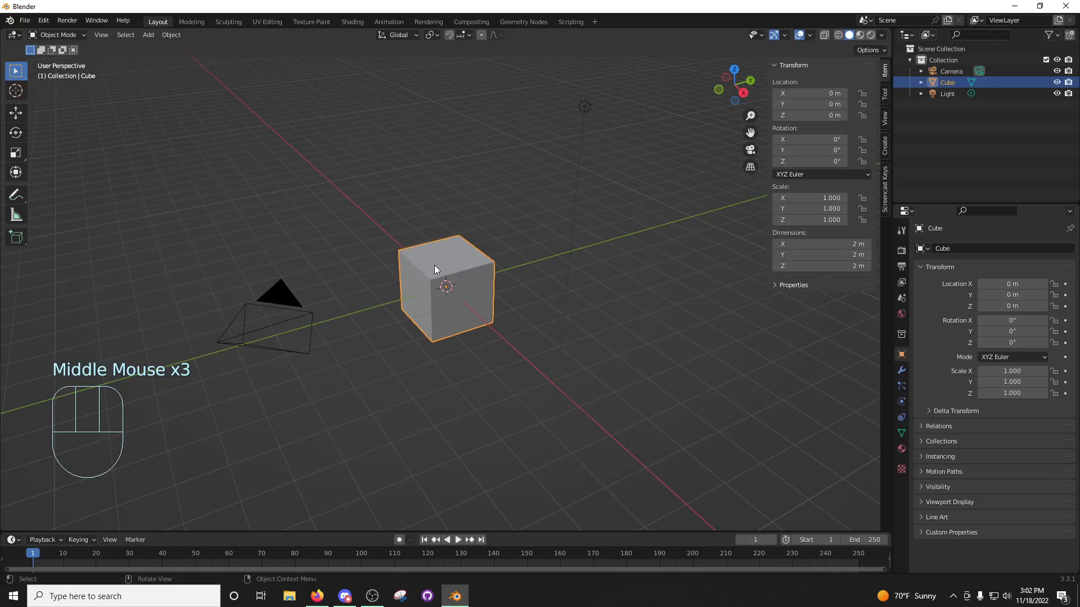
Select the default camera, the light and the cube one after another to examine each object in the scene.
click(294, 309)
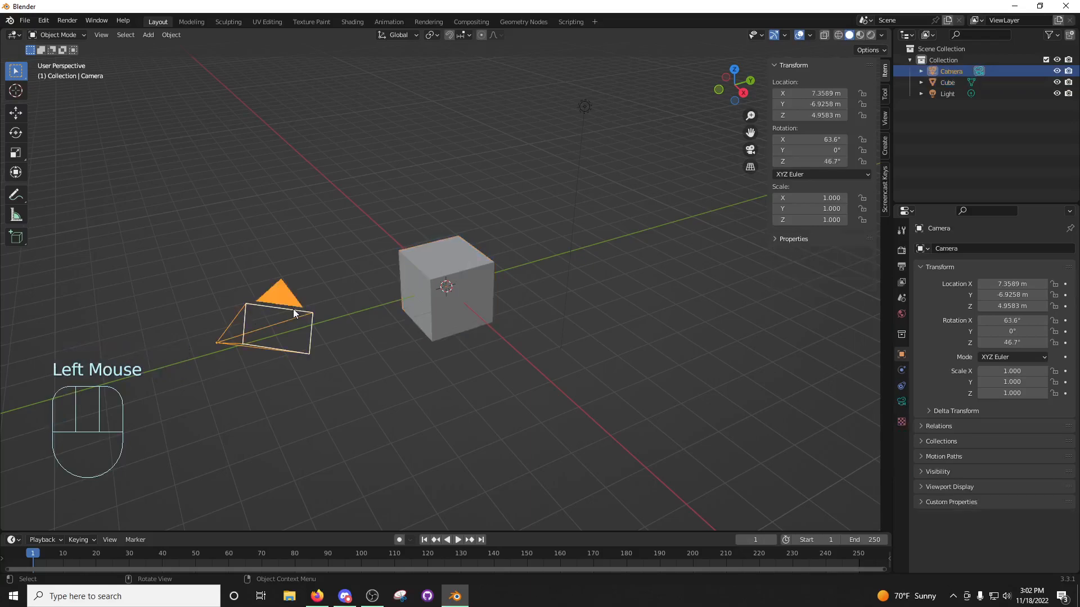
click(585, 107)
middle_drag(601, 127, 517, 268)
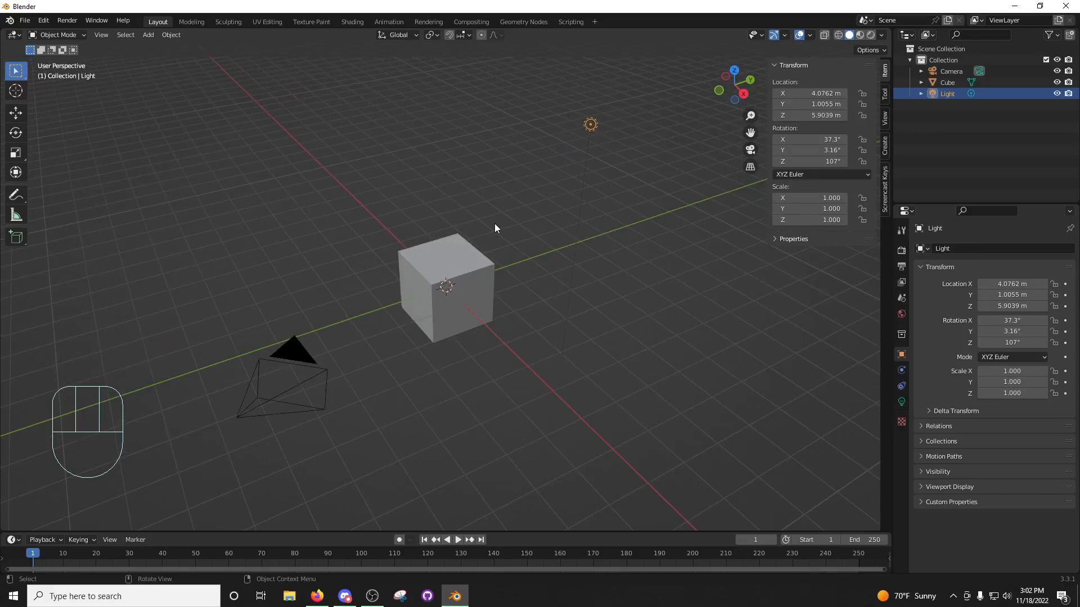
middle_drag(560, 244, 514, 292)
middle_drag(460, 261, 468, 258)
middle_drag(588, 171, 555, 150)
middle_drag(495, 252, 466, 278)
click(464, 265)
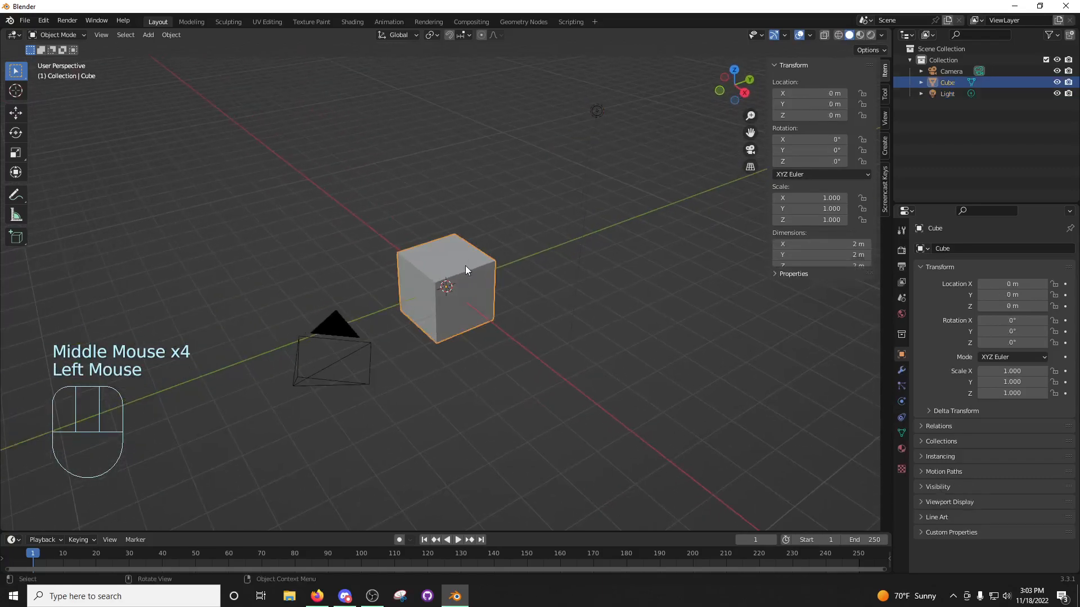
Deselect the cube and switch the viewport to rendered shading to show the light's effect.
click(478, 228)
middle_drag(478, 228, 525, 257)
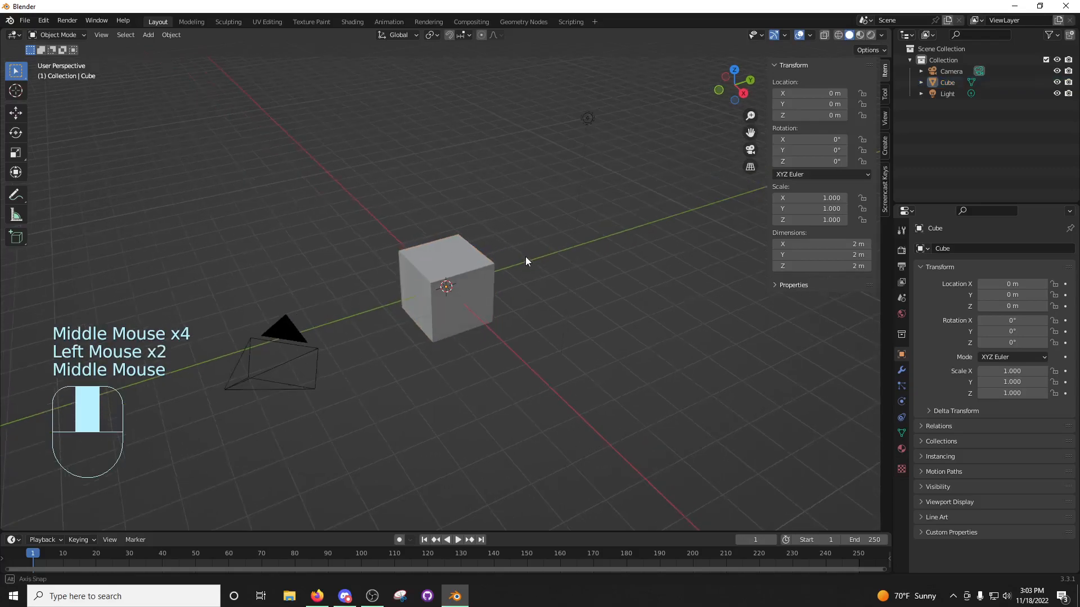
key(z)
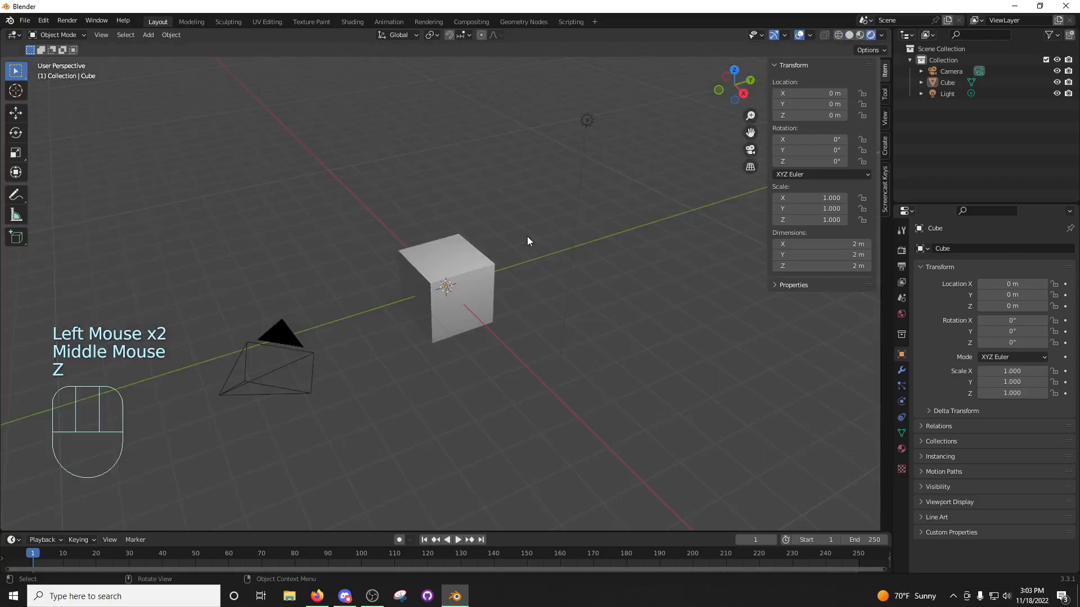
mouse_move(528, 236)
middle_down()
mouse_move(531, 257)
mouse_move(549, 246)
mouse_move(540, 238)
mouse_move(552, 246)
mouse_move(602, 107)
middle_up()
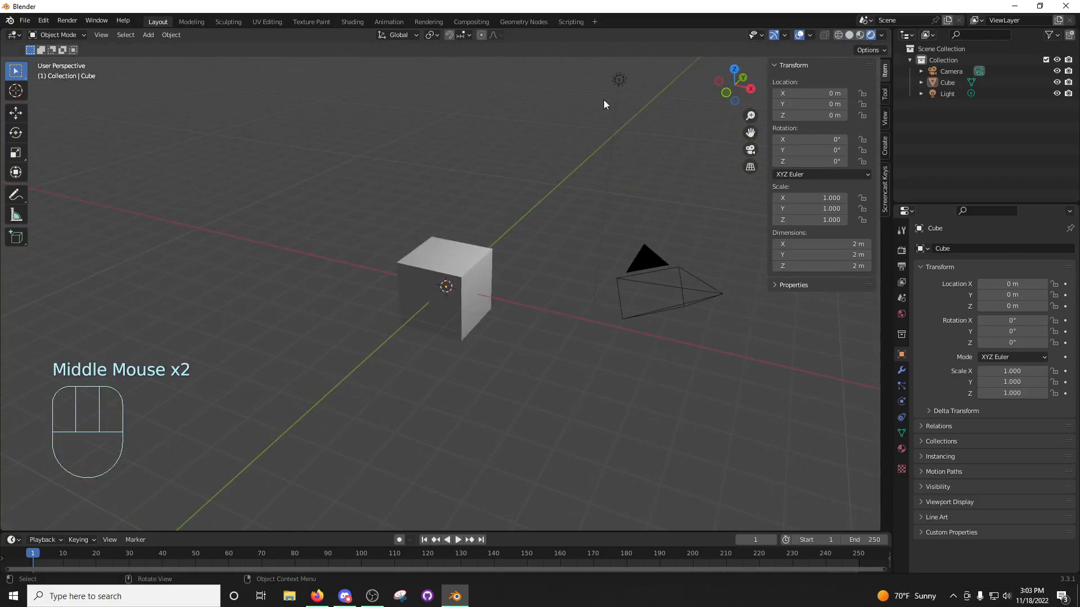
Select the light, preview the scene through the camera and return to the free perspective view.
click(620, 78)
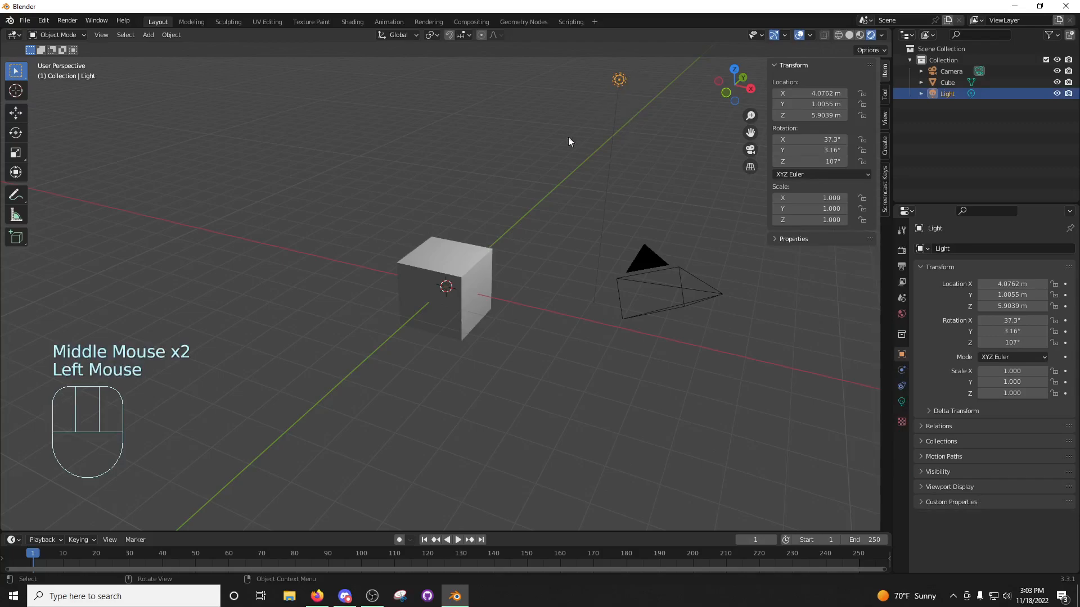
middle_drag(612, 164, 582, 229)
key(KP_0)
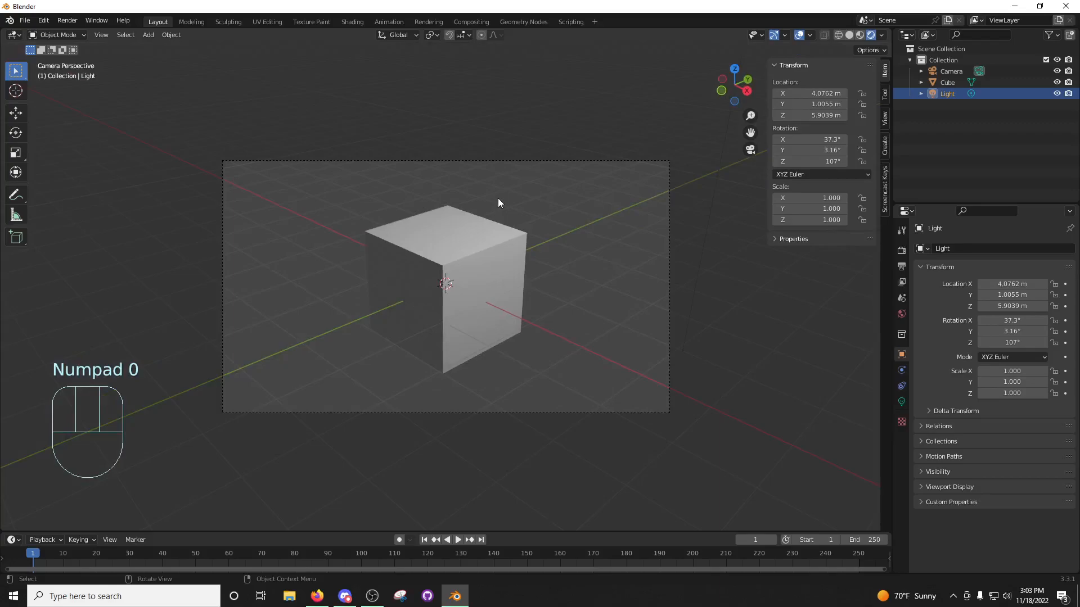
middle_drag(535, 161, 542, 227)
scroll(557, 224, down, 3)
scroll(540, 227, up, 2)
Try moving the light, cancel the move and clear the selection.
key(g)
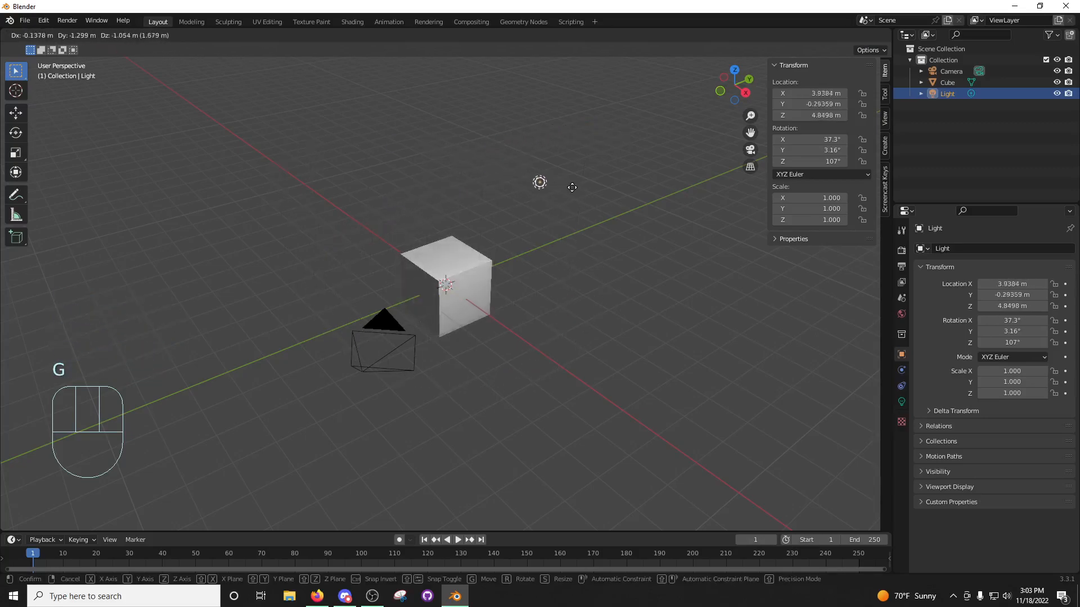
right_click(497, 288)
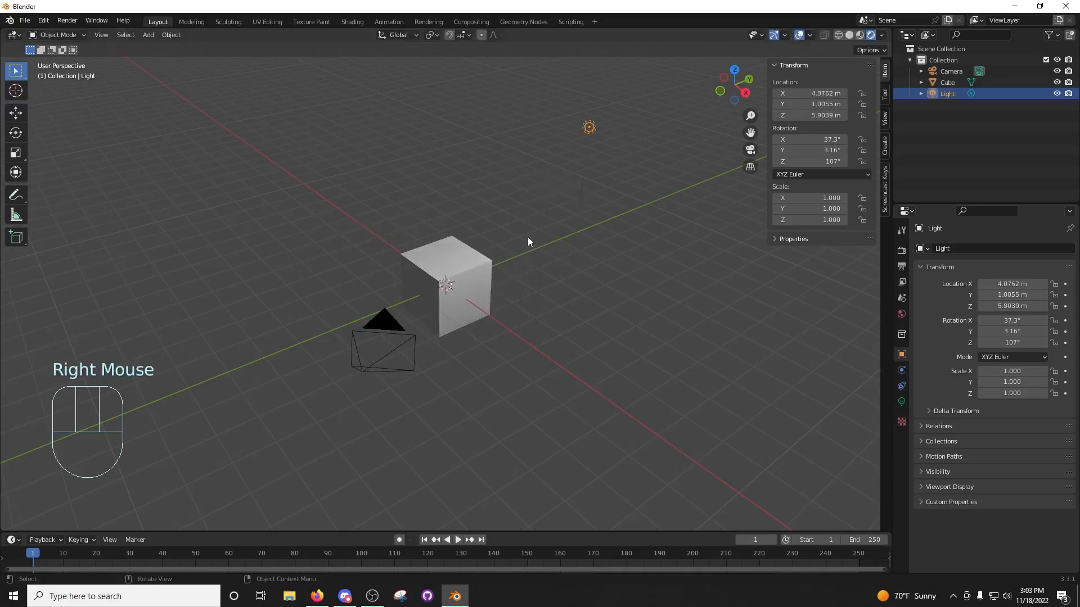
middle_drag(538, 204, 548, 198)
click(536, 211)
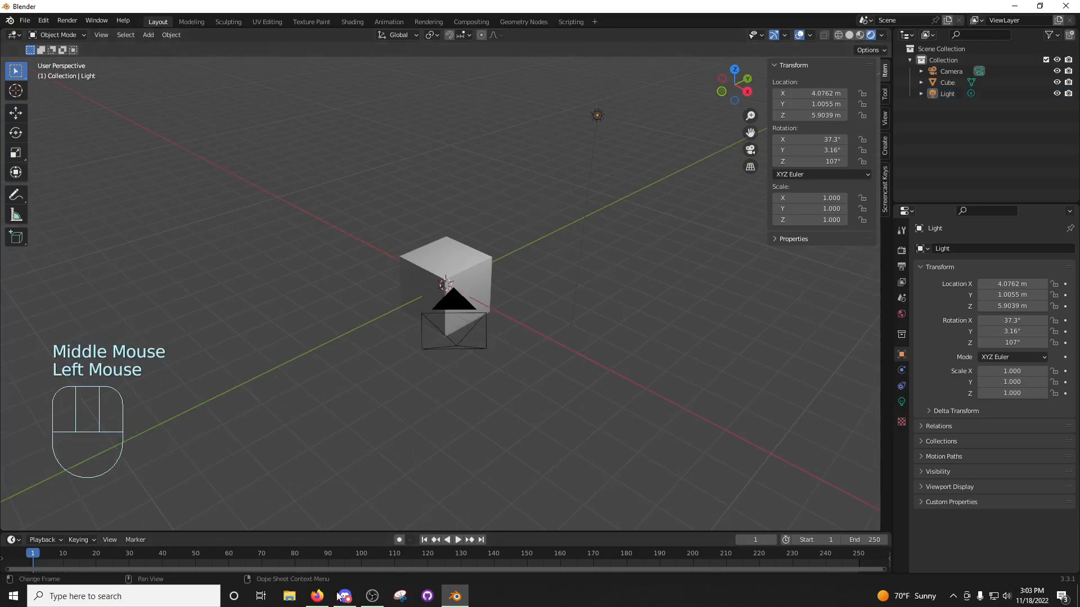
Examine the cube from different angles and distances by orbiting, panning and zooming the viewport.
click(319, 596)
middle_drag(424, 293, 504, 228)
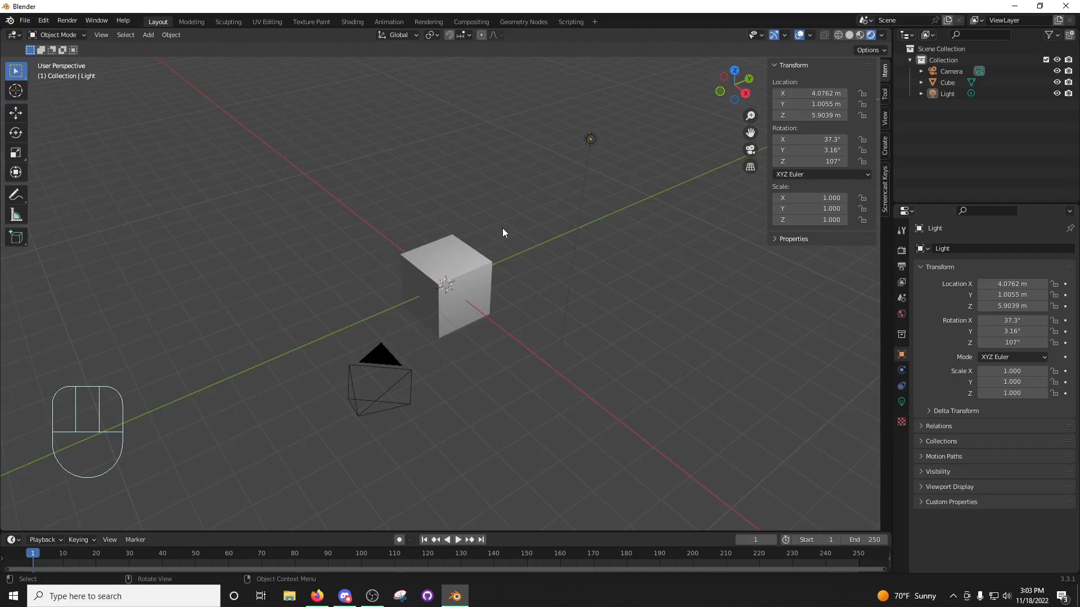
middle_drag(545, 237, 521, 239)
key(shift)
mouse_move(500, 243)
shift+middle_down()
mouse_move(541, 234)
mouse_move(529, 269)
mouse_move(468, 246)
mouse_move(502, 271)
mouse_move(495, 253)
shift+middle_up()
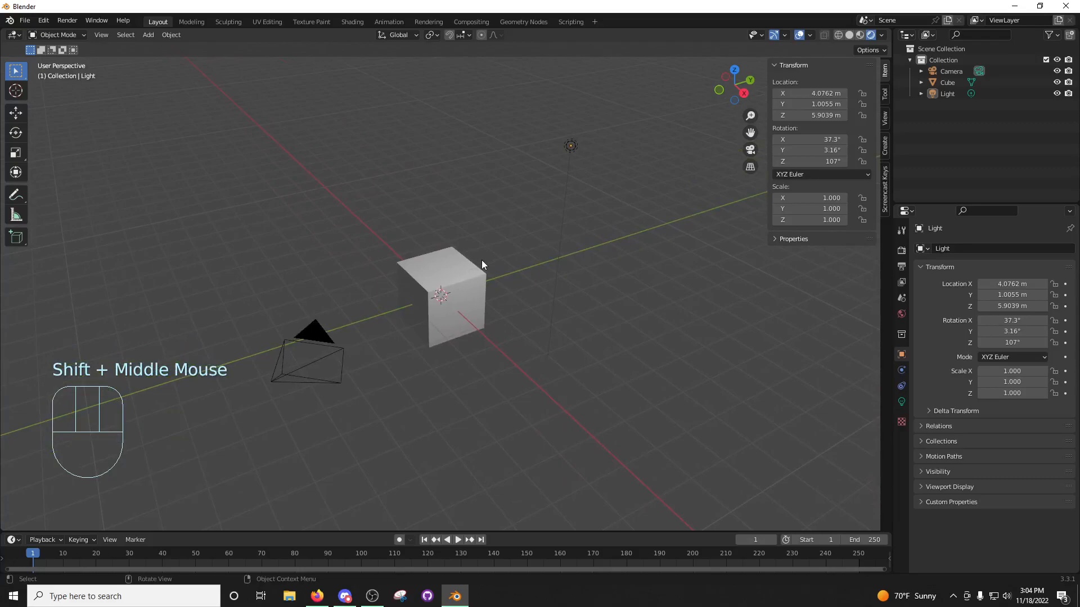
scroll(467, 291, up, 7)
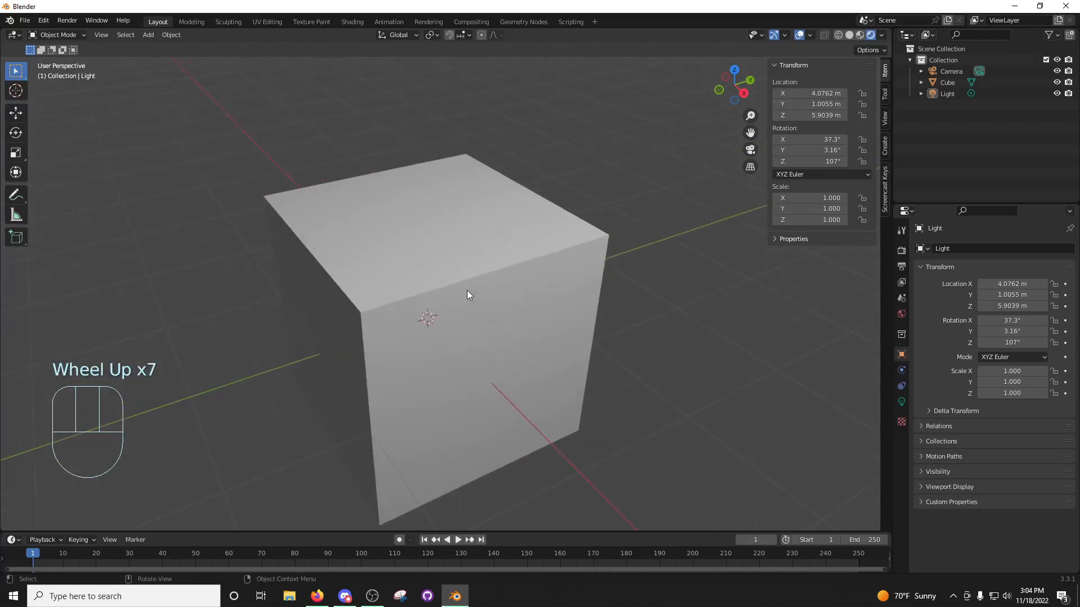
scroll(467, 290, down, 6)
scroll(464, 297, down, 1)
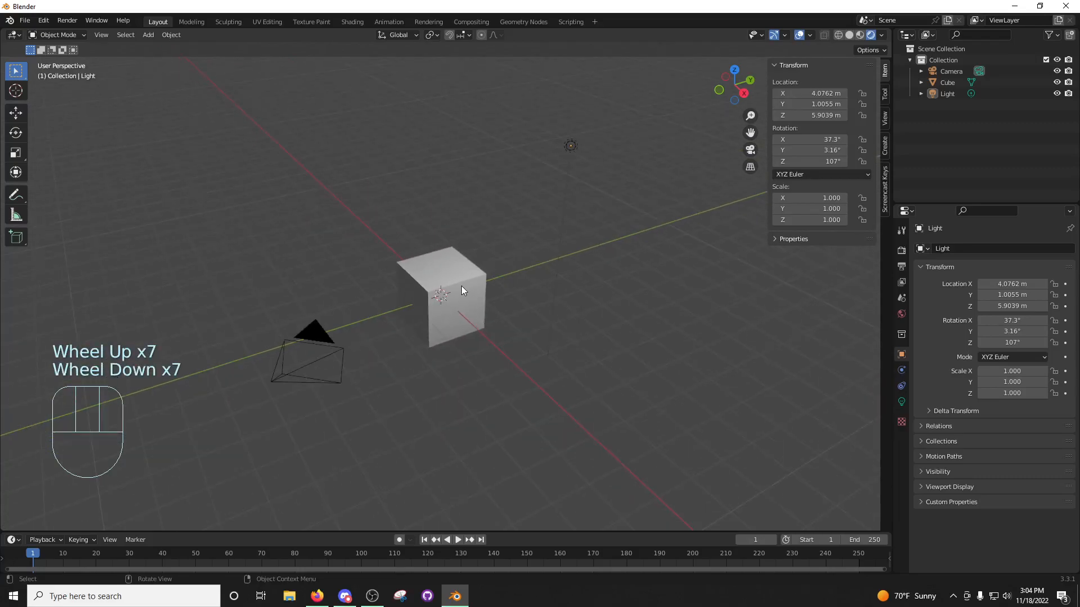
scroll(460, 289, up, 1)
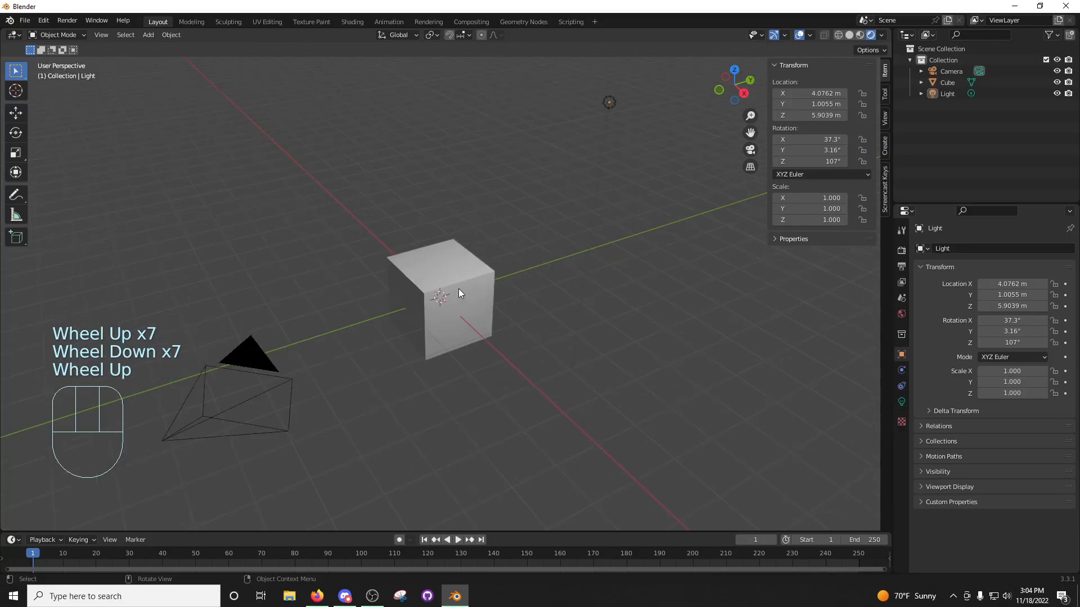
Select the cube, look at its object context menu without choosing a command, and deselect the cube.
click(456, 293)
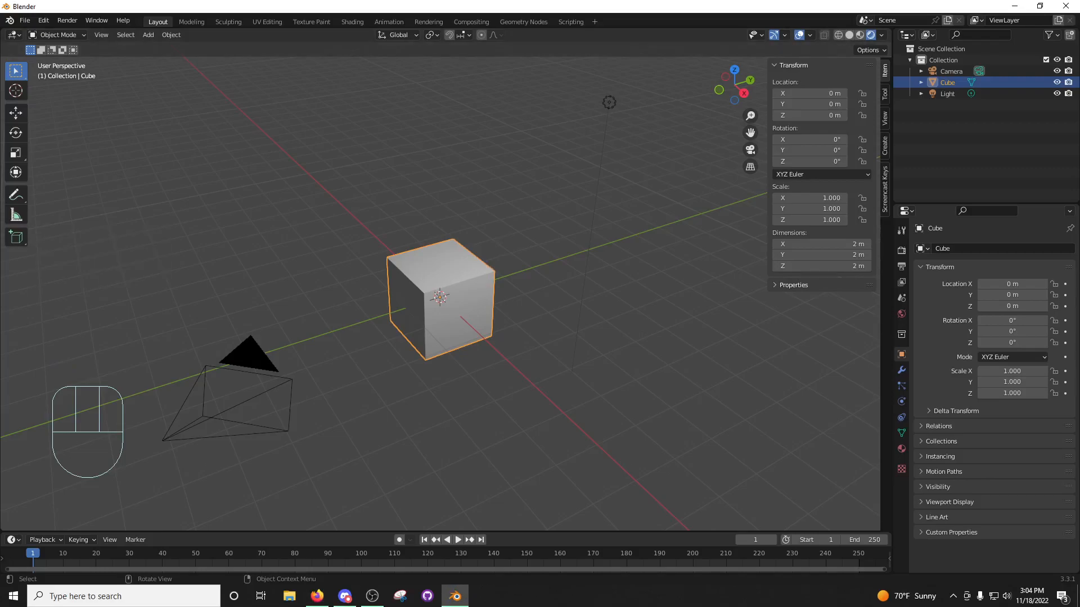
middle_drag(482, 271, 505, 268)
click(472, 263)
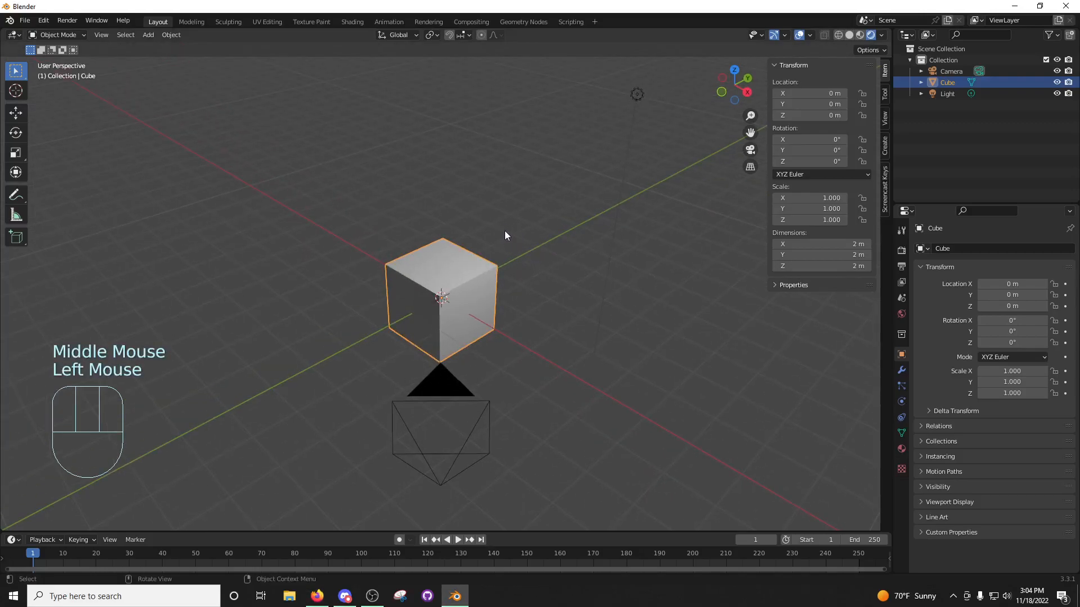
right_click(464, 262)
right_click(483, 270)
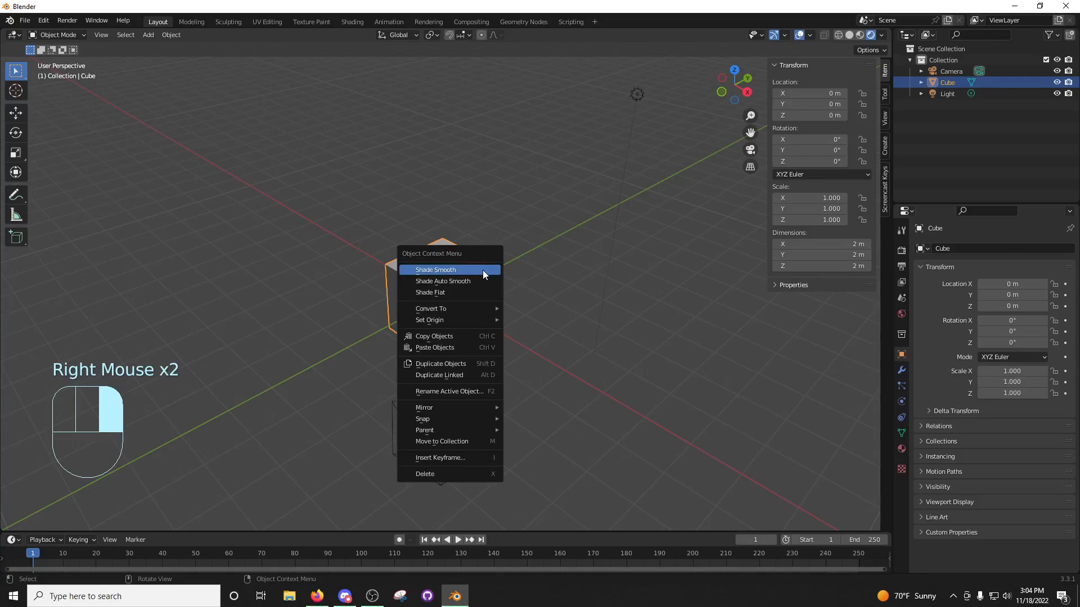
click(539, 200)
right_click(525, 221)
click(680, 322)
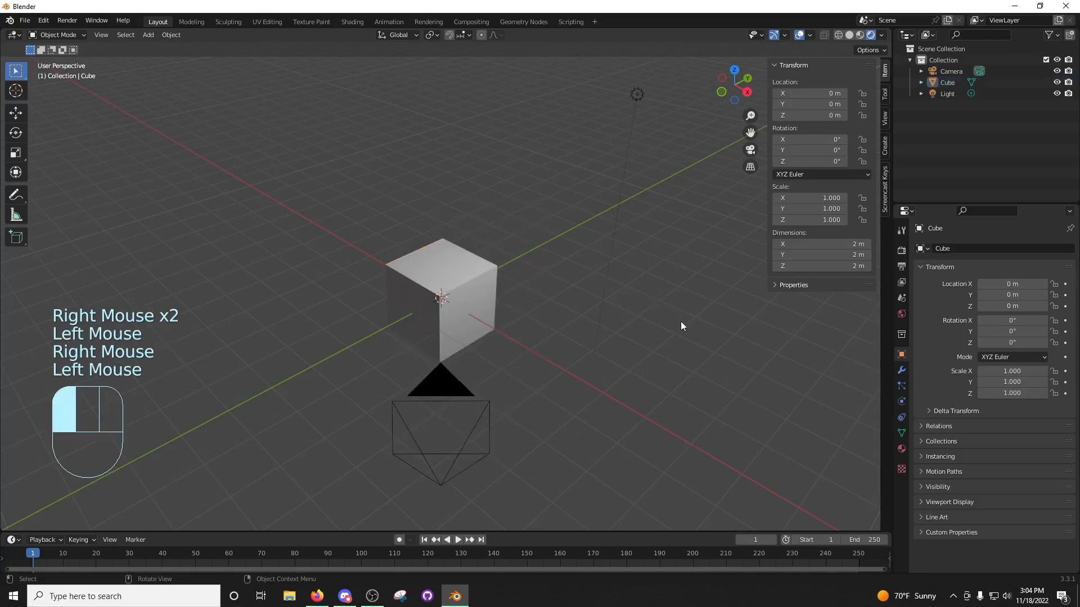
right_click(523, 243)
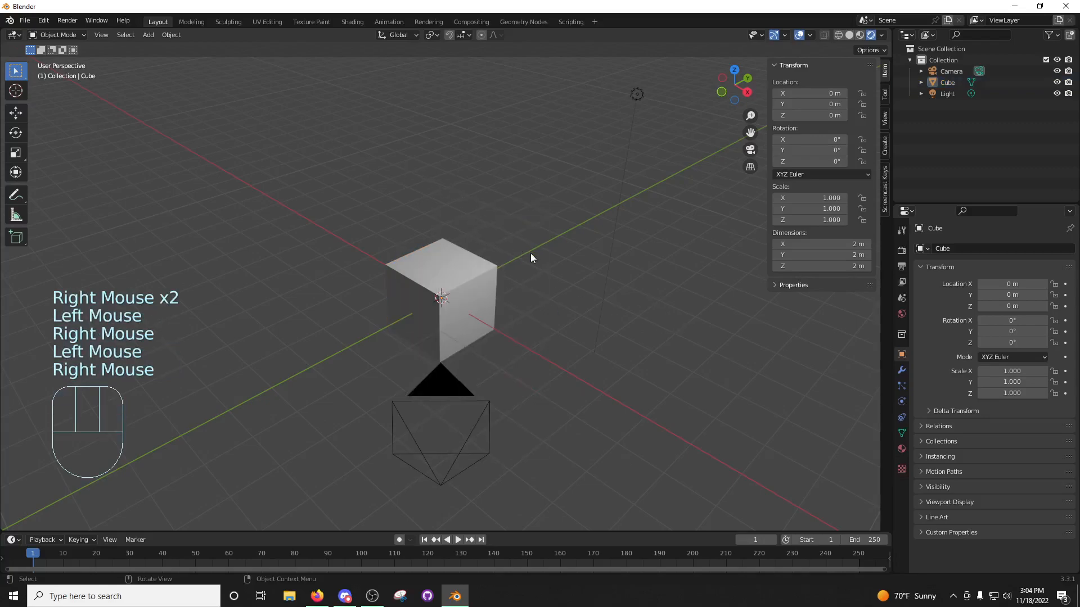
middle_drag(531, 258, 519, 260)
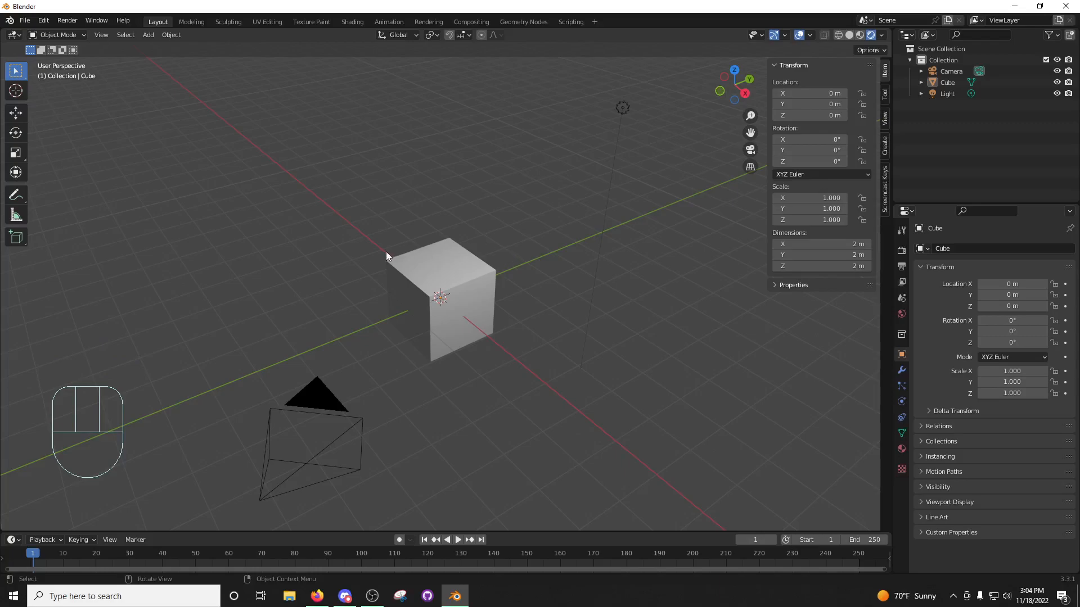
Select the cube and rotate the view around it in fixed increments in both directions, returning to the starting angle.
key(alt+Tab)
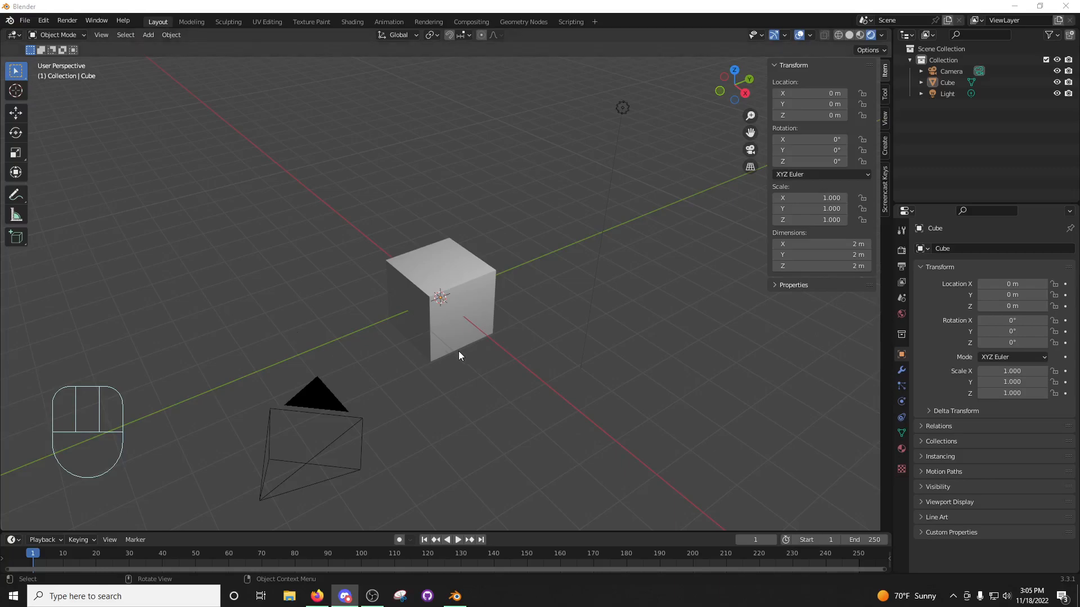
middle_drag(452, 353, 467, 349)
click(464, 299)
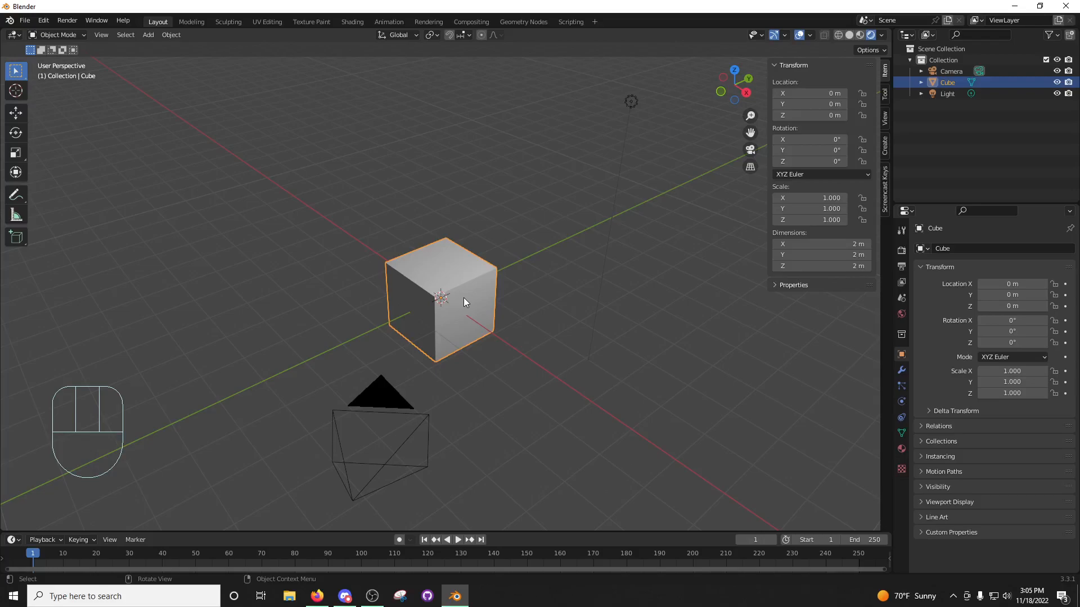
key(KP_4)
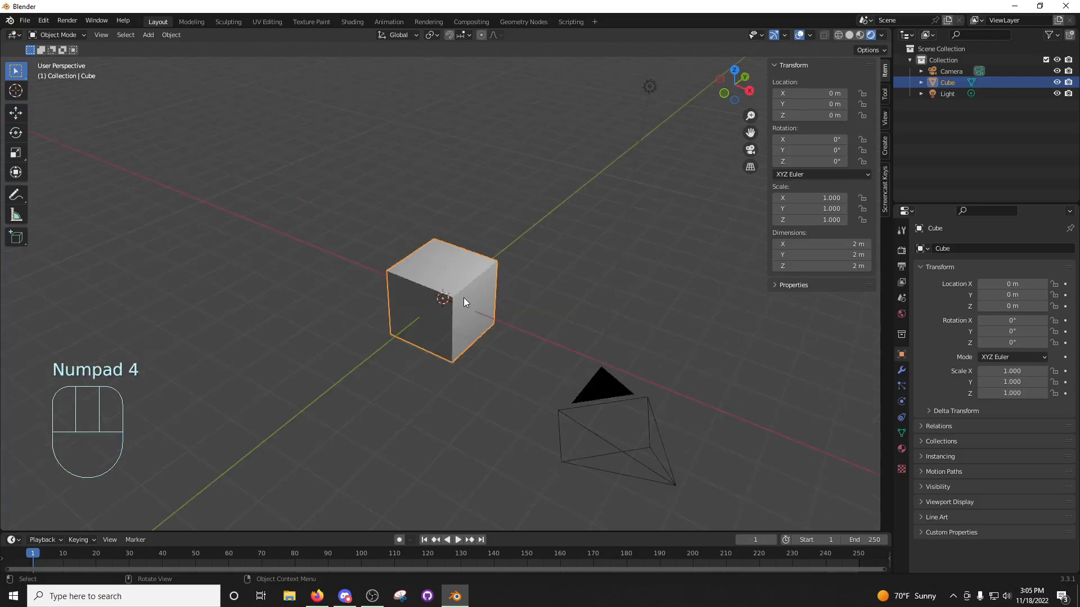
key(KP_6)
key(KP_6)
key(KP_4)
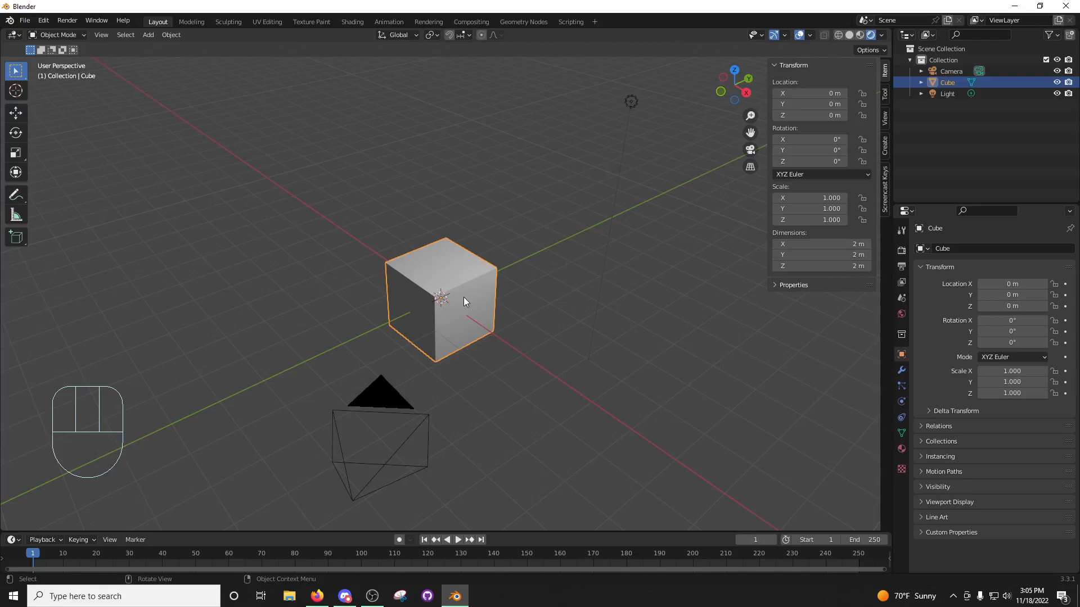
Rotate the view around the cube in fixed increments in both directions, and orbit freely to compare angles.
key(alt+Tab)
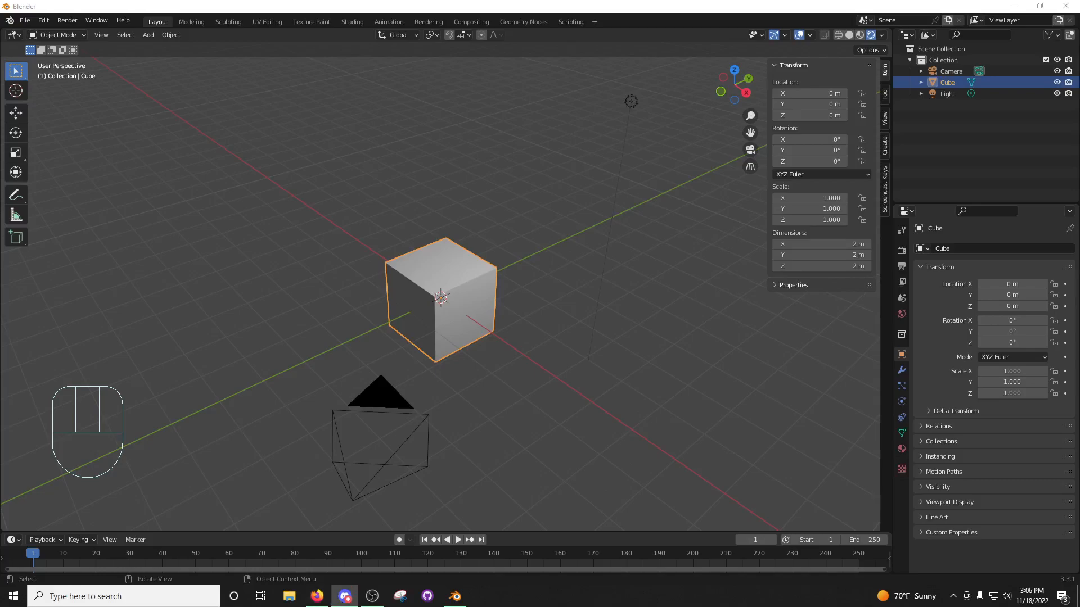
middle_drag(483, 315, 461, 298)
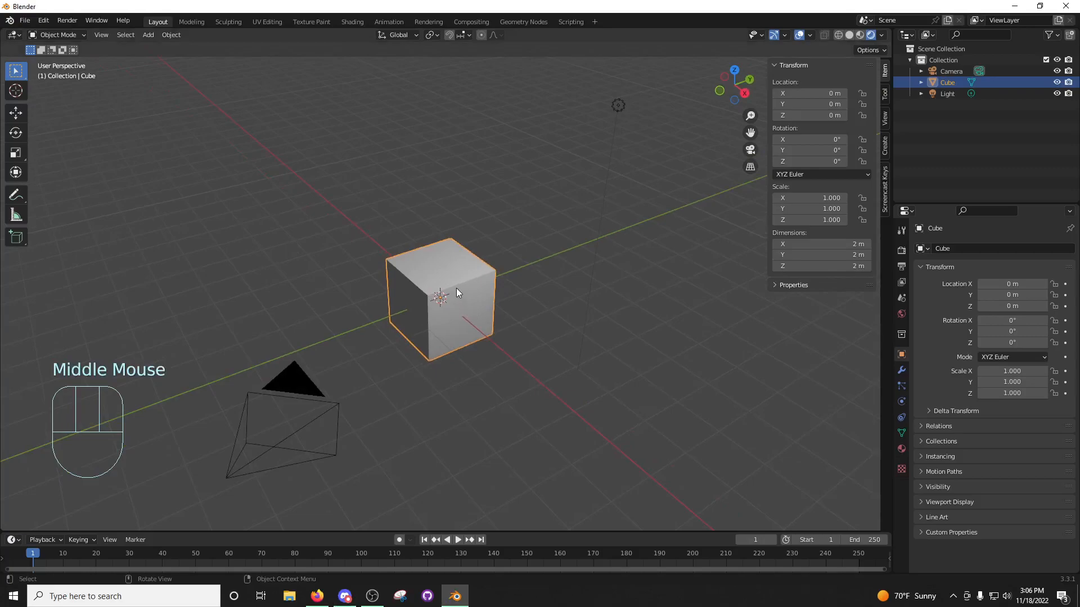
key(KP_4)
key(KP_4)
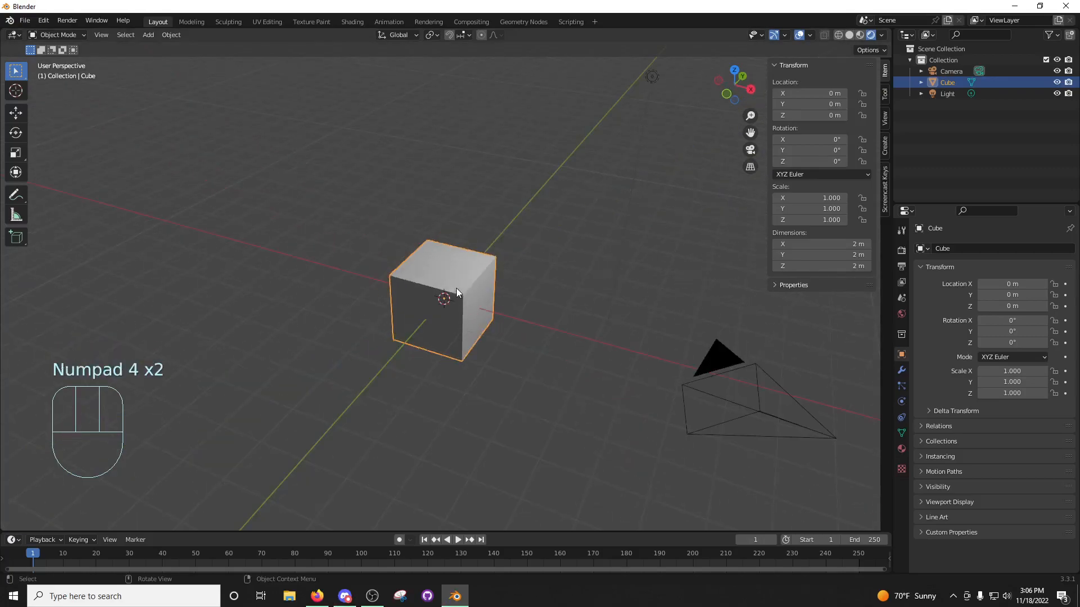
key(KP_6)
key(KP_6)
key(KP_6)
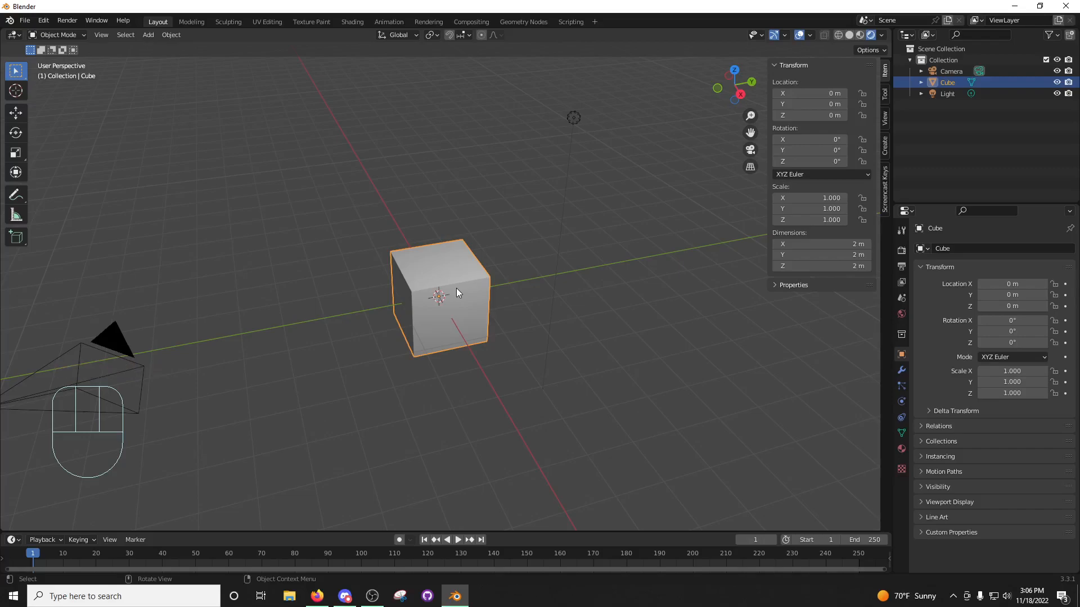
middle_drag(456, 287, 430, 301)
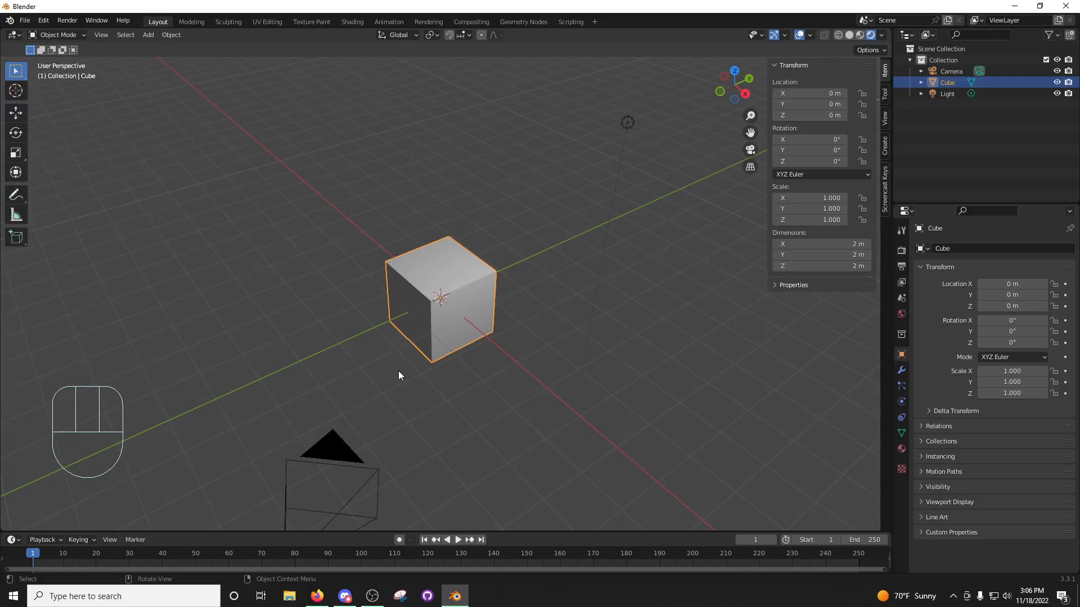
middle_drag(437, 366, 365, 478)
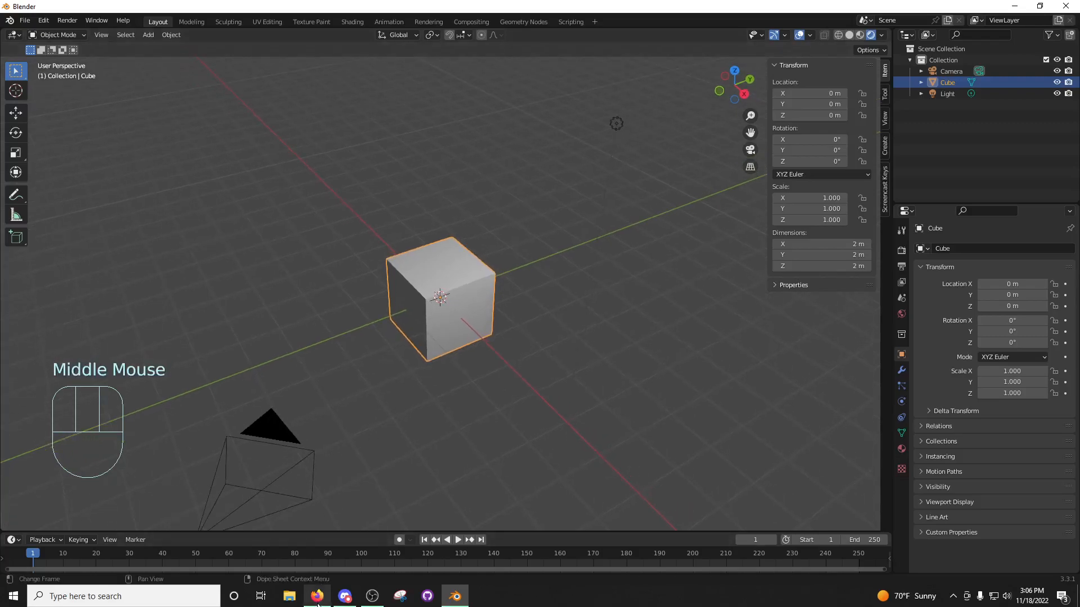
Preview the open number pad image search in Firefox and return to orbiting the cube in Blender.
mouse_move(318, 604)
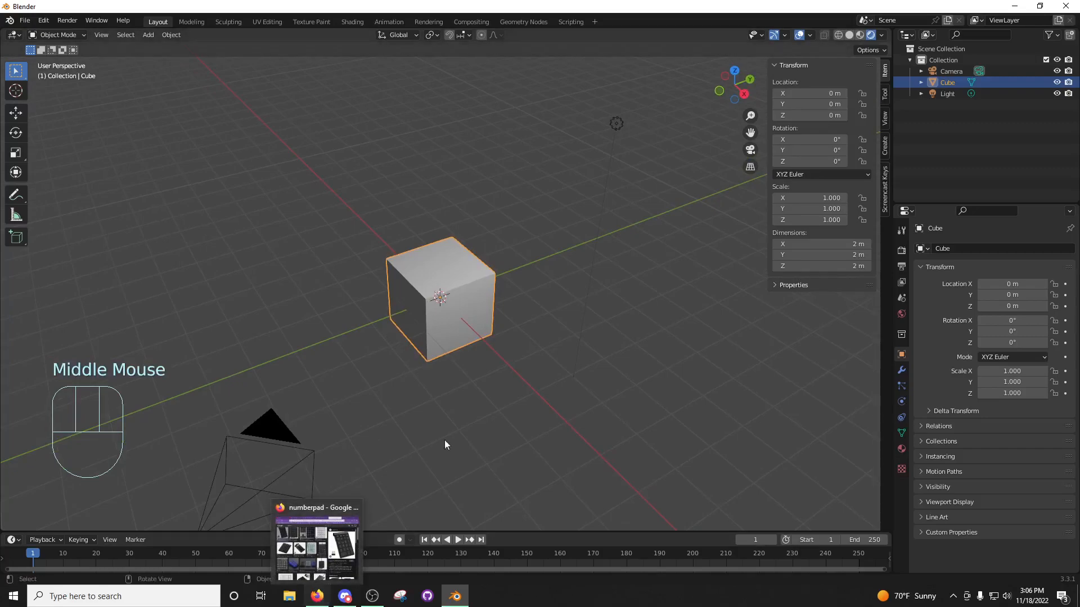
mouse_move(478, 359)
middle_down()
mouse_move(485, 348)
mouse_move(476, 356)
middle_up()
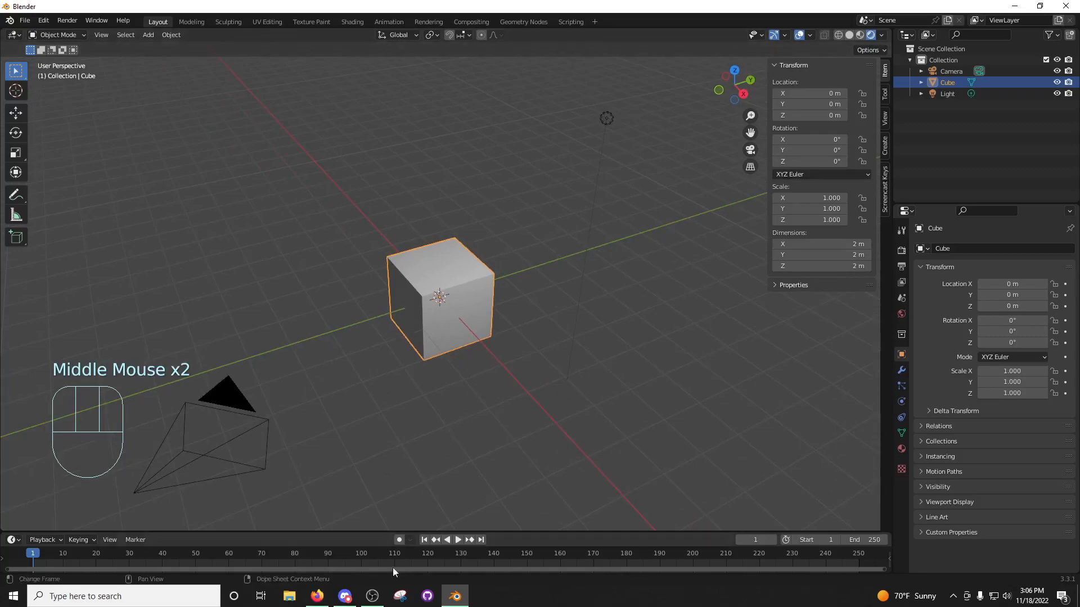
click(317, 597)
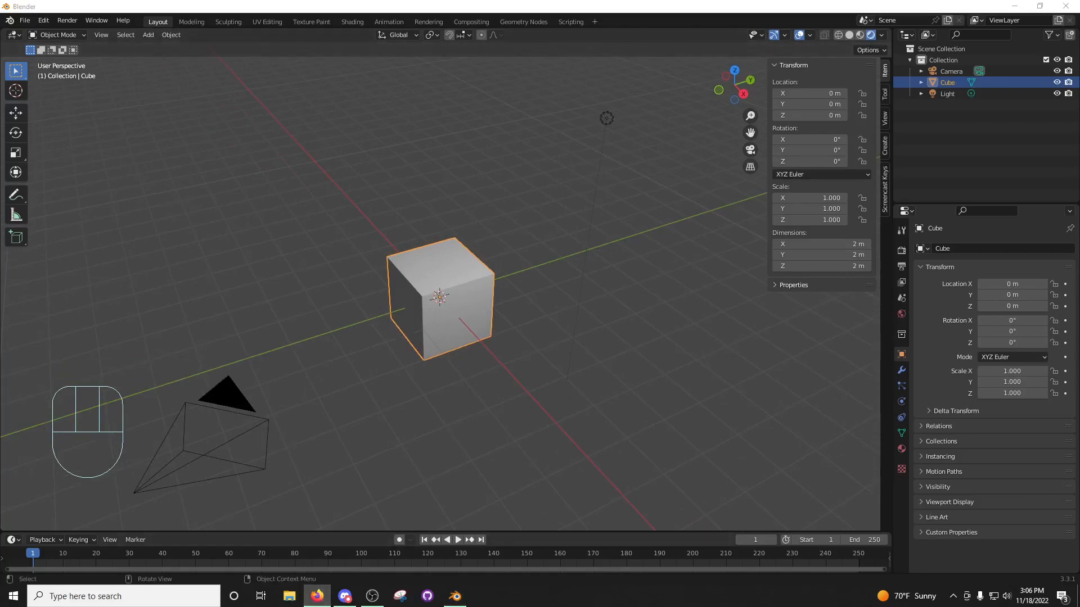
middle_drag(434, 283, 501, 271)
Deselect and reselect the cube, try scaling it up uniformly and cancel the scaling.
click(526, 242)
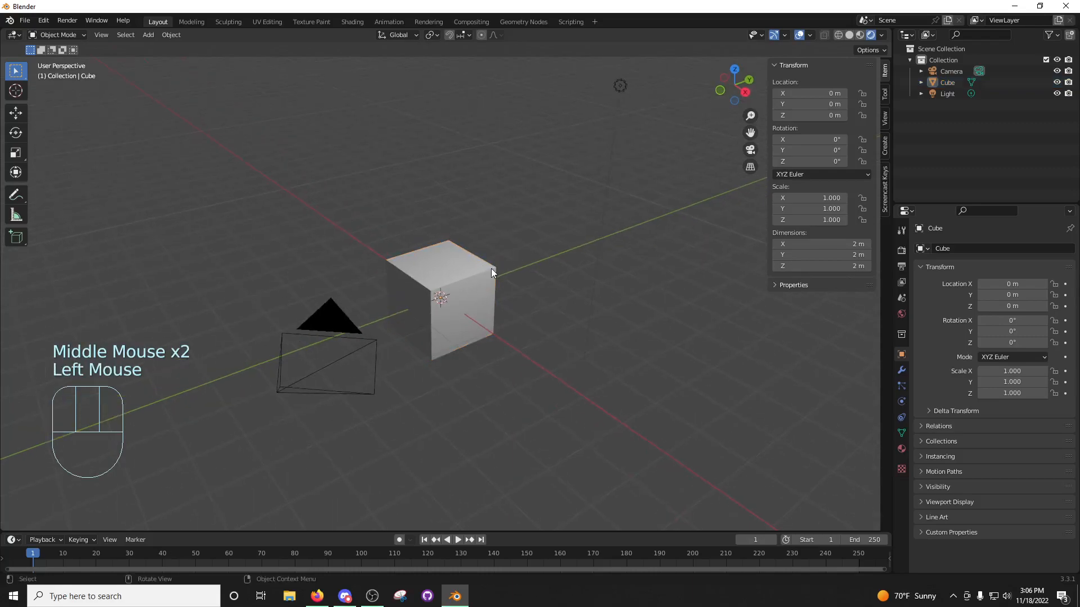
click(474, 269)
click(466, 275)
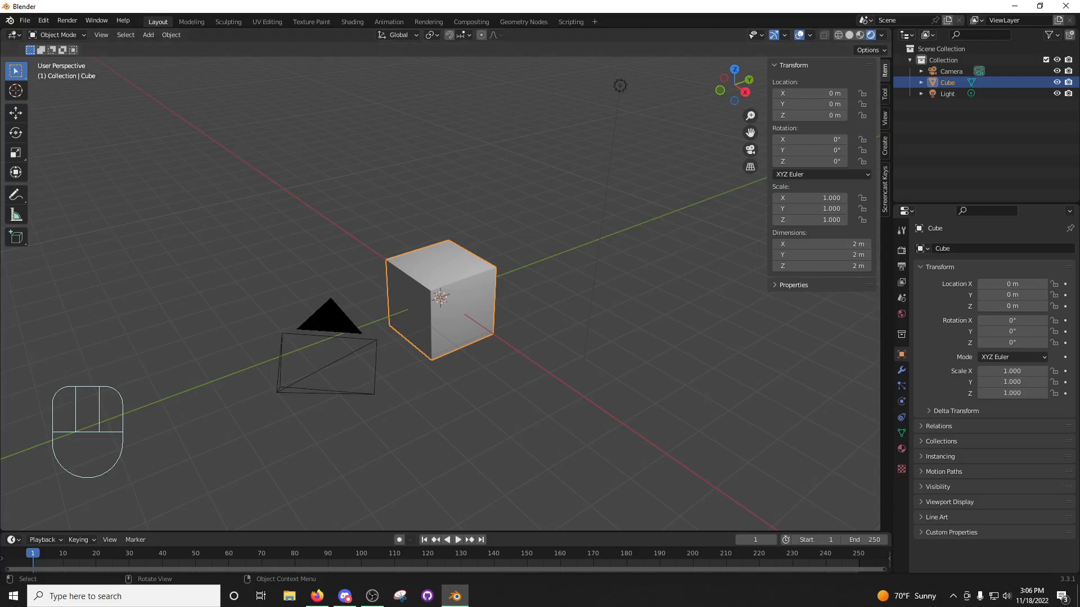
middle_drag(498, 272, 499, 268)
key(s)
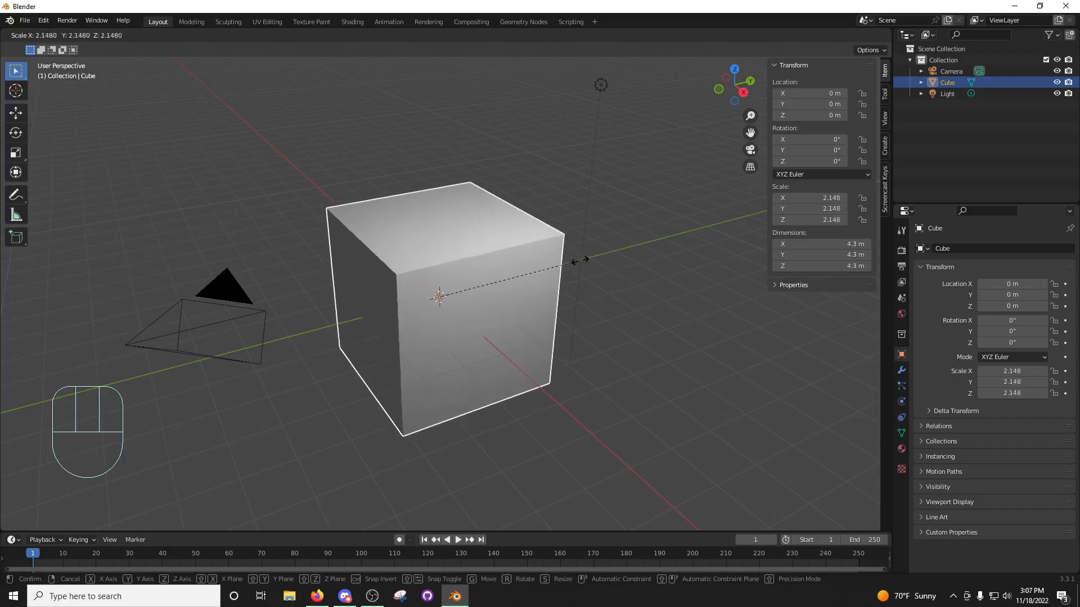
right_click(646, 263)
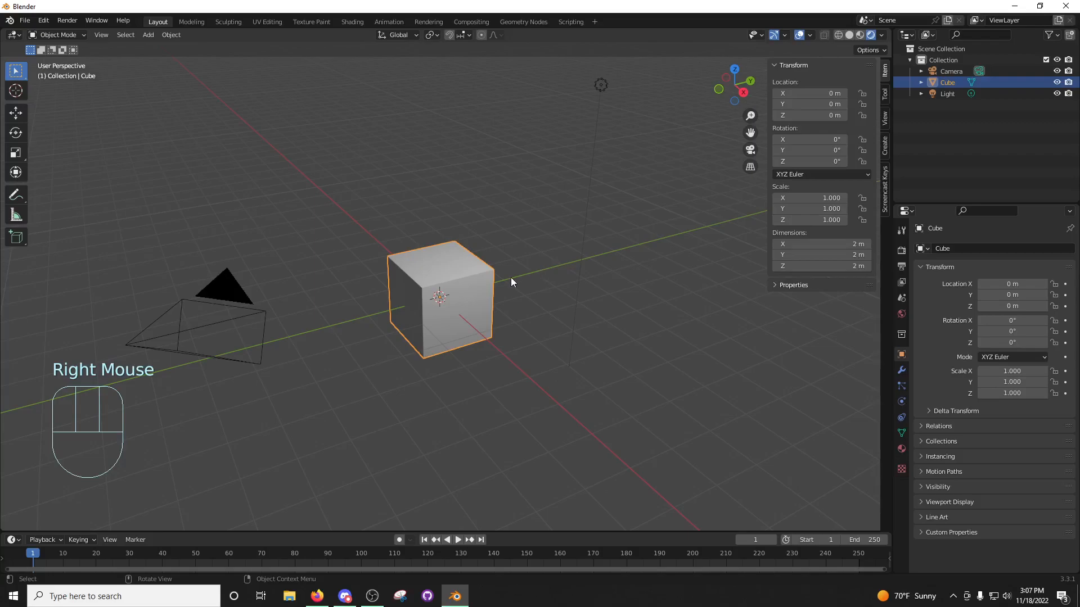
Scale the cube up uniformly to about 3.24, undo it, try to redo it and undo again, keeping the cube selected.
key(s)
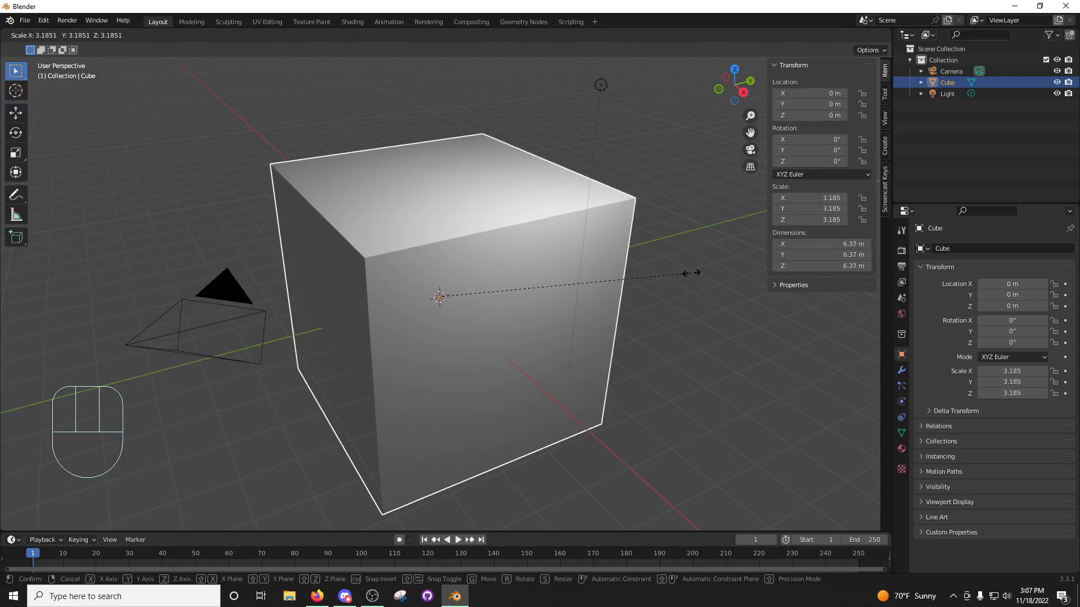
click(695, 273)
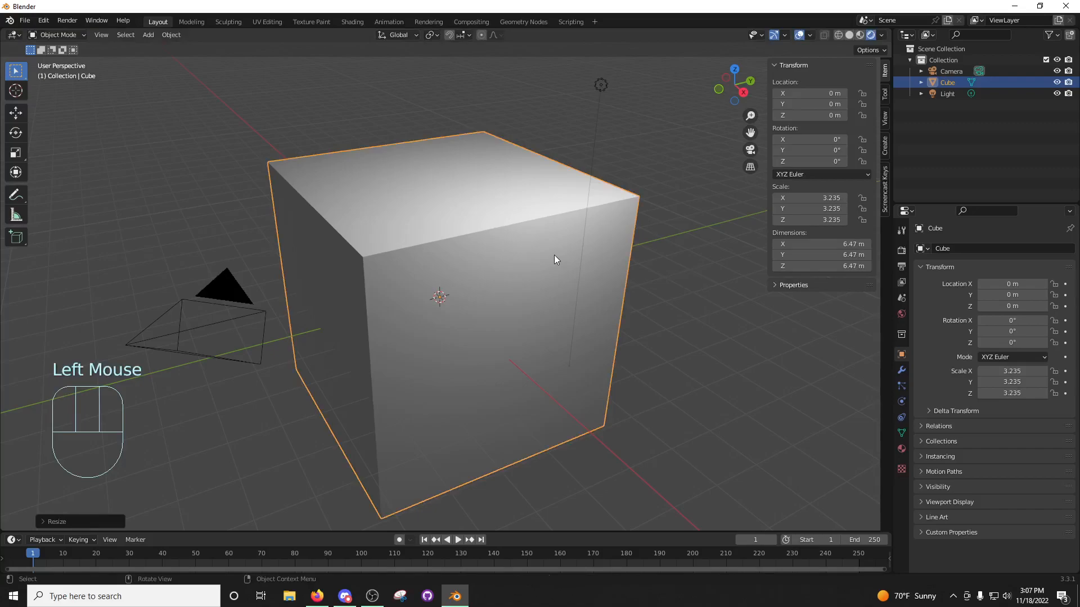
key(ctrl+z)
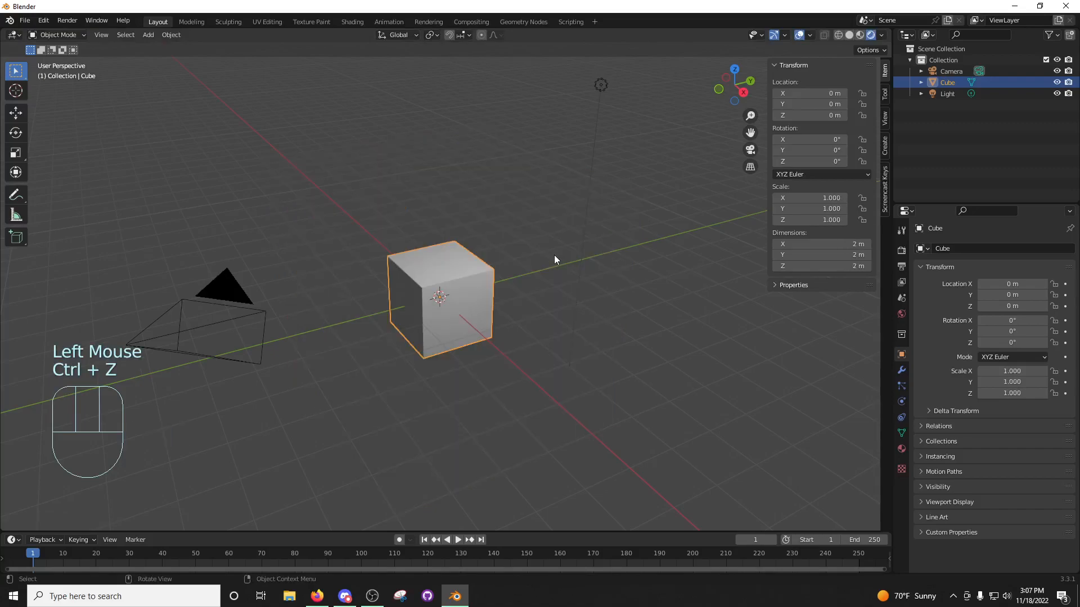
key(ctrl+y)
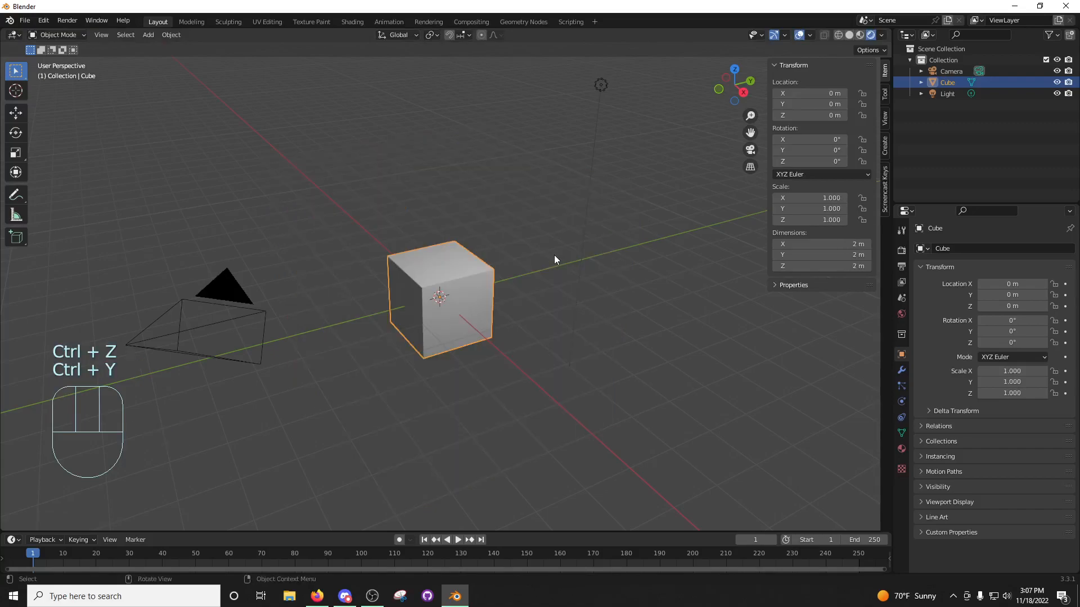
key(ctrl+z)
click(471, 283)
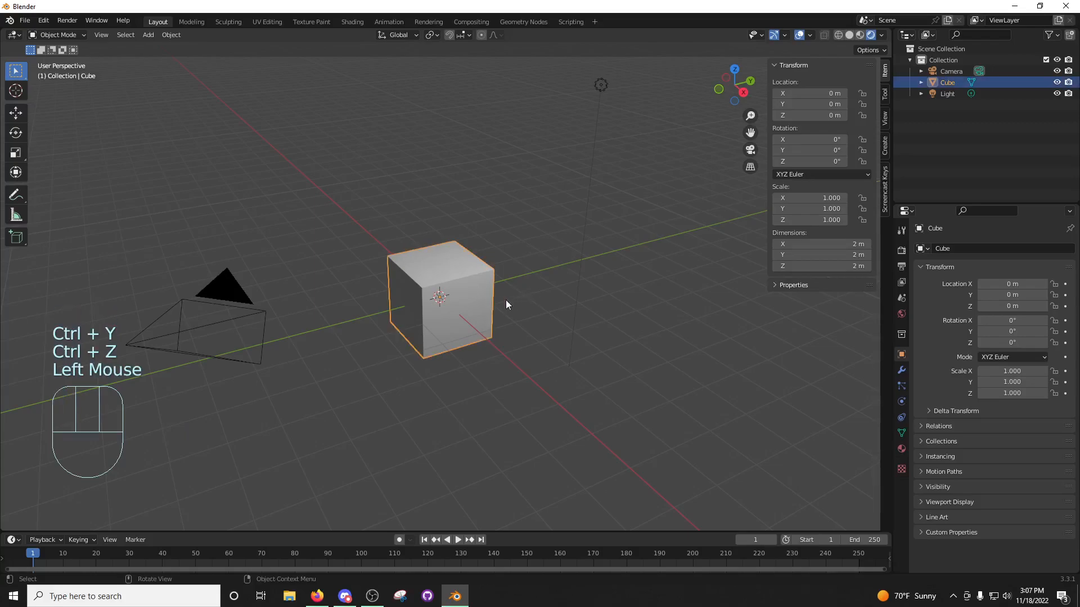
Scale the cube up uniformly to about 3.22 and undo that scaling.
middle_drag(505, 299, 522, 305)
key(s)
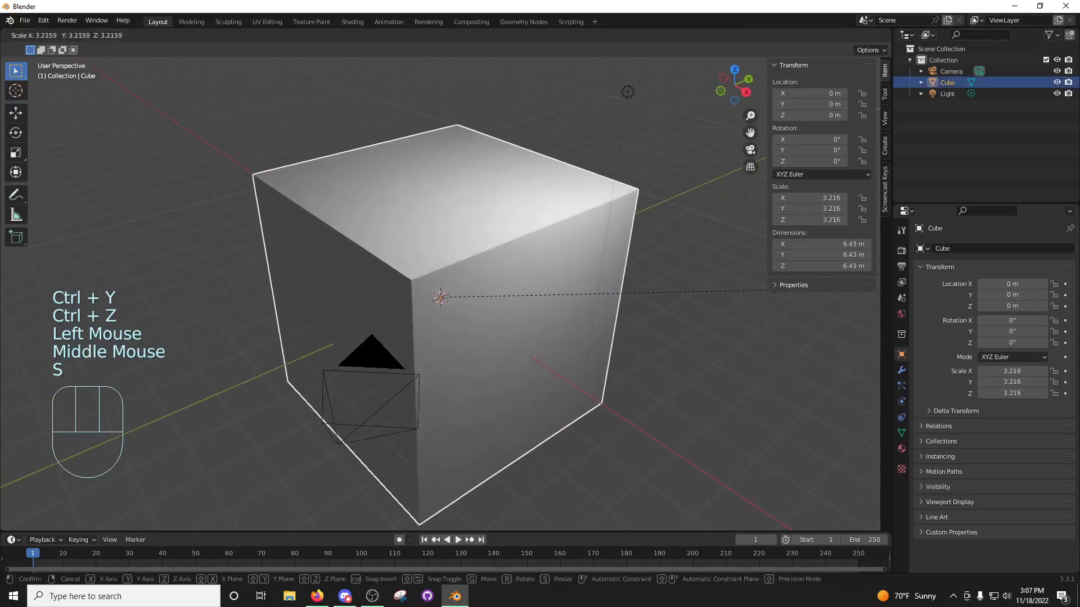
click(790, 291)
key(ctrl+z)
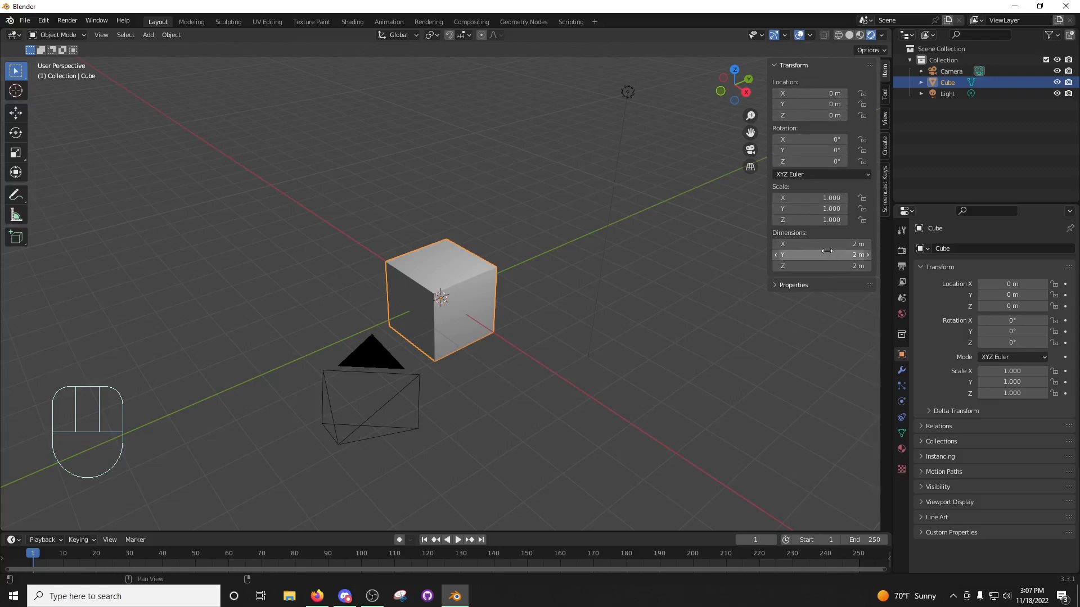
Hide and reshow the viewport's transform values, and raise the cube's scale to 3.2 in X and 3.4 in Y.
mouse_move(510, 273)
middle_down()
mouse_move(497, 277)
mouse_move(520, 282)
middle_up()
key(n)
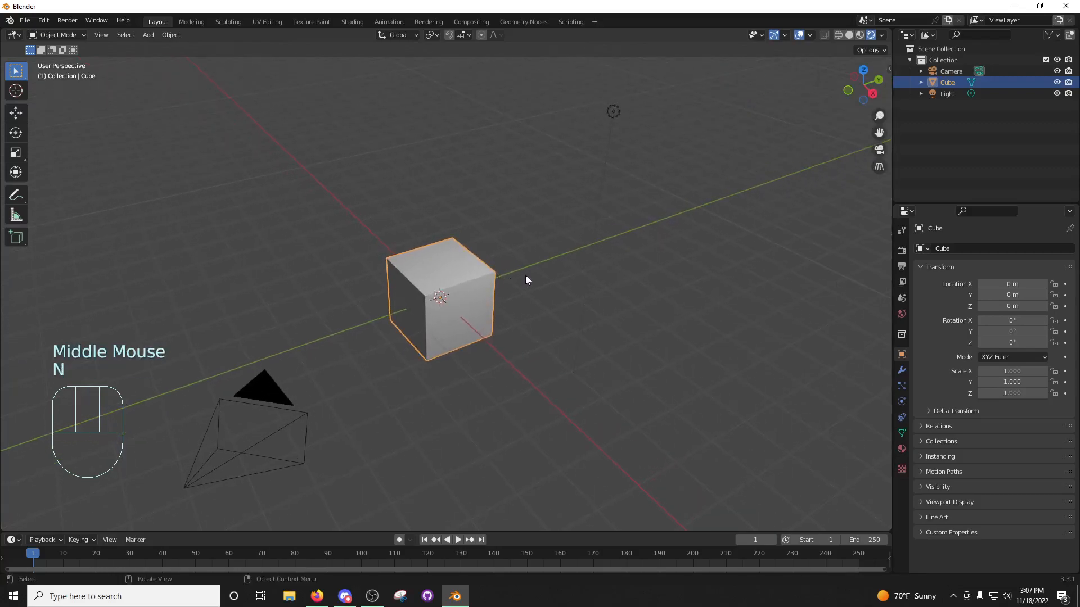
key(n)
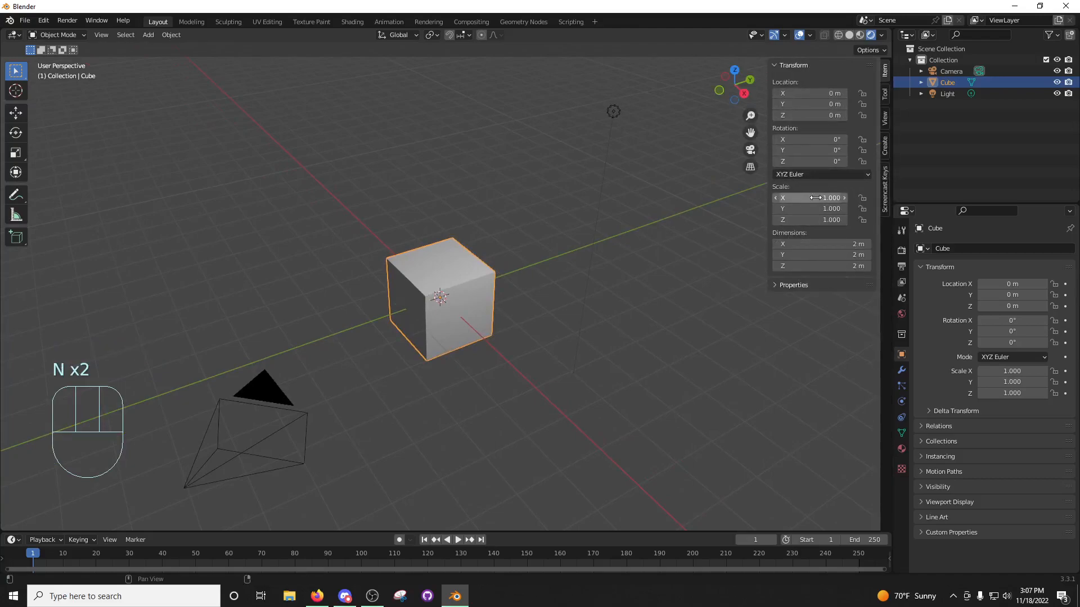
mouse_move(808, 199)
mouse_down()
mouse_move(846, 199)
mouse_move(832, 209)
mouse_move(850, 209)
mouse_move(818, 214)
mouse_up()
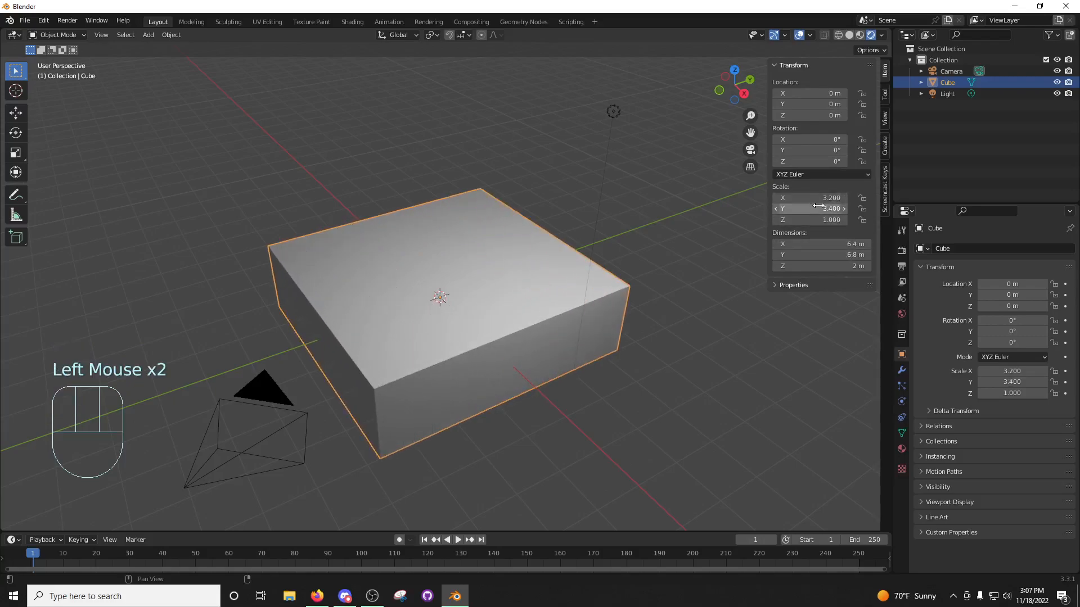
Set the cube's X and Y scale values to 1.
click(816, 199)
text(1)
key(Return)
click(824, 208)
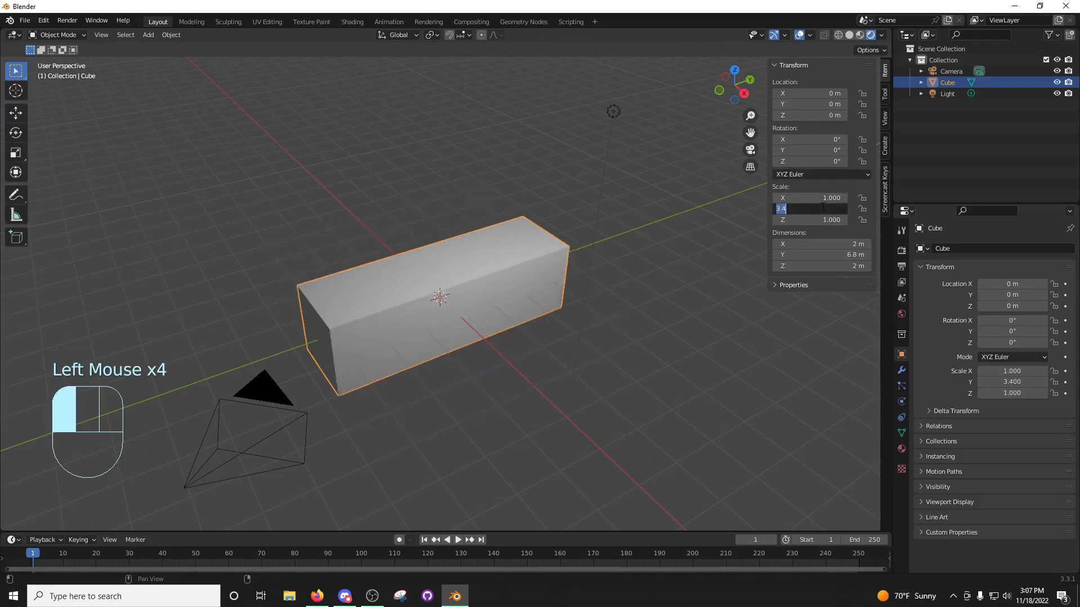
text(1)
key(Return)
Scale the cube uniformly by an exact factor of 2, view it from other angles and undo the scaling.
middle_drag(561, 323, 572, 296)
key(s)
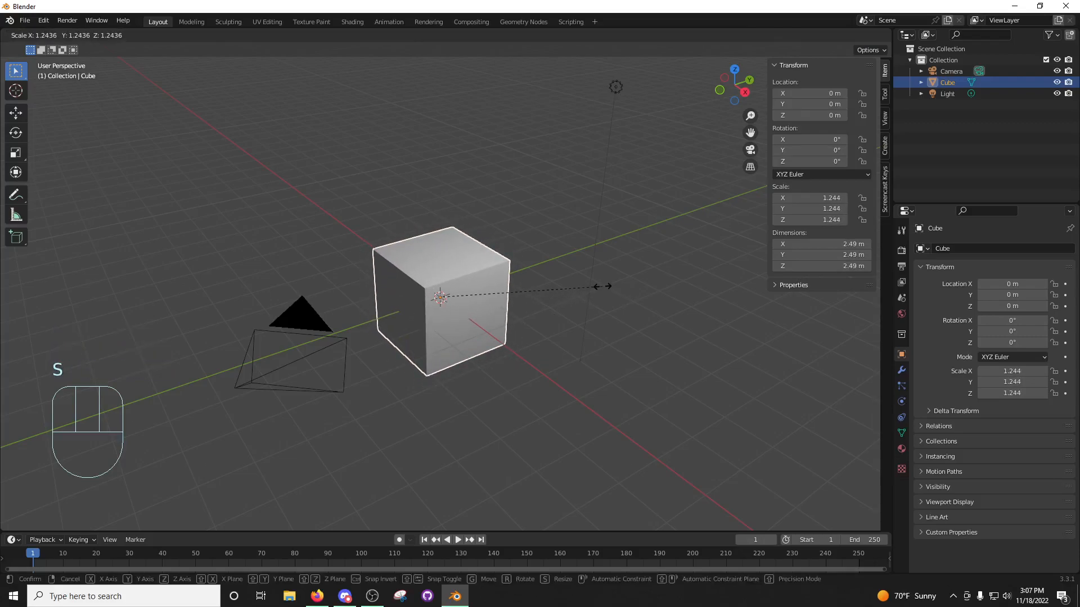
key(KP_2)
key(KP_Enter)
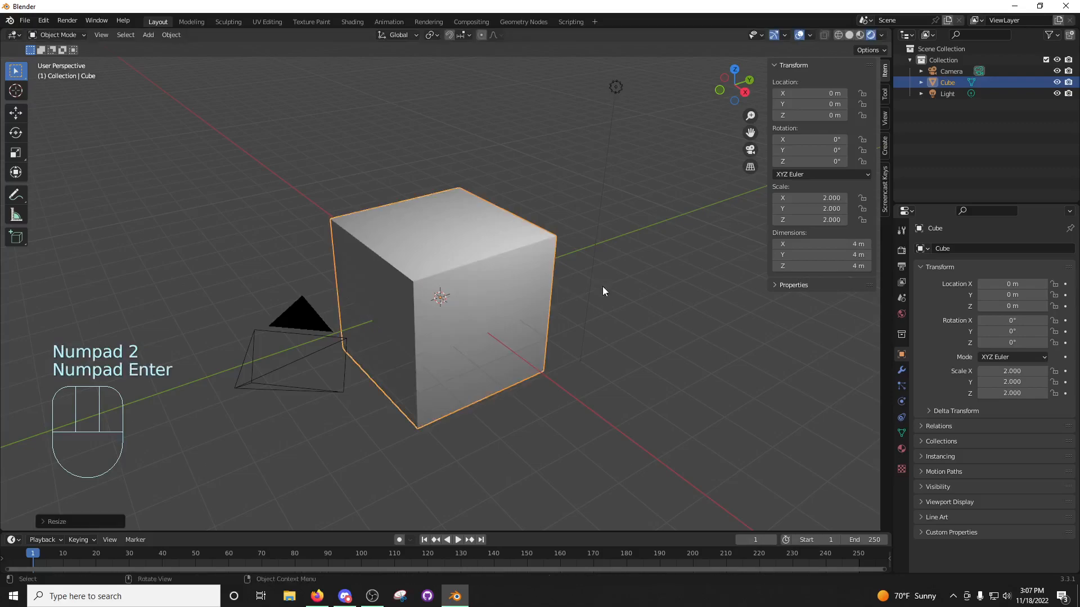
mouse_move(521, 296)
middle_down()
mouse_move(535, 295)
mouse_move(525, 302)
middle_up()
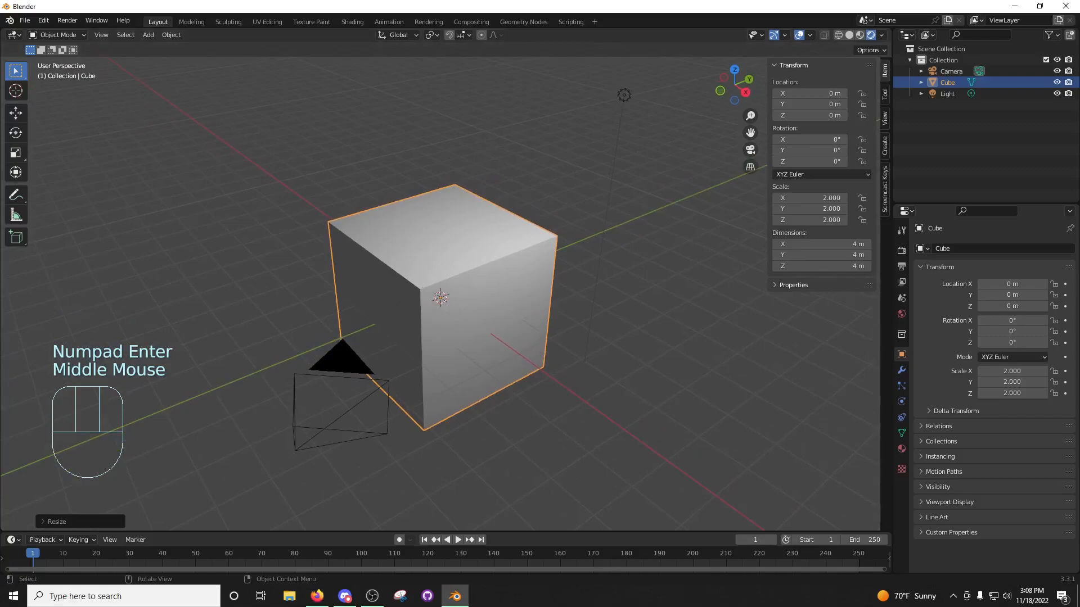
middle_drag(484, 316, 541, 299)
key(ctrl+z)
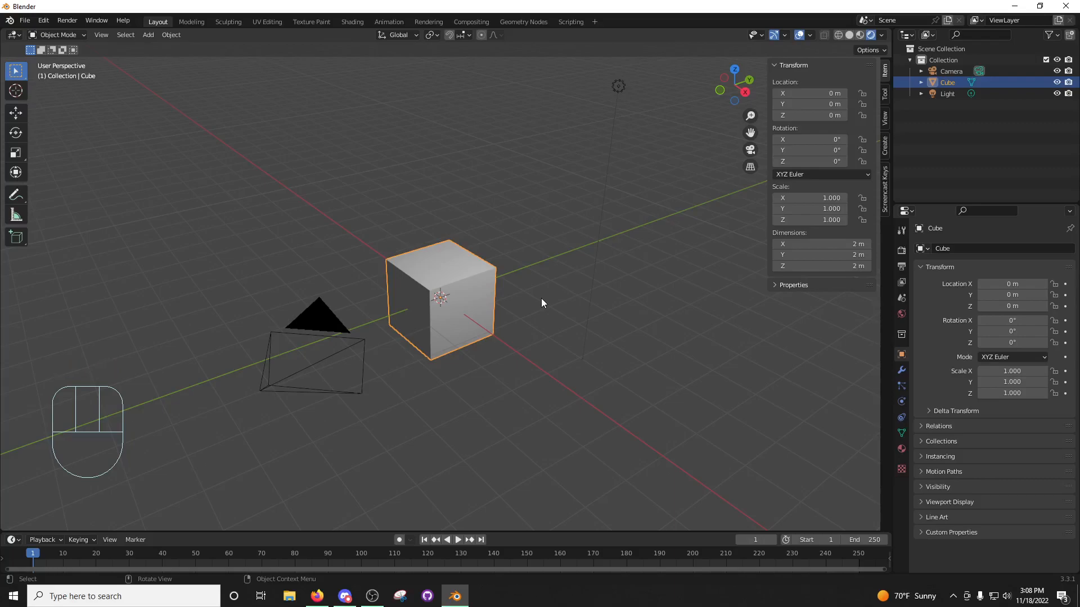
Scale the cube along the X axis to about 3.9 and along the Y axis to about 3.42.
key(s)
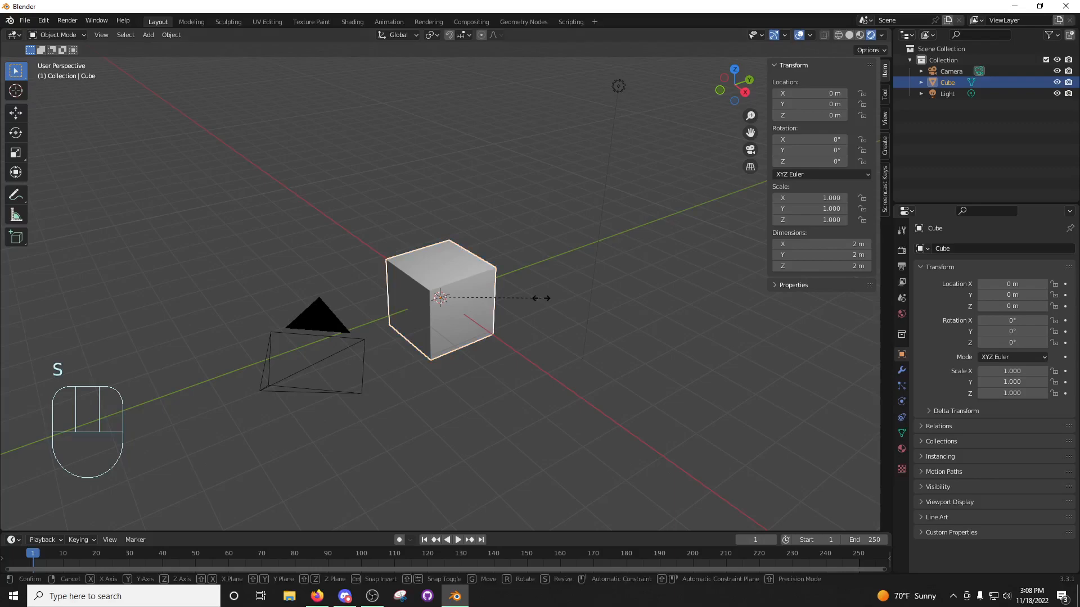
key(x)
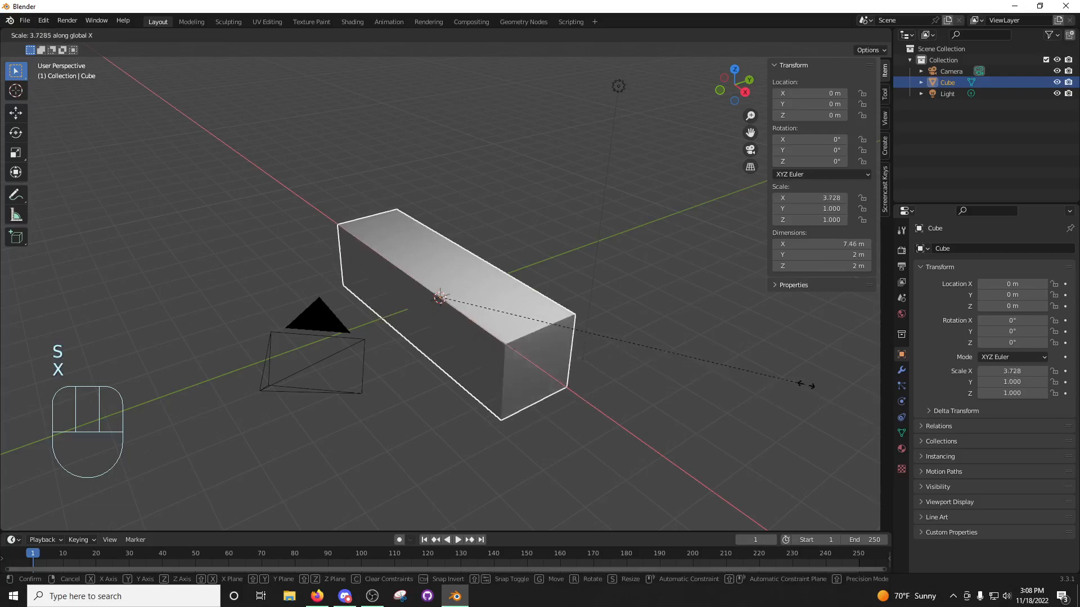
click(822, 387)
middle_drag(822, 387, 568, 291)
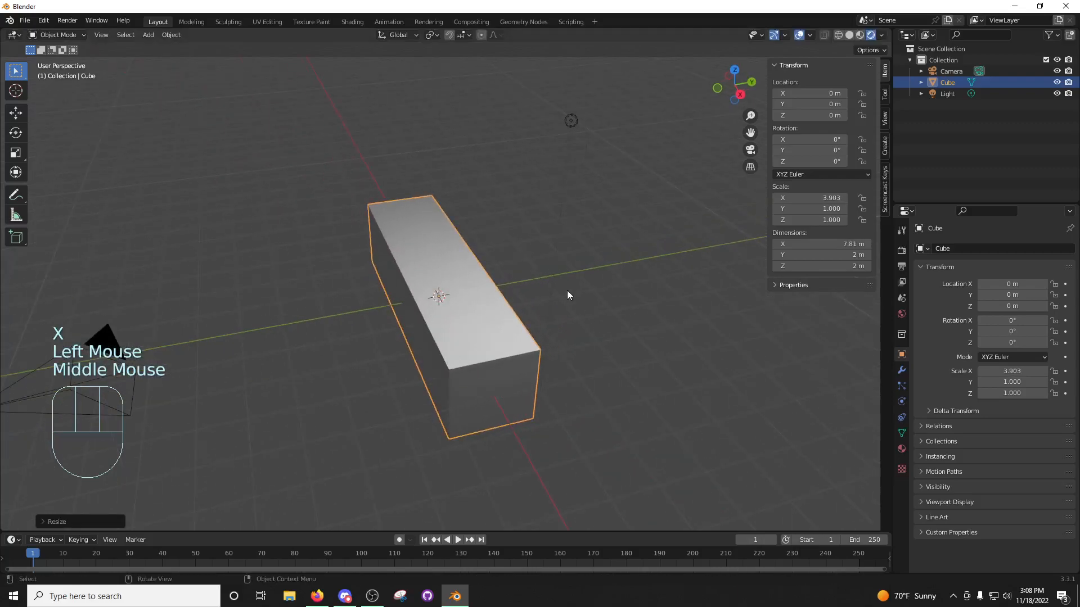
key(s)
key(y)
click(877, 286)
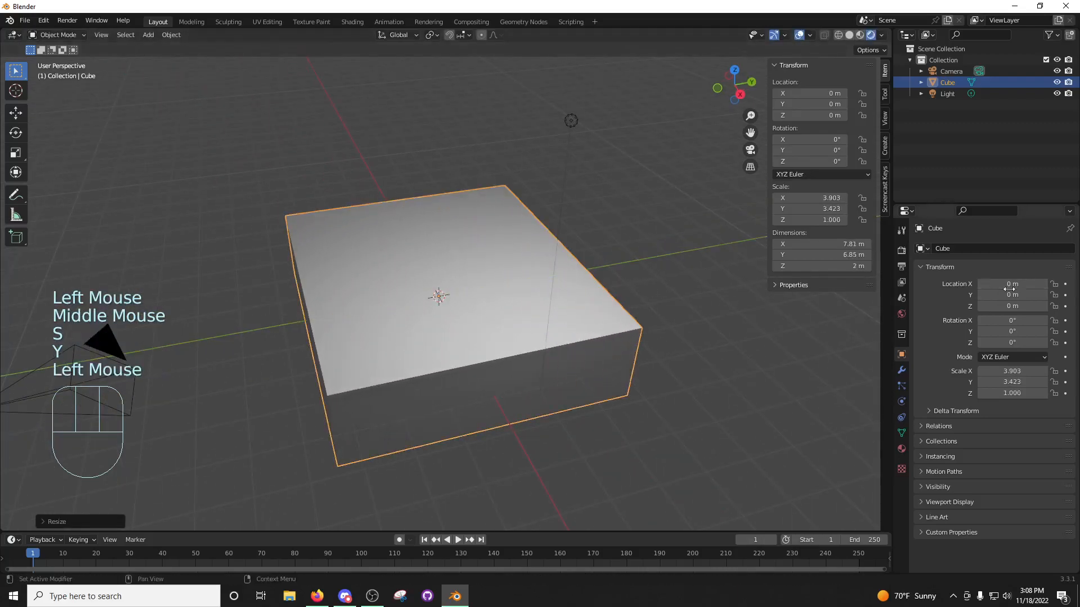
Flatten the stretched cube by scaling it along the Z axis to about 0.32.
middle_drag(512, 266, 549, 251)
key(s)
key(z)
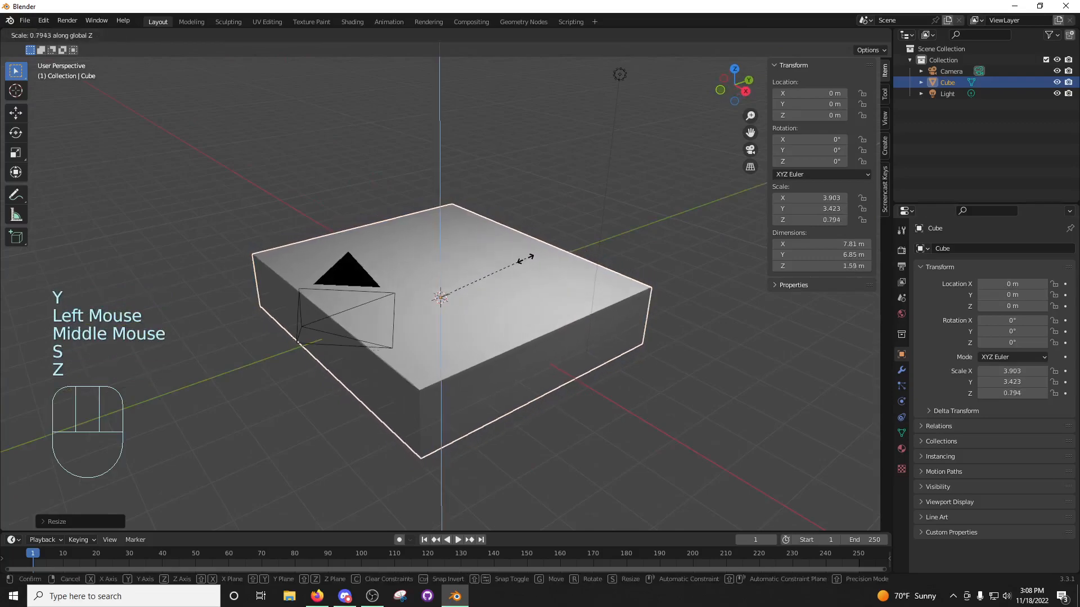
click(475, 285)
middle_drag(475, 285, 519, 275)
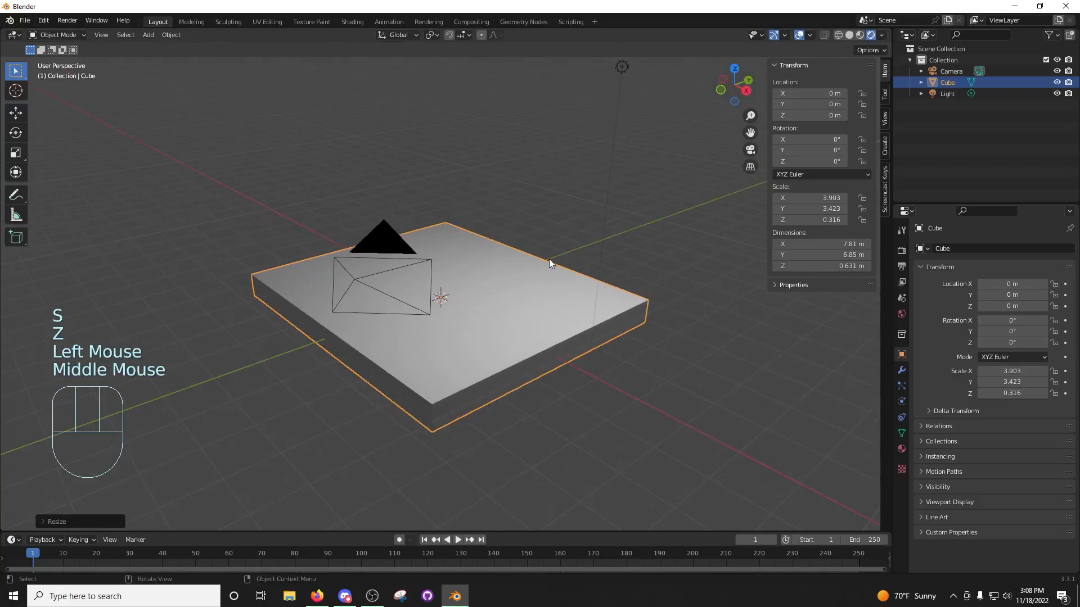
Undo the last three axis scalings of the cube.
key(ctrl)
key(ctrl+z)
key(ctrl+z)
key(ctrl+z)
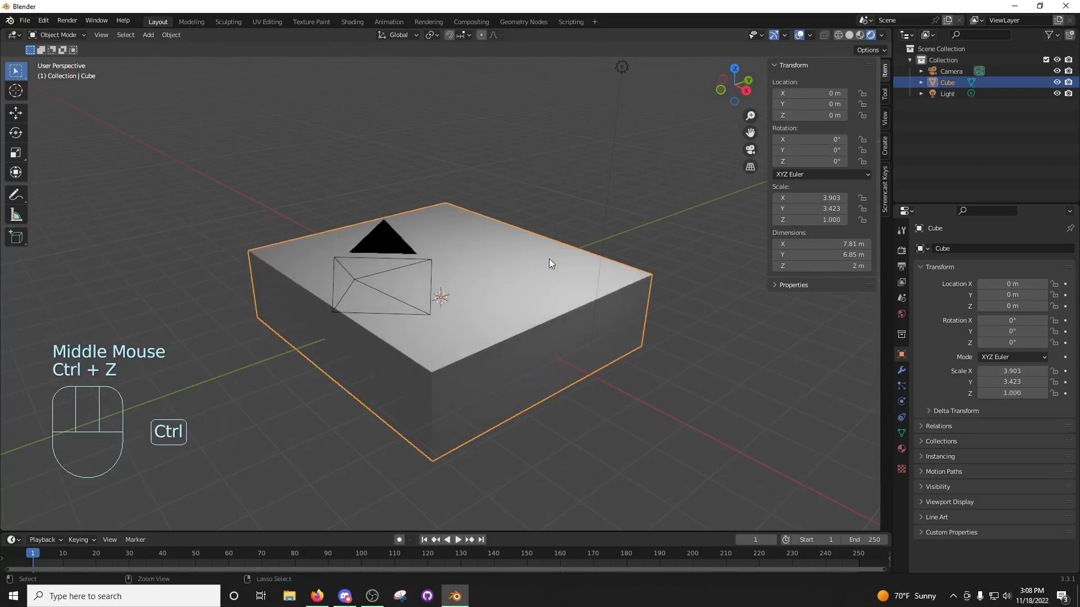
Try scaling the cube in the Y and Z directions only, with the X axis locked.
middle_drag(531, 263, 544, 267)
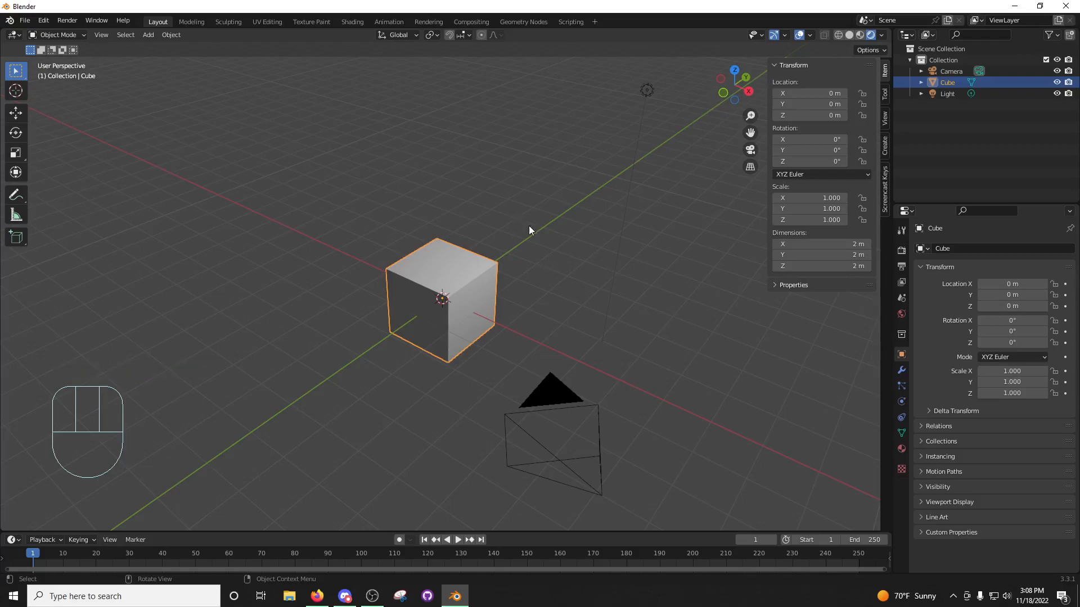
key(s)
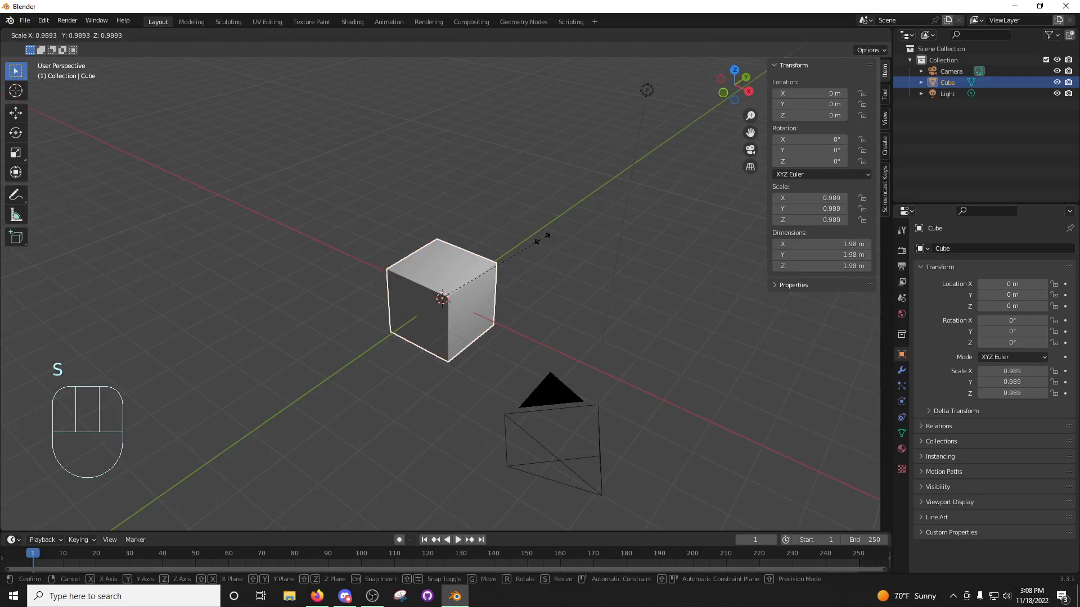
key(shift)
key(shift+x)
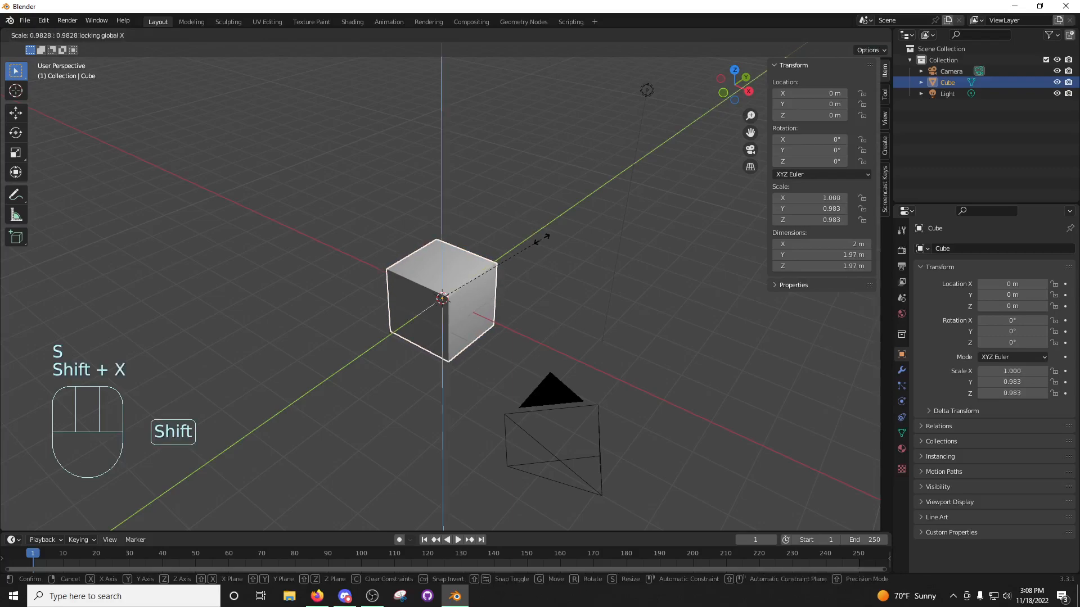
right_click(666, 255)
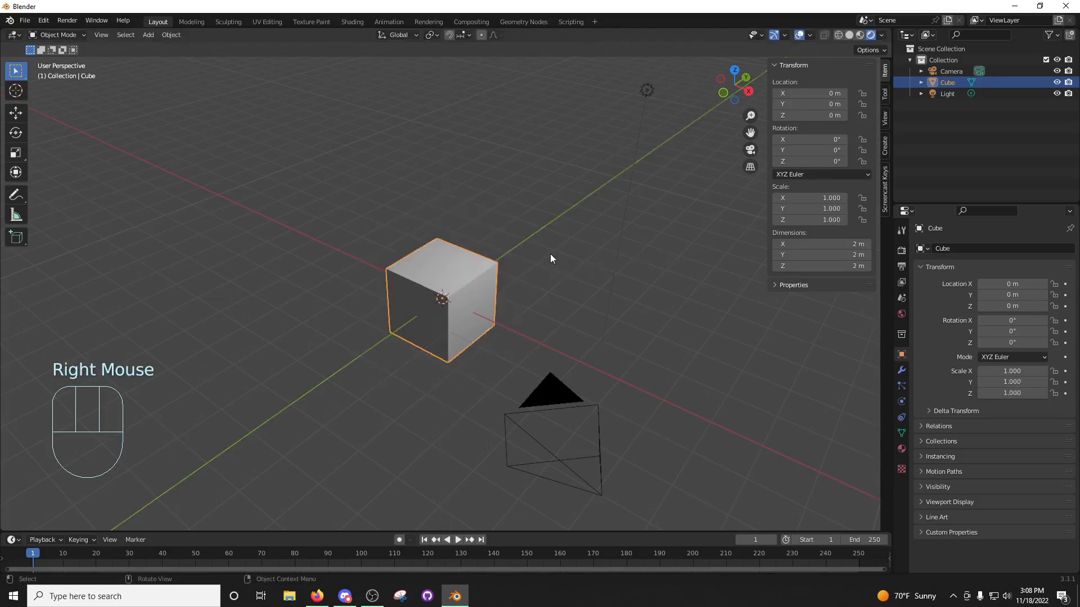
Scale the cube in X and Y only with the Z axis locked, and undo the scaling.
key(s)
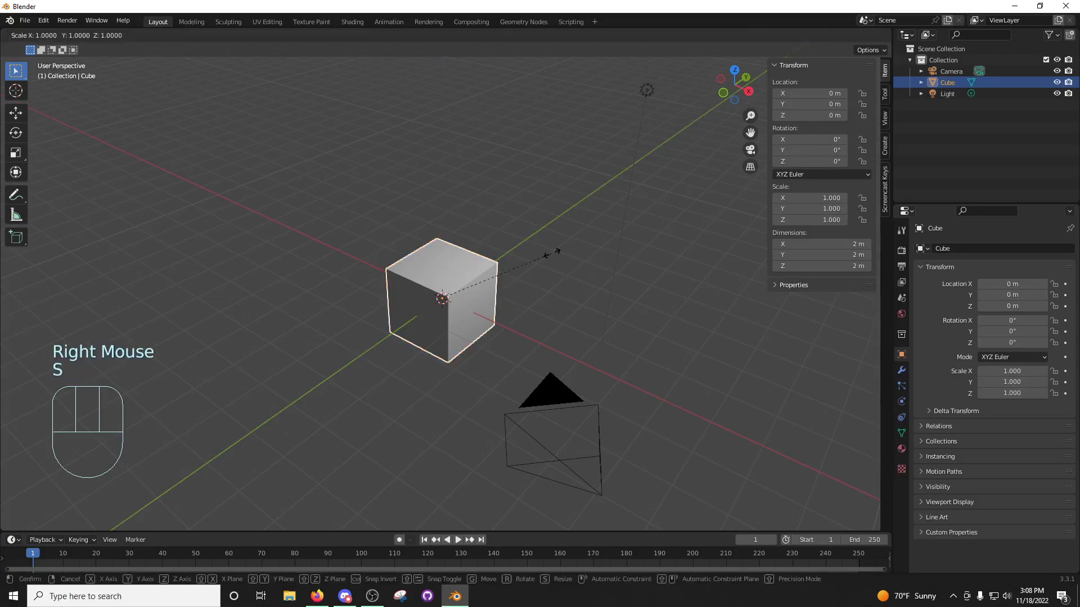
key(shift+z)
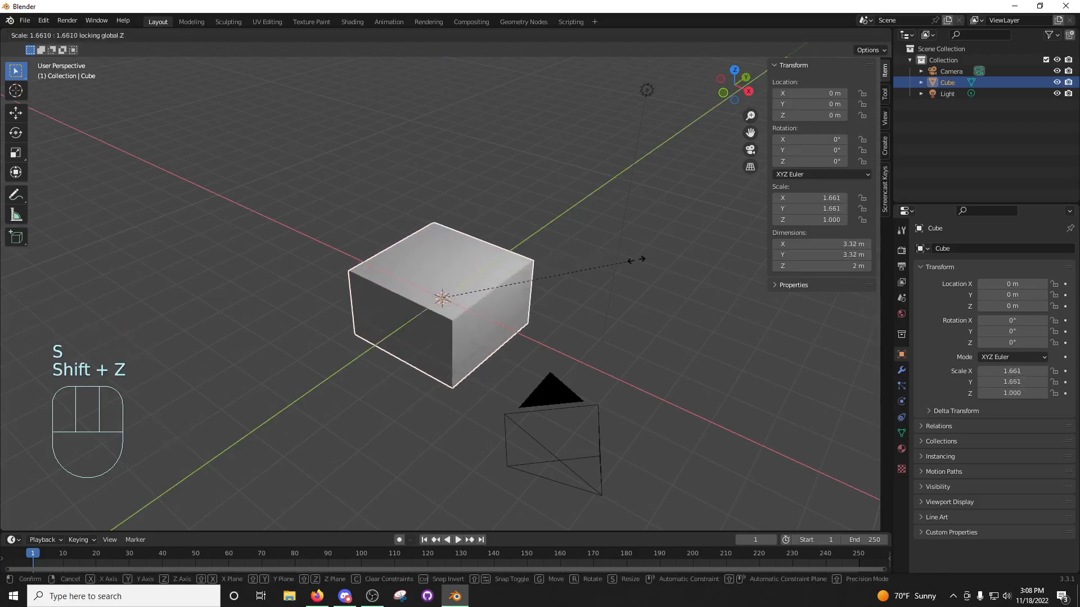
click(819, 311)
key(ctrl+z)
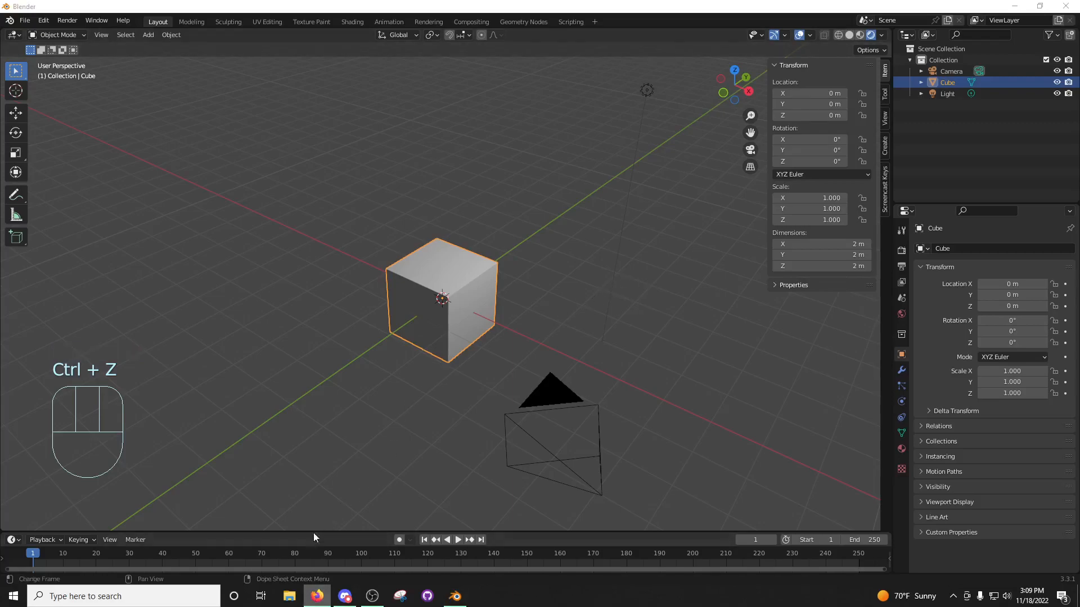
Try rotating the cube freely from two different viewing angles, cancelling each rotation.
middle_drag(501, 322, 565, 302)
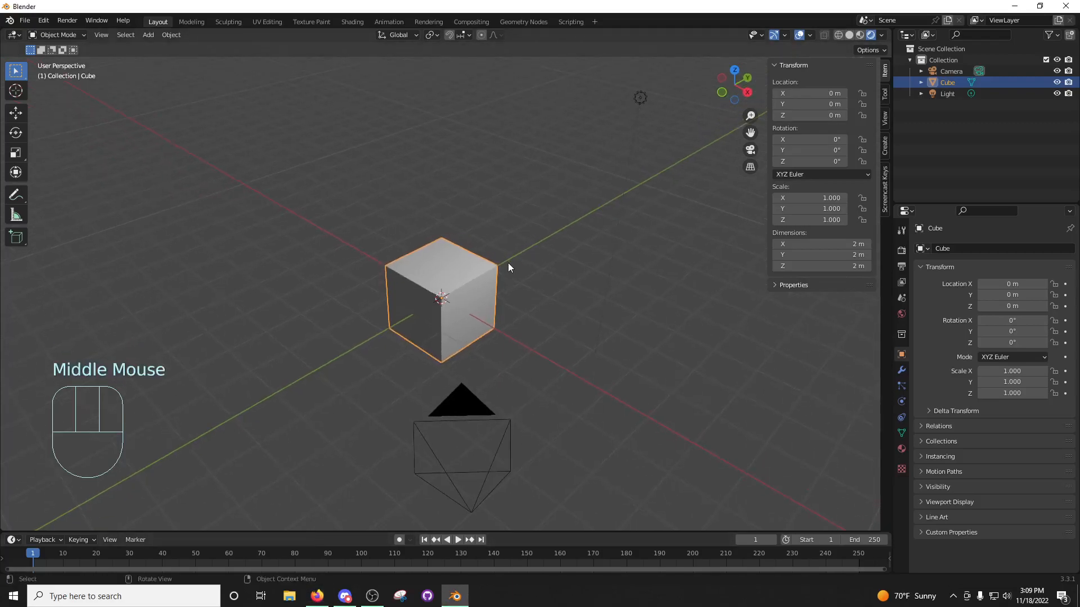
middle_drag(520, 272, 527, 274)
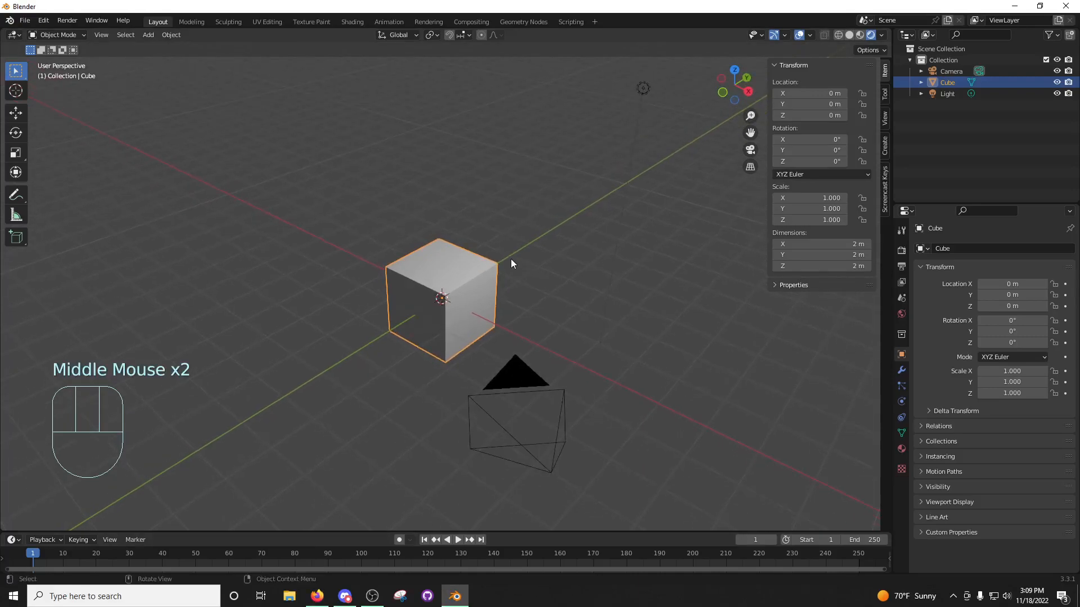
key(r)
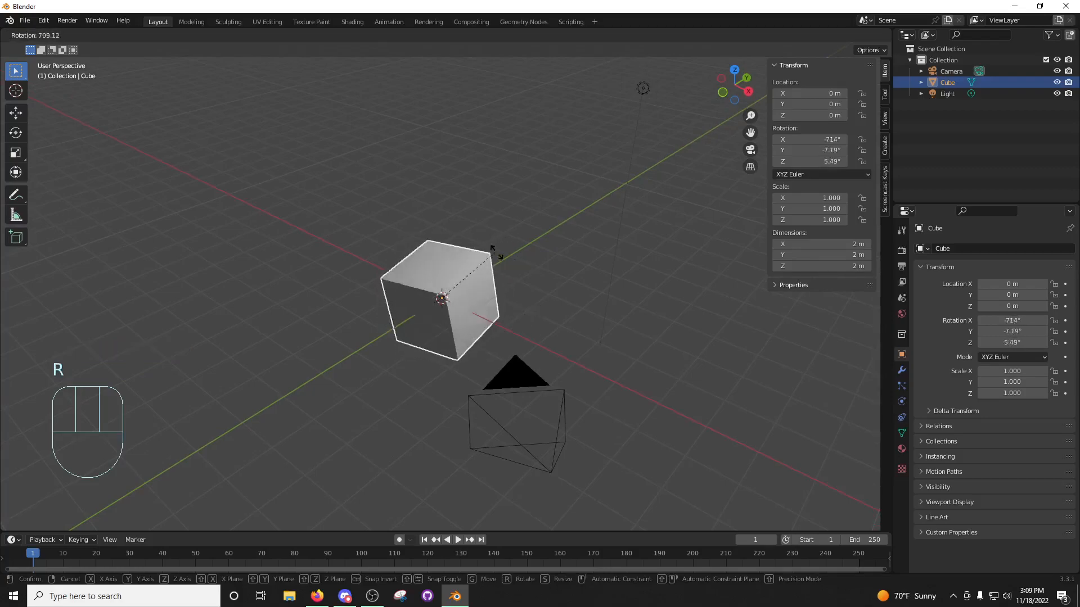
right_click(506, 311)
middle_drag(498, 308, 534, 298)
key(r)
right_click(508, 238)
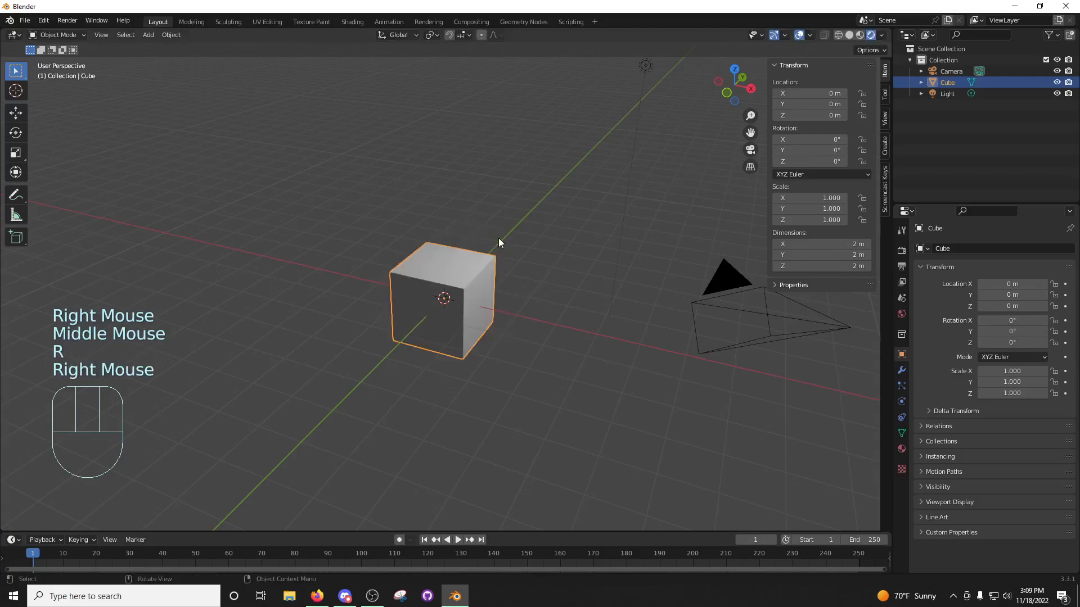
Try rotating the cube about the global X, Y and Z axes in turn, cancelling each rotation.
middle_drag(539, 284, 535, 278)
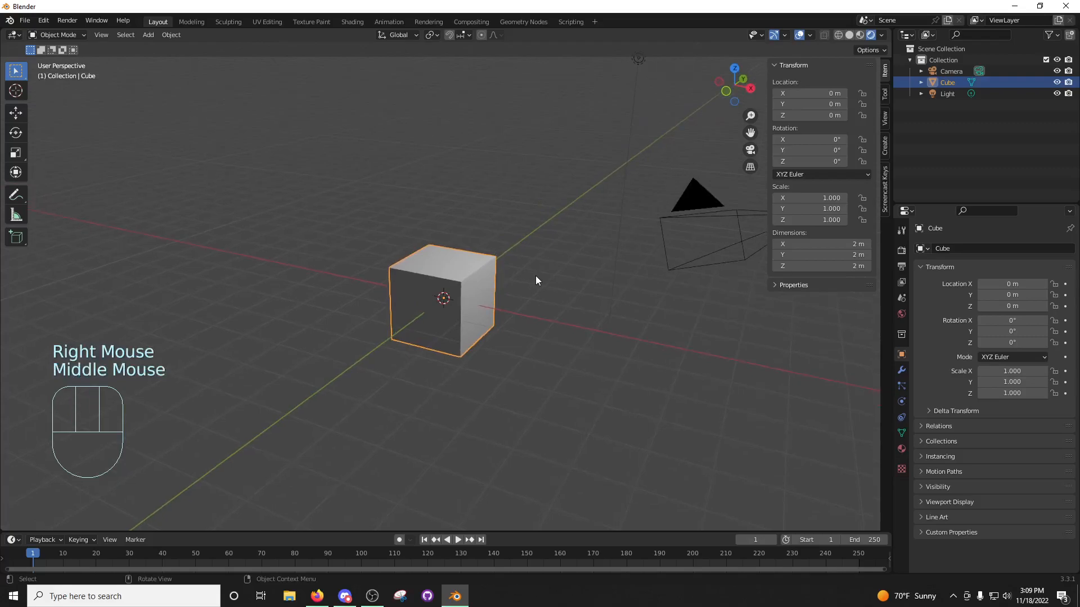
key(r)
key(x)
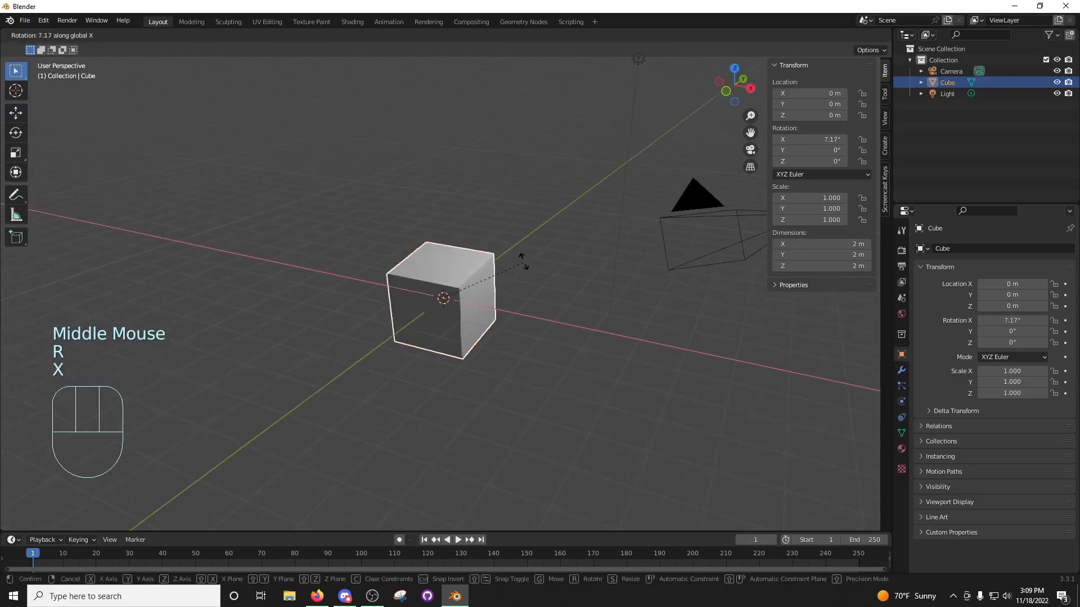
right_click(475, 350)
key(r)
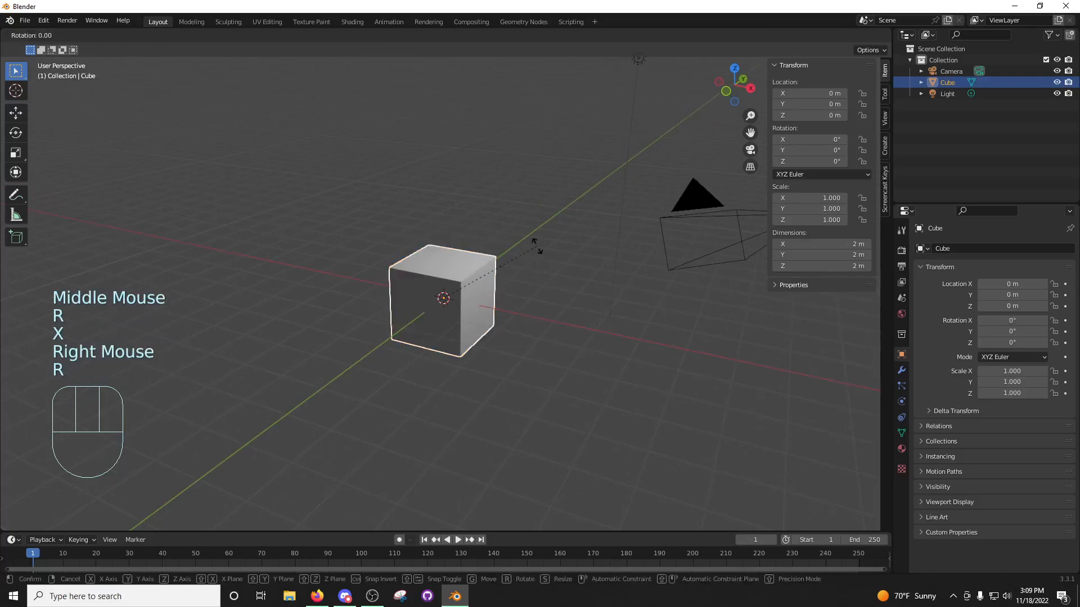
key(y)
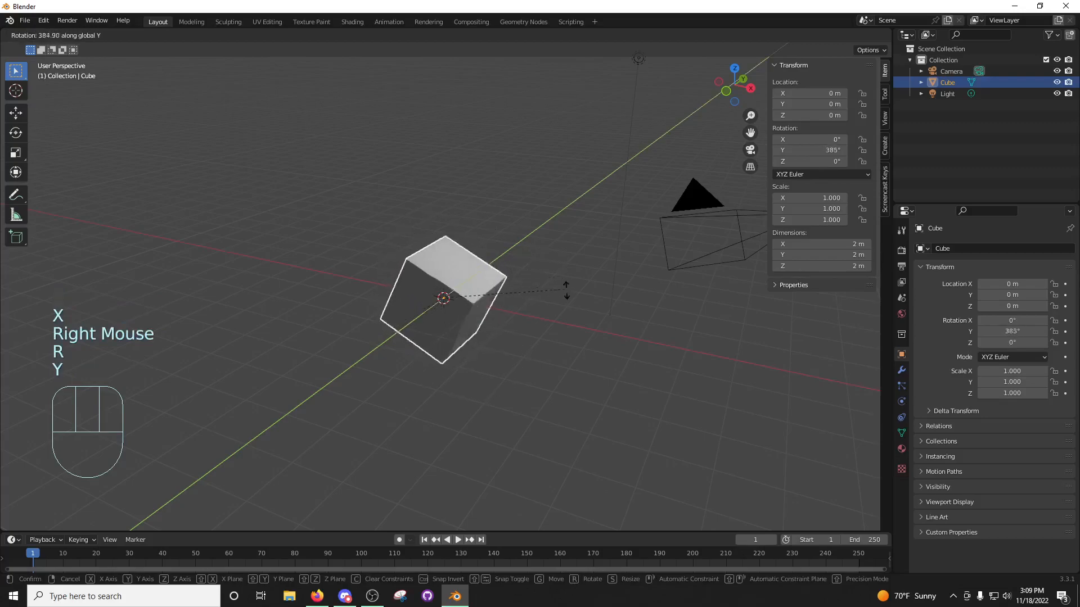
right_click(553, 320)
key(r)
key(z)
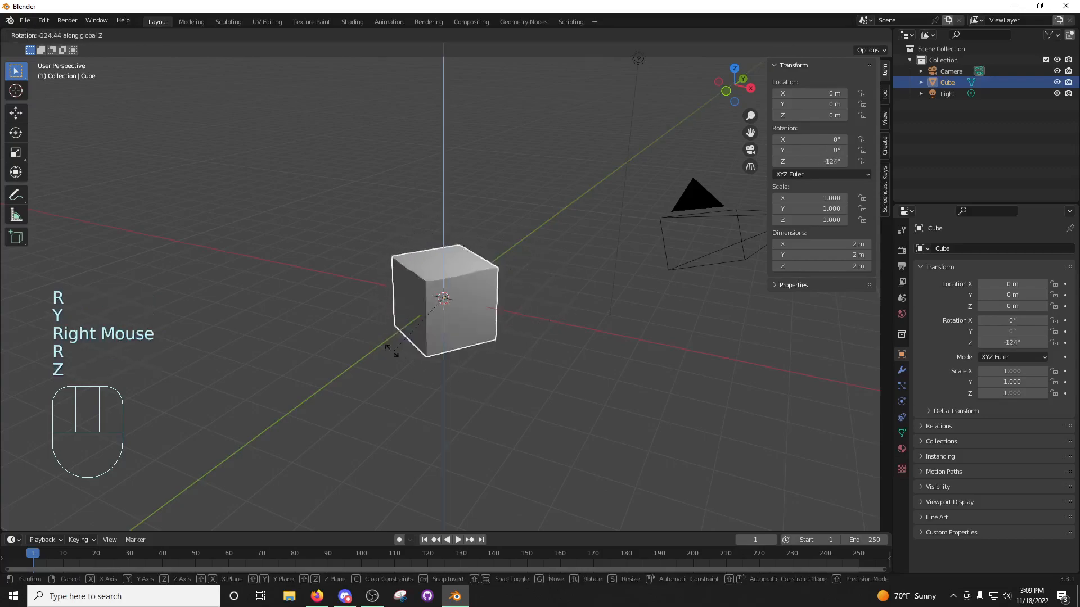
right_click(541, 318)
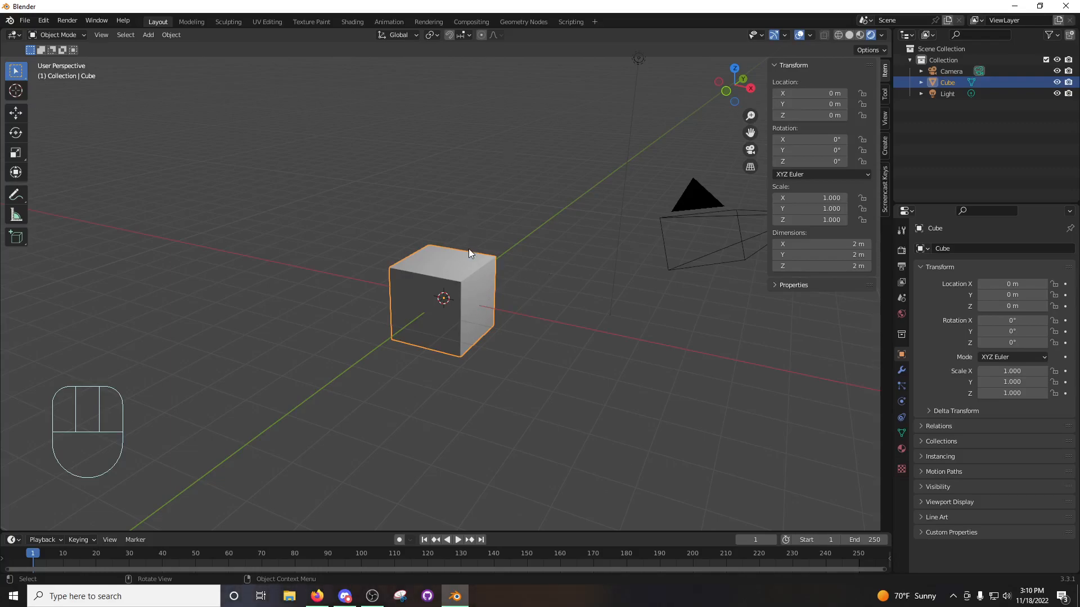
Switch the viewport shading from Rendered to Solid.
key(z)
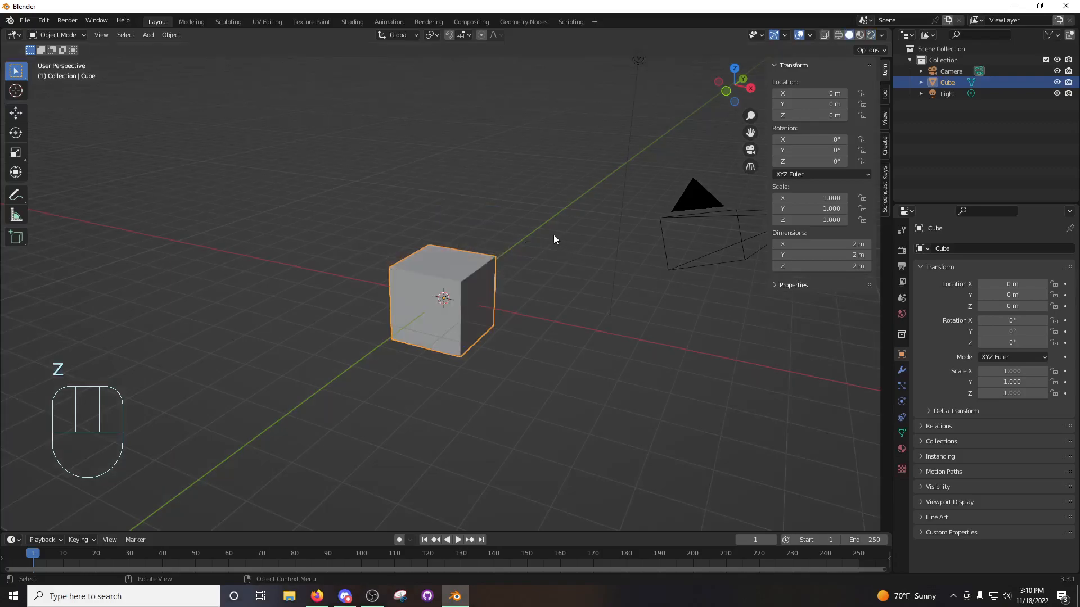
mouse_move(553, 234)
middle_down()
mouse_move(543, 268)
mouse_move(377, 354)
middle_up()
click(344, 596)
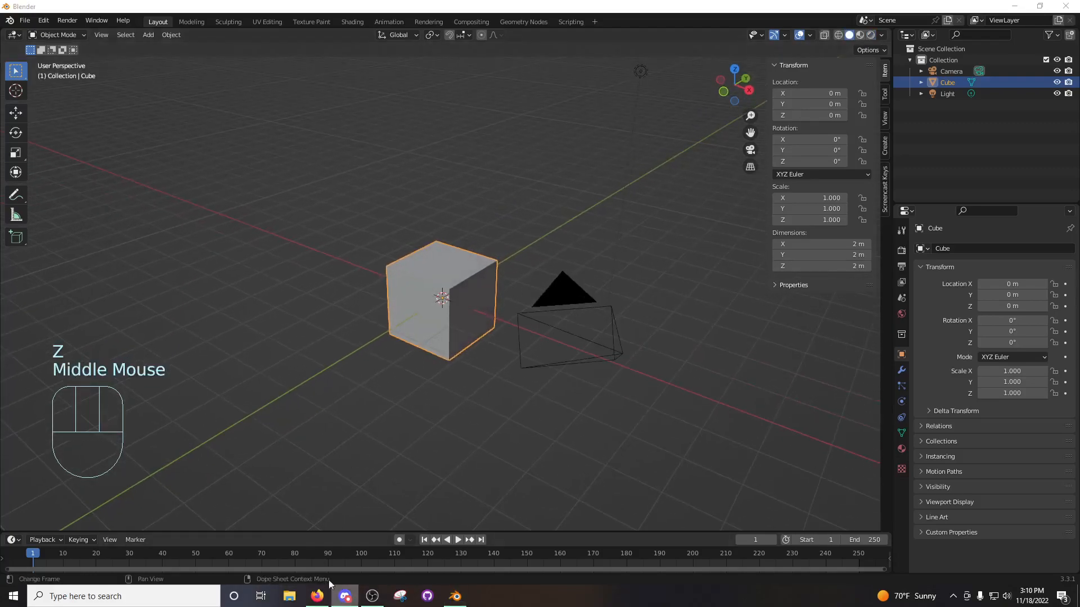
Try moving the cube freely and by exactly 5 m along the global X axis, cancelling the move.
middle_drag(407, 271, 413, 273)
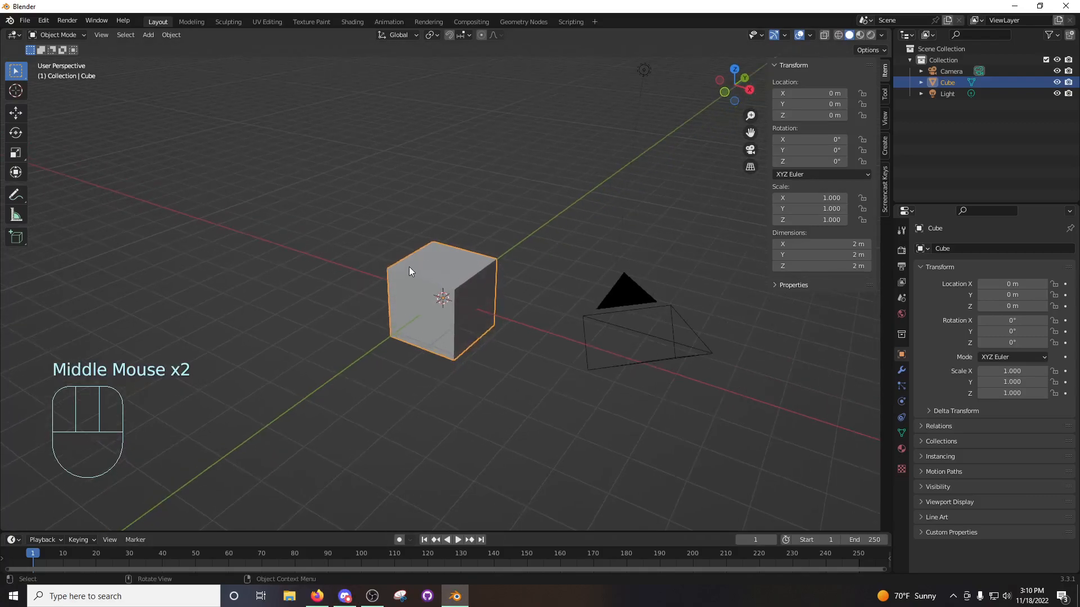
middle_drag(489, 279, 492, 282)
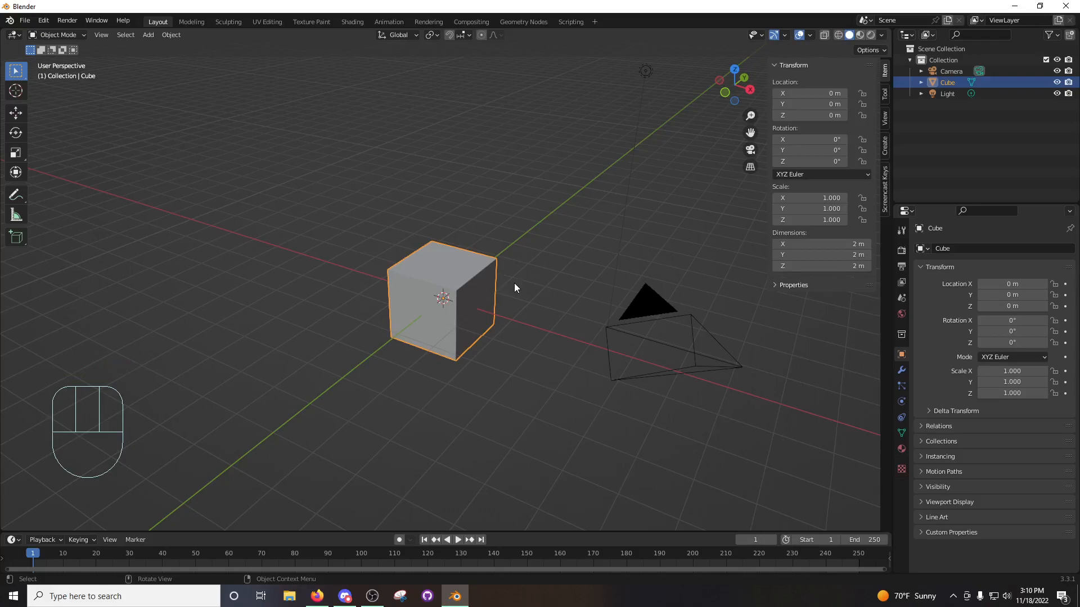
key(g)
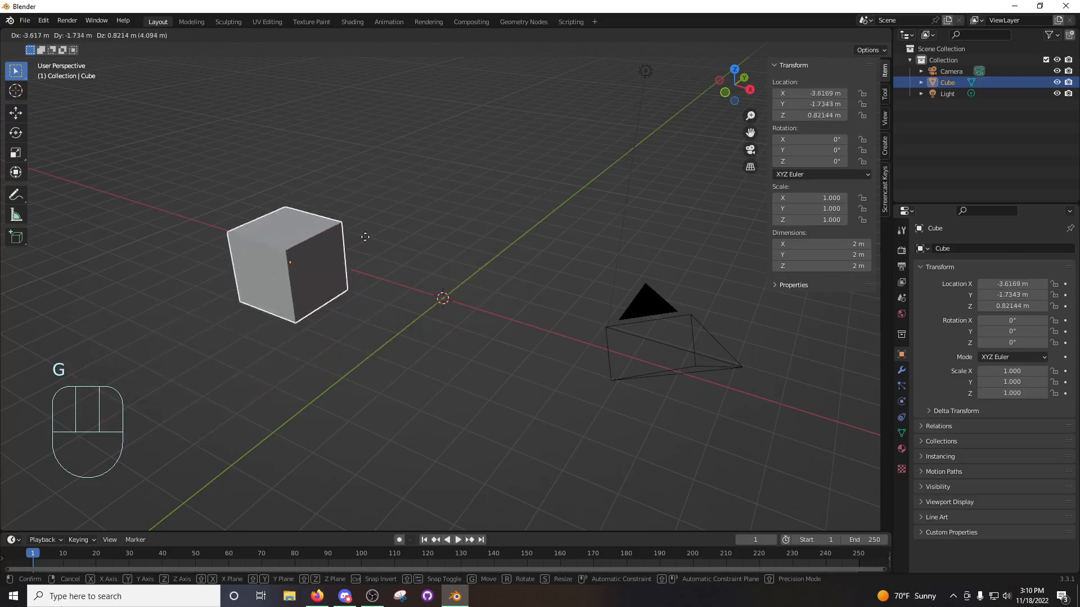
key(x)
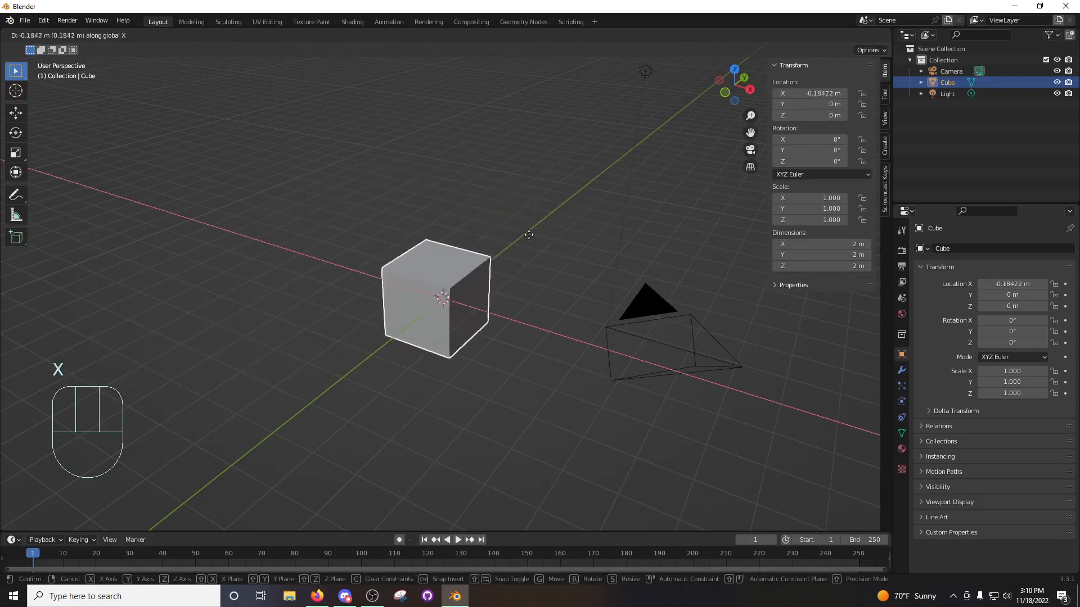
key(KP_5)
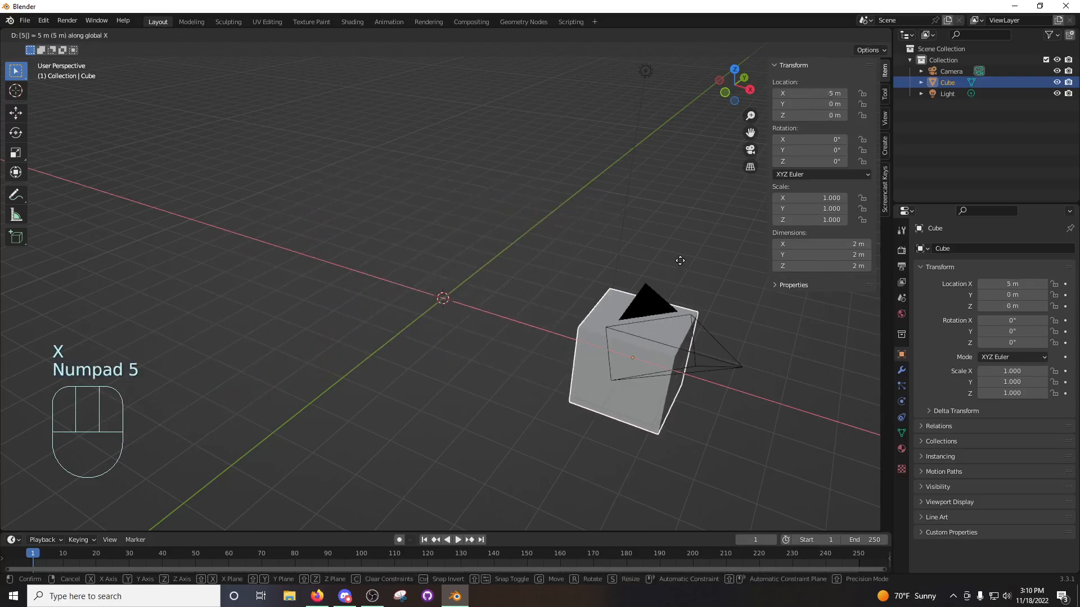
right_click(680, 260)
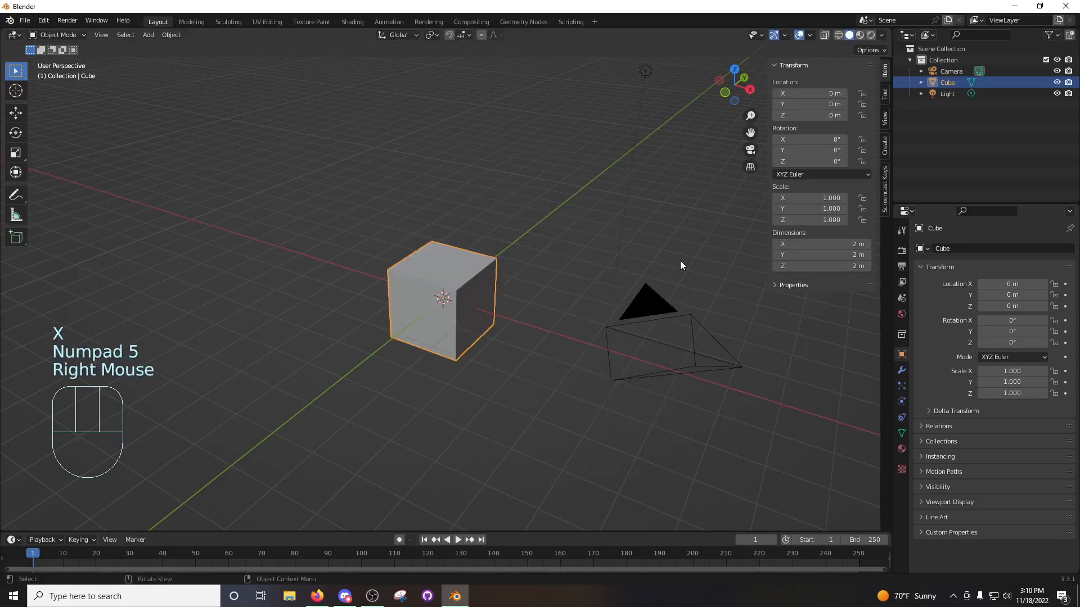
Try moving the cube along the global Z axis only, cancelling the move.
key(g)
key(z)
right_click(511, 231)
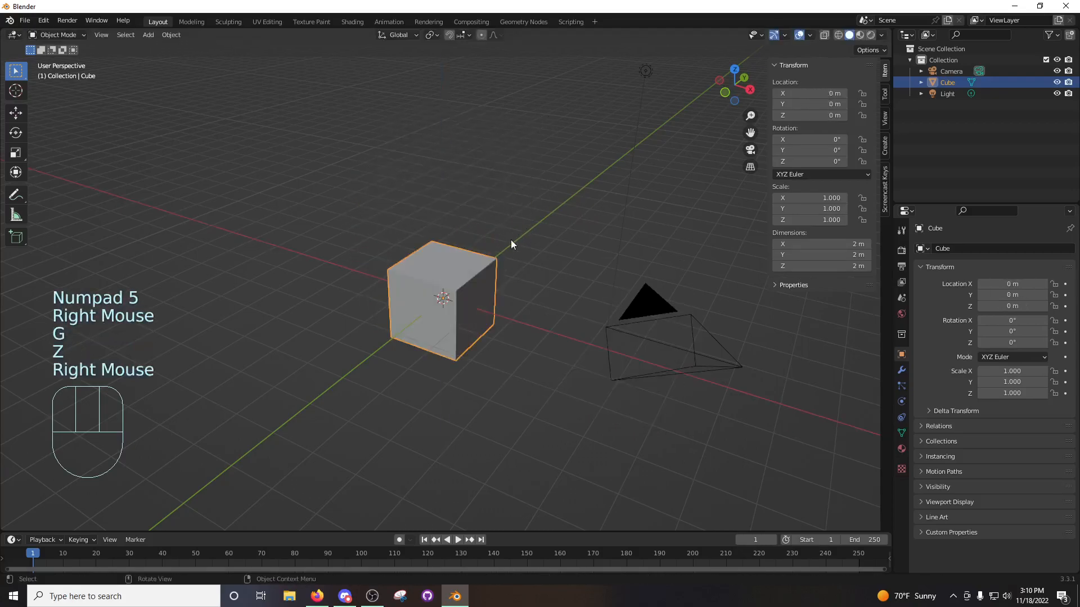
Try moving the cube across the ground plane with the Z axis locked, from two viewing angles, cancelling each move.
key(z)
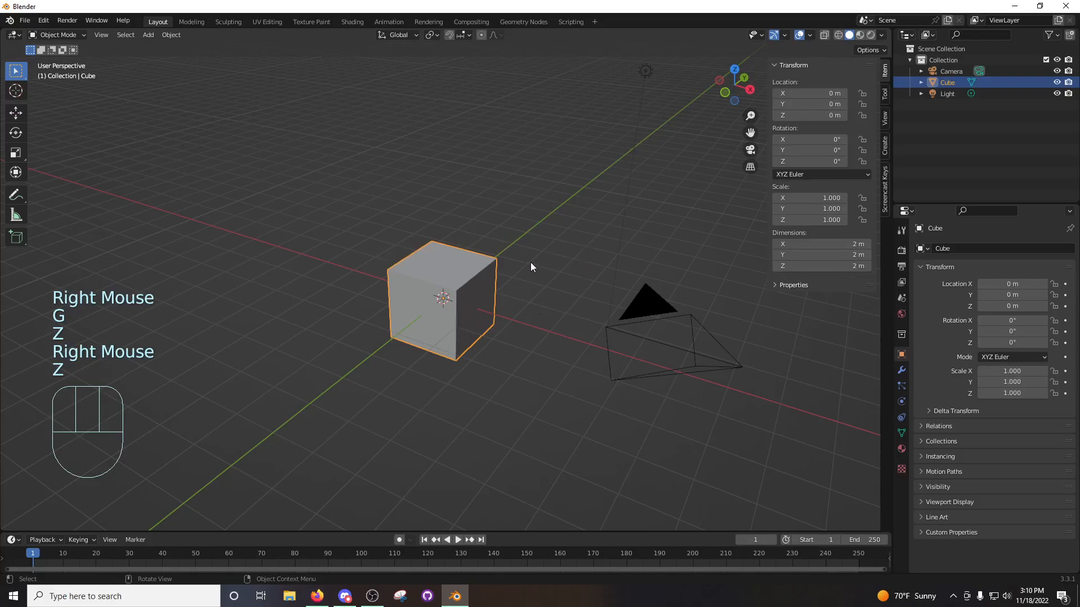
key(g)
key(shift+z)
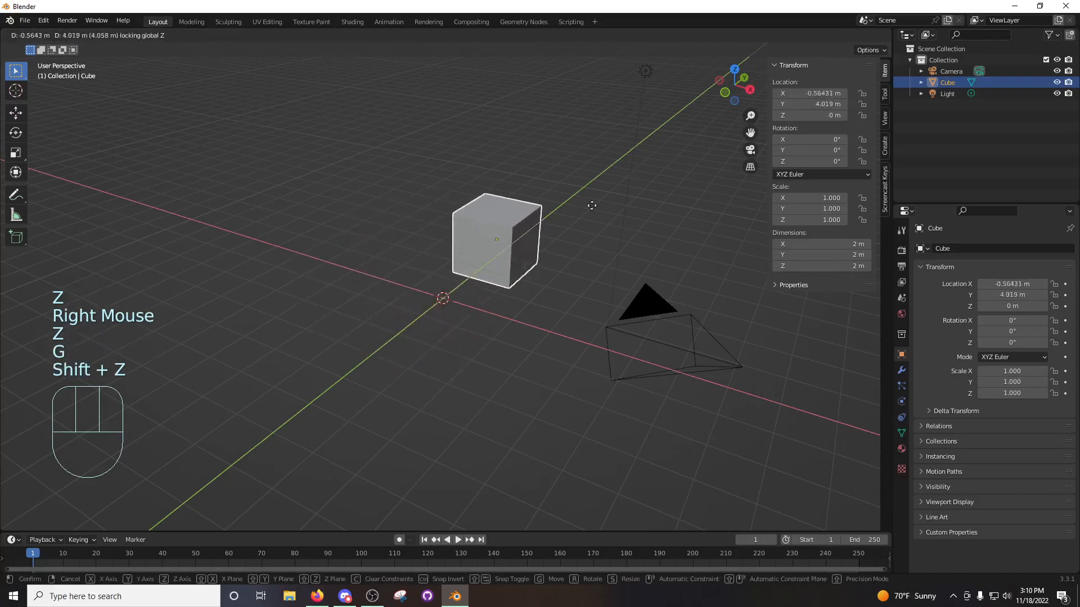
right_click(559, 284)
middle_drag(559, 284, 545, 325)
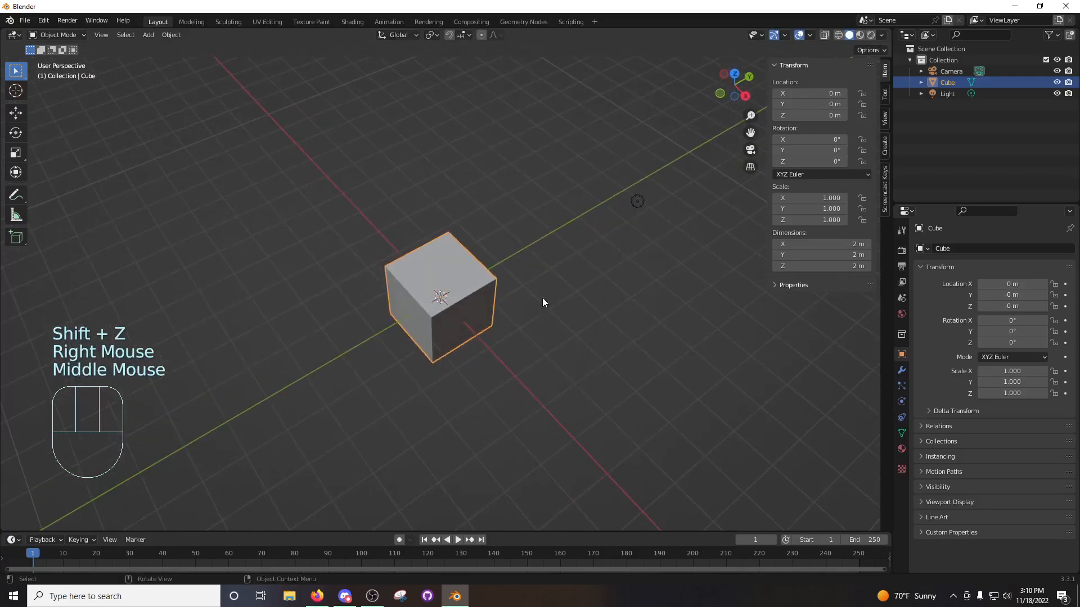
key(g)
key(shift+z)
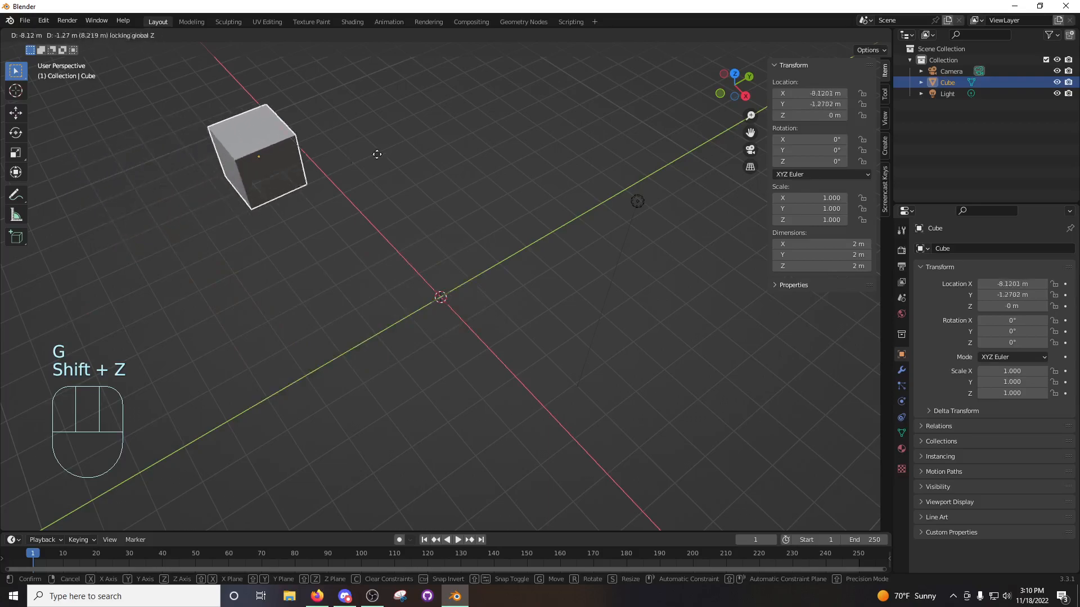
right_click(539, 354)
Try moving the cube in the Y and Z directions only, with the X axis locked, and cancel the move.
key(g)
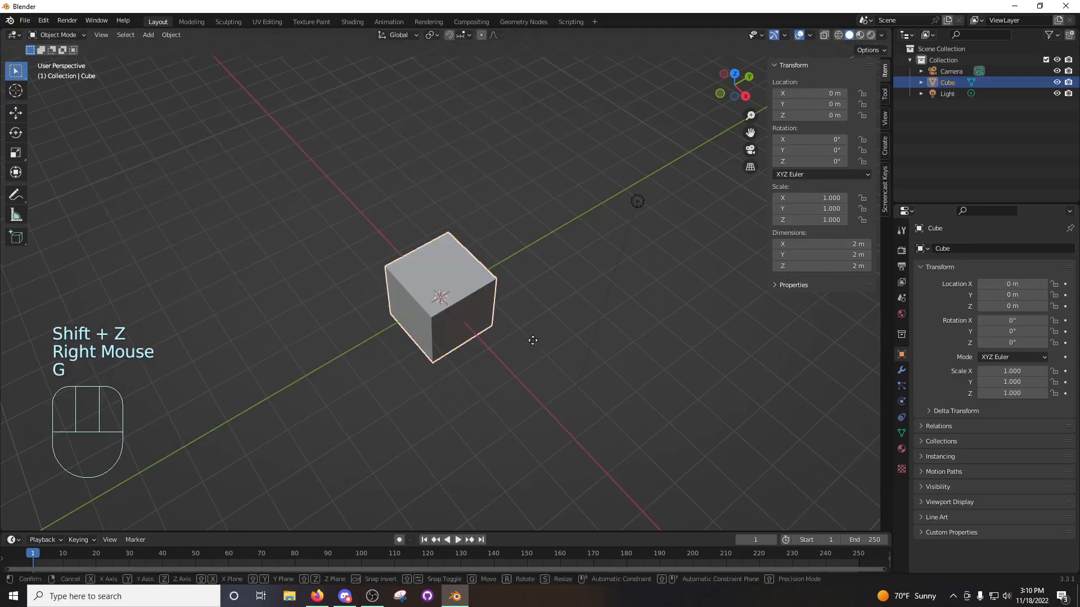
key(shift)
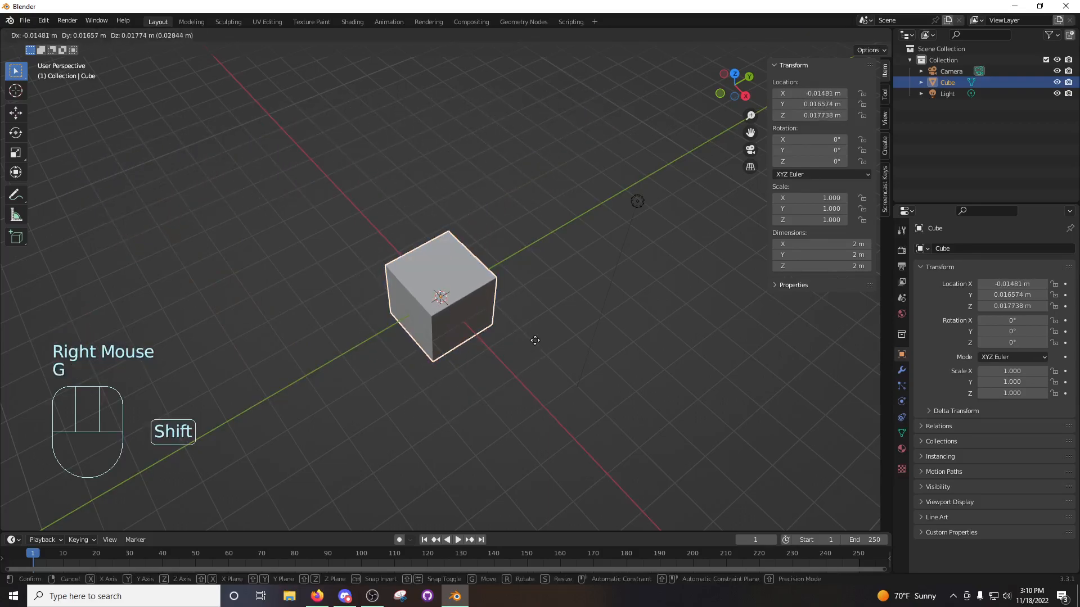
key(shift+x)
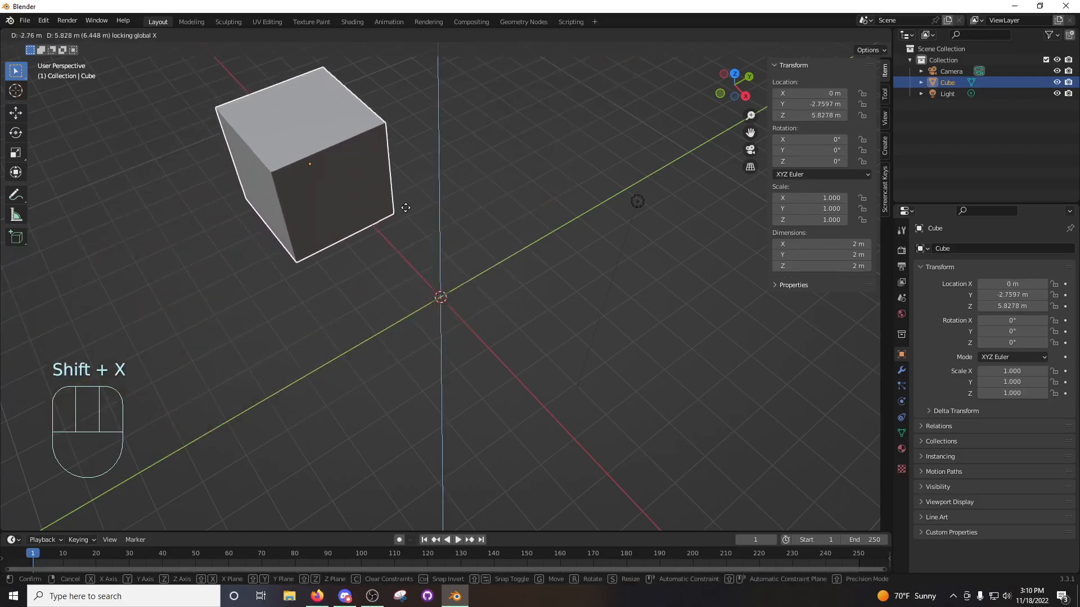
right_click(453, 248)
middle_drag(454, 249, 509, 302)
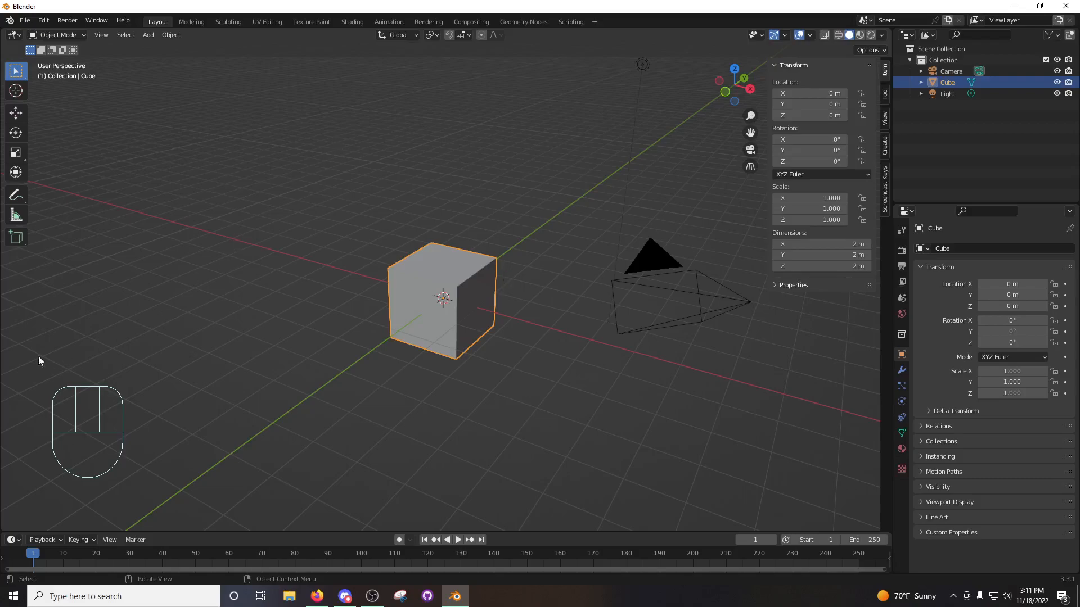
middle_drag(538, 315, 516, 313)
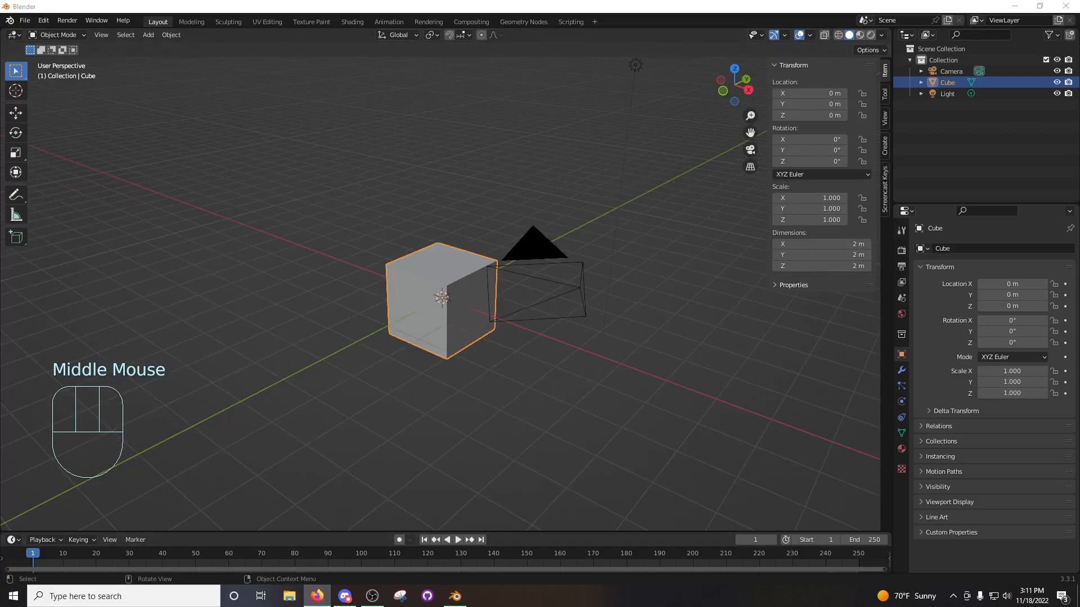
Deselect the cube so that nothing in the scene is selected.
middle_drag(385, 261, 407, 305)
middle_drag(471, 295, 528, 292)
click(536, 288)
click(482, 297)
click(540, 291)
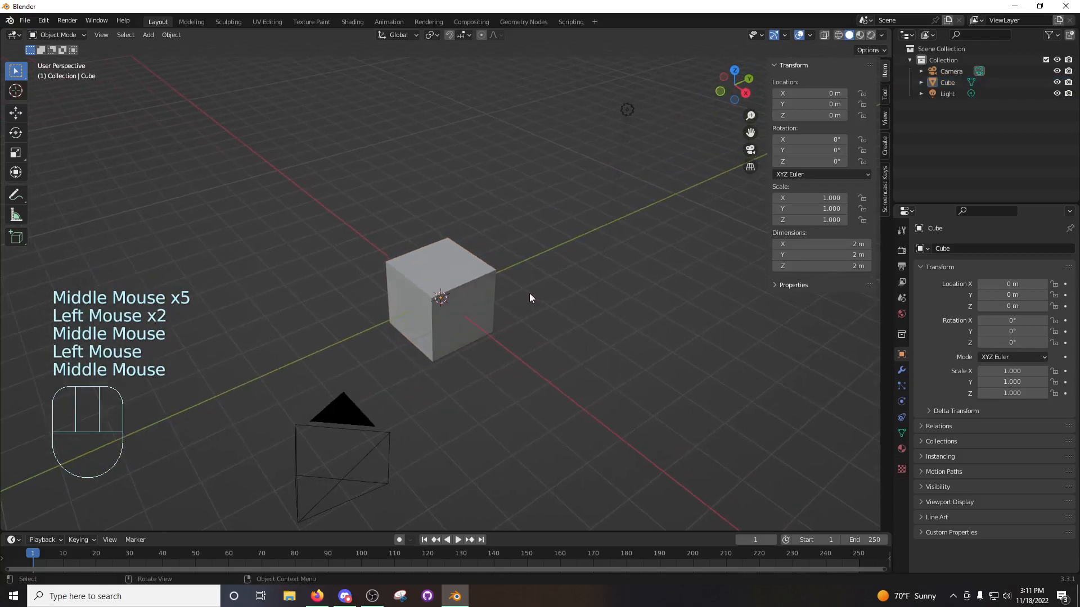
Add a UV sphere mesh at the world origin, inside the cube.
key(shift+a)
mouse_move(534, 293)
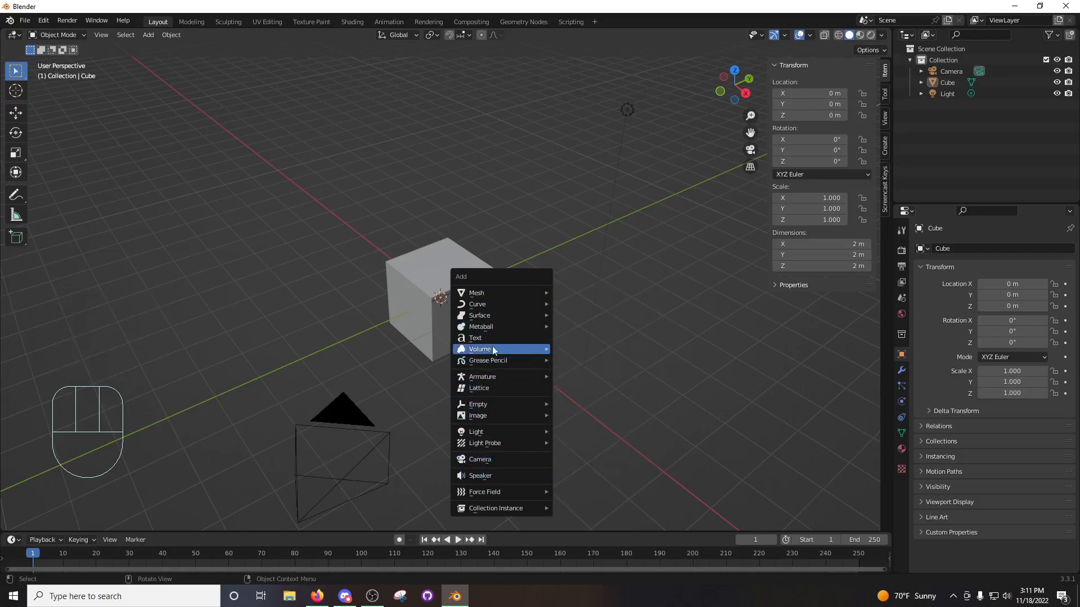
mouse_move(495, 289)
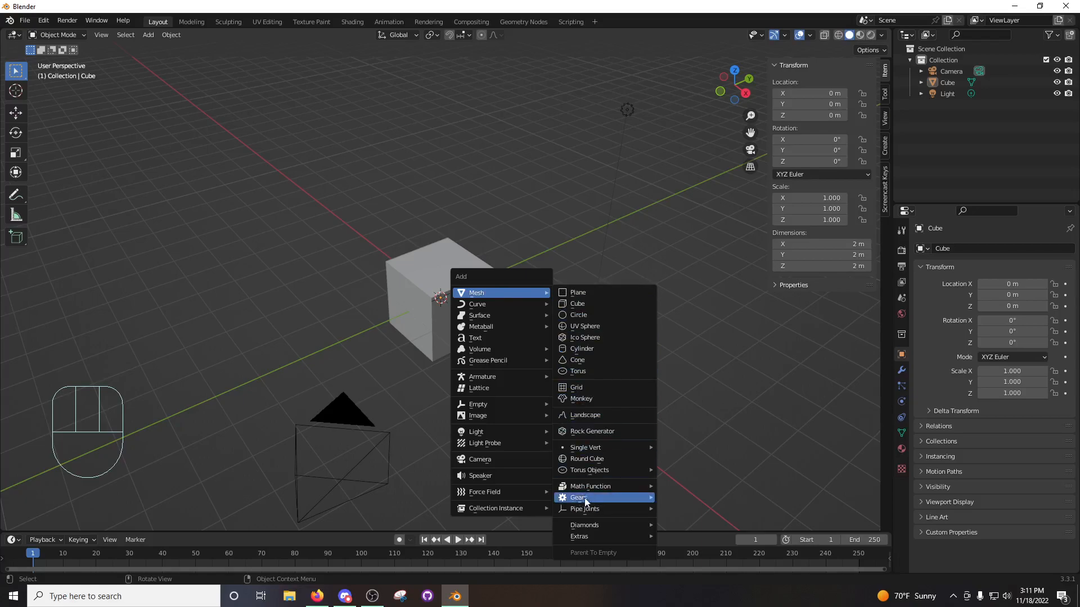
mouse_move(589, 497)
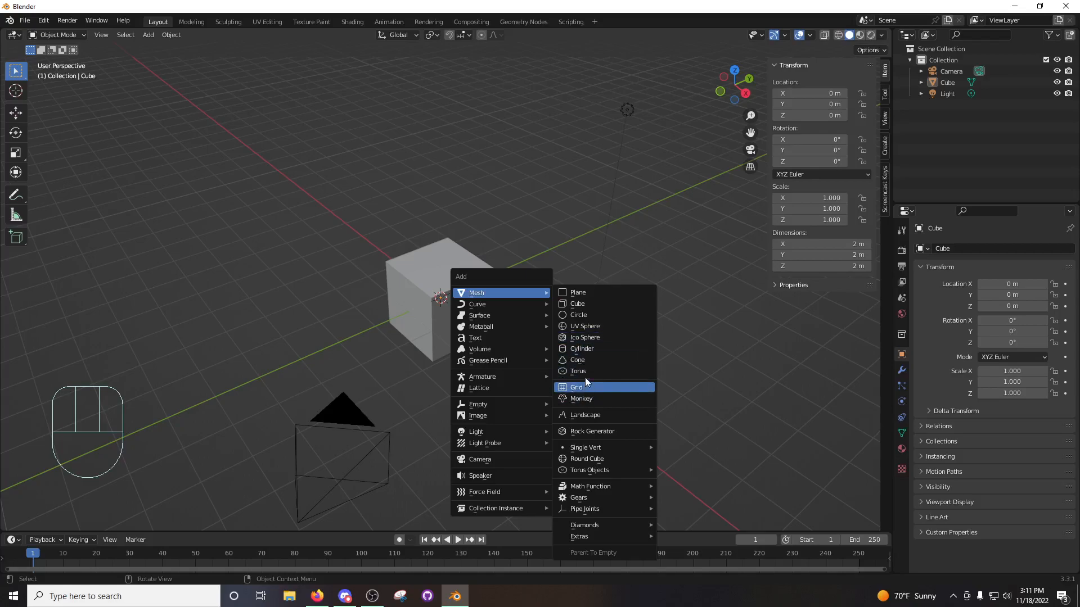
click(591, 327)
middle_drag(592, 329, 484, 311)
Try moving the UV sphere freely out of the cube, cancel the move, and inspect the overlapping objects.
key(g)
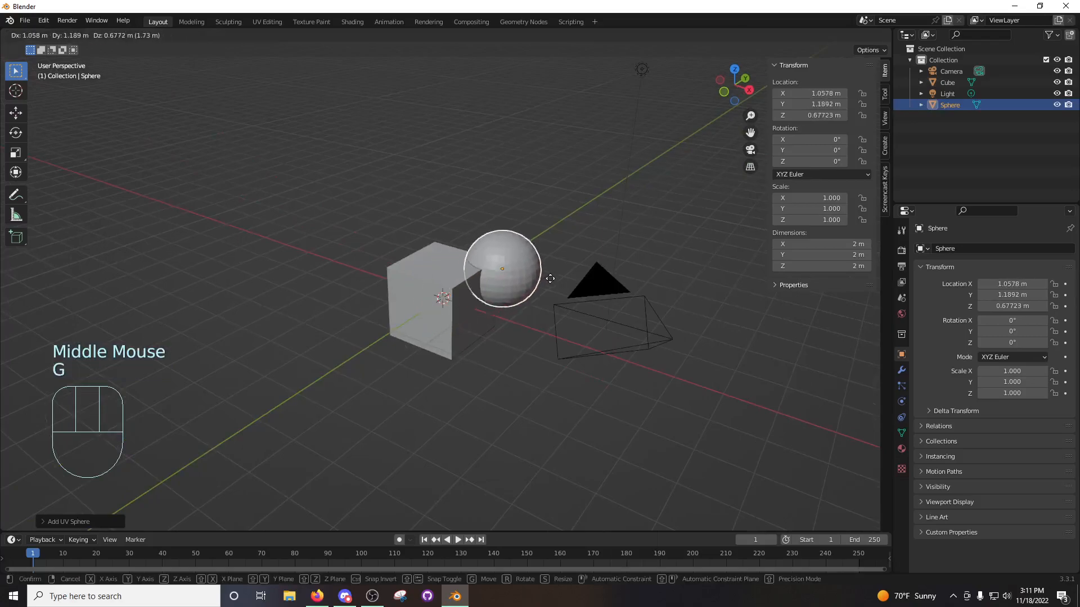
right_click(526, 277)
middle_drag(525, 277, 461, 306)
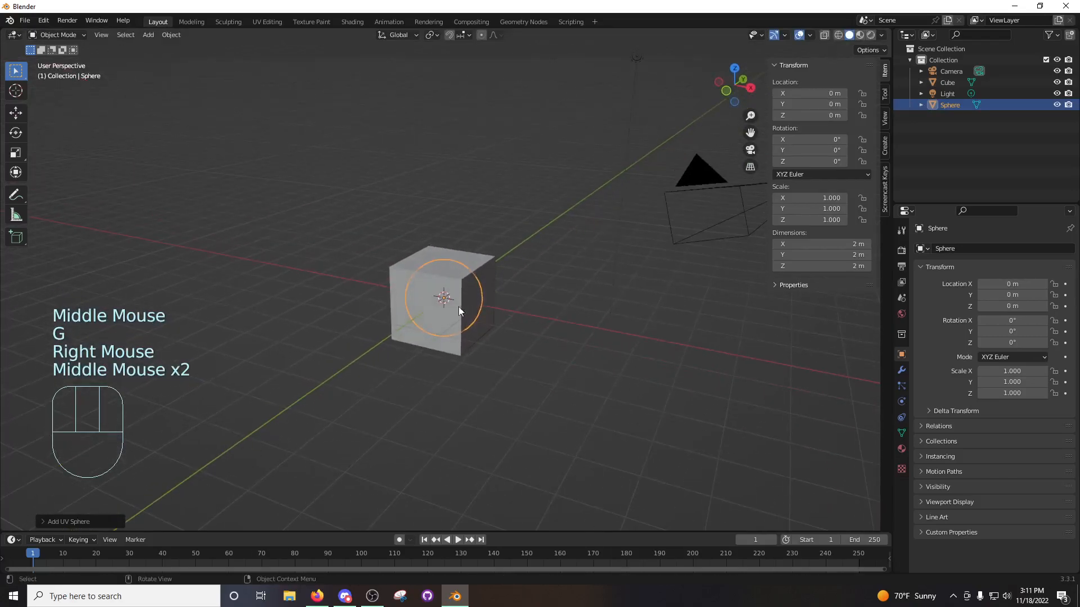
scroll(442, 332, up, 3)
scroll(467, 313, down, 2)
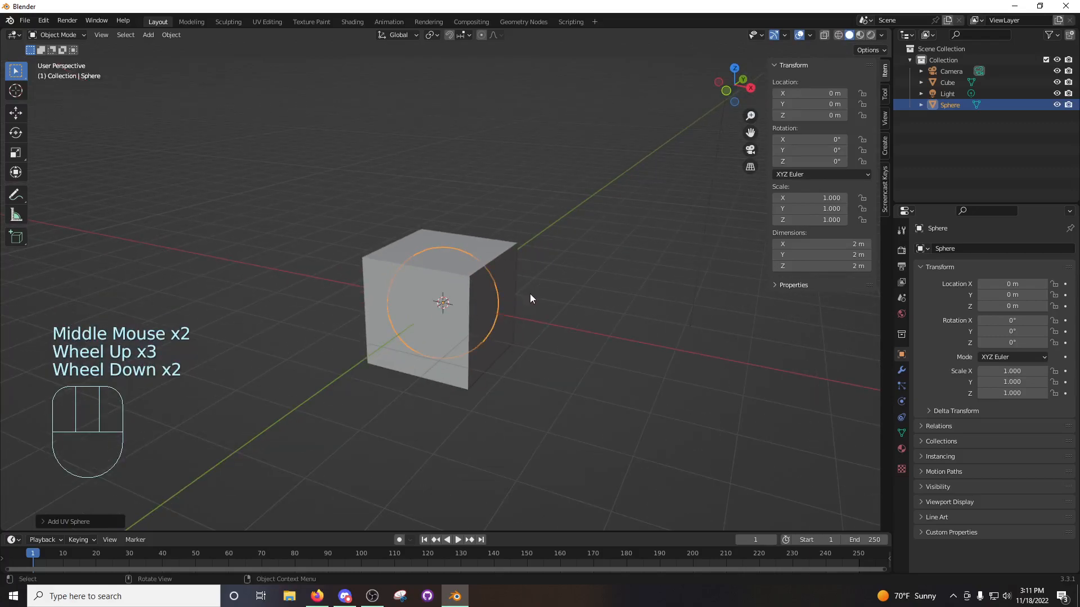
scroll(556, 295, down, 2)
mouse_move(550, 294)
middle_down()
mouse_move(501, 311)
mouse_move(538, 289)
middle_up()
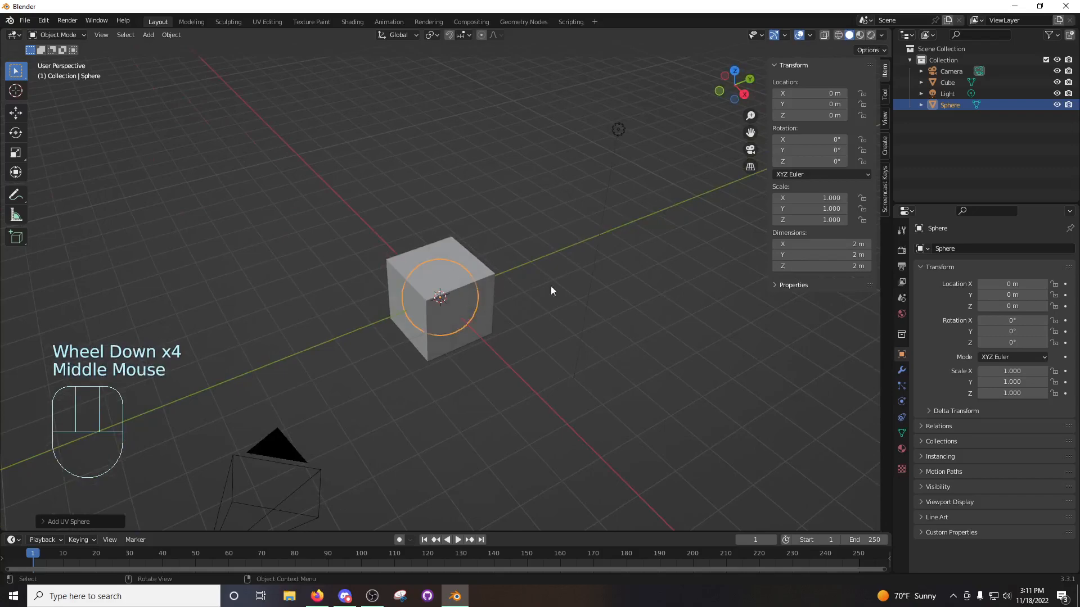
Select the sphere inside the cube and move it out beside the cube, to about X 1.96 m, Y 2.88 m, Z -0.15 m.
click(561, 289)
click(446, 283)
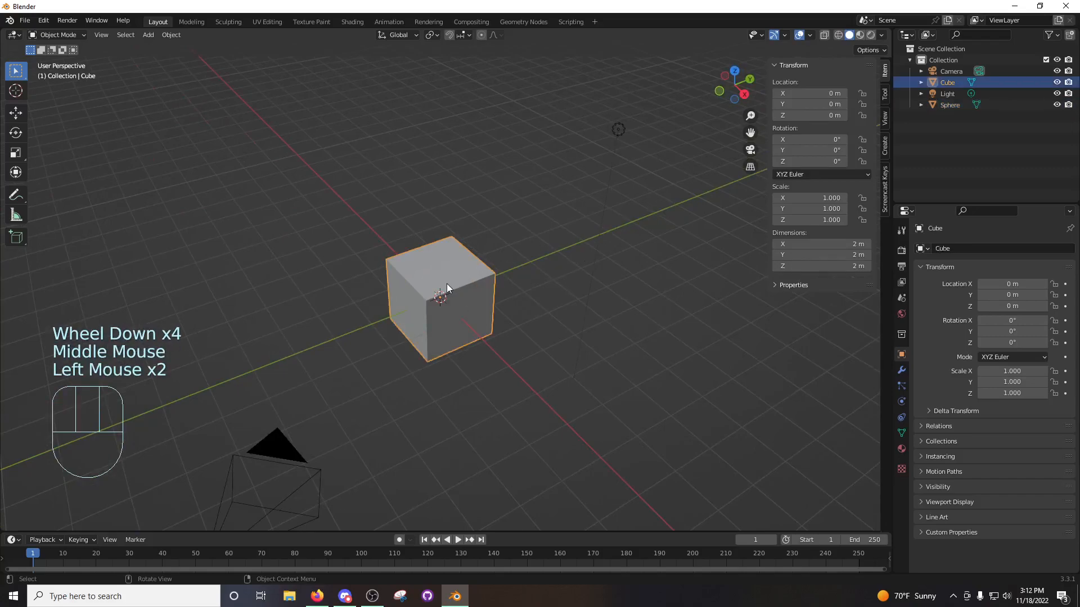
click(446, 283)
click(469, 262)
click(457, 268)
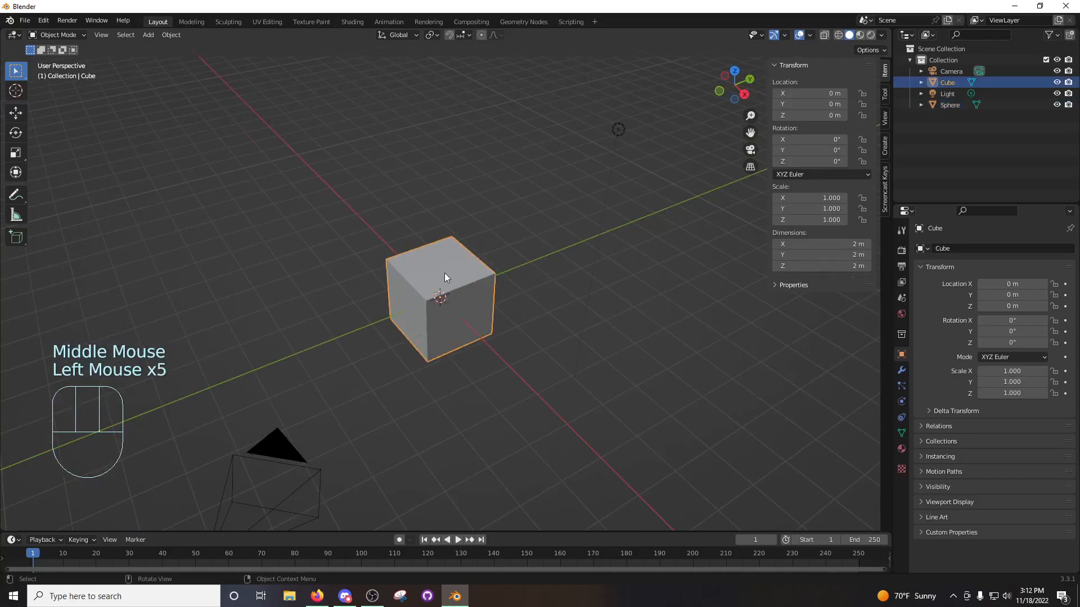
click(441, 281)
click(441, 285)
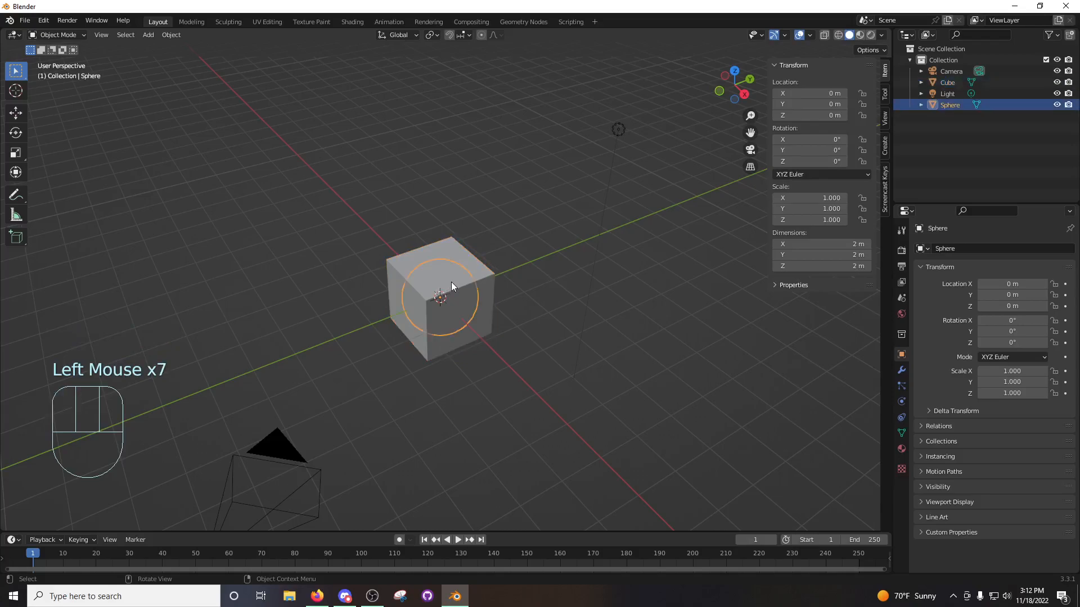
key(g)
click(583, 291)
middle_drag(584, 290, 526, 285)
middle_drag(527, 285, 579, 279)
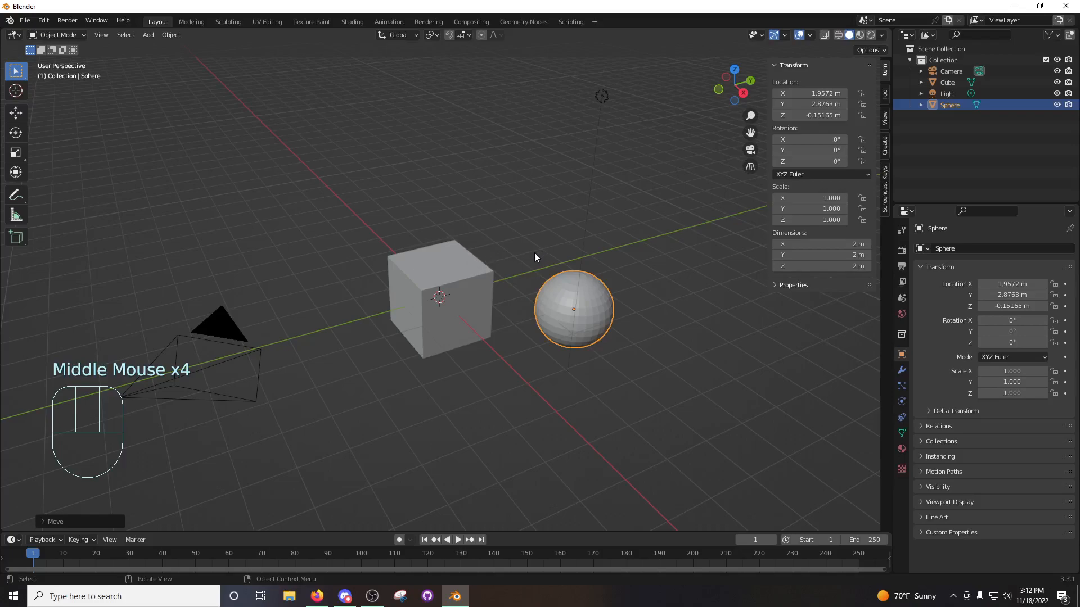
Delete the UV sphere and the cube from the scene.
key(x)
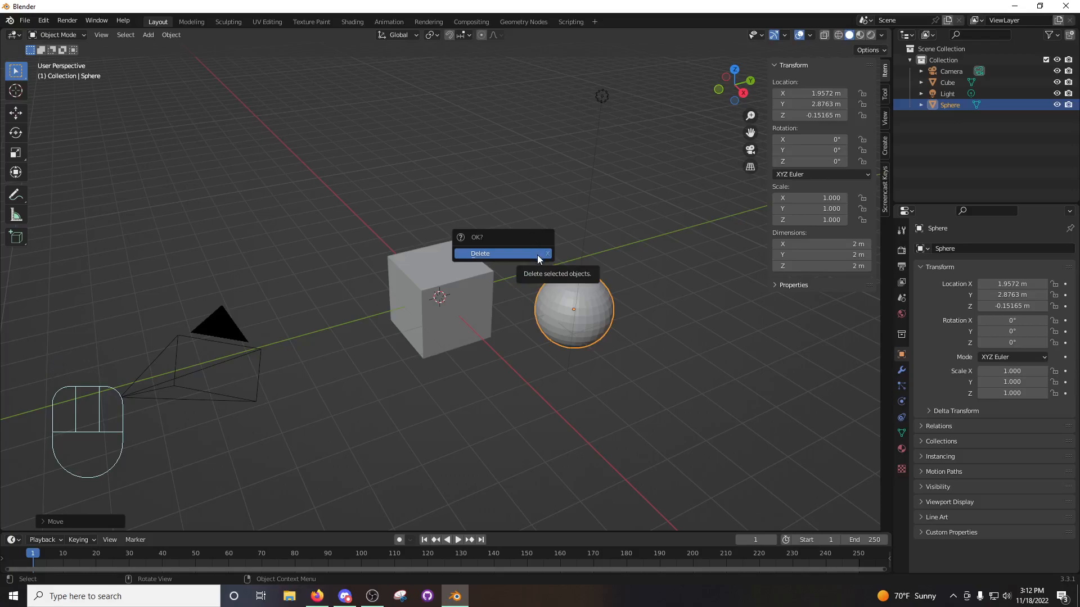
click(537, 254)
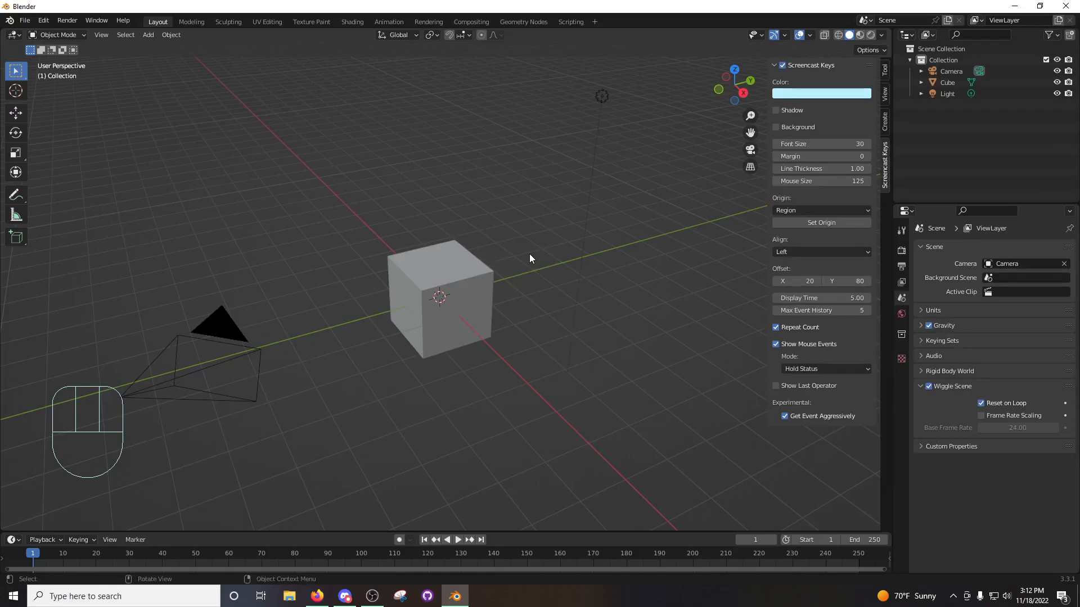
key(shift+a)
mouse_move(530, 254)
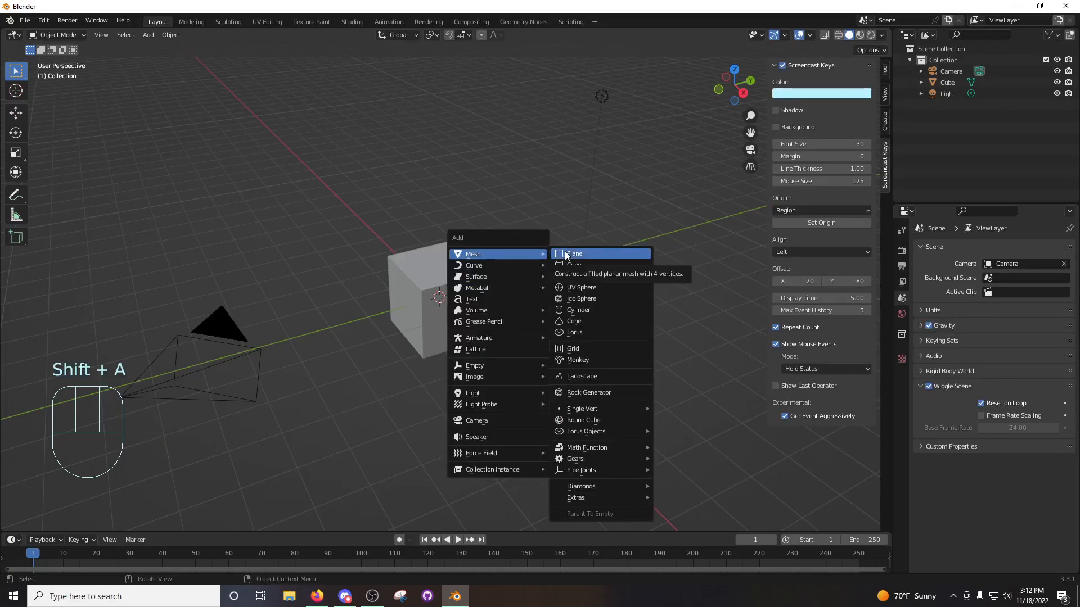
click(429, 276)
key(x)
middle_drag(429, 276, 501, 284)
Add a plane mesh and scale it up uniformly to about 3.34.
key(shift+a)
mouse_move(497, 270)
click(553, 268)
key(s)
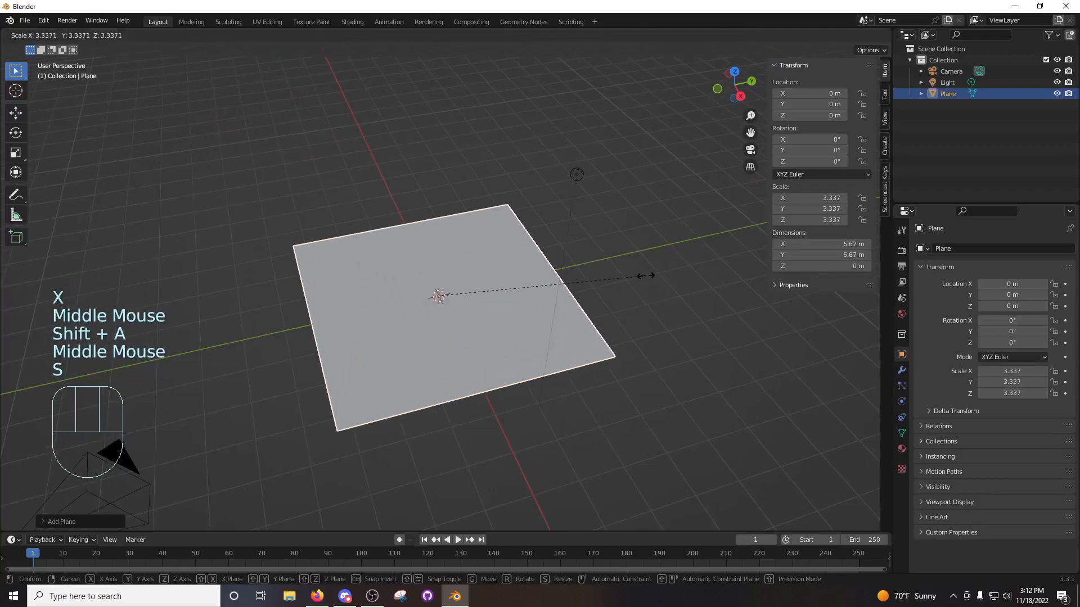
click(645, 276)
middle_drag(551, 320, 552, 284)
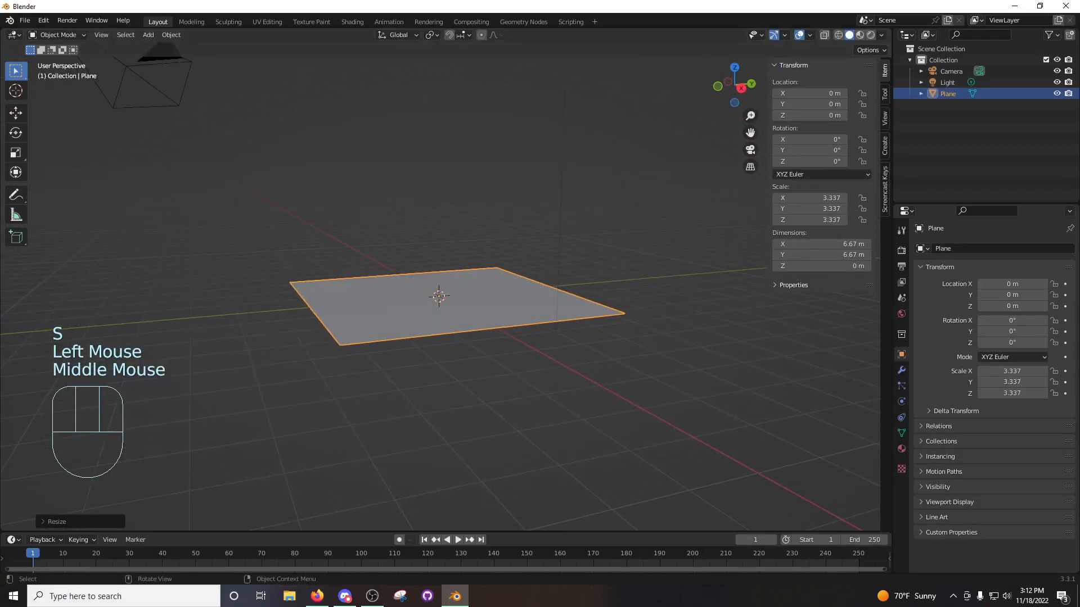
Delete the plane and add a new cube mesh in its place.
middle_drag(385, 264, 421, 271)
key(x)
click(420, 255)
key(shift+a)
mouse_move(420, 274)
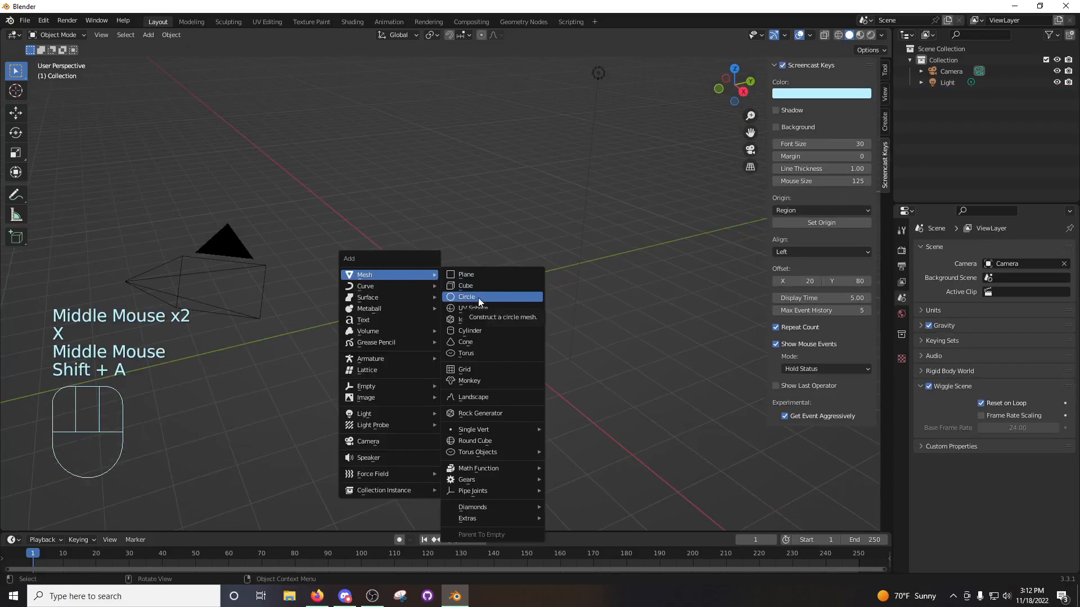
click(474, 282)
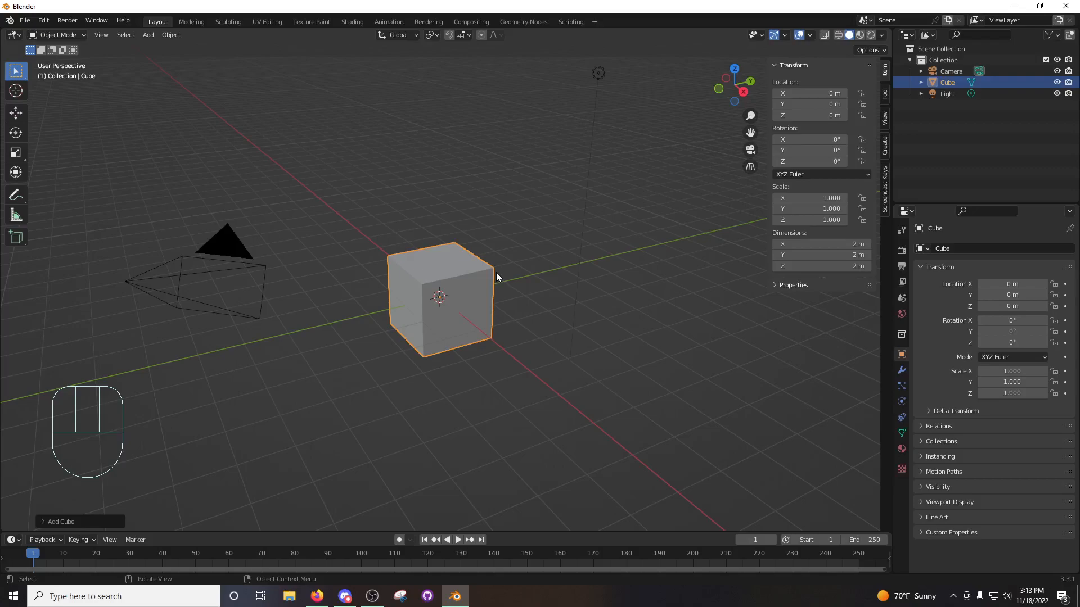
mouse_move(521, 285)
middle_down()
mouse_move(535, 298)
mouse_move(531, 276)
middle_up()
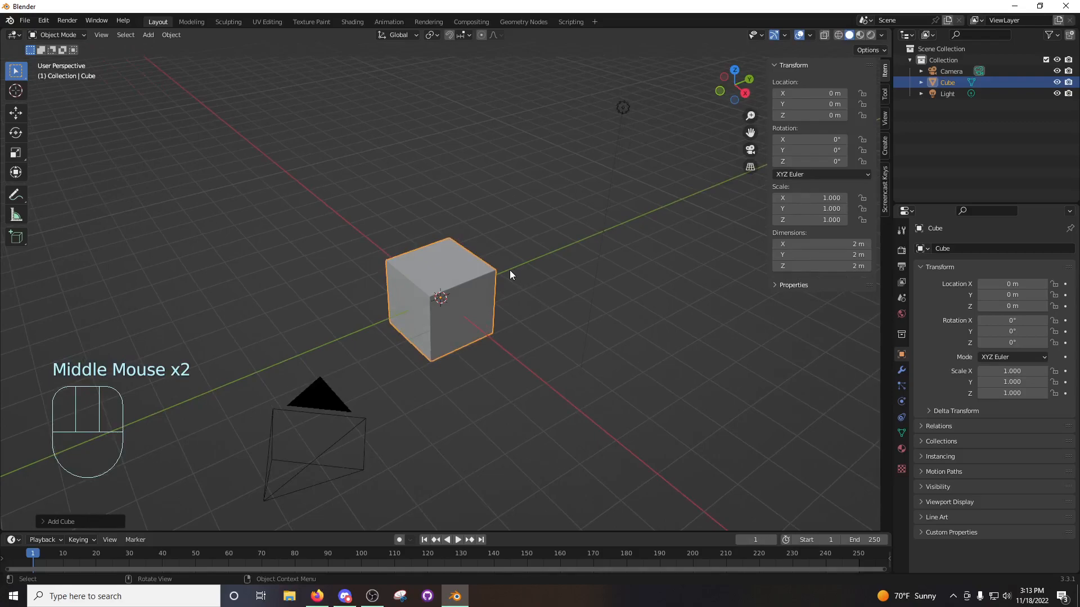
middle_drag(508, 269, 504, 272)
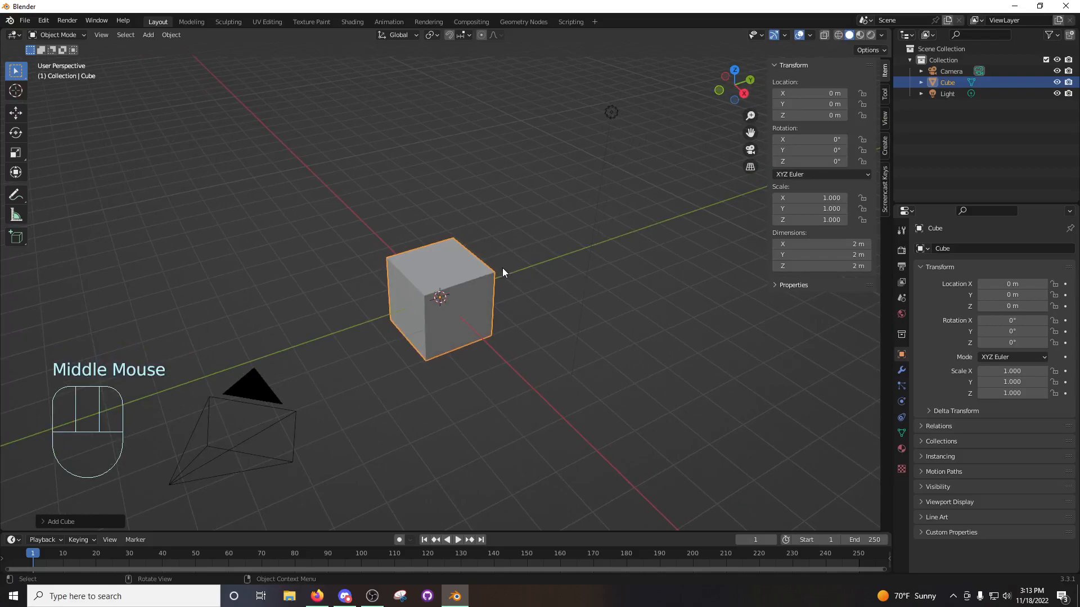
Delete the cube and add a circle mesh at the world origin.
key(x)
click(498, 264)
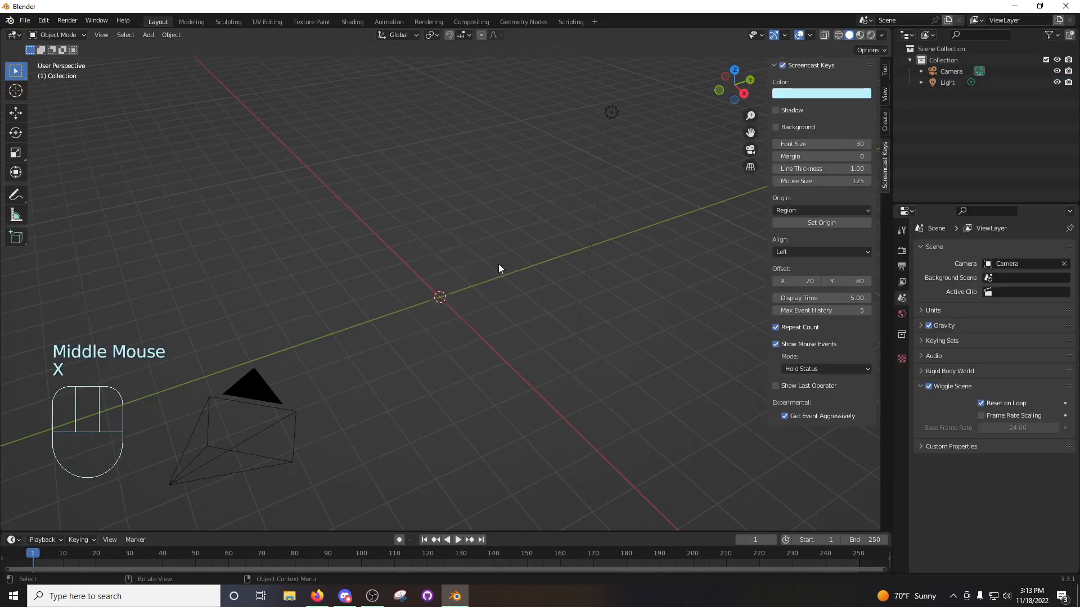
key(shift+a)
click(539, 286)
mouse_move(478, 299)
middle_down()
mouse_move(498, 300)
mouse_move(483, 300)
middle_up()
Examine the circle's vertices in Edit Mode, and return to Object Mode.
scroll(497, 310, up, 3)
key(Tab)
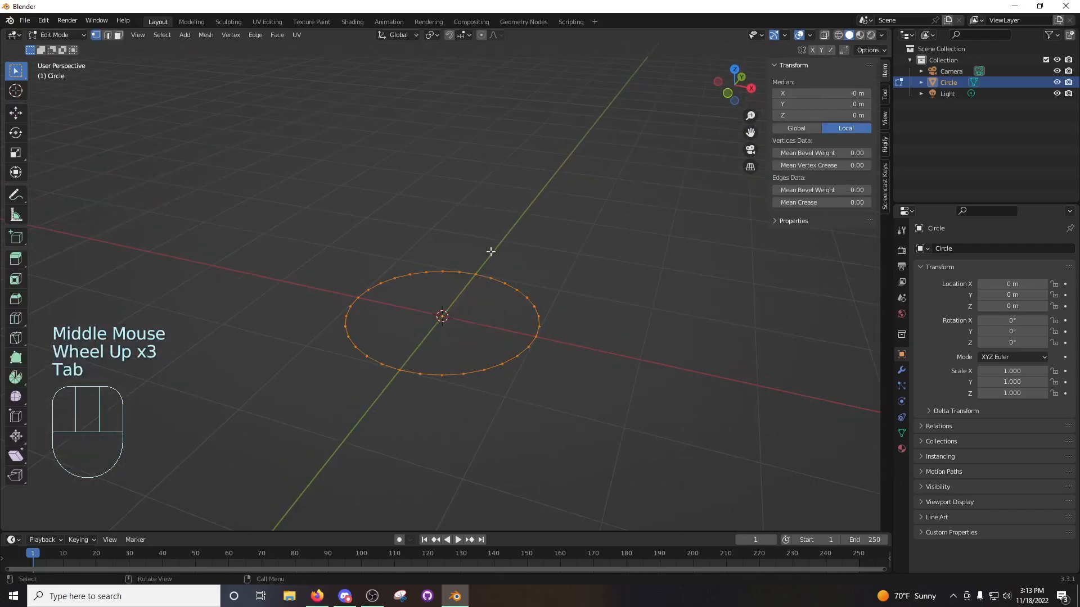
key(Tab)
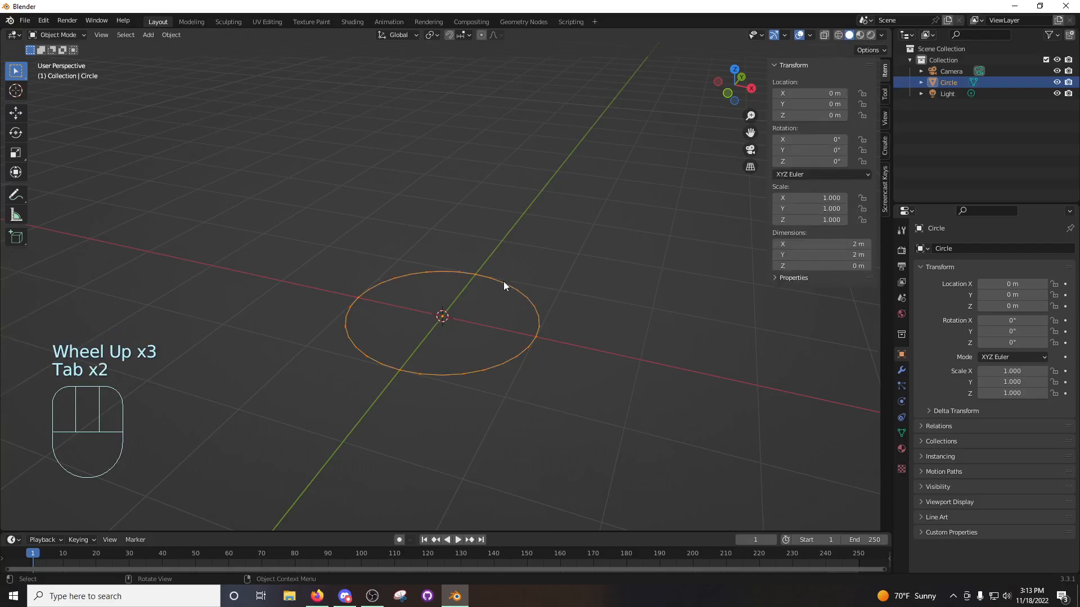
Delete the circle and add a UV sphere mesh in its place.
middle_drag(557, 272, 502, 294)
scroll(507, 287, down, 4)
key(x)
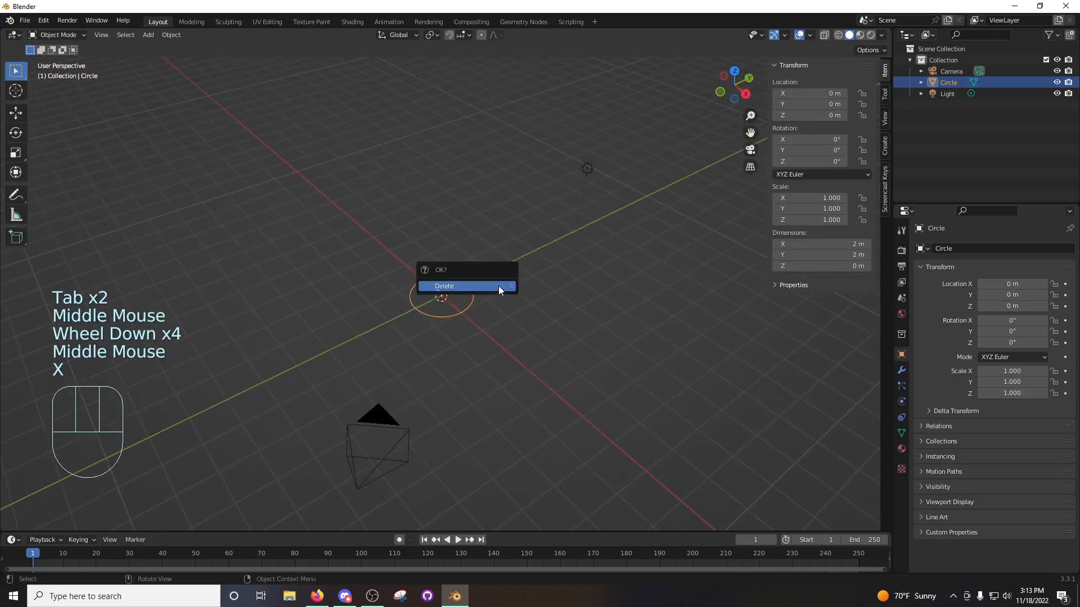
click(499, 286)
key(shift+a)
mouse_move(504, 285)
click(565, 318)
middle_drag(564, 316, 465, 291)
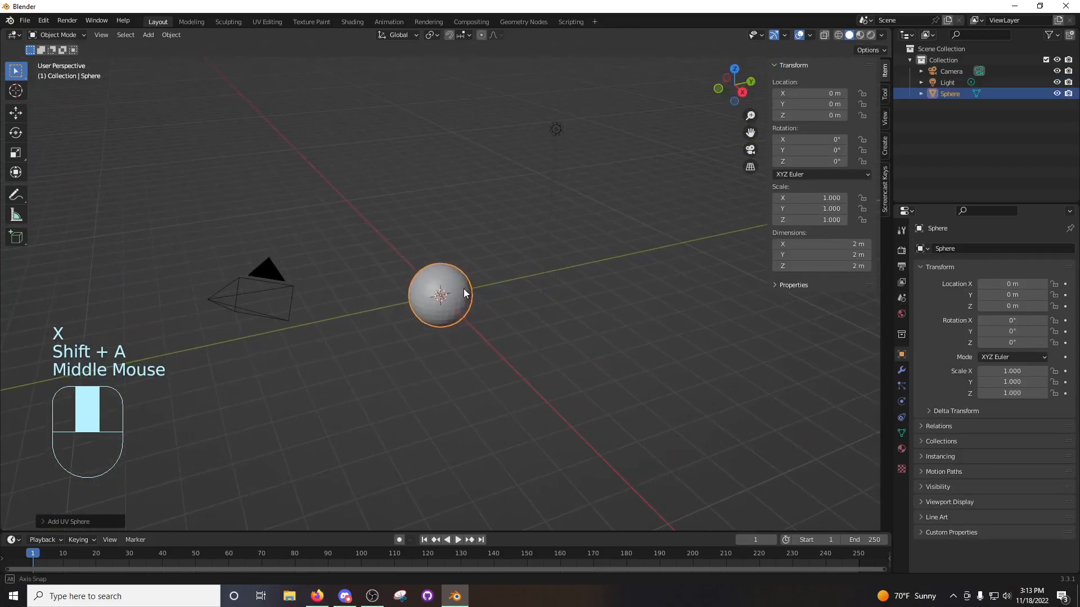
Delete the UV sphere and add an ico sphere mesh at the world origin.
key(x)
click(477, 274)
key(shift+a)
mouse_move(476, 275)
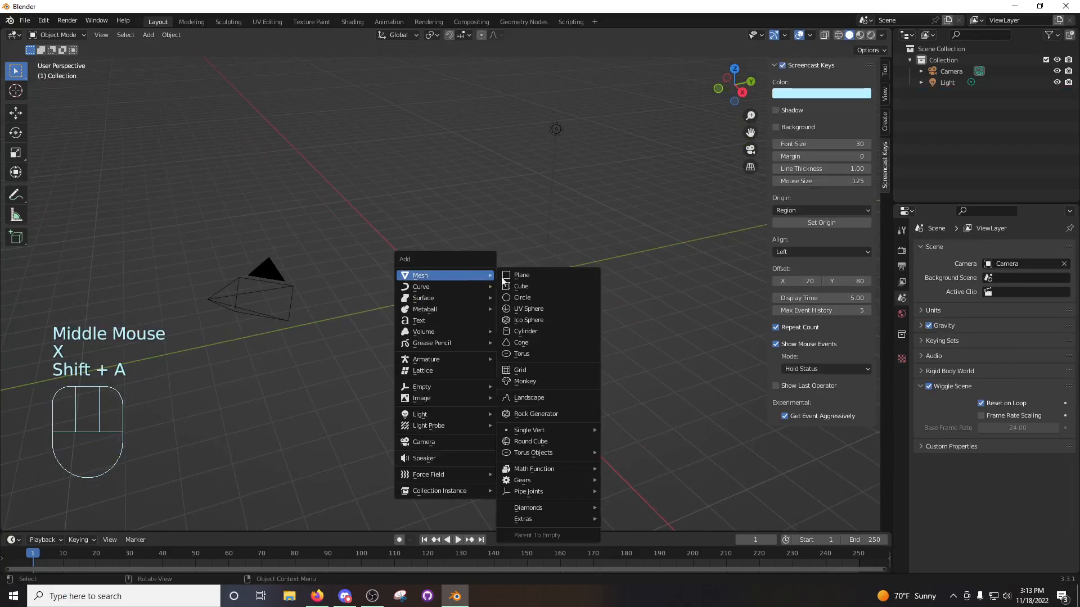
click(533, 316)
middle_drag(533, 316, 506, 287)
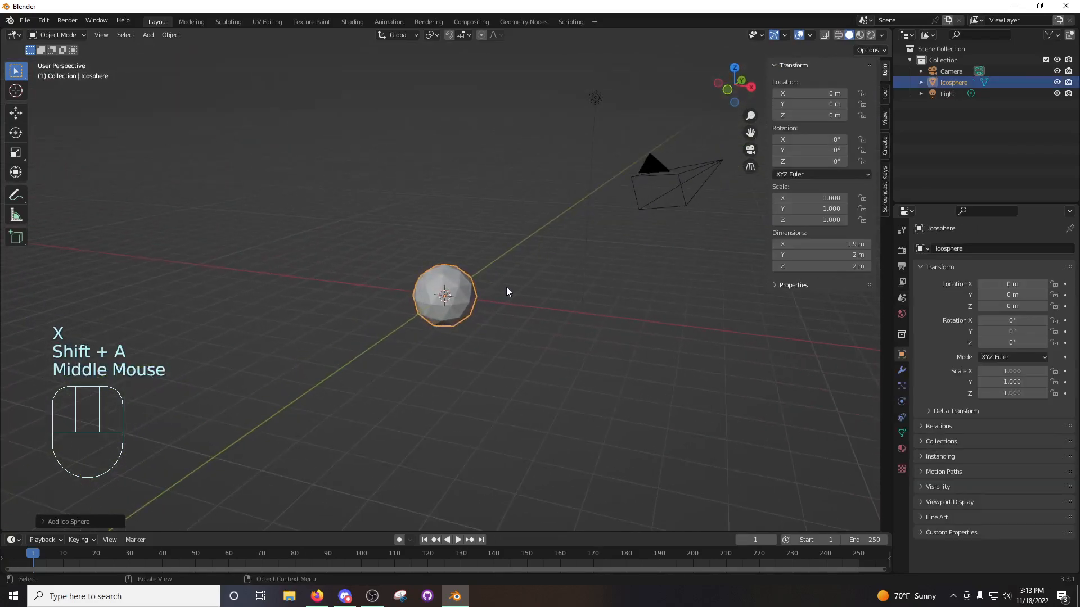
Expand the ico sphere's creation settings and try adjusting its number of subdivisions.
click(71, 522)
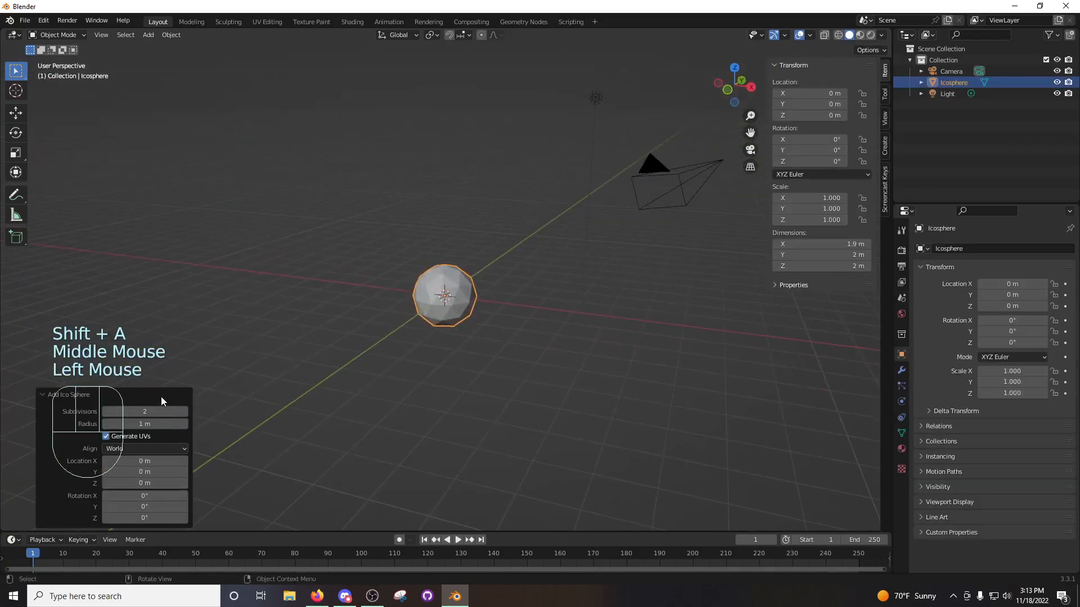
click(161, 396)
click(67, 528)
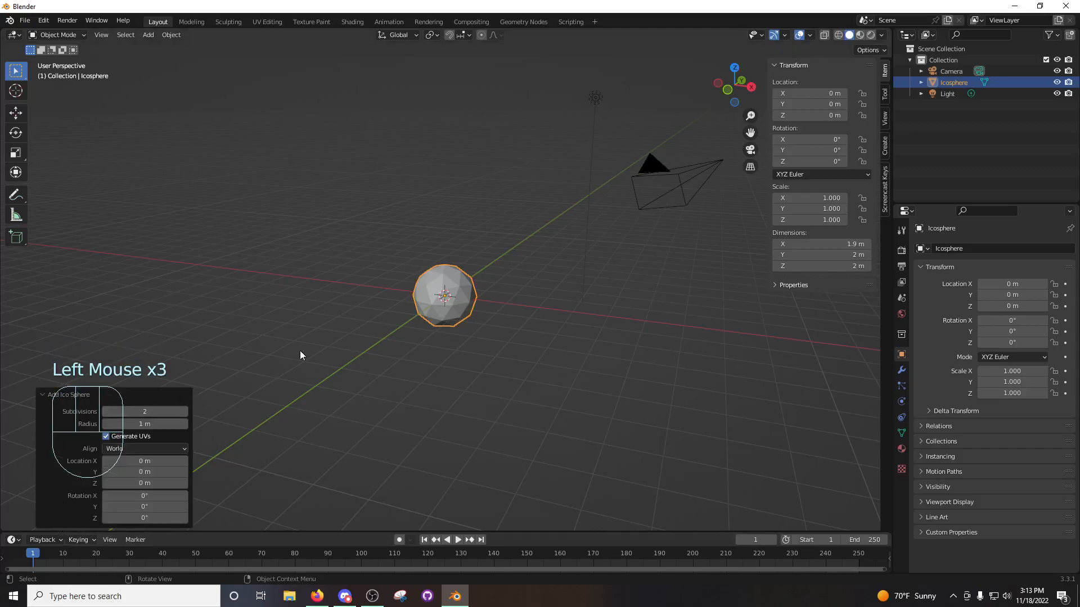
scroll(458, 319, up, 4)
scroll(475, 303, up, 2)
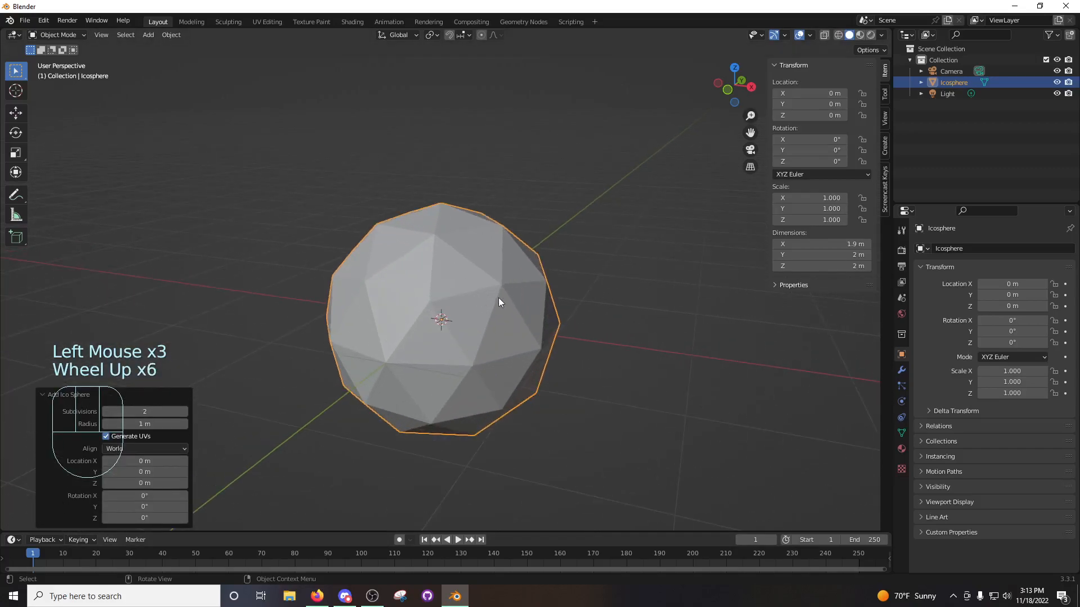
mouse_move(155, 412)
mouse_down()
mouse_move(197, 408)
mouse_move(162, 412)
mouse_up()
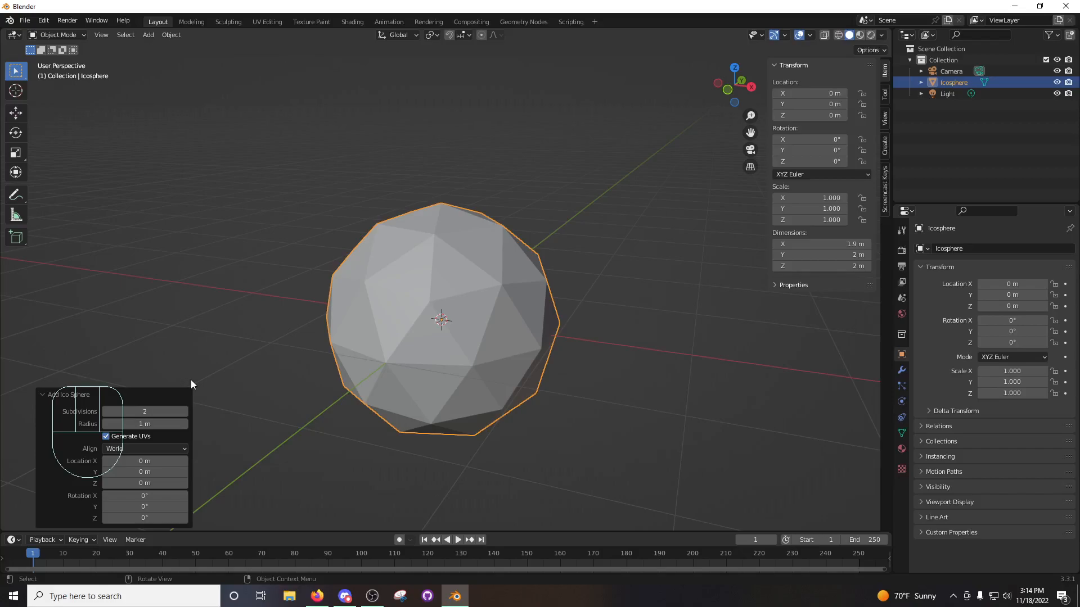
Delete the ico sphere from the scene.
scroll(517, 335, down, 3)
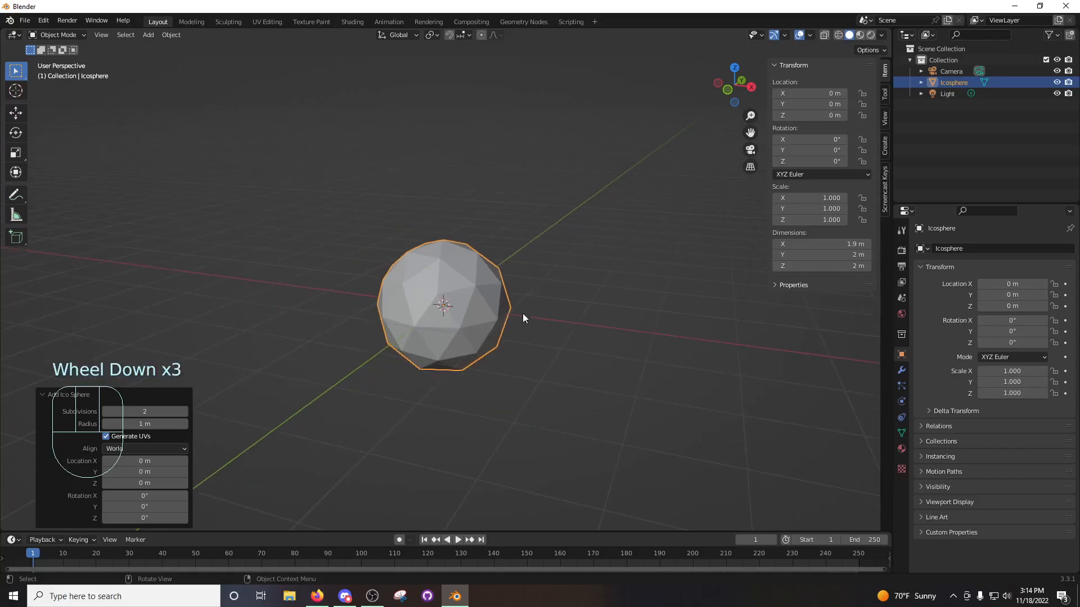
middle_drag(514, 306, 488, 311)
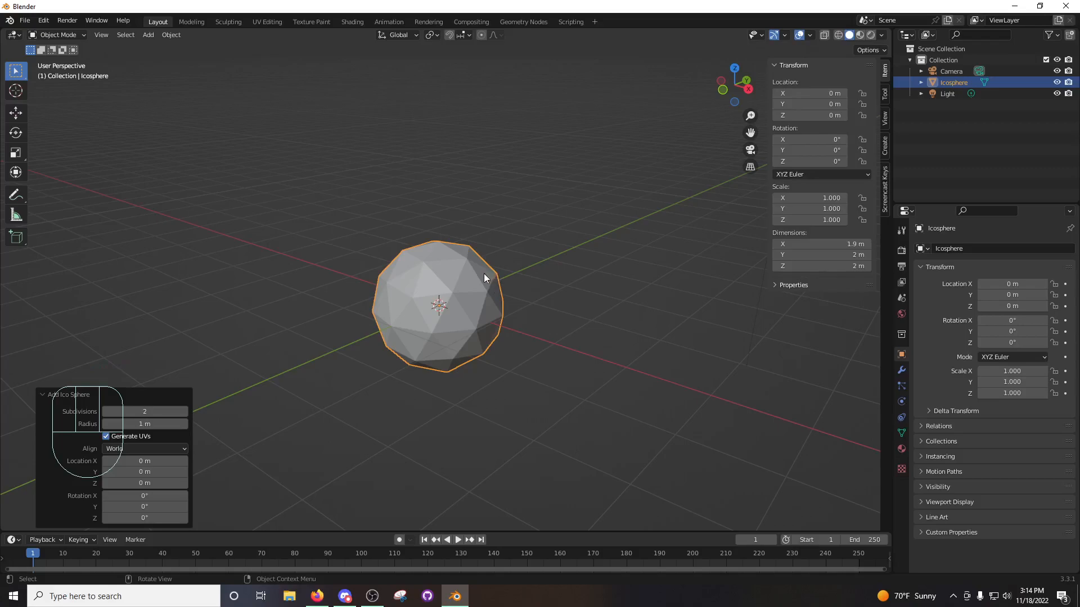
mouse_move(515, 323)
middle_down()
mouse_move(504, 329)
mouse_move(502, 305)
middle_up()
key(x)
click(501, 303)
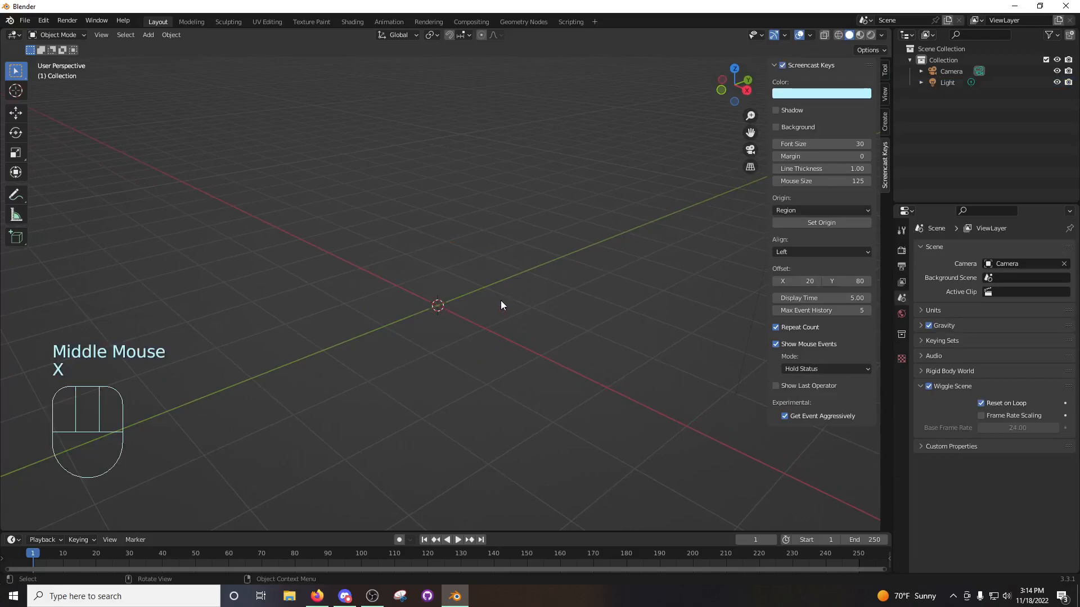
Add a UV sphere mesh to try out its segment settings, and delete it again.
key(shift+a)
click(543, 332)
middle_drag(541, 331, 415, 326)
mouse_move(144, 398)
mouse_down()
mouse_move(169, 397)
mouse_move(158, 397)
mouse_move(169, 411)
mouse_move(153, 412)
mouse_up()
key(x)
click(493, 312)
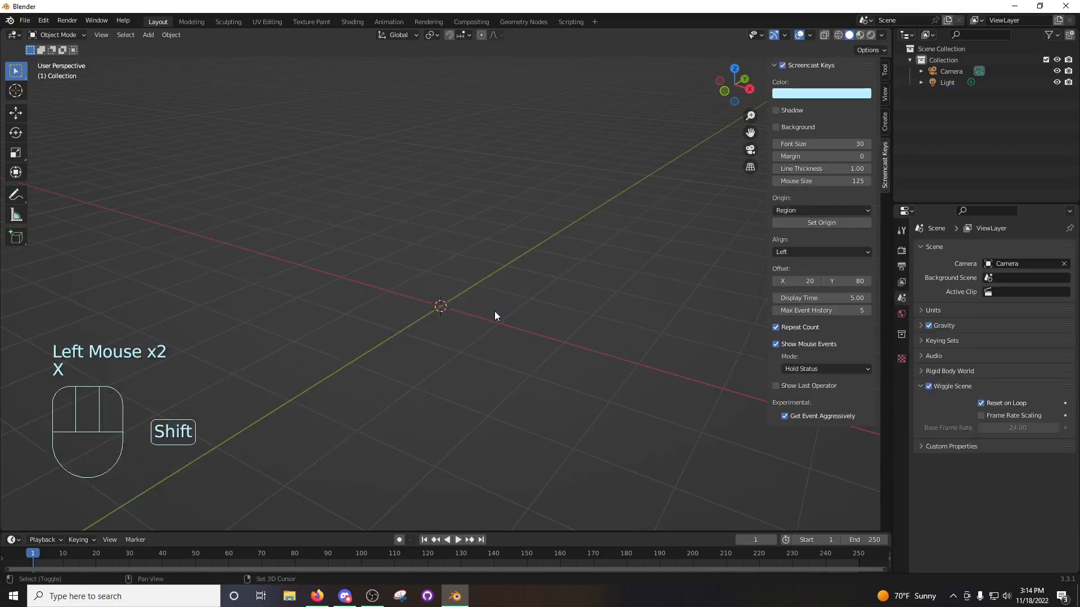
Add a cylinder mesh at the world origin to try out its vertex count, and delete it again.
key(shift+a)
mouse_move(495, 310)
click(539, 109)
middle_drag(545, 262, 527, 257)
middle_drag(461, 309, 448, 302)
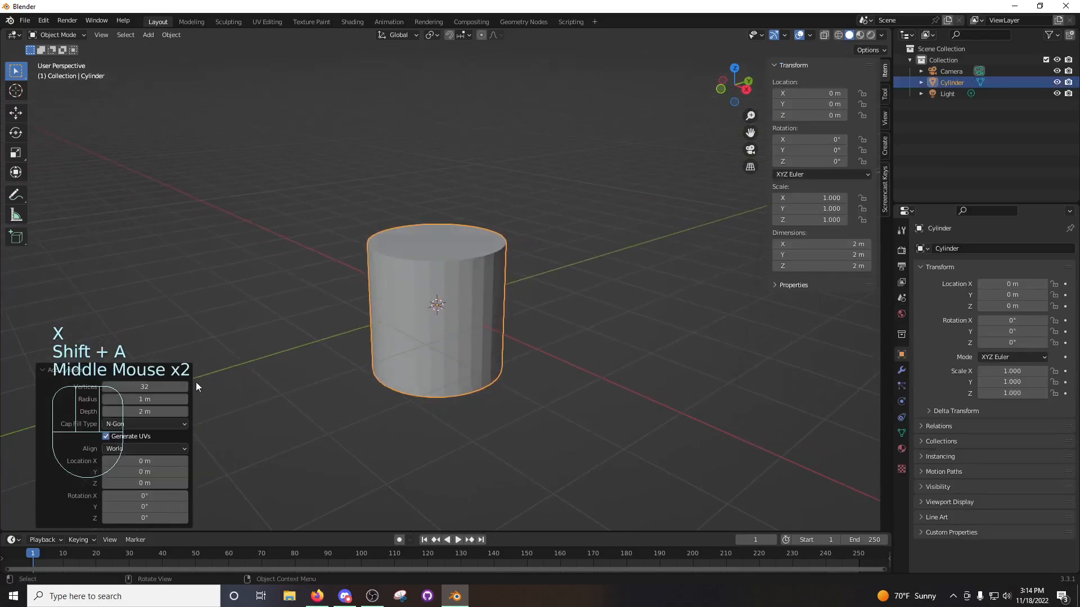
mouse_move(160, 386)
mouse_down()
mouse_move(177, 386)
mouse_move(145, 388)
mouse_up()
key(x)
click(463, 329)
Add a cone mesh at the world origin to try moving it freely, and delete it again.
key(shift+a)
mouse_move(464, 326)
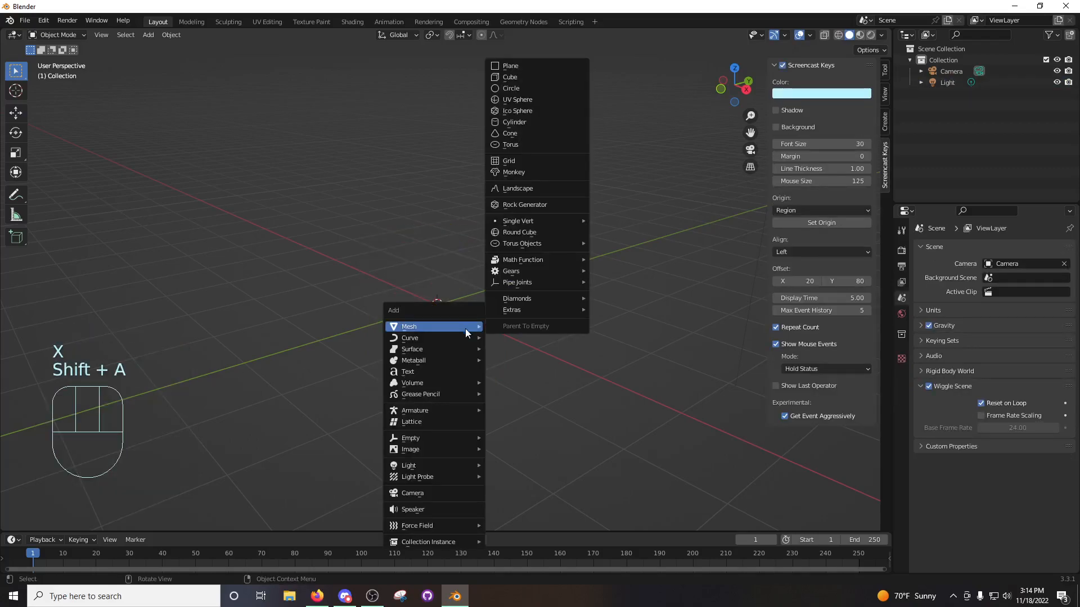
click(527, 132)
mouse_move(514, 285)
middle_down()
mouse_move(547, 220)
mouse_move(518, 266)
middle_up()
key(g)
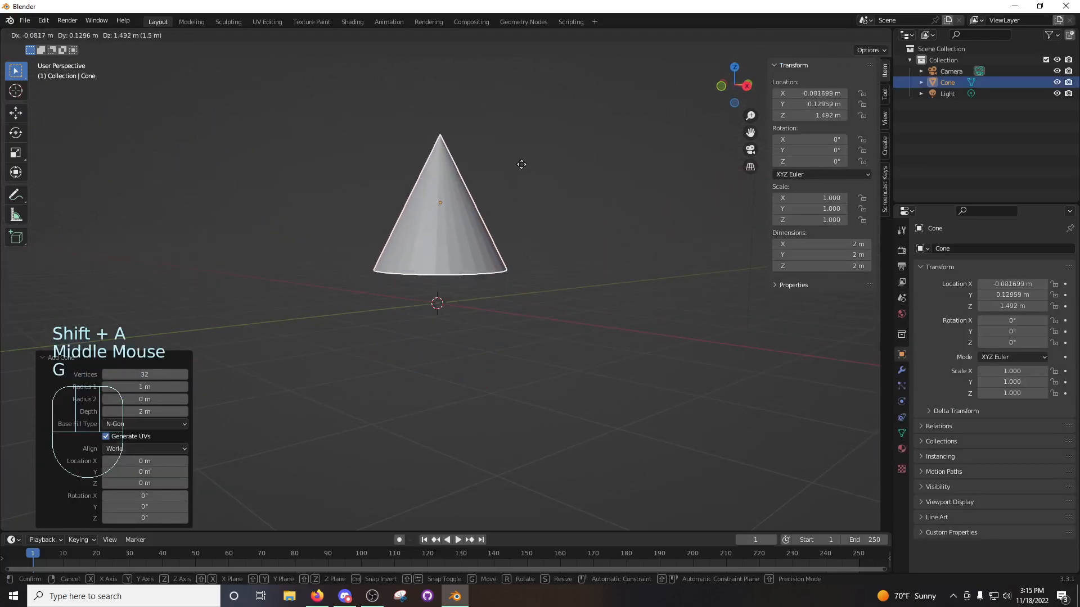
right_click(508, 174)
key(x)
click(497, 215)
Add a torus mesh at the world origin to view its shape, and delete it again.
key(shift+a)
mouse_move(498, 215)
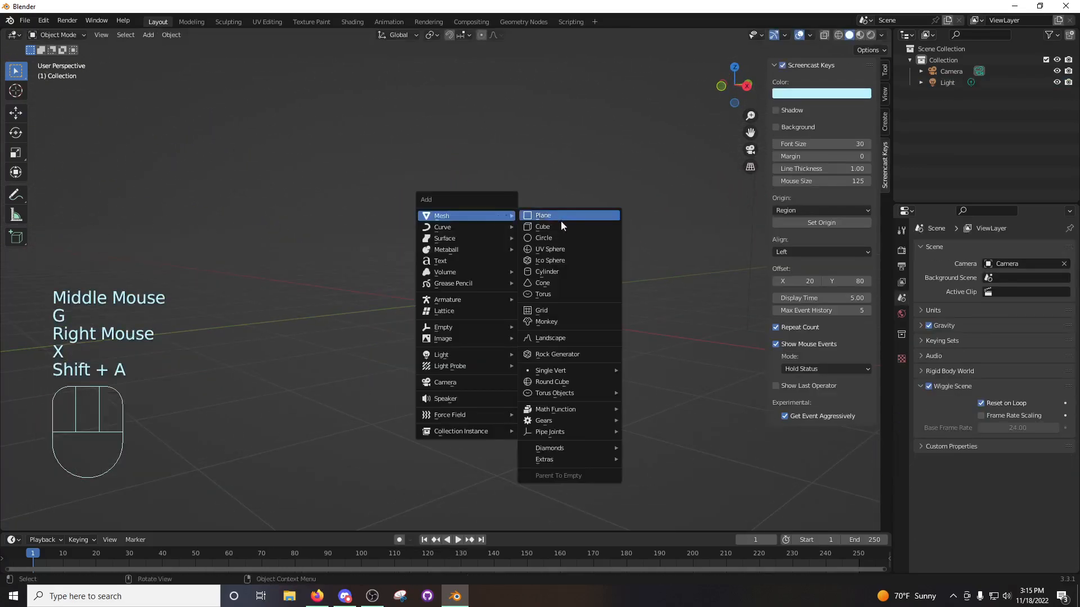
click(551, 294)
middle_drag(548, 281, 529, 303)
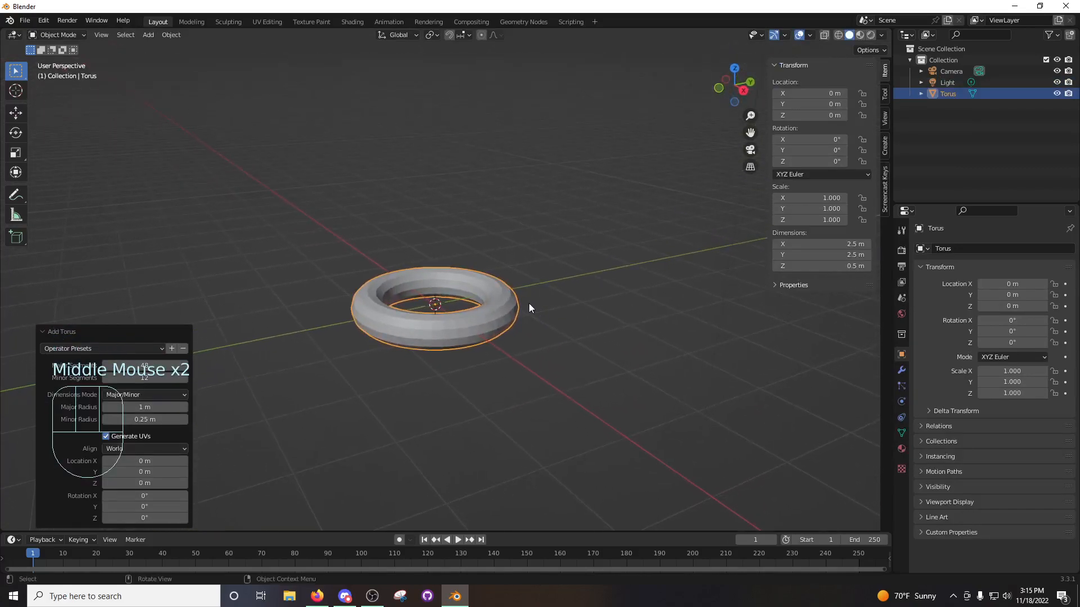
key(x)
click(466, 292)
Add a monkey mesh at the world origin to inspect it from several angles, and delete it again.
key(shift+a)
mouse_move(465, 292)
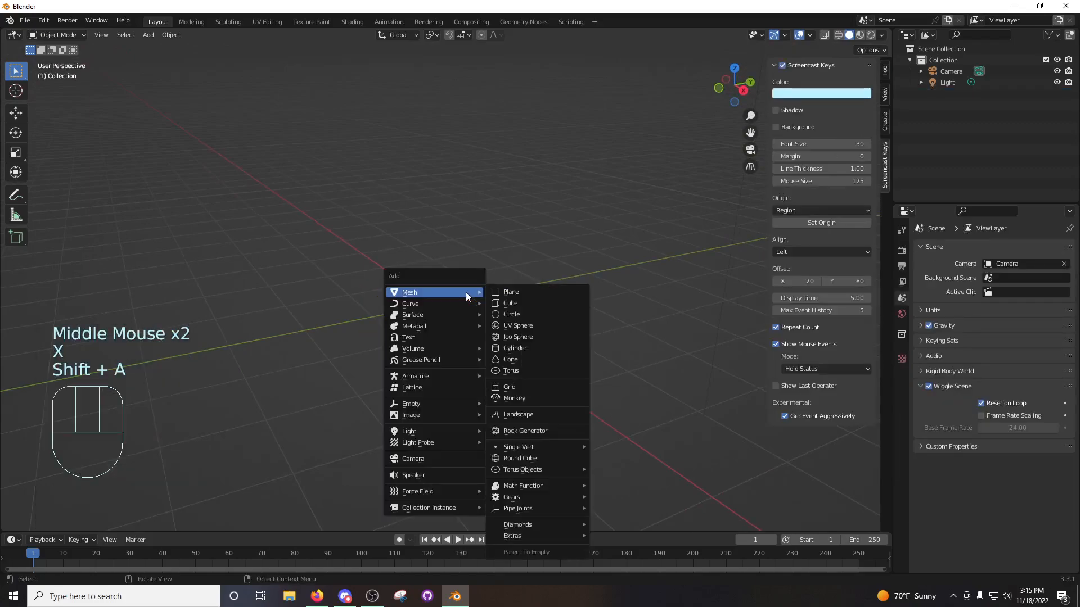
click(527, 399)
middle_drag(488, 356, 549, 327)
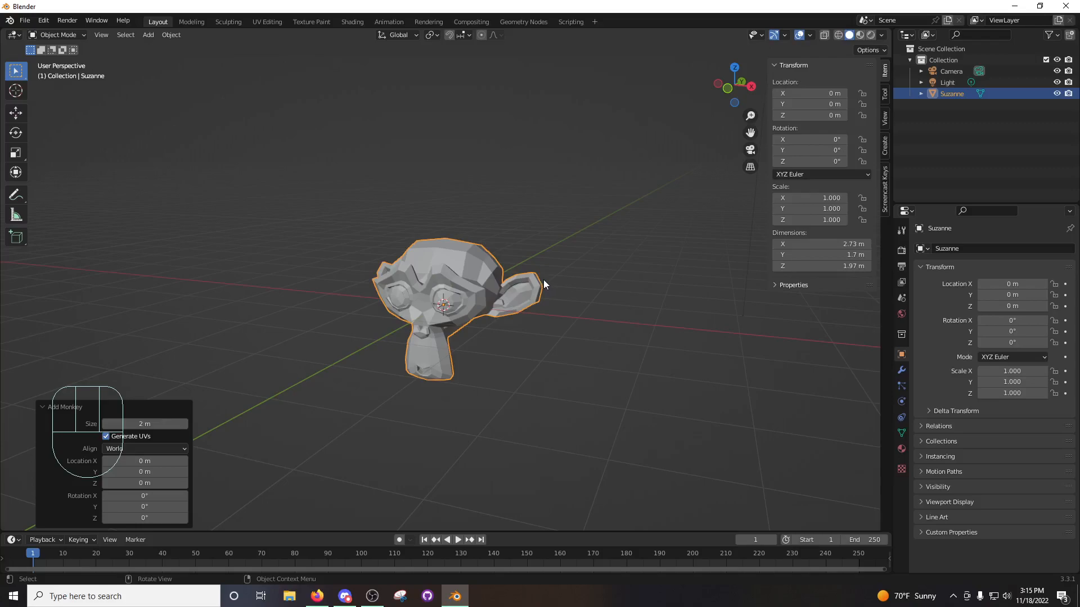
middle_drag(543, 279, 502, 274)
key(x)
click(497, 269)
key(shift+a)
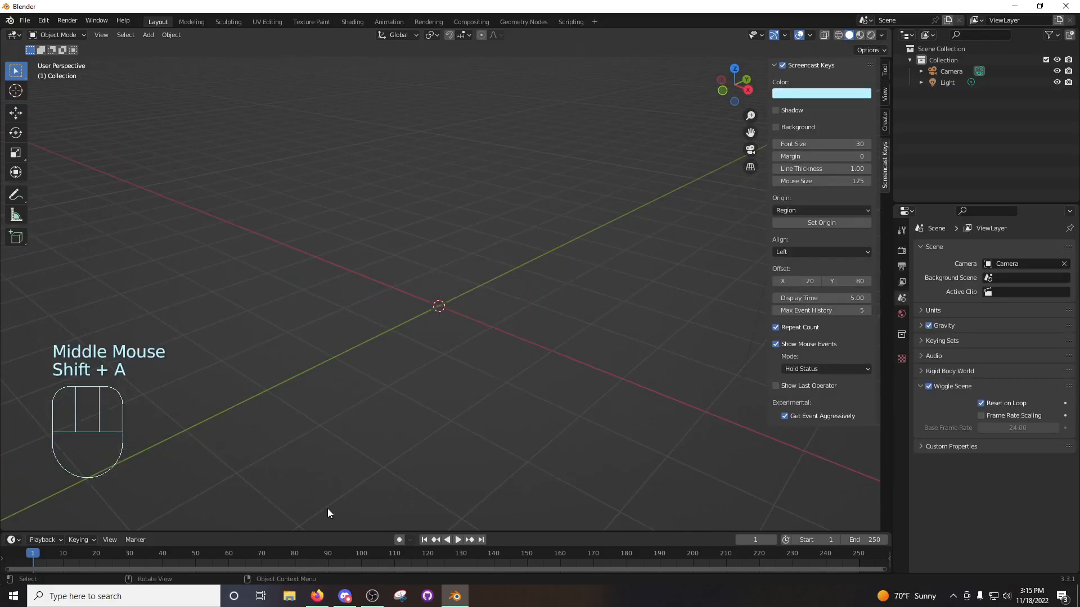
click(318, 597)
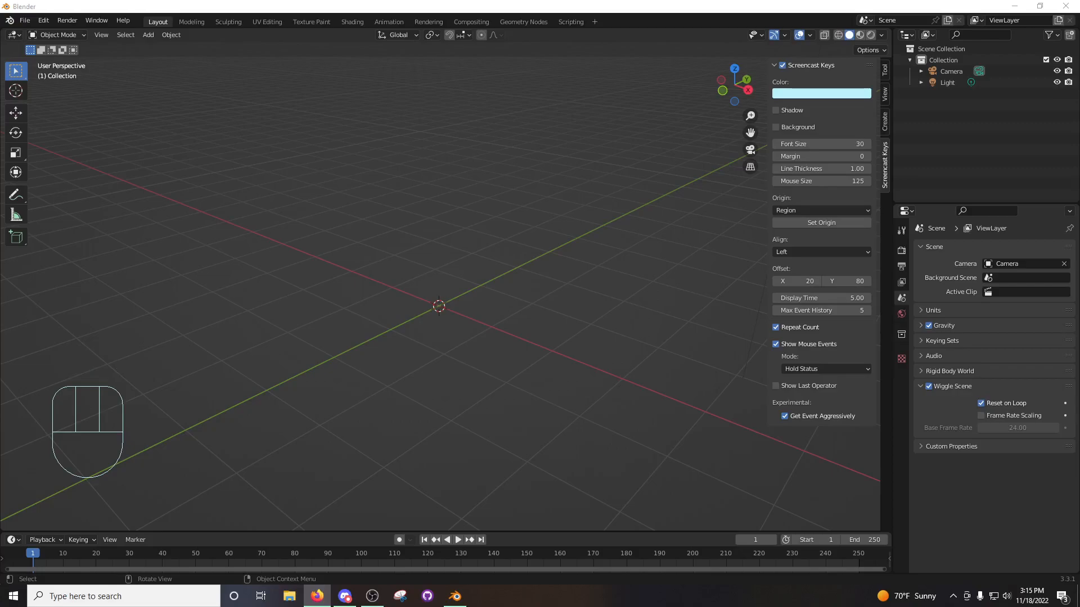
key(alt+Tab)
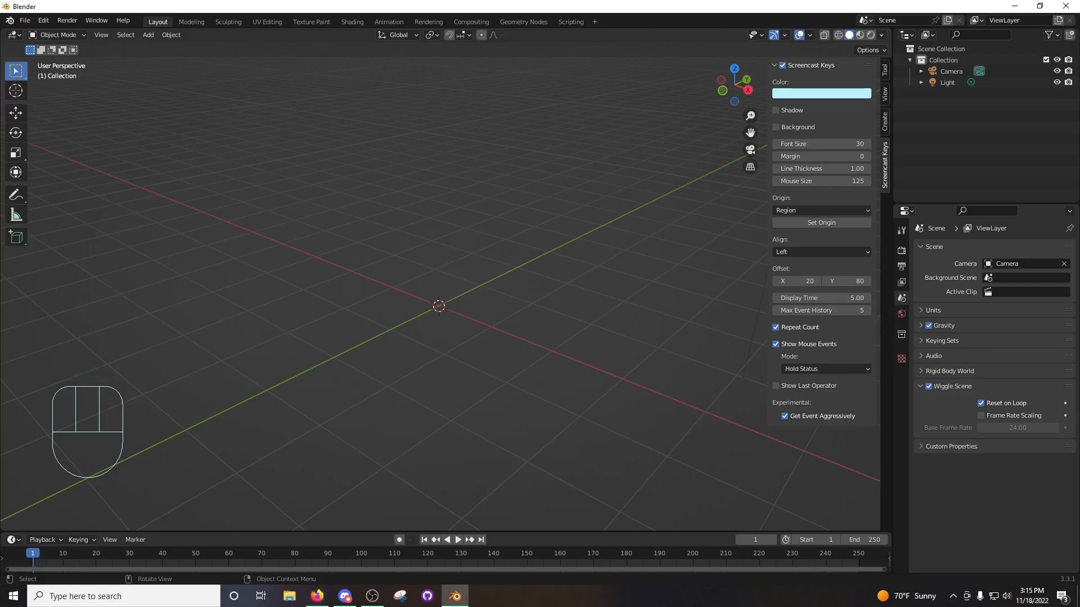
key(alt+Tab)
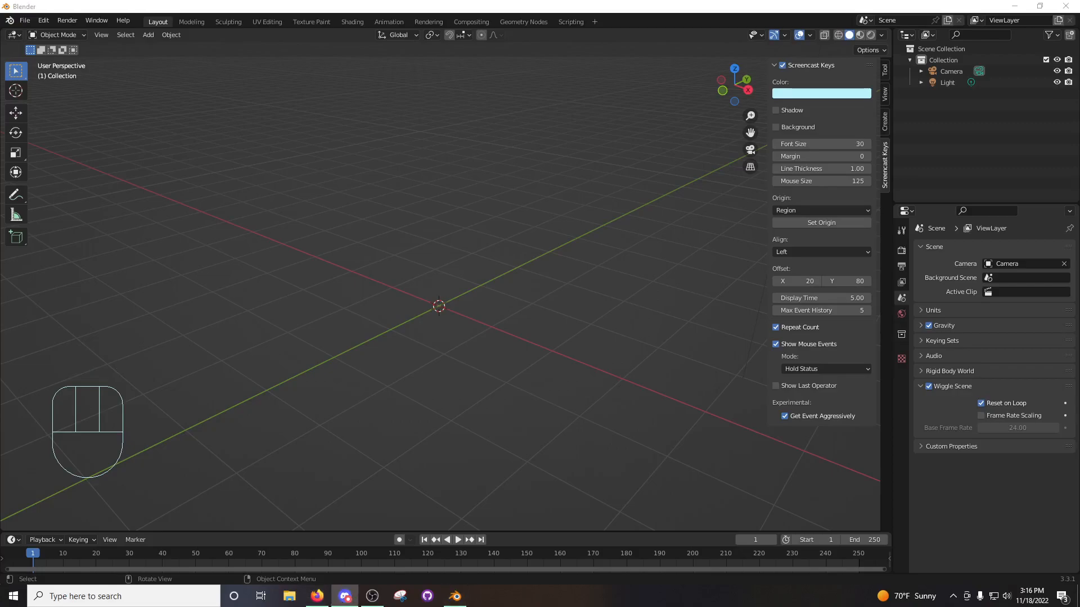
key(alt+Tab)
key(alt+Tab)
key(alt+Tab)
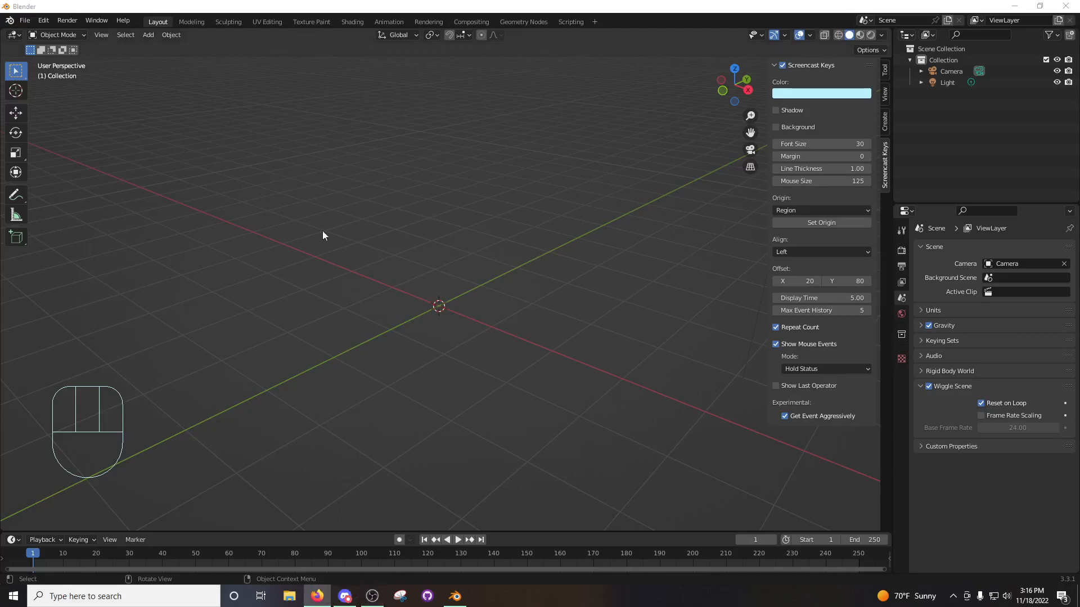
Add a 2 m cube mesh at the world origin.
middle_drag(424, 299, 448, 282)
key(shift+a)
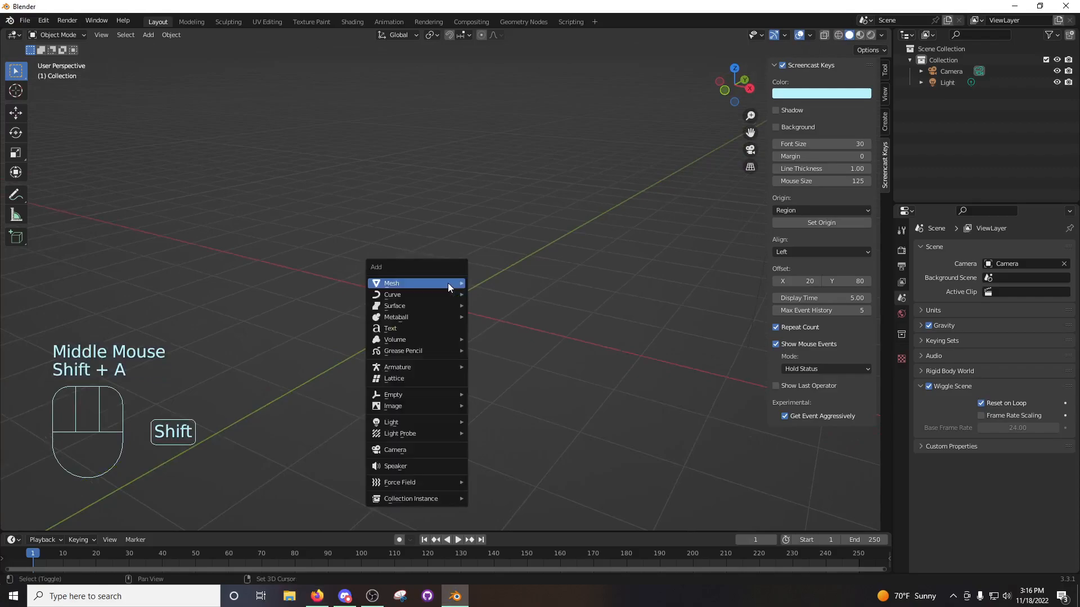
mouse_move(448, 283)
click(497, 293)
middle_drag(534, 275, 533, 282)
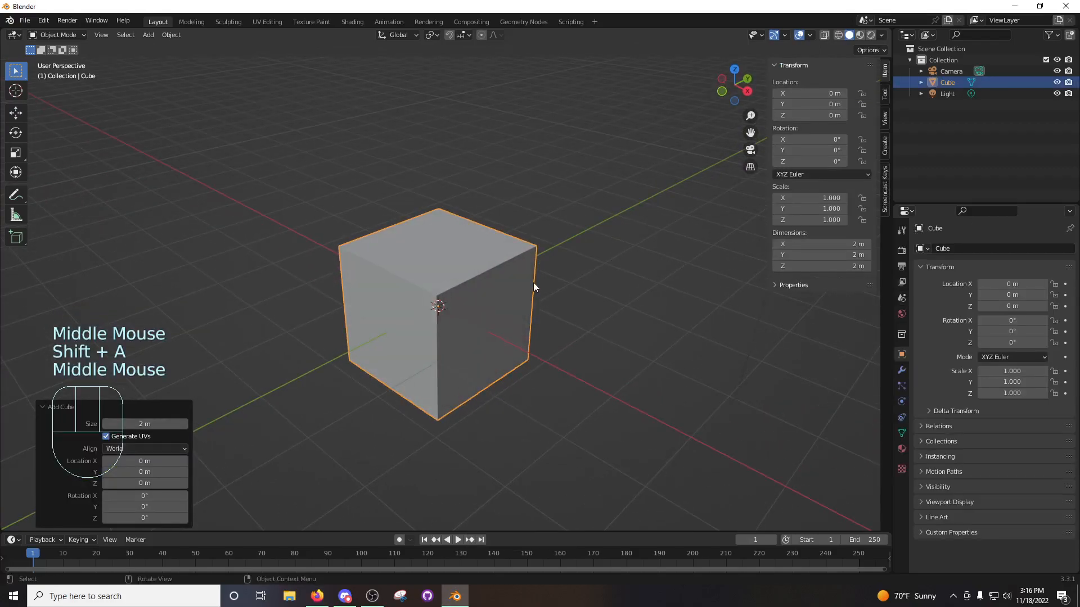
scroll(540, 289, down, 2)
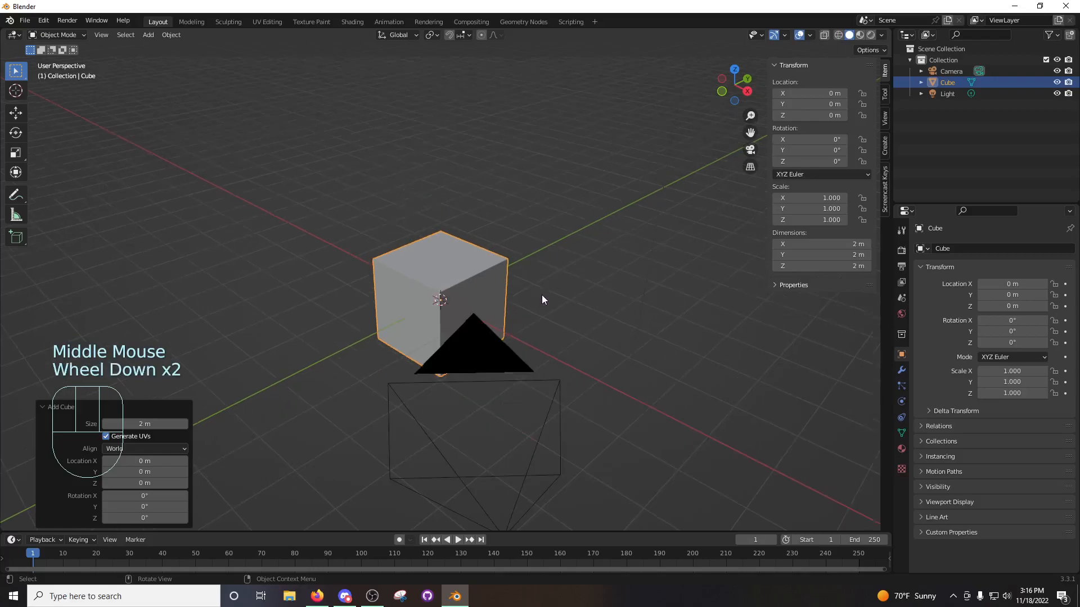
scroll(542, 294, down, 2)
middle_drag(541, 295, 495, 278)
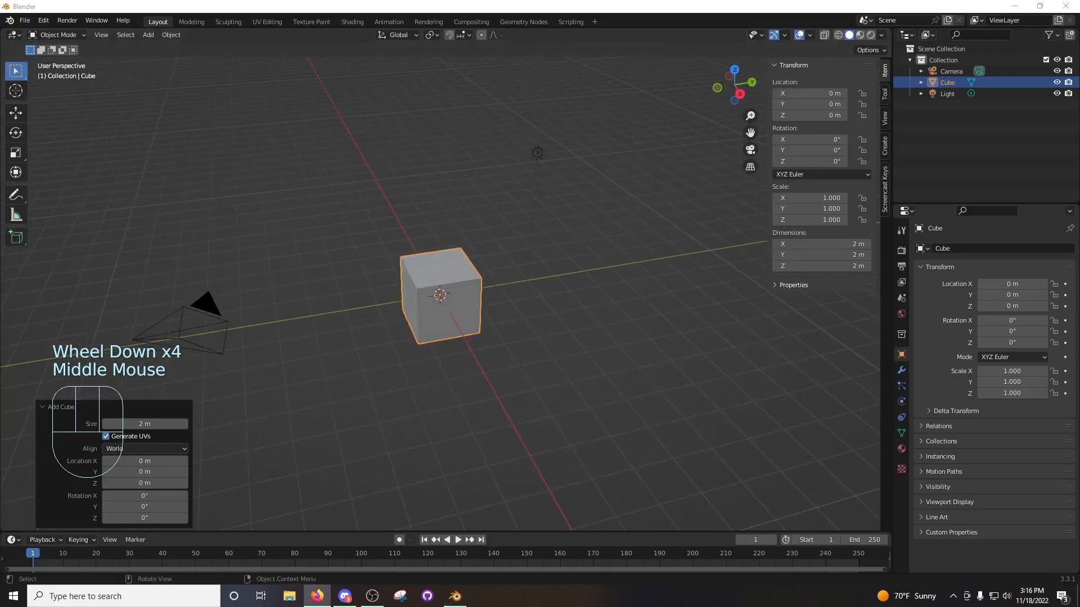
Scale the cube into a flat slab, to about 2.774 along X and about 0.297 along Z.
middle_drag(649, 232, 532, 338)
key(s)
key(x)
click(686, 359)
middle_drag(686, 359, 599, 287)
key(s)
key(z)
click(455, 285)
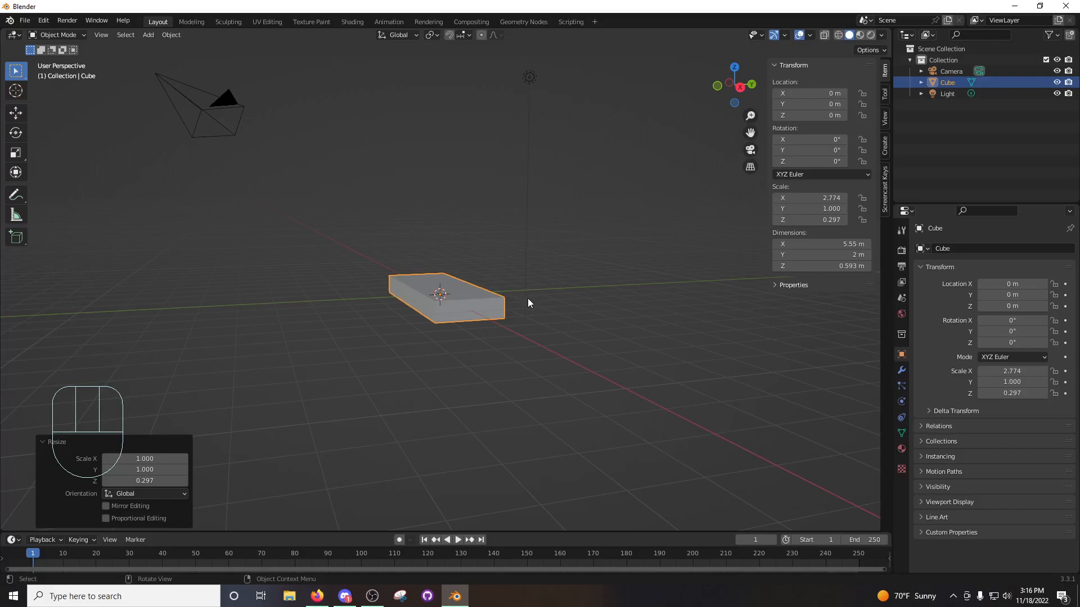
middle_drag(530, 309, 524, 315)
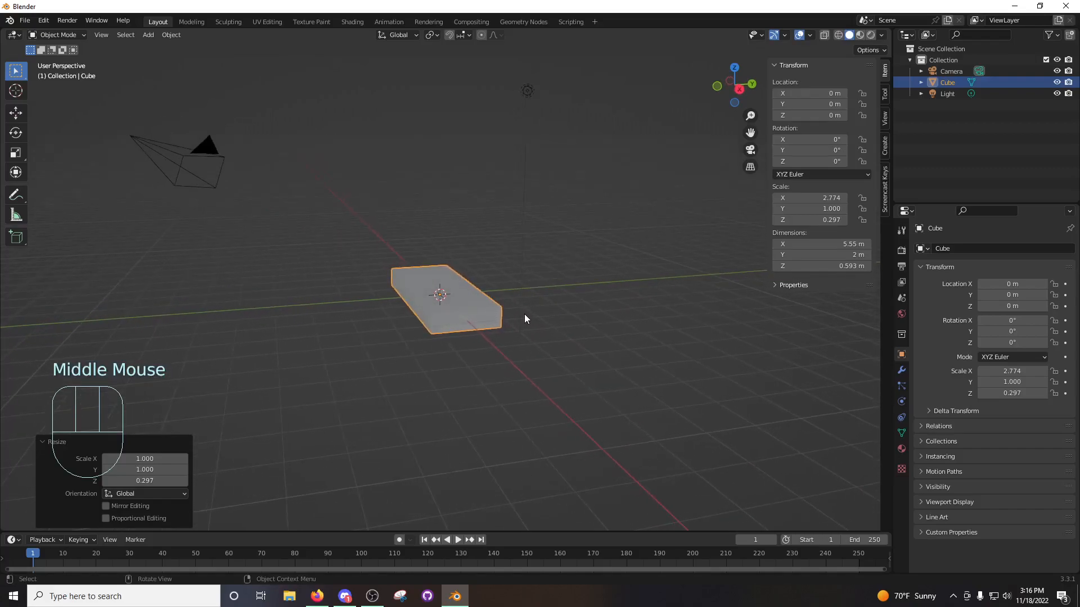
Duplicate the slab, place the copy at about X -1.23 m, Y -3.52 m, Z 0.85 m, and clear the selection.
click(470, 302)
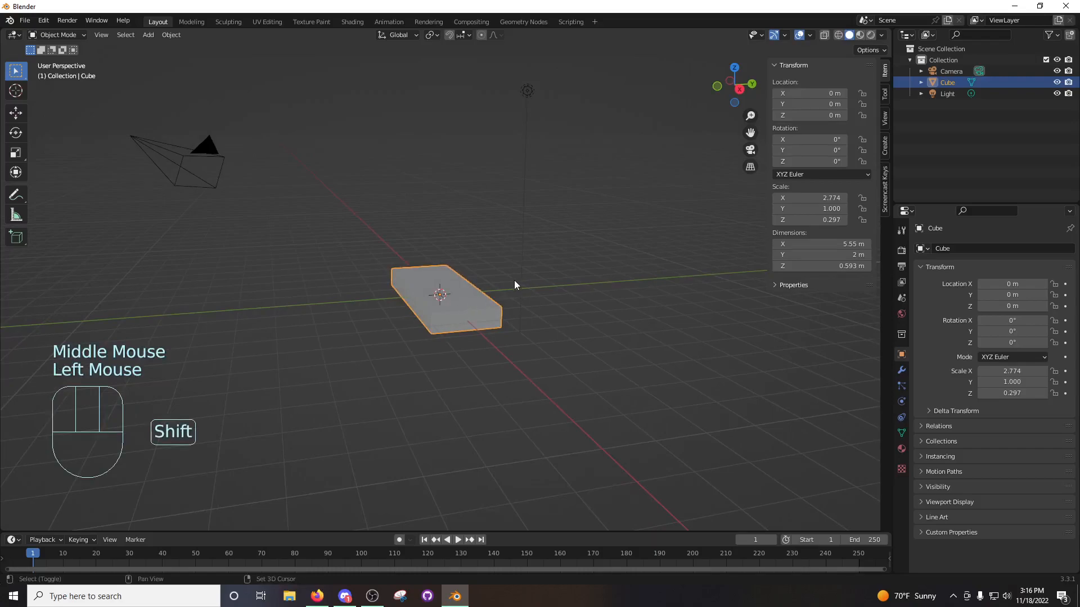
key(shift+d)
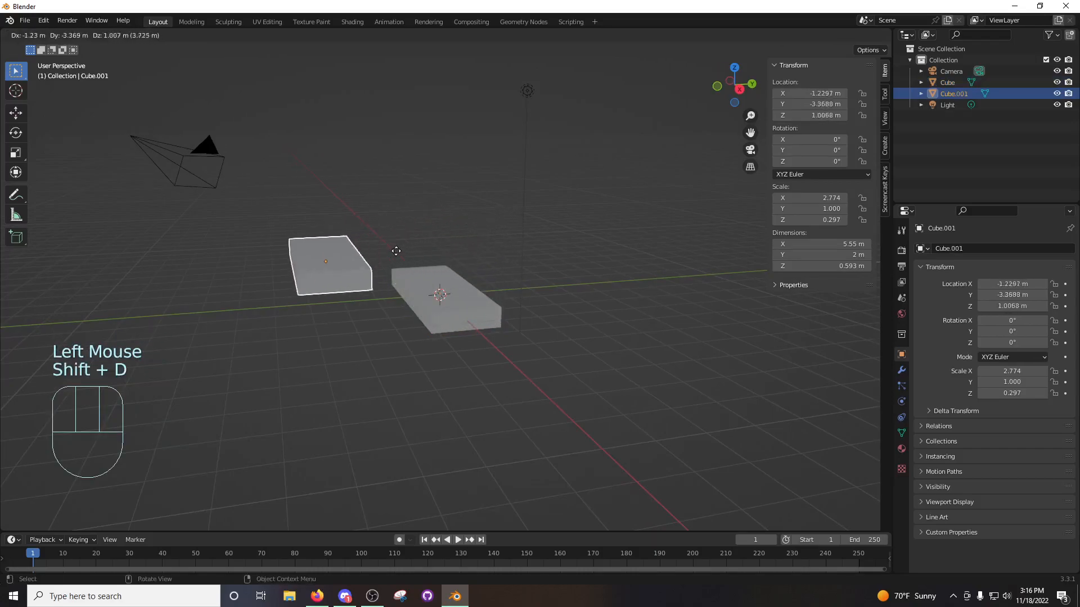
click(395, 251)
middle_drag(395, 252, 430, 267)
click(425, 238)
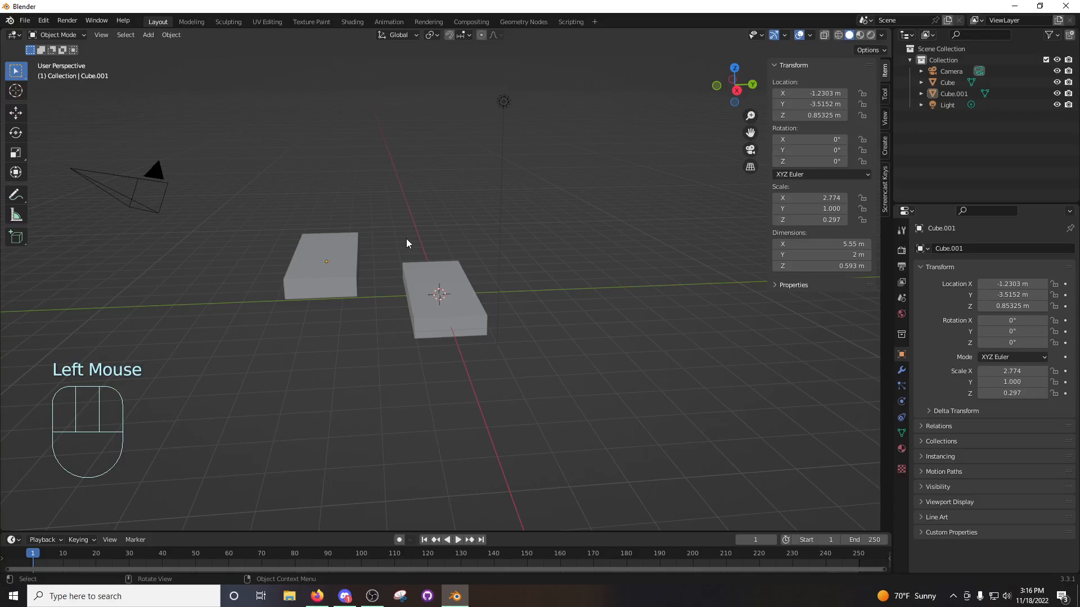
Duplicate both slabs together and place the new pair towards positive Y and slightly higher, leaving nothing selected.
shift+click(344, 256)
shift+click(436, 282)
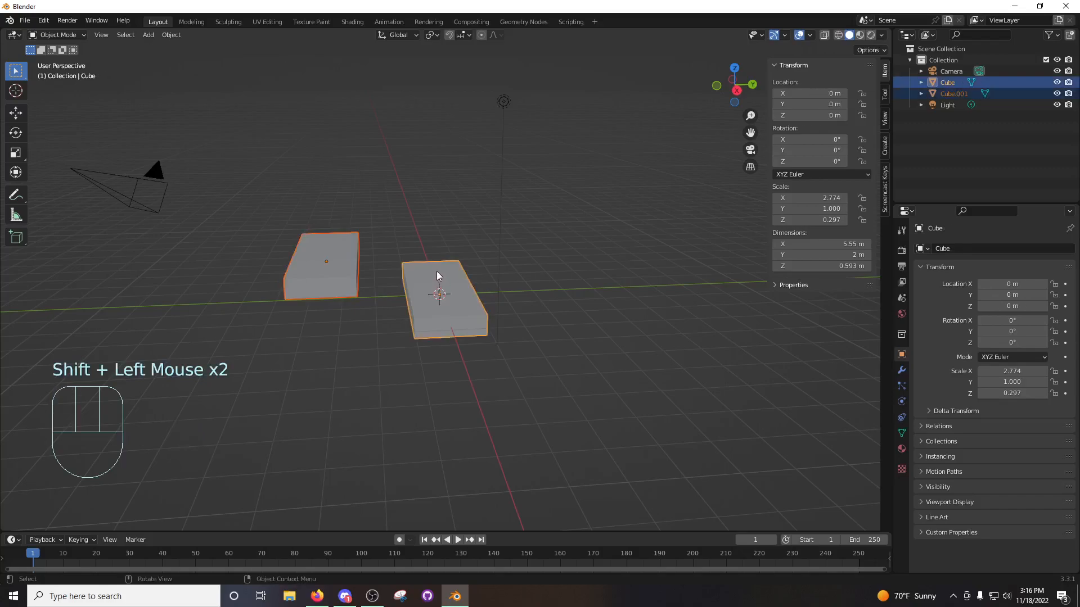
middle_drag(436, 282, 420, 268)
key(shift+d)
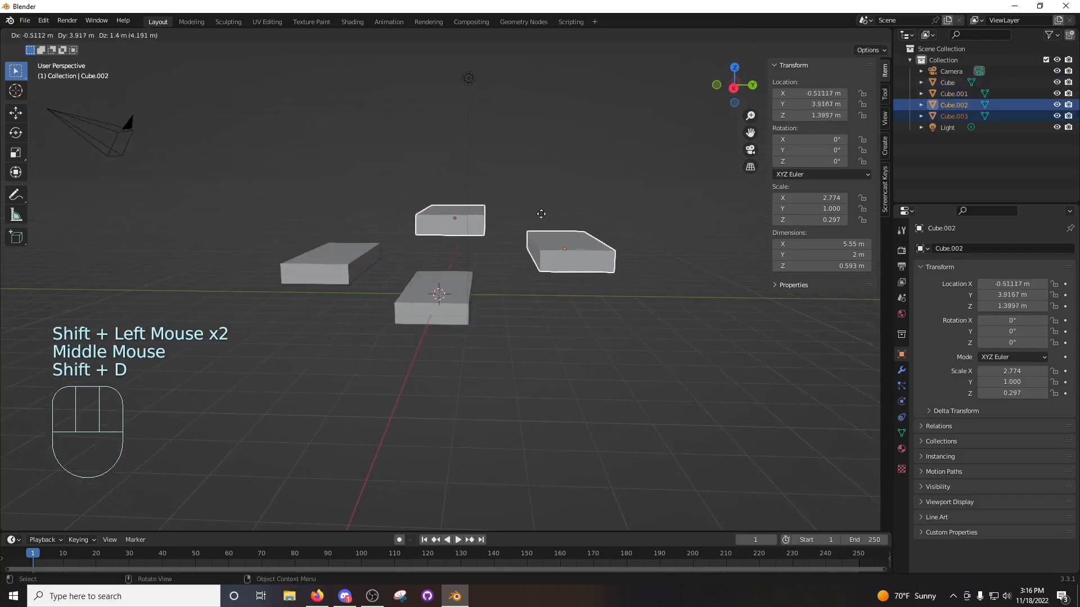
click(556, 245)
middle_drag(557, 245, 568, 211)
click(502, 298)
Rotate the slab of the new pair nearest the world origin around the global X axis.
click(486, 213)
key(r)
key(x)
click(463, 307)
middle_drag(463, 307, 501, 232)
Rotate the other slab of the new pair, farthest along positive Y, around the global Y axis.
click(612, 244)
key(r)
key(y)
click(630, 339)
middle_drag(629, 340, 478, 236)
Rotate the first duplicated slab about 71.5° around the global Z axis and about 28.5° around the global X axis.
click(433, 265)
key(r)
key(z)
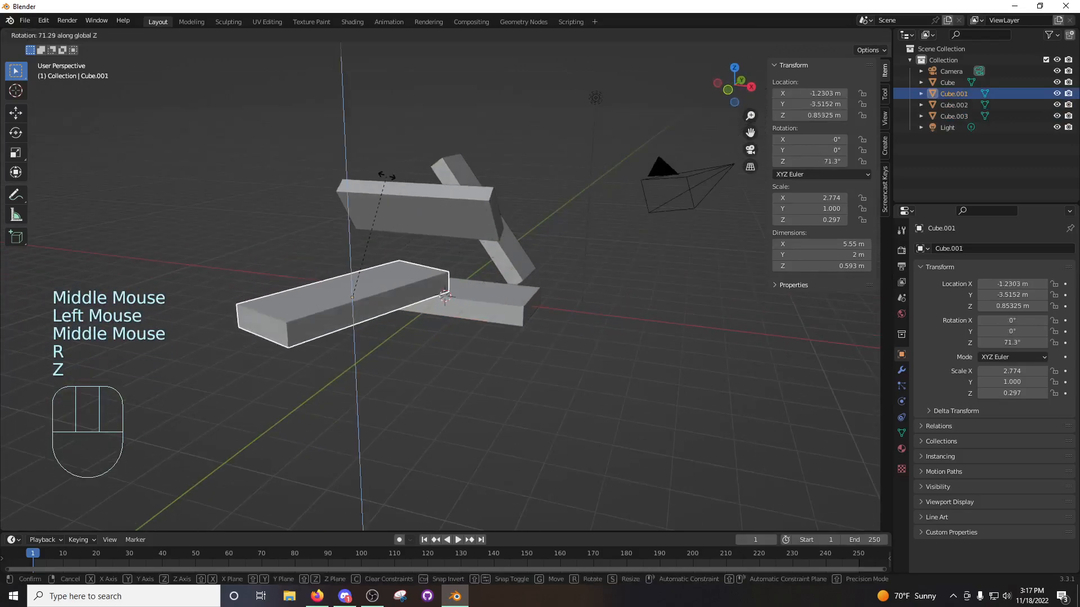
click(388, 177)
middle_drag(507, 294, 435, 265)
key(r)
key(x)
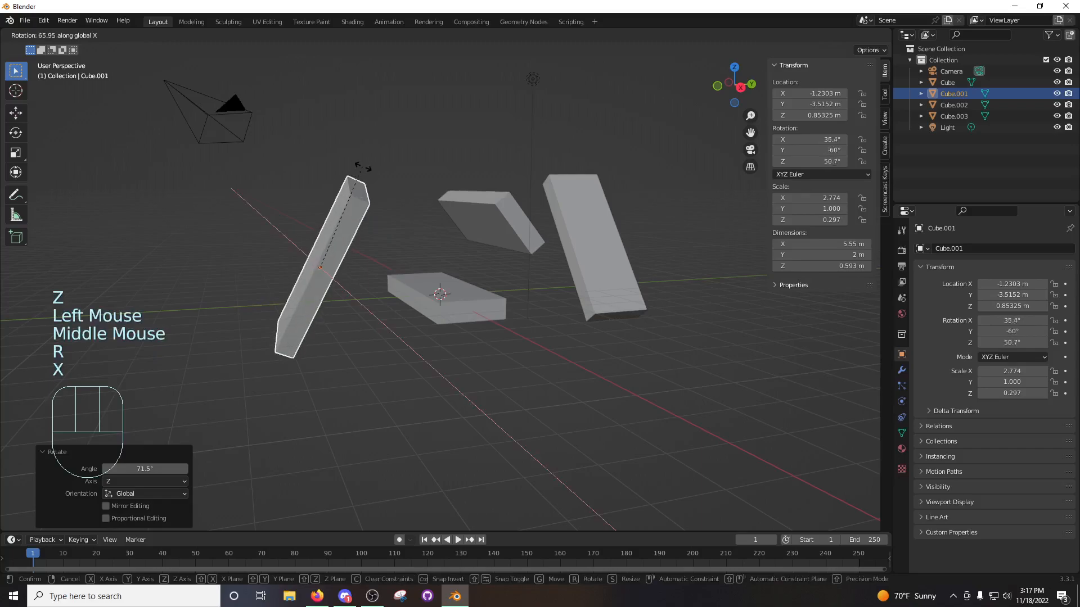
click(392, 228)
middle_drag(392, 228, 406, 320)
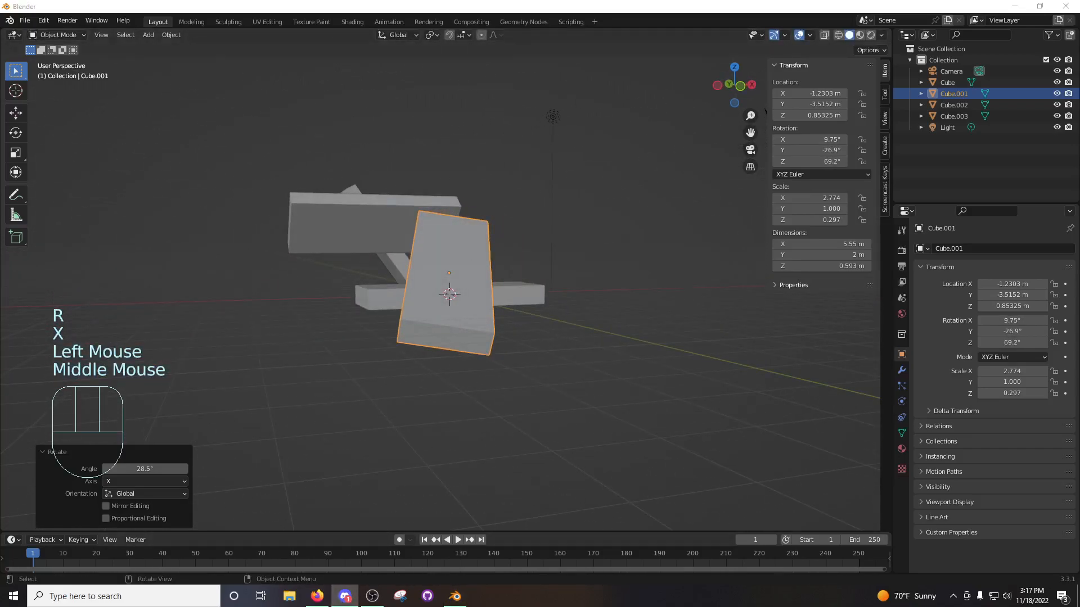
middle_drag(316, 310, 322, 324)
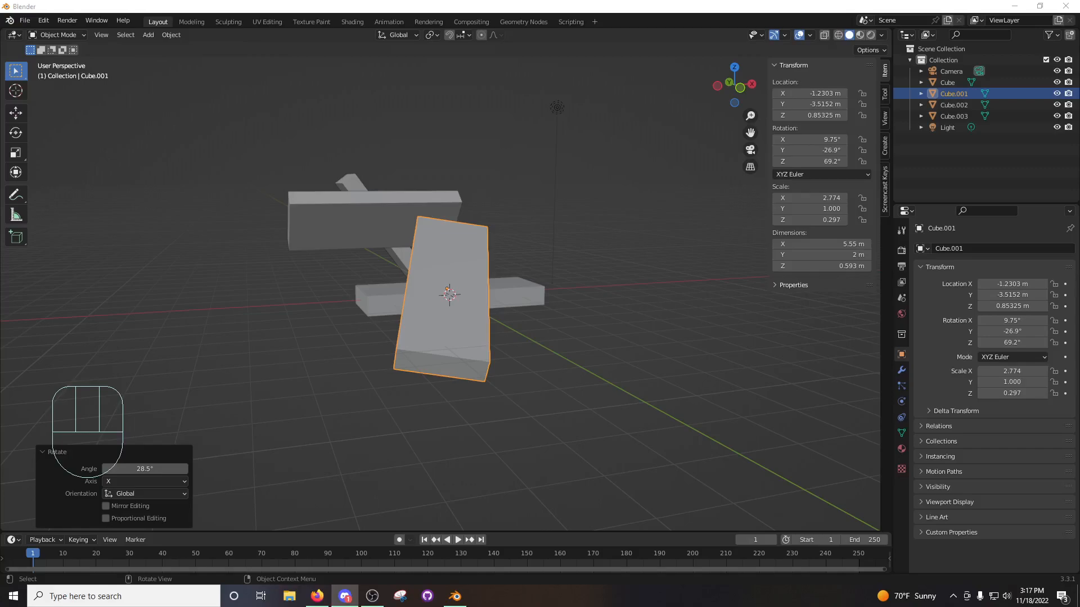
middle_drag(631, 364, 554, 389)
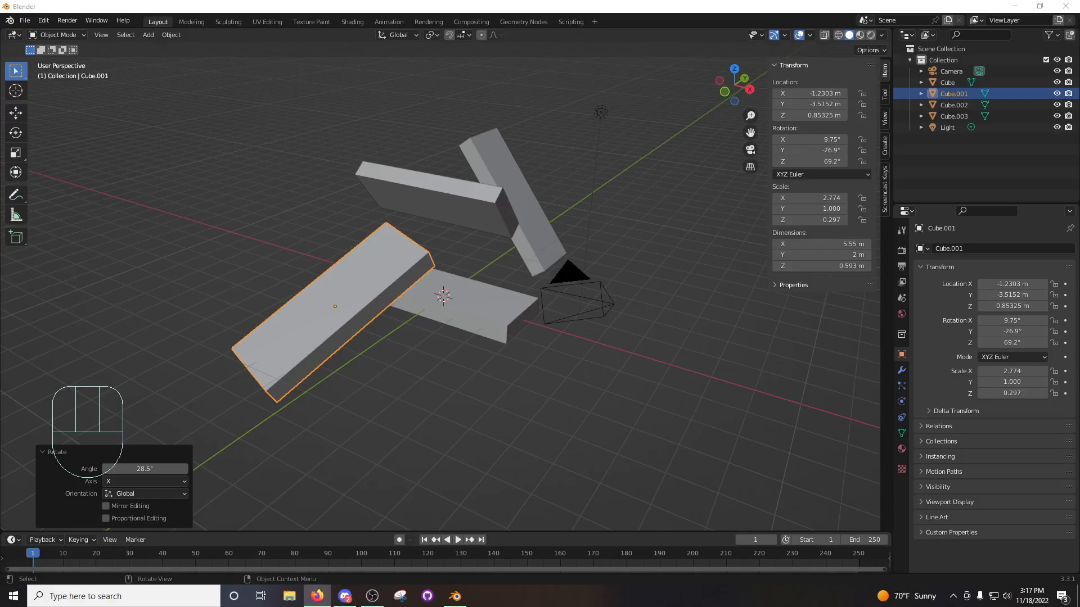
middle_drag(632, 276, 572, 295)
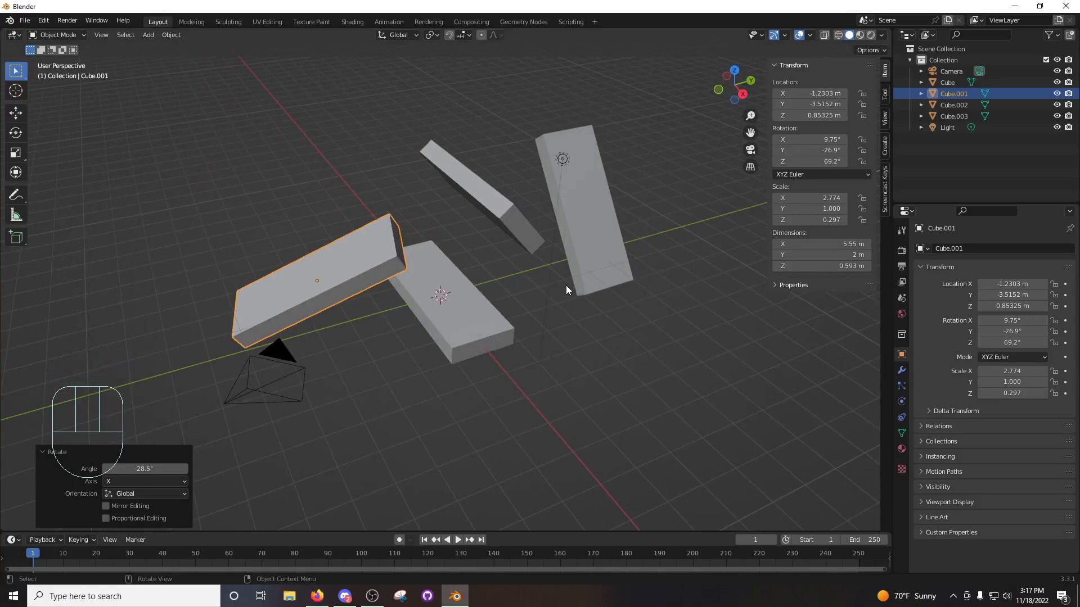
middle_drag(565, 289, 568, 292)
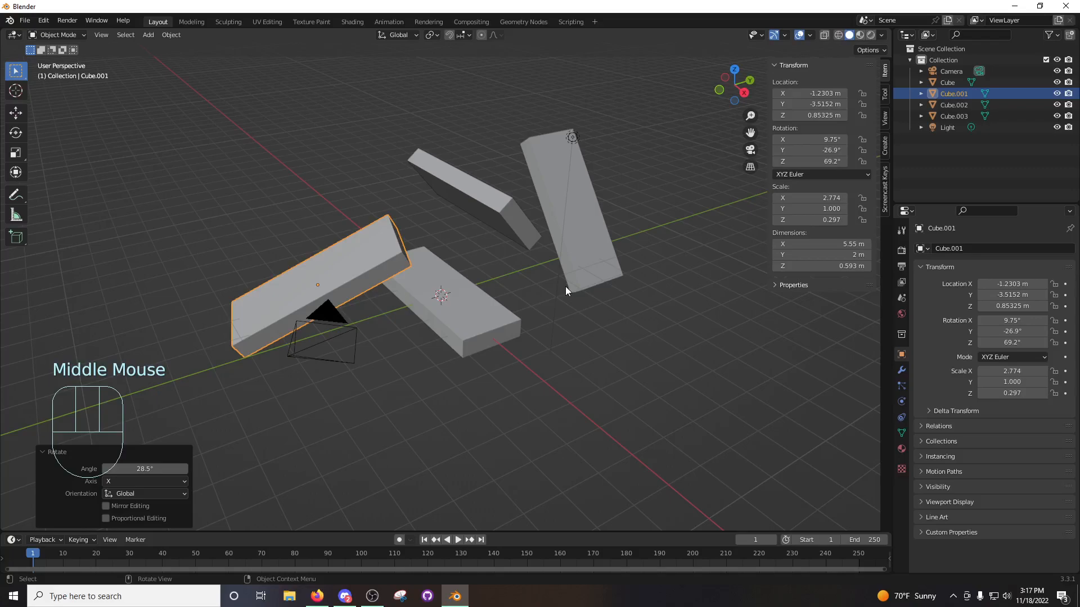
click(812, 35)
click(811, 34)
middle_drag(711, 127, 738, 151)
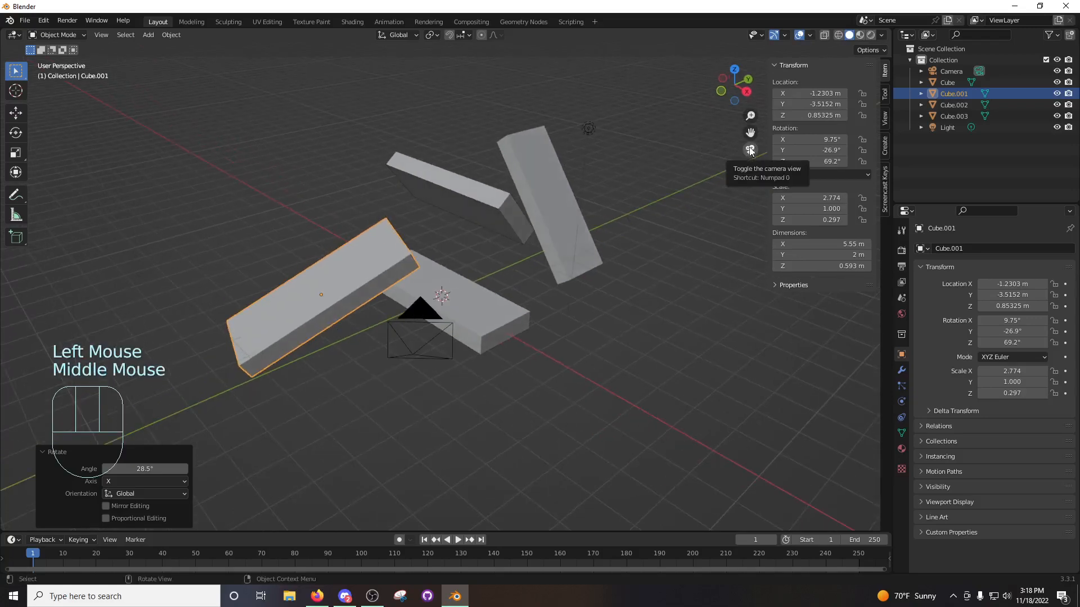
middle_drag(622, 126, 613, 130)
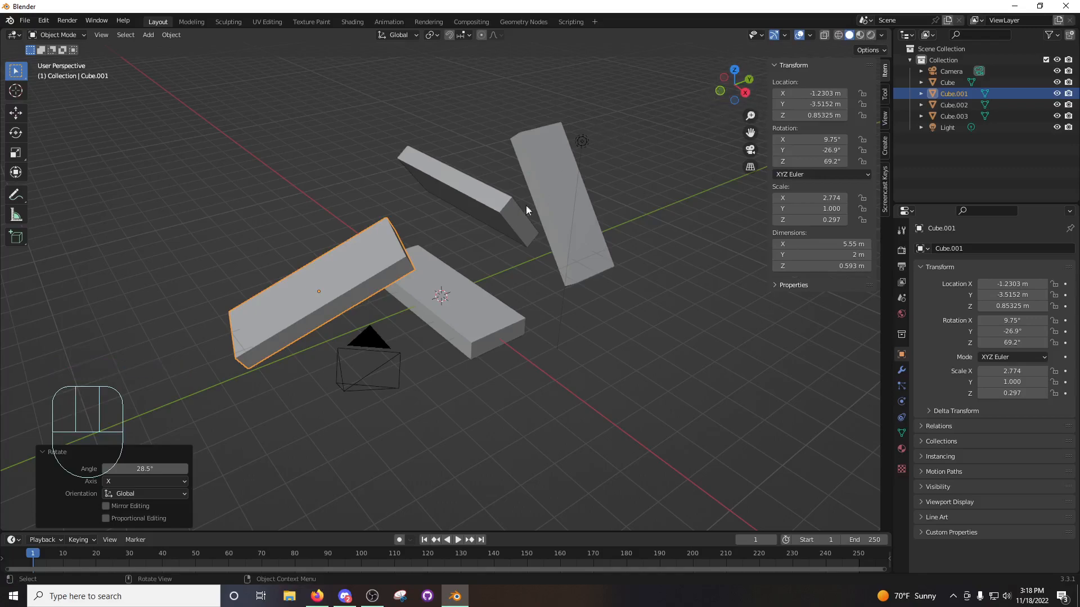
middle_drag(551, 219, 534, 236)
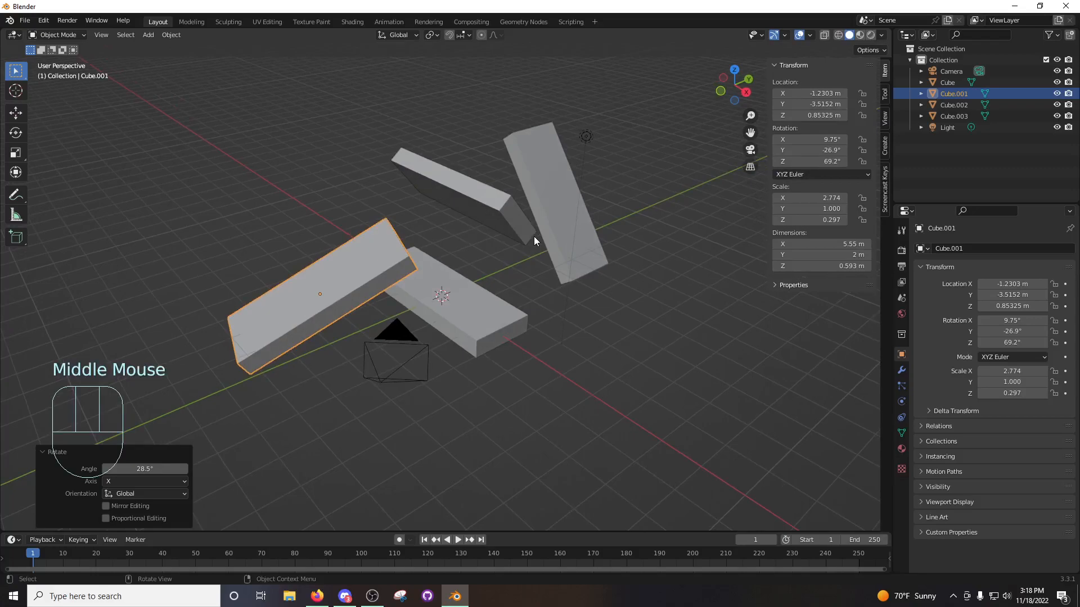
Scale the slab at the world origin by a factor of about 64.6 along the global X axis.
middle_drag(534, 236, 438, 294)
click(439, 294)
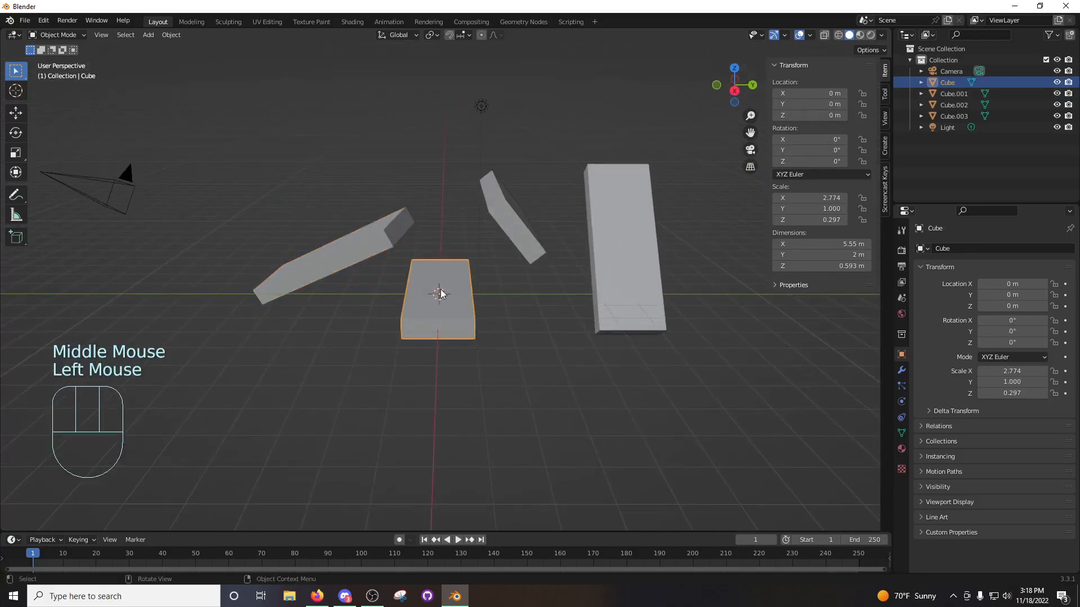
key(s)
key(x)
click(500, 180)
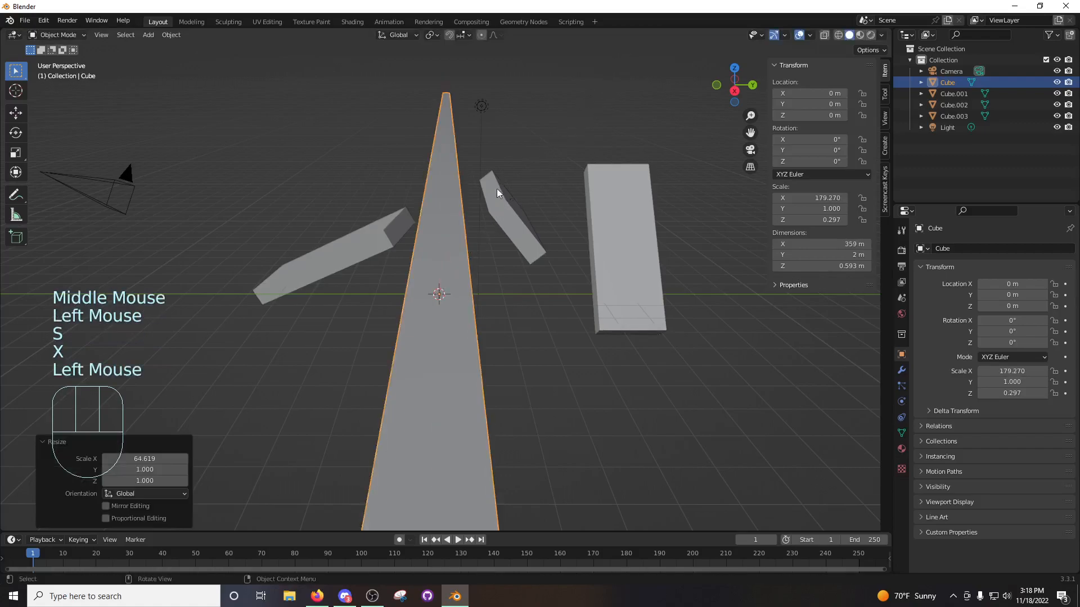
middle_drag(501, 181, 500, 180)
scroll(500, 180, down, 2)
middle_drag(447, 296, 442, 285)
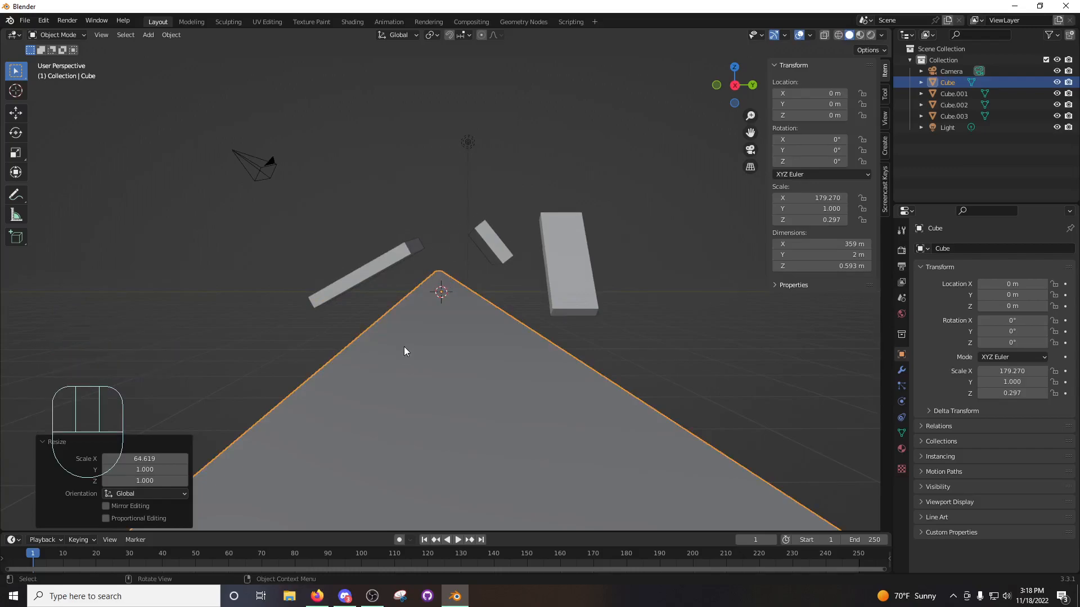
scroll(403, 346, down, 1)
middle_drag(412, 349, 449, 357)
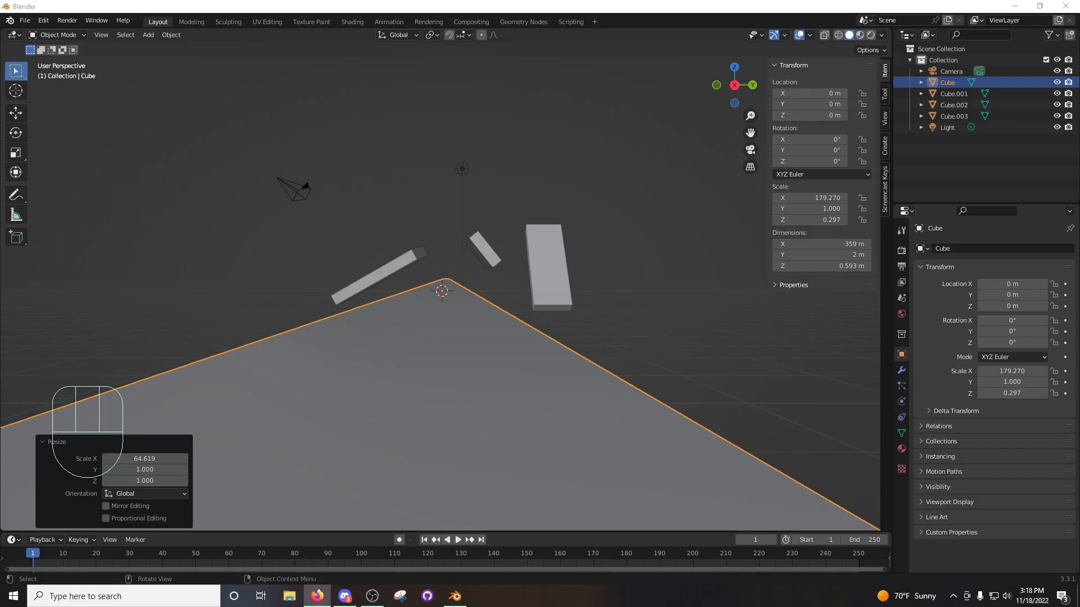
Delete the overstretched slab and add a new 2 m cube at the world origin.
middle_drag(429, 291, 502, 265)
key(x)
click(478, 286)
key(shift+a)
mouse_move(474, 269)
click(523, 278)
Scale the new cube to about 0.38 along global Z and about 3.39 along global X to form a slab.
key(s)
key(z)
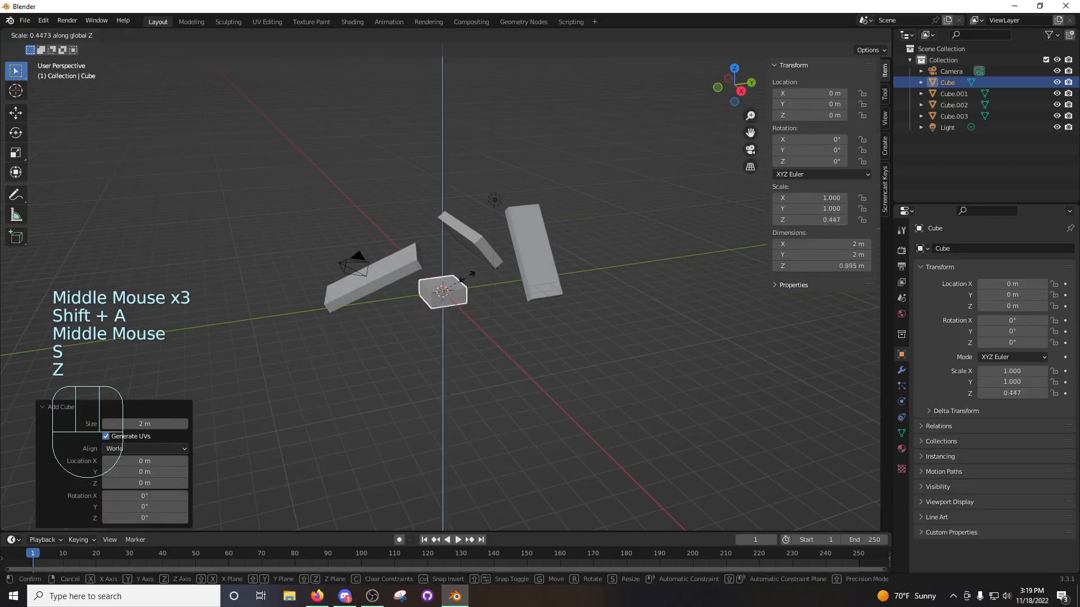
click(486, 308)
key(s)
key(x)
click(593, 370)
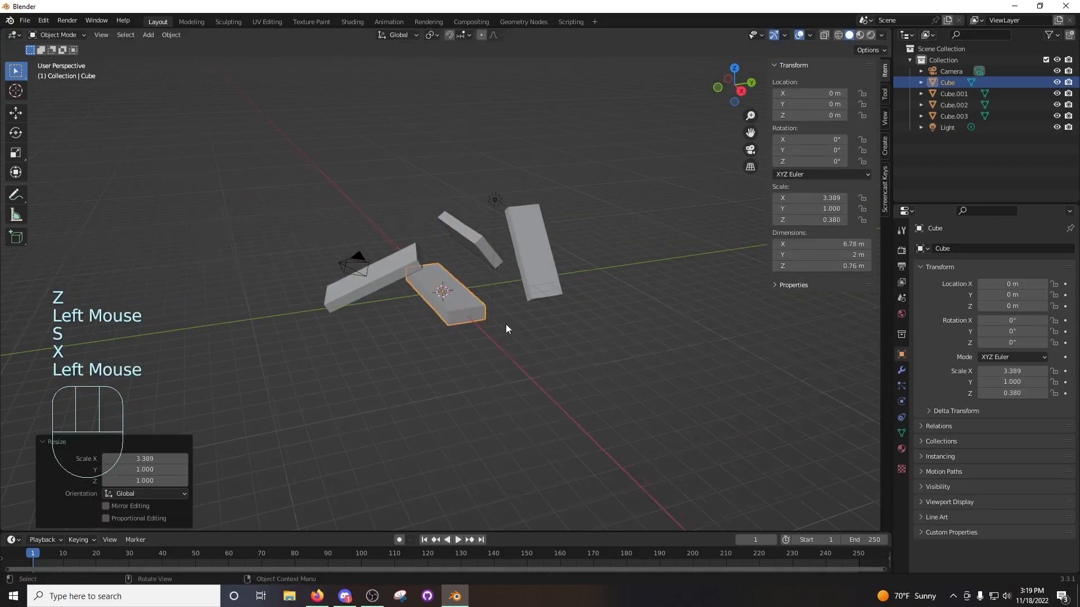
middle_drag(505, 325, 522, 319)
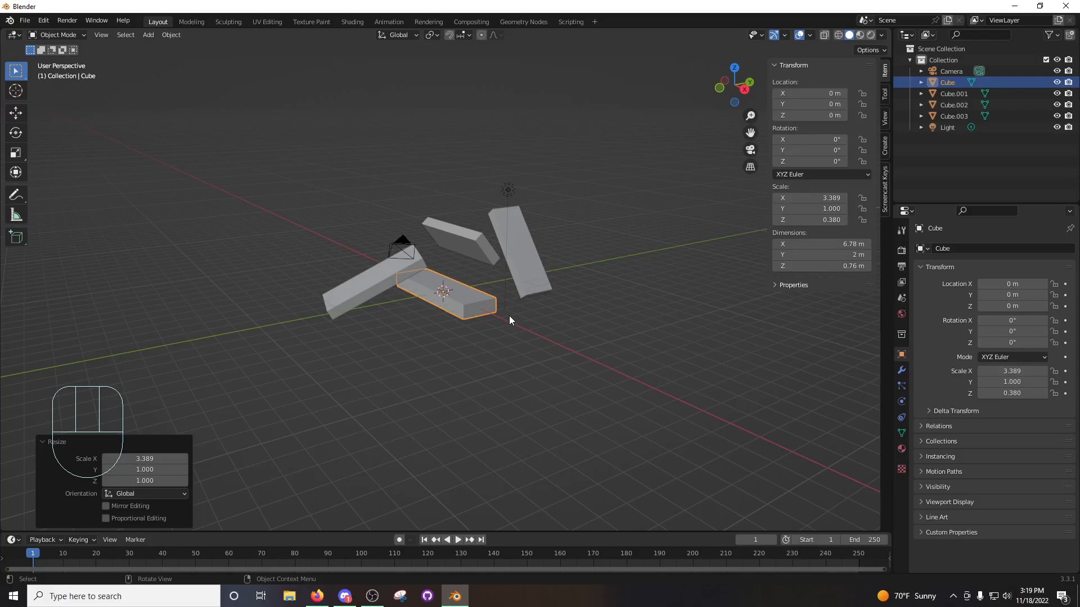
Examine the slabs in the front, right and top orthographic views, one after another.
key(KP_1)
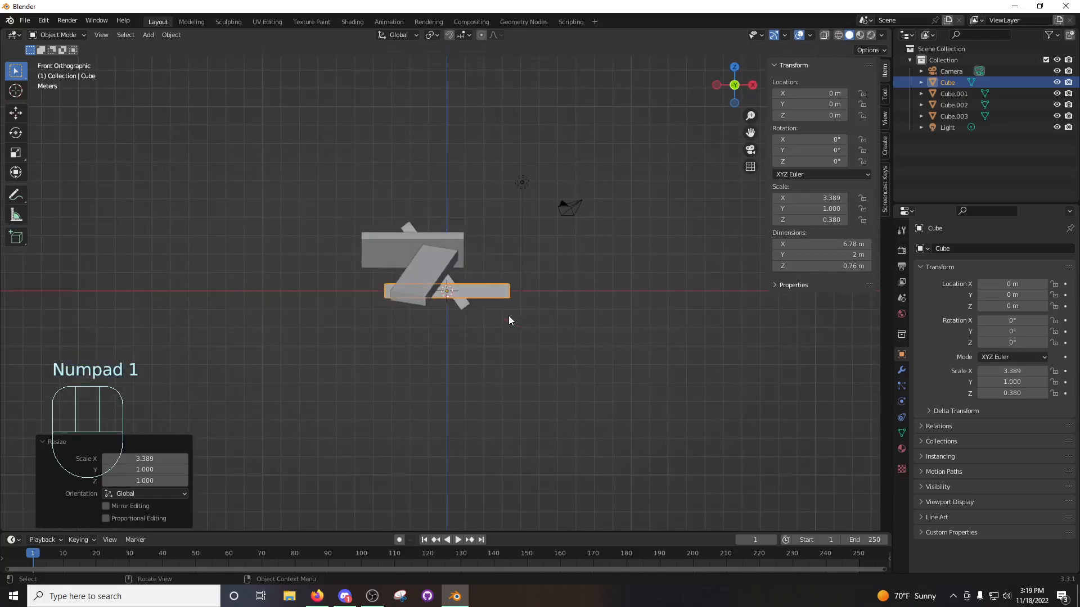
scroll(474, 299, up, 4)
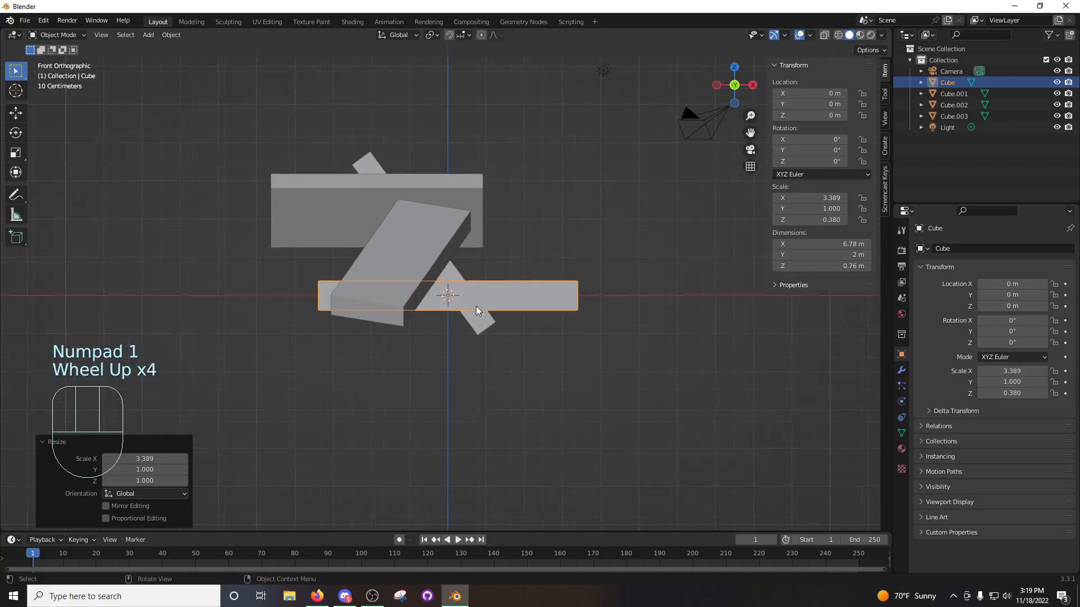
scroll(476, 306, down, 2)
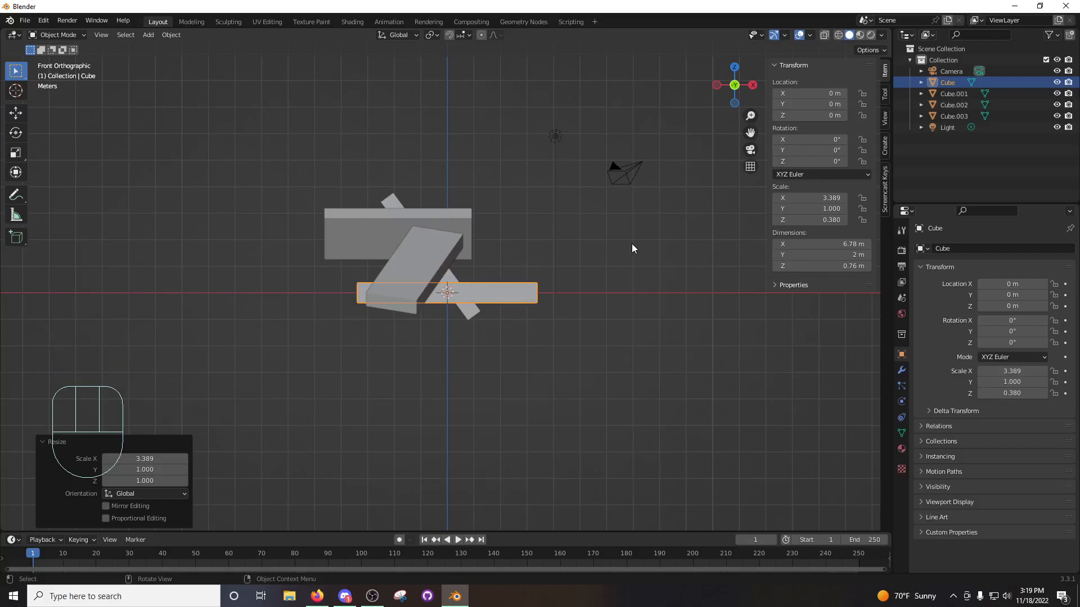
key(KP_3)
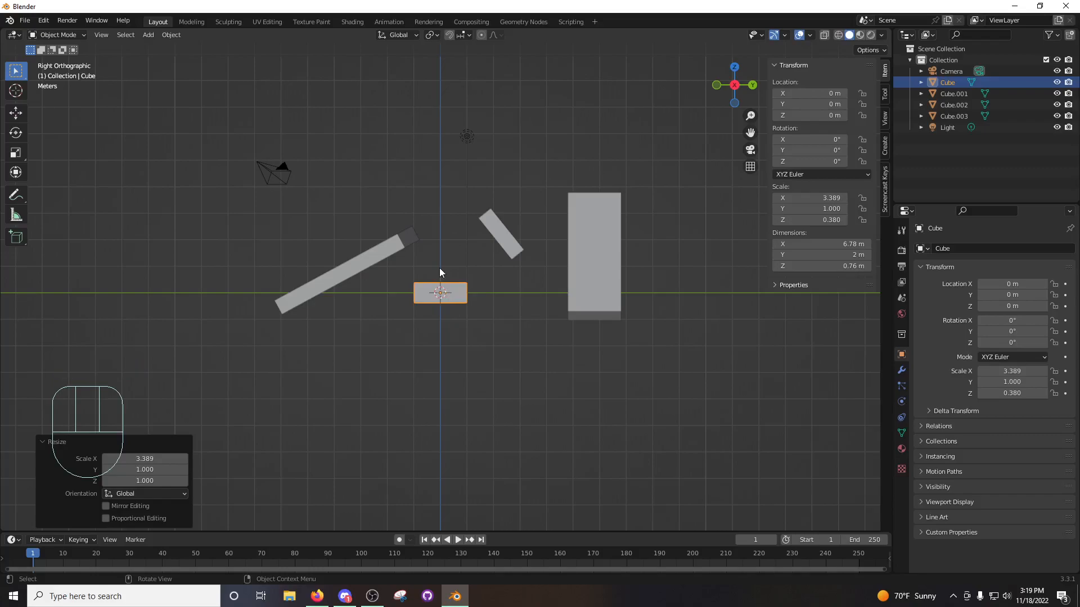
key(KP_7)
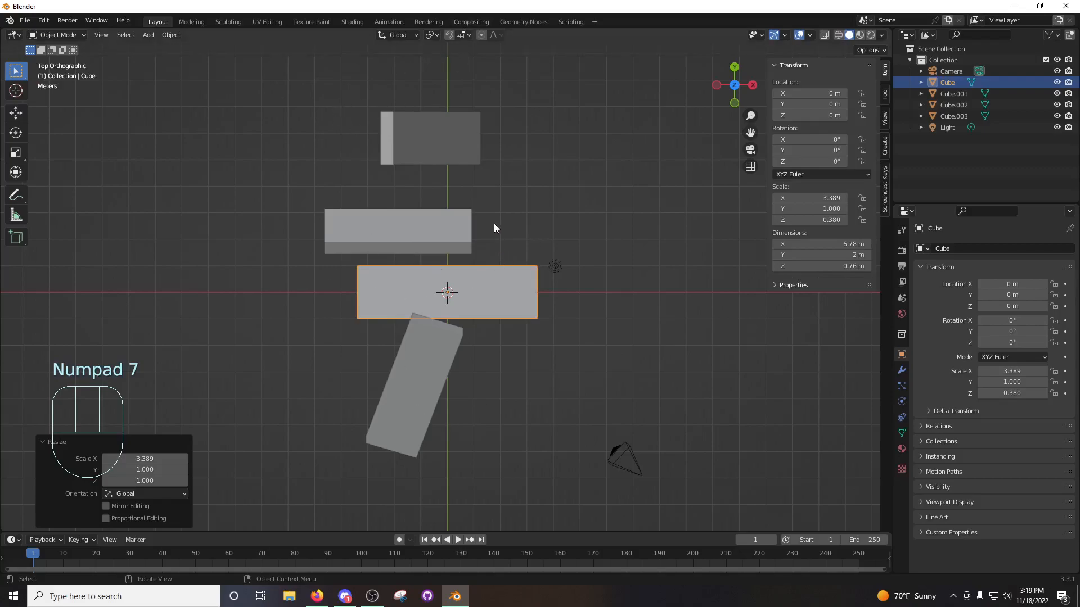
Clear the selection and compare the top orthographic view with angled perspective views of the slabs.
click(552, 332)
middle_drag(552, 333, 562, 298)
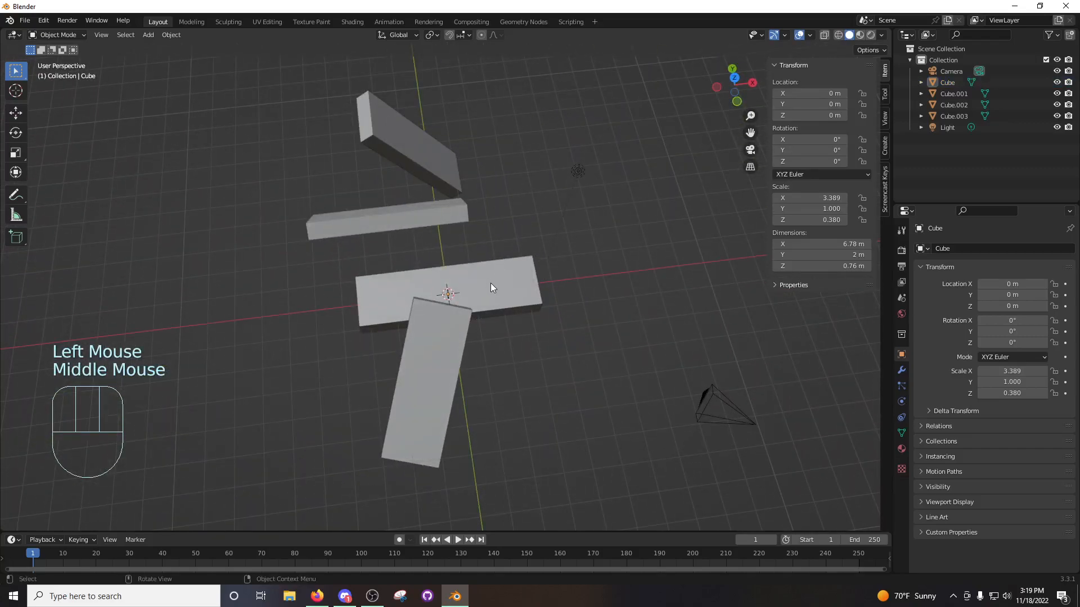
key(KP_7)
key(KP_7)
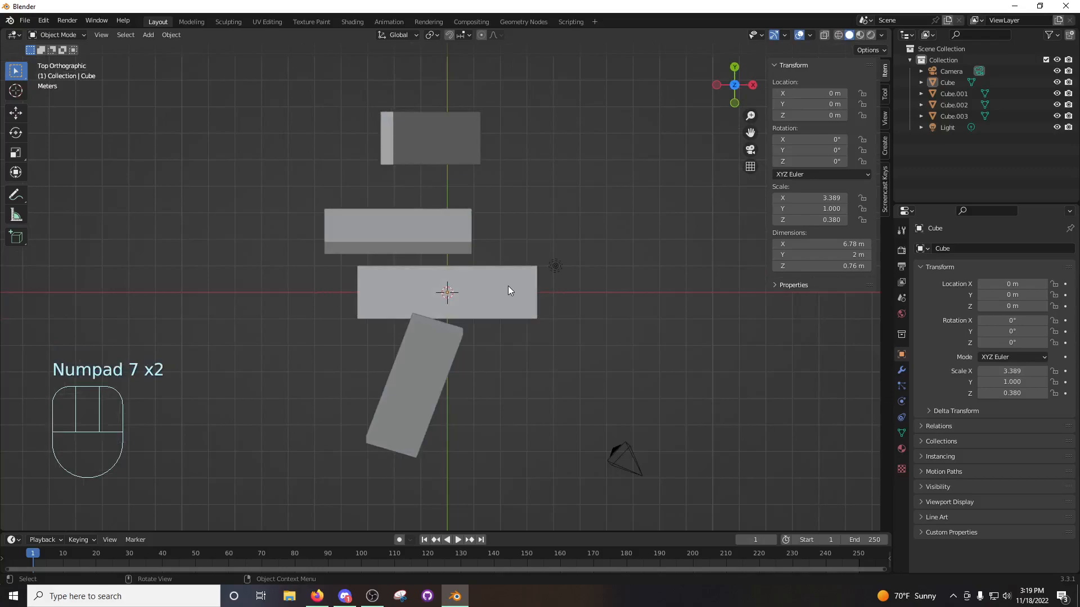
middle_drag(517, 296, 518, 253)
middle_drag(390, 184, 442, 264)
scroll(453, 288, up, 2)
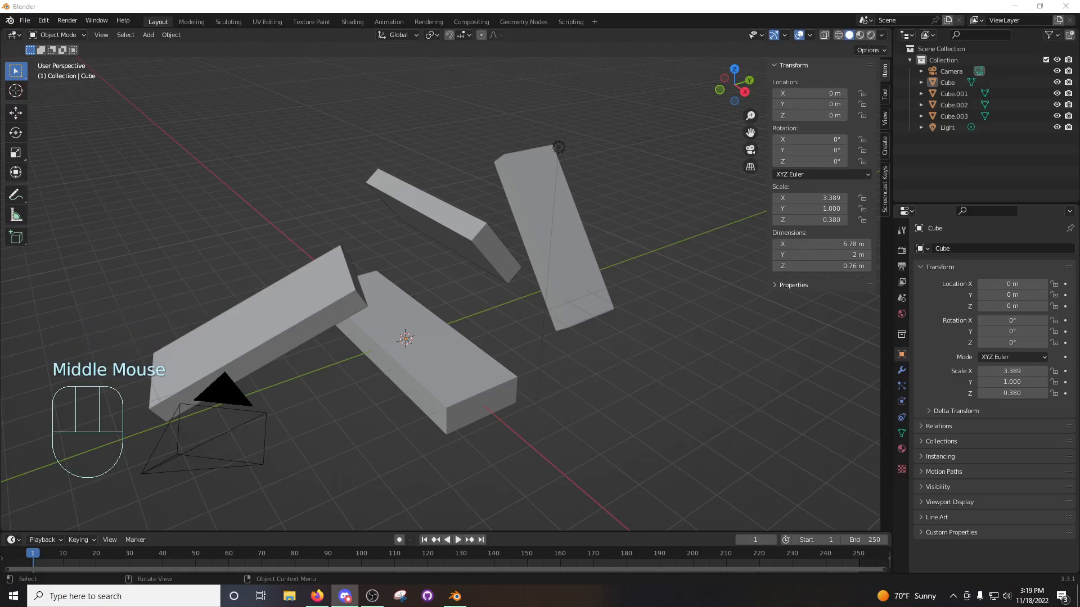
Cycle through the front, right, top and bottom axis views with the navigation gizmo, ending in a perspective view.
middle_drag(578, 269, 590, 272)
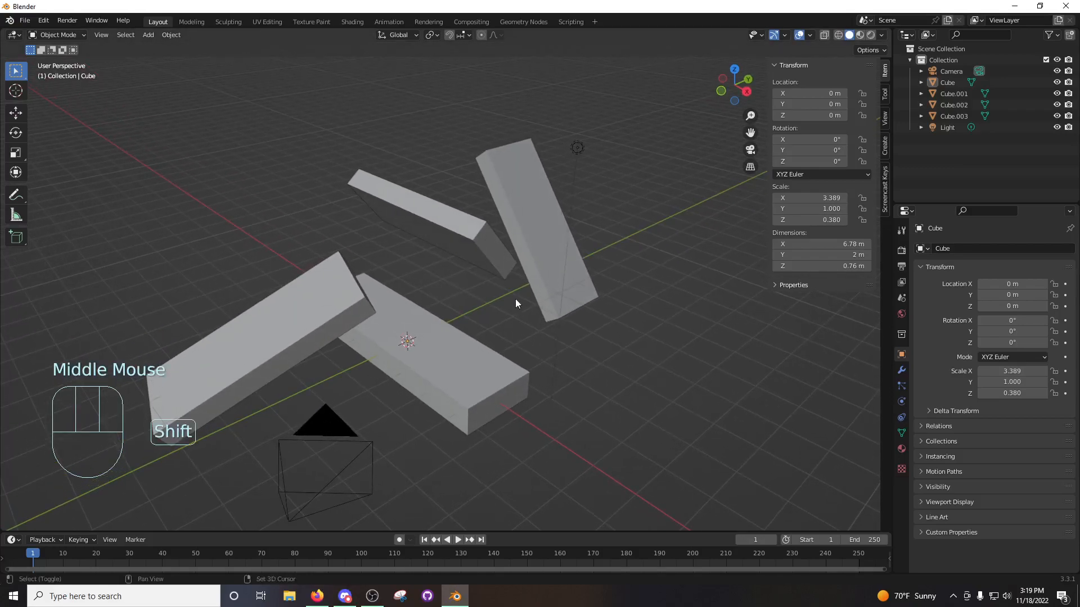
shift+middle_drag(516, 298, 538, 279)
mouse_move(733, 90)
mouse_down()
mouse_move(728, 110)
mouse_move(669, 149)
mouse_move(736, 161)
mouse_move(700, 107)
mouse_move(731, 149)
mouse_move(745, 133)
mouse_move(715, 136)
mouse_move(725, 95)
mouse_up()
click(721, 90)
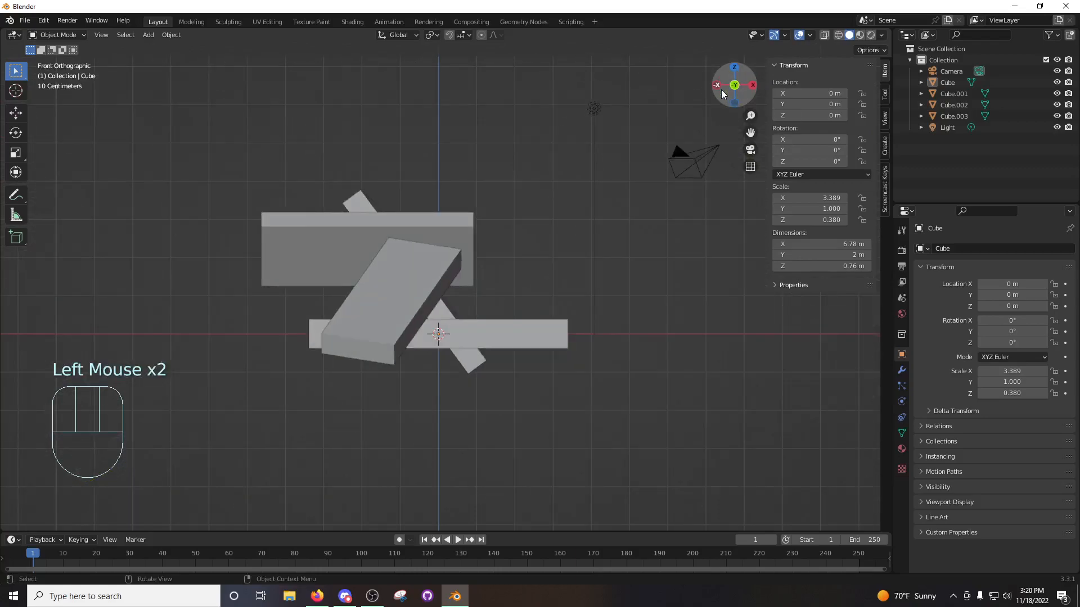
click(753, 86)
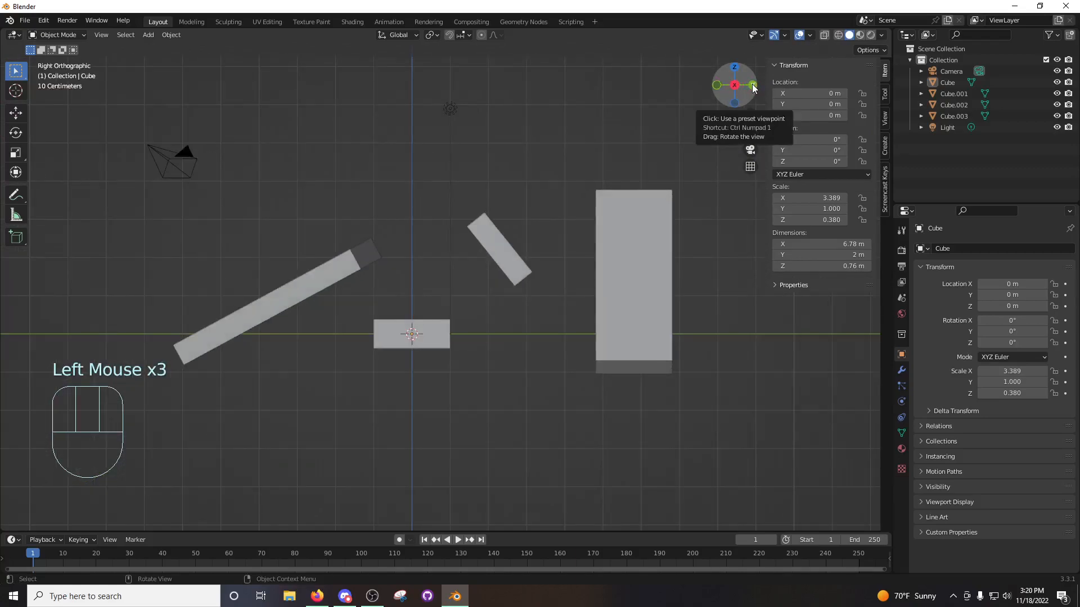
click(753, 86)
click(735, 69)
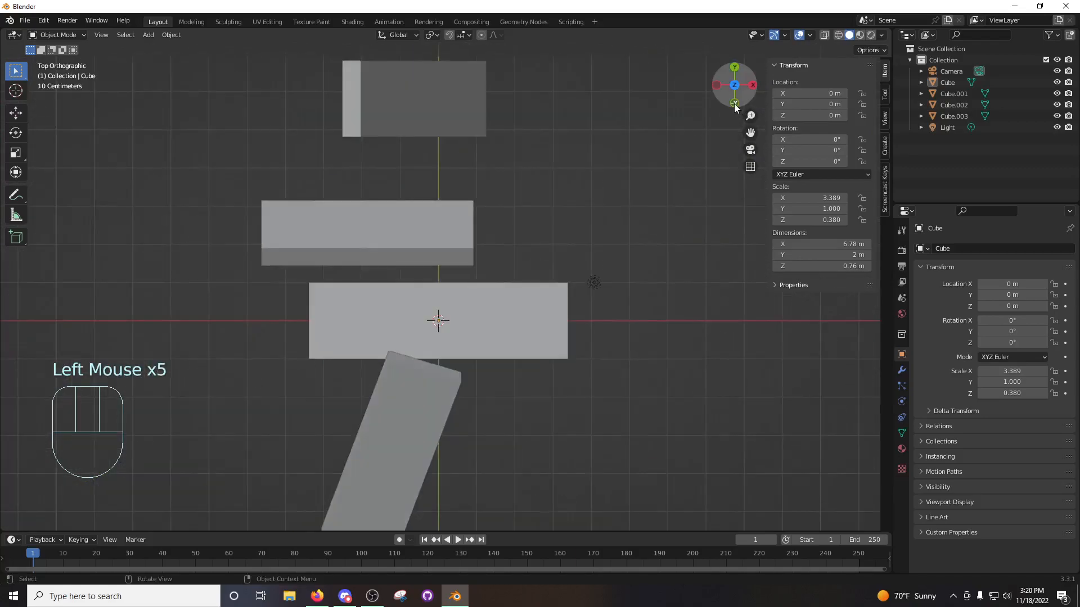
click(735, 104)
click(735, 103)
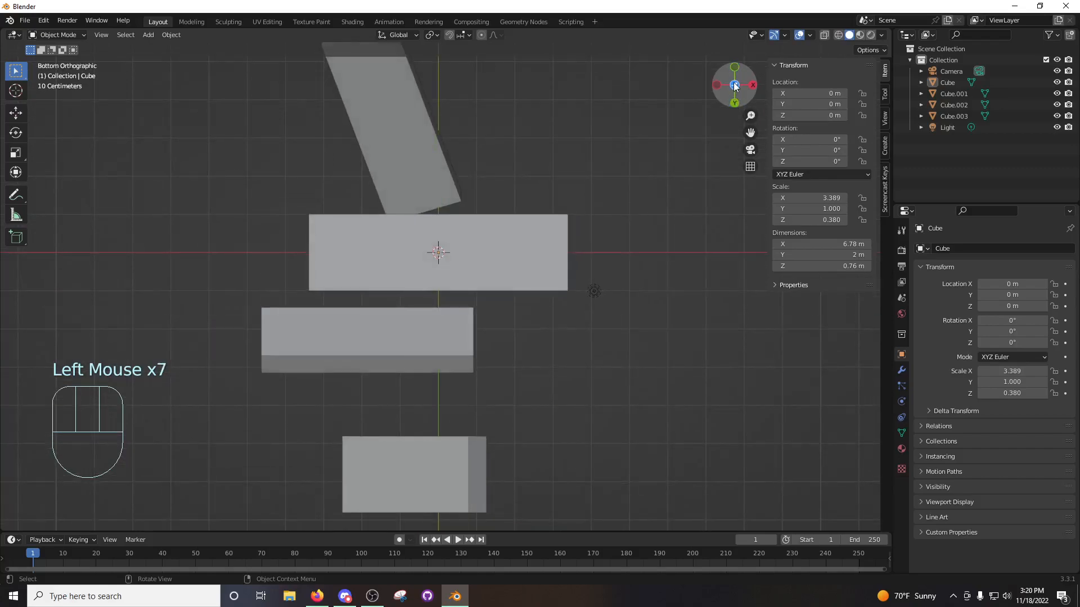
click(734, 89)
click(735, 92)
click(735, 89)
middle_drag(584, 237, 518, 186)
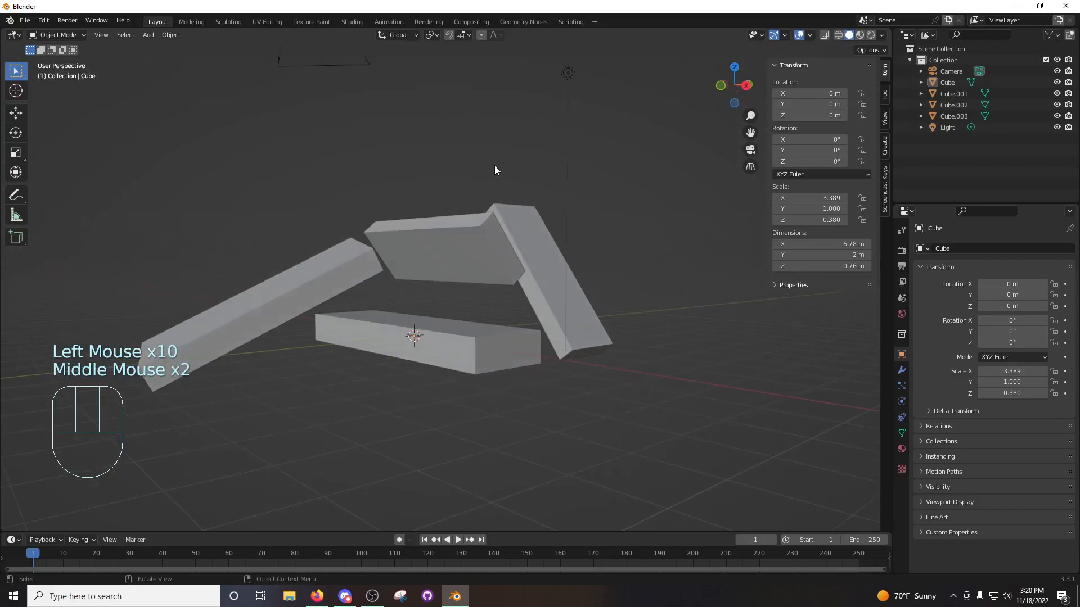
Flip the front orthographic view to the back view, return to front, and finish in an angled perspective.
key(KP_1)
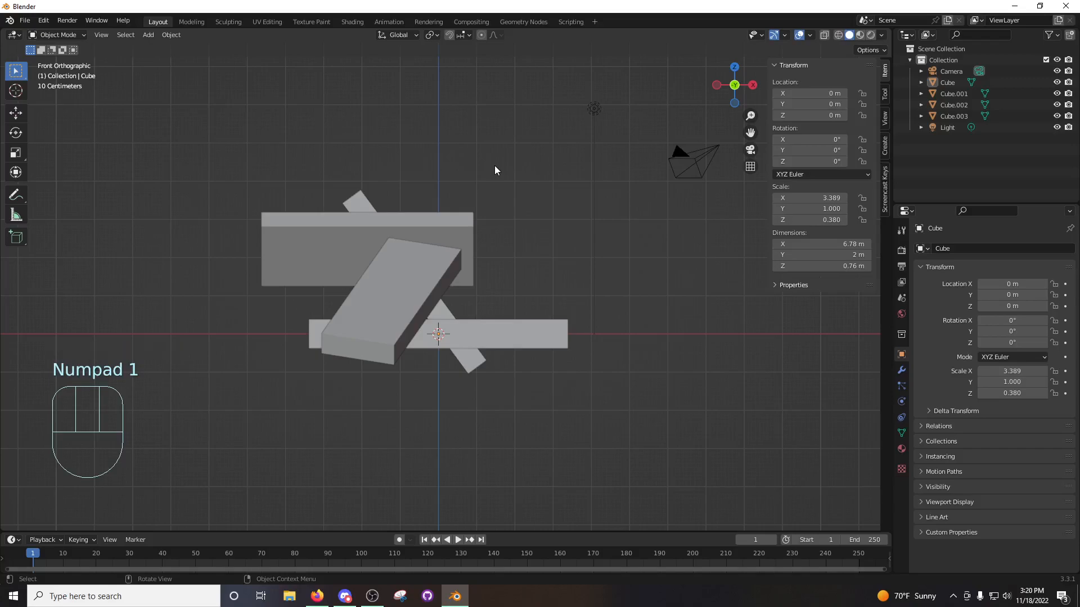
key(KP_9)
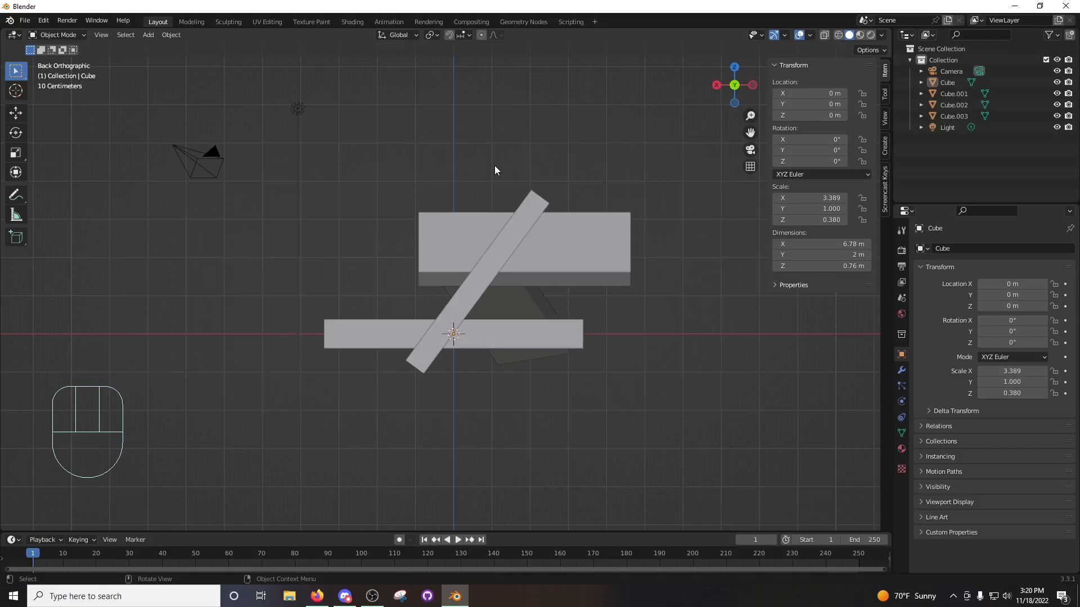
key(KP_1)
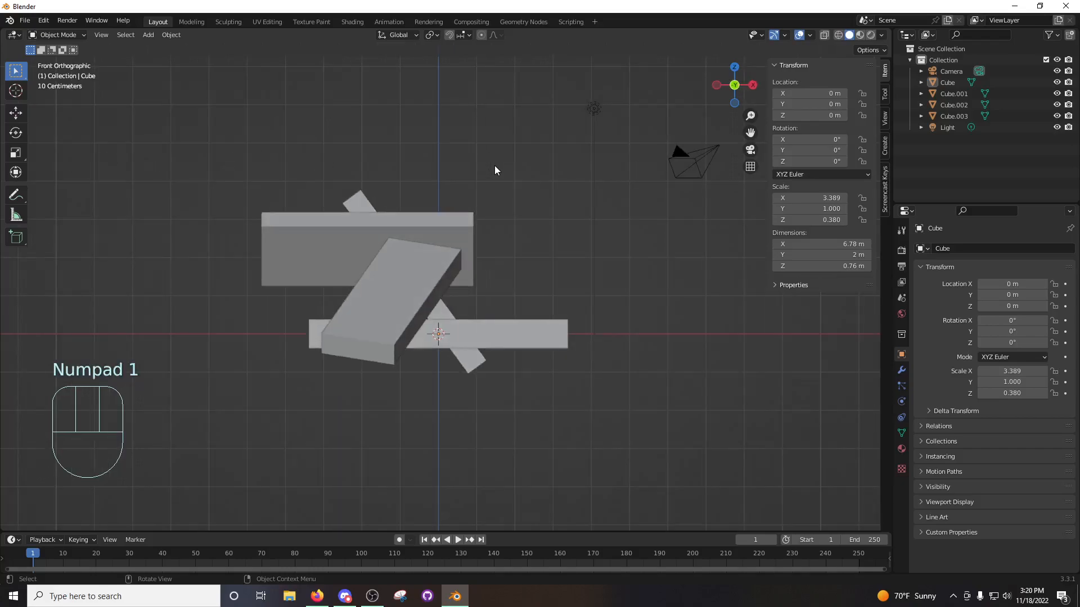
middle_drag(444, 149, 491, 251)
middle_drag(544, 324, 511, 332)
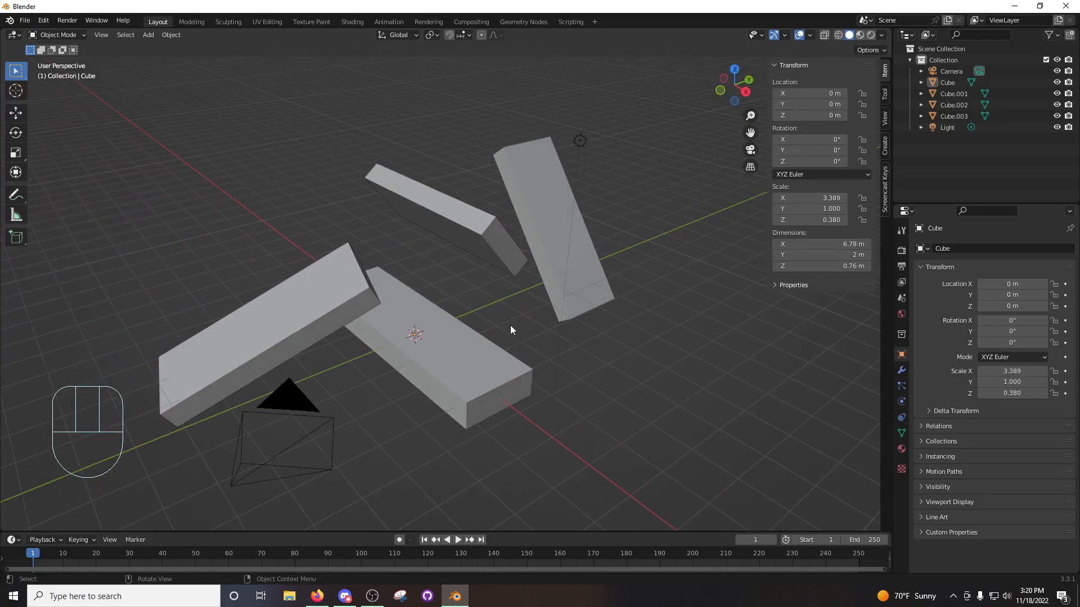
middle_drag(511, 325, 504, 274)
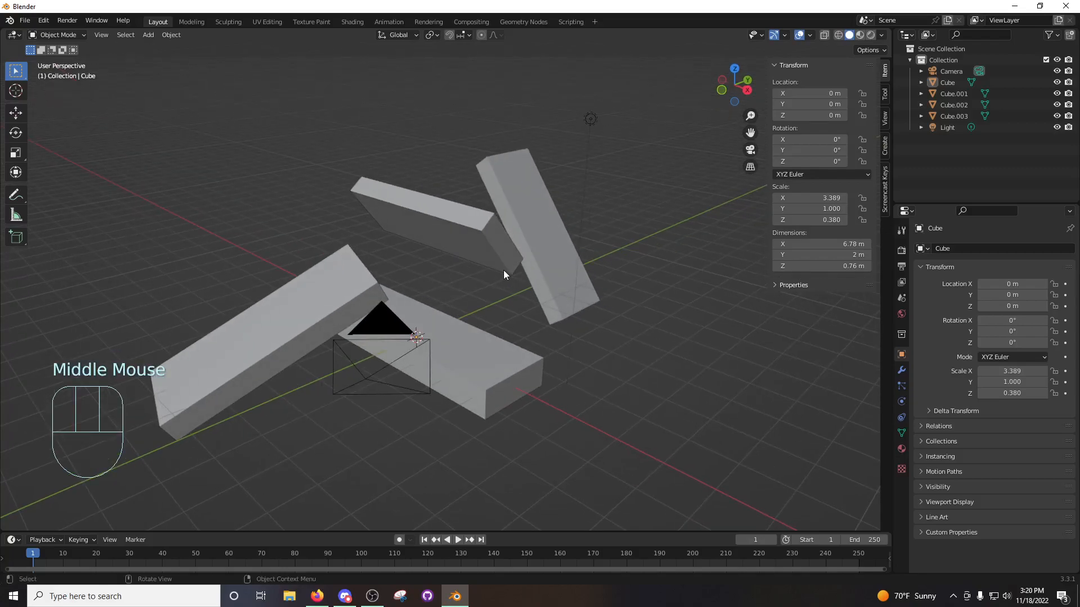
Look through the scene camera twice, leaving to a free perspective view each time.
key(KP_0)
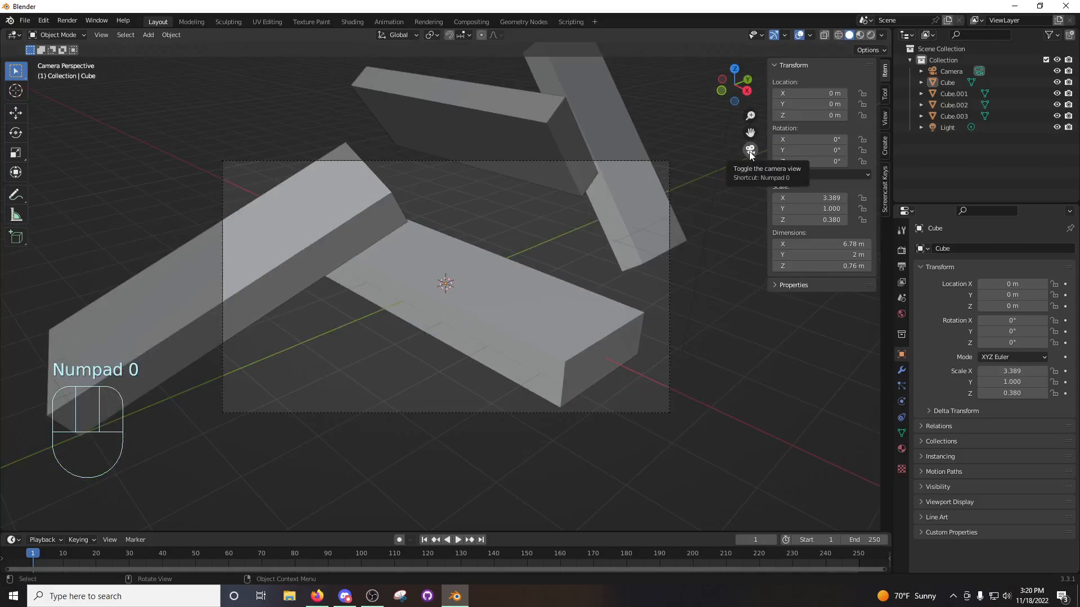
middle_drag(626, 244, 636, 220)
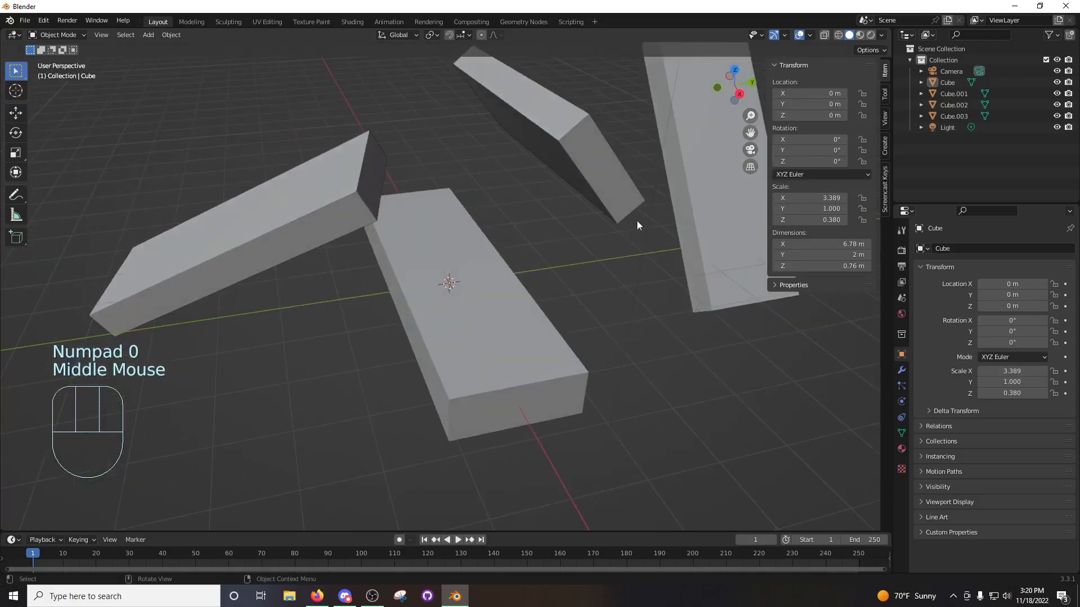
scroll(631, 222, down, 2)
click(750, 151)
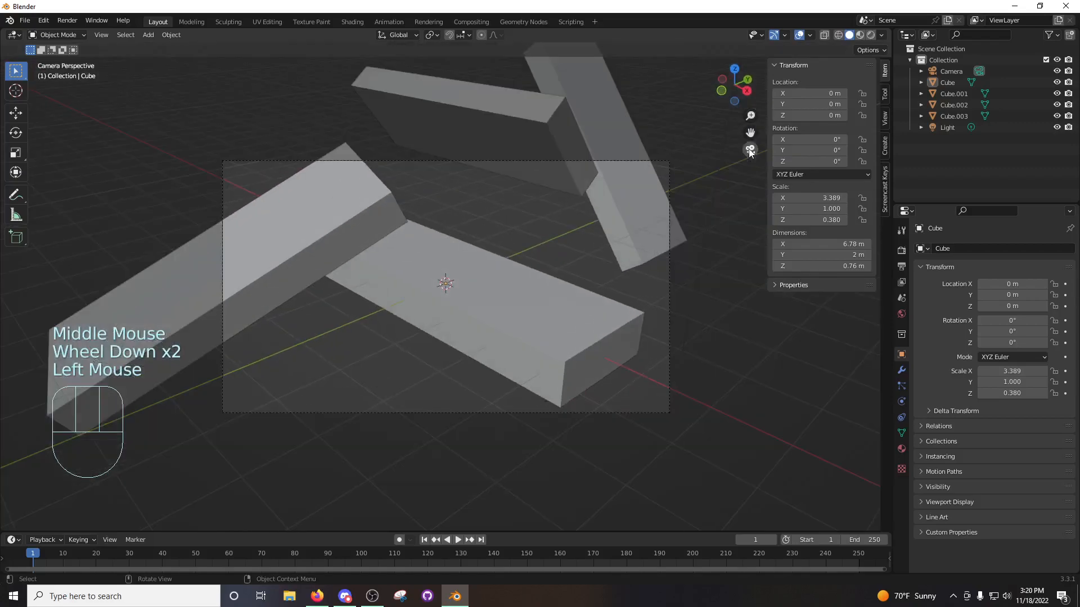
middle_drag(606, 232, 579, 236)
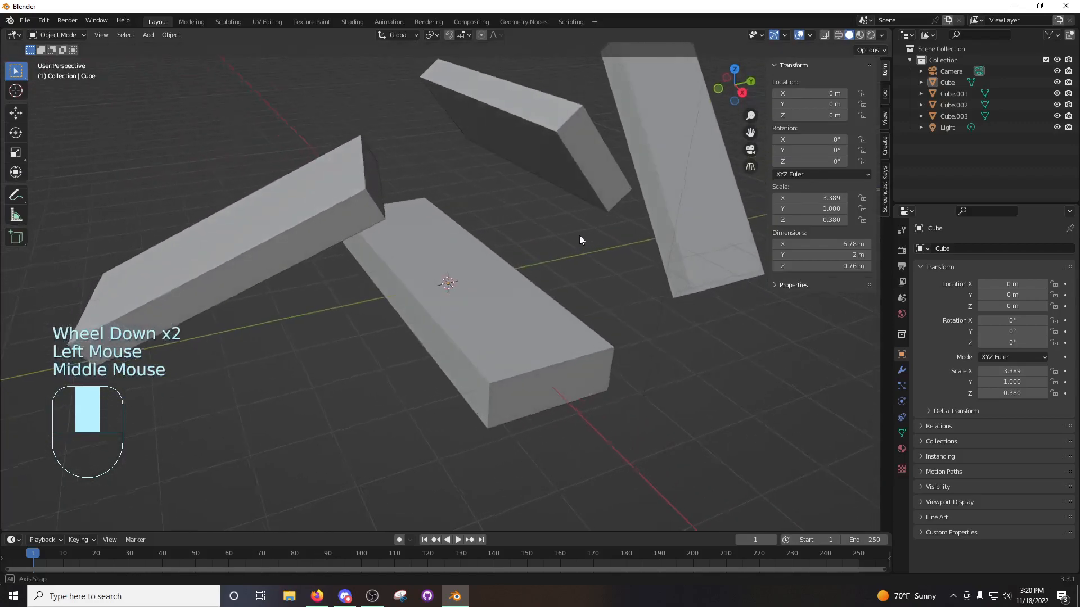
scroll(559, 241, down, 4)
middle_drag(392, 280, 413, 282)
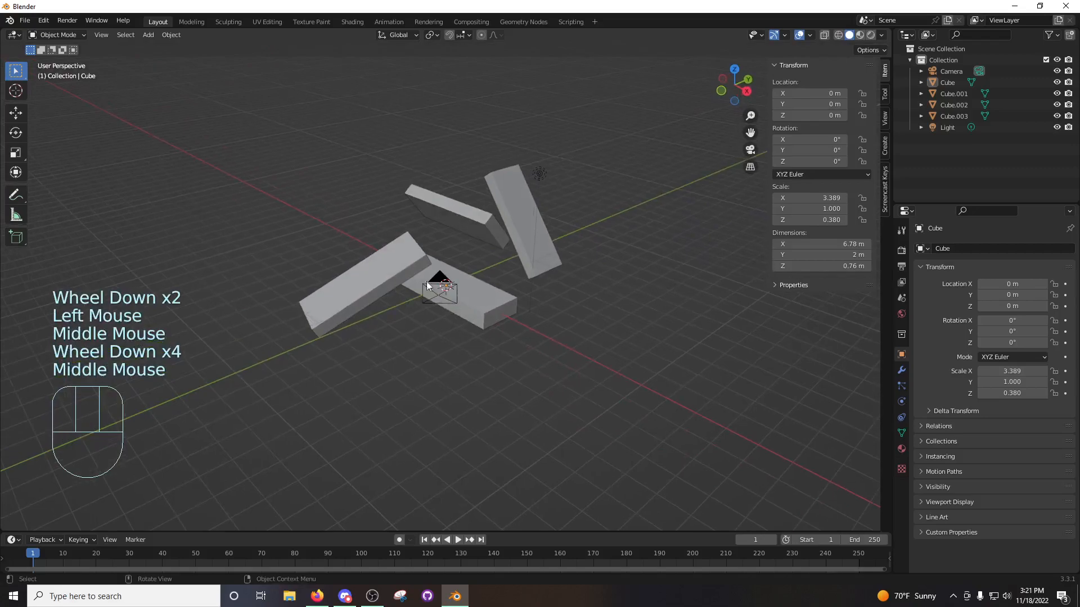
Show the viewport's View settings with the View Lock options, look through the camera, and orbit back out of it.
click(885, 118)
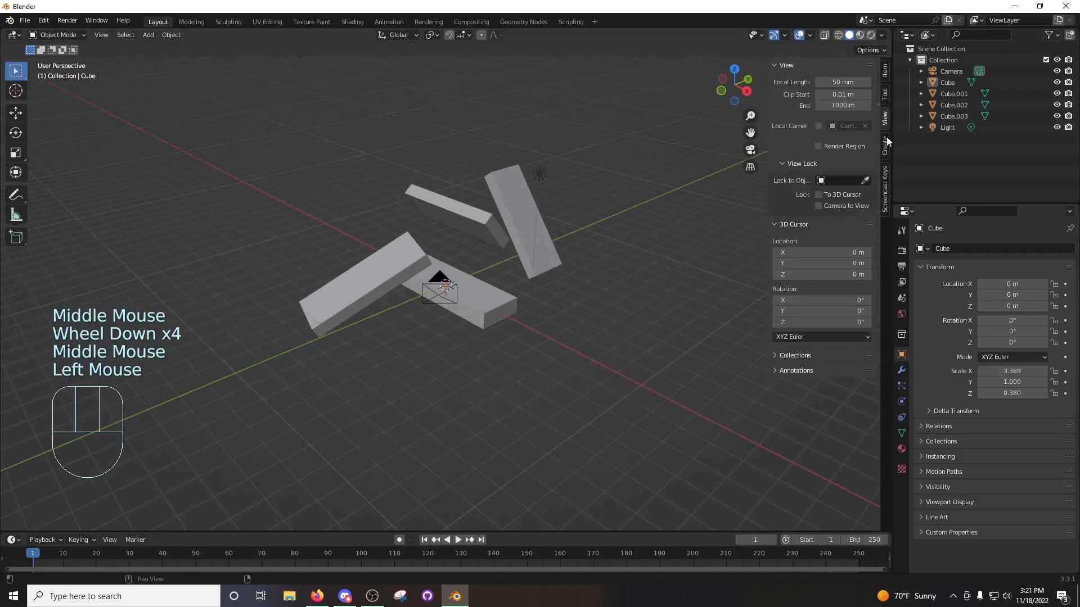
click(887, 147)
click(885, 92)
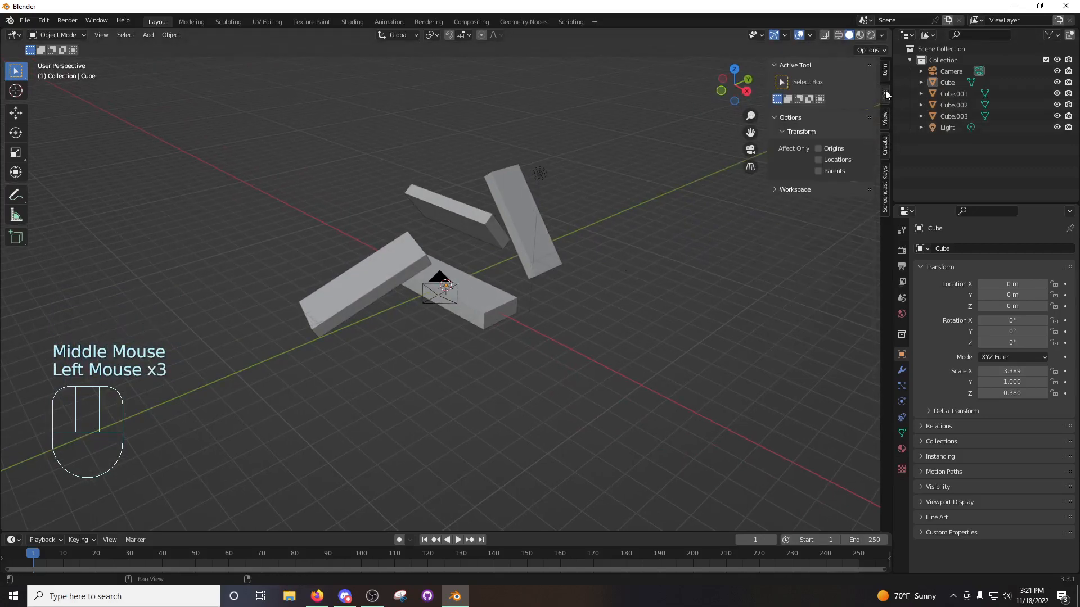
click(885, 120)
mouse_move(594, 230)
middle_down()
mouse_move(621, 216)
mouse_move(600, 227)
middle_up()
key(KP_0)
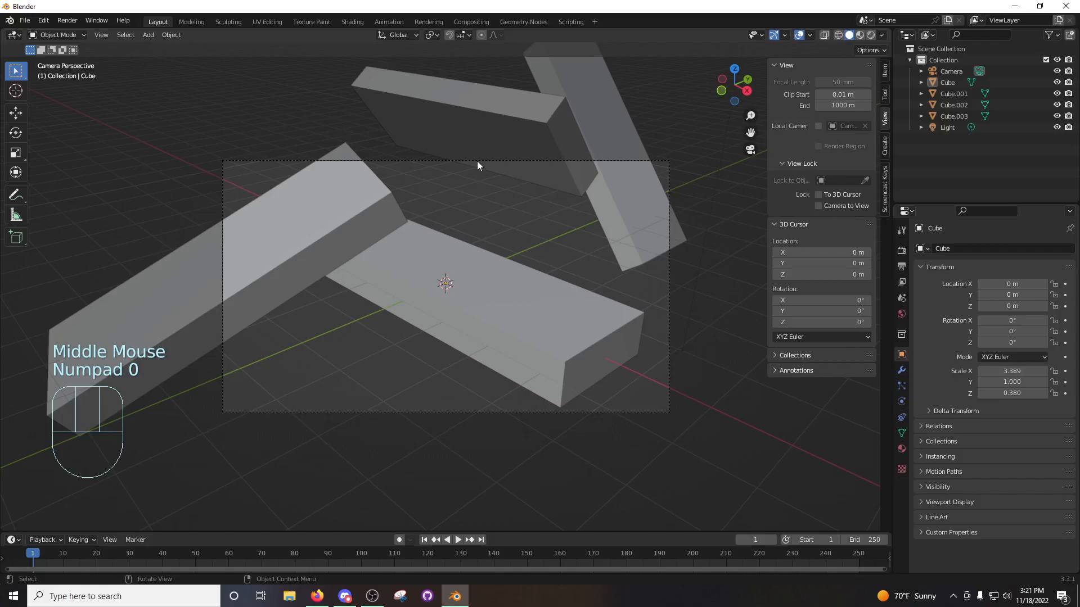
middle_drag(483, 164, 559, 216)
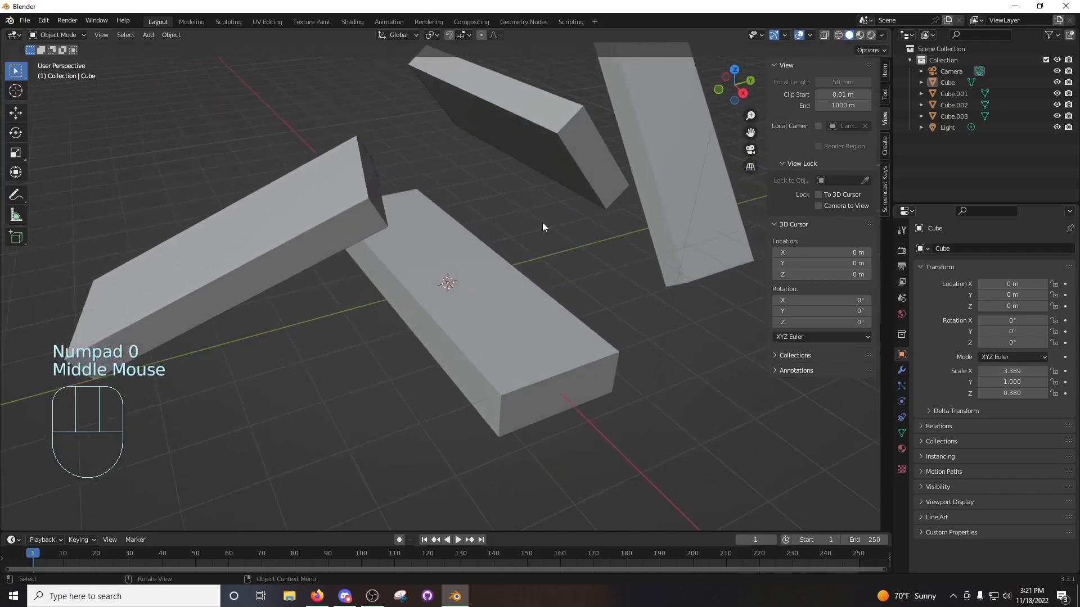
Try moving the scene camera to a spot above the standing block, and undo the move.
scroll(559, 217, down, 2)
click(379, 309)
key(g)
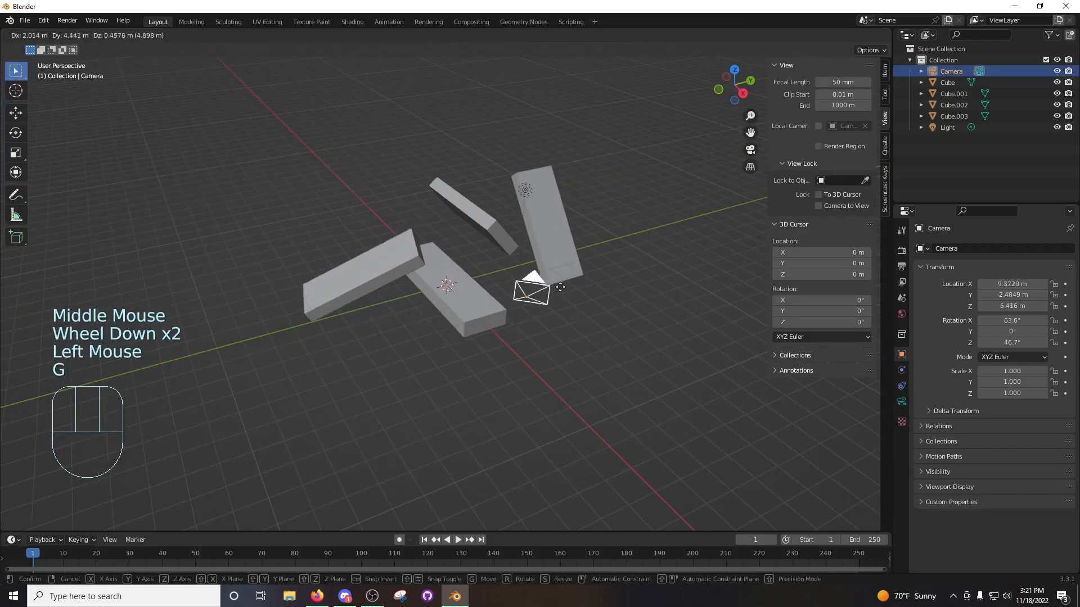
click(554, 151)
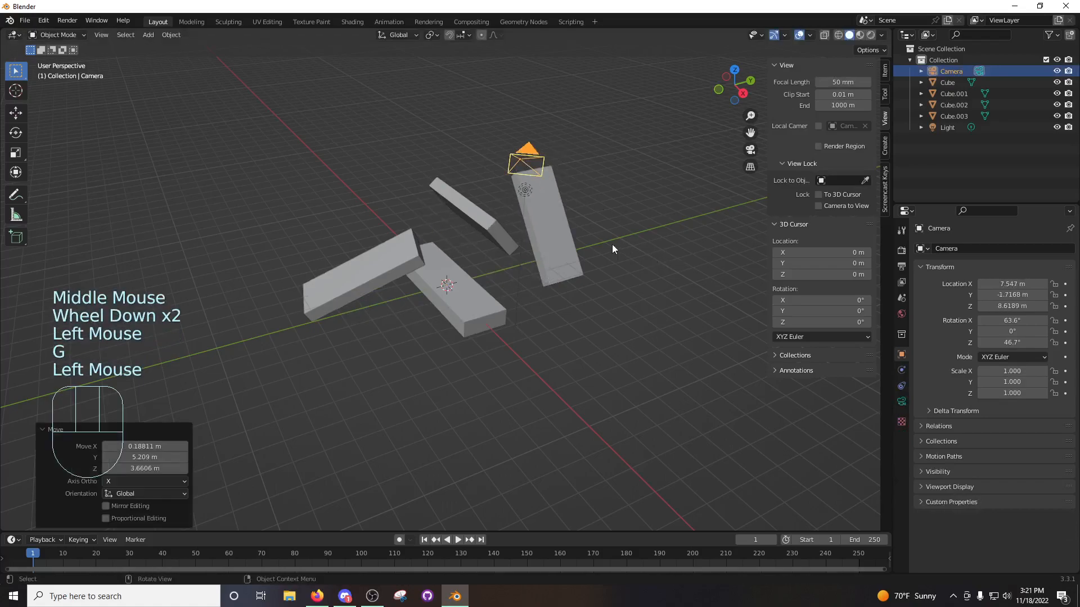
key(ctrl+z)
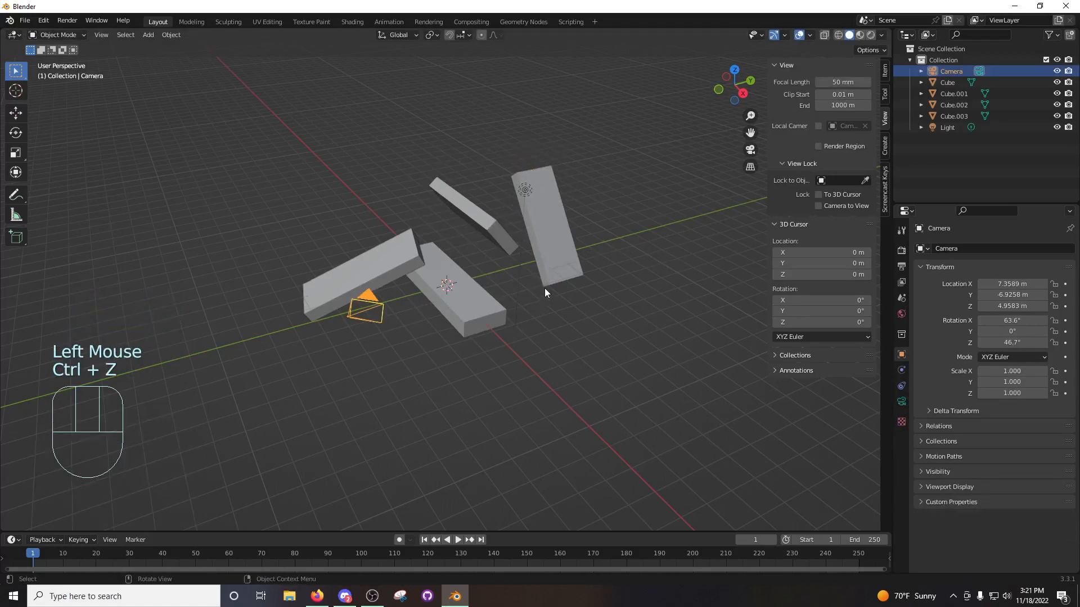
Look through the scene camera and bring up the viewport's View Lock settings.
middle_drag(554, 286, 523, 269)
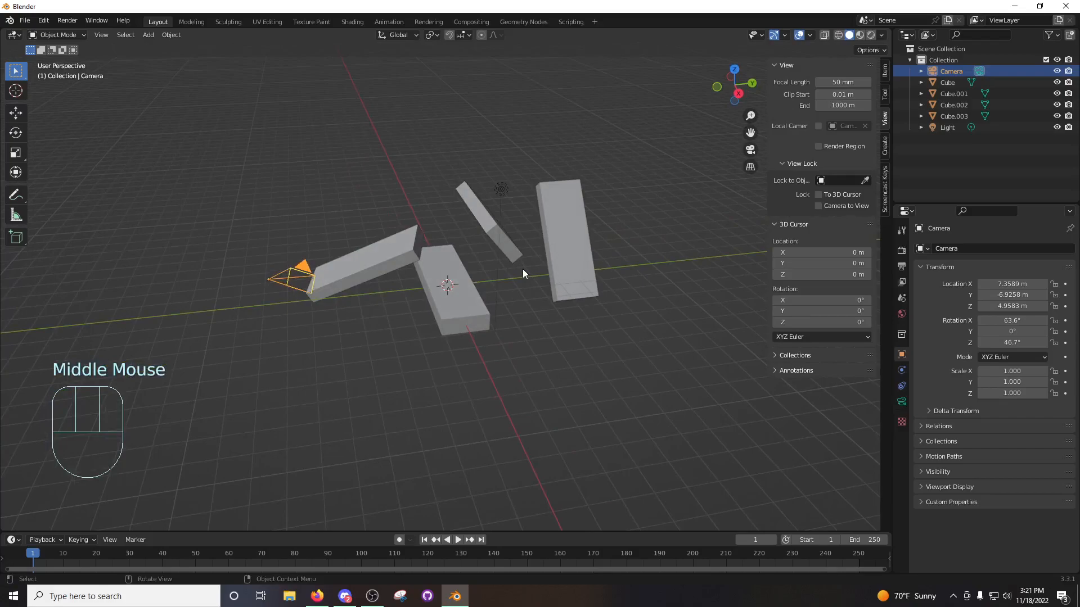
middle_drag(525, 292, 544, 289)
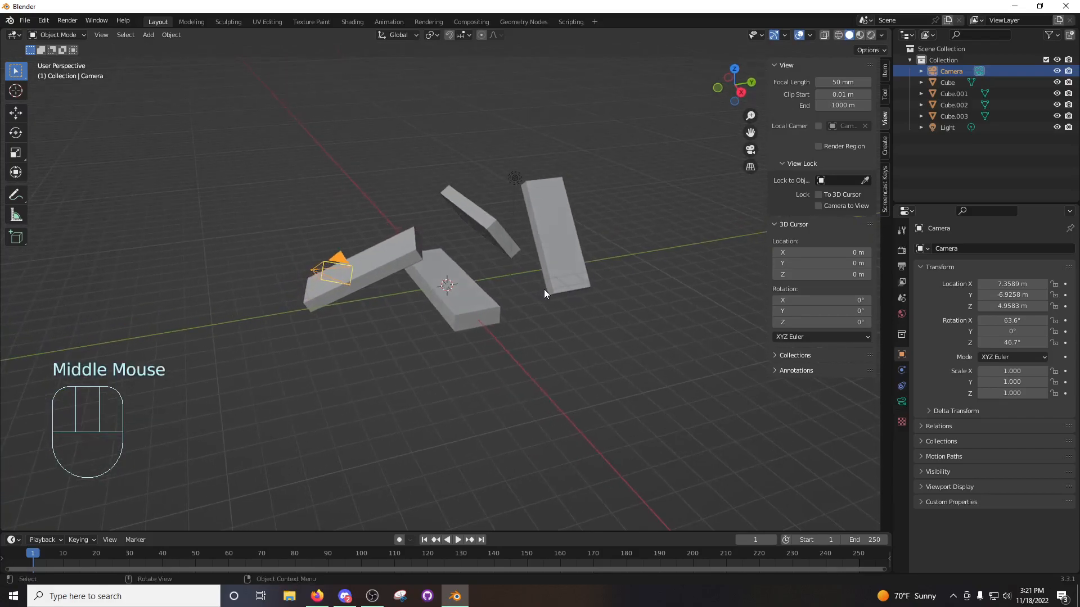
key(KP_0)
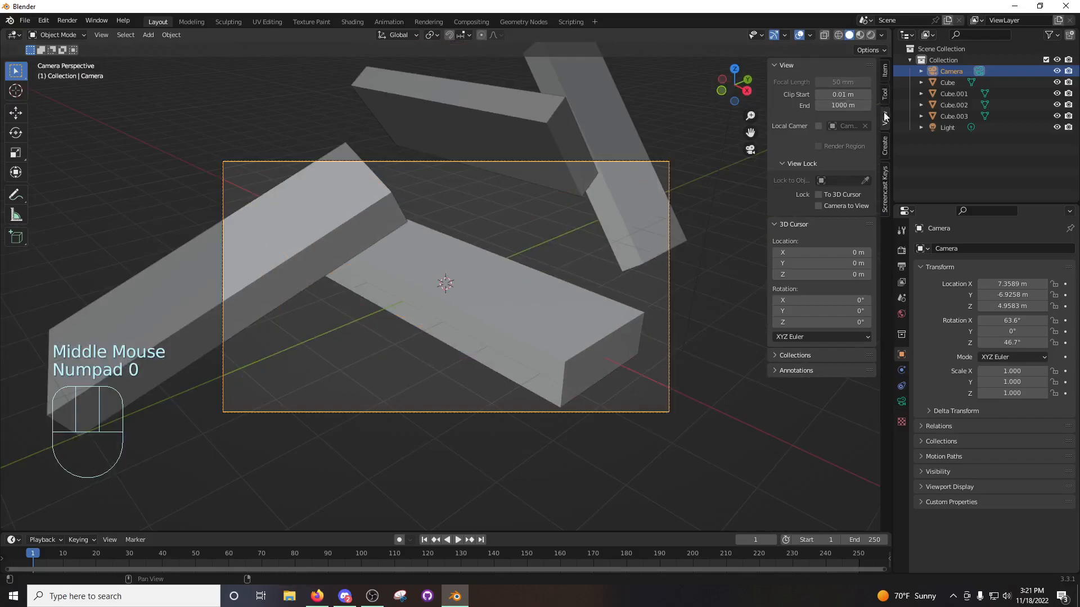
key(n)
key(n)
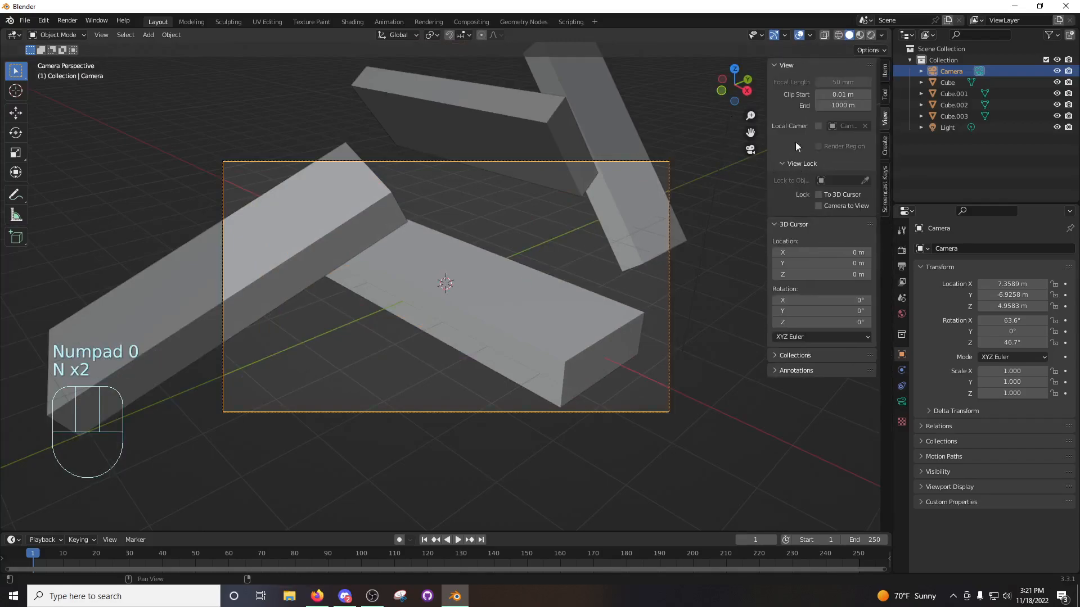
click(885, 118)
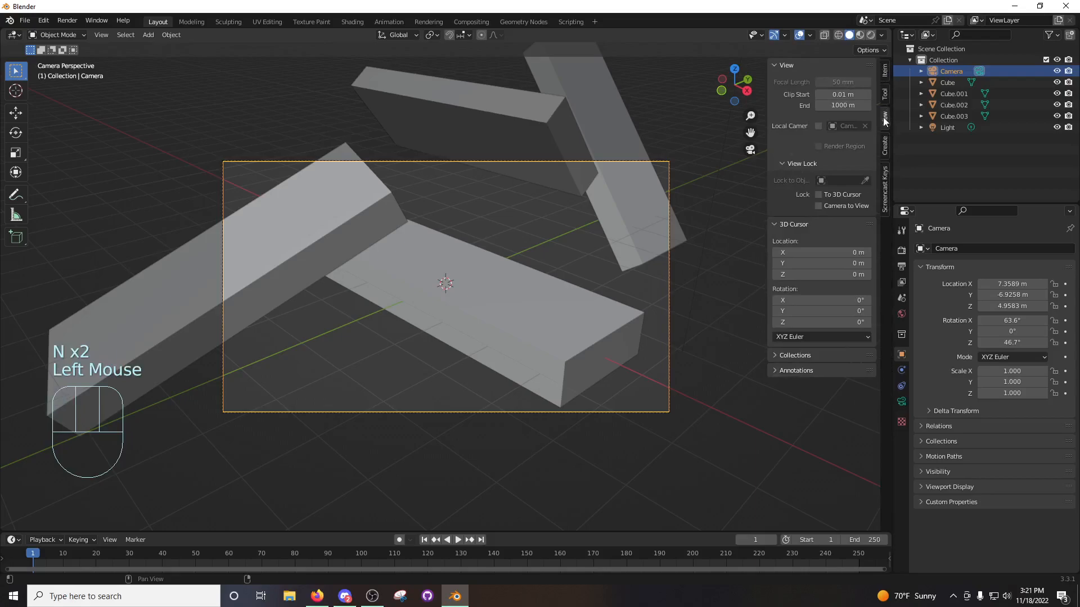
Lock the camera to the view, reframe the shot to take in the blocks from another side, and unlock it.
click(818, 205)
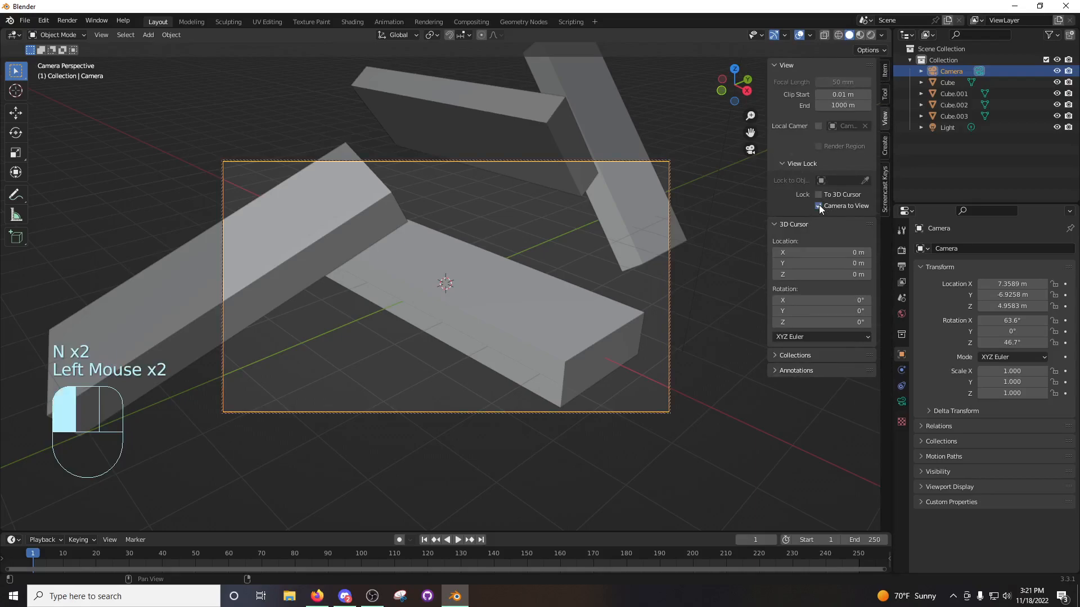
middle_drag(625, 226, 551, 220)
scroll(524, 239, down, 2)
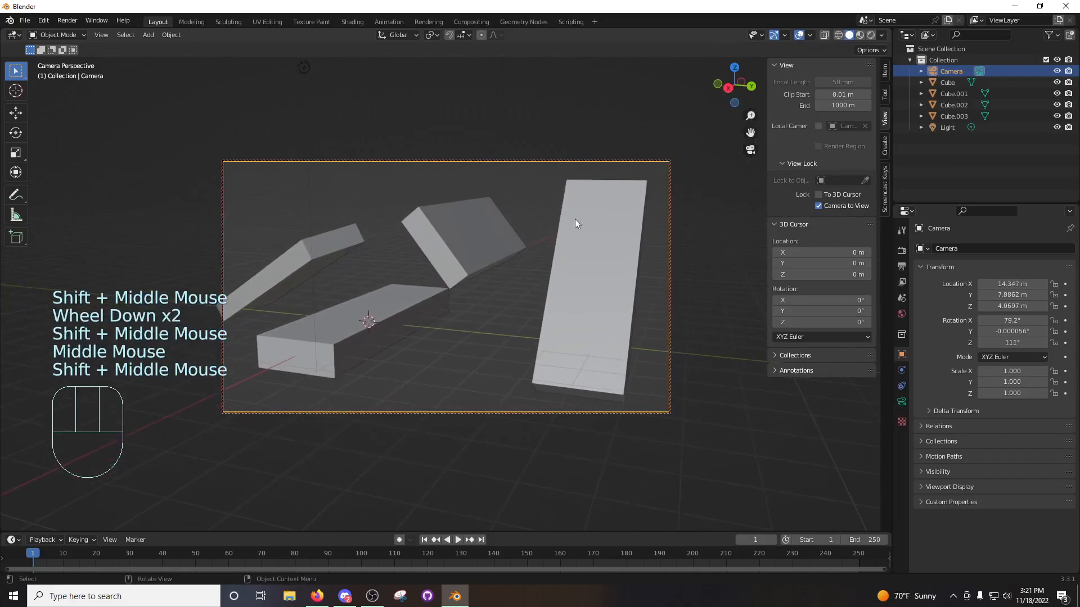
click(819, 206)
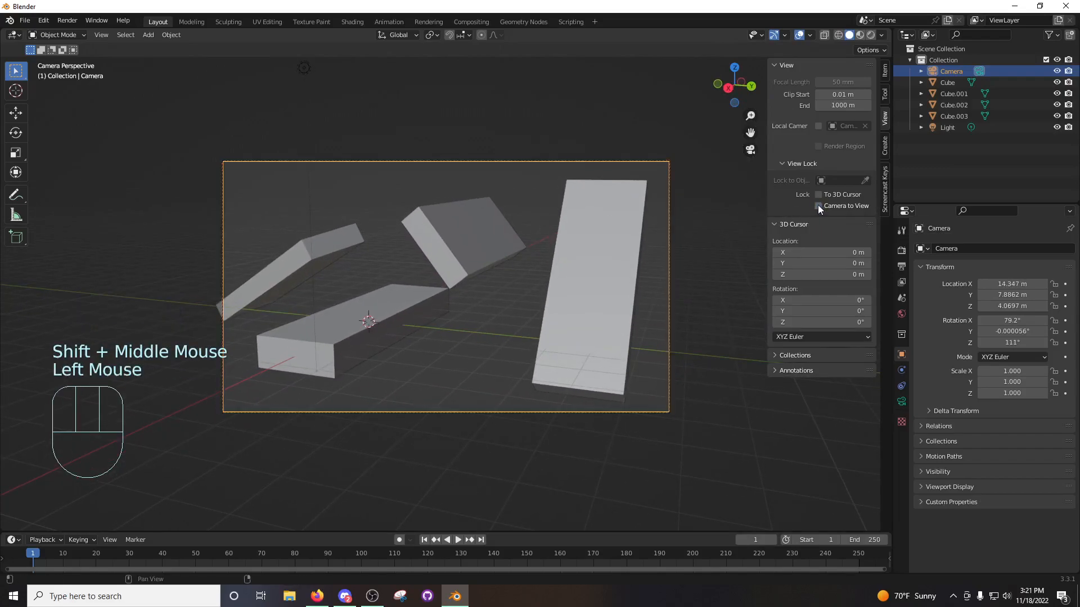
Orbit out of the camera view, check the reframed shot through the camera, and return to a free perspective.
middle_drag(572, 230, 535, 256)
scroll(570, 264, down, 2)
key(KP_0)
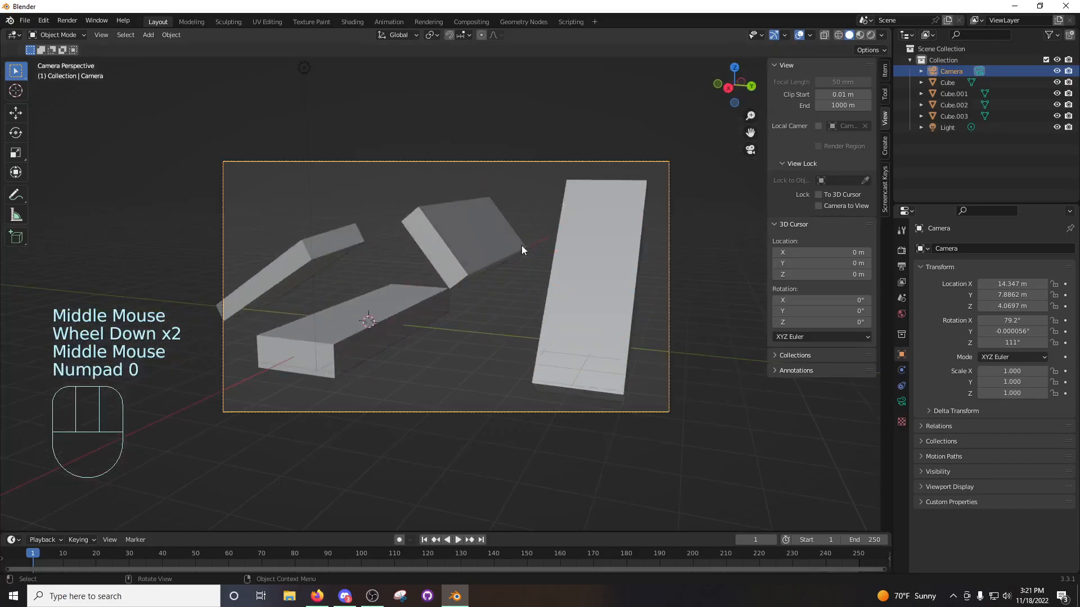
middle_drag(521, 248, 595, 264)
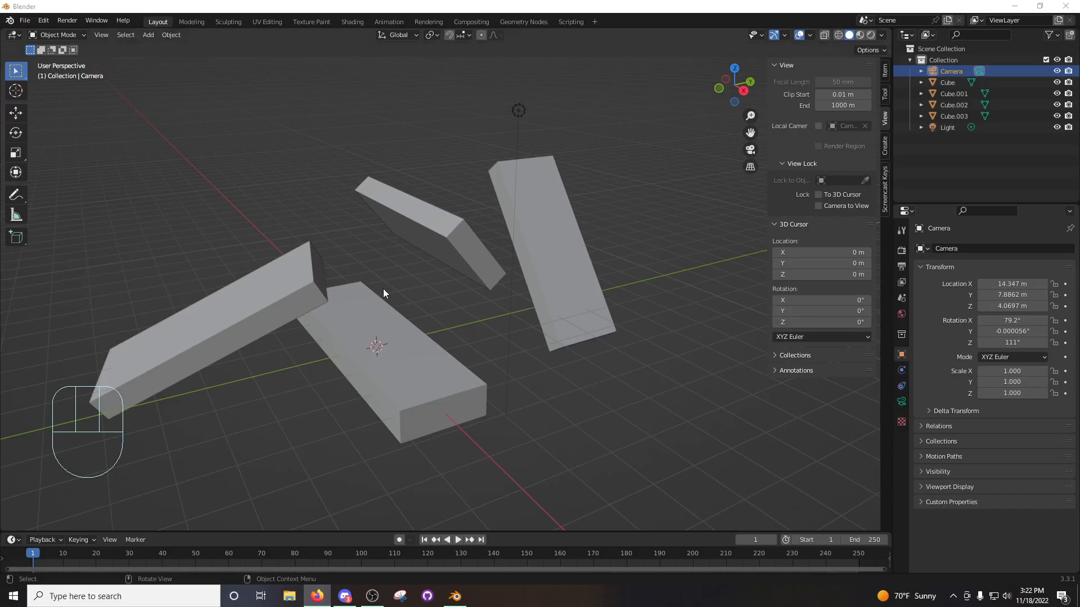
Delete the flat block at the origin and add a new 2 m cube in its place.
click(424, 356)
middle_drag(424, 356, 491, 318)
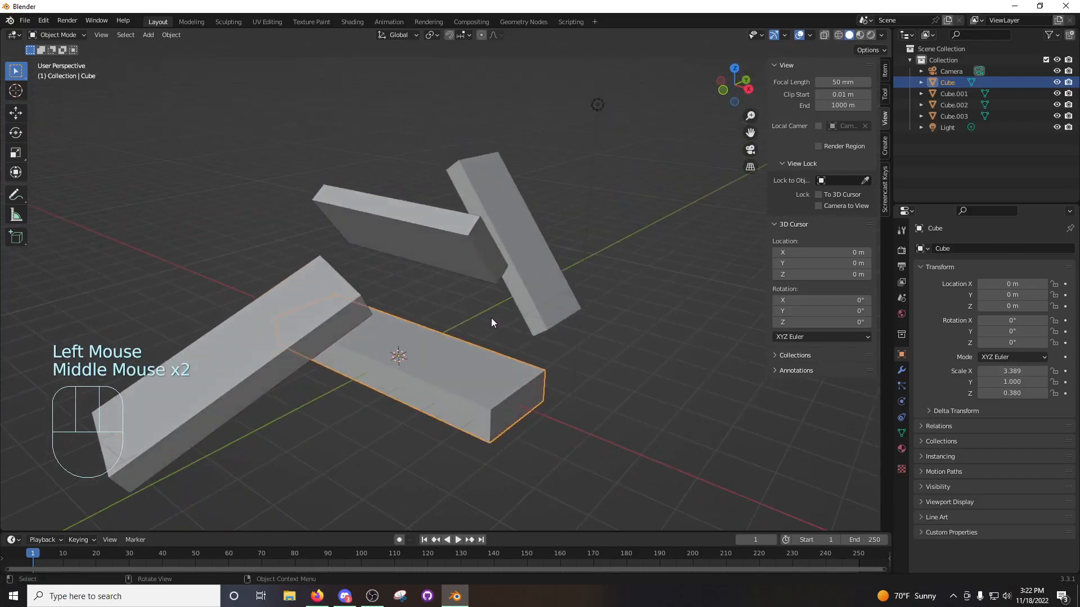
key(x)
key(shift+a)
mouse_move(491, 318)
click(539, 68)
middle_drag(532, 83, 411, 352)
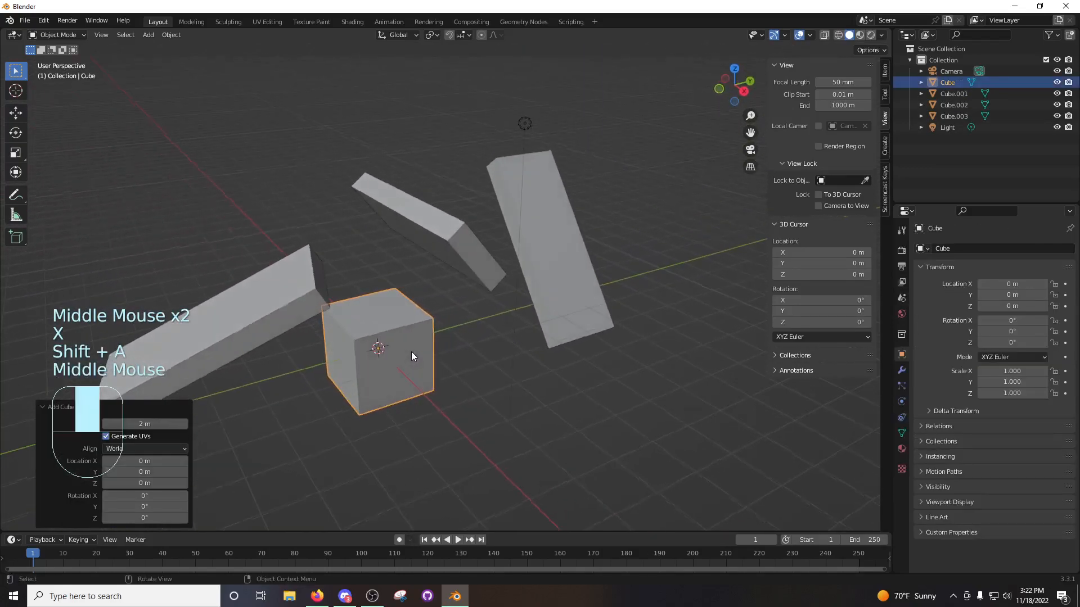
Show the Snap To options and try moving the cube in 1 m increments.
click(467, 35)
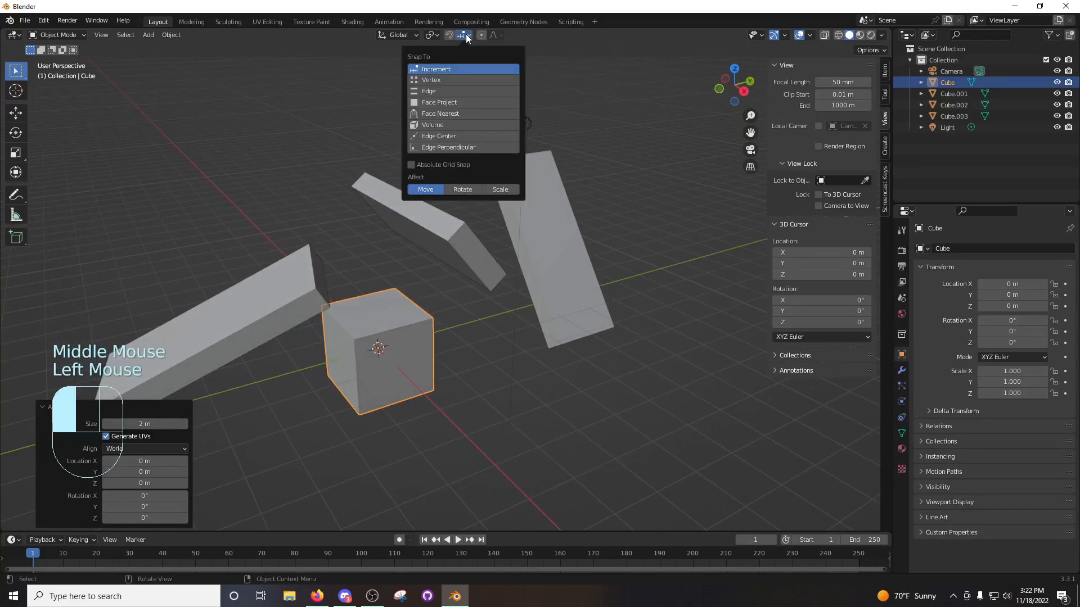
middle_drag(421, 204, 446, 292)
key(g)
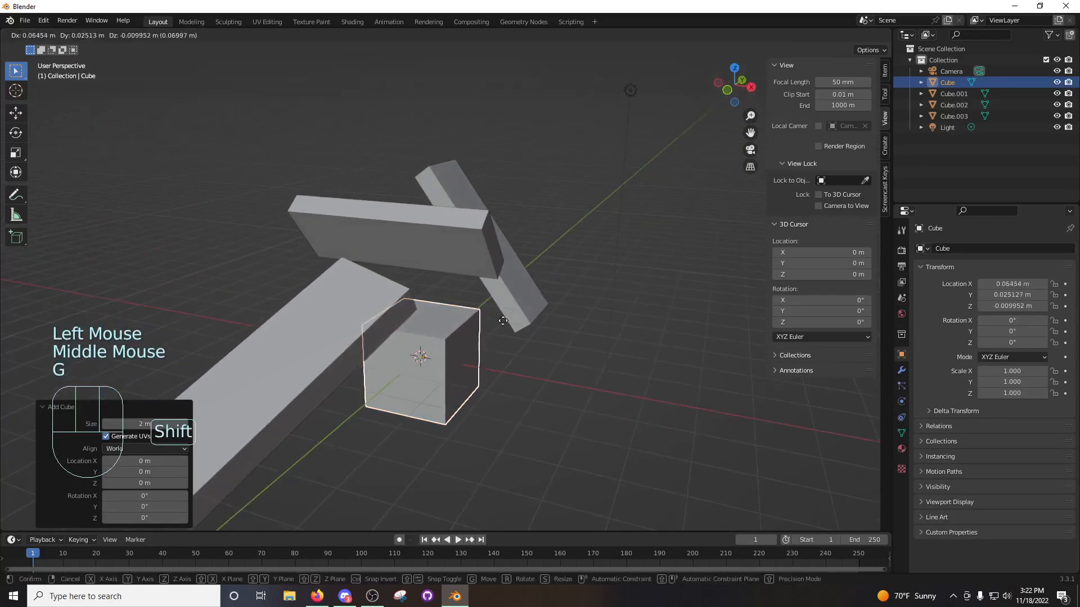
key(ctrl)
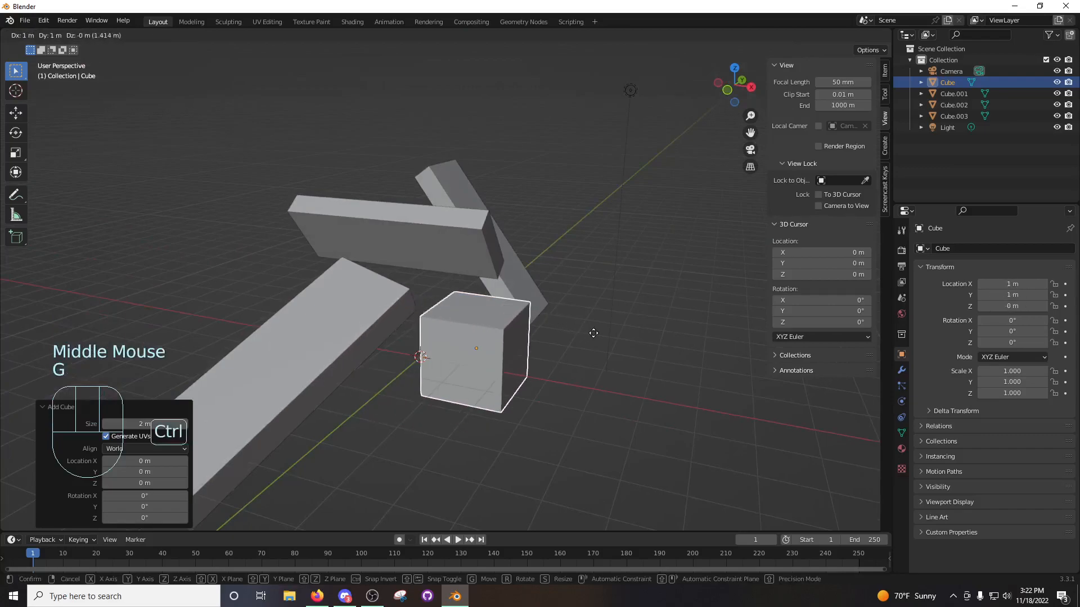
right_click(516, 321)
middle_drag(460, 312, 450, 360)
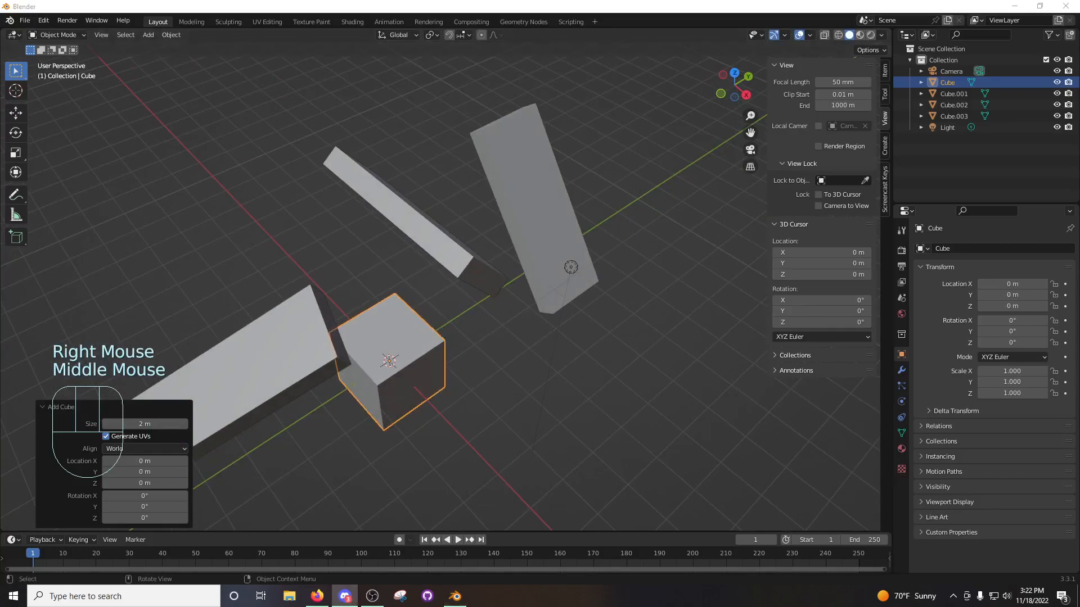
Try moving the cube freely, and by exactly 1 m along the global X axis.
scroll(428, 381, up, 1)
scroll(431, 394, down, 1)
middle_drag(462, 380, 491, 356)
scroll(458, 337, down, 1)
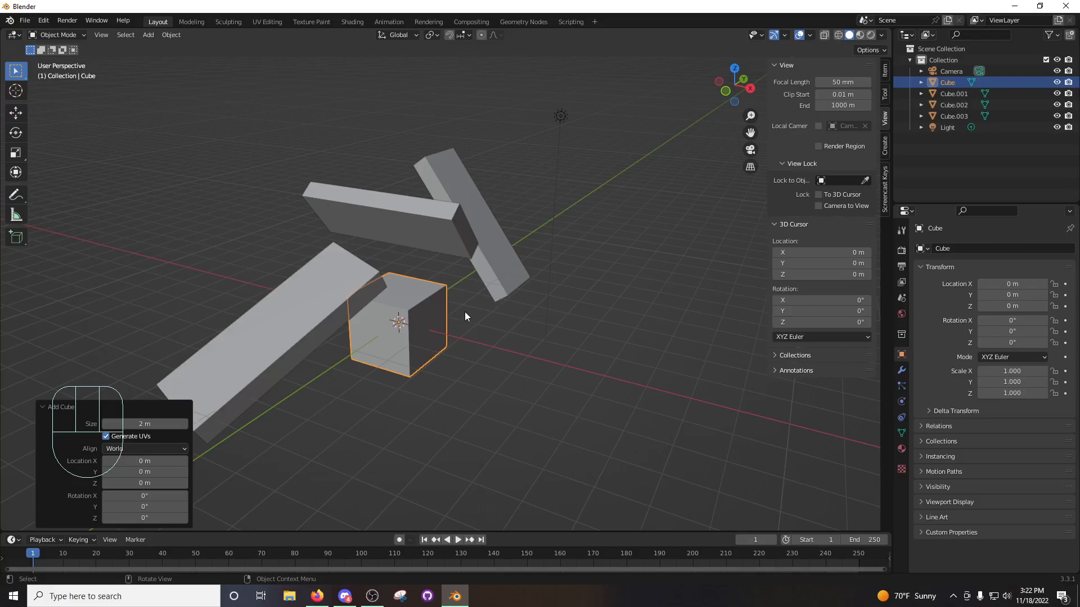
key(g)
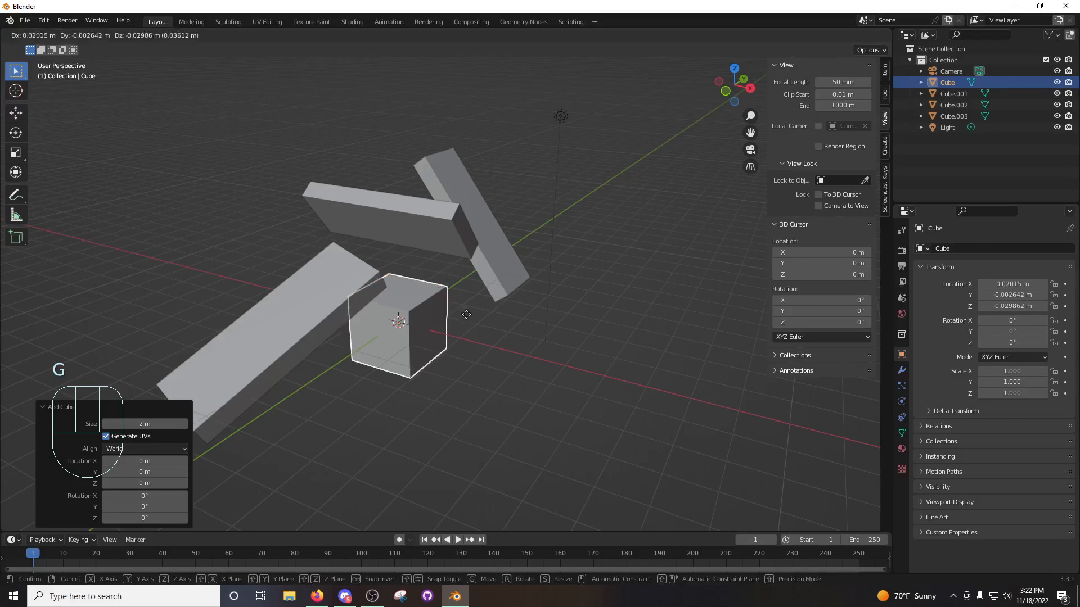
right_click(476, 310)
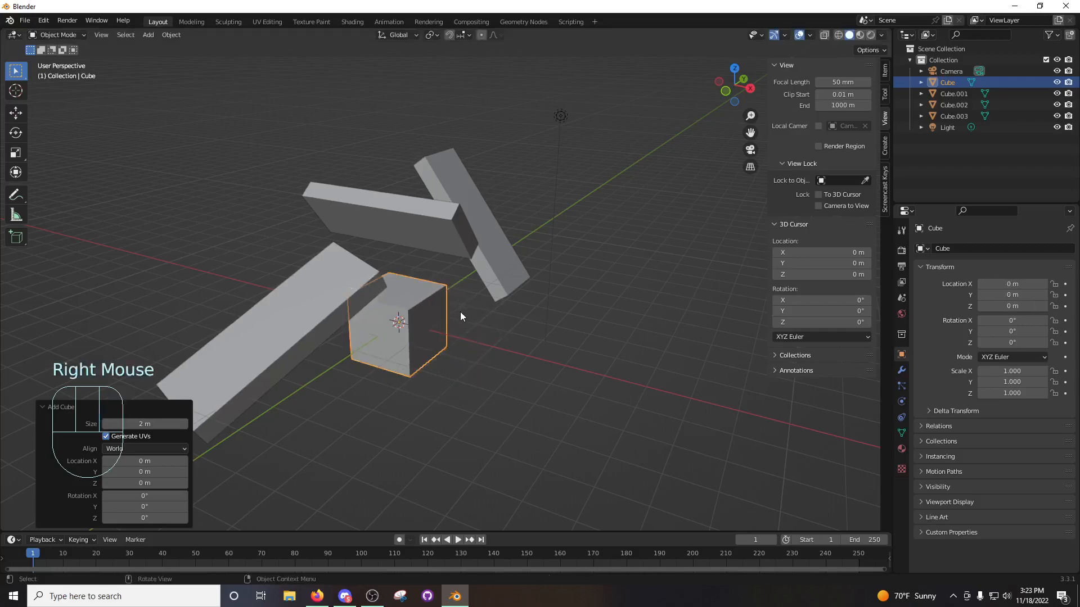
key(g)
key(x)
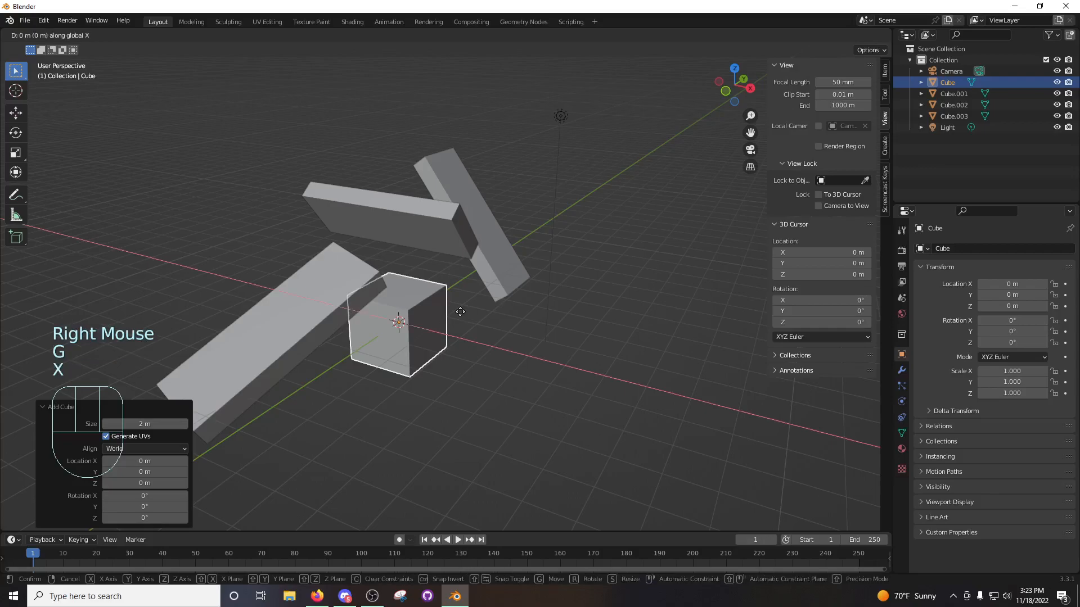
key(KP_1)
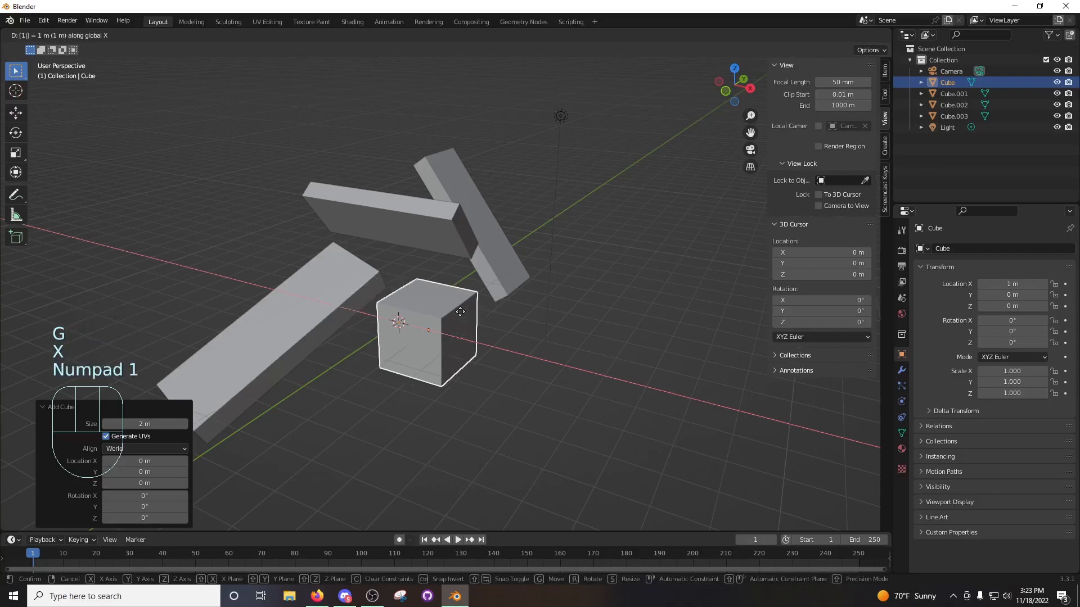
key(BackSpace)
right_click(460, 313)
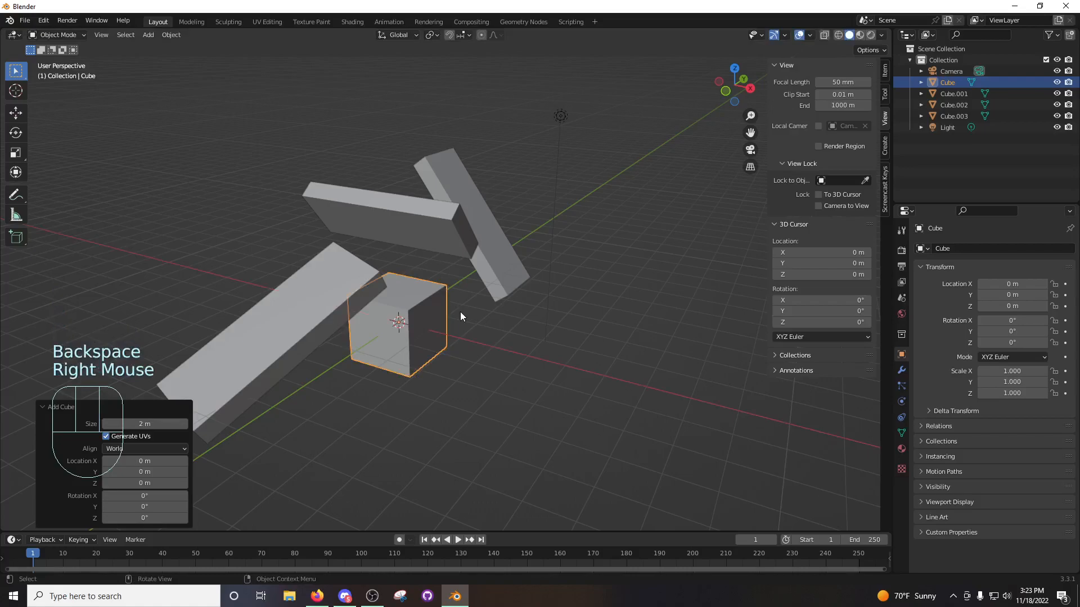
Move the cube 1 m along X using temporary increment snapping.
key(g)
key(ctrl)
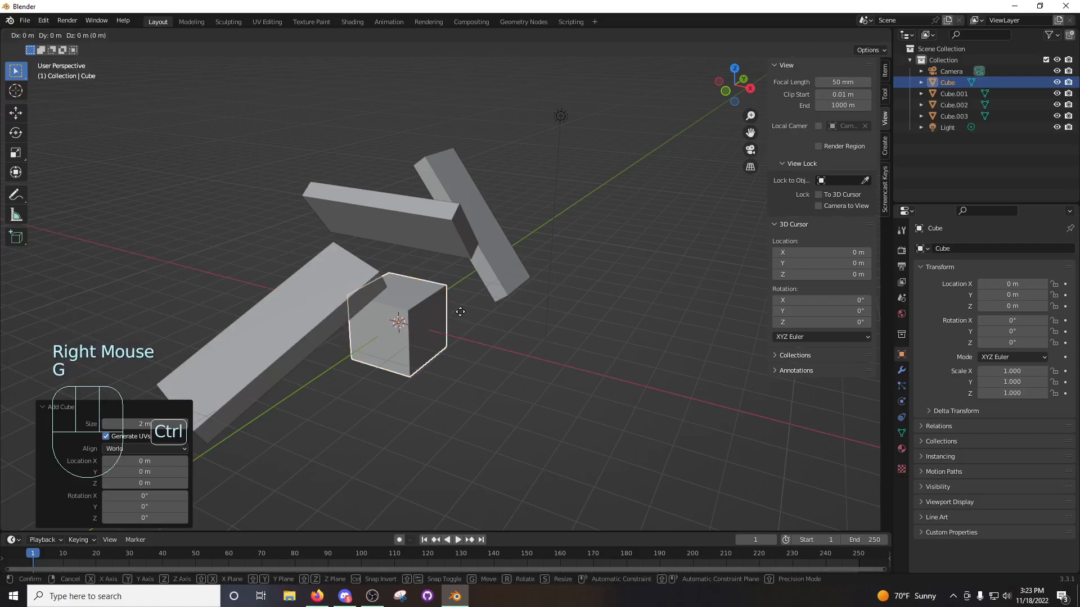
ctrl+click(488, 325)
middle_drag(487, 324, 589, 285)
middle_drag(495, 313, 447, 323)
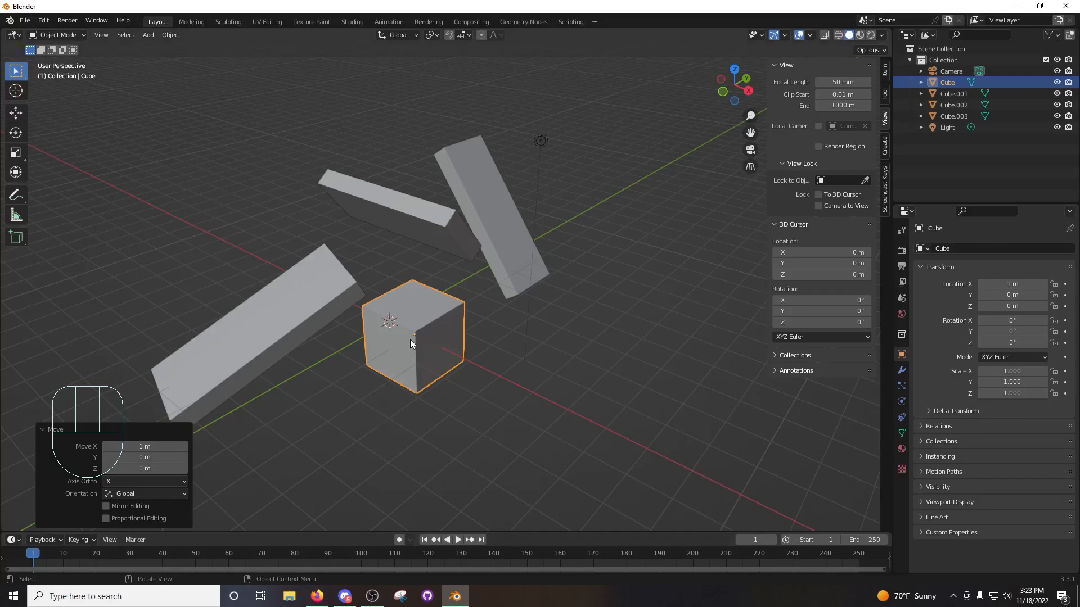
Reselect the cube and try moving it back 1 m along X with increment snapping.
click(420, 207)
middle_drag(447, 221, 469, 217)
click(603, 301)
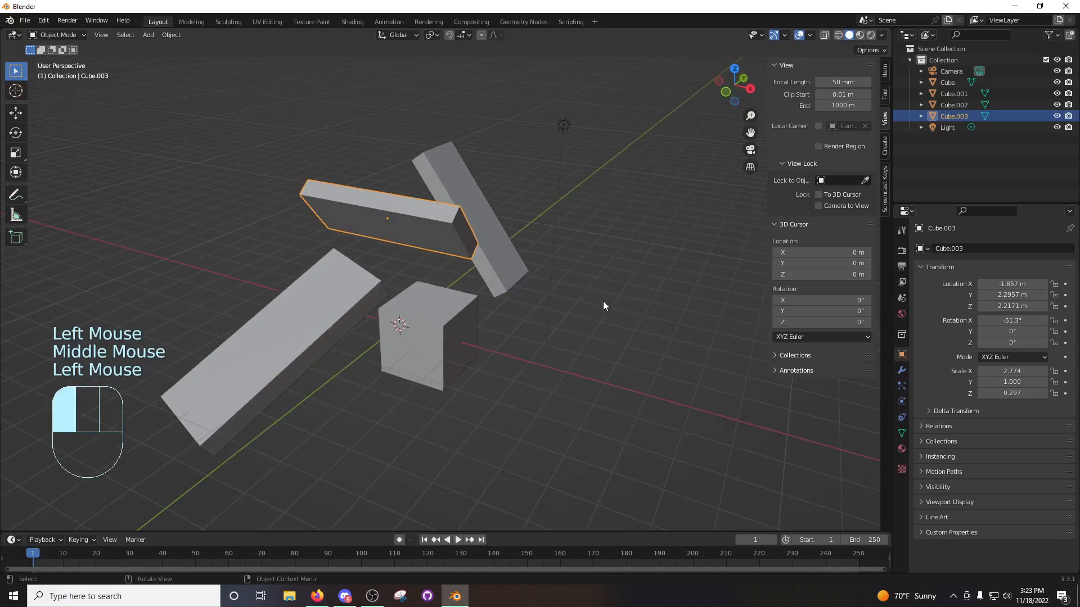
click(439, 346)
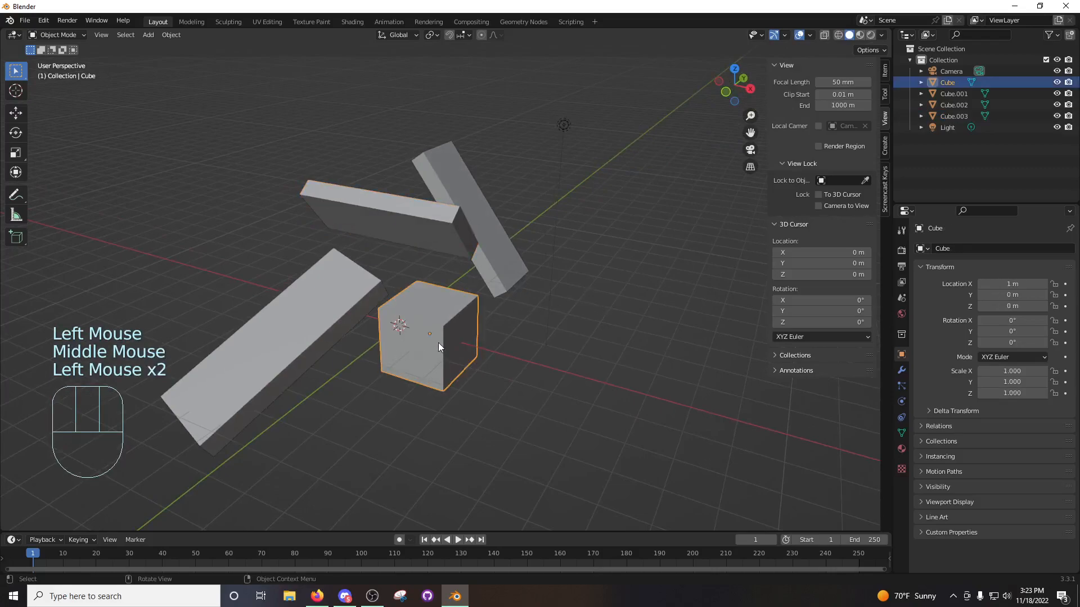
middle_drag(445, 339, 457, 344)
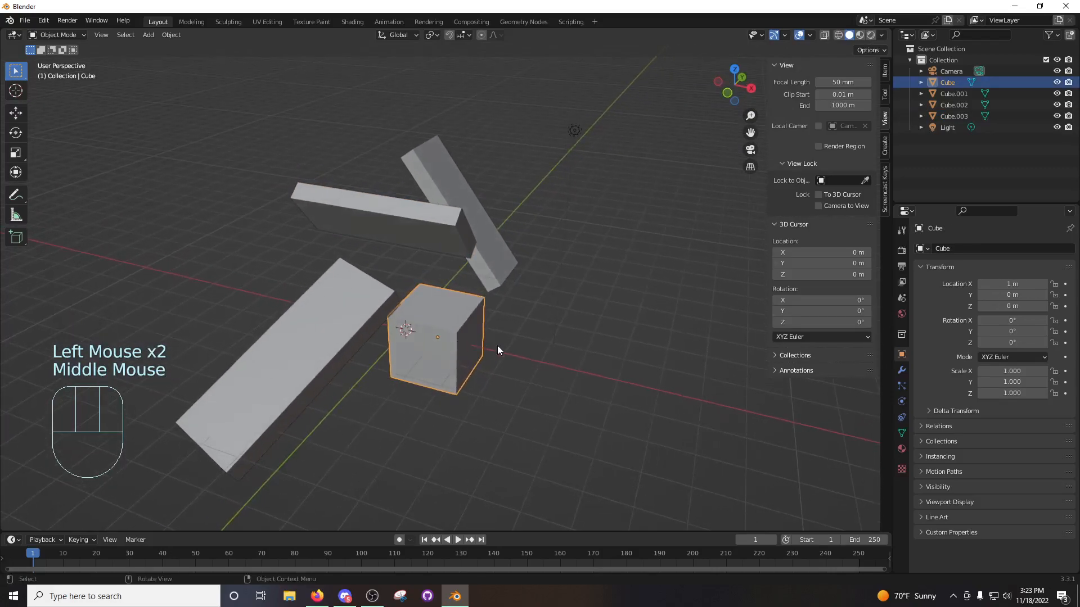
key(g)
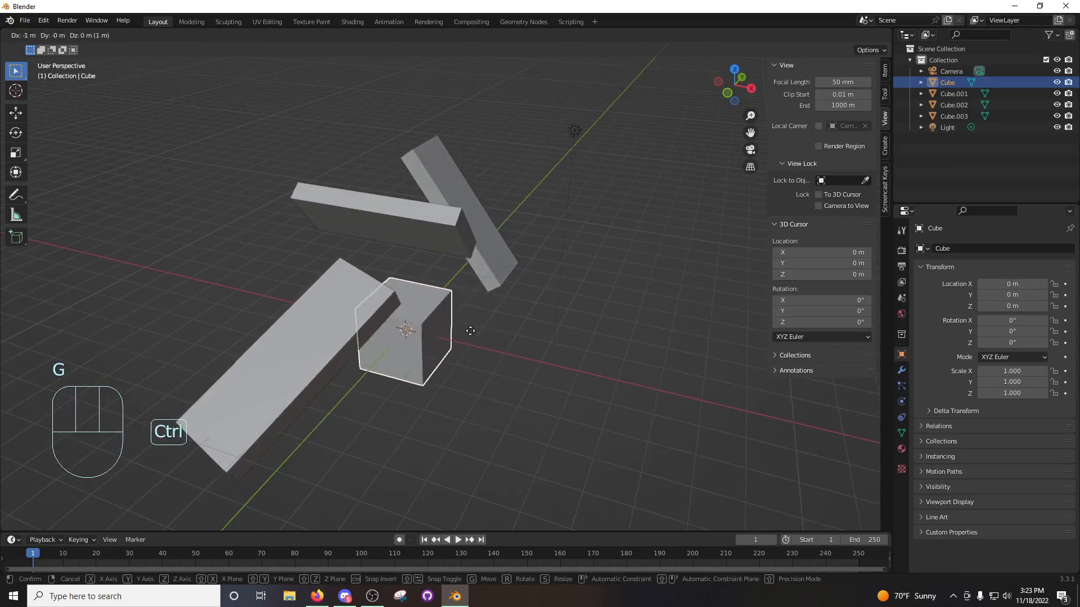
right_click(487, 336)
mouse_move(487, 337)
middle_down()
mouse_move(518, 352)
mouse_move(503, 342)
middle_up()
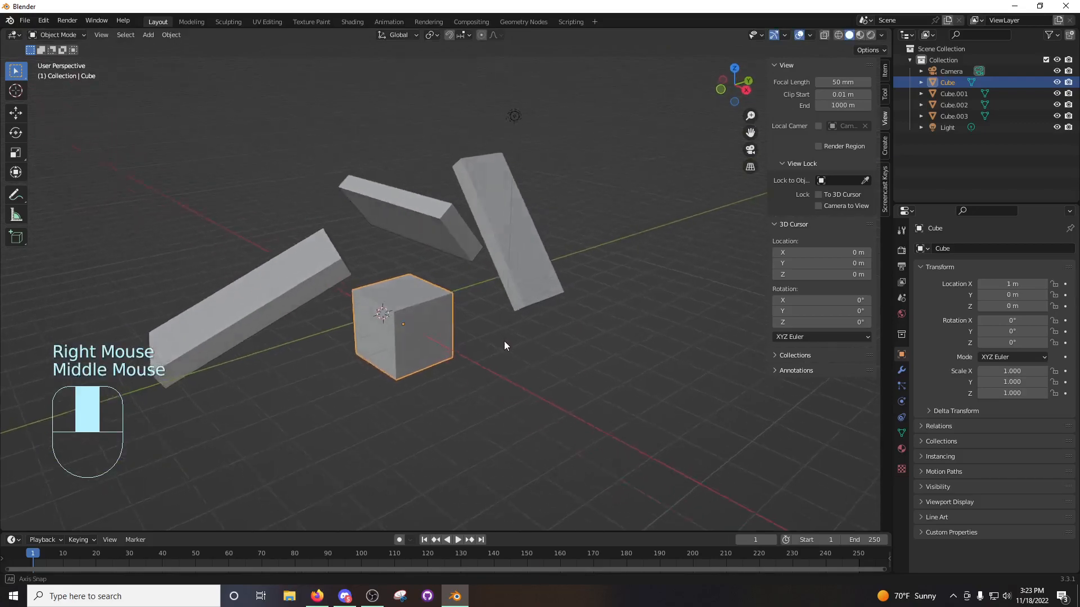
Move the low slanted block about 2 m along the negative X axis, away from the cube.
click(295, 291)
middle_drag(295, 291, 490, 316)
key(g)
key(x)
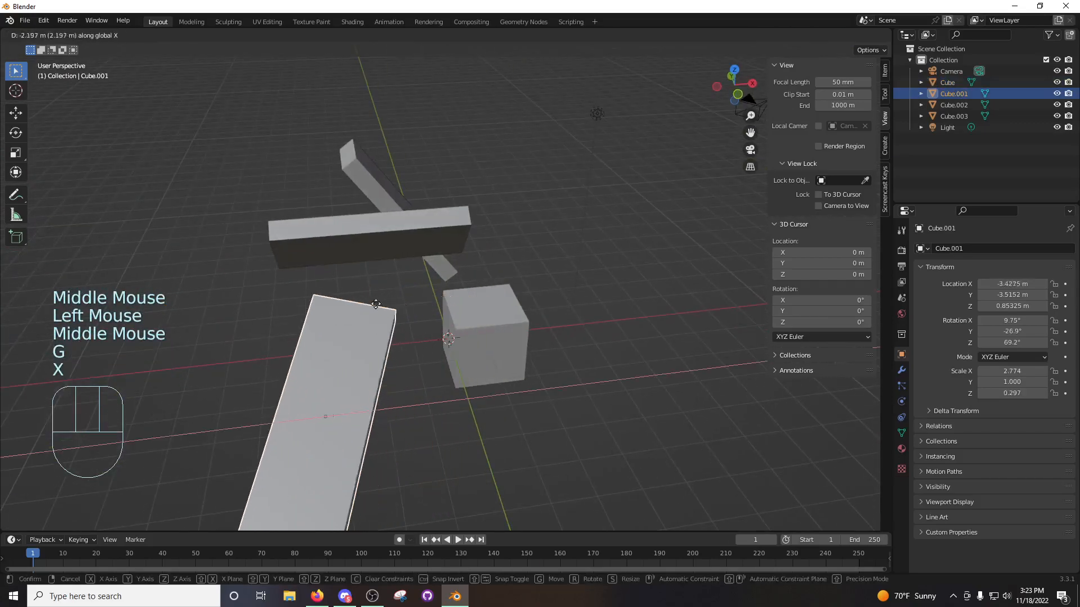
click(385, 305)
middle_drag(554, 329, 495, 313)
Move the other two tilted blocks along the X axis to clear the space around the cube.
click(461, 238)
middle_drag(460, 237, 451, 211)
key(g)
key(x)
click(336, 222)
click(413, 201)
key(g)
key(x)
click(571, 157)
middle_drag(571, 157, 543, 224)
Select the cube and move it -1 m along X with temporary increment snapping.
click(423, 209)
click(414, 329)
middle_drag(414, 329, 514, 292)
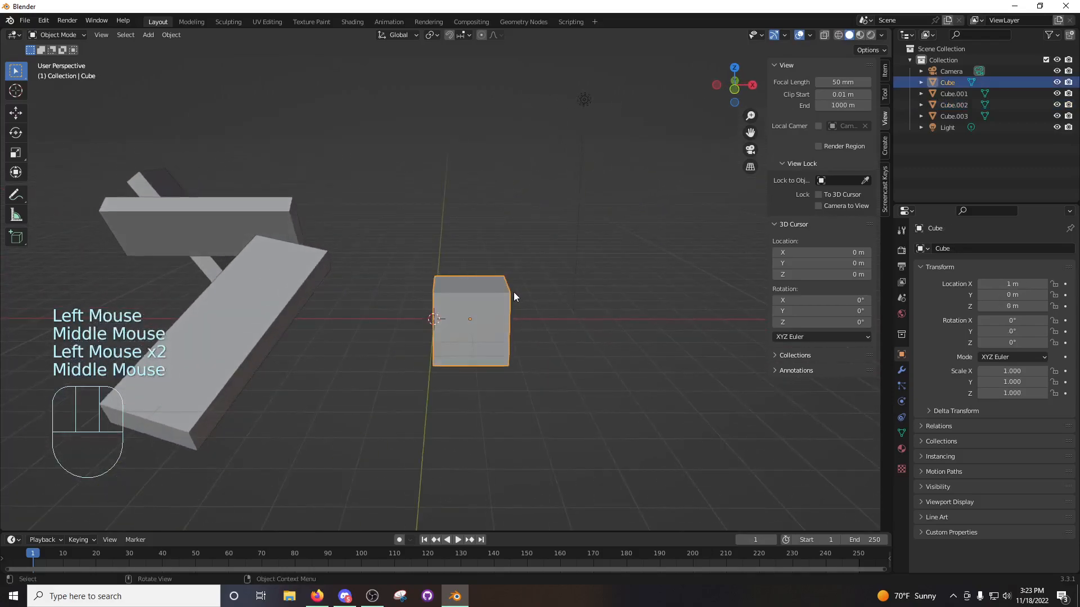
key(g)
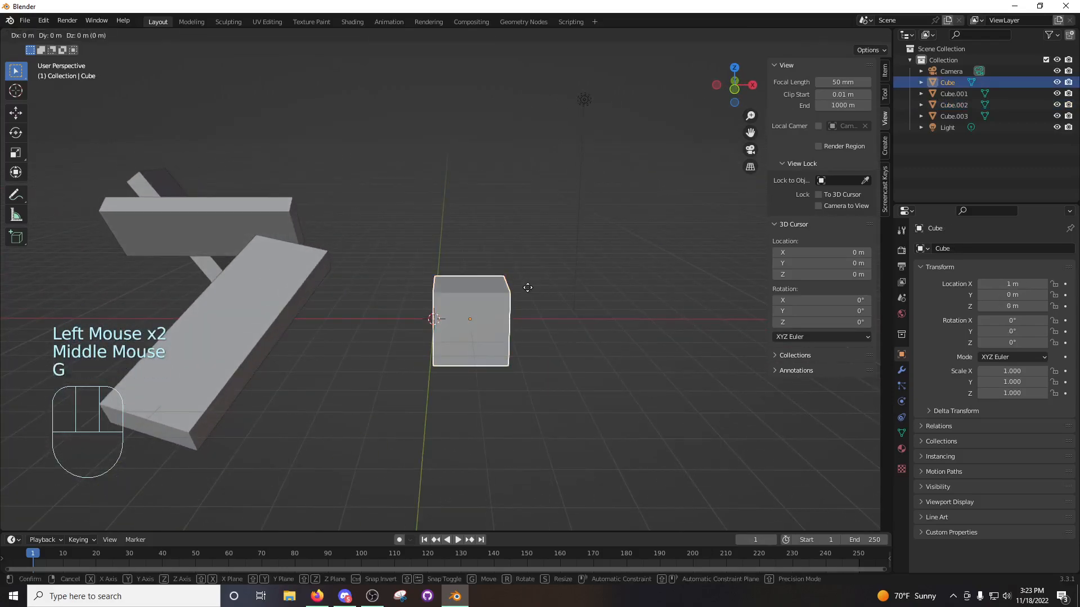
key(x)
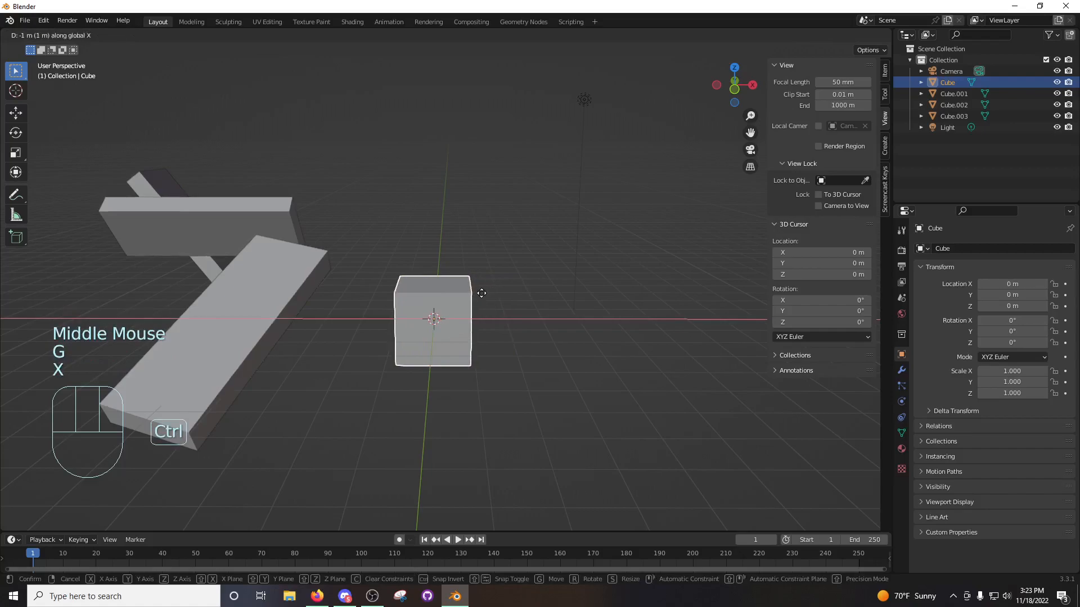
ctrl+click(483, 292)
Enter Edit Mode on the cube and select several of its corner vertices one at a time.
middle_drag(512, 295, 505, 319)
scroll(375, 302, up, 2)
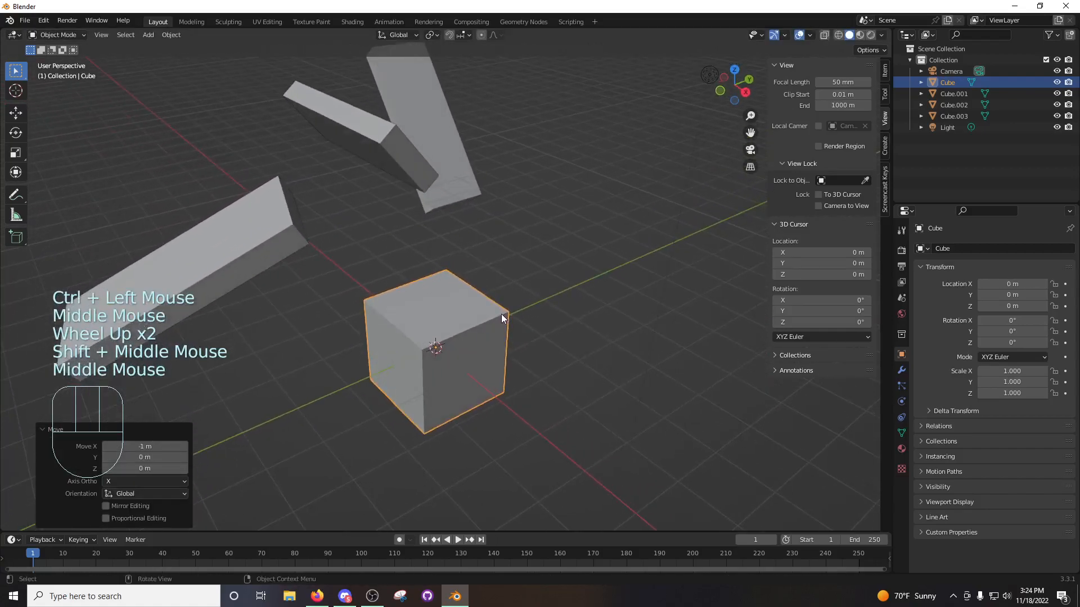
key(Tab)
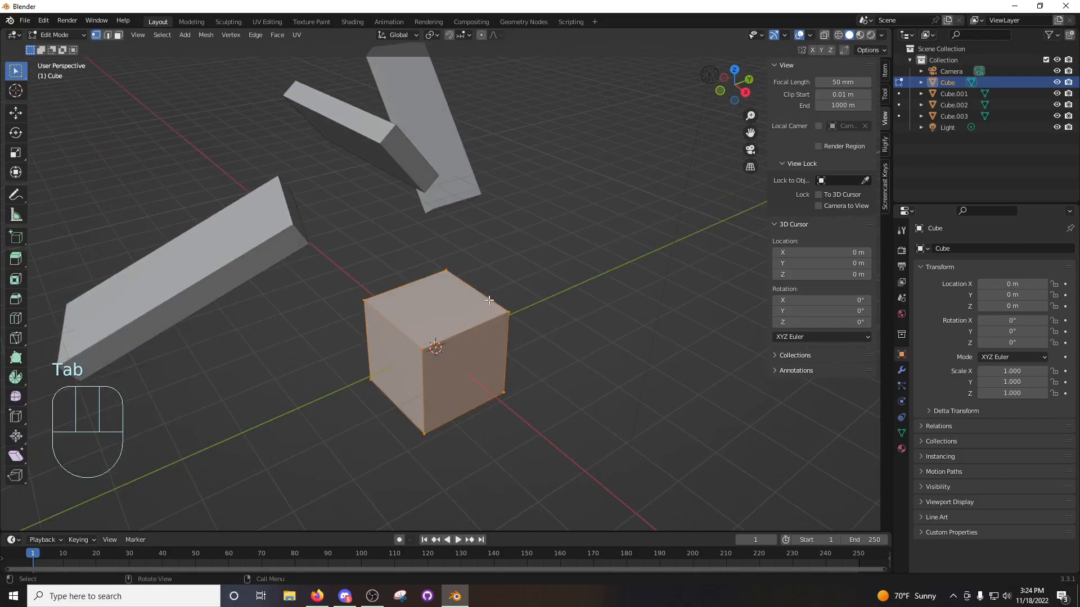
middle_drag(505, 282, 382, 289)
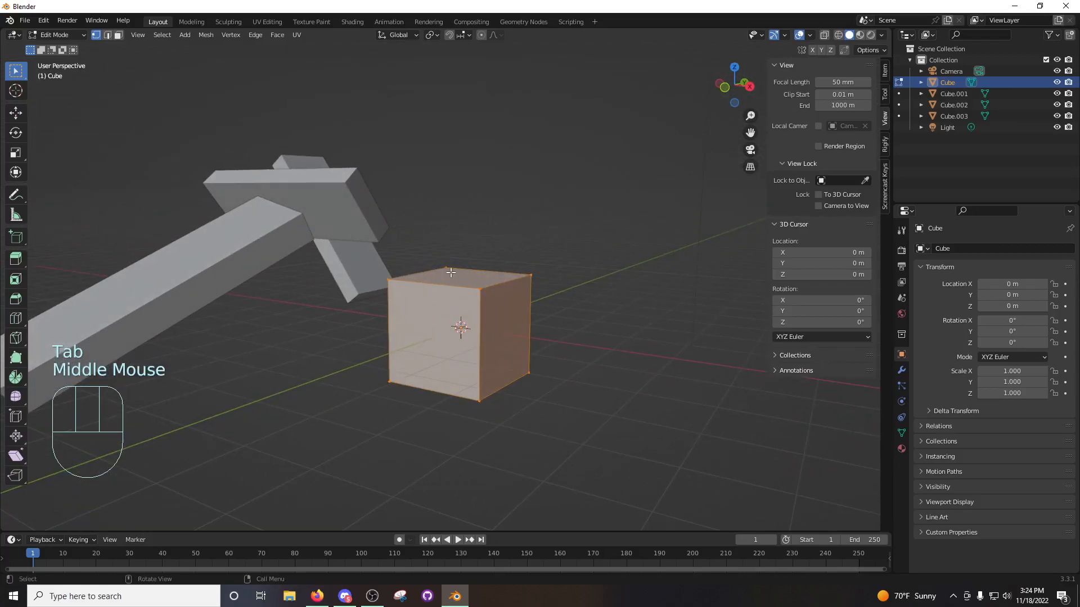
click(534, 271)
click(568, 236)
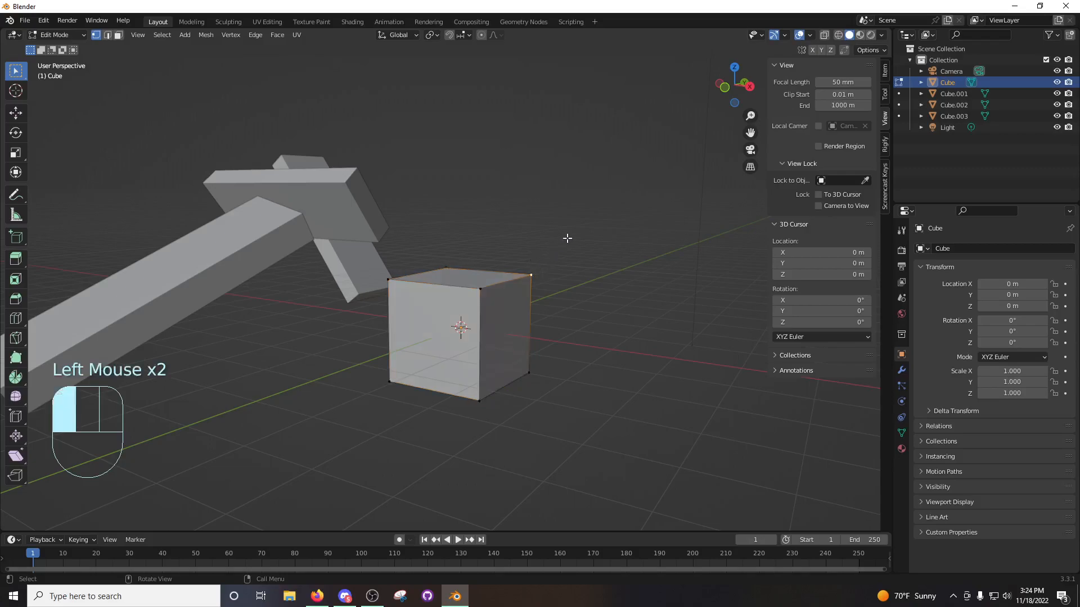
click(479, 289)
click(389, 280)
click(391, 383)
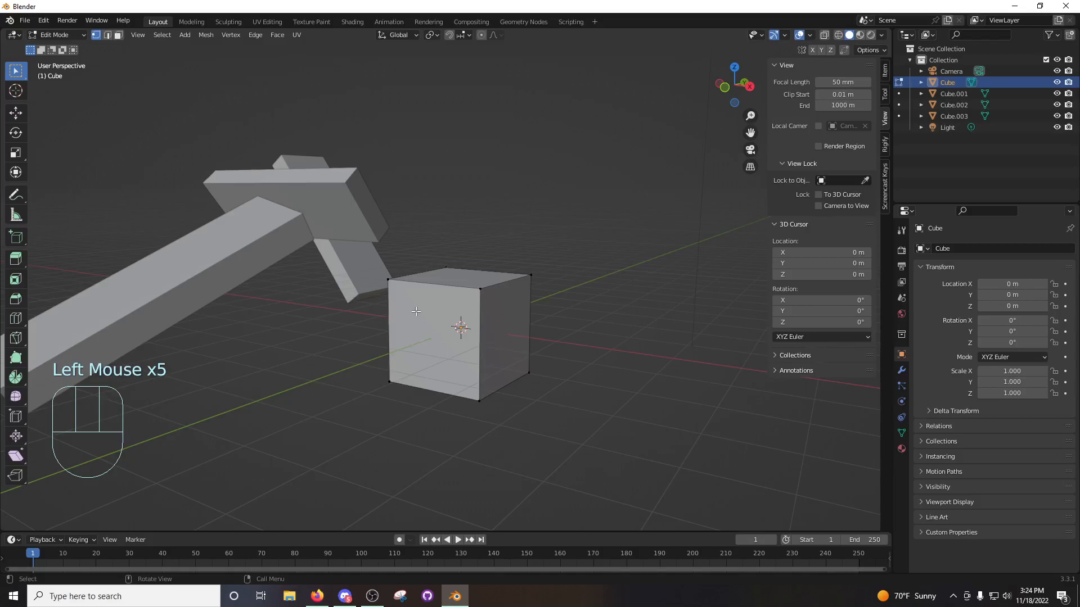
click(481, 289)
click(389, 282)
click(445, 262)
Try selecting the surrounding tilted blocks while still editing the cube's mesh.
click(461, 232)
click(363, 186)
middle_drag(349, 188, 315, 180)
click(273, 169)
click(221, 232)
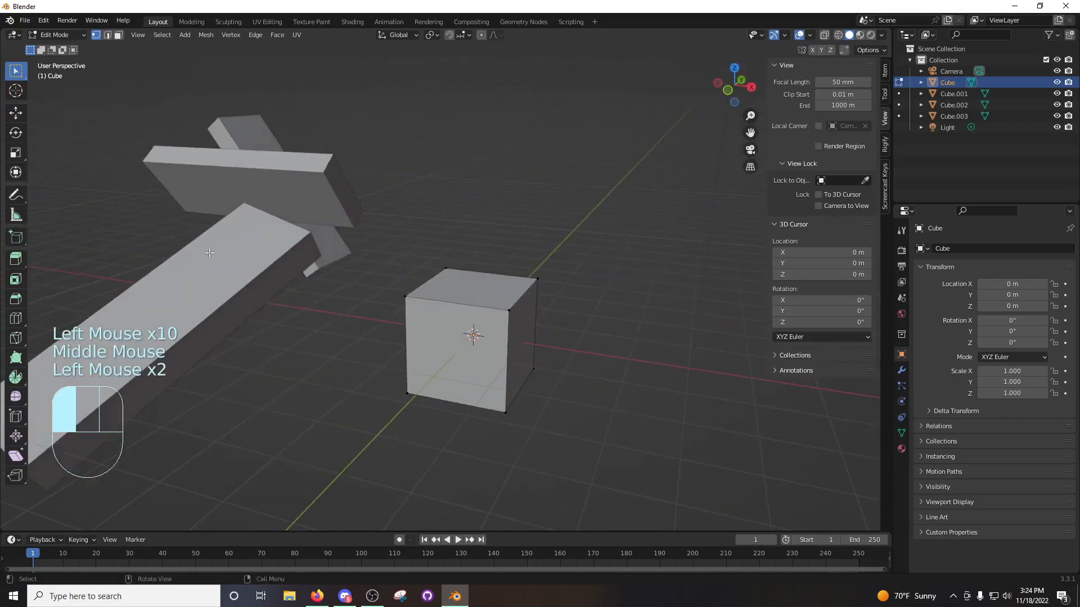
click(250, 136)
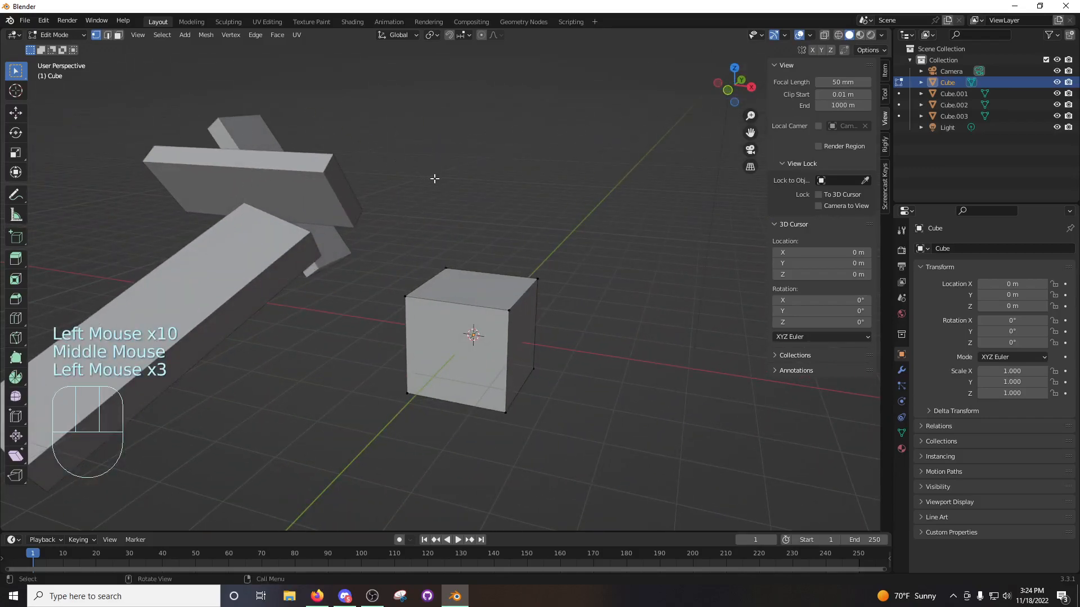
Move one upper corner vertex freehand by about 0.36 m in X, 0.77 m in Y and 1.47 m in Z.
middle_drag(579, 236, 550, 237)
click(510, 293)
middle_drag(510, 293, 557, 296)
click(568, 302)
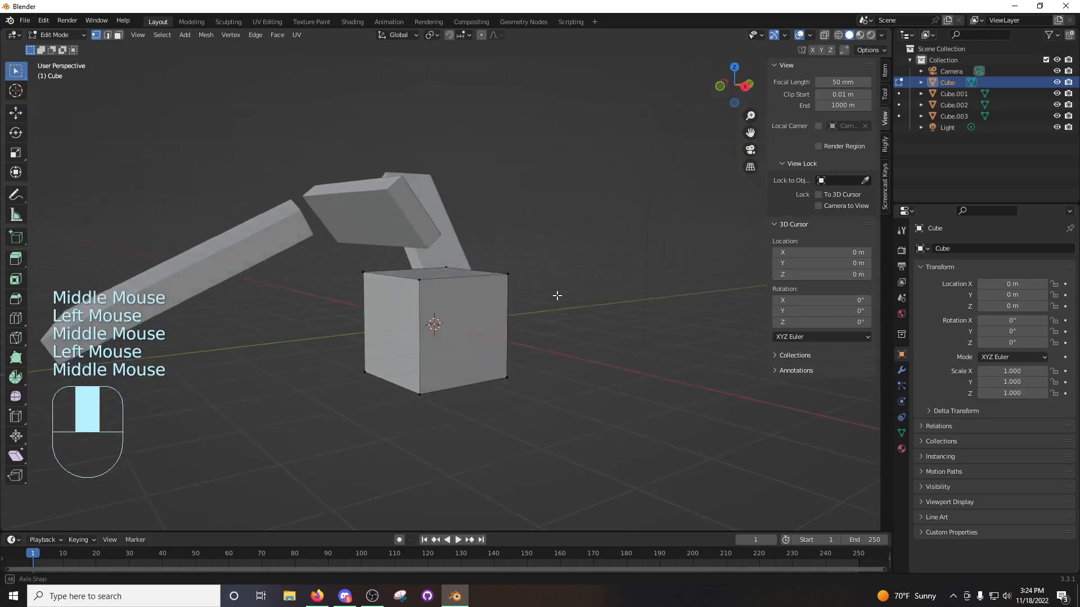
click(507, 275)
key(g)
click(553, 197)
Pull two more upper corner vertices inward to deform the cube, and return to Object Mode.
middle_drag(553, 197, 427, 263)
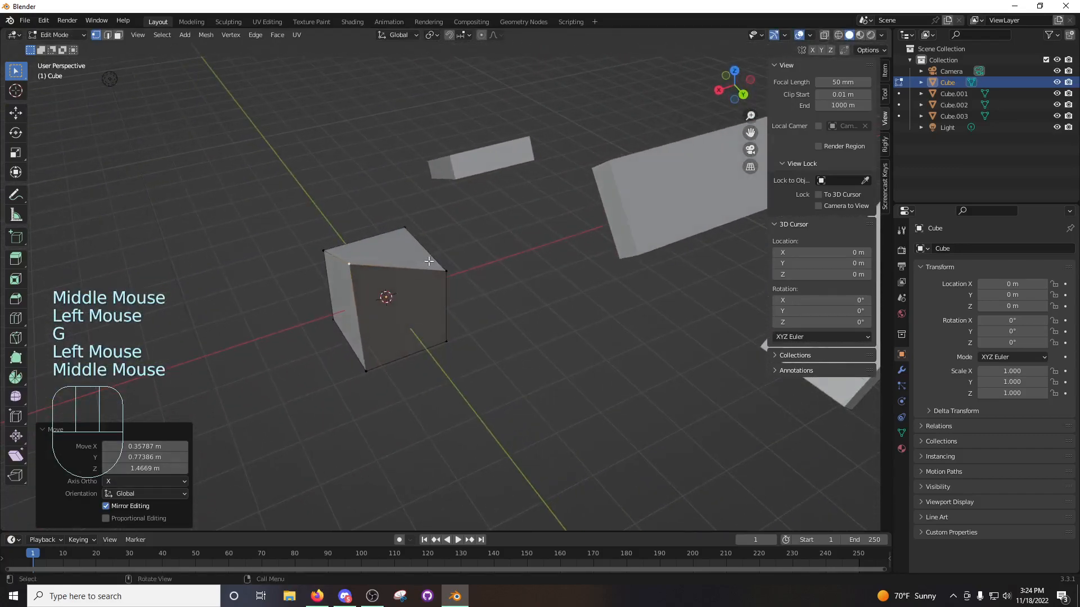
click(448, 269)
key(g)
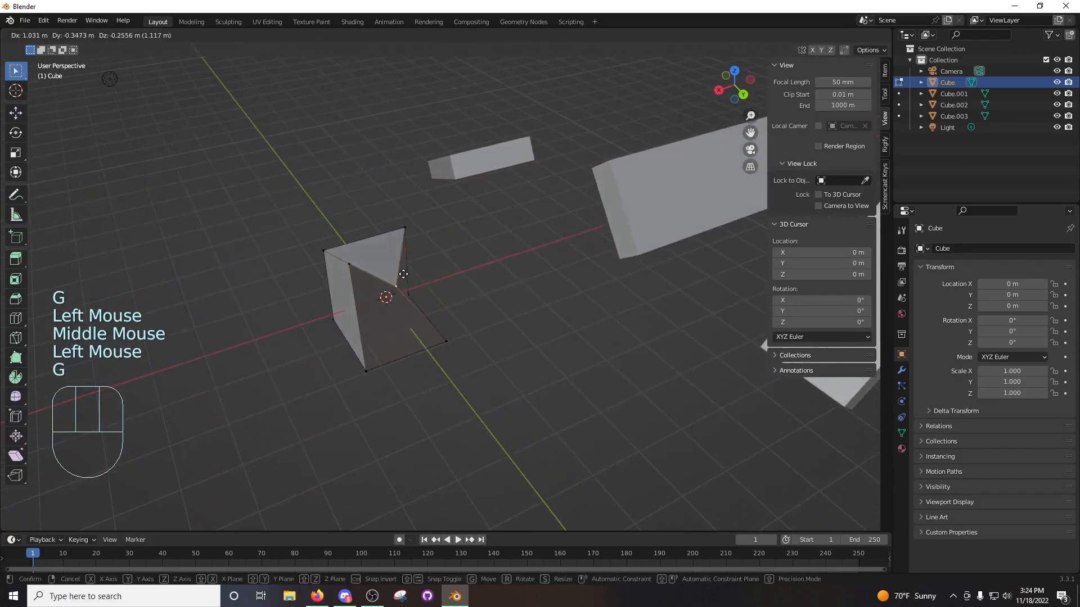
click(403, 273)
middle_drag(403, 274, 384, 336)
click(560, 303)
key(g)
click(608, 305)
key(Tab)
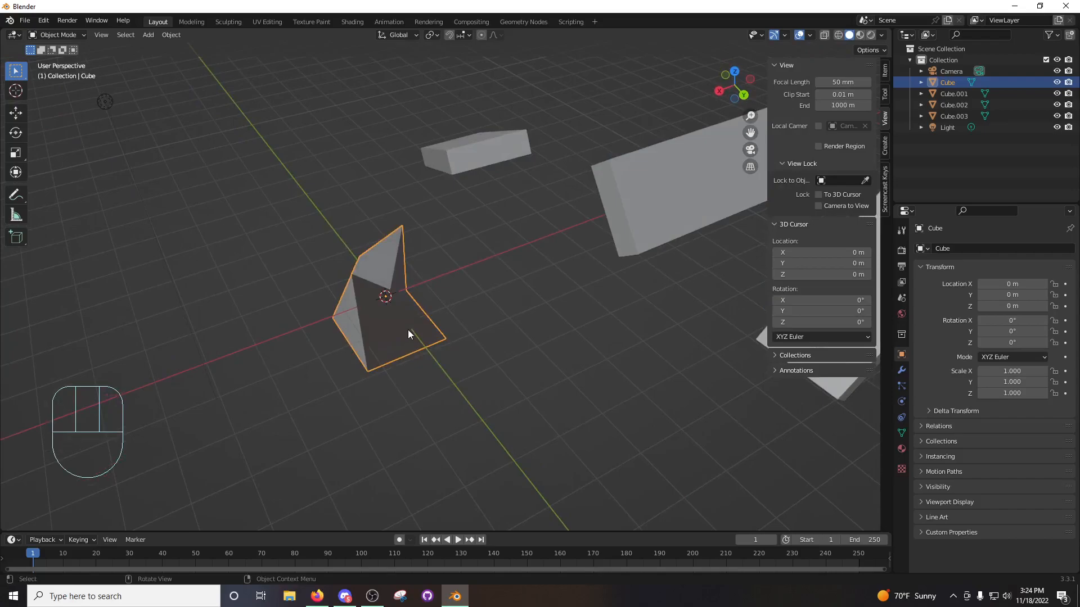
Re-enter Edit Mode and move the two pulled-in upper vertices back out toward their cube corners.
middle_drag(401, 333, 554, 303)
key(Tab)
click(394, 273)
key(g)
click(507, 264)
click(555, 305)
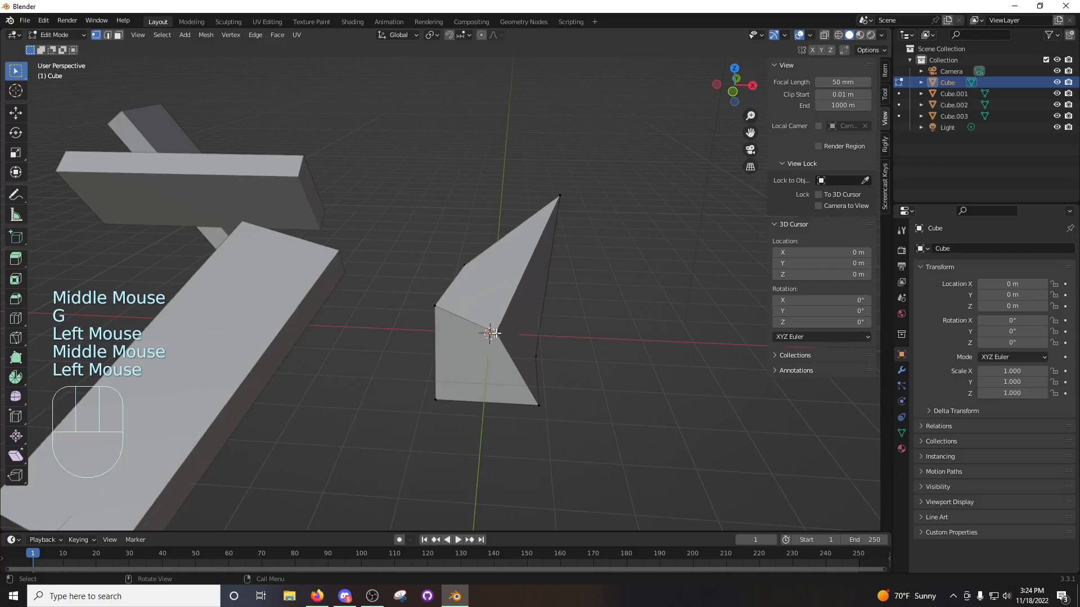
key(g)
click(558, 312)
Move the raised vertex by about 0.18 m in X, -0.69 m in Y and -1.78 m in Z, and deselect it.
click(562, 203)
key(g)
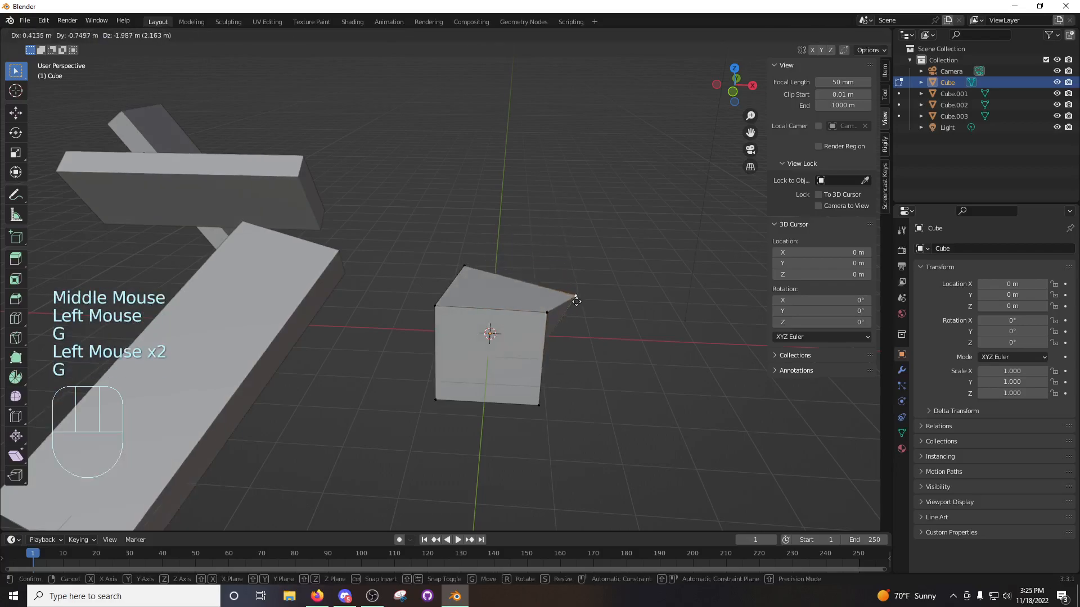
click(568, 290)
middle_drag(630, 281, 478, 282)
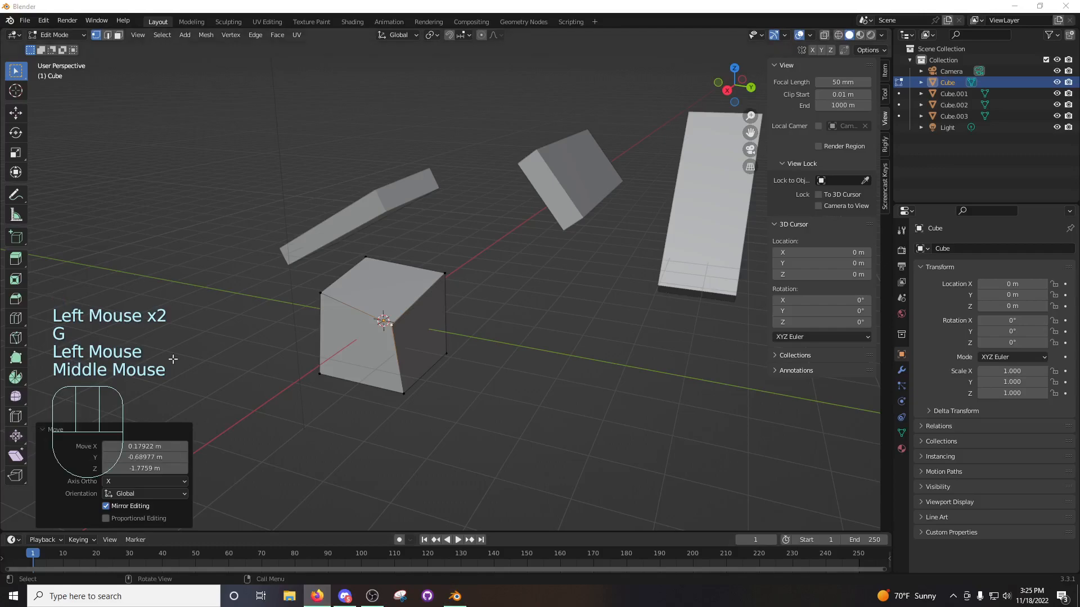
middle_drag(427, 348, 489, 329)
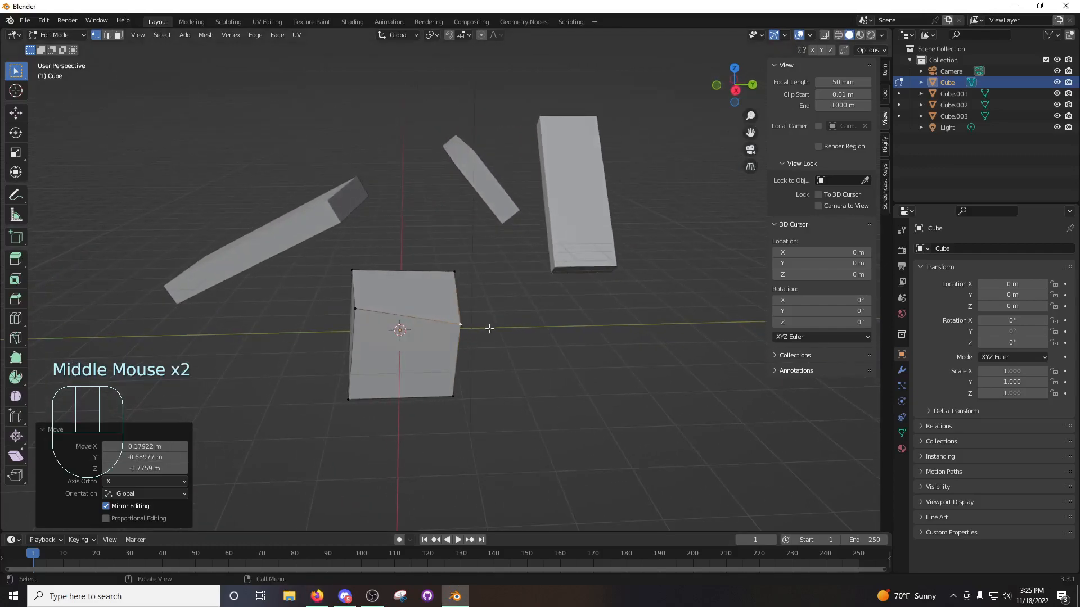
click(537, 290)
middle_drag(485, 354, 513, 353)
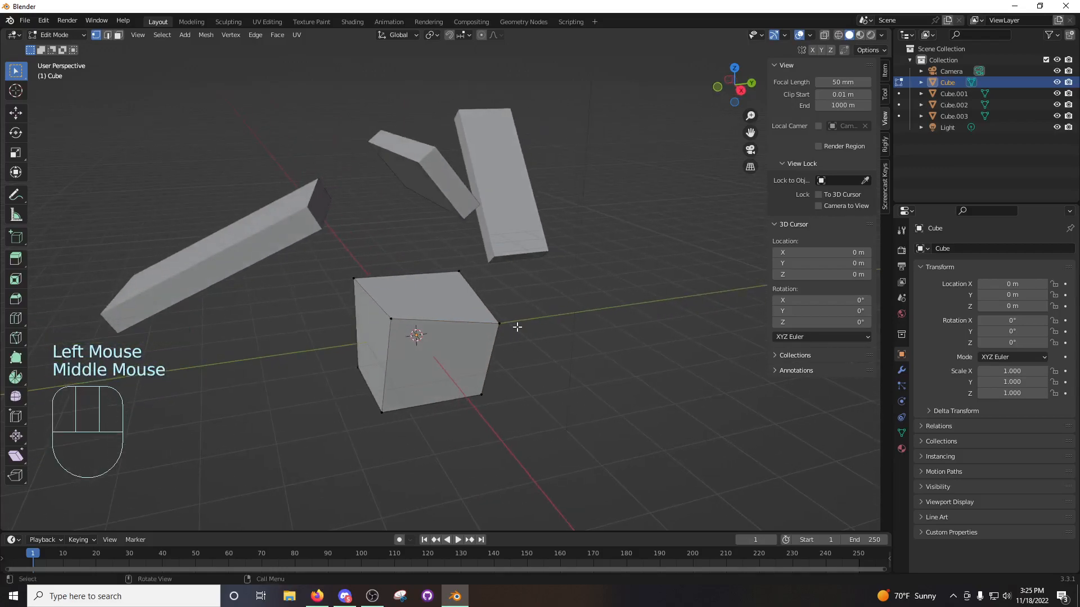
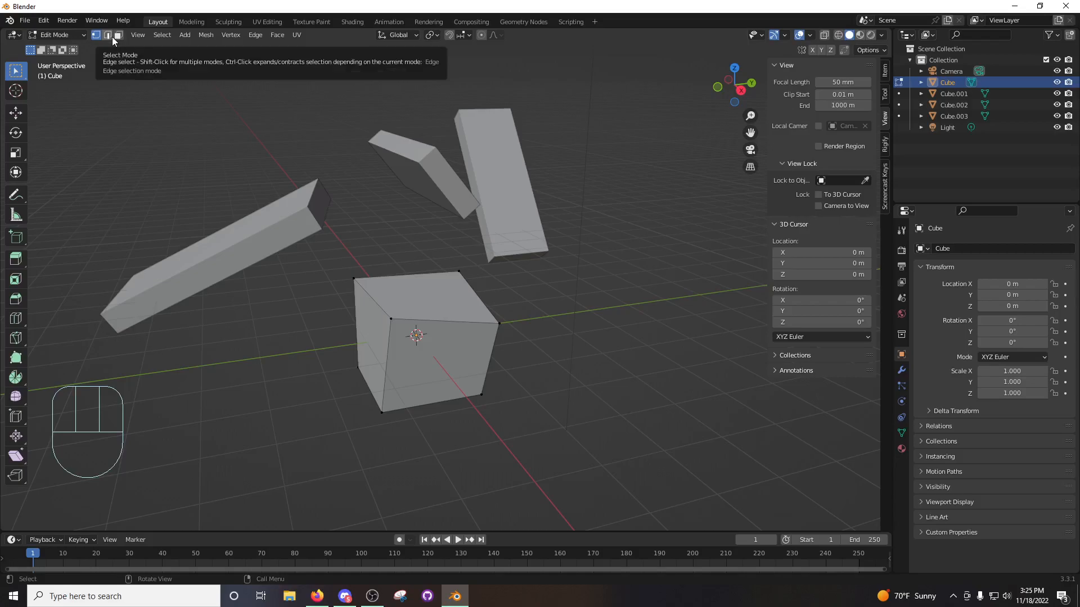
Switch to edge selection and move the upper front edge about 0.59 m in X, 0.45 m in Y and -0.47 m in Z.
click(108, 35)
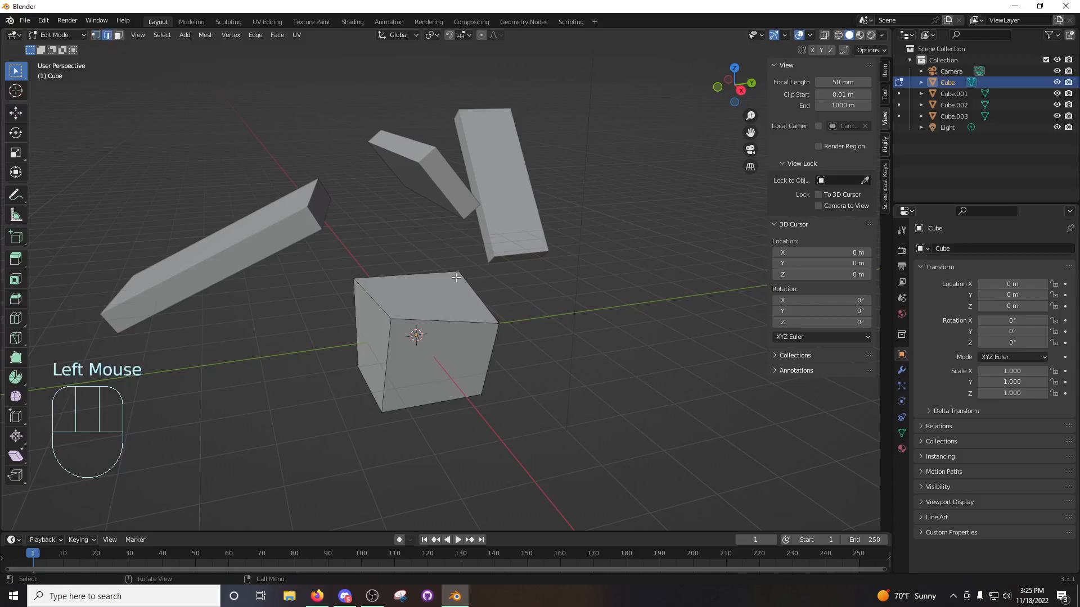
click(447, 325)
middle_drag(447, 326, 442, 340)
key(g)
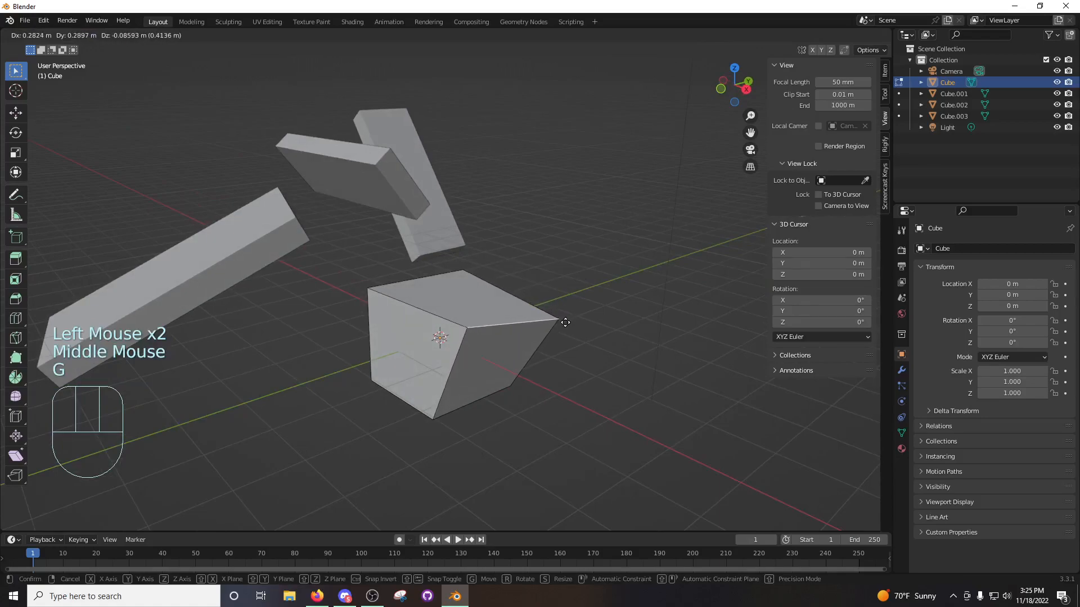
click(608, 332)
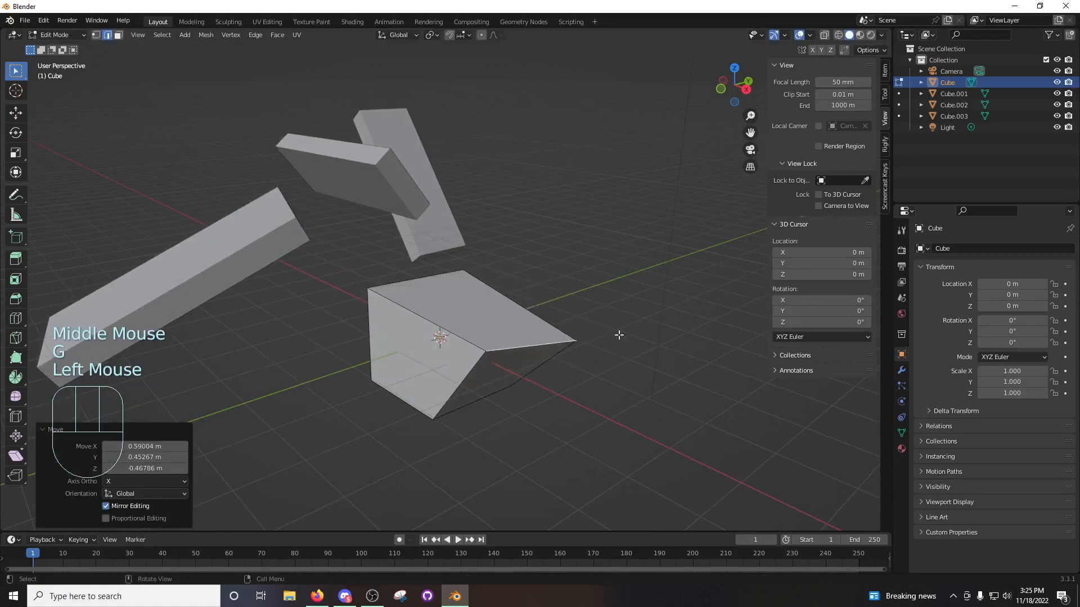
Scale the moved front edge freehand to change its length.
middle_drag(609, 331, 582, 324)
key(s)
click(506, 325)
Rotate the upper edges of the deformed cube freehand, turning the last one about 12.9° around the view axis.
middle_drag(506, 325, 532, 312)
click(395, 292)
key(r)
click(442, 291)
click(533, 311)
key(r)
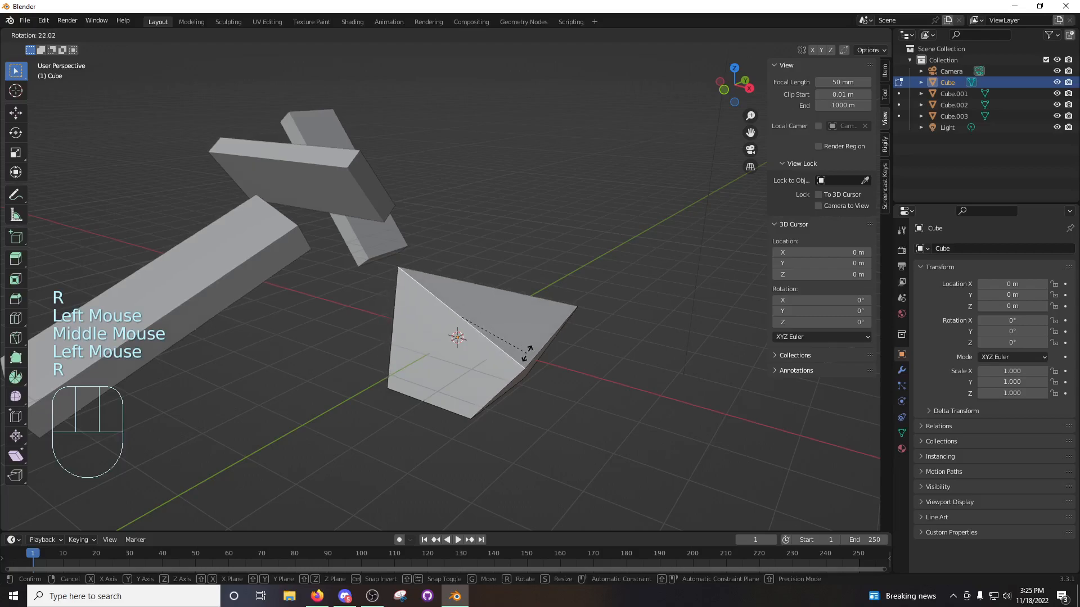
click(530, 336)
Switch to face selection and select an angled side face of the deformed cube.
middle_drag(531, 337, 293, 197)
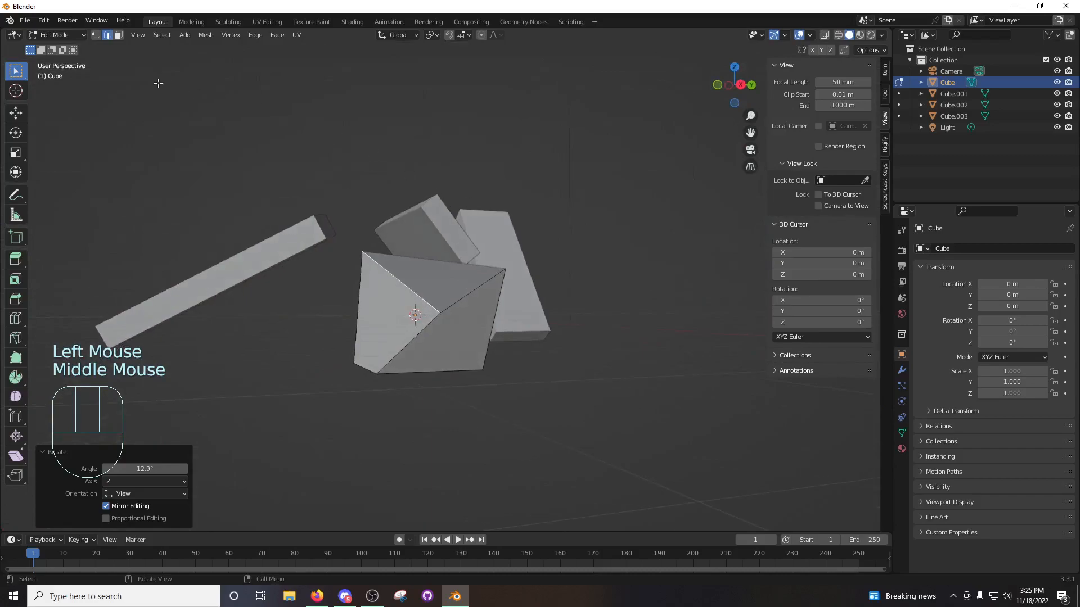
click(119, 35)
middle_drag(457, 213, 383, 276)
click(503, 270)
key(e)
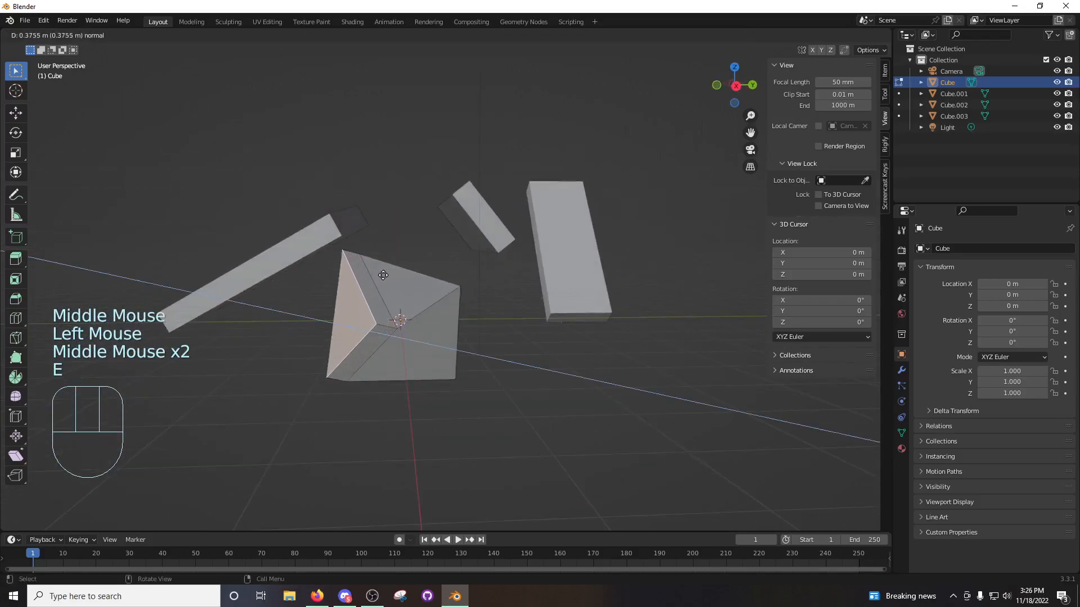
ctrl+right_click(383, 276)
key(ctrl+z)
middle_drag(337, 272, 309, 270)
key(g)
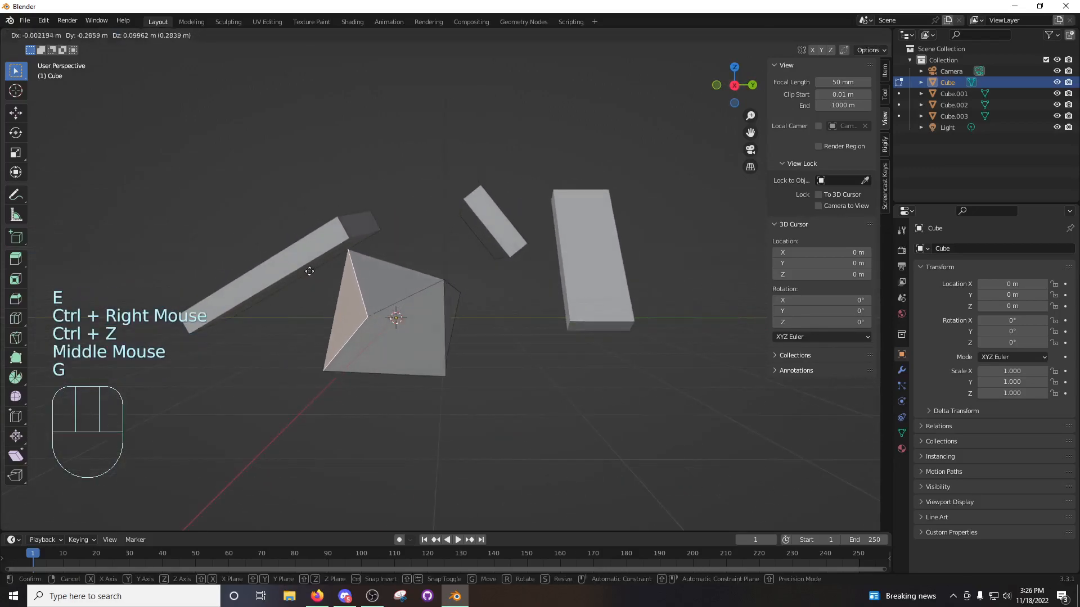
right_click(315, 281)
Move the front face freehand, and reposition the adjacent side face.
click(393, 337)
key(g)
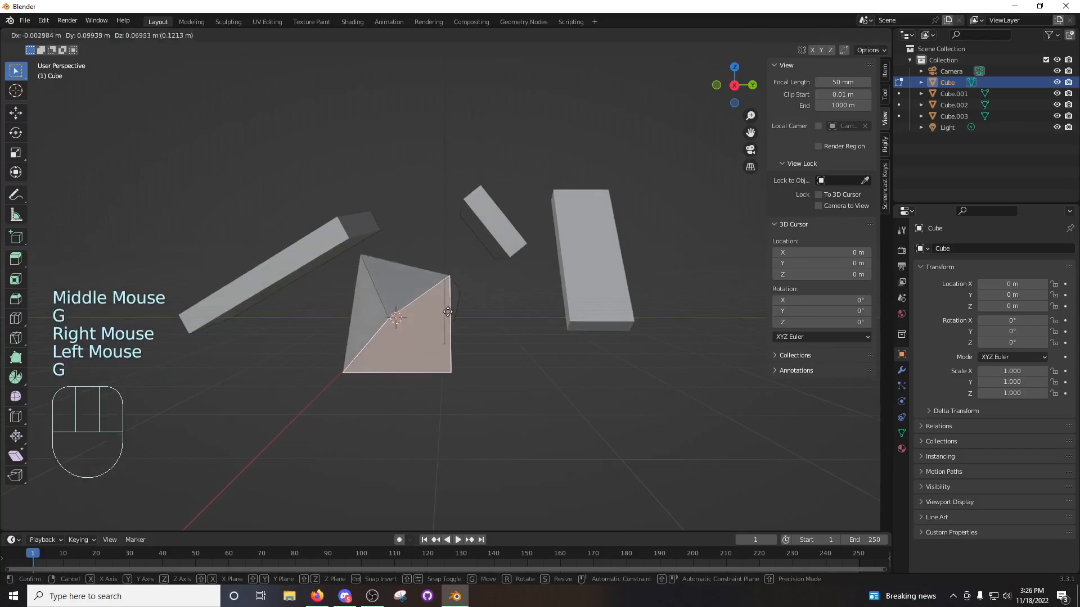
click(451, 341)
middle_drag(451, 342, 481, 323)
click(481, 322)
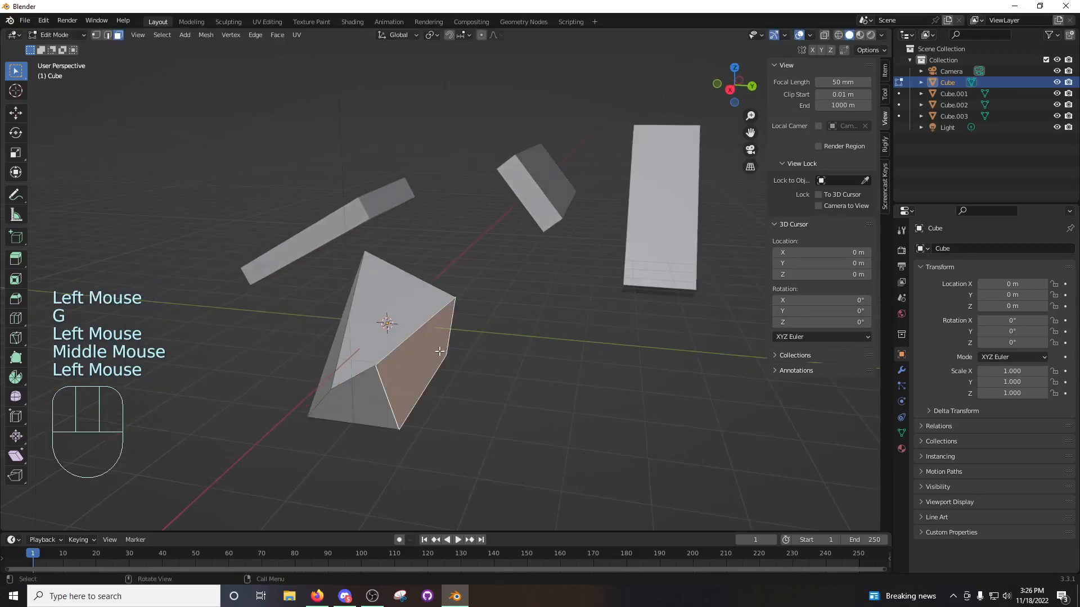
key(g)
click(482, 322)
Move the front face by about -0.33 m in X, 0.30 m in Y and 0.83 m in Z.
double_click(388, 337)
key(g)
click(382, 332)
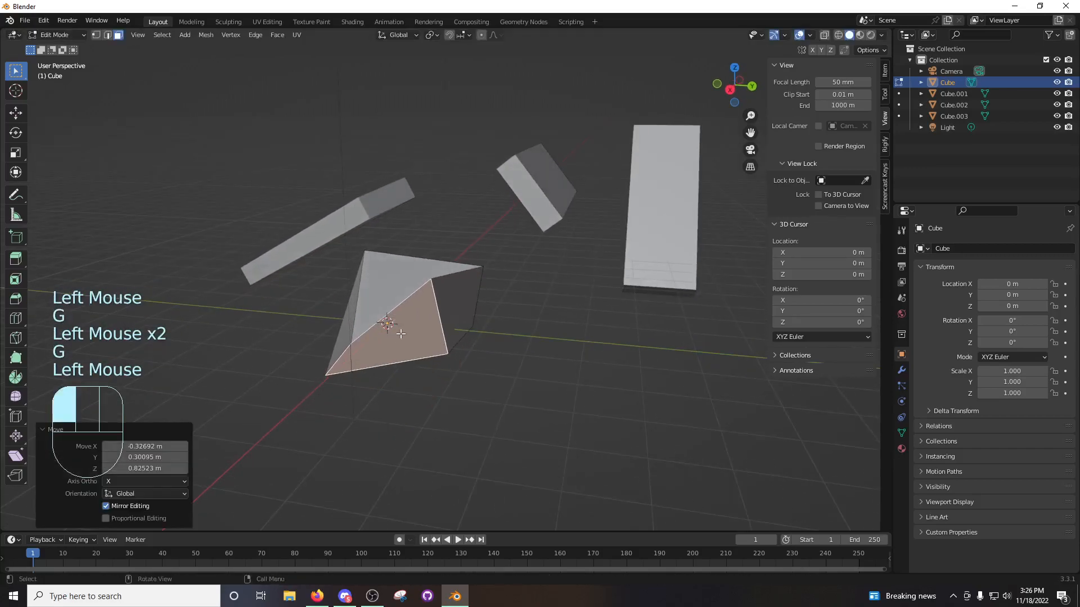
Switch to vertex selection and move a front-face vertex about -0.30 m in X, -0.10 m in Y and 1.08 m in Z.
middle_drag(407, 252, 494, 253)
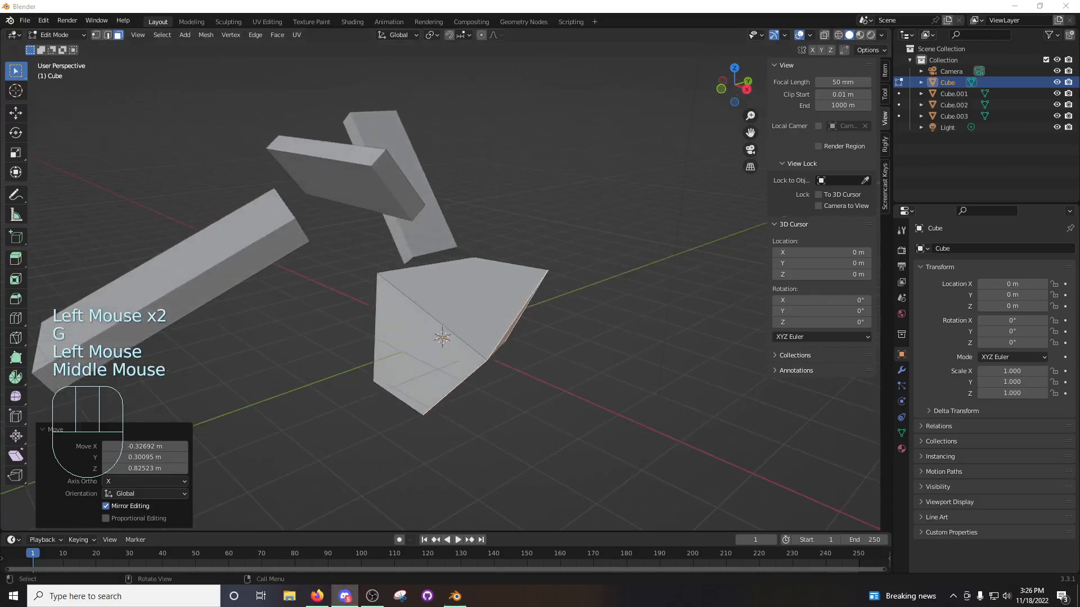
middle_drag(525, 331, 482, 327)
click(96, 35)
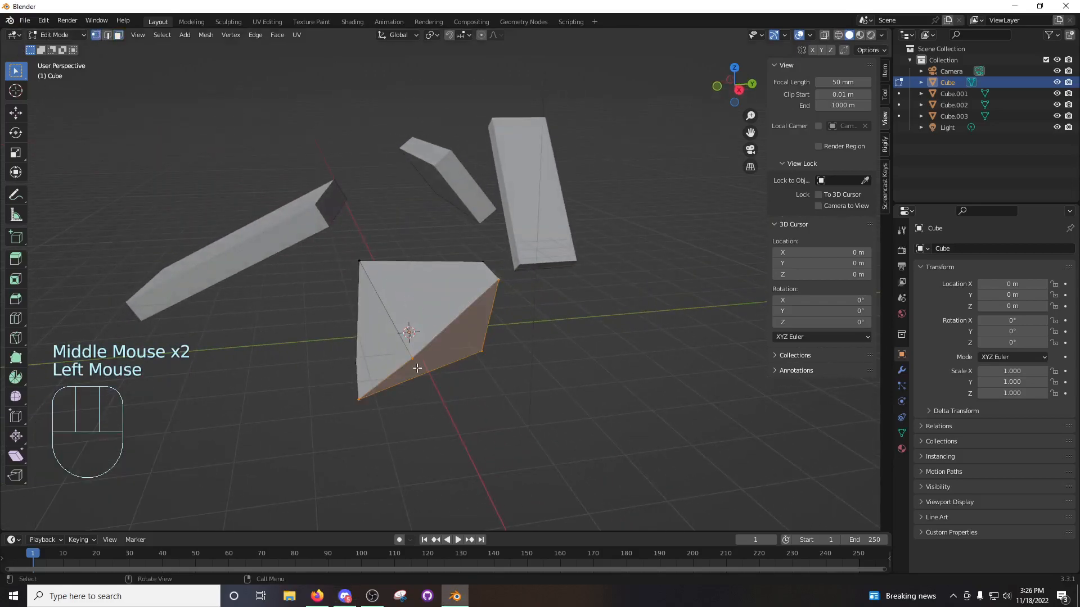
click(415, 356)
middle_drag(414, 356, 413, 326)
key(g)
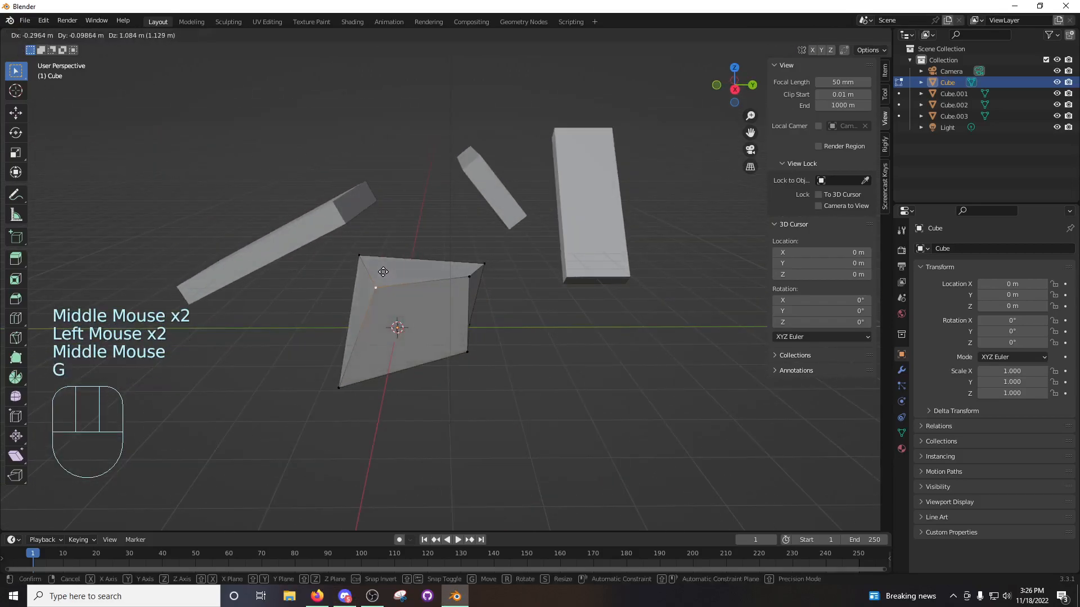
click(412, 263)
Select the front face's other upper vertex and examine the deformed cube from several sides.
middle_drag(461, 257, 441, 261)
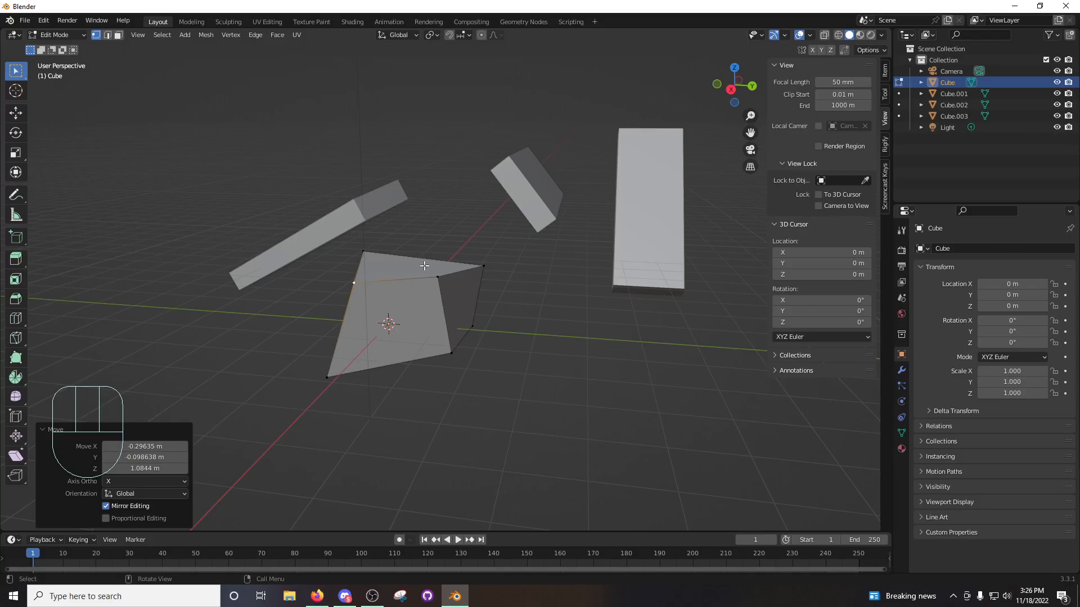
click(437, 275)
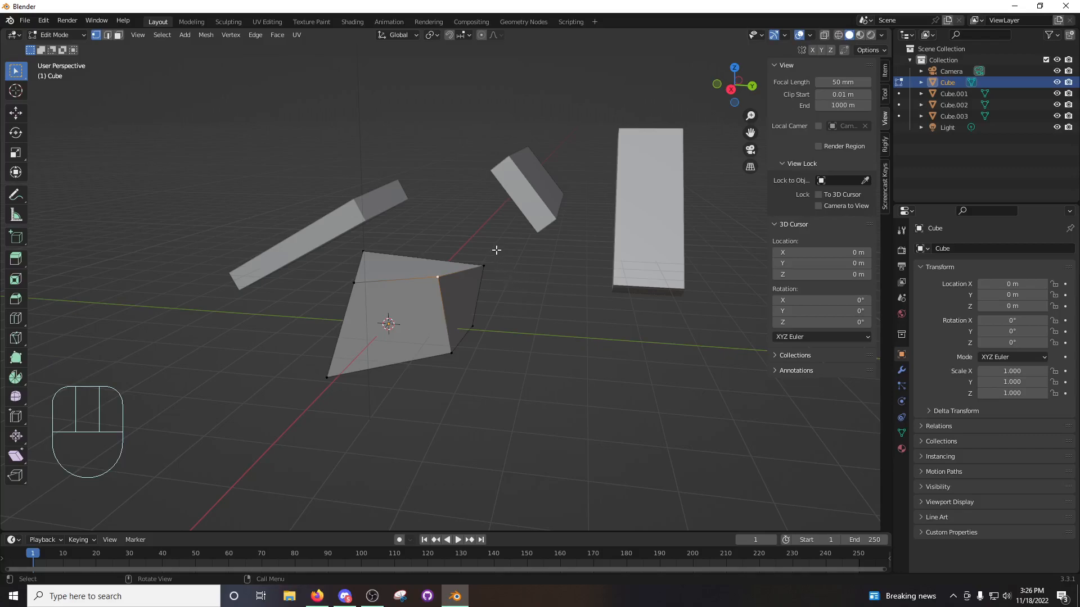
middle_drag(451, 294, 540, 303)
key(alt+Tab)
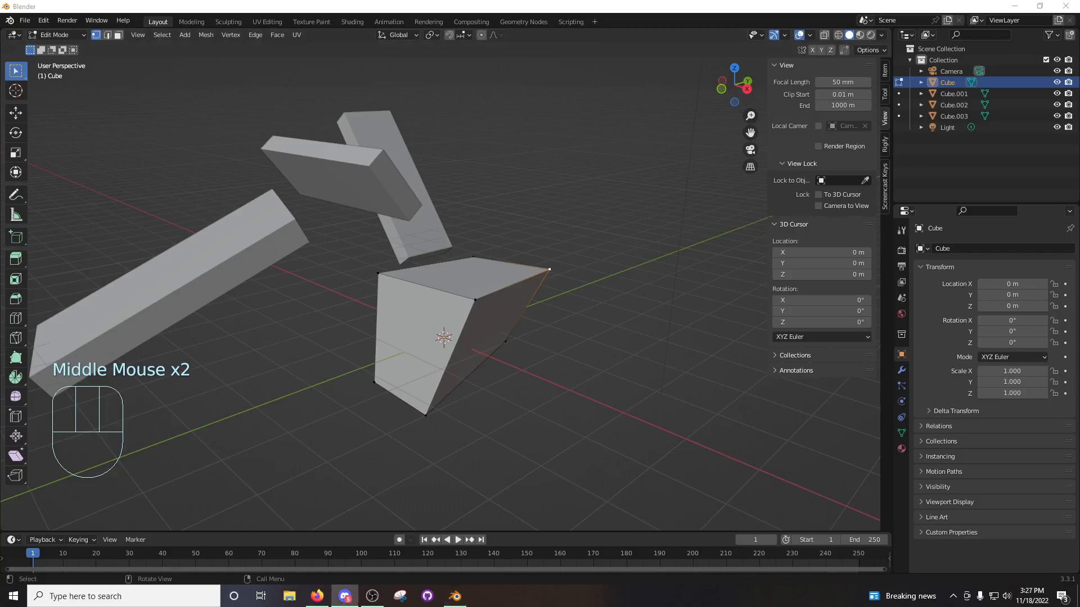
middle_drag(495, 353, 516, 343)
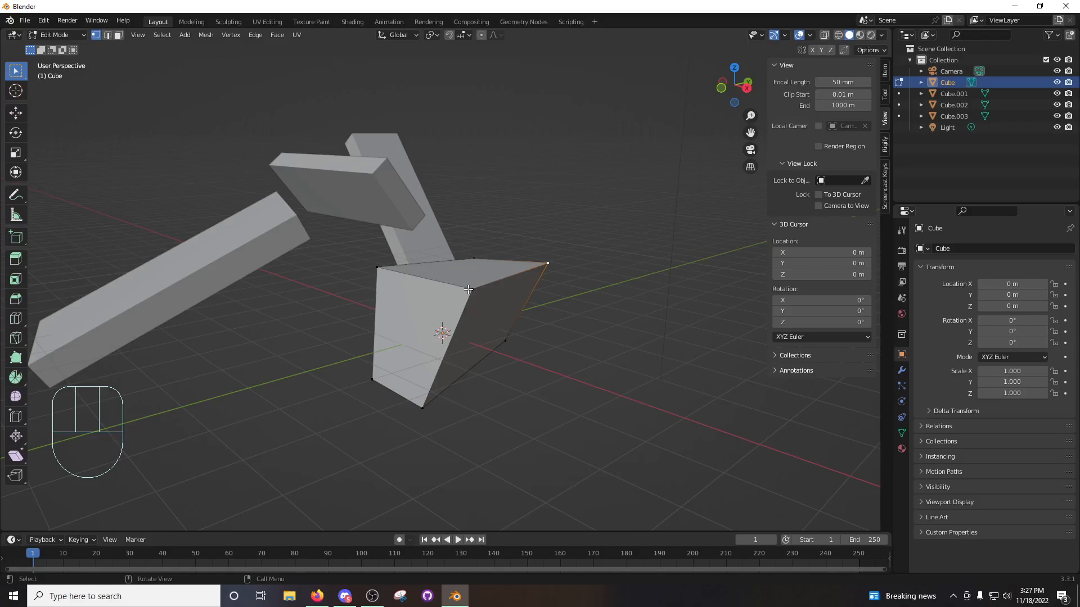
middle_drag(498, 302, 534, 321)
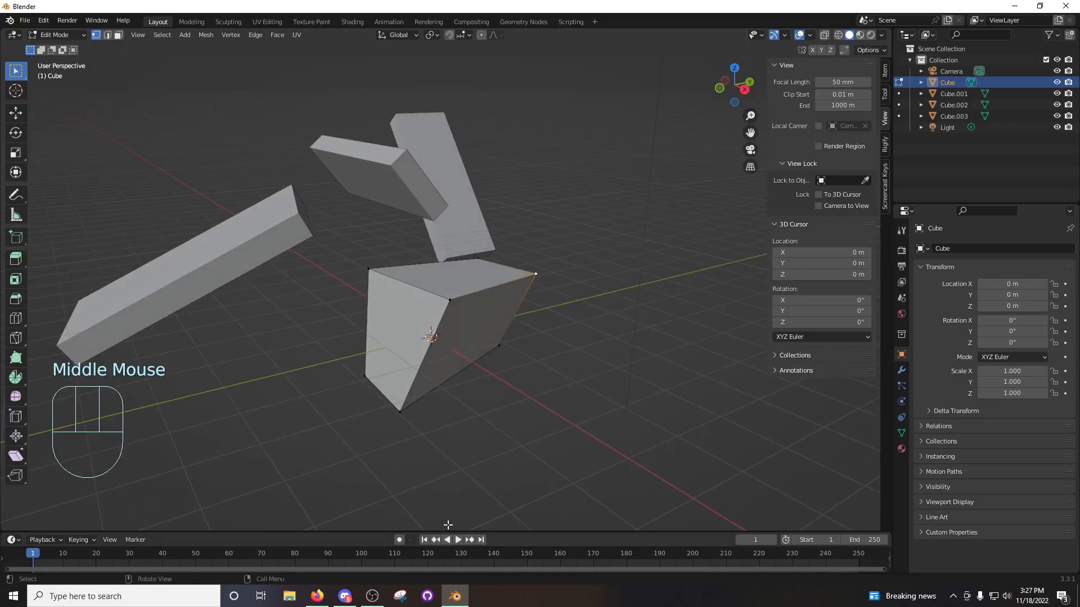
click(307, 595)
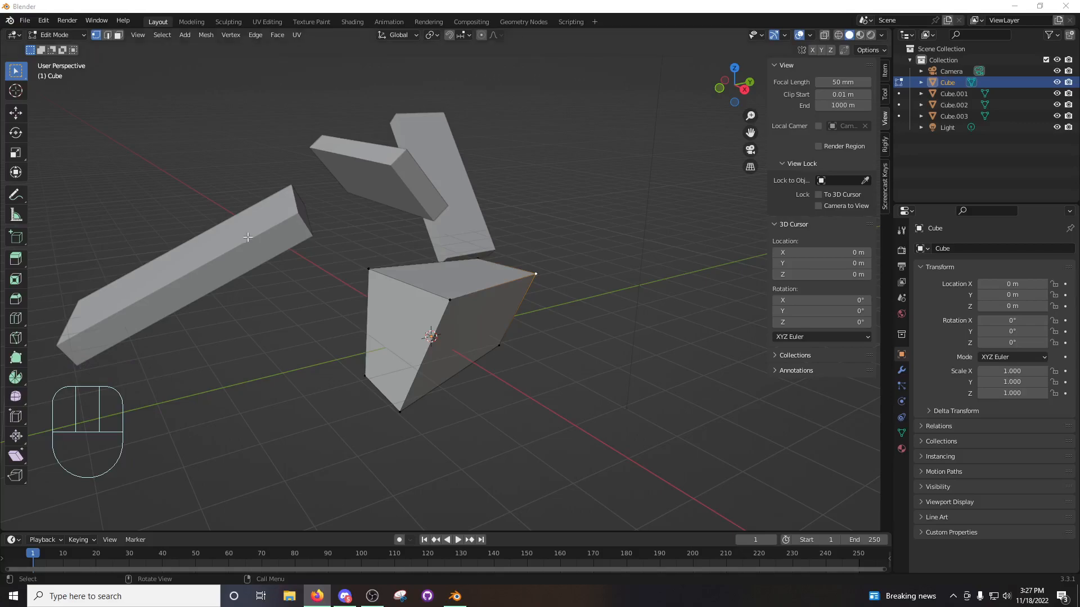
Return to Object Mode and delete the deformed cube.
middle_drag(564, 295, 524, 288)
key(Tab)
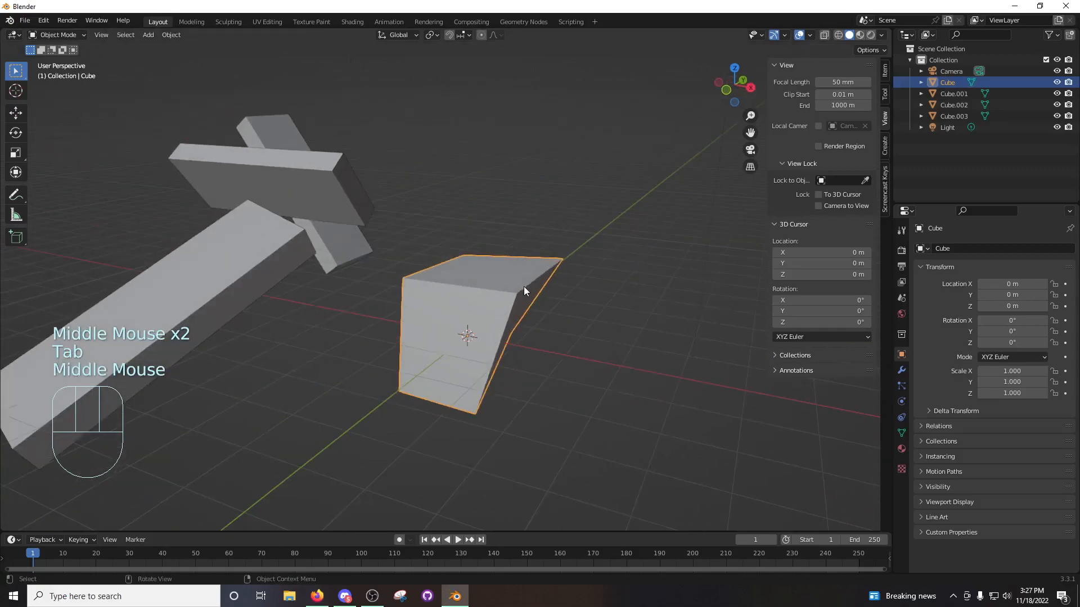
key(x)
click(572, 248)
Add a UV sphere with 32 segments at the world origin.
middle_drag(508, 285, 494, 287)
key(shift+a)
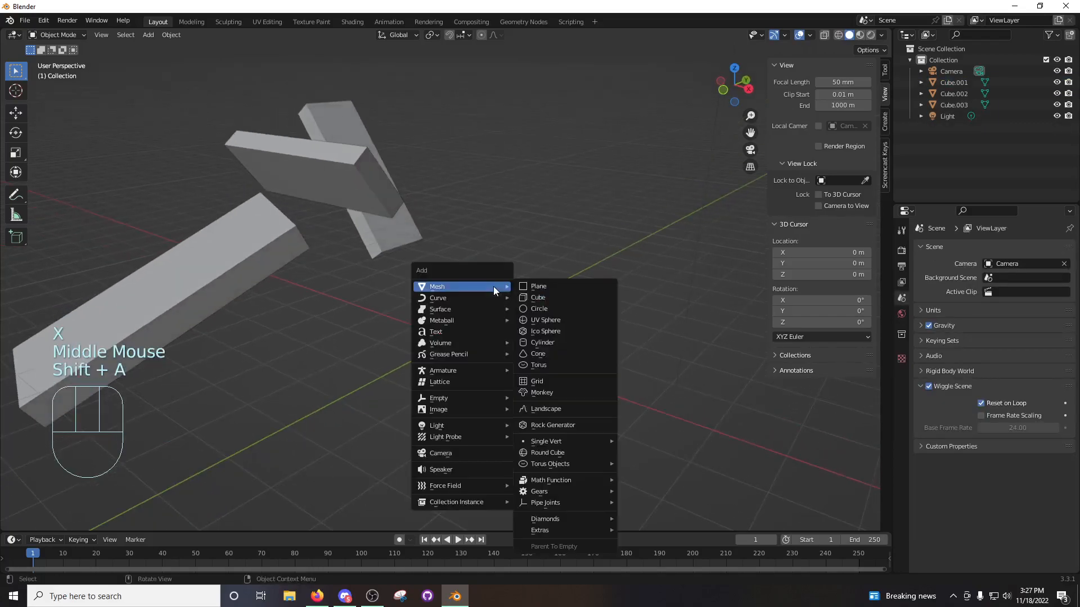
click(552, 320)
mouse_move(521, 323)
middle_down()
mouse_move(562, 304)
mouse_move(516, 304)
middle_up()
click(156, 399)
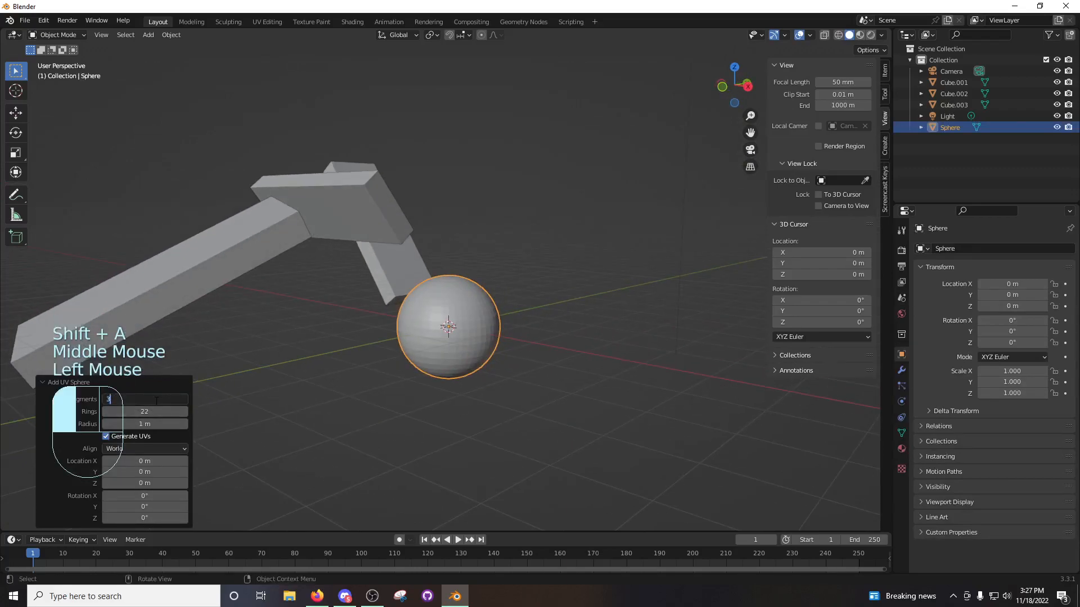
middle_drag(511, 313, 514, 336)
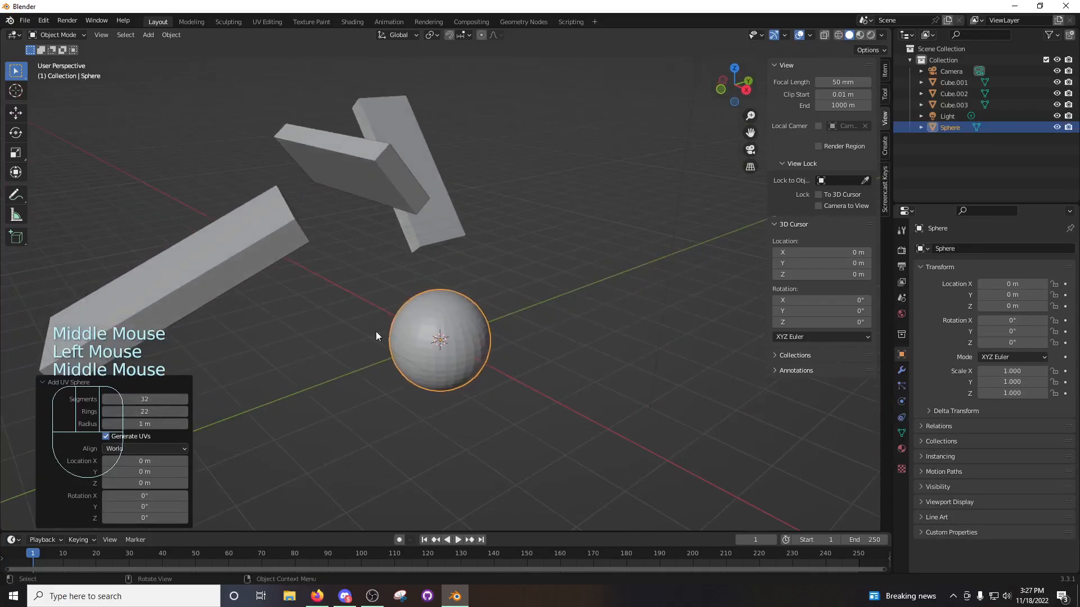
Examine the sphere's mesh in Edit Mode with nothing selected, and return to Object Mode.
key(Tab)
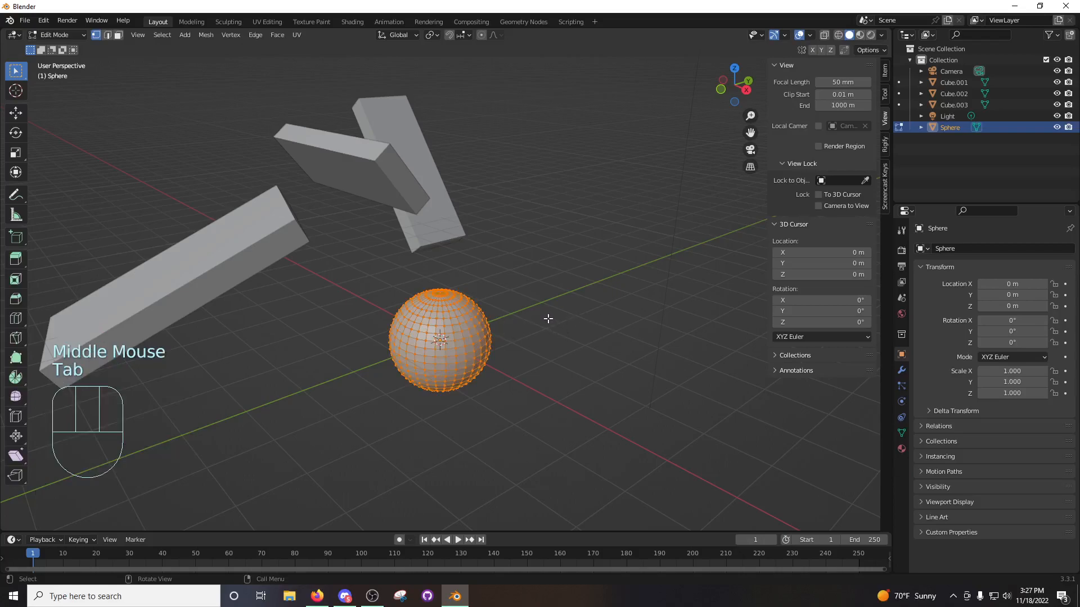
click(549, 282)
middle_drag(525, 294, 584, 289)
scroll(509, 292, up, 1)
scroll(509, 292, up, 1)
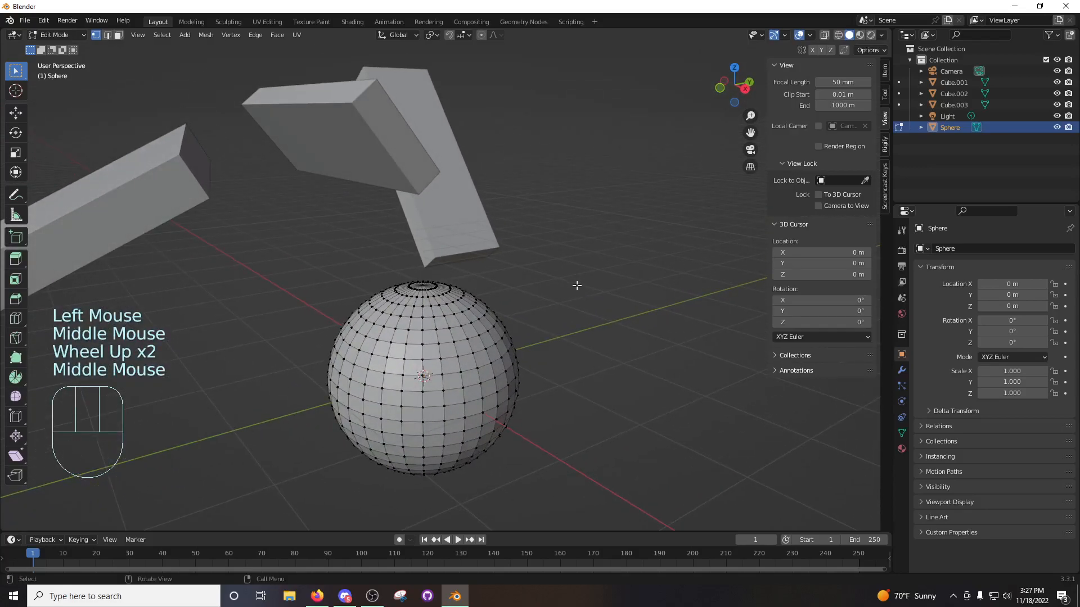
key(Tab)
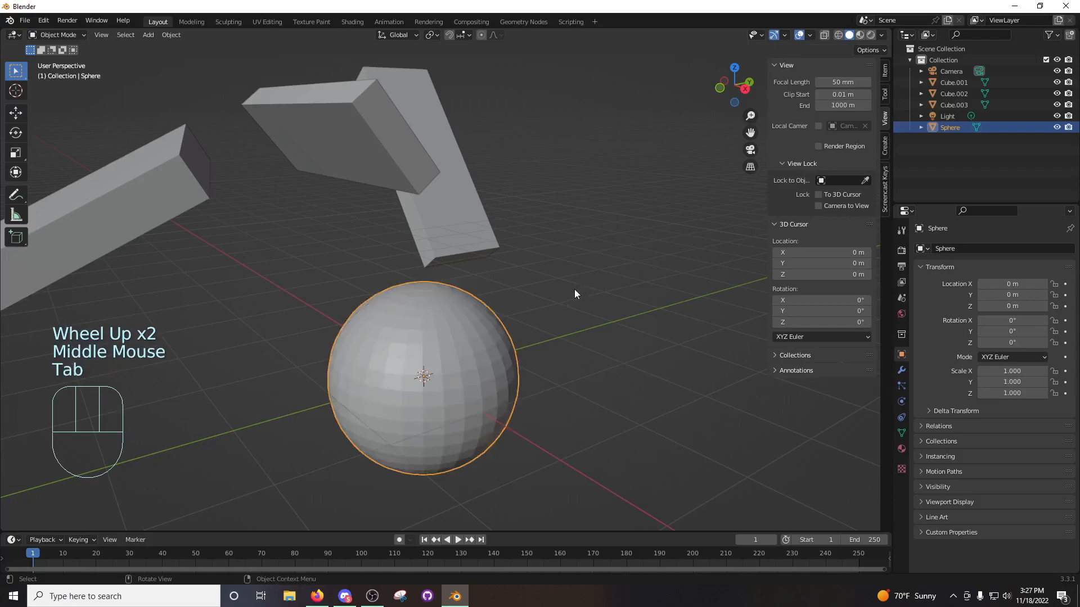
Preview the scene in Material Preview shading and switch back to Solid shading.
key(z)
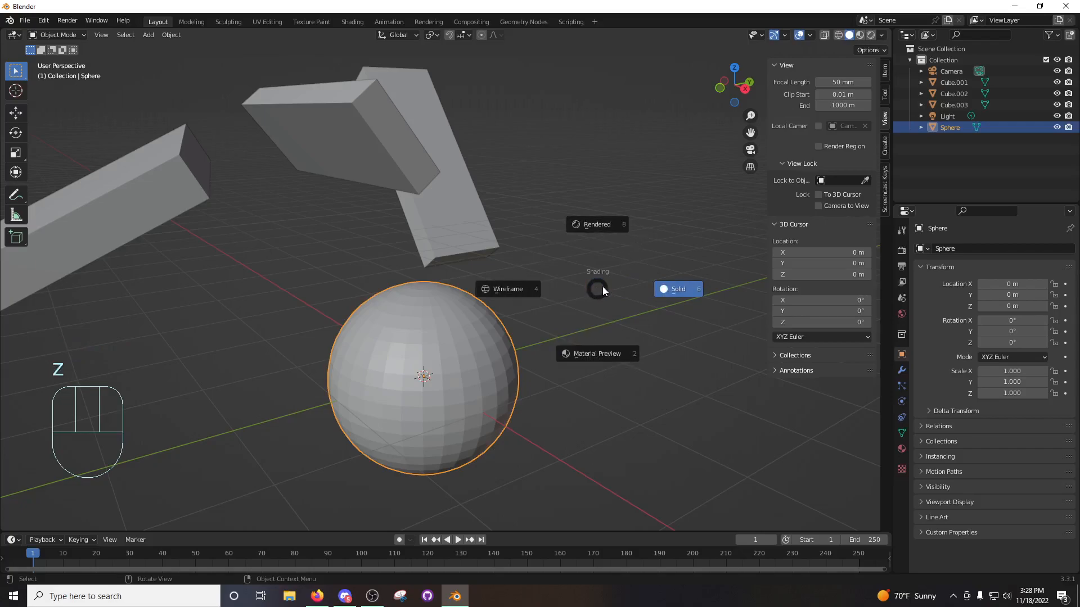
click(595, 351)
key(z)
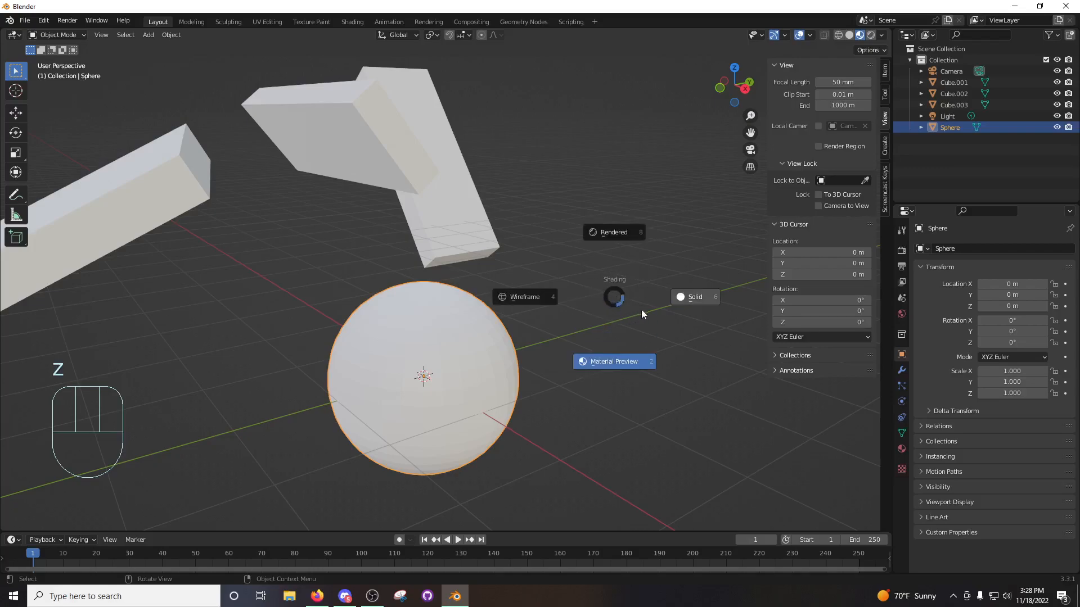
click(701, 298)
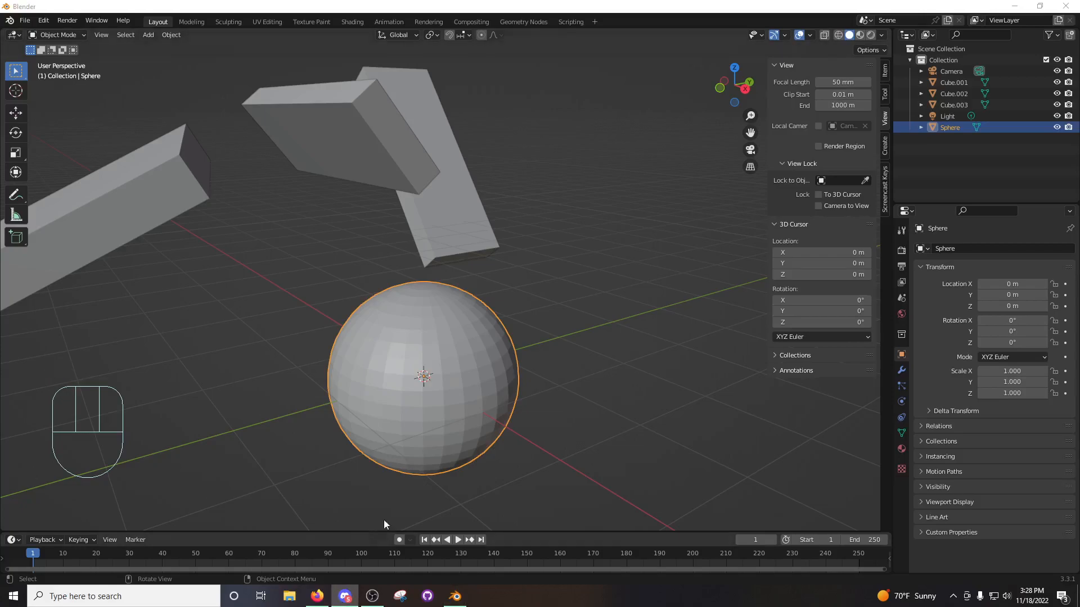
View the scene in Rendered shading, and switch the viewport to Material Preview.
scroll(504, 356, down, 2)
middle_drag(504, 356, 519, 333)
key(z)
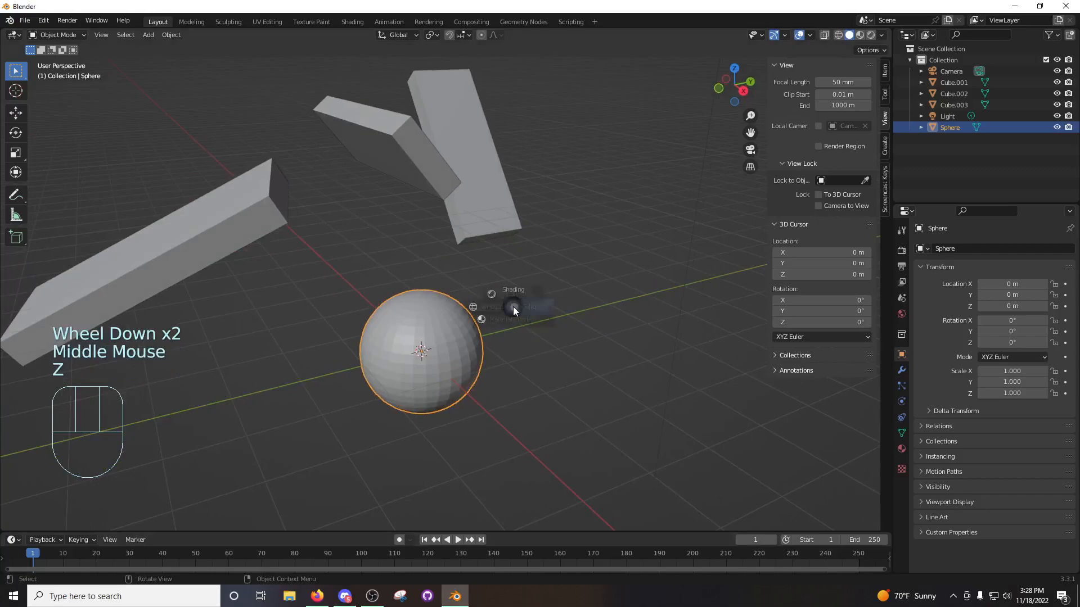
scroll(515, 256, down, 2)
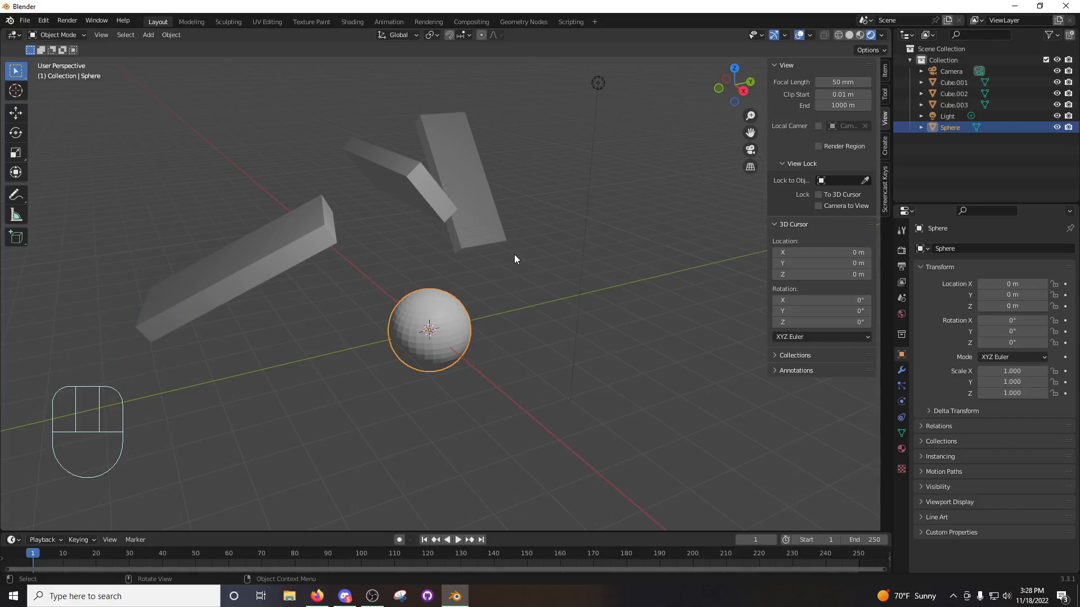
key(z)
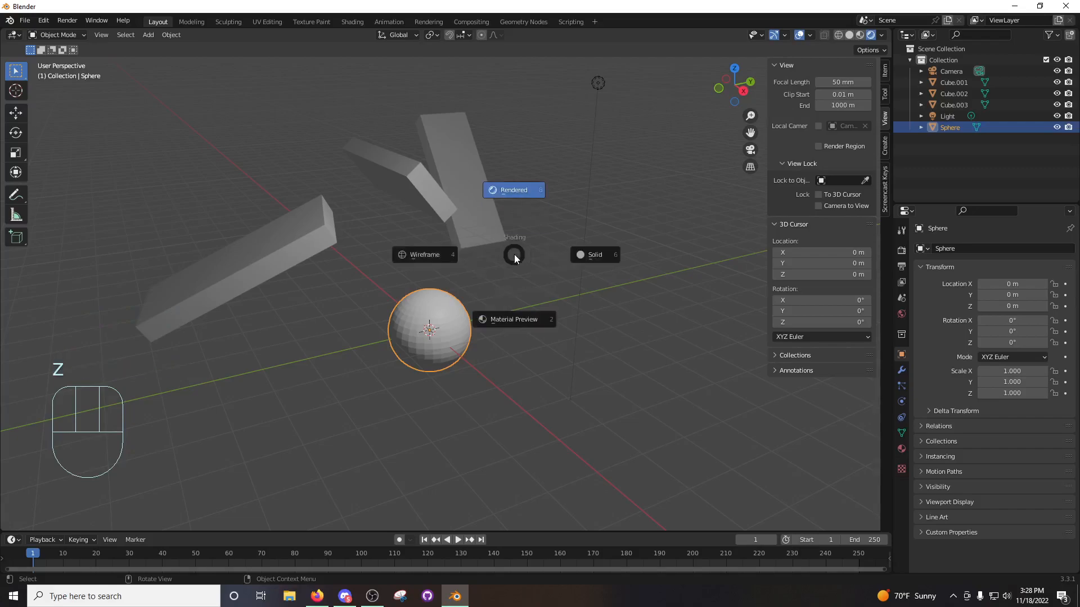
click(514, 316)
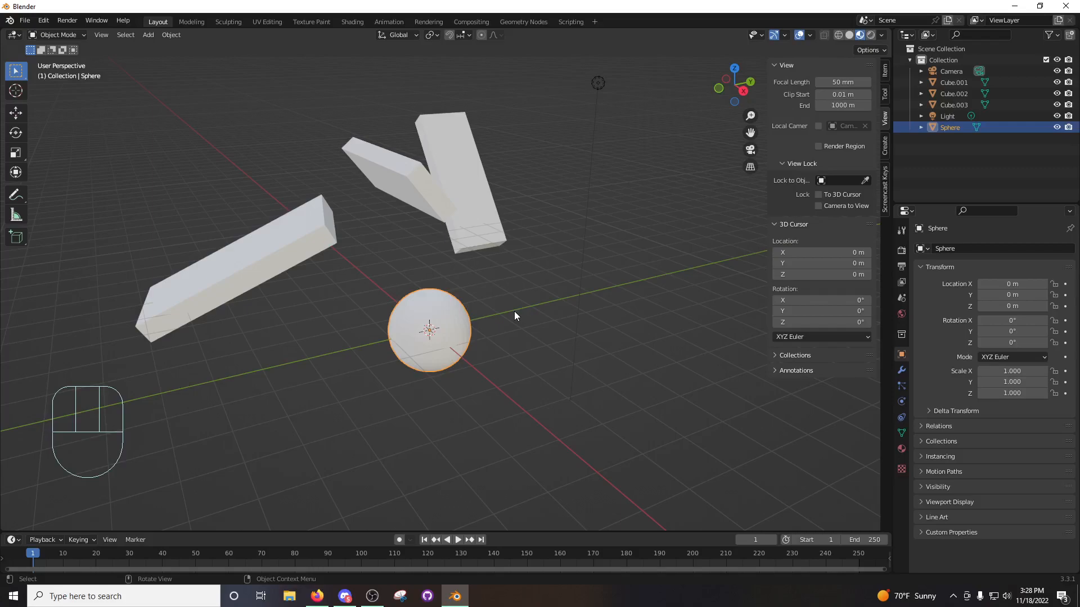
Switch the viewport to Wireframe shading and view the sphere and boxes from other angles.
key(z)
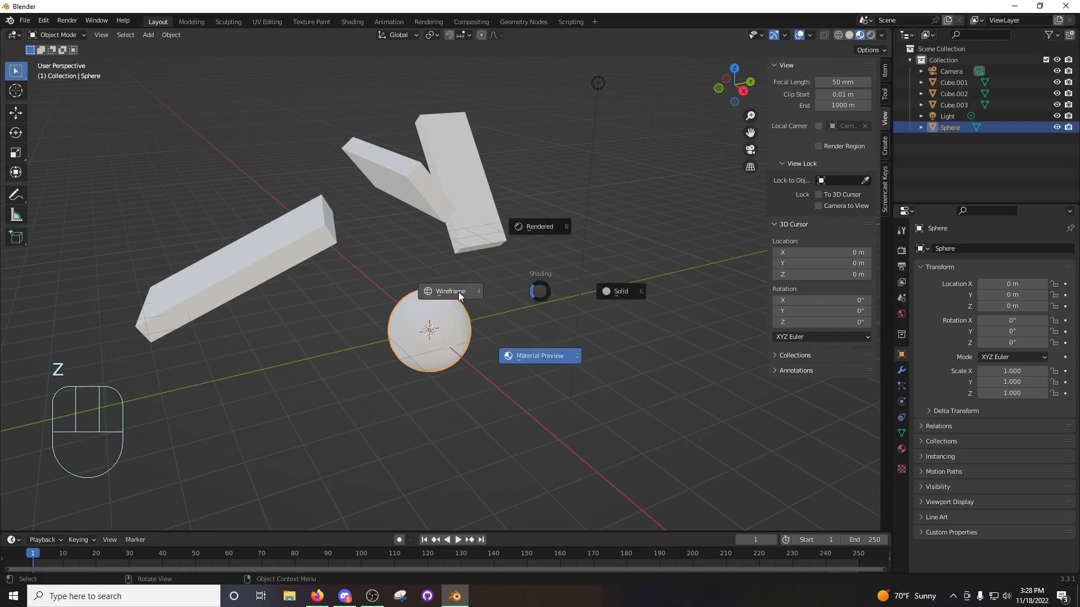
click(457, 292)
mouse_move(480, 282)
middle_down()
mouse_move(530, 264)
mouse_move(516, 276)
middle_up()
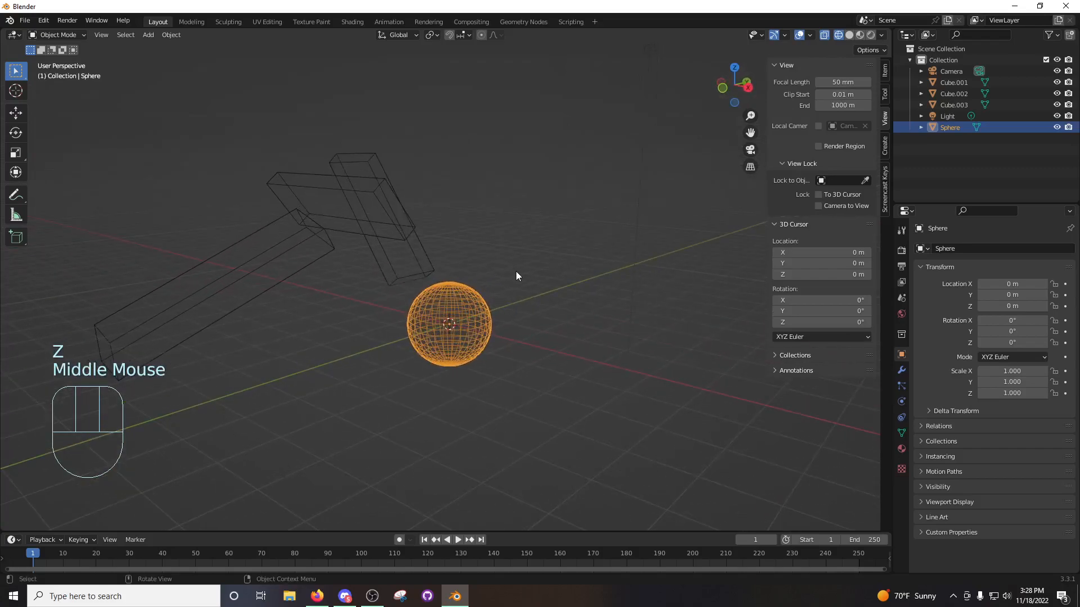
middle_drag(489, 265, 386, 207)
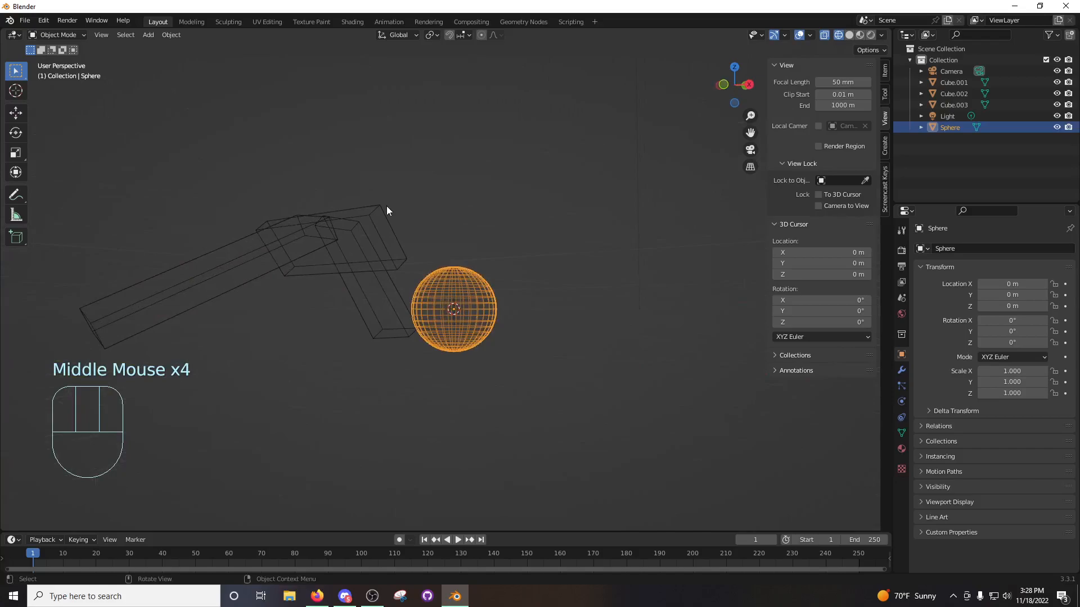
Try selecting one of the overlapping boxes in wireframe, and make the sphere the selected object.
click(380, 221)
click(389, 220)
click(386, 228)
click(409, 214)
middle_drag(418, 237, 400, 254)
click(473, 321)
middle_drag(510, 290, 445, 290)
middle_drag(504, 254, 503, 284)
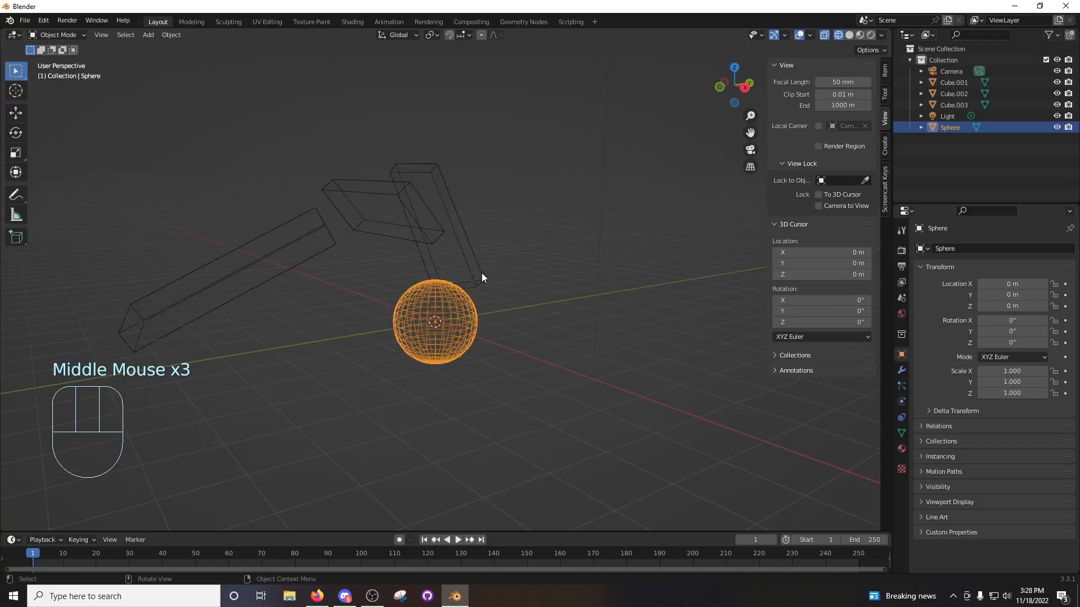
Switch back to Solid shading, enter Edit Mode on the sphere and deselect all its vertices.
key(z)
middle_drag(516, 278, 488, 353)
key(Tab)
click(548, 274)
scroll(545, 304, up, 2)
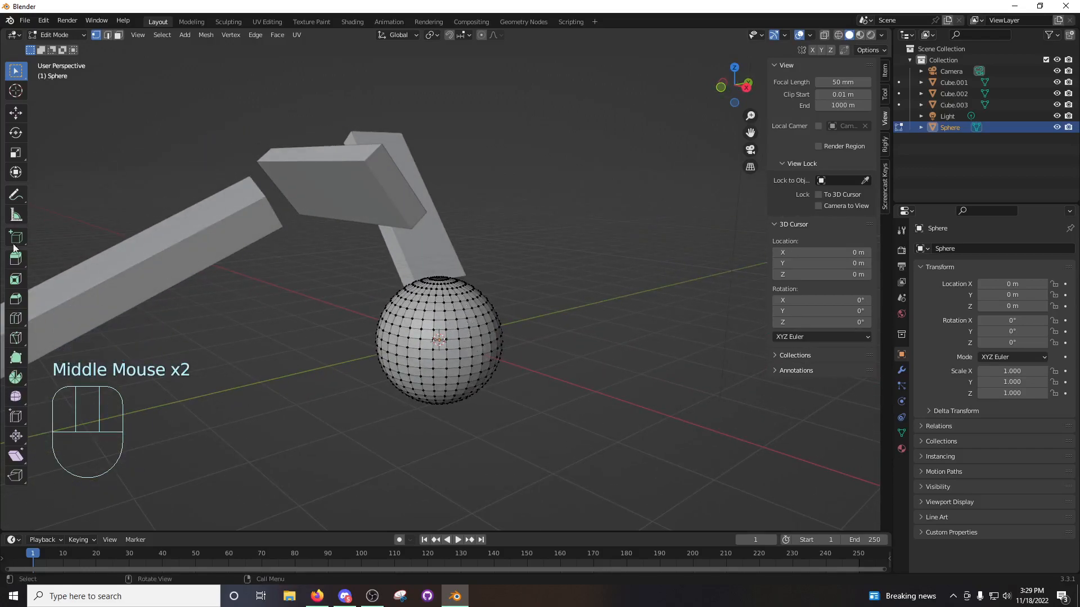
Annotate the sphere's front with a freehand oval outline, and undo the stroke.
click(16, 194)
mouse_move(472, 308)
mouse_down()
mouse_move(458, 368)
mouse_move(452, 308)
mouse_up()
mouse_move(543, 352)
middle_down()
mouse_move(550, 308)
mouse_move(566, 289)
middle_up()
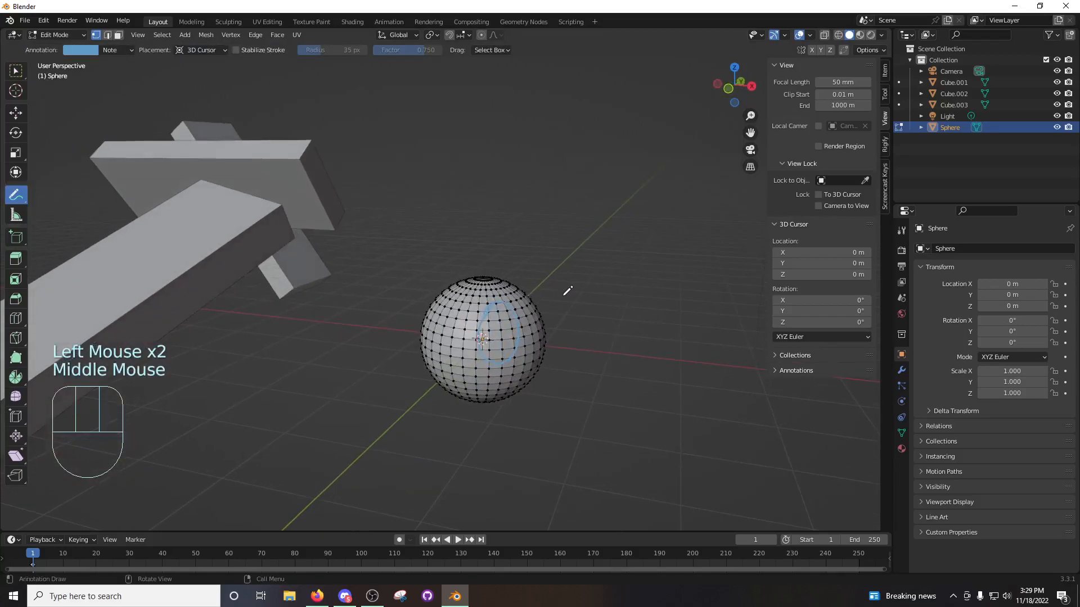
key(ctrl+z)
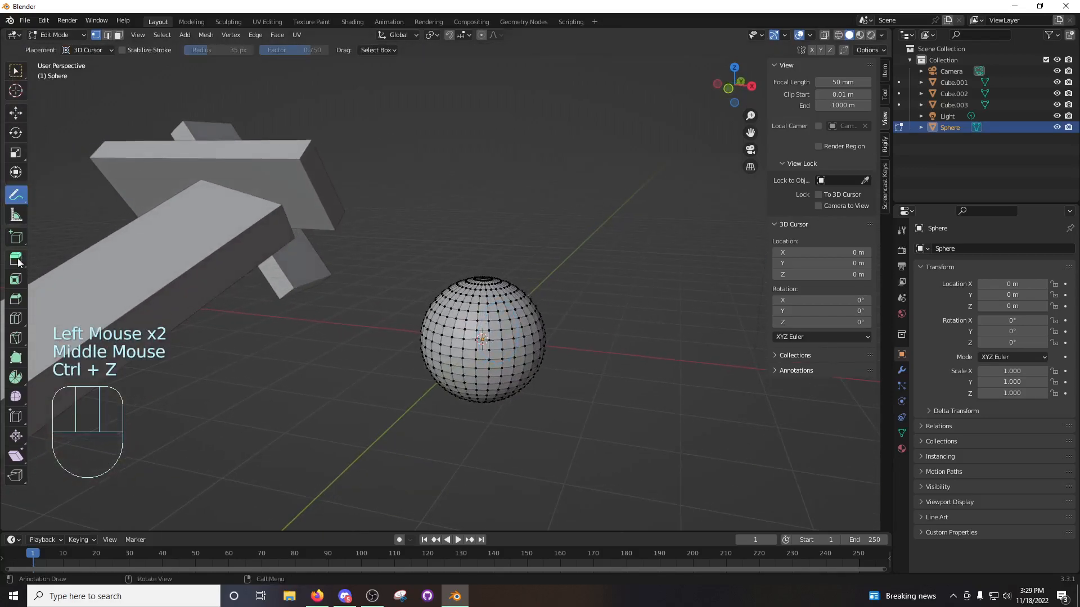
Activate the Move tool and select a single vertex on the sphere's side.
click(16, 112)
click(539, 331)
middle_drag(634, 313, 600, 315)
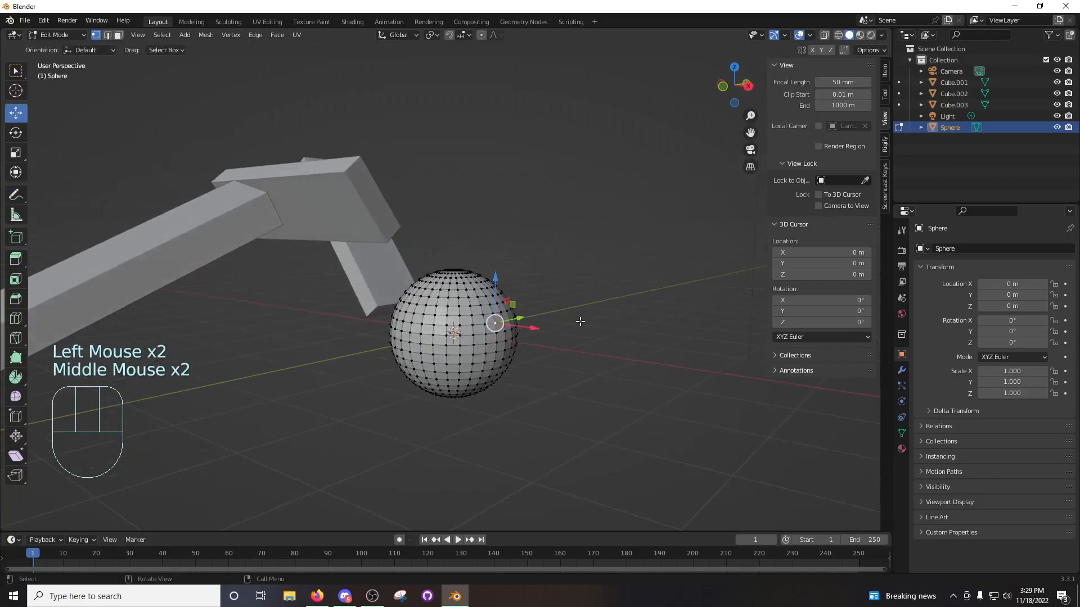
Add seven scattered vertices on the sphere's front to the selection one by one, and clear the selection.
shift+click(497, 338)
shift+click(493, 360)
shift+click(487, 362)
shift+click(474, 311)
shift+click(465, 364)
shift+click(477, 339)
shift+click(490, 334)
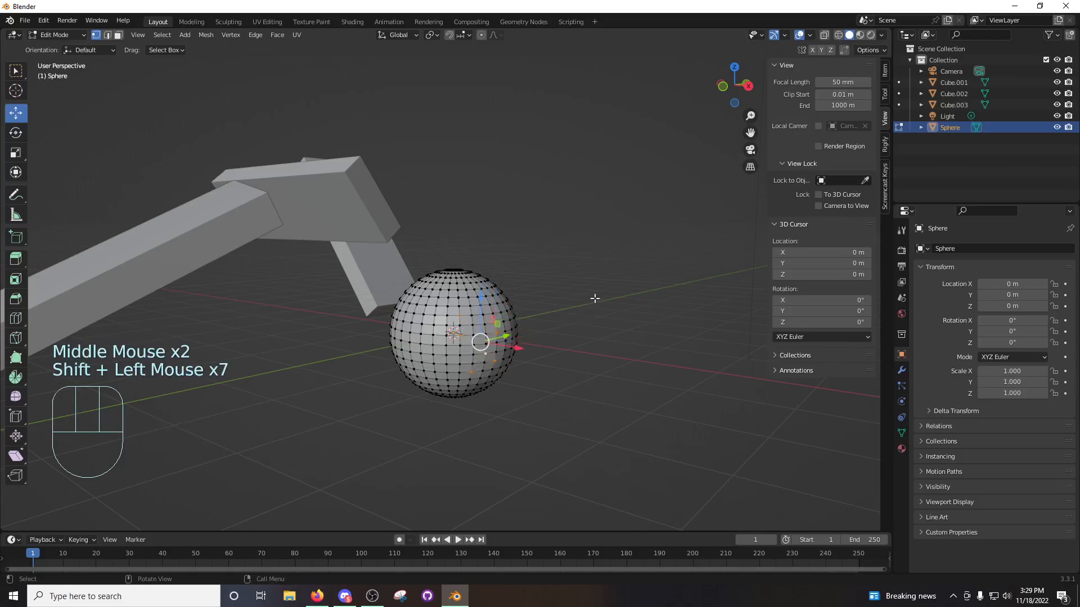
click(595, 298)
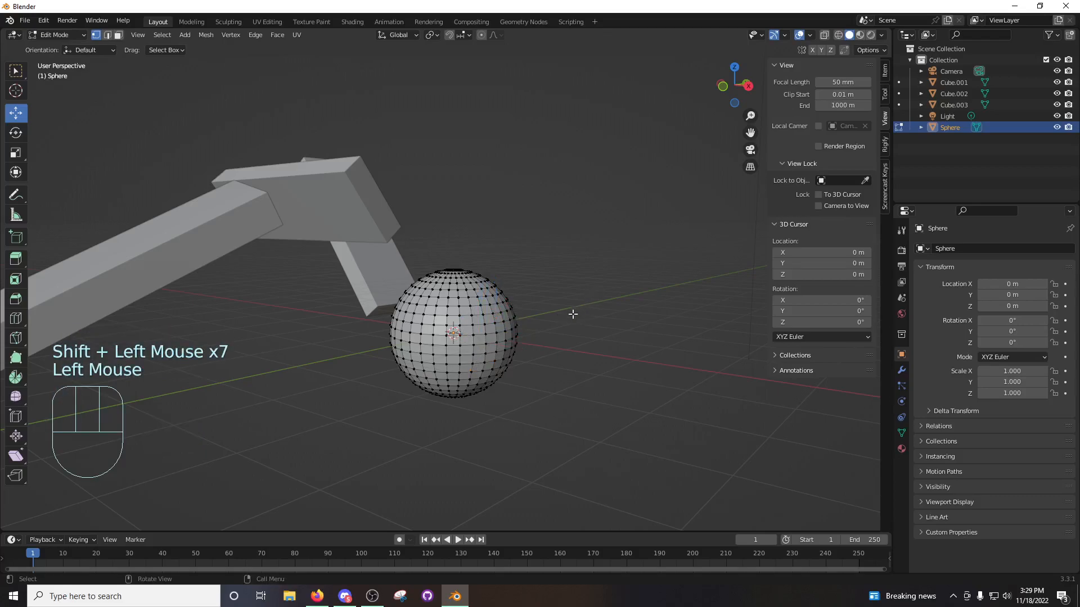
Start Circle Select, adjust its radius and select a patch of vertices on the sphere's front.
mouse_move(568, 322)
middle_down()
mouse_move(581, 314)
mouse_move(561, 327)
middle_up()
key(c)
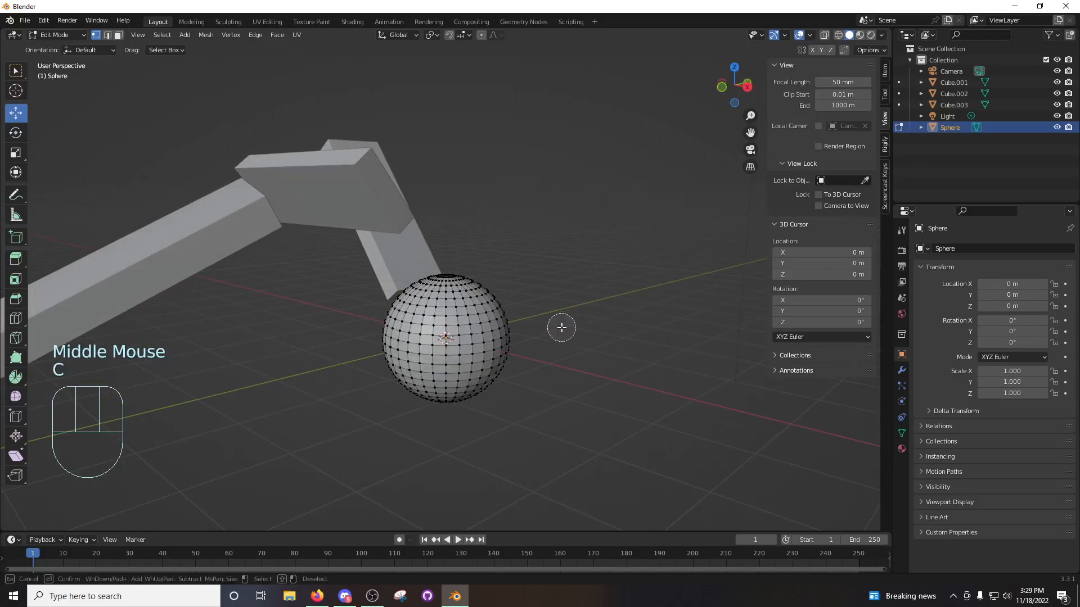
scroll(562, 328, down, 10)
scroll(564, 329, up, 8)
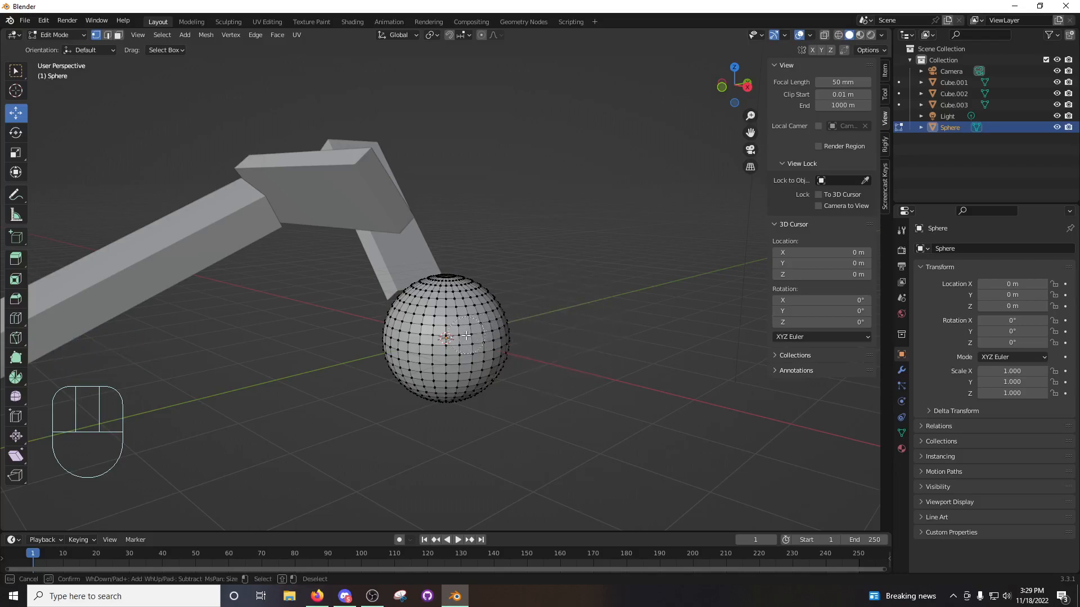
mouse_move(463, 335)
mouse_down()
mouse_move(470, 326)
mouse_move(469, 344)
mouse_move(456, 324)
mouse_move(471, 353)
mouse_move(465, 343)
mouse_up()
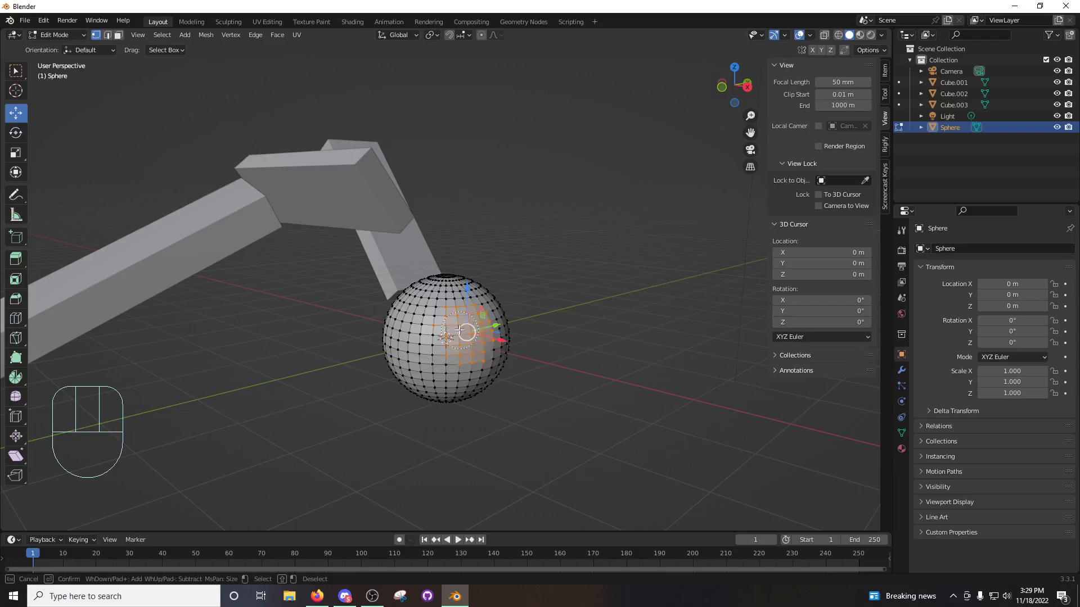
right_click(614, 310)
Clear the vertex selection and switch the sphere to face selection.
click(243, 141)
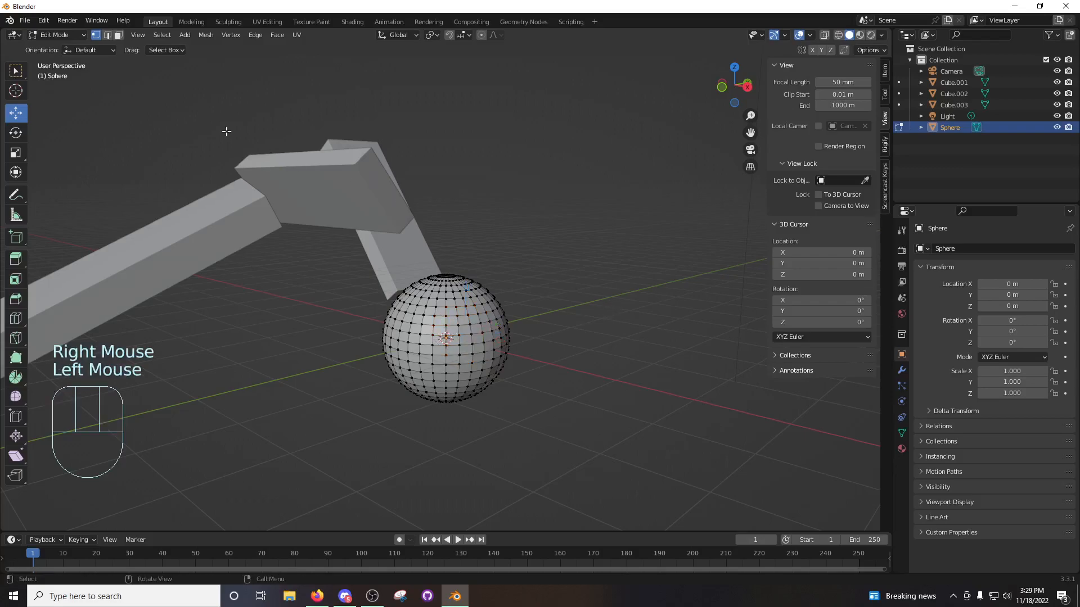
click(118, 35)
middle_drag(557, 302, 561, 316)
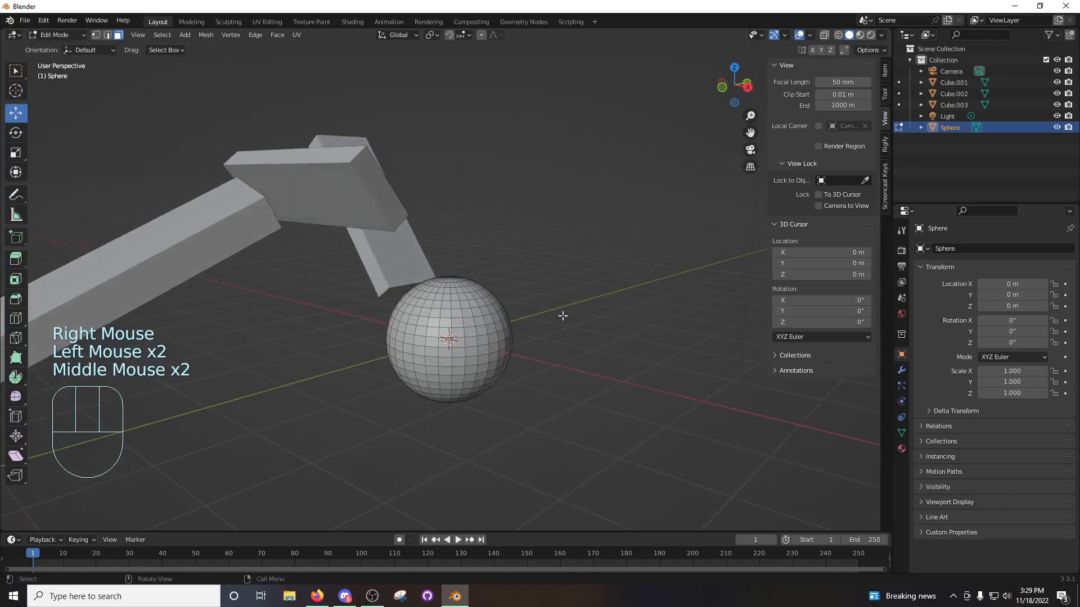
Circle-select a patch of faces on the sphere's side and move it outward about 0.53 m along X and 0.13 m along Y.
key(c)
mouse_move(478, 340)
mouse_down()
mouse_move(490, 337)
mouse_move(475, 358)
mouse_move(462, 325)
mouse_up()
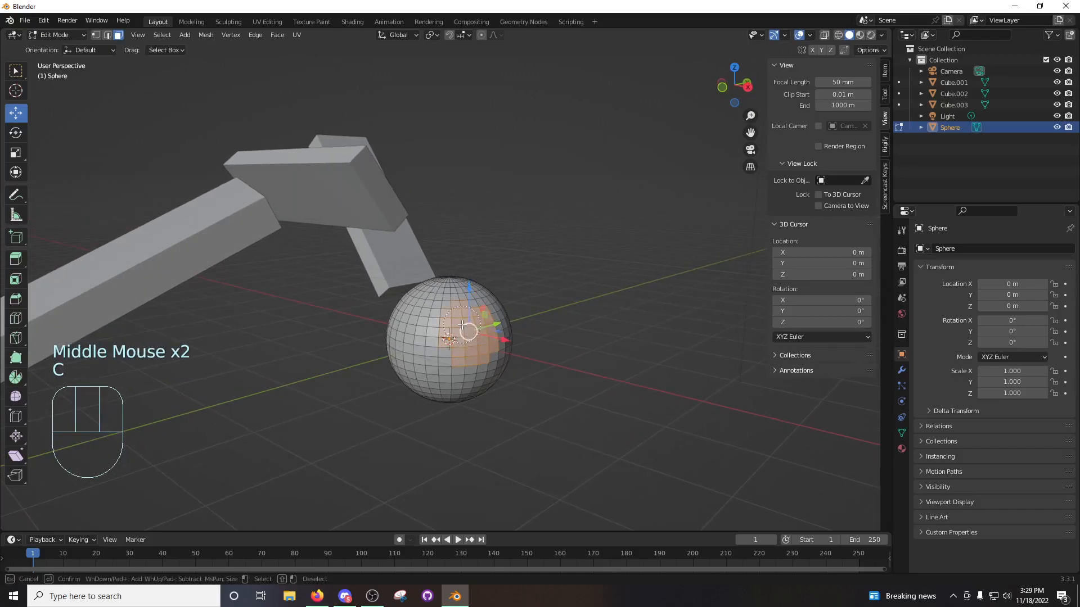
right_click(468, 321)
middle_drag(469, 321, 577, 316)
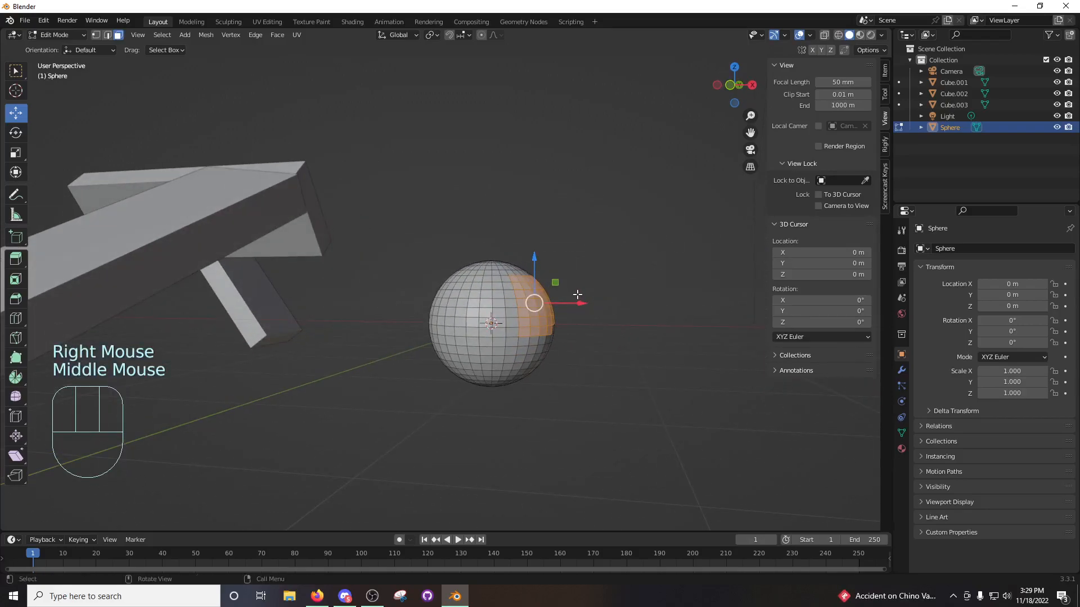
key(g)
click(616, 296)
Scale the selected face patch to about 0.7 and rotate it about 43° around the global Z axis.
middle_drag(615, 292, 478, 316)
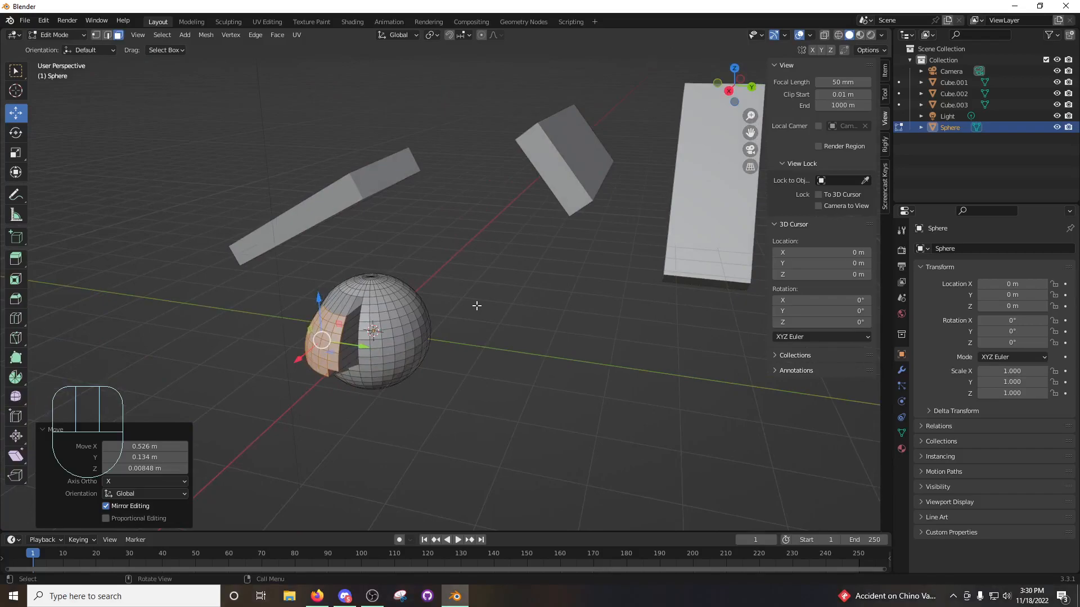
mouse_move(455, 326)
middle_down()
mouse_move(533, 315)
mouse_move(466, 320)
middle_up()
key(s)
click(494, 318)
key(r)
key(z)
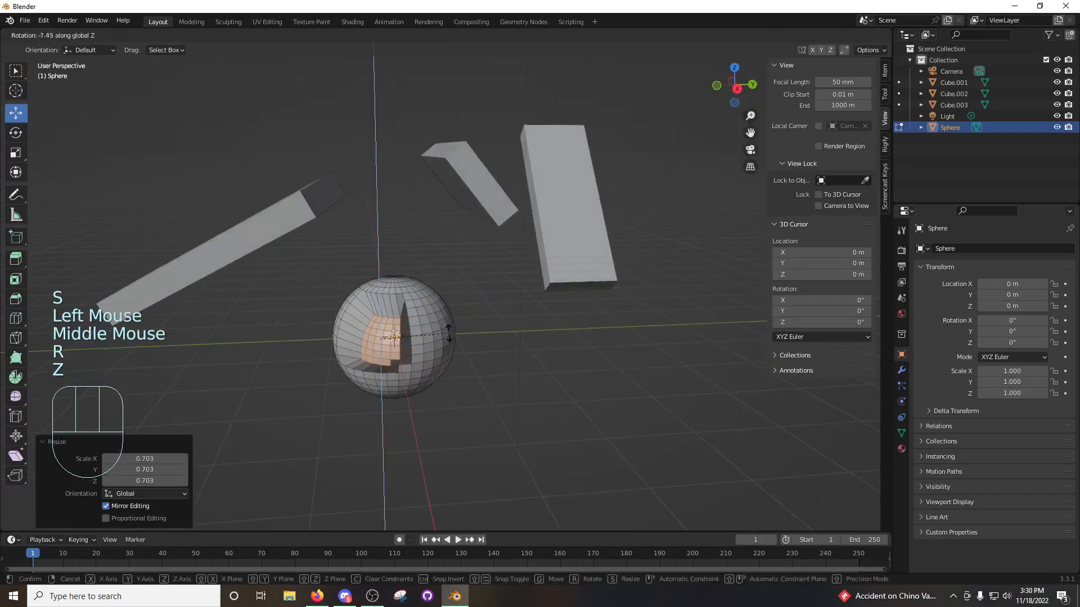
click(408, 302)
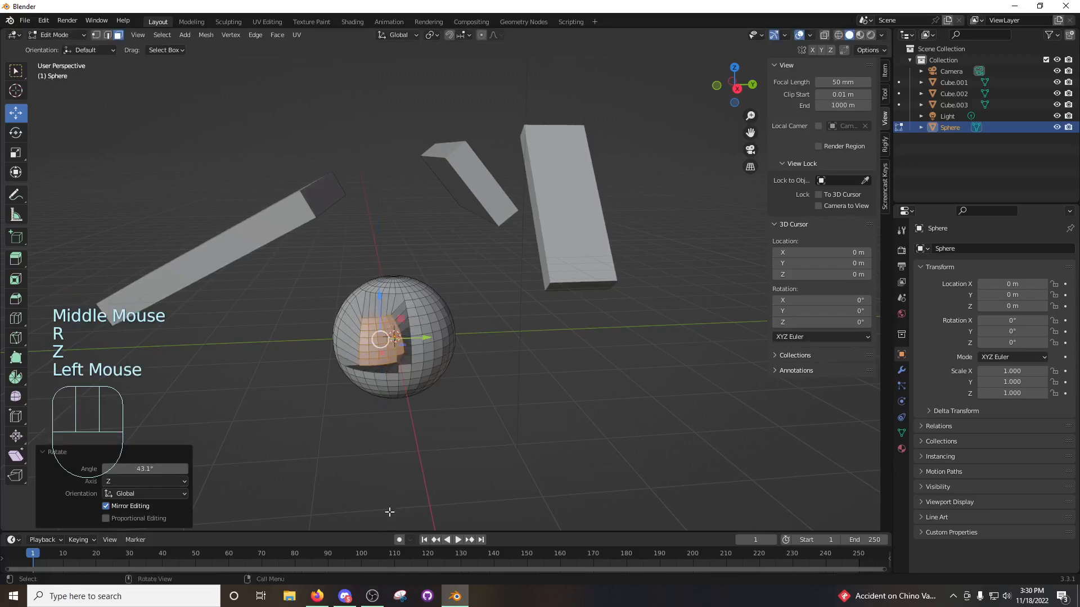
Deselect the upper-left faces of the raised patch with Circle Select.
click(325, 599)
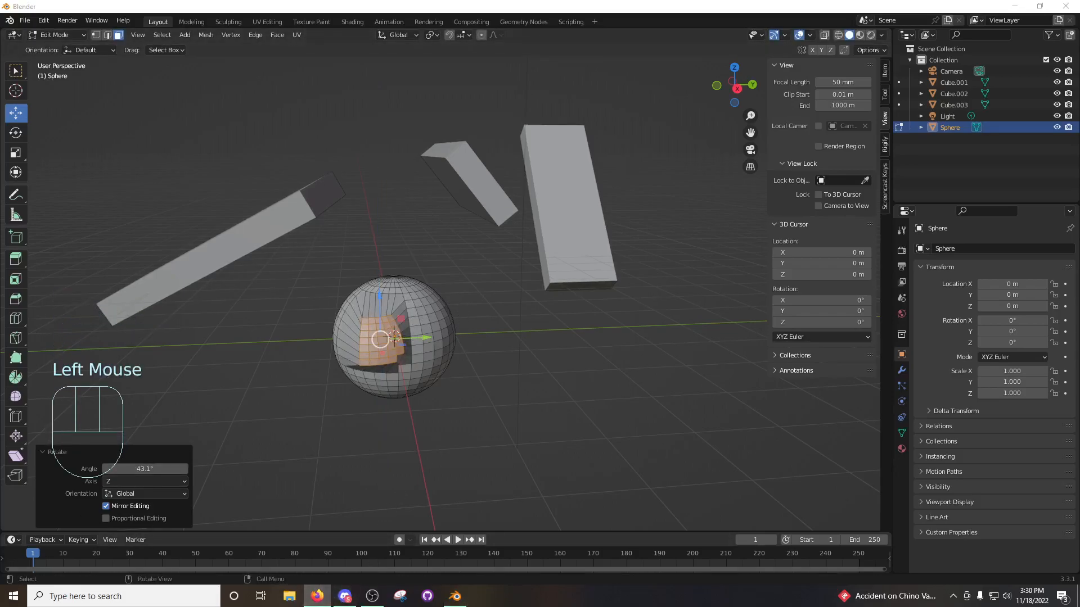
middle_drag(317, 369, 394, 350)
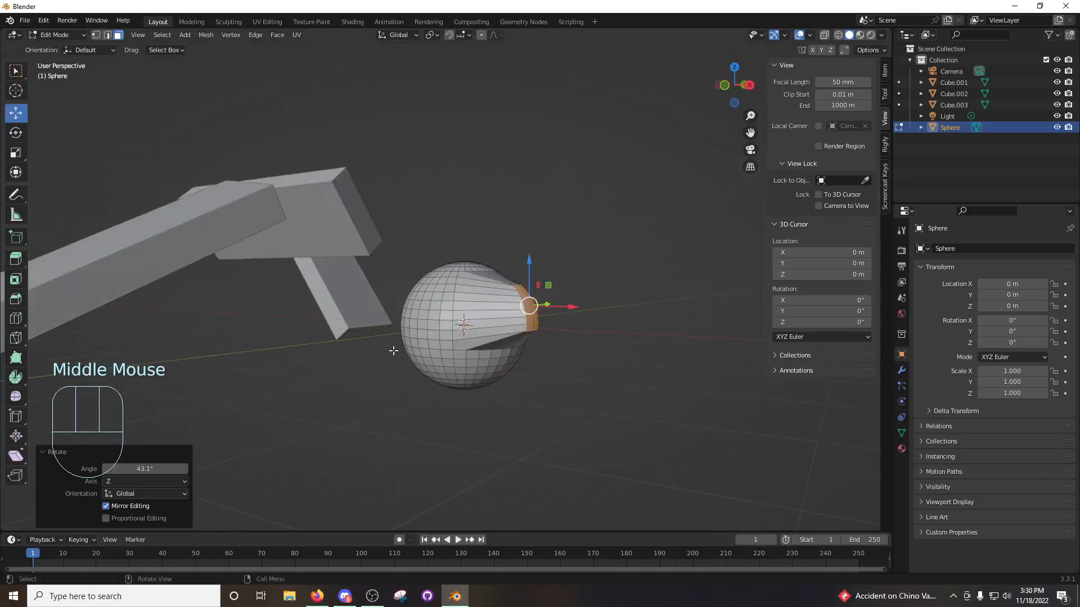
middle_drag(486, 330, 385, 347)
scroll(385, 348, up, 2)
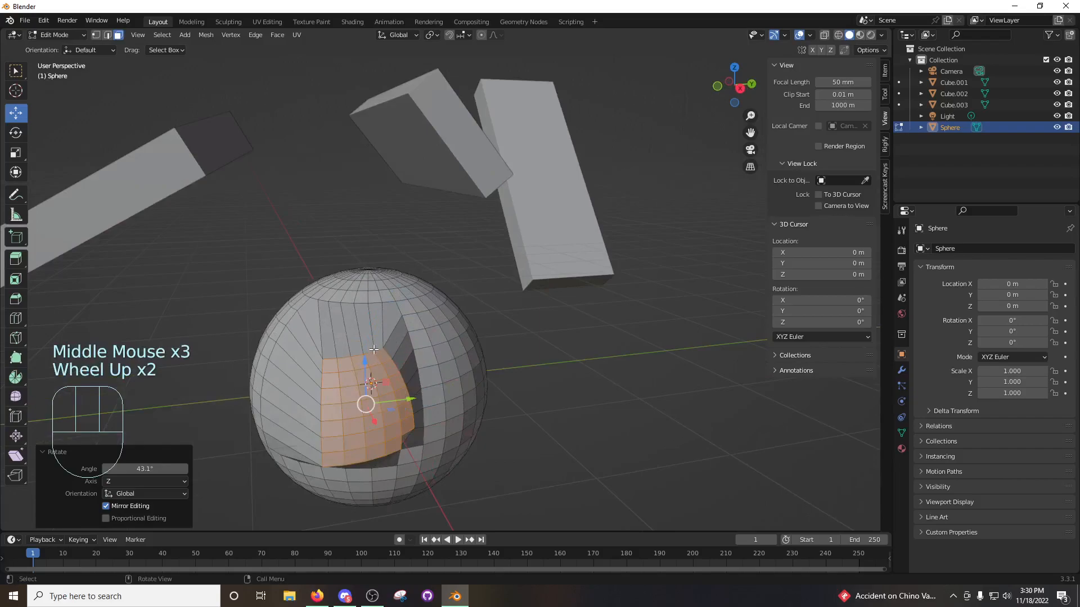
scroll(465, 350, down, 2)
middle_drag(557, 351, 571, 337)
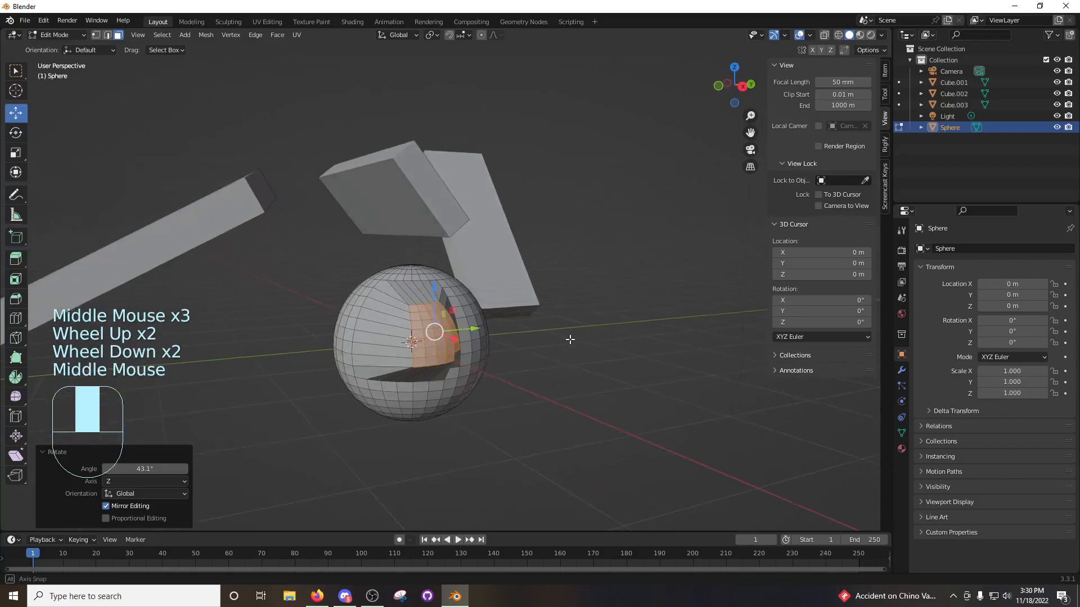
key(c)
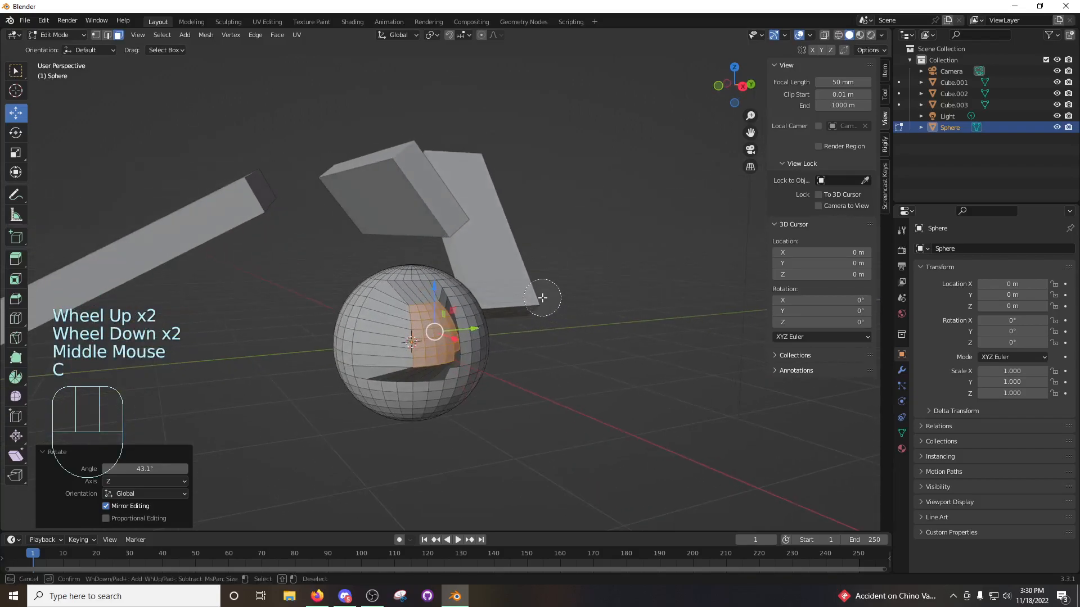
middle_drag(404, 297, 405, 321)
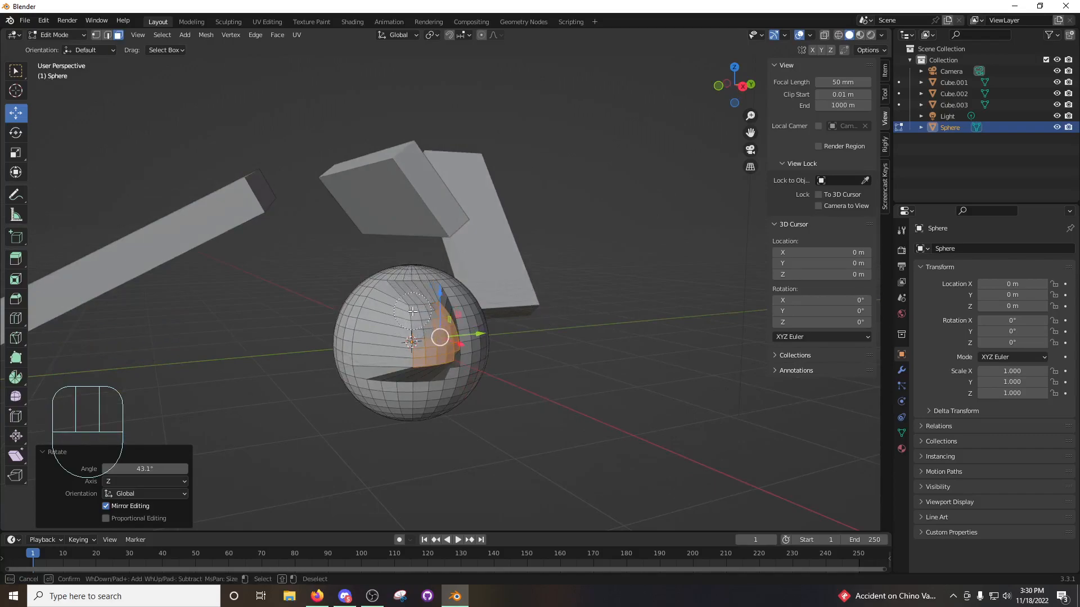
right_click(412, 311)
Toggle individual faces of the raised patch in and out of the selection one by one.
middle_drag(508, 299, 419, 325)
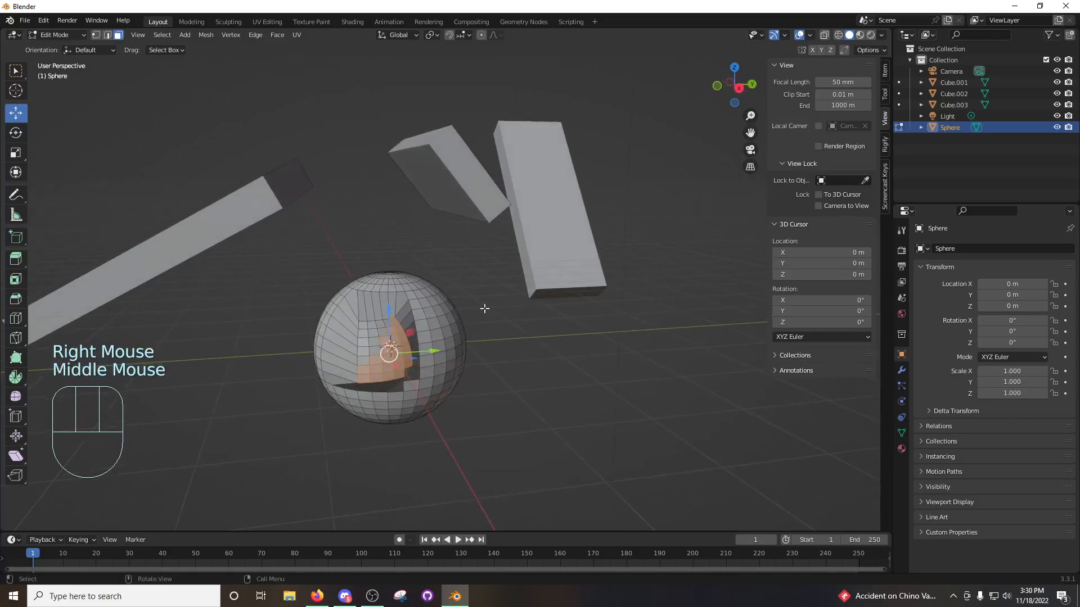
shift+click(393, 330)
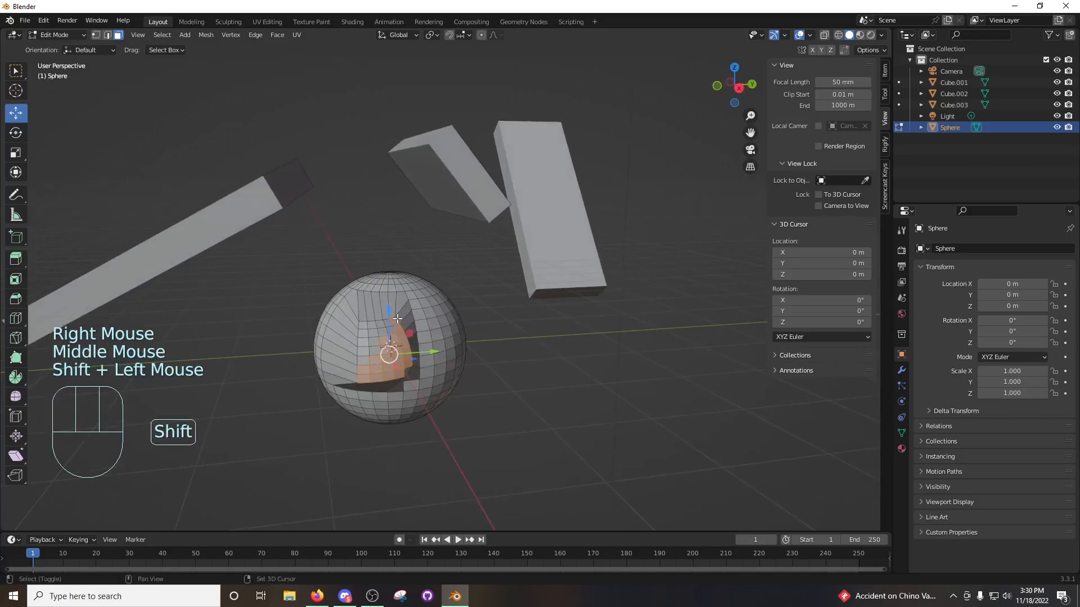
shift+click(396, 321)
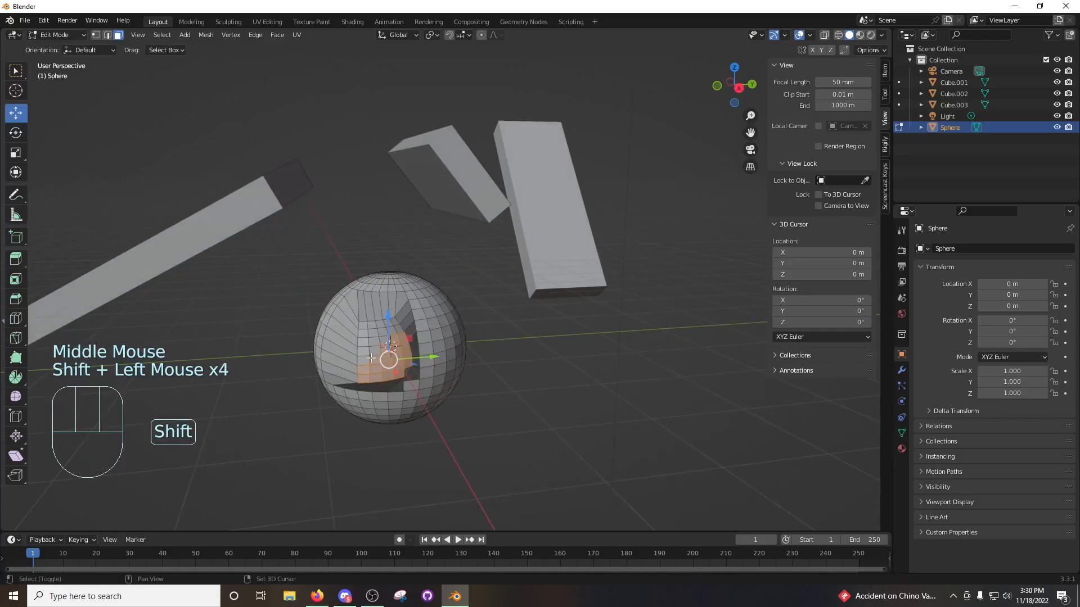
shift+click(395, 356)
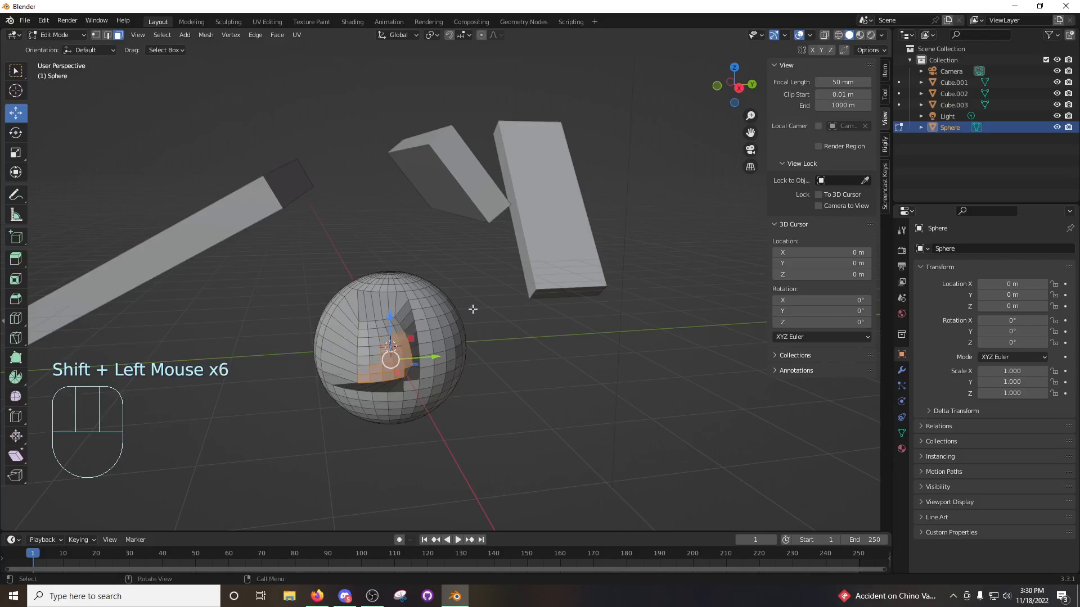
Undo the move, scale and rotation of the sphere's face patch and clear the selection.
middle_drag(526, 353, 584, 344)
click(571, 308)
middle_drag(454, 307, 421, 328)
key(ctrl+z)
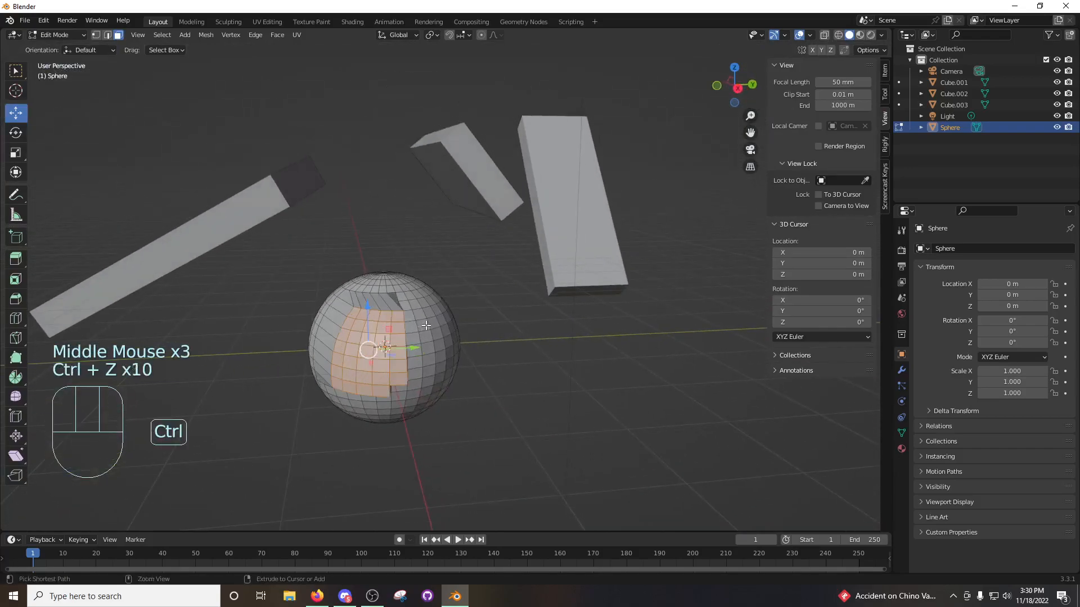
mouse_move(427, 325)
middle_down()
mouse_move(379, 337)
mouse_move(622, 296)
mouse_move(555, 301)
mouse_move(573, 289)
mouse_move(549, 272)
mouse_move(539, 286)
middle_up()
click(622, 296)
Switch the viewport to wireframe shading and circle-select a patch of faces through both the front and back of the sphere.
key(z)
click(342, 595)
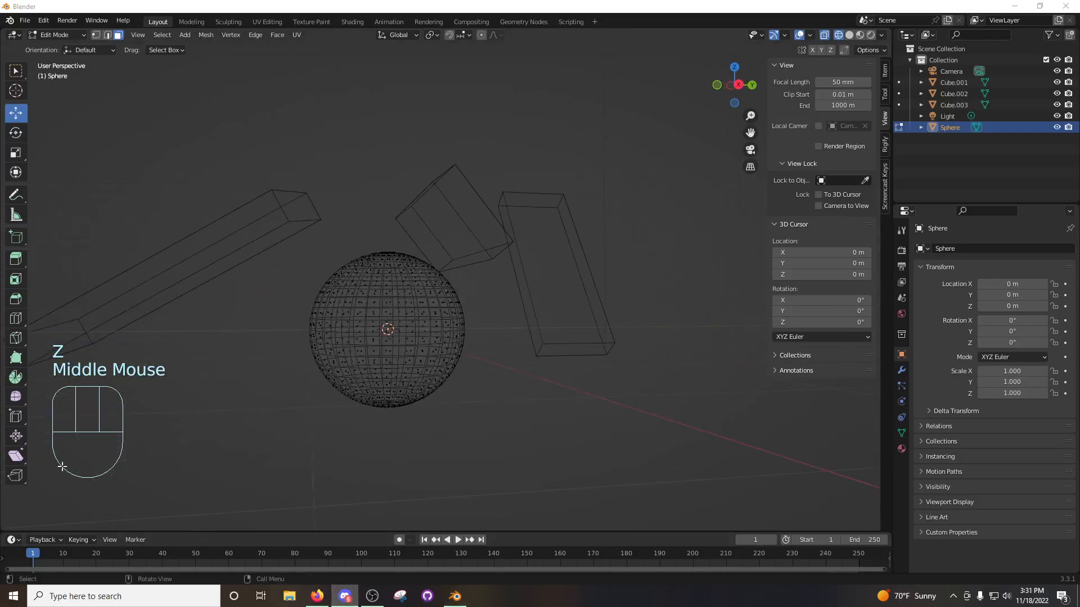
middle_drag(448, 374, 477, 351)
key(c)
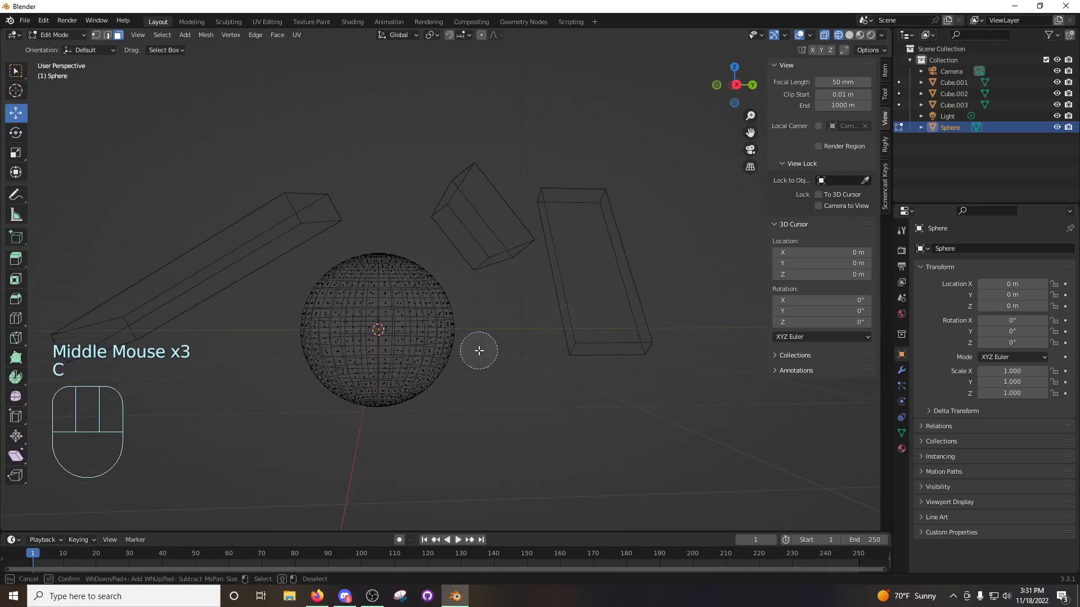
drag(361, 311, 366, 315)
right_click(367, 315)
mouse_move(367, 315)
middle_down()
mouse_move(455, 326)
mouse_move(508, 315)
mouse_move(452, 332)
middle_up()
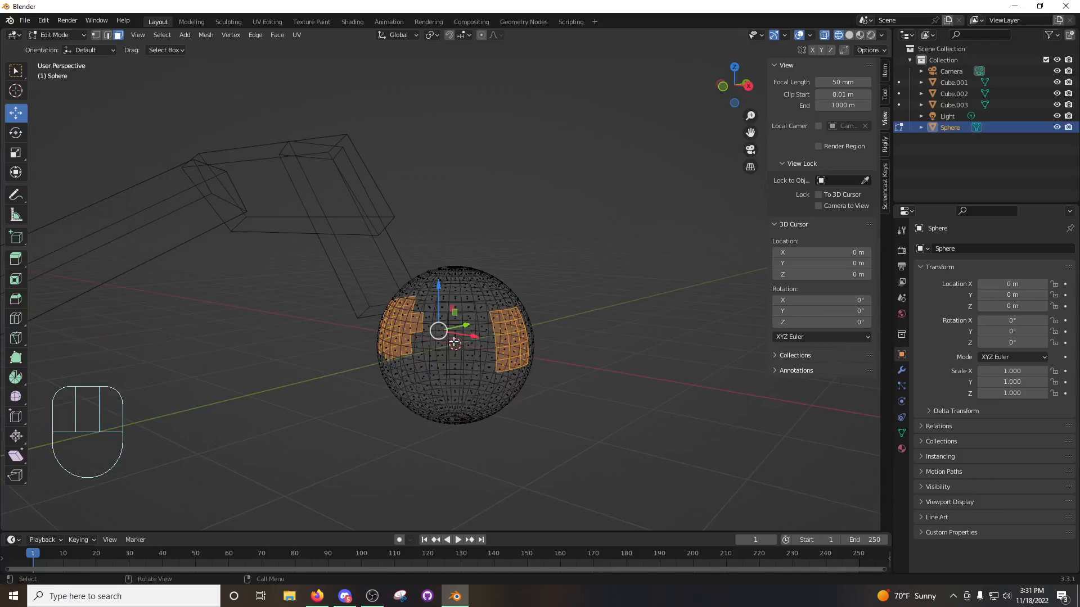
Scale the two opposite face patches outward along the global X axis into long arms.
middle_drag(503, 342, 484, 358)
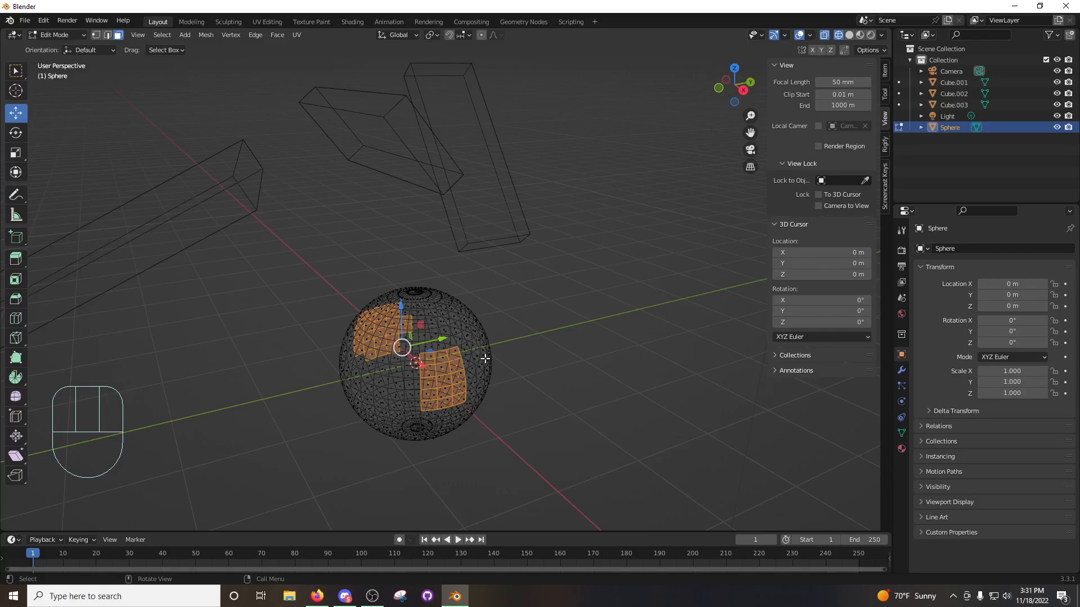
middle_drag(520, 382, 588, 349)
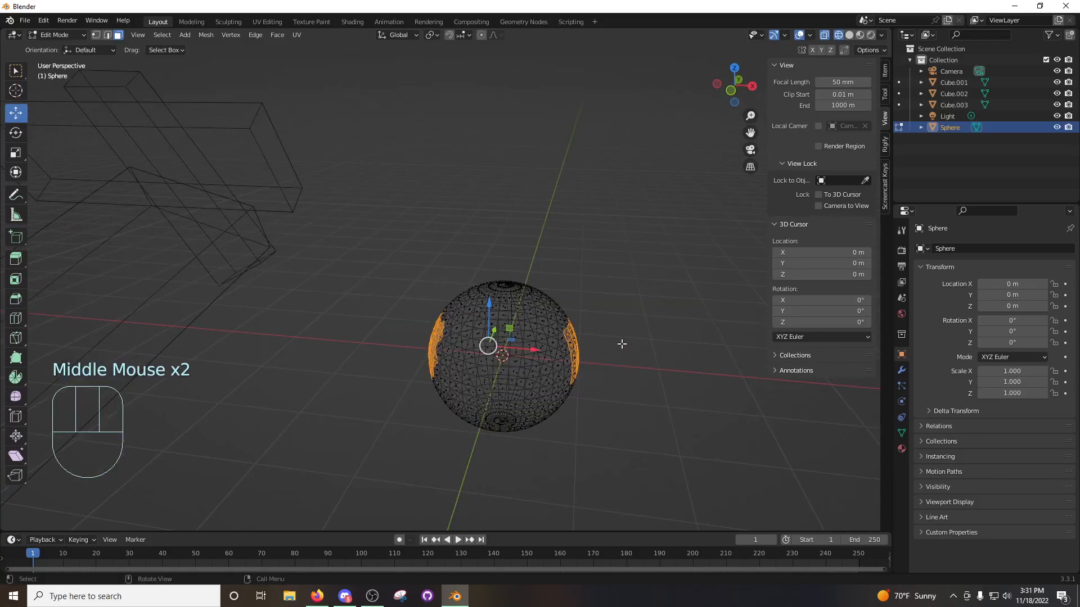
key(s)
key(x)
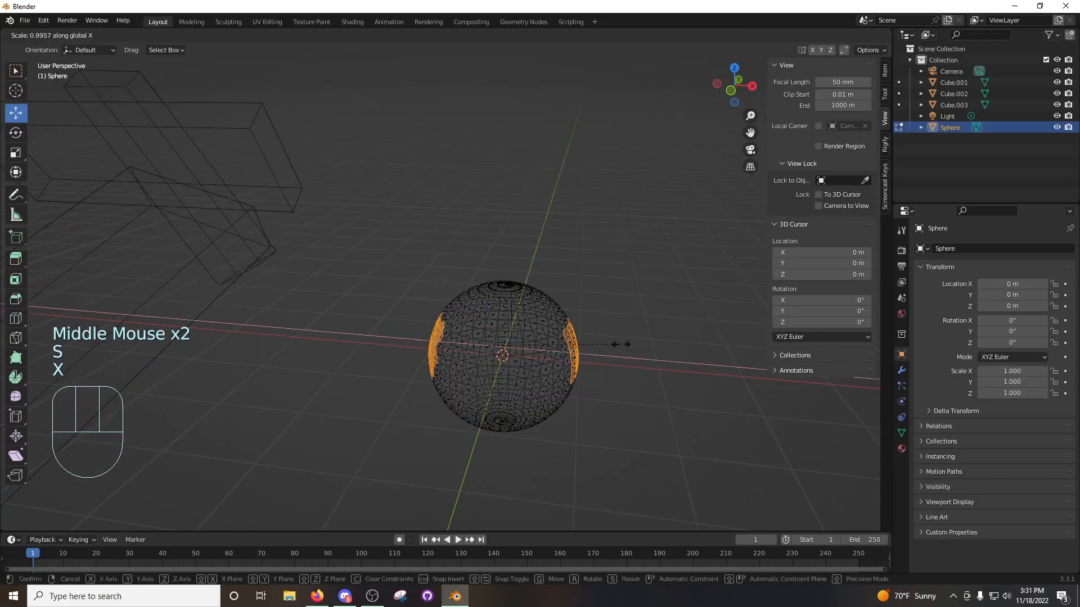
click(588, 338)
Leave Edit Mode, return to solid shading and view the sphere's two arms from several angles.
mouse_move(588, 337)
middle_down()
mouse_move(581, 319)
mouse_move(555, 318)
mouse_move(660, 304)
mouse_move(650, 272)
mouse_move(430, 284)
mouse_move(469, 337)
mouse_move(616, 315)
mouse_move(386, 316)
middle_up()
key(Tab)
key(z)
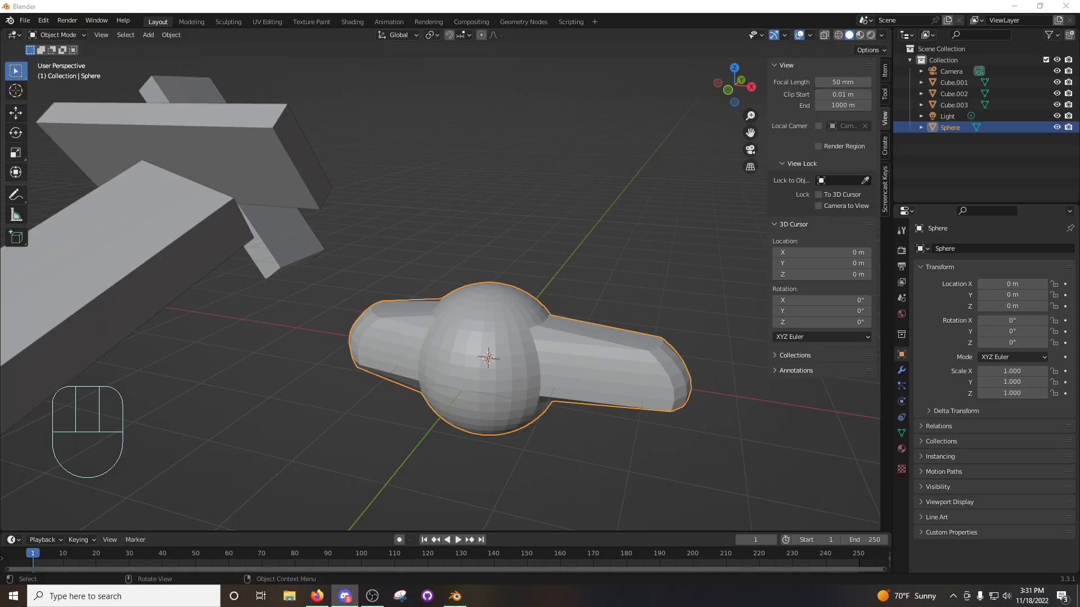
middle_drag(554, 376, 607, 239)
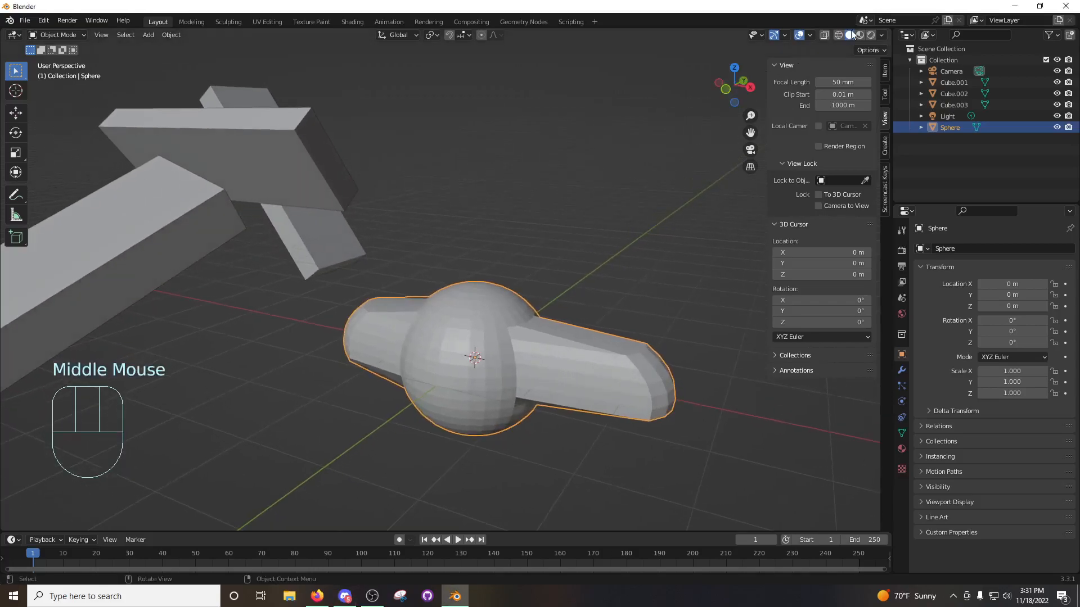
middle_drag(562, 158, 471, 197)
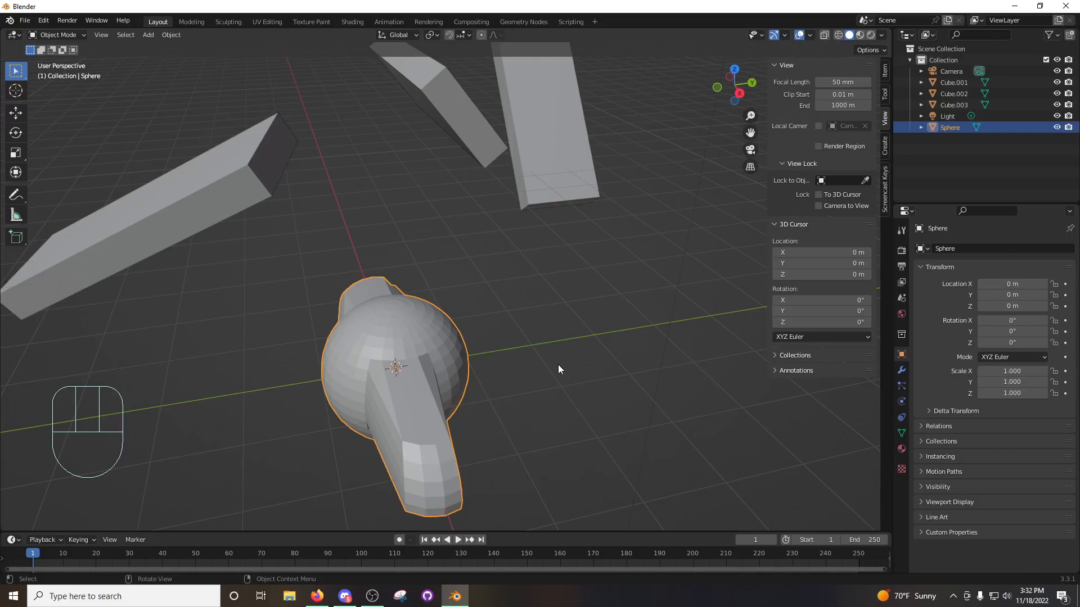
middle_drag(481, 365, 501, 356)
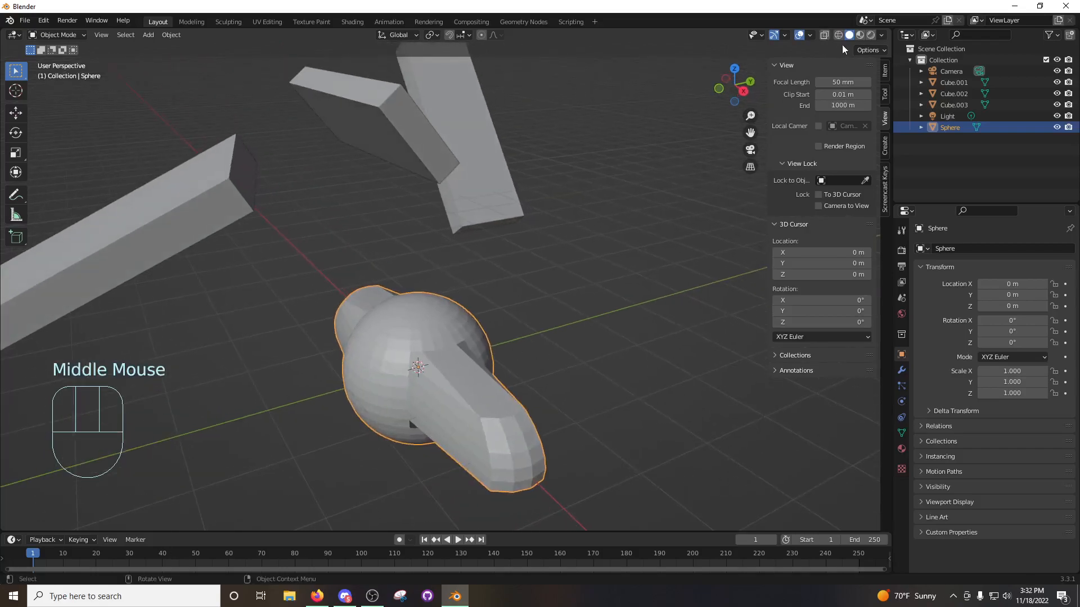
Return the sphere to Edit Mode, undo the stretching of its two face patches and clear the selection.
key(Tab)
middle_drag(529, 311, 597, 304)
click(579, 294)
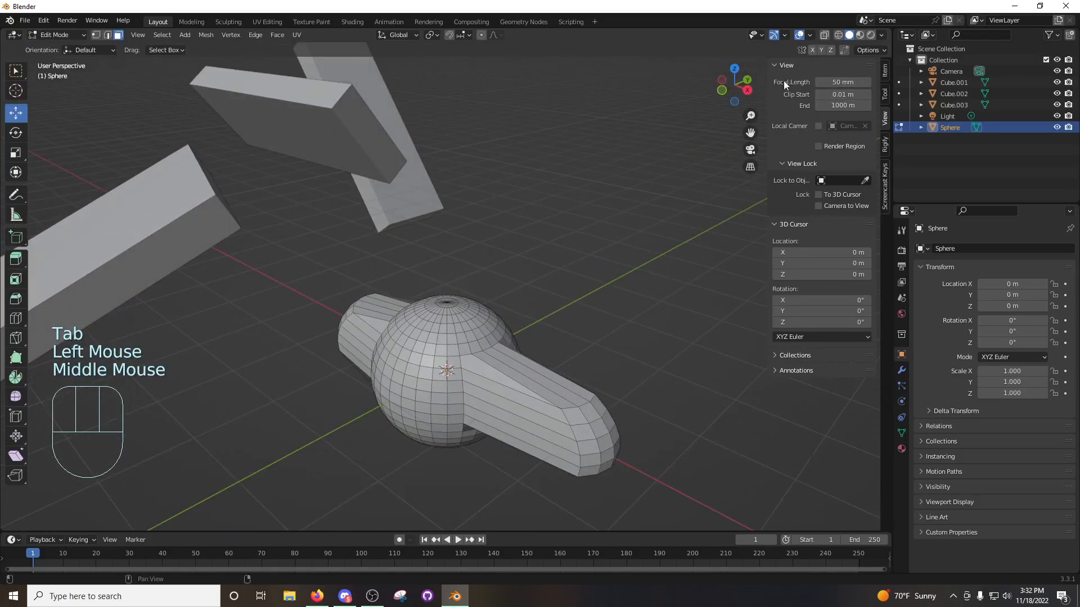
drag(766, 84, 777, 84)
middle_drag(559, 244, 544, 283)
key(ctrl+z)
key(ctrl+z)
key(ctrl+z)
key(ctrl+z)
click(544, 282)
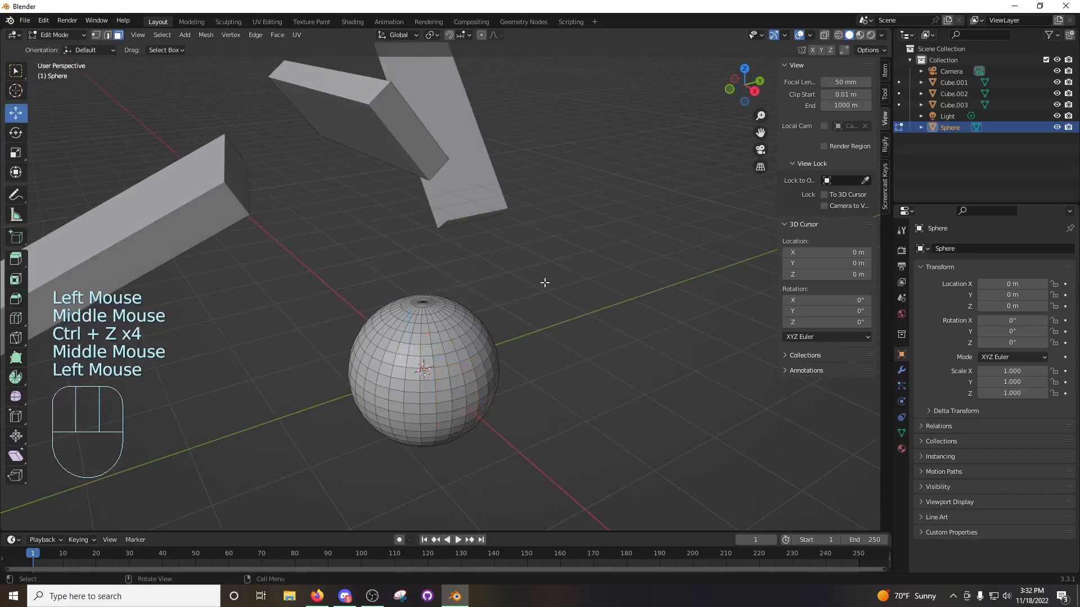
Enable mesh mirroring on the X axis and pull a single face on the sphere's side outward into a spike.
click(812, 51)
middle_drag(562, 309, 646, 286)
click(537, 361)
middle_drag(538, 361, 510, 315)
key(g)
click(639, 356)
Pull several more single faces around the sphere outward into spikes mirrored across X.
click(510, 315)
key(g)
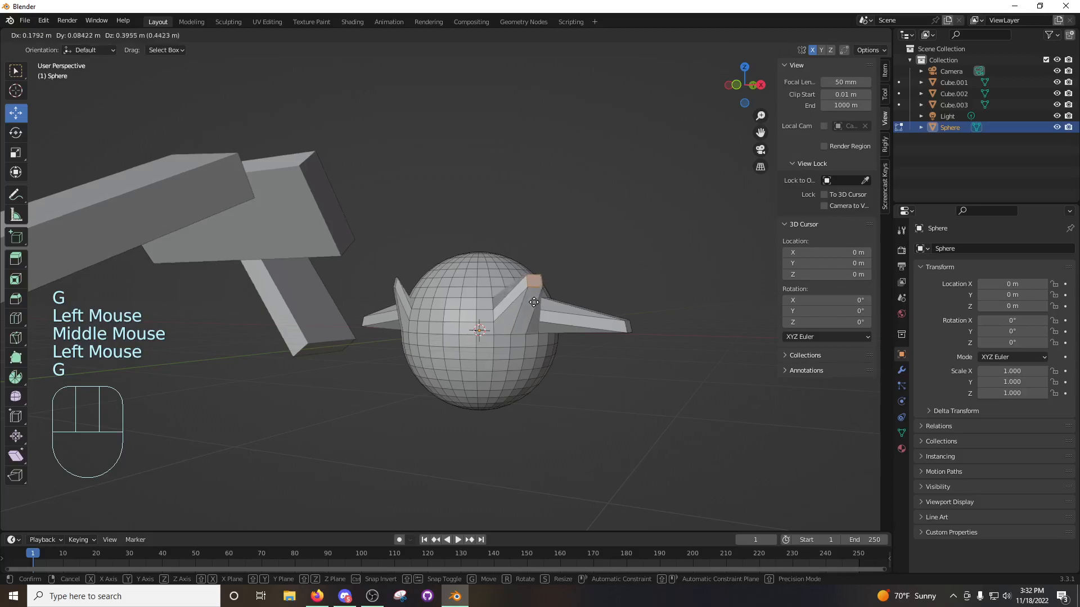
click(535, 319)
middle_drag(535, 319, 579, 356)
key(g)
click(646, 332)
click(579, 357)
key(g)
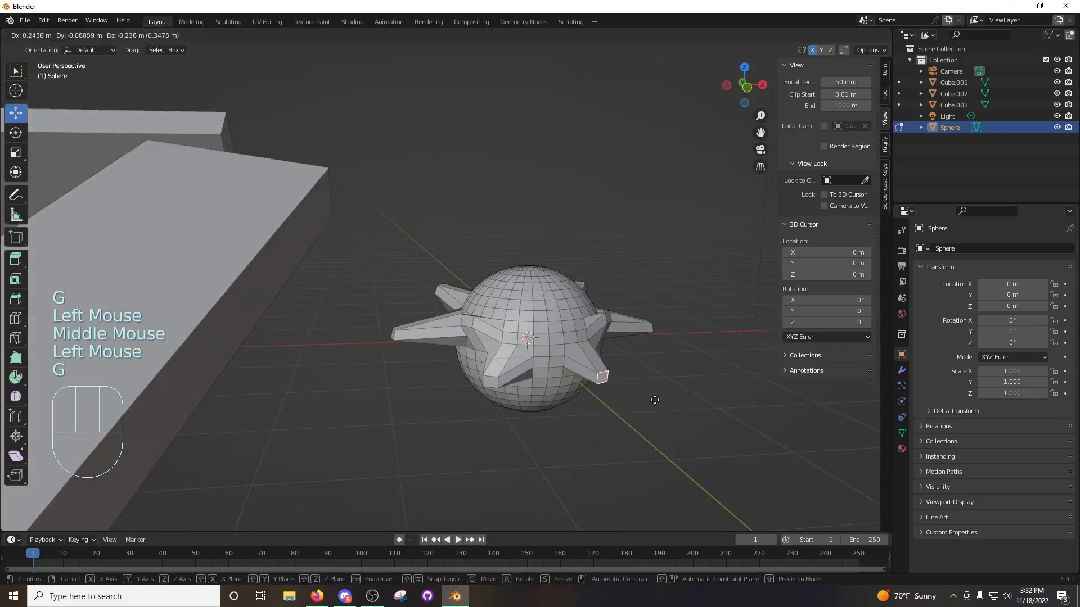
click(659, 403)
middle_drag(659, 403, 540, 285)
click(513, 314)
key(g)
click(438, 272)
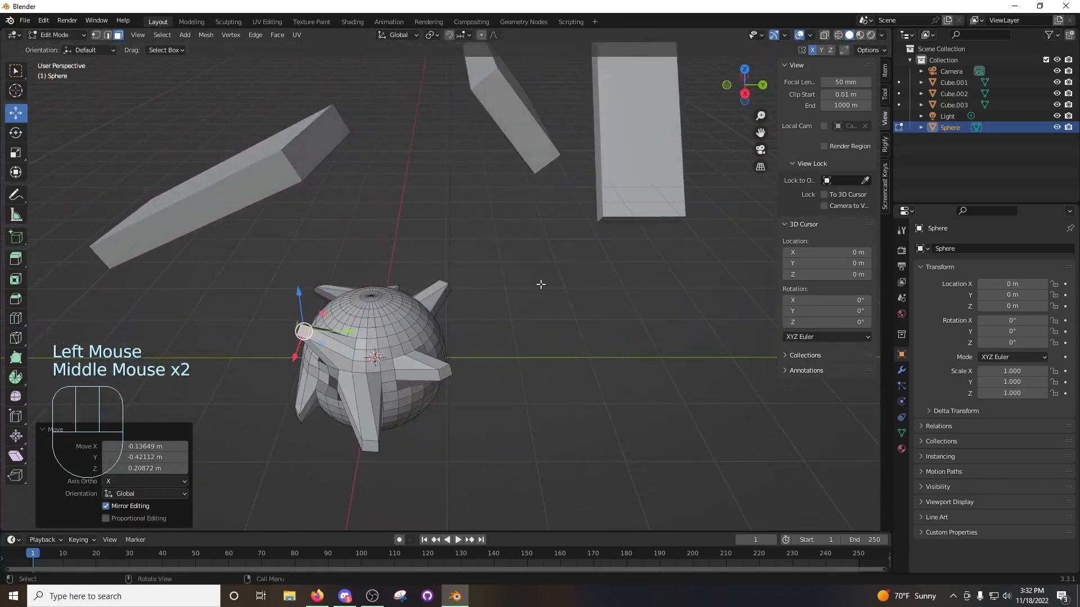
Turn off X mirroring, leave Edit Mode and delete the spiked sphere.
click(813, 50)
key(Tab)
middle_drag(479, 309, 508, 310)
key(x)
click(507, 309)
key(shift+a)
mouse_move(501, 310)
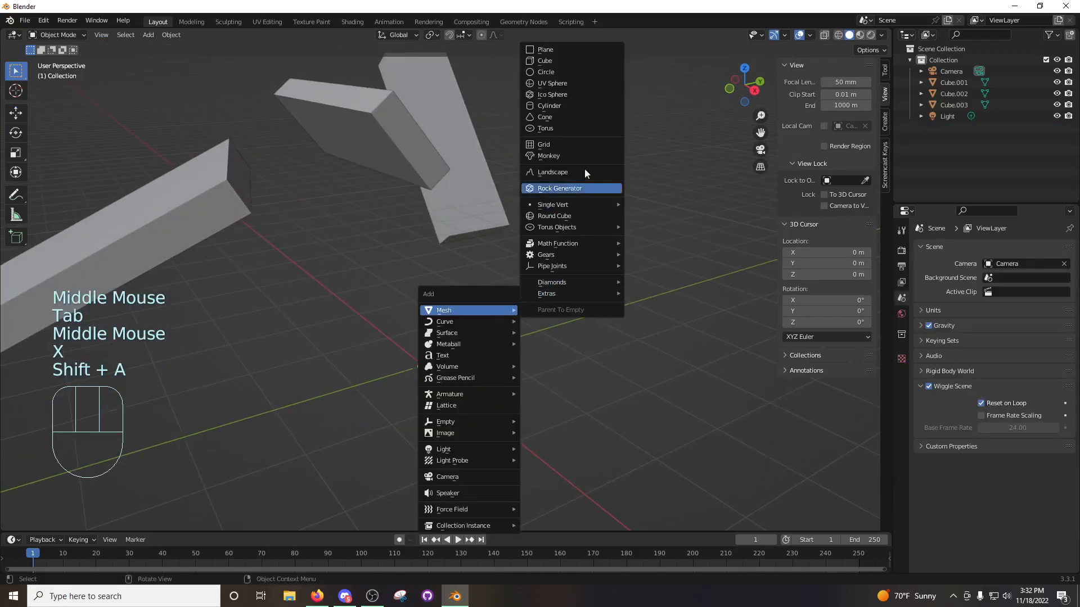
click(559, 72)
key(x)
click(492, 272)
Add a new UV sphere and enter Edit Mode on it.
key(shift+a)
mouse_move(494, 271)
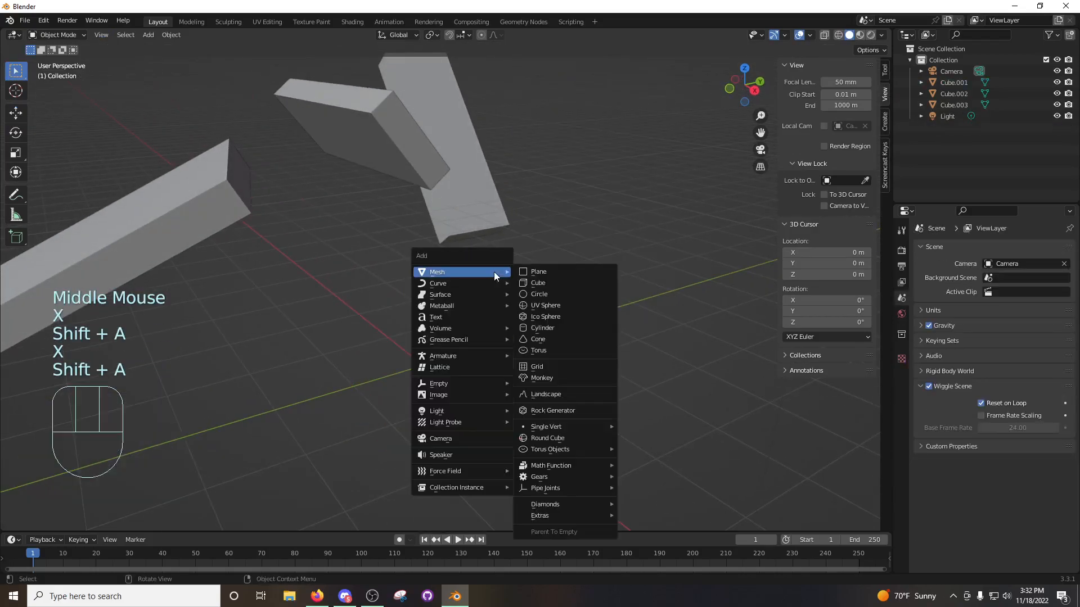
click(551, 304)
middle_drag(495, 315, 447, 324)
middle_drag(548, 342, 578, 343)
key(Tab)
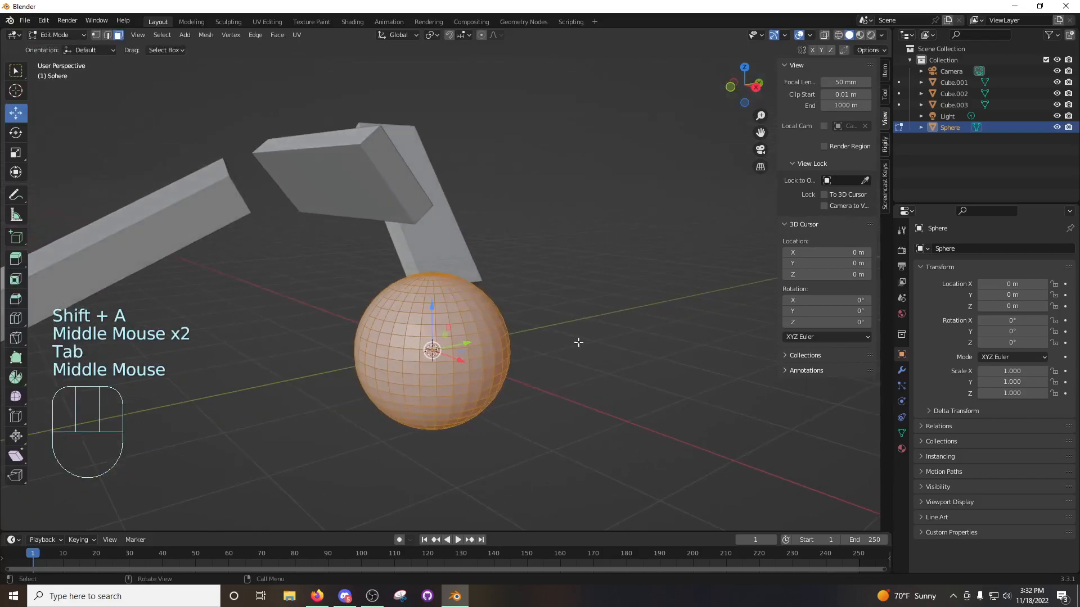
Circle-select a patch of faces on the sphere's side and move the patch outward from the sphere.
click(523, 335)
key(c)
drag(481, 356, 475, 342)
right_click(475, 342)
middle_drag(474, 343, 489, 320)
key(g)
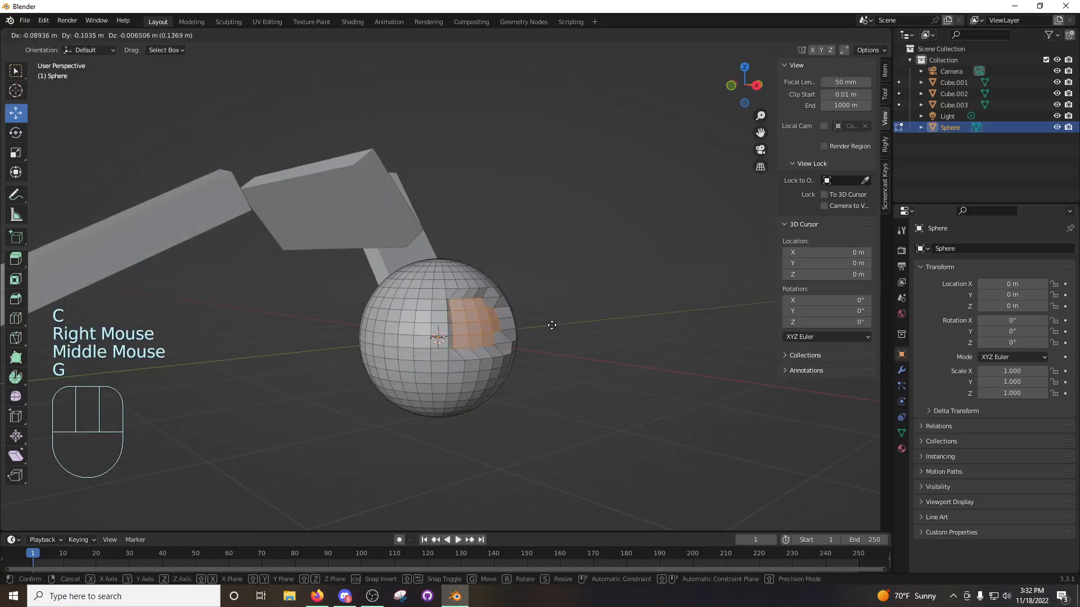
right_click(549, 321)
middle_drag(559, 308, 563, 337)
scroll(518, 326, up, 2)
key(g)
click(634, 296)
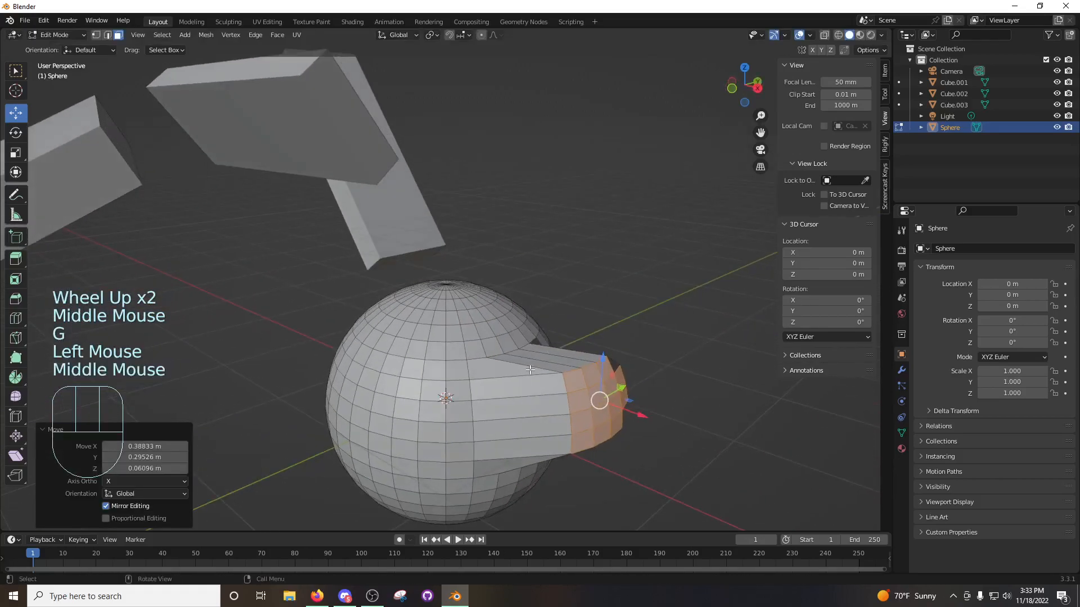
Examine the stretched faces along the side of the pulled-out patch by selecting them one at a time.
click(534, 367)
click(523, 403)
click(523, 432)
click(524, 449)
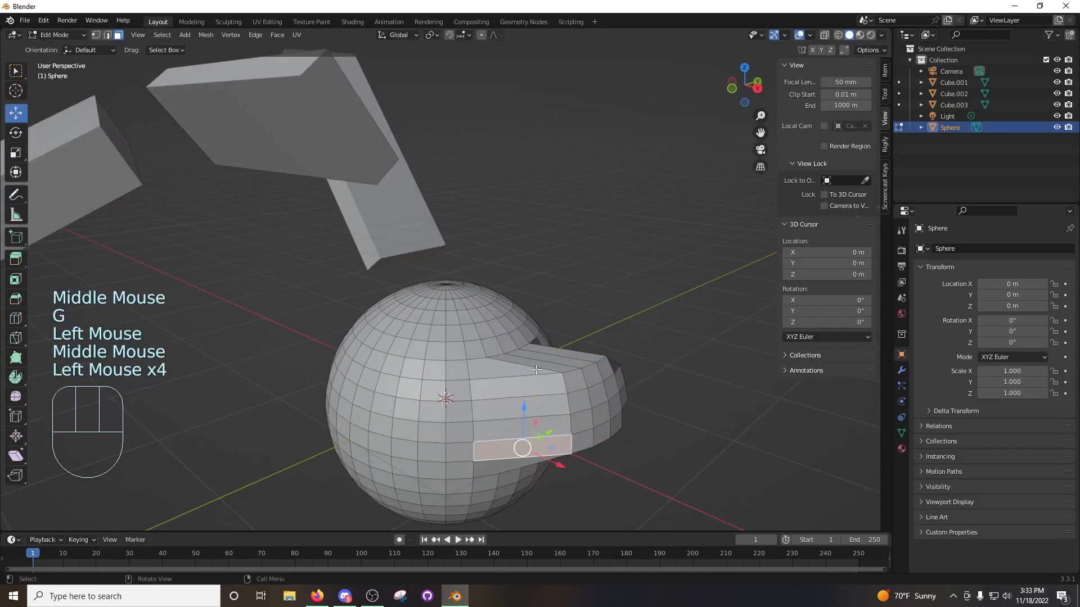
click(510, 368)
click(554, 352)
click(534, 363)
mouse_move(606, 343)
middle_down()
mouse_move(506, 325)
mouse_move(595, 326)
middle_up()
Undo the single-face selections and the outward move of the patch.
key(ctrl+z)
key(ctrl+z)
key(ctrl+z)
key(ctrl+z)
key(ctrl+z)
key(ctrl+z)
key(ctrl+z)
key(ctrl+z)
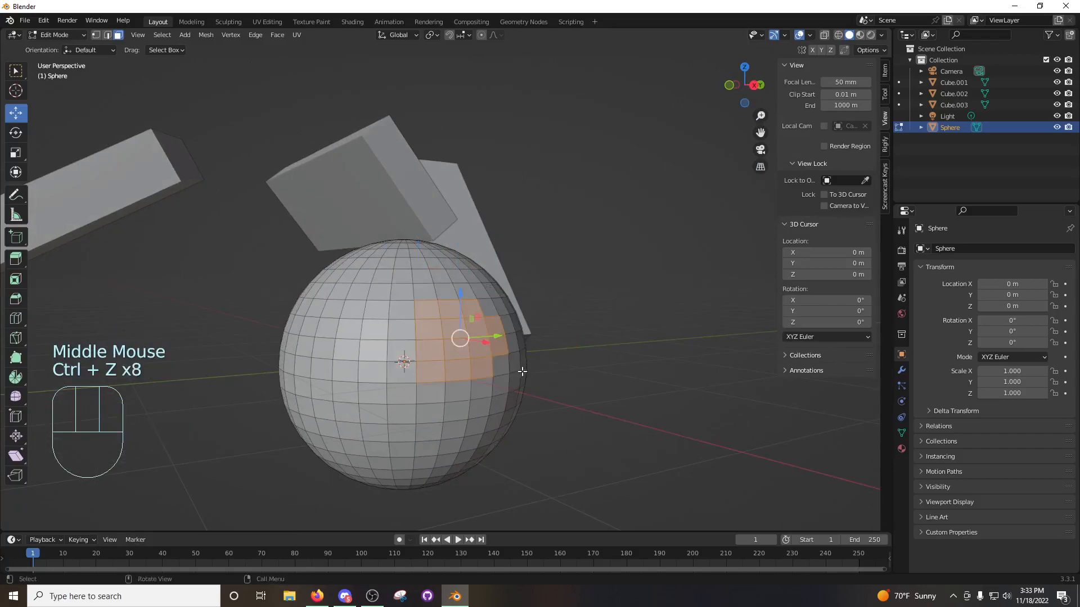
scroll(521, 373, down, 1)
middle_drag(523, 340, 537, 345)
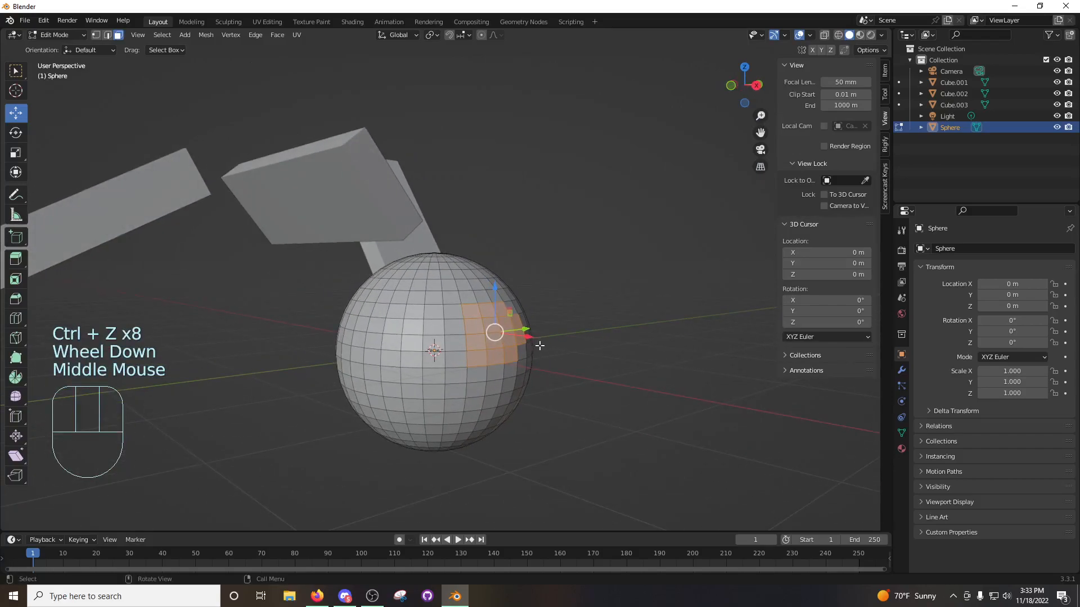
Circle-select a patch of faces on the sphere's side and extrude it about 0.77 m outward into an arm.
click(561, 323)
key(c)
drag(559, 324, 527, 344)
right_click(528, 343)
middle_drag(529, 343, 576, 330)
key(c)
right_click(446, 372)
key(e)
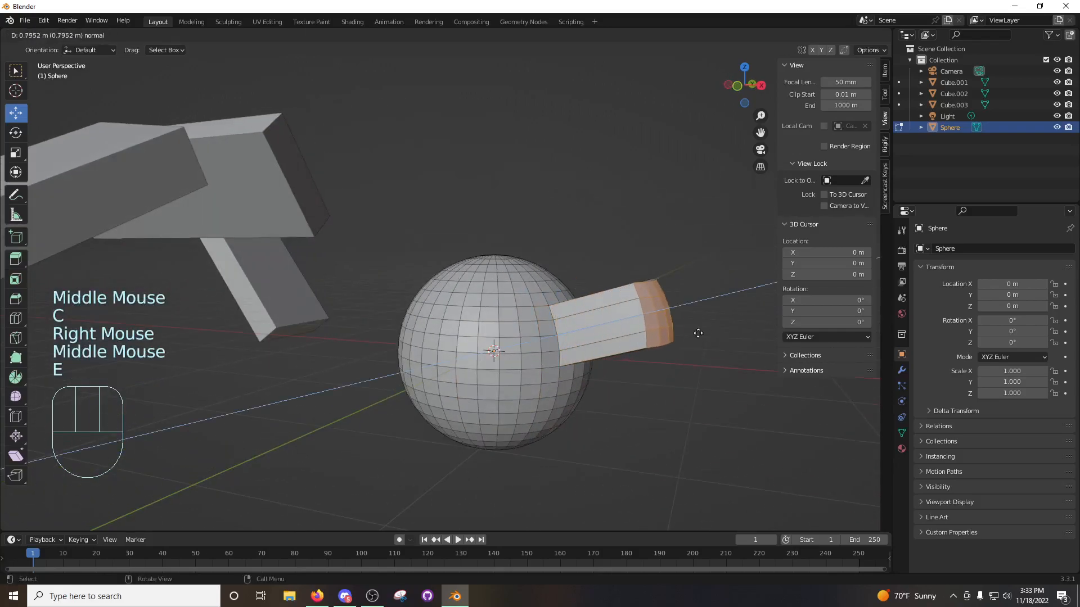
click(692, 333)
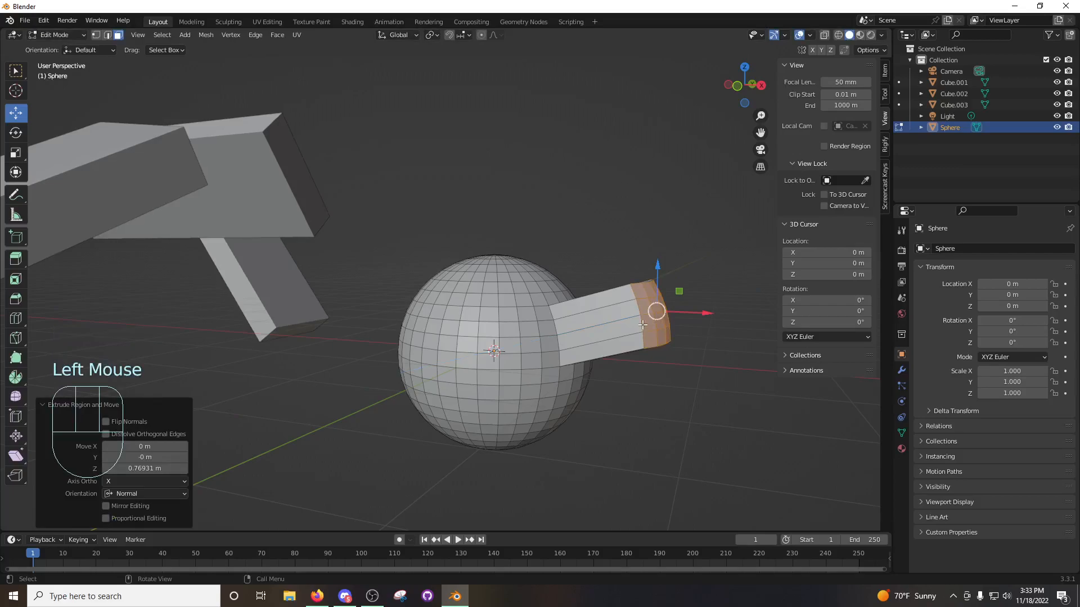
Circle-select a second patch of faces on another side of the sphere and extrude it.
middle_drag(643, 325, 458, 345)
click(564, 360)
key(c)
click(365, 327)
right_click(368, 318)
middle_drag(368, 318, 444, 319)
scroll(487, 326, up, 2)
scroll(487, 325, up, 1)
key(e)
click(479, 323)
click(445, 320)
Circle-select a third patch of faces on the sphere and extrude it about 0.44 m outward.
mouse_move(444, 320)
middle_down()
mouse_move(429, 321)
mouse_move(548, 324)
mouse_move(596, 409)
mouse_move(604, 404)
mouse_move(514, 354)
mouse_move(557, 338)
mouse_move(444, 344)
mouse_move(405, 334)
mouse_move(405, 310)
mouse_move(435, 291)
middle_up()
scroll(595, 409, down, 2)
key(c)
click(447, 343)
right_click(447, 343)
key(e)
click(383, 329)
click(498, 270)
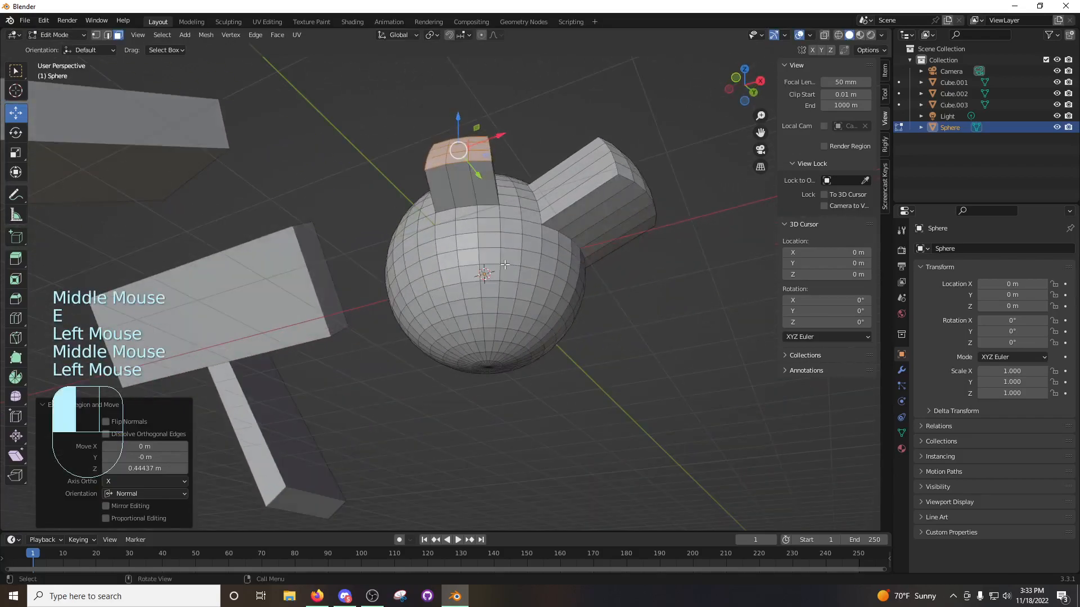
Clear the selection, circle-select a patch of faces on the sphere's lower half and extrude it.
click(641, 289)
key(c)
click(512, 264)
right_click(511, 264)
middle_drag(511, 263, 641, 320)
key(e)
click(591, 287)
click(557, 303)
Inspect the extruded sphere from several sides in Object Mode and return to Edit Mode.
middle_drag(556, 302, 580, 316)
key(Tab)
mouse_move(532, 278)
middle_down()
mouse_move(615, 273)
mouse_move(514, 326)
mouse_move(501, 304)
mouse_move(429, 294)
mouse_move(518, 295)
mouse_move(575, 275)
mouse_move(541, 305)
mouse_move(532, 299)
middle_up()
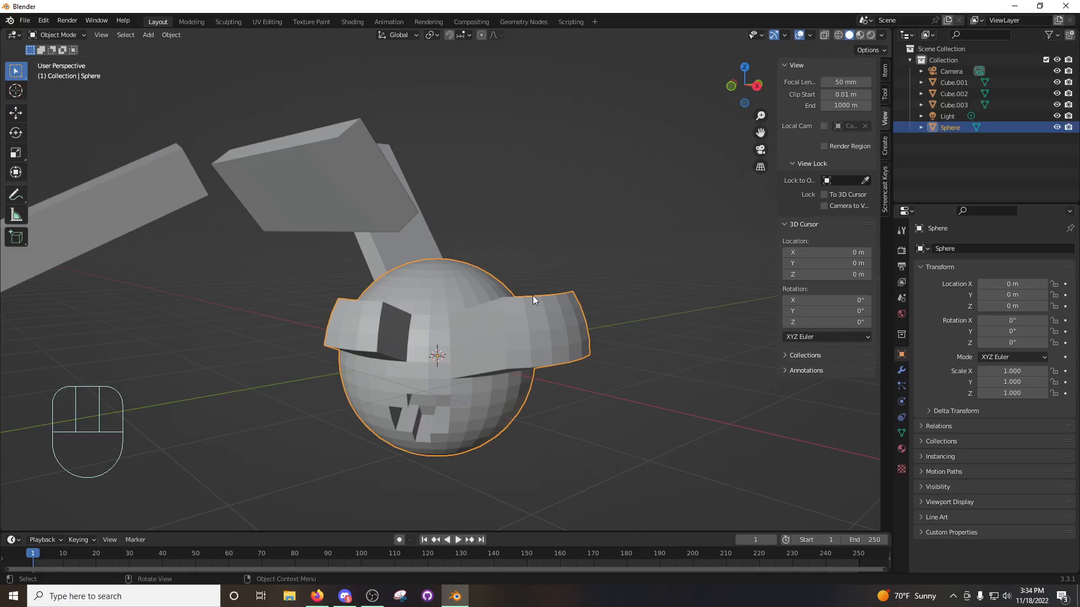
middle_drag(491, 329, 512, 304)
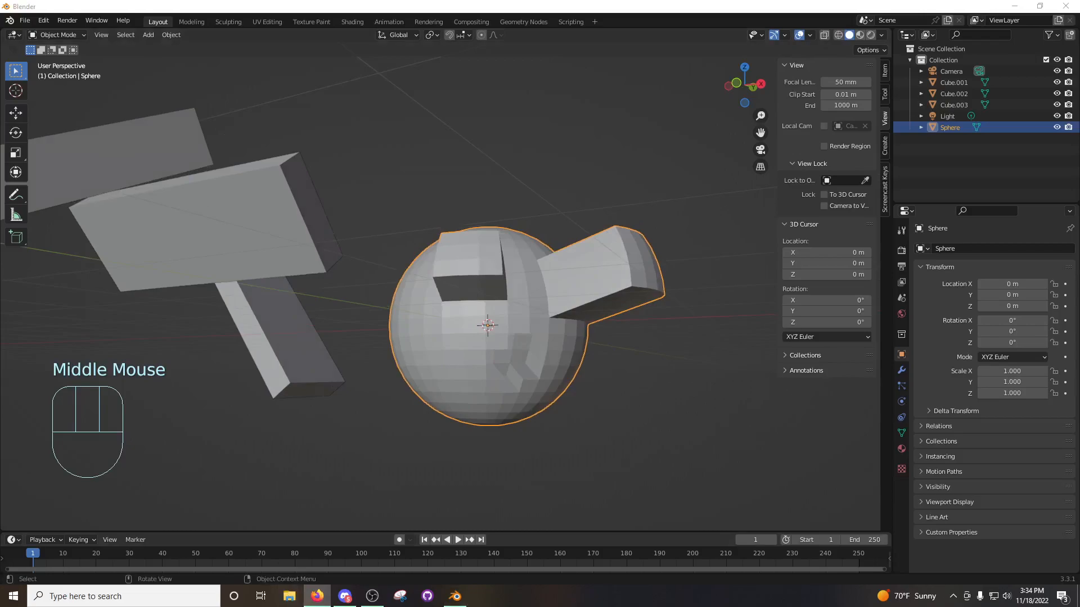
middle_drag(531, 296, 477, 256)
key(Tab)
scroll(588, 287, up, 2)
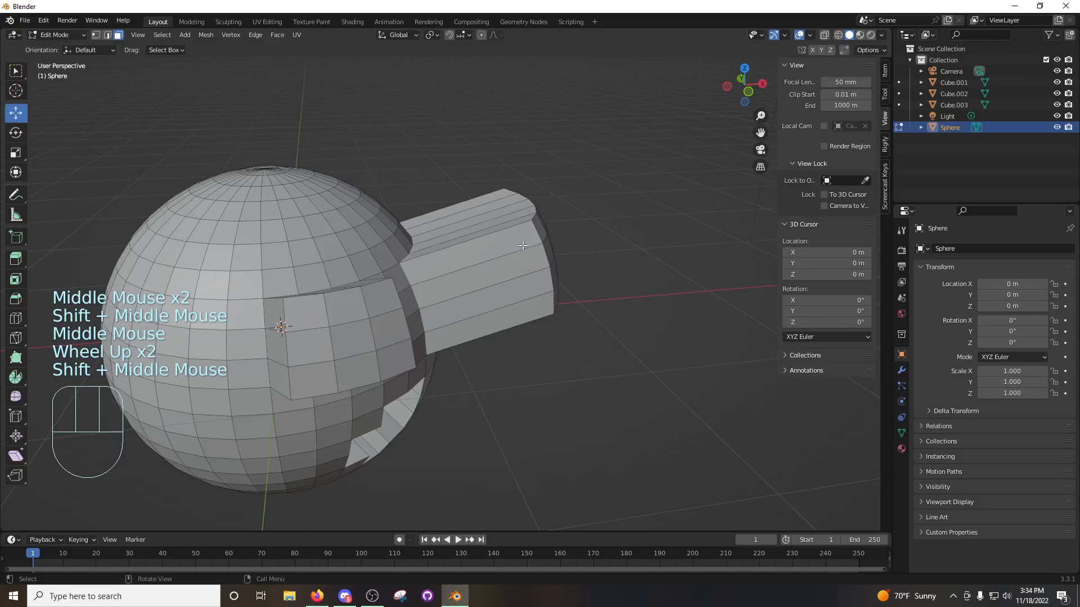
Select a single long face on the extruded arm and extrude it about 0.35 m.
click(503, 254)
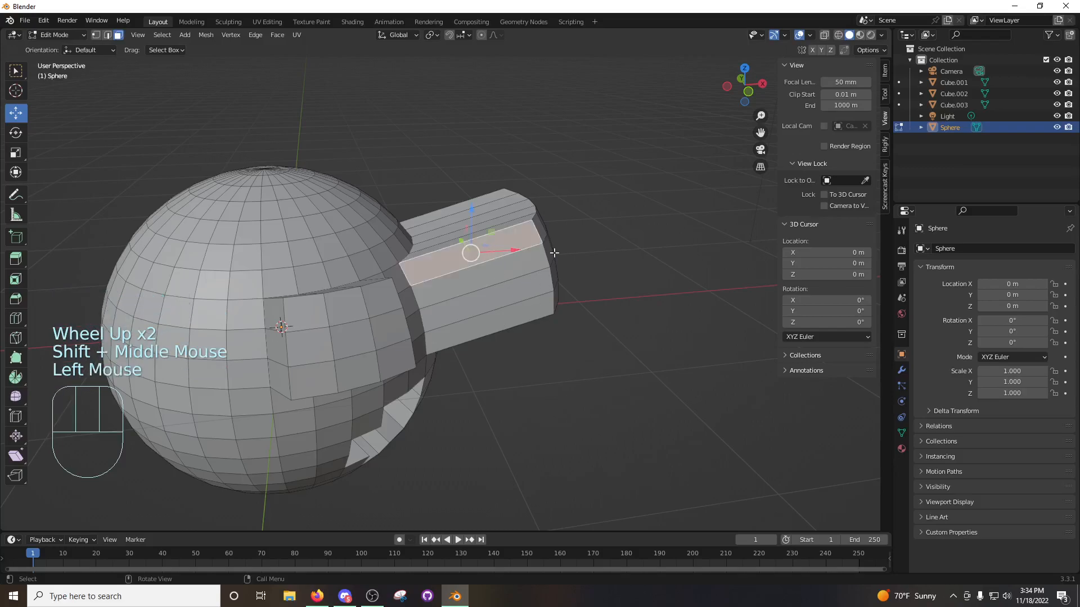
middle_drag(504, 254, 293, 275)
key(g)
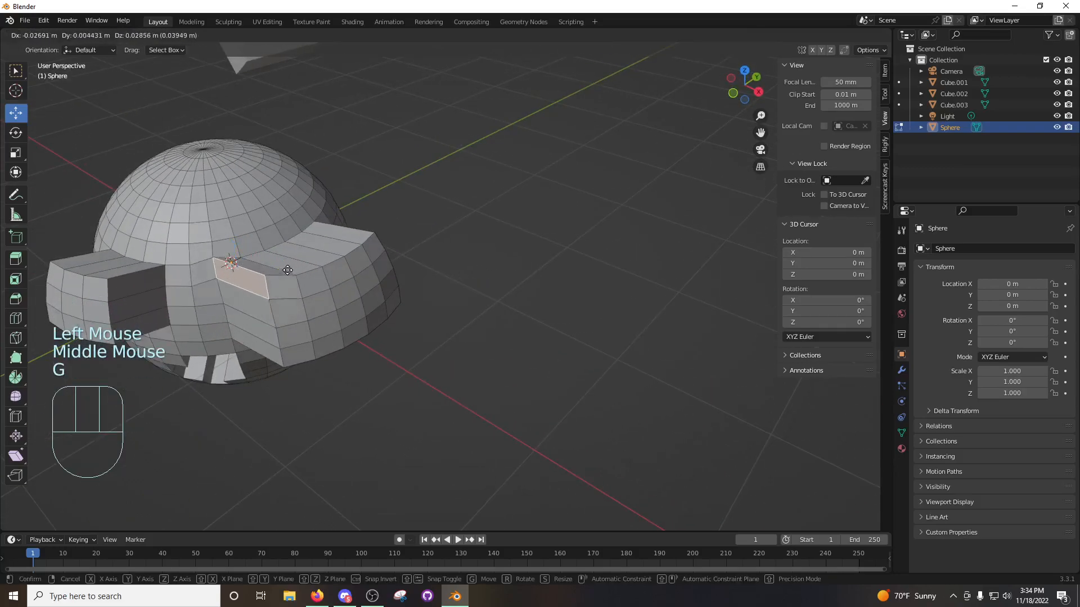
right_click(291, 285)
key(e)
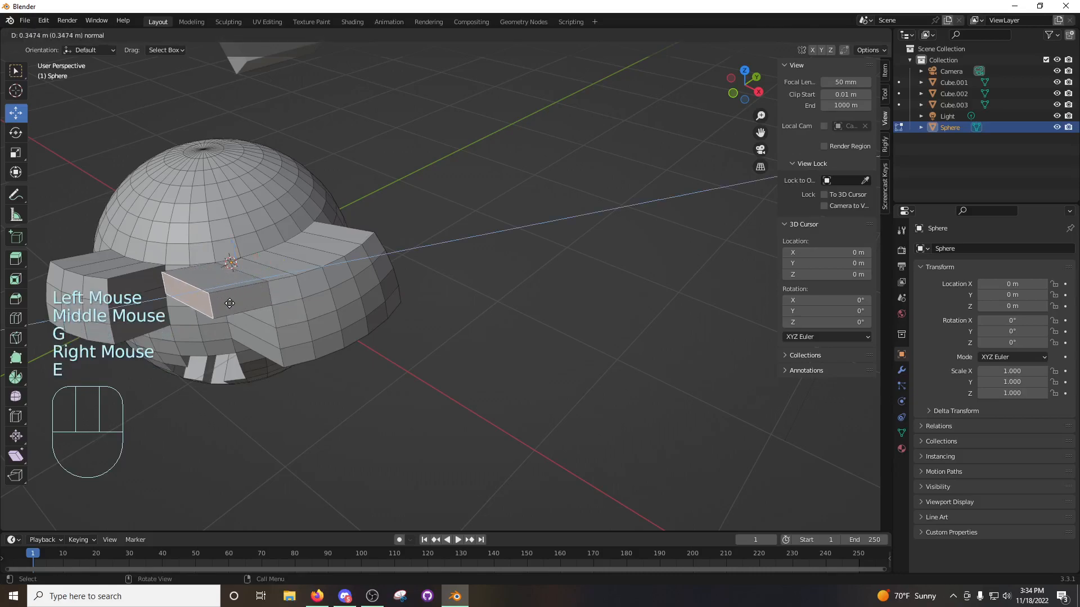
click(276, 284)
Try scaling down the arm's extruded face, and undo both the scaling and the extrusion.
middle_drag(276, 284, 359, 281)
key(s)
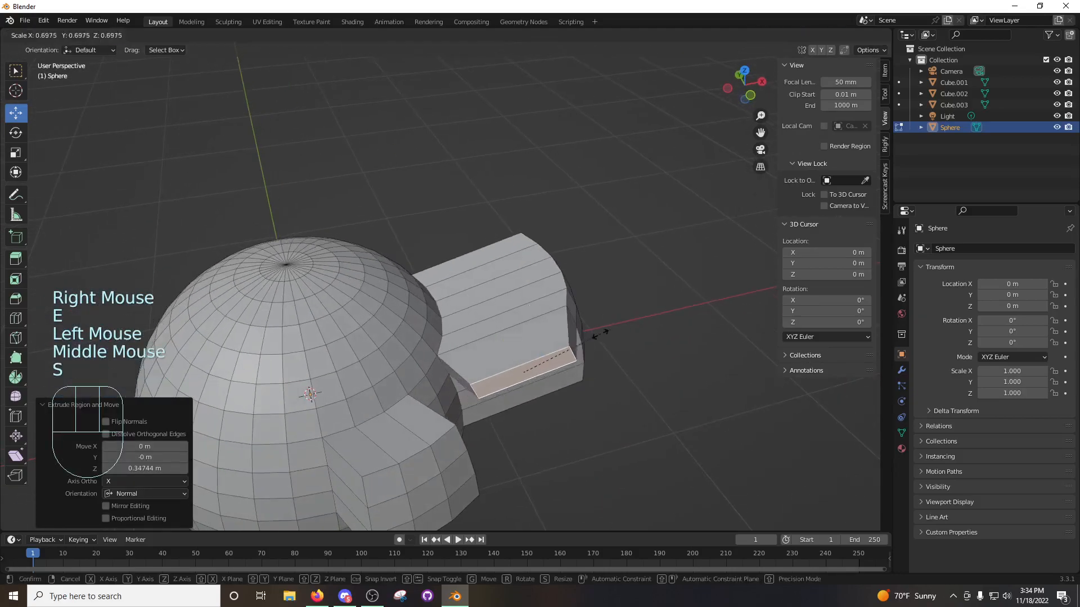
click(578, 346)
key(ctrl+z)
key(ctrl+z)
key(ctrl+z)
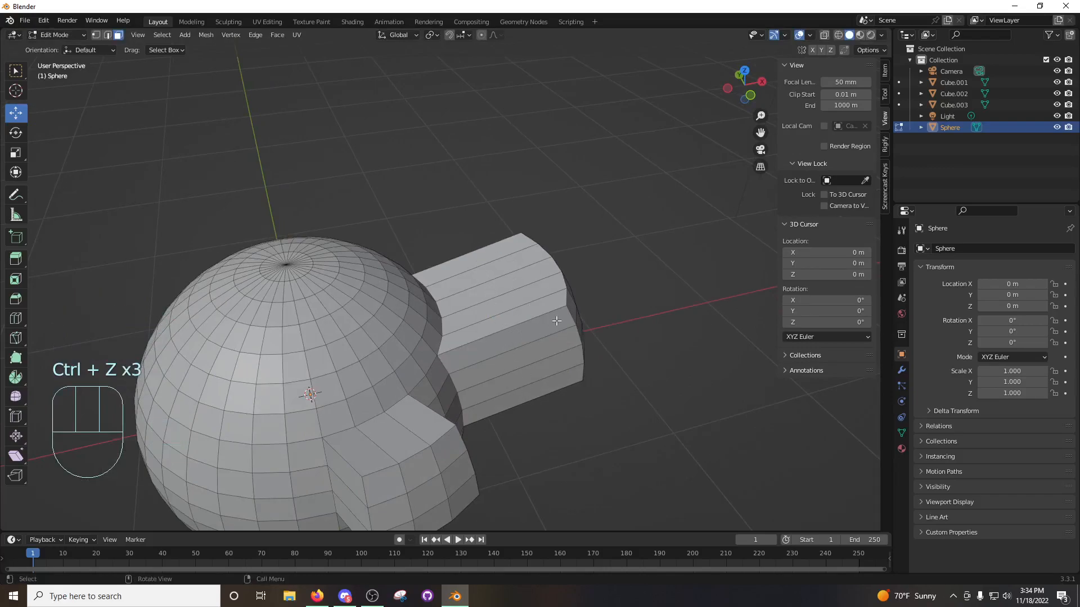
Draw an annotation stroke along the arm's long face, undo it and return to the Move tool.
click(15, 194)
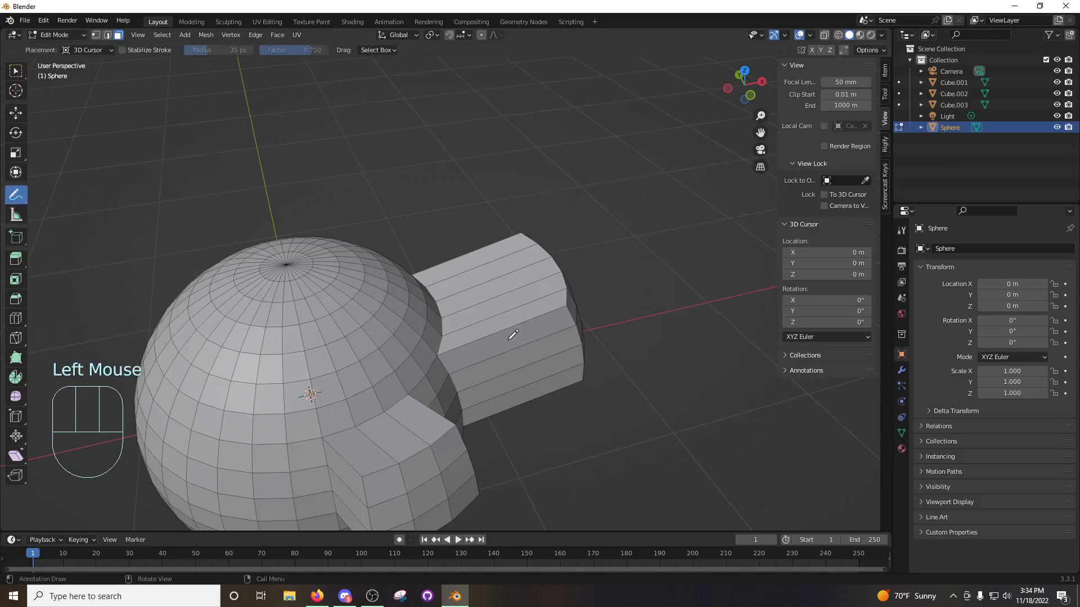
drag(509, 339, 581, 315)
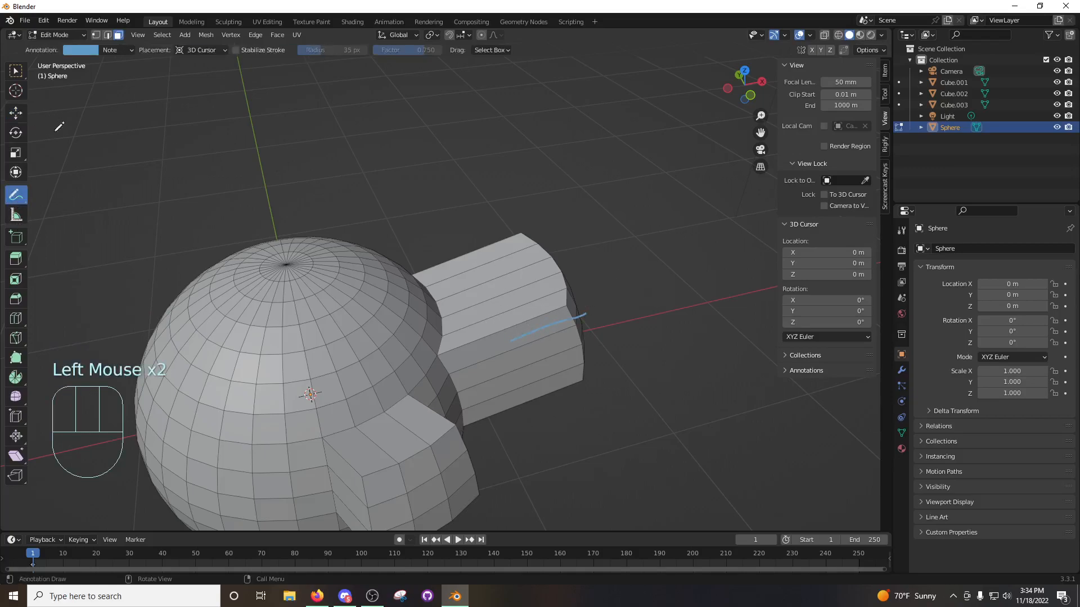
key(ctrl+z)
click(16, 113)
Add a loop cut across the long faces of the extruded arm and select one of the divided edges.
mouse_move(241, 164)
middle_down()
mouse_move(583, 275)
mouse_move(479, 305)
middle_up()
scroll(506, 299, down, 1)
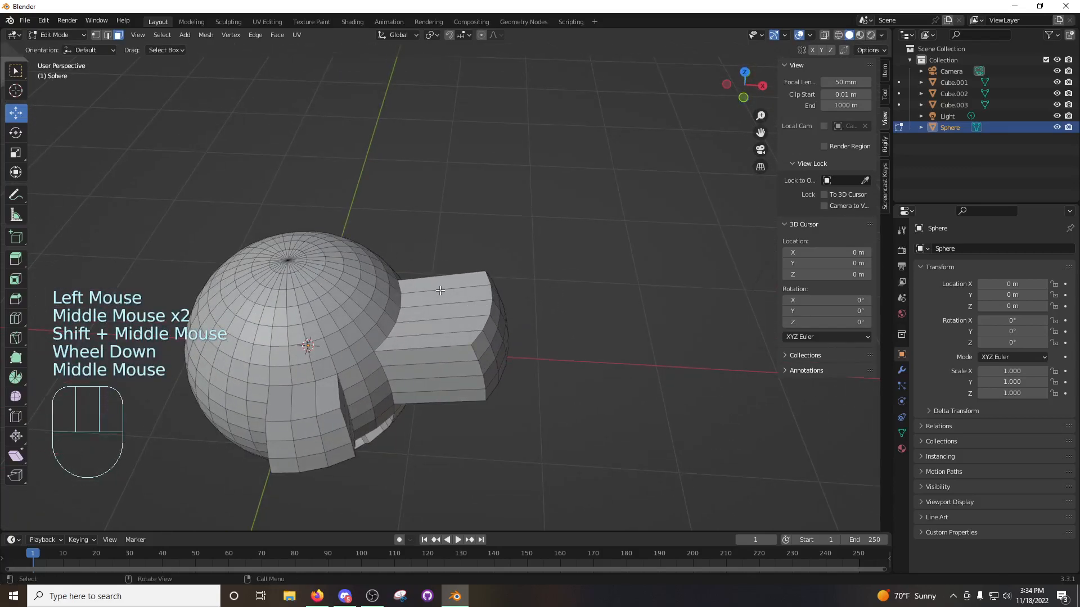
key(ctrl+r)
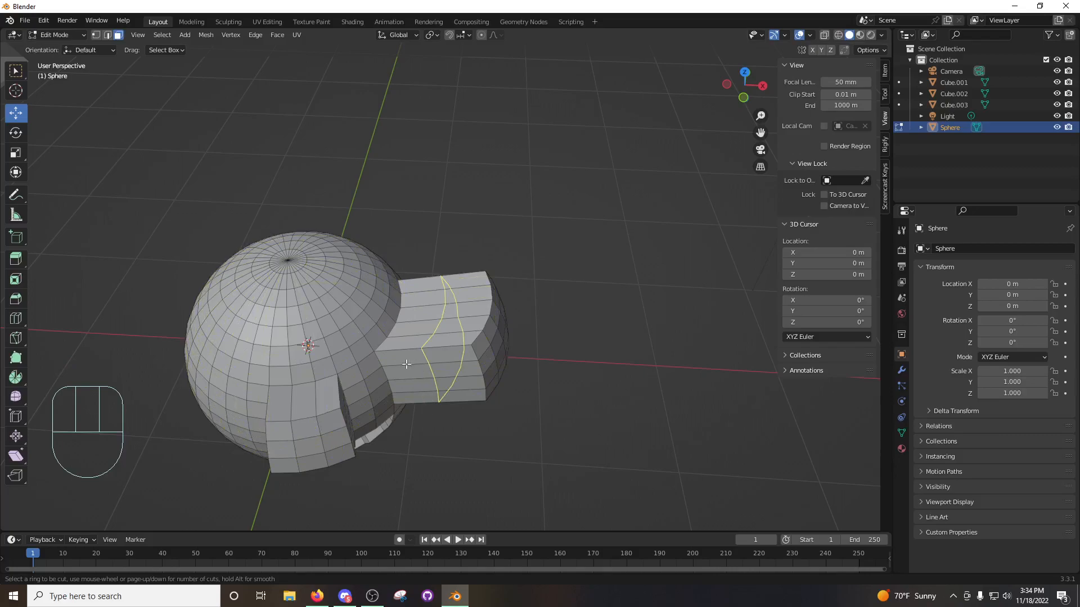
click(450, 295)
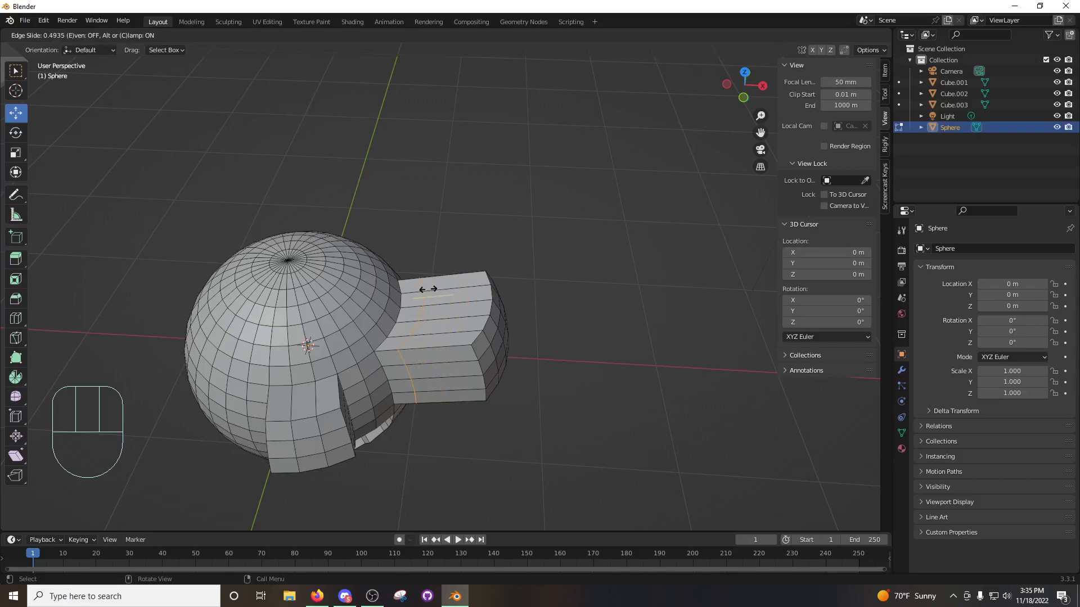
click(458, 285)
middle_drag(560, 326, 641, 255)
click(644, 253)
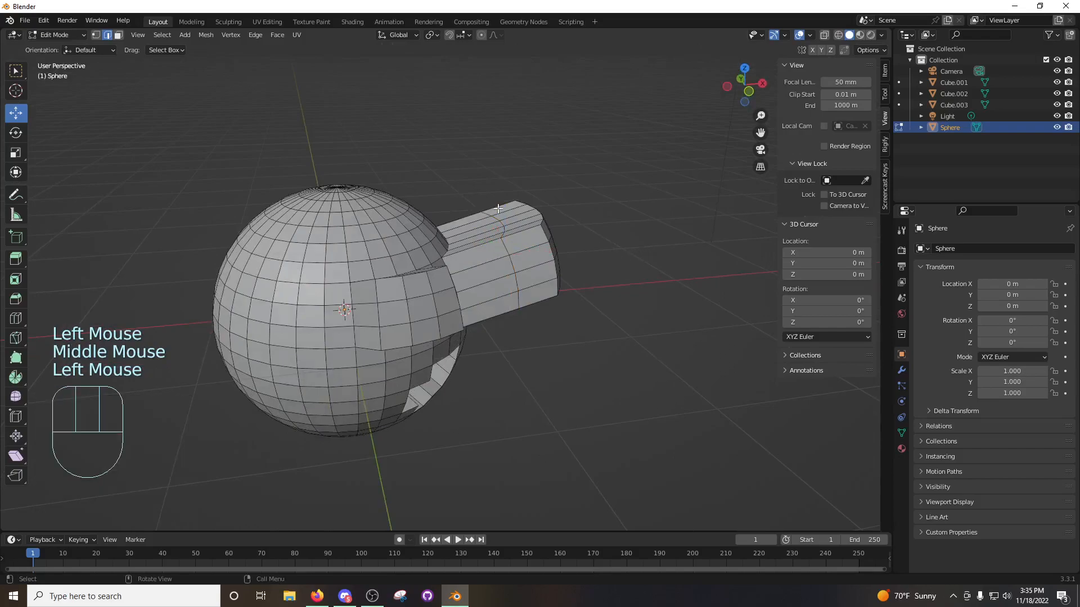
double_click(527, 241)
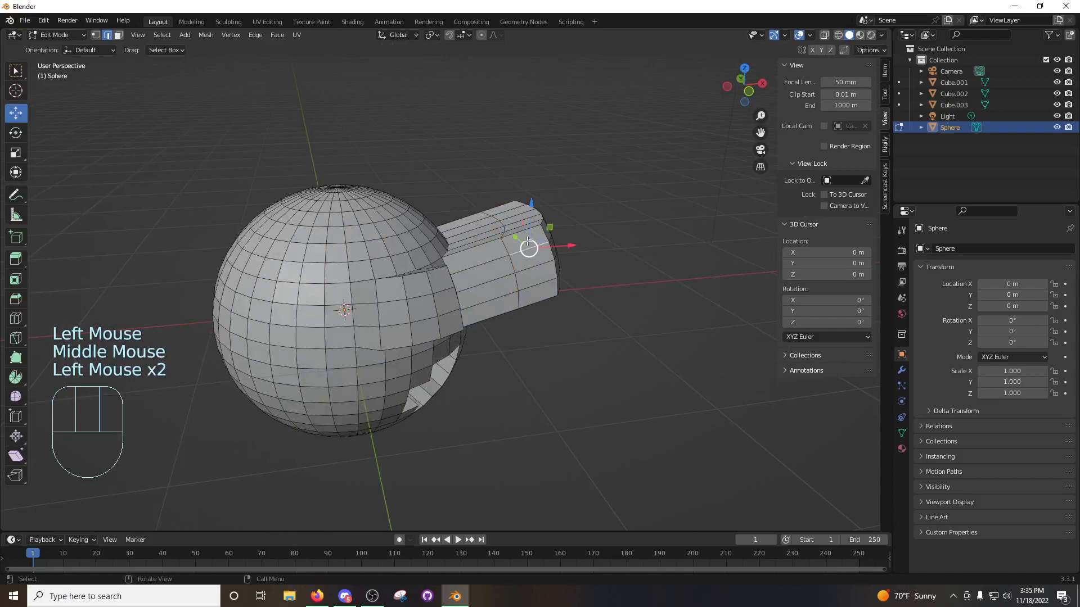
Switch to face selection, extrude one of the arm's divided faces about 0.41 m and clear the selection.
click(119, 35)
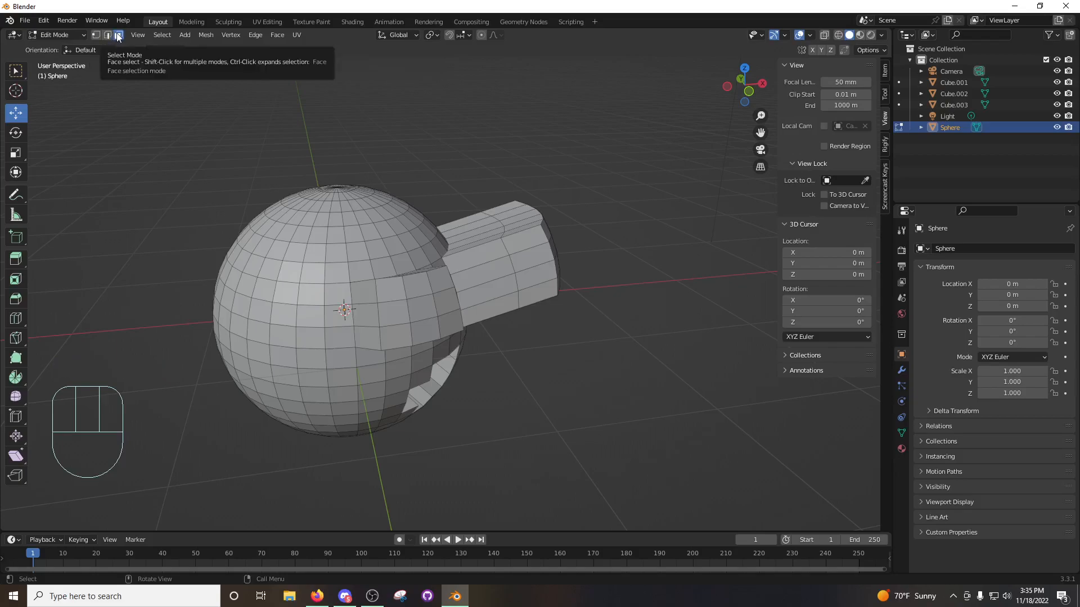
middle_drag(619, 231, 252, 353)
click(560, 241)
key(e)
click(506, 256)
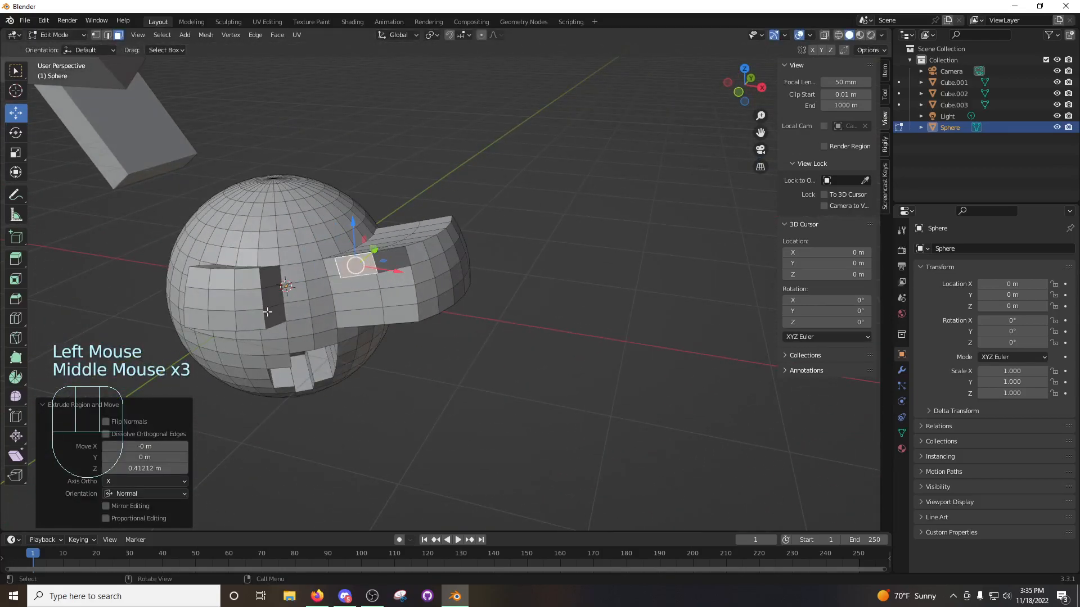
middle_drag(490, 279, 515, 272)
click(425, 303)
click(516, 272)
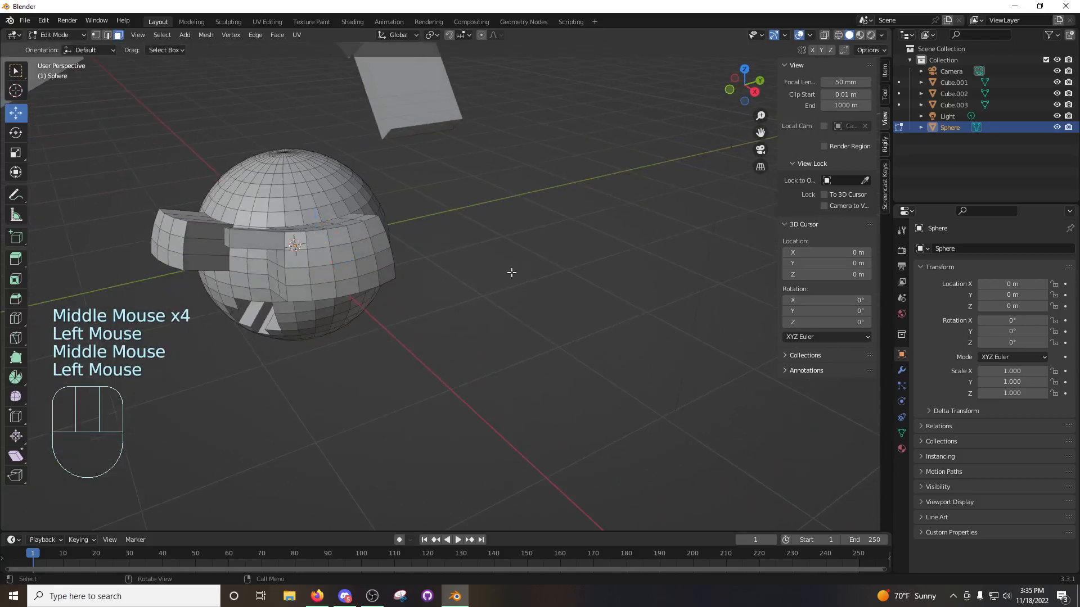
Circle-select the faces at the end of the sphere's side protrusion and extrude them outward about 0.15 m.
key(c)
drag(330, 263, 353, 260)
right_click(353, 260)
middle_drag(353, 261, 509, 217)
key(e)
click(511, 214)
Extrude the protrusion's end faces again, scale them down slightly, and move them inward to form a recess.
key(e)
key(s)
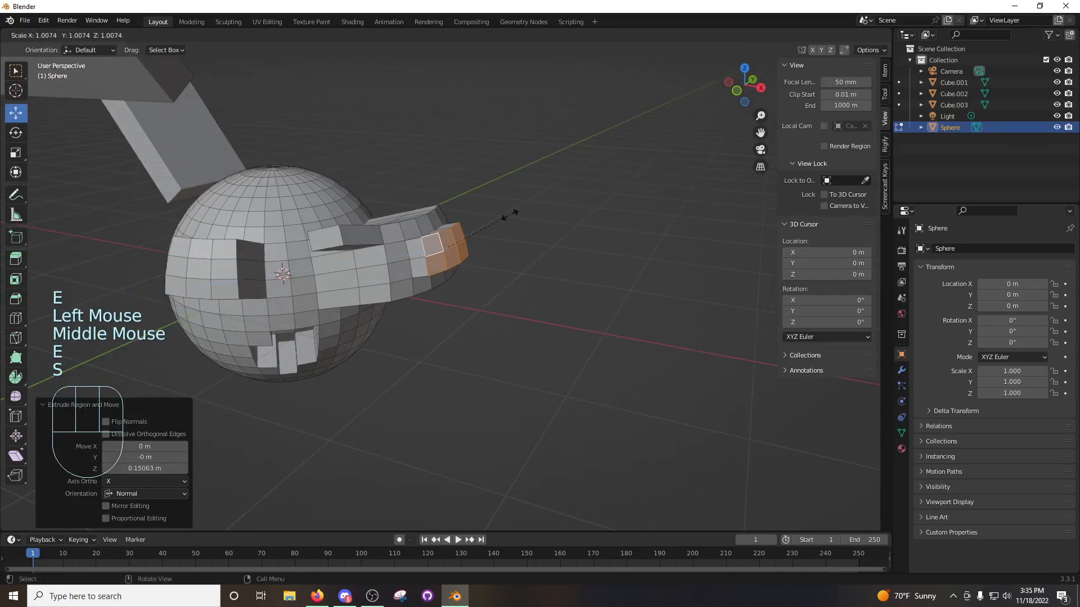
click(494, 224)
middle_drag(493, 224, 400, 289)
key(g)
click(515, 225)
scroll(427, 222, up, 2)
click(624, 309)
scroll(400, 289, down, 2)
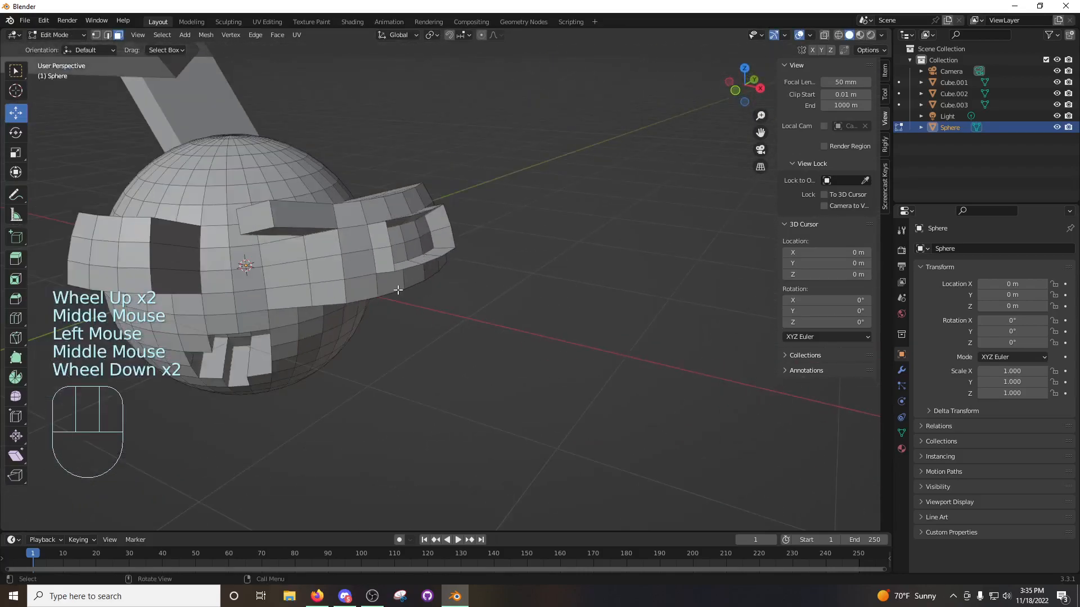
Extrude a single face on the protrusion's side inward.
middle_drag(321, 269, 399, 219)
click(429, 211)
key(e)
click(434, 209)
click(453, 133)
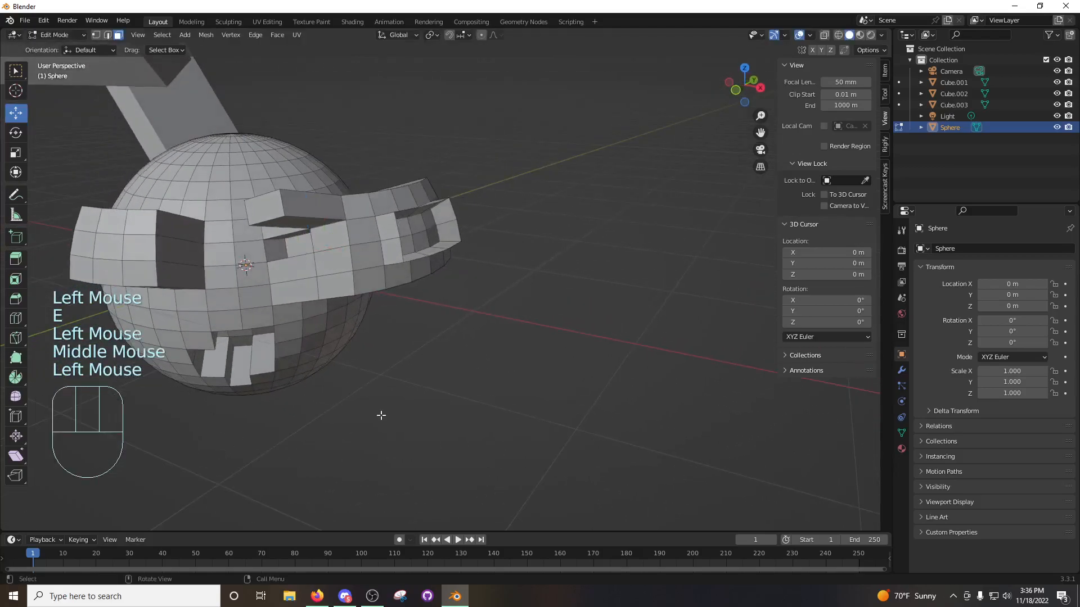
click(343, 597)
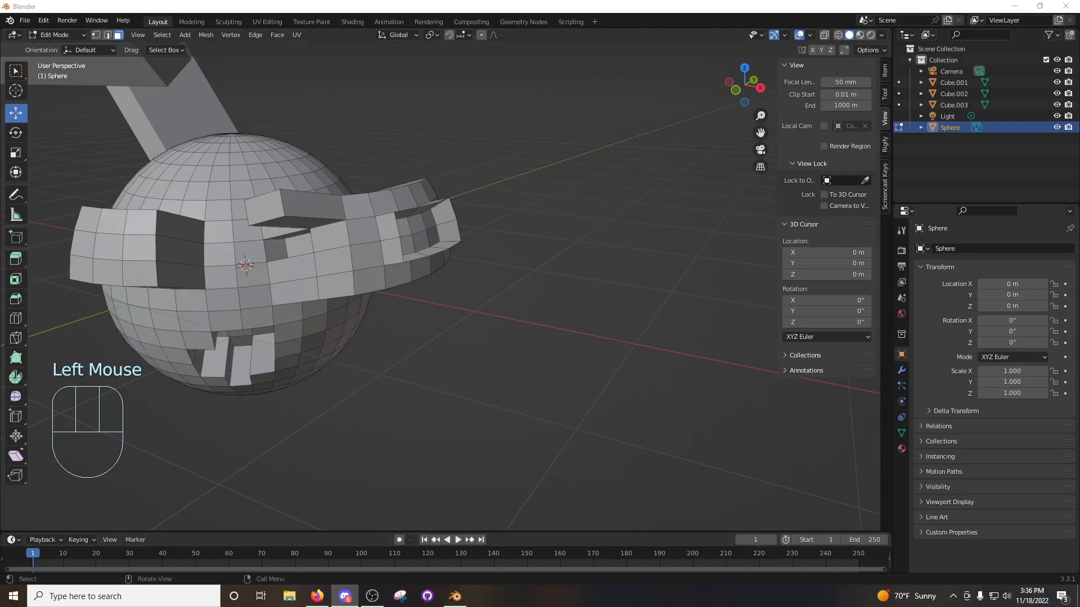
middle_drag(353, 307, 356, 307)
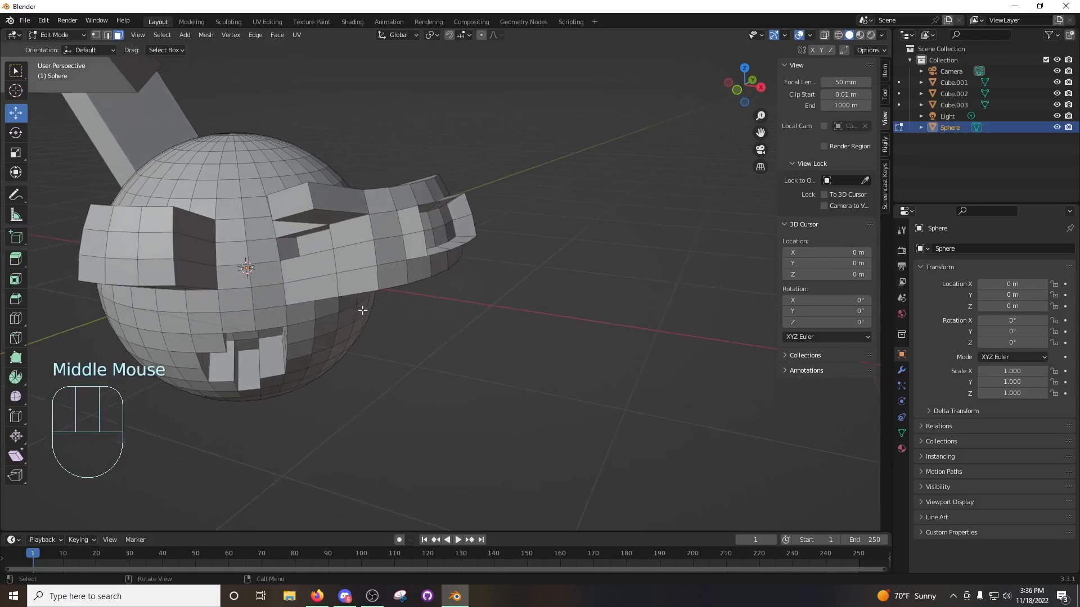
shift+middle_drag(374, 334, 482, 357)
scroll(478, 352, down, 2)
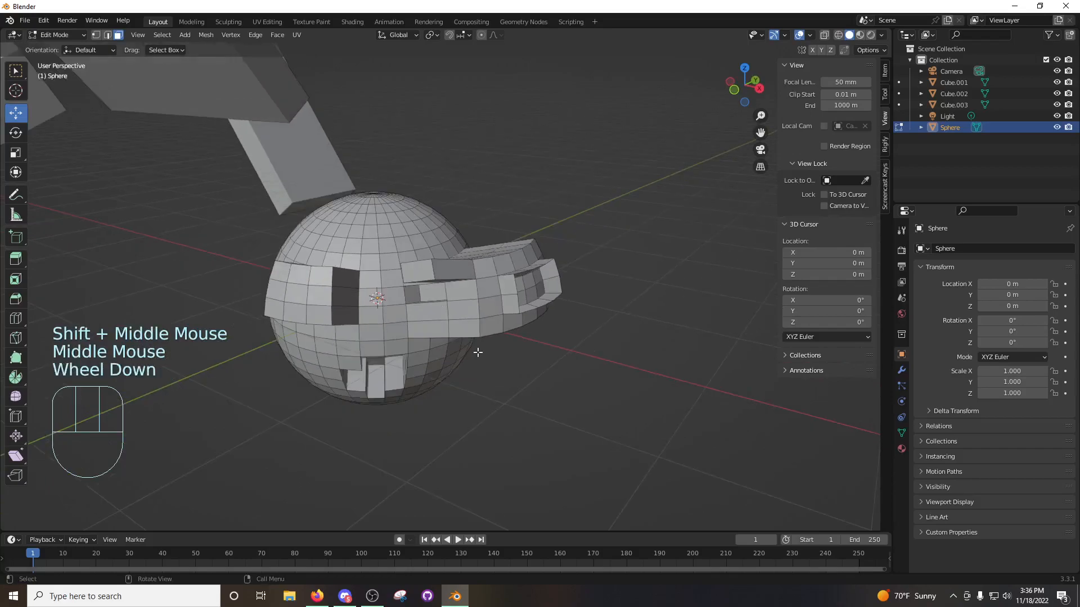
click(317, 596)
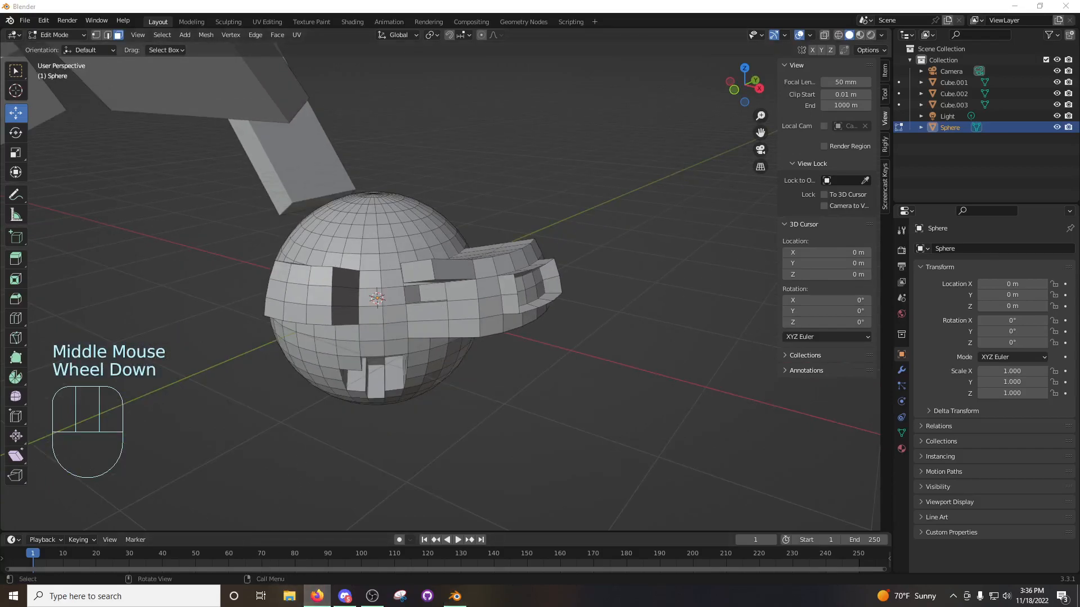
middle_drag(405, 346, 434, 315)
key(Tab)
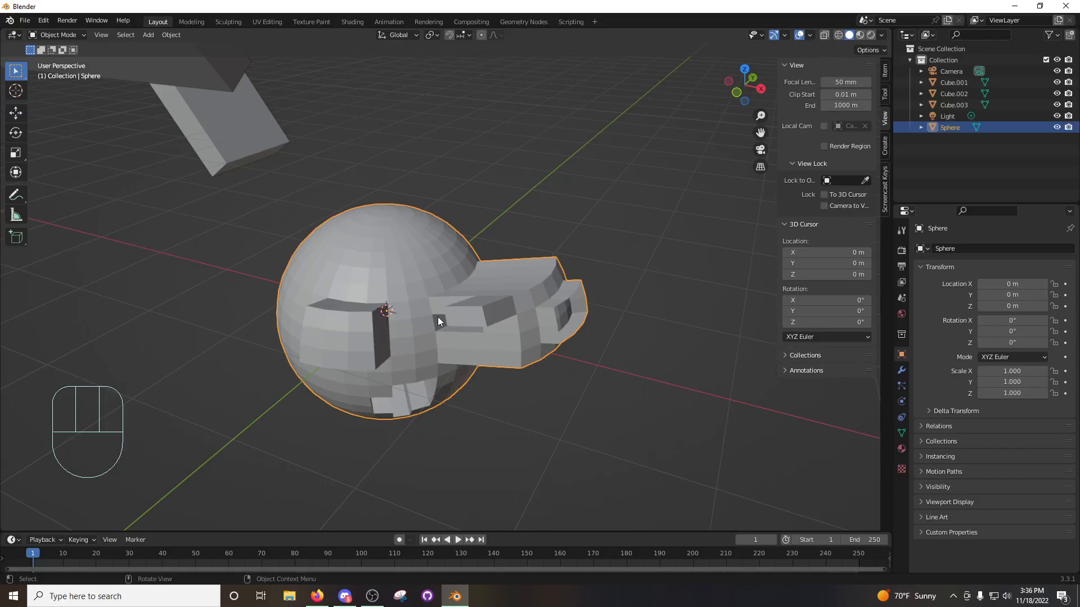
key(Tab)
middle_drag(384, 262, 434, 252)
middle_drag(434, 251, 420, 265)
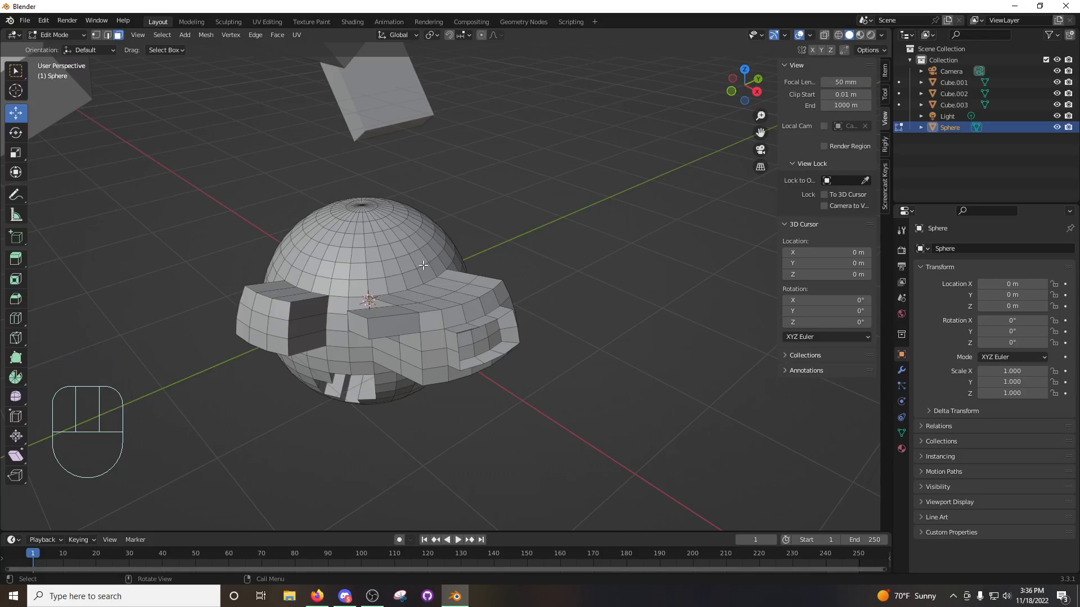
Select the entire sphere mesh, subdivide it, and undo the subdivision.
key(a)
key(a)
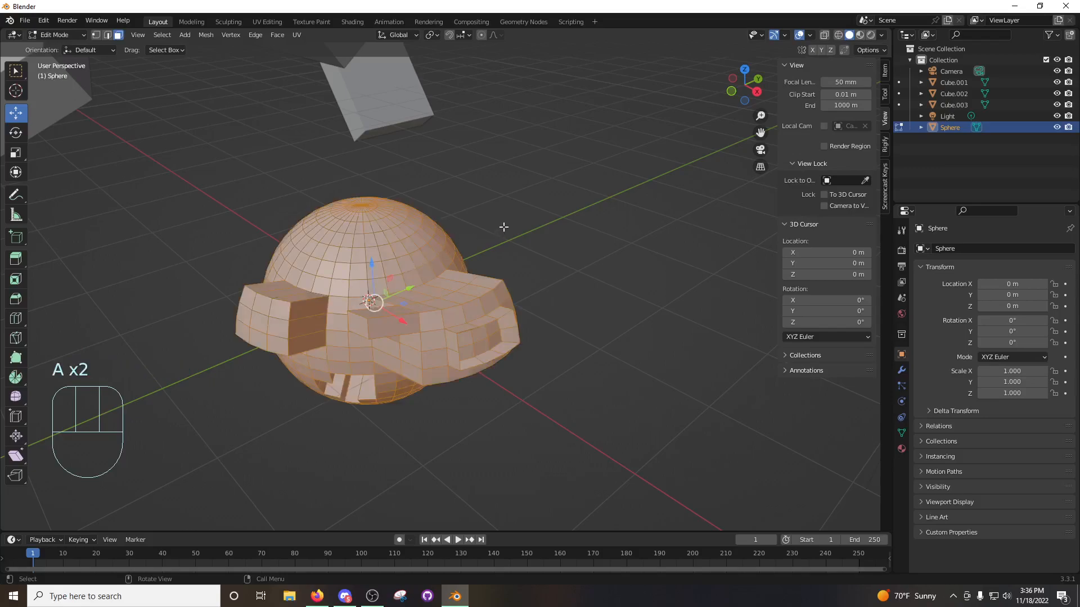
click(504, 211)
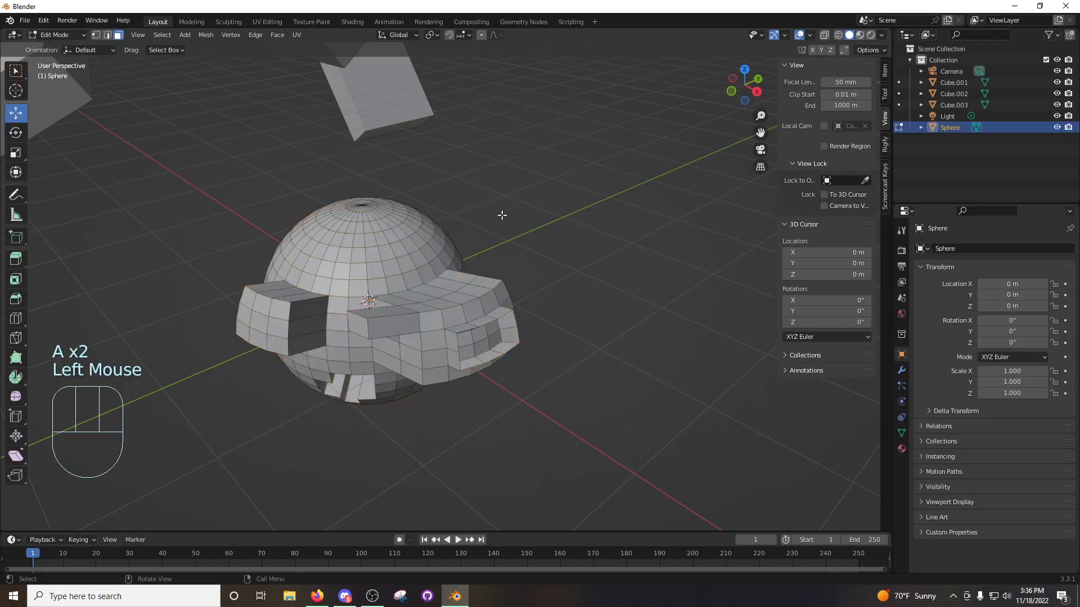
key(a)
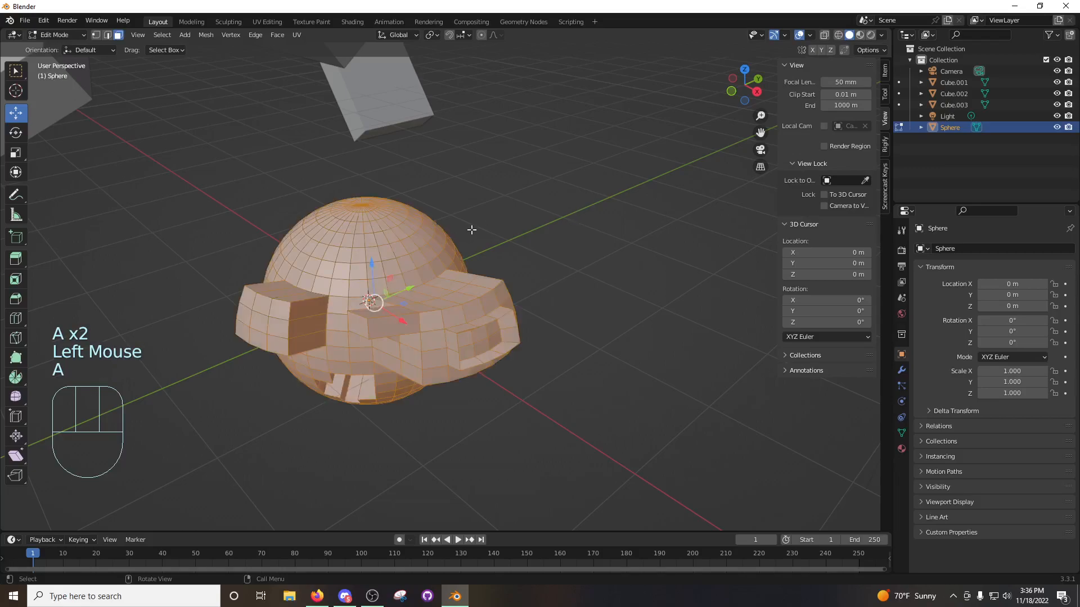
right_click(496, 214)
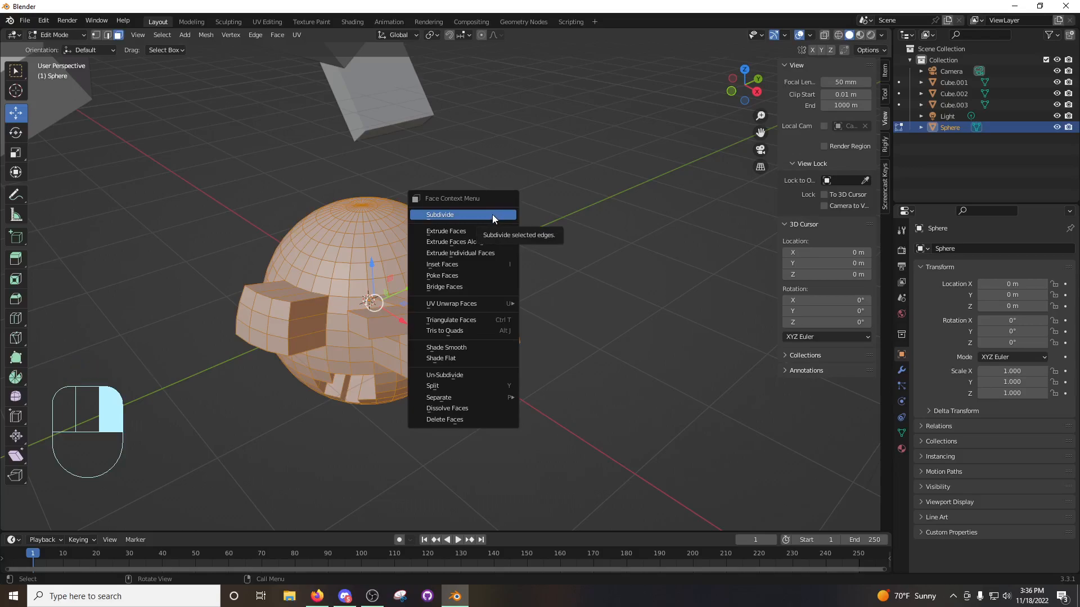
click(492, 215)
middle_drag(286, 290, 359, 289)
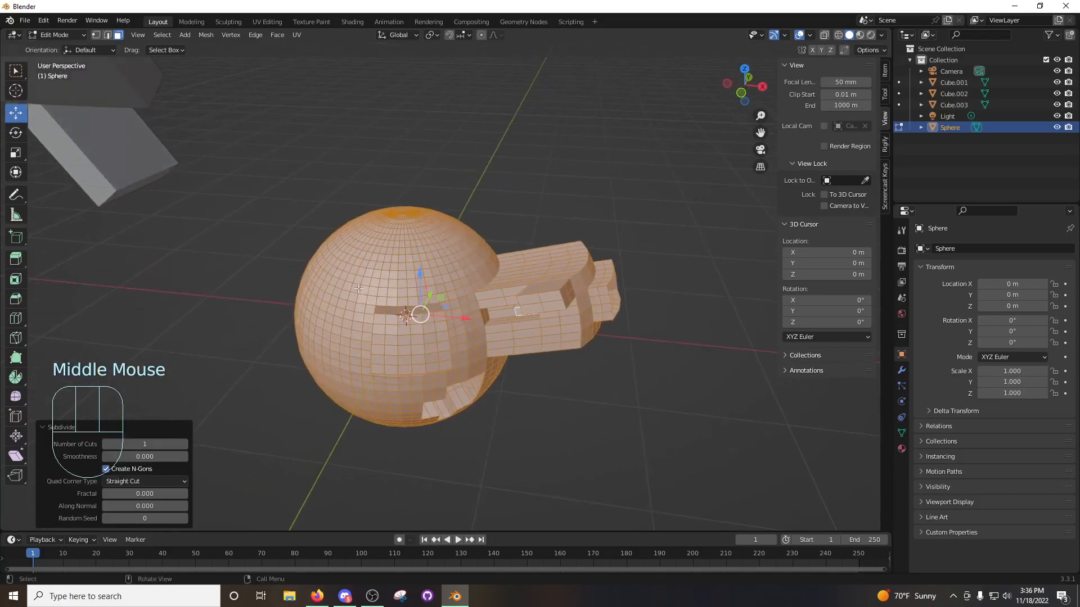
key(ctrl+z)
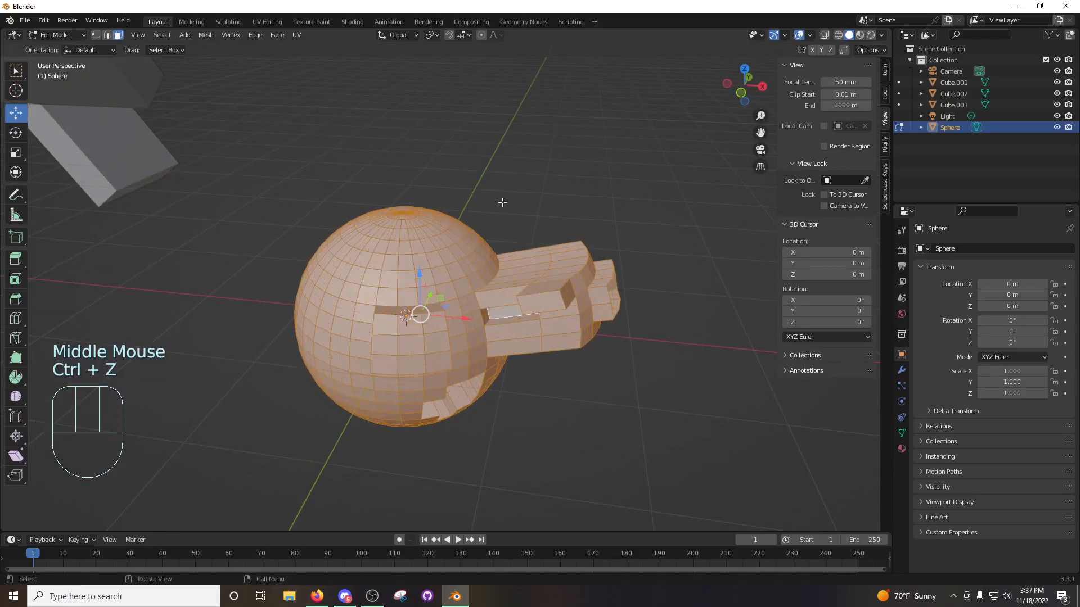
Subdivide all faces of the sphere, undo it while zoomed in, and subdivide the mesh again.
right_click(520, 192)
click(520, 191)
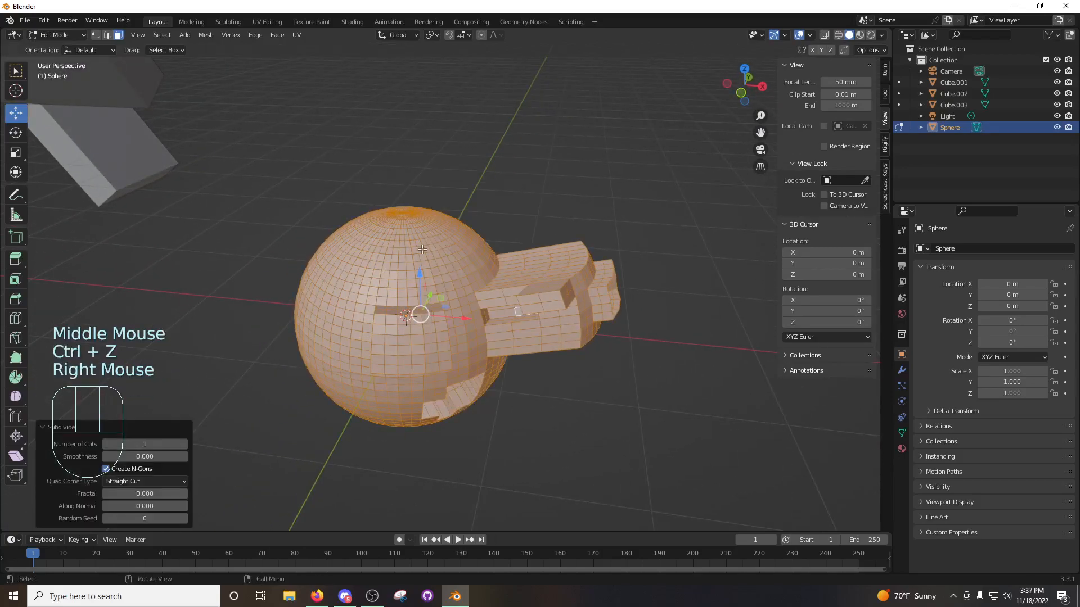
scroll(404, 285, up, 3)
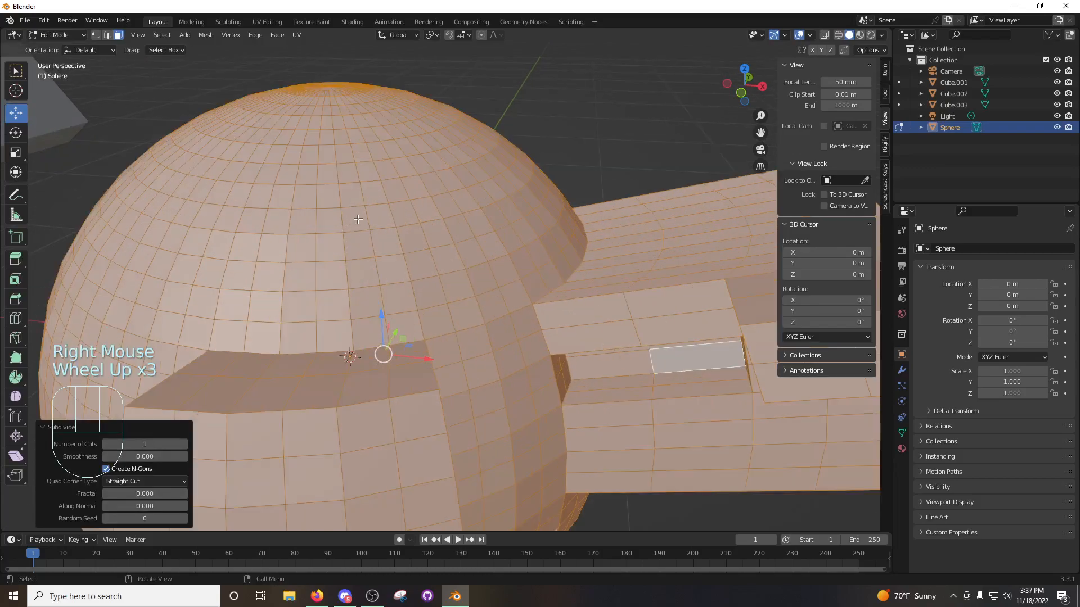
key(ctrl+z)
right_click(367, 214)
click(369, 214)
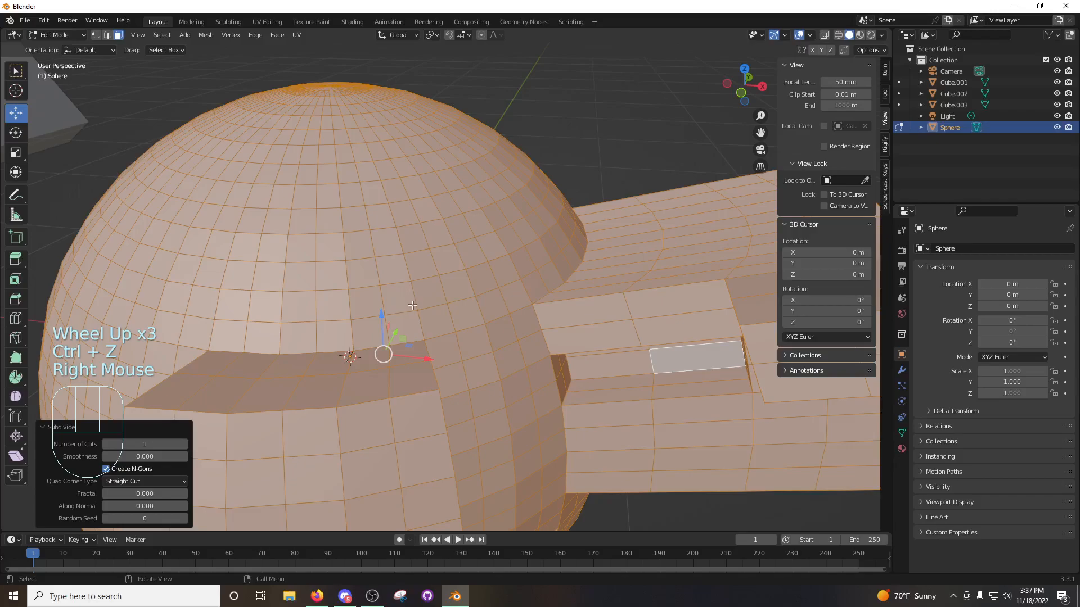
Check the subdivided sphere in Object Mode, return to Edit Mode, and undo the subdivision.
scroll(404, 290, down, 2)
key(Tab)
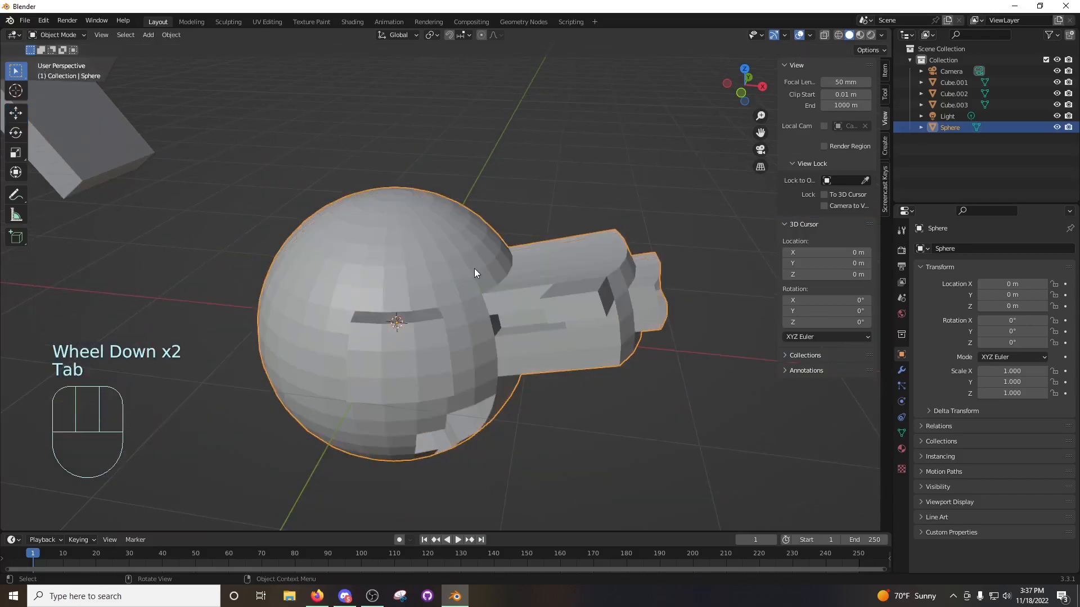
middle_drag(474, 269, 454, 251)
key(Tab)
key(ctrl+z)
key(ctrl+z)
key(ctrl+z)
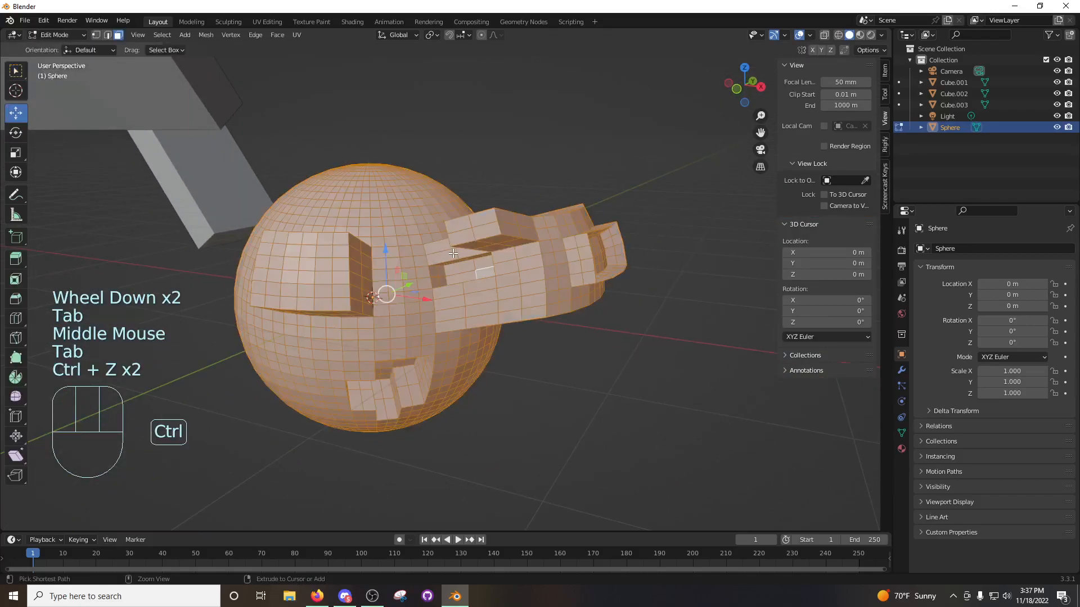
Subdivide the whole sphere mesh with one cut, adjust the smoothness, and check the shape in Object Mode.
middle_drag(450, 159, 446, 171)
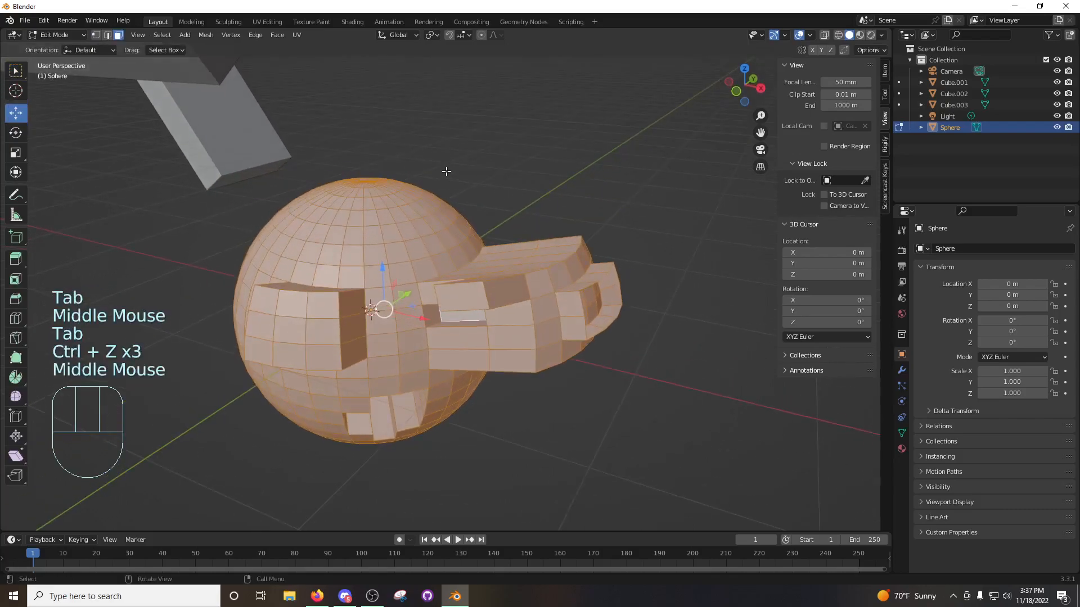
right_click(416, 191)
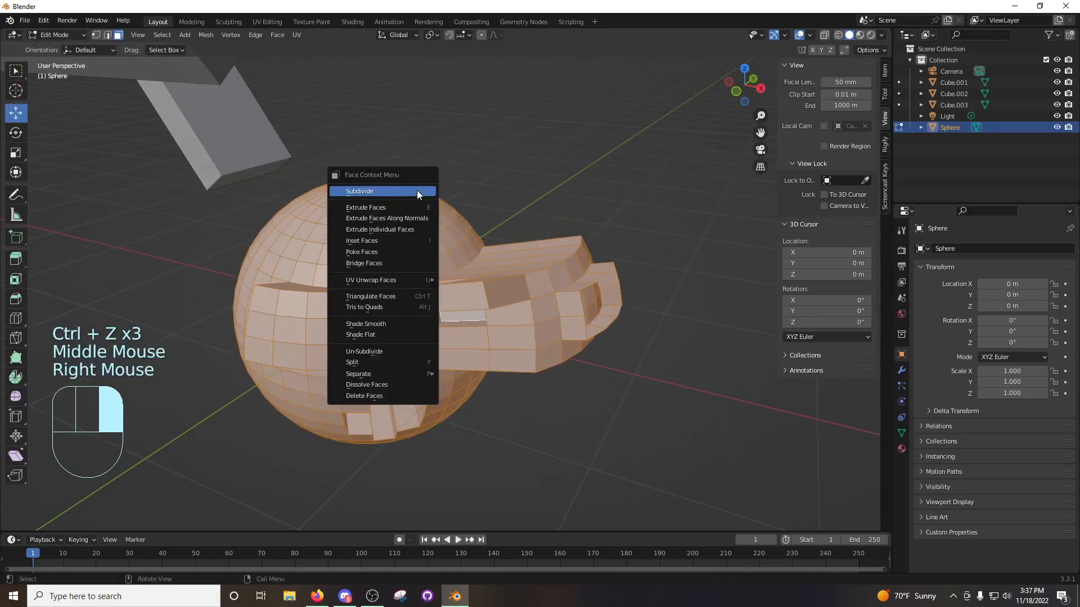
click(416, 190)
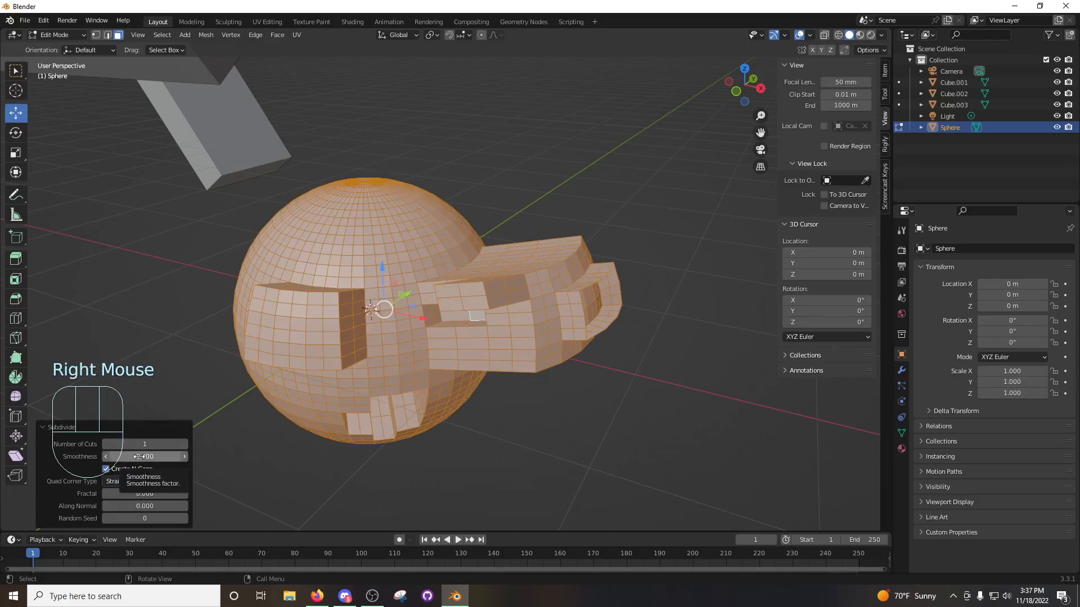
click(144, 428)
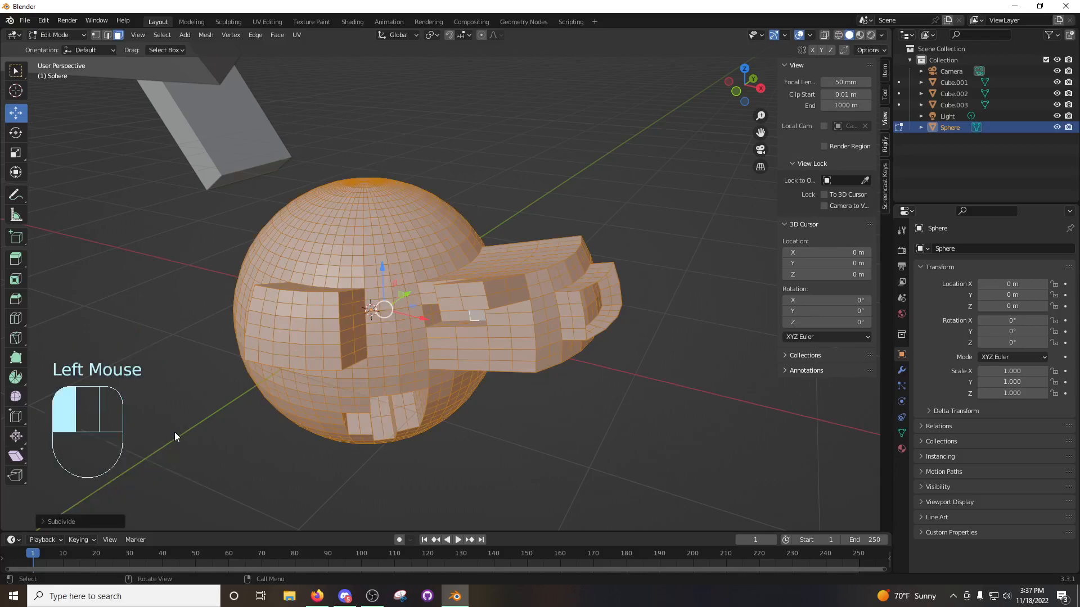
click(92, 522)
drag(144, 456, 173, 456)
middle_drag(319, 396, 389, 246)
key(Tab)
key(Tab)
Circle-select a band of small faces around the sphere's upper front and extrude it outward as a thick raised ridge.
click(397, 258)
key(c)
click(393, 258)
mouse_move(392, 257)
mouse_down()
mouse_move(346, 228)
mouse_move(248, 234)
mouse_up()
right_click(238, 250)
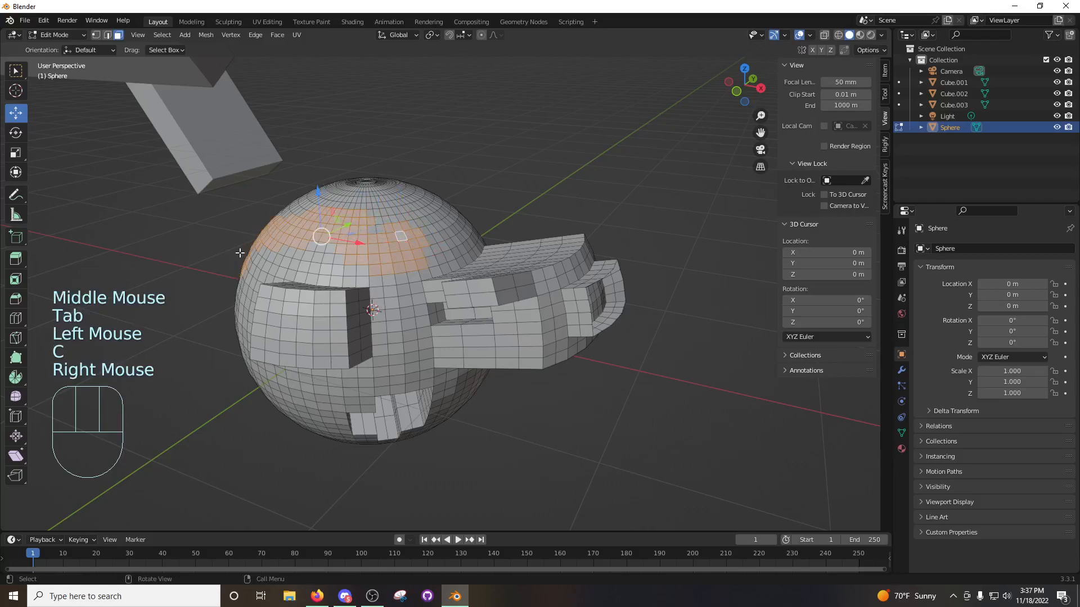
middle_drag(238, 251, 417, 221)
key(e)
click(654, 158)
middle_drag(654, 158, 315, 225)
click(499, 175)
middle_drag(520, 204, 579, 185)
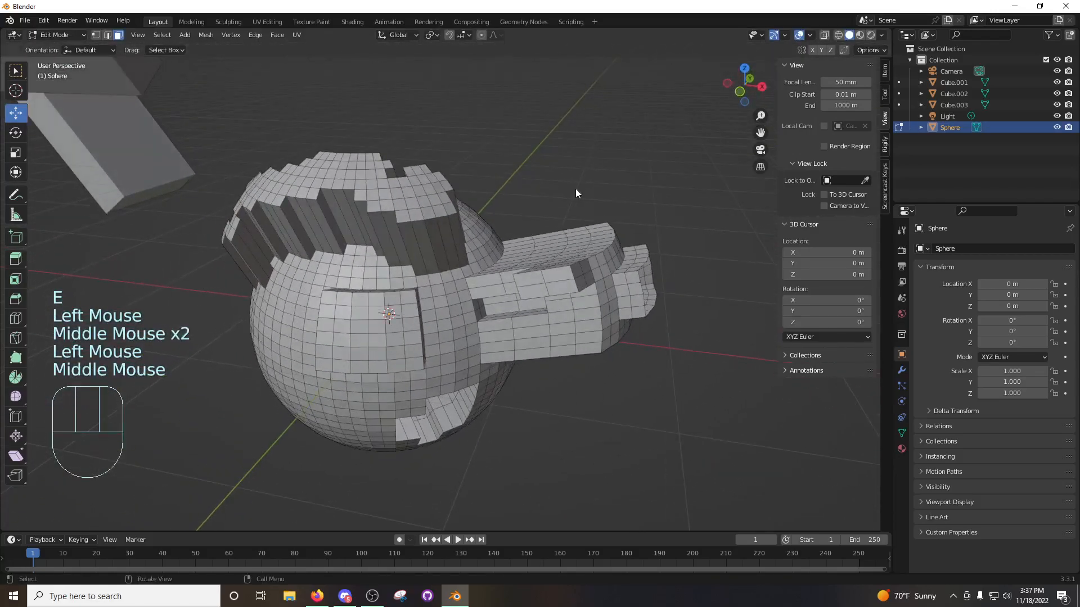
Leave Edit Mode and delete the modified sphere.
key(Tab)
scroll(505, 230, down, 1)
scroll(505, 231, down, 1)
middle_drag(505, 231, 348, 516)
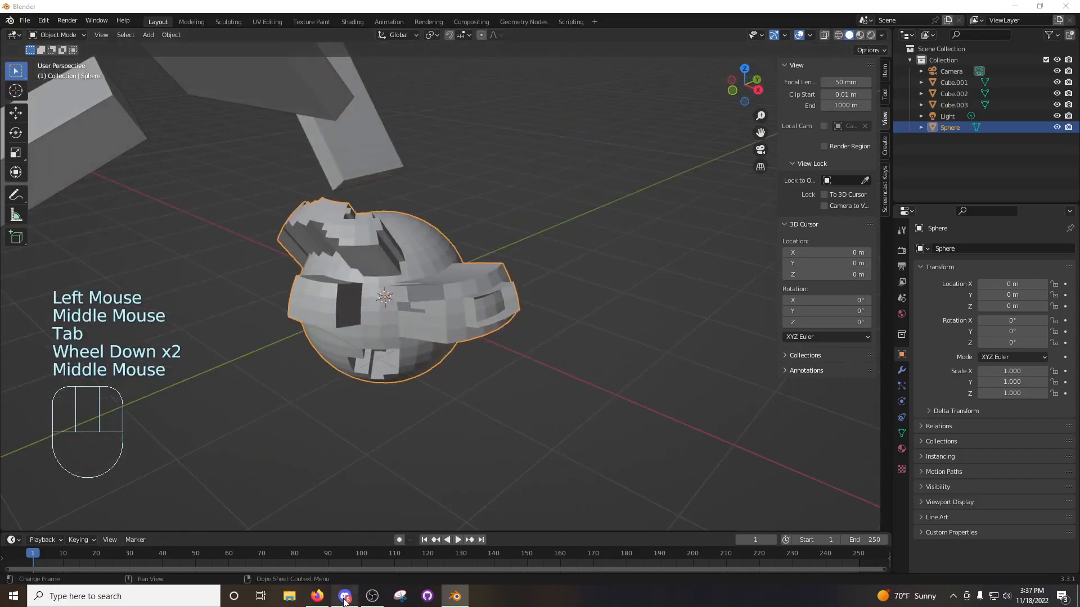
middle_drag(279, 315, 410, 281)
key(x)
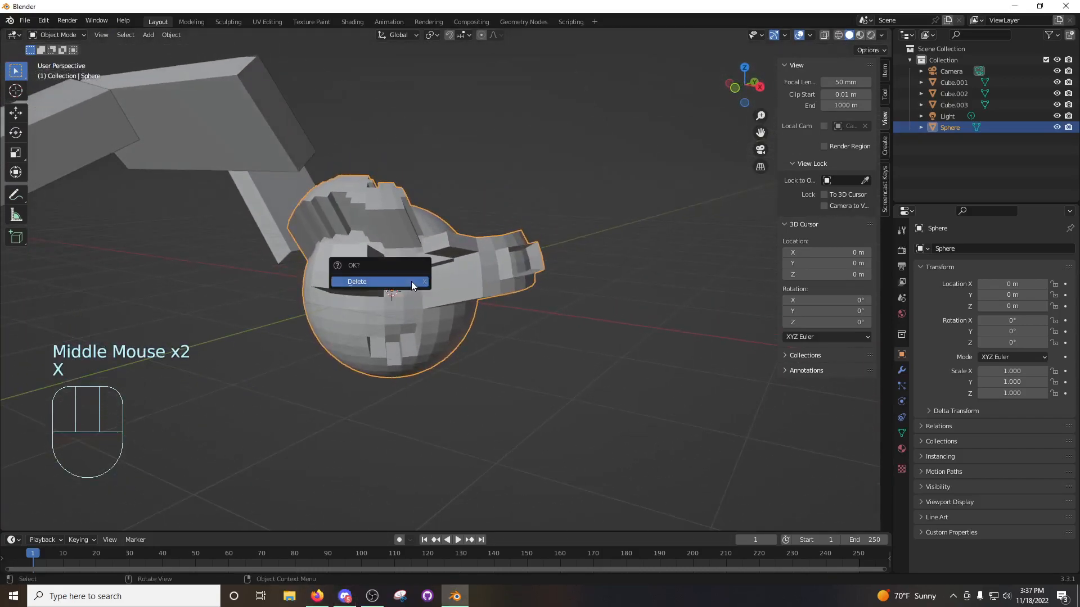
click(411, 283)
Add a new UV sphere at the world origin and enter Edit Mode.
key(shift+a)
mouse_move(423, 258)
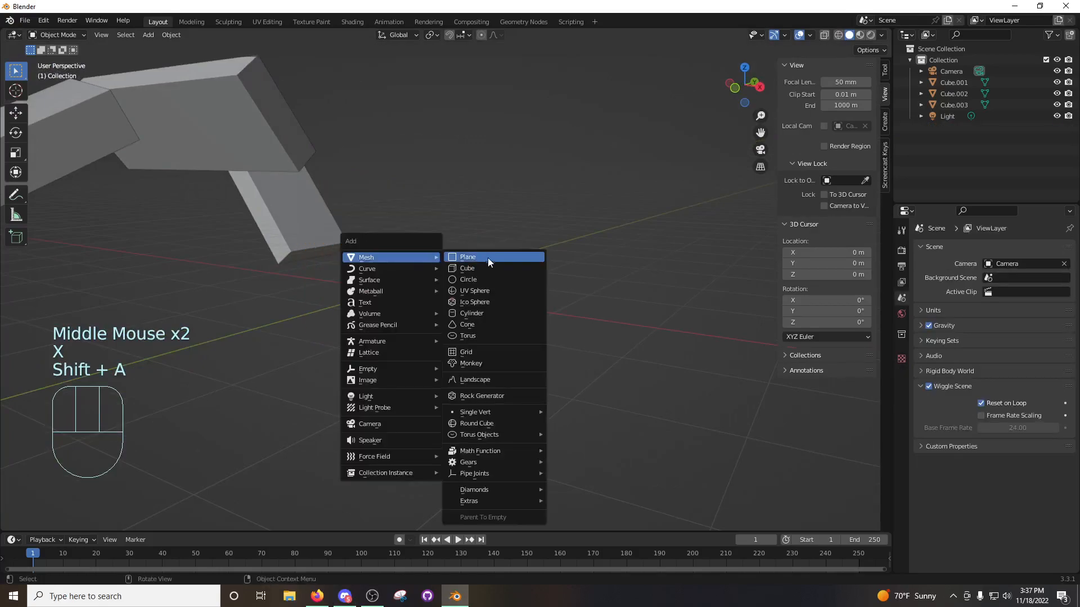
click(477, 289)
middle_drag(477, 289, 410, 288)
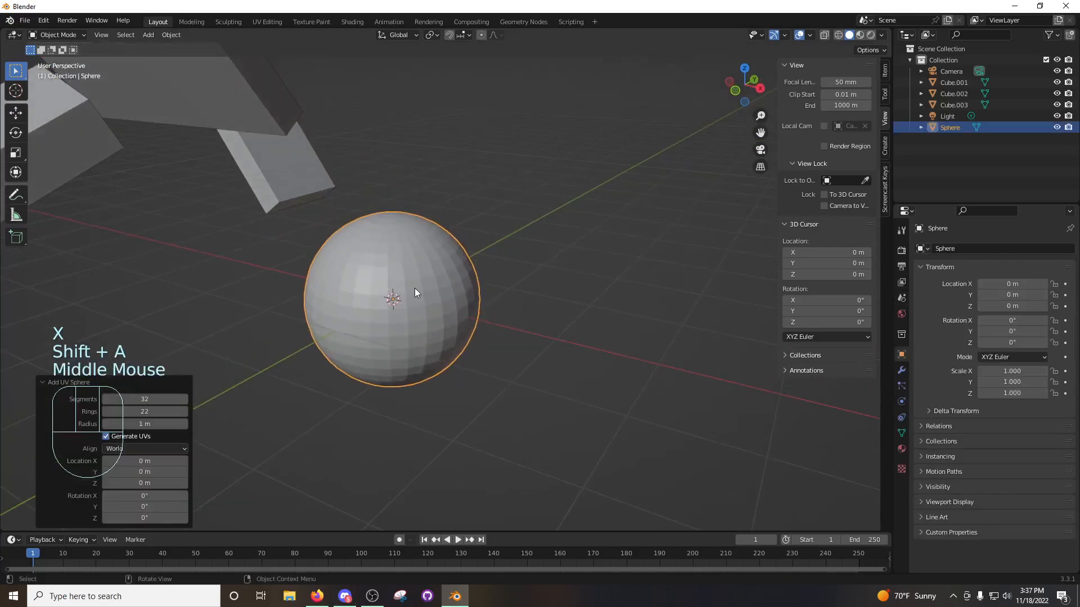
key(Tab)
key(alt+Tab)
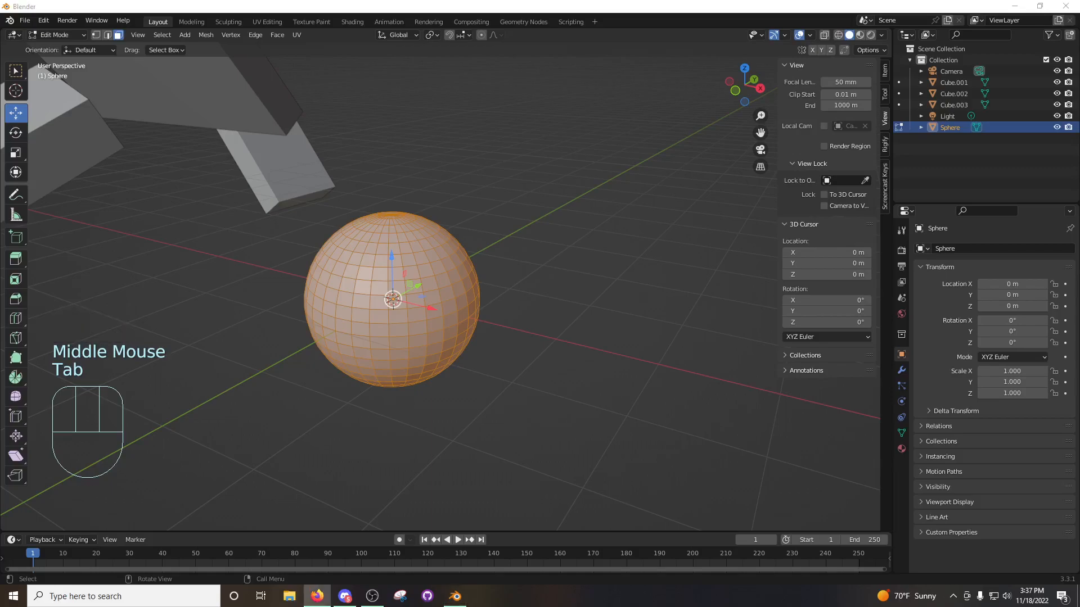
Return the new sphere to Object Mode and delete it.
middle_drag(500, 215, 535, 217)
click(537, 224)
middle_drag(502, 307, 499, 265)
key(Tab)
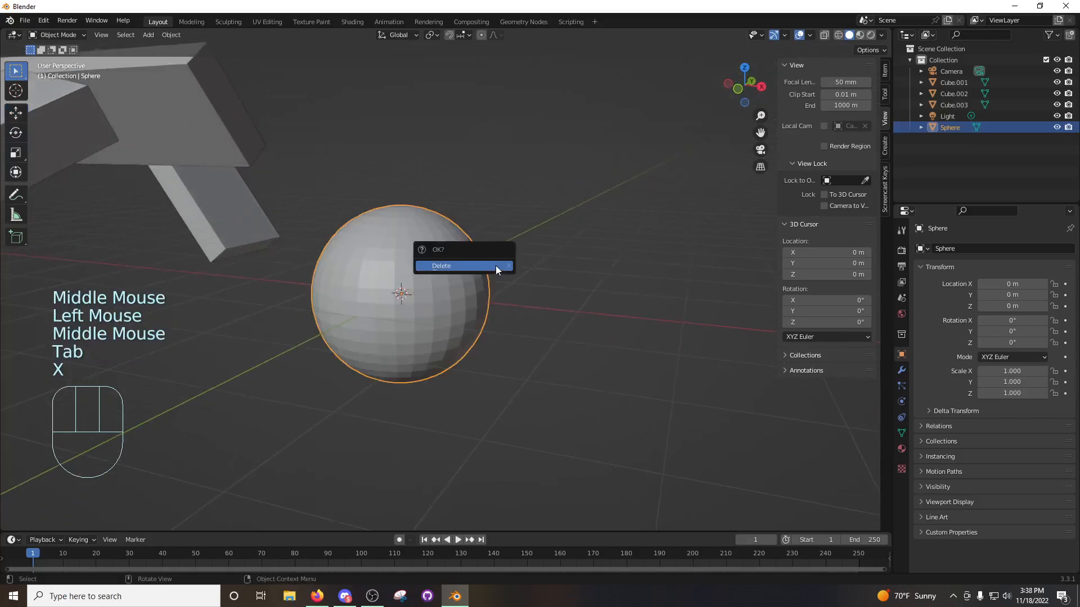
key(x)
Add a mesh plane at the origin and scale it up to about 8.456 as a large ground surface.
key(shift+a)
mouse_move(494, 267)
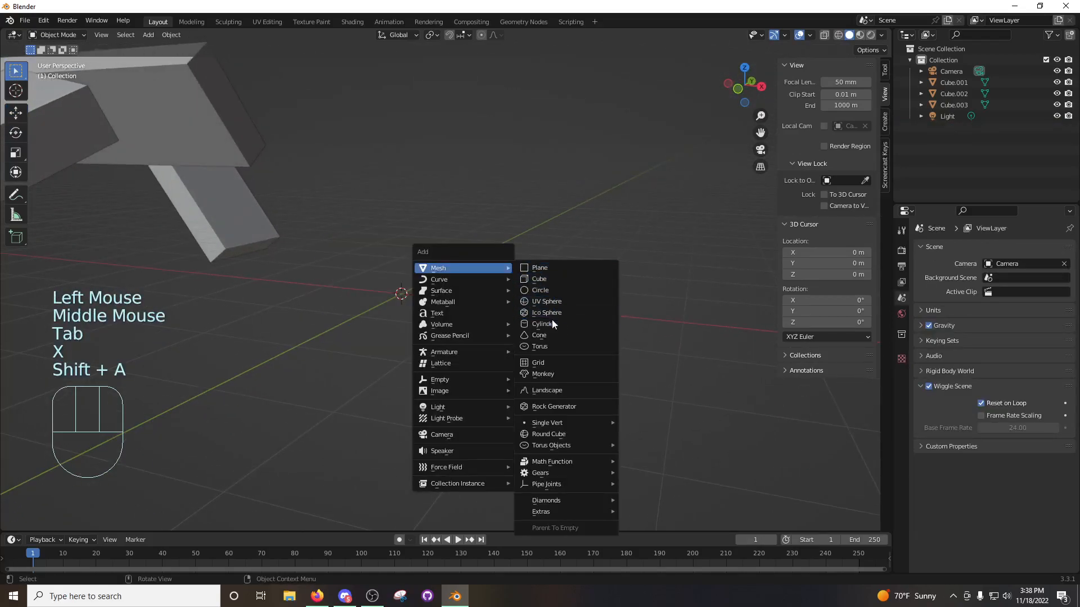
click(557, 268)
scroll(489, 303, down, 2)
middle_drag(483, 298, 467, 283)
key(s)
click(287, 251)
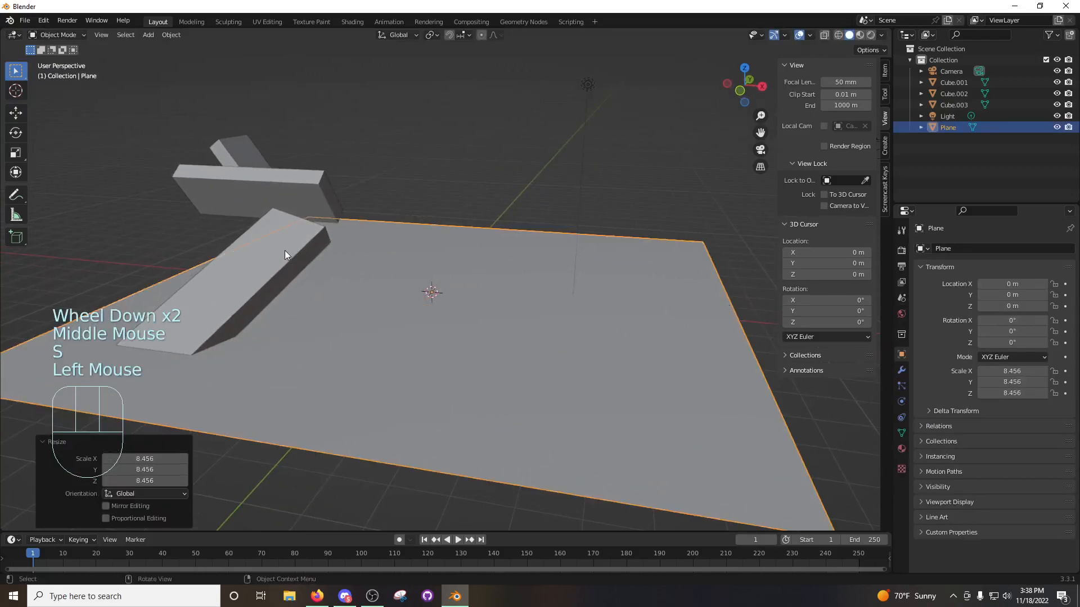
Delete the three leftover stretched boxes around the ground plane.
click(281, 250)
key(x)
click(281, 250)
click(259, 176)
key(x)
click(259, 177)
click(259, 177)
key(x)
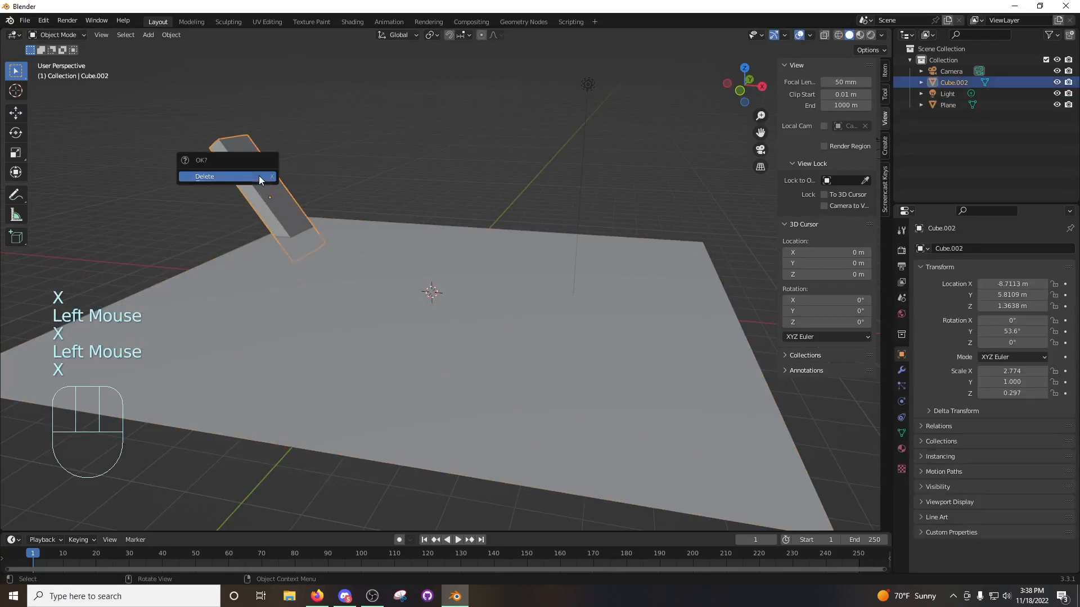
click(259, 176)
Select the large ground plane and delete it.
middle_drag(483, 229, 457, 245)
click(441, 241)
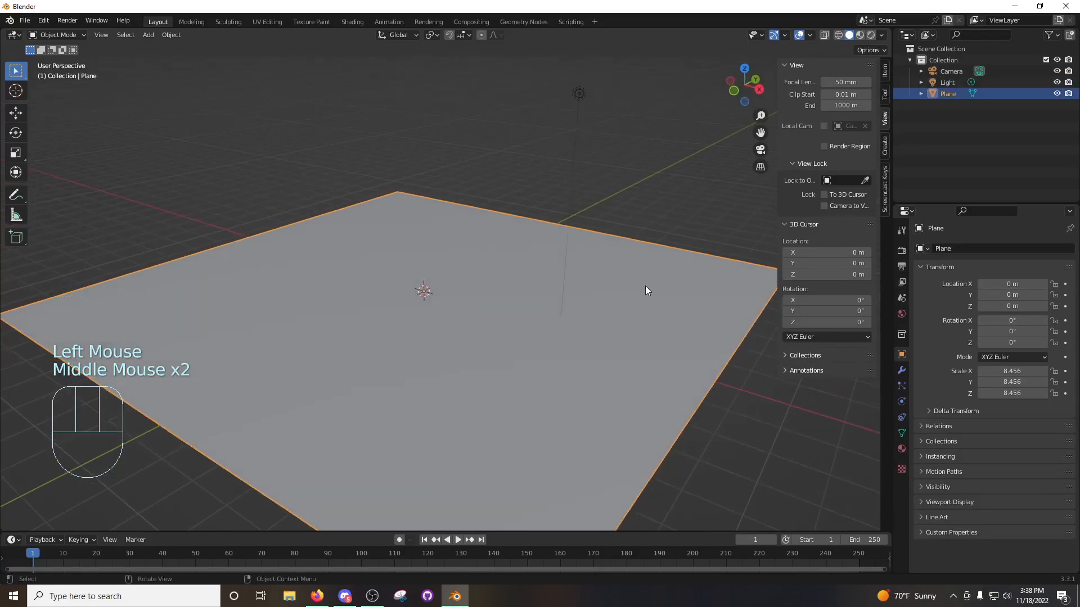
key(ctrl+z)
click(474, 269)
key(x)
click(474, 266)
Add a new mesh plane at the world origin and scale it by a factor of 10.
key(shift+a)
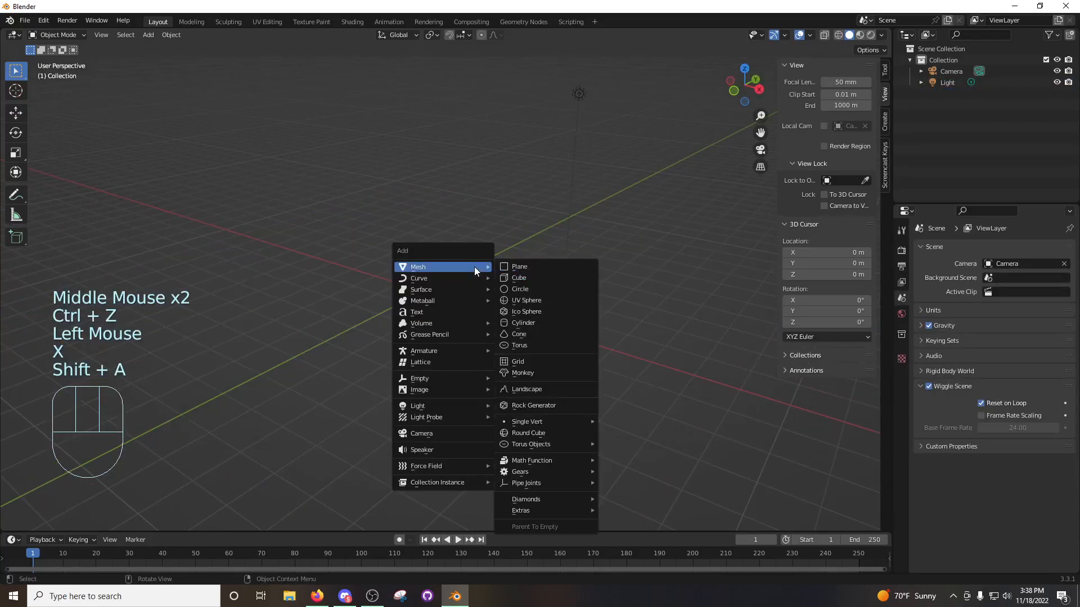
click(538, 270)
key(s)
key(KP_1)
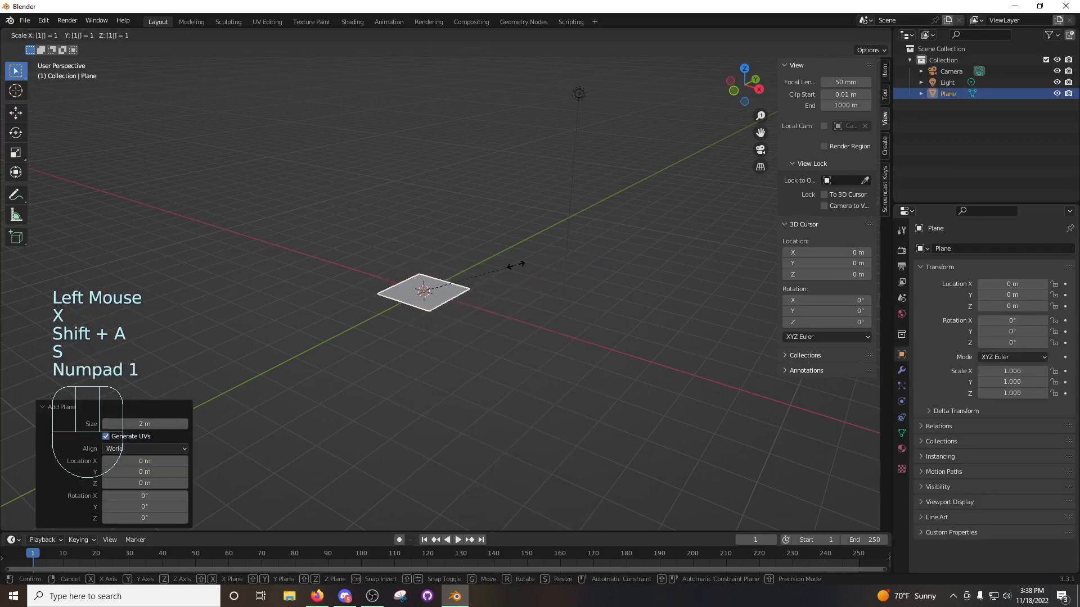
key(KP_0)
key(KP_Enter)
Enter Edit Mode on the plane and try moving its single face upward.
scroll(421, 287, down, 2)
middle_drag(437, 295, 513, 250)
key(Tab)
click(519, 288)
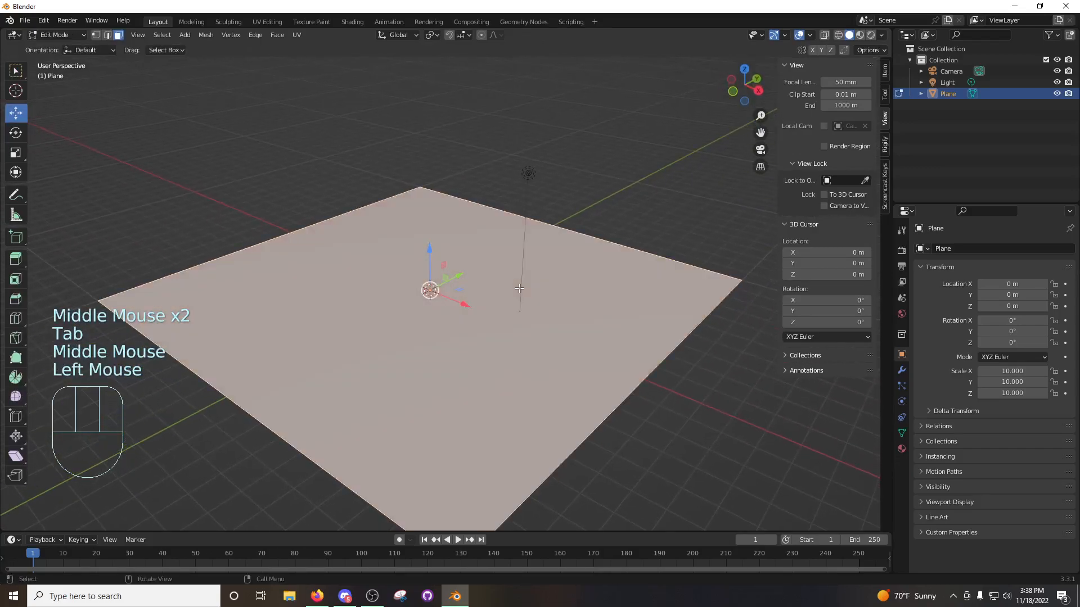
key(g)
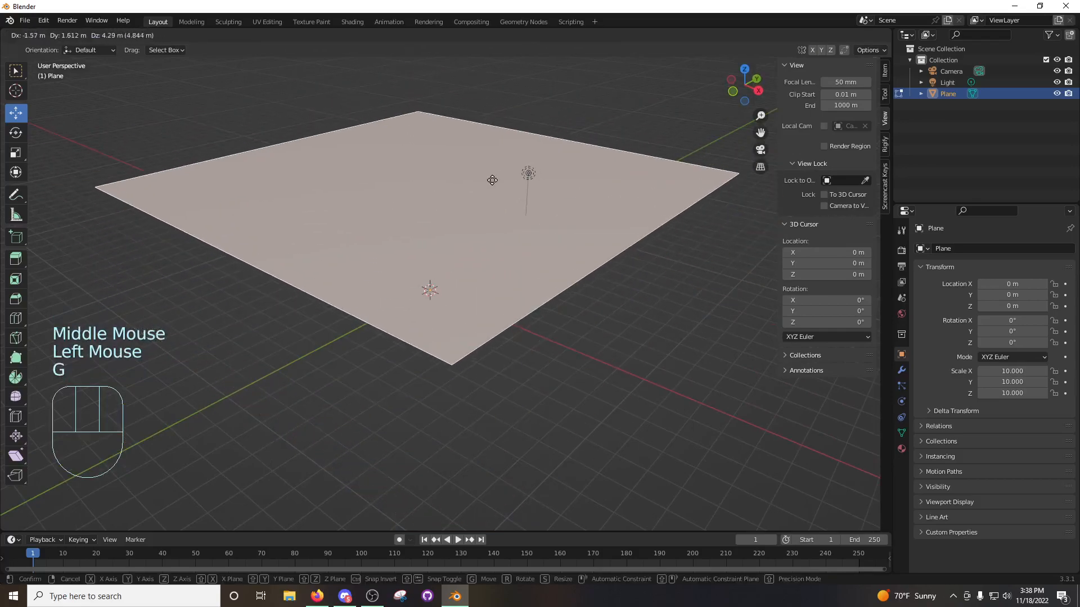
right_click(521, 234)
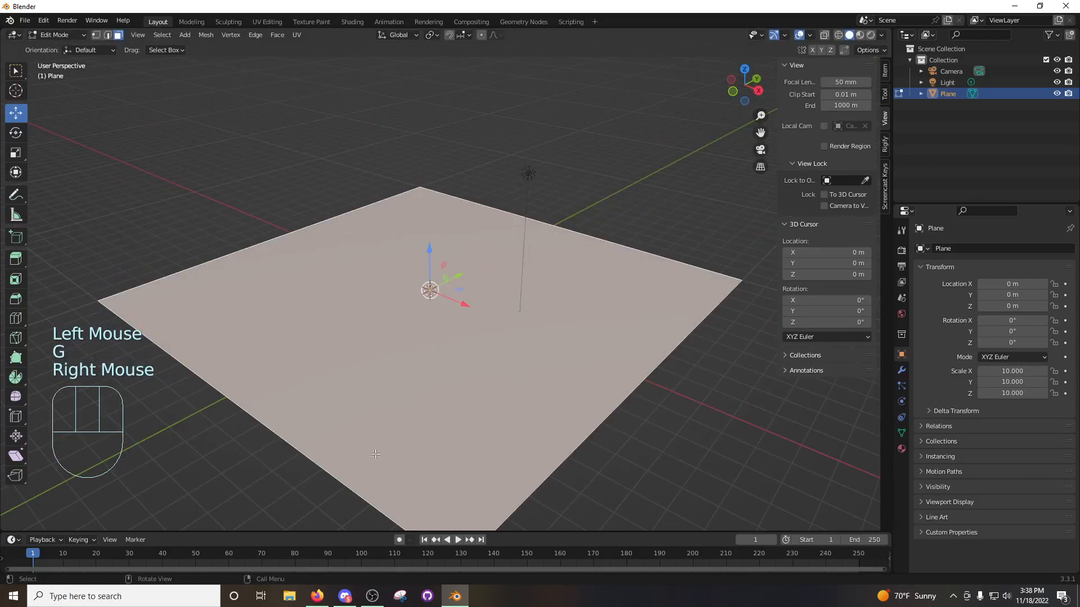
Subdivide the plane's face with 50 cuts.
middle_drag(522, 295, 529, 259)
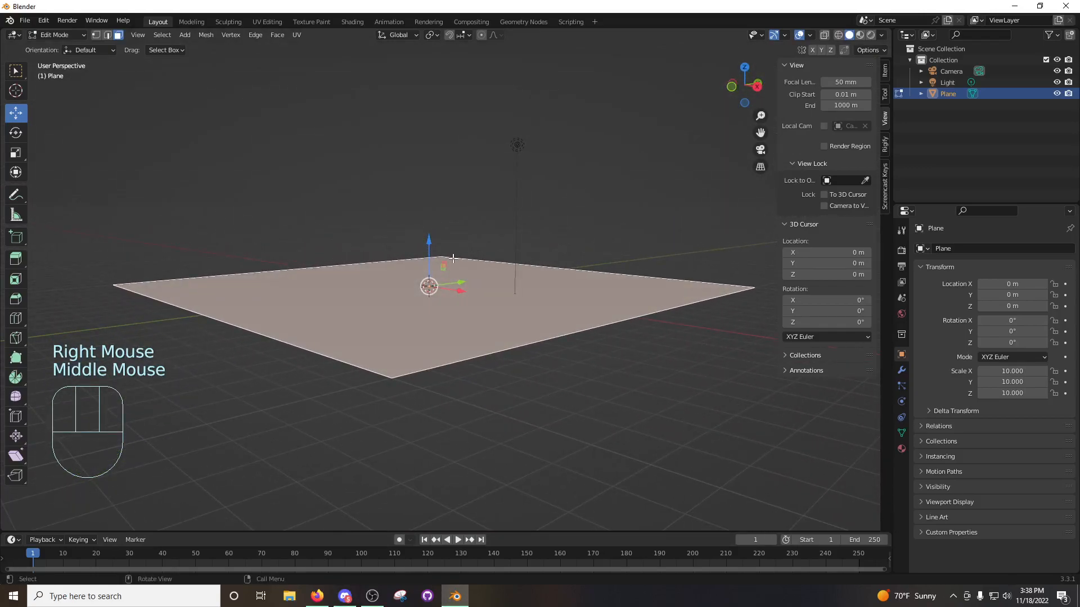
right_click(482, 262)
click(481, 261)
middle_drag(481, 264, 475, 348)
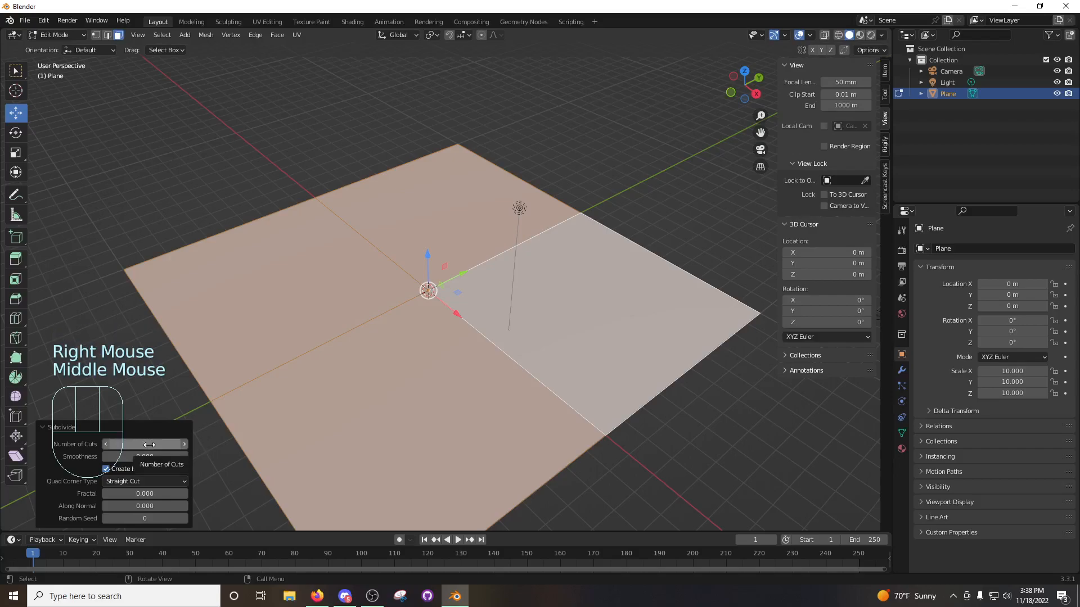
click(160, 444)
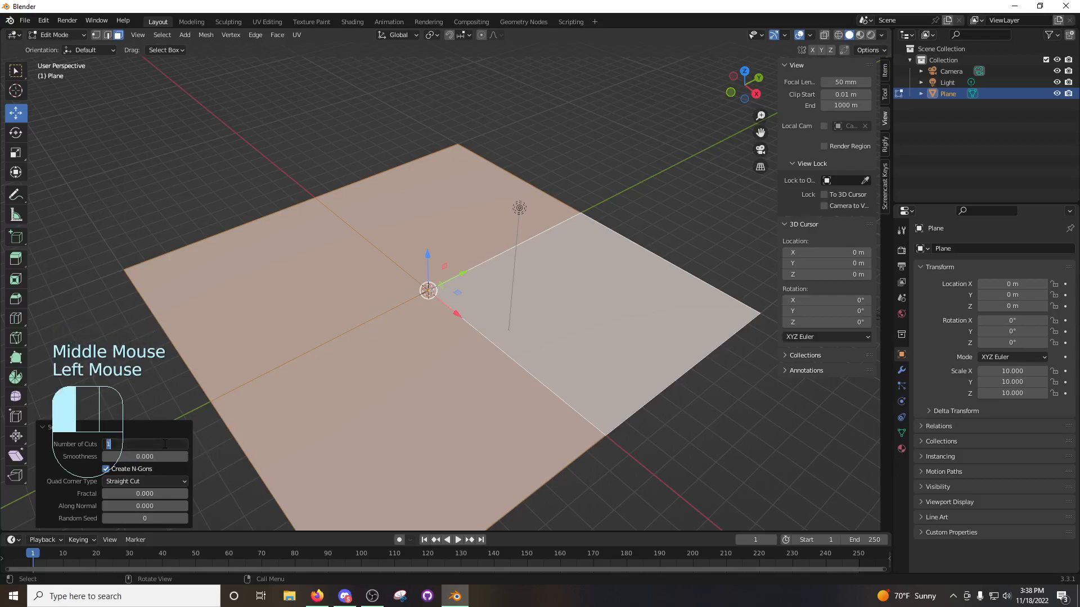
text(50)
key(Return)
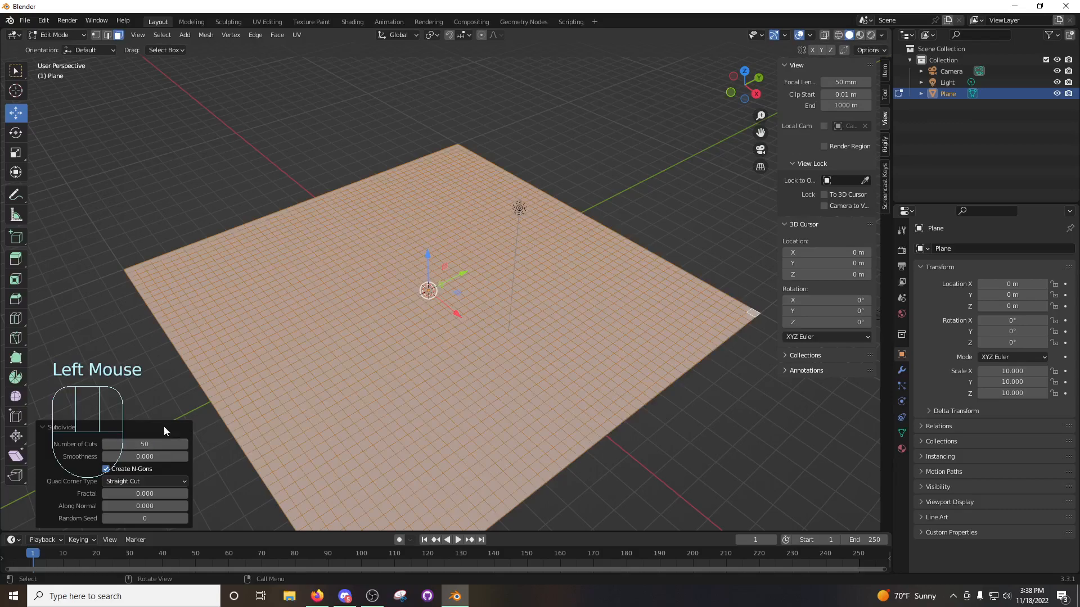
Set the subdivision's number of cuts to 100.
click(151, 442)
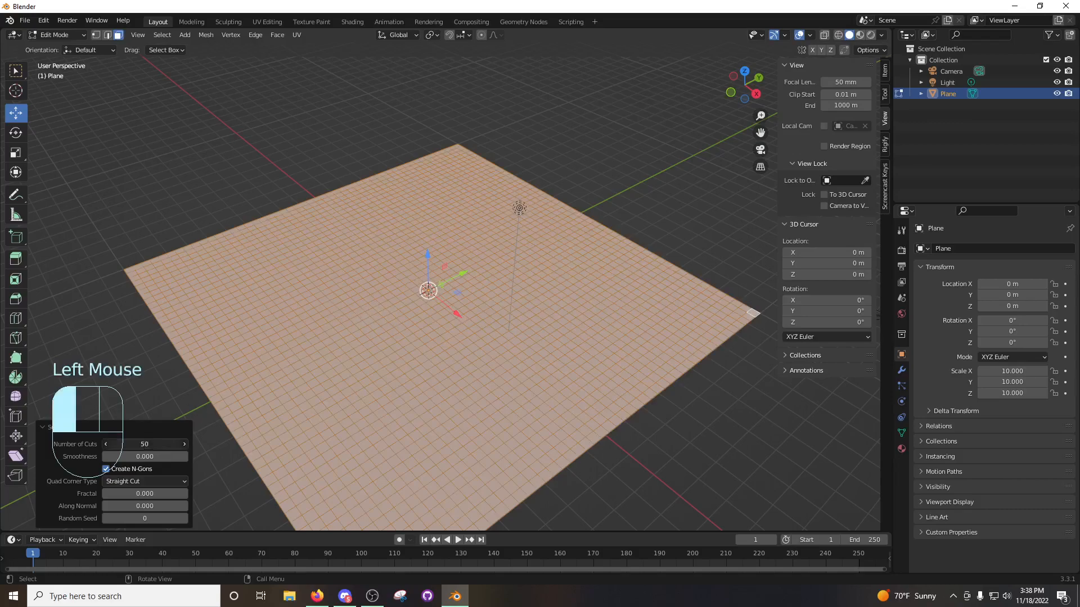
text(100)
key(Return)
middle_drag(422, 299, 472, 295)
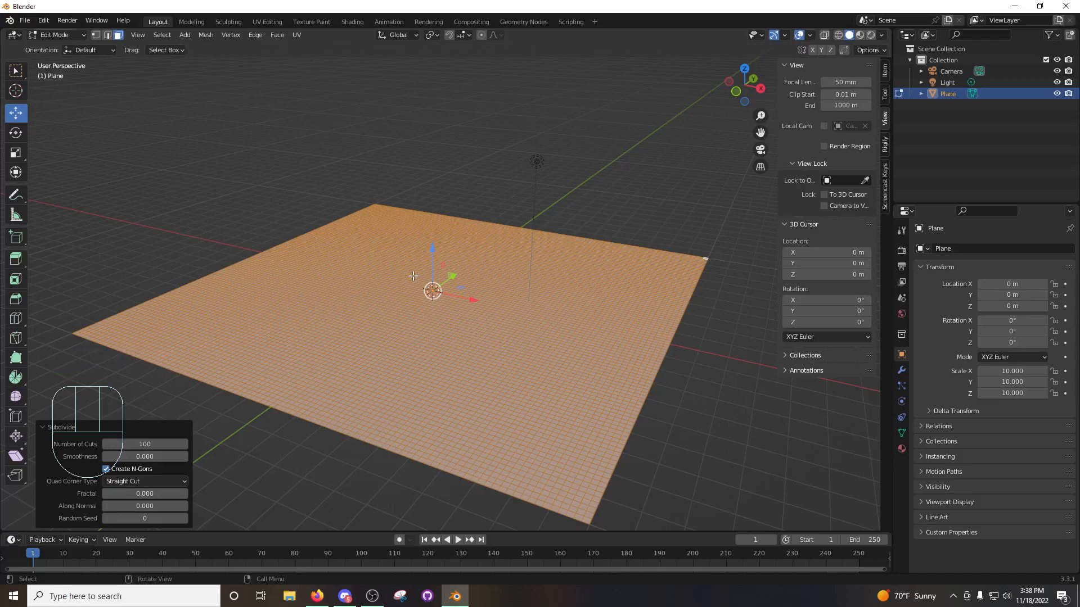
Switch the subdivided plane to vertex selection and deselect all its vertices.
key(Tab)
key(Tab)
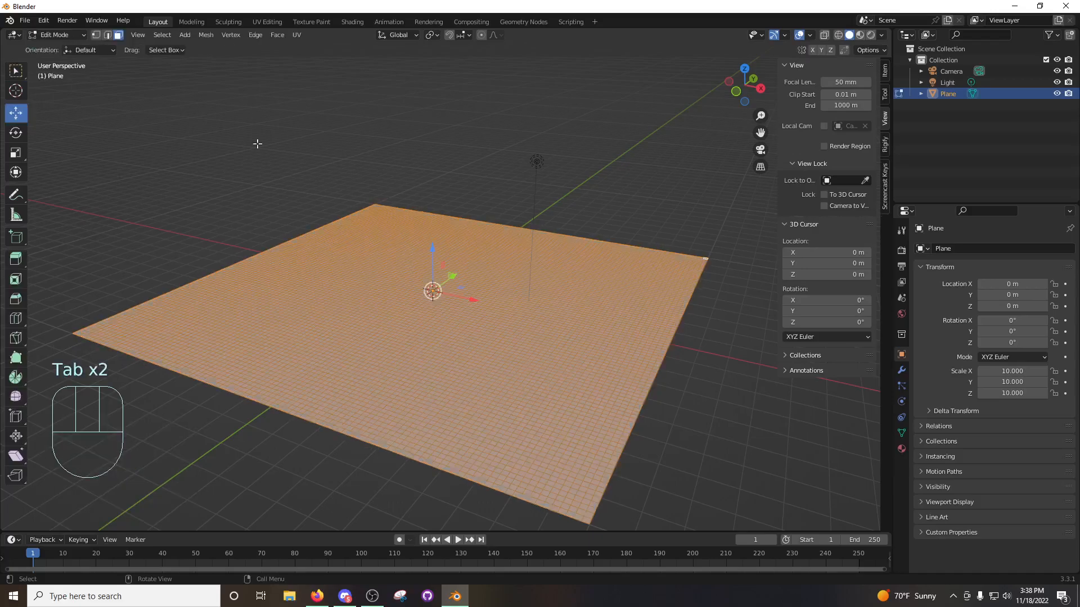
click(95, 35)
middle_drag(436, 133, 312, 154)
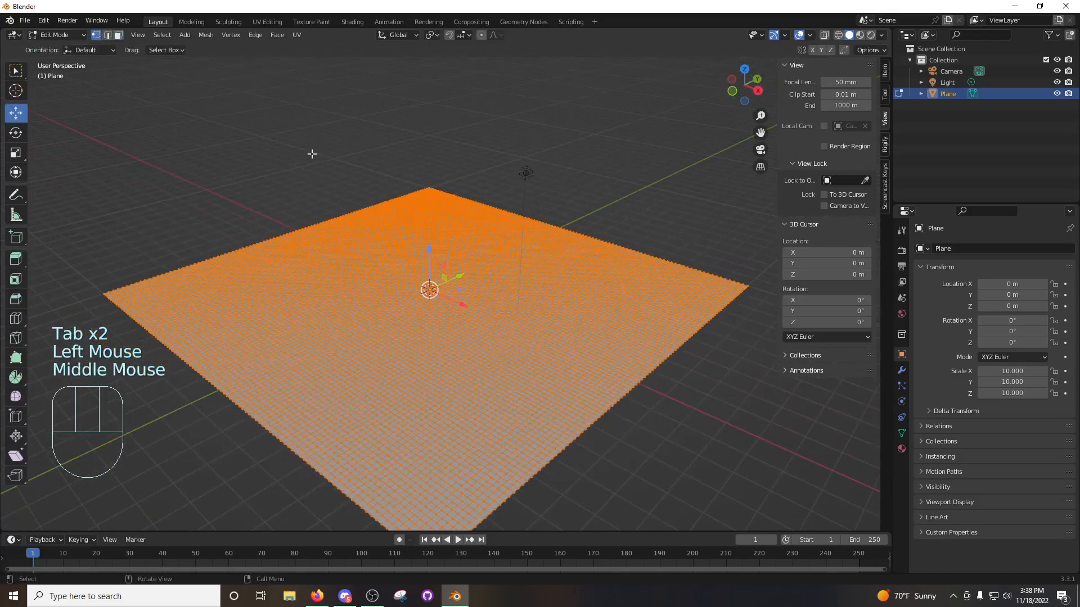
click(287, 168)
mouse_move(246, 182)
middle_down()
mouse_move(277, 163)
mouse_move(256, 167)
middle_up()
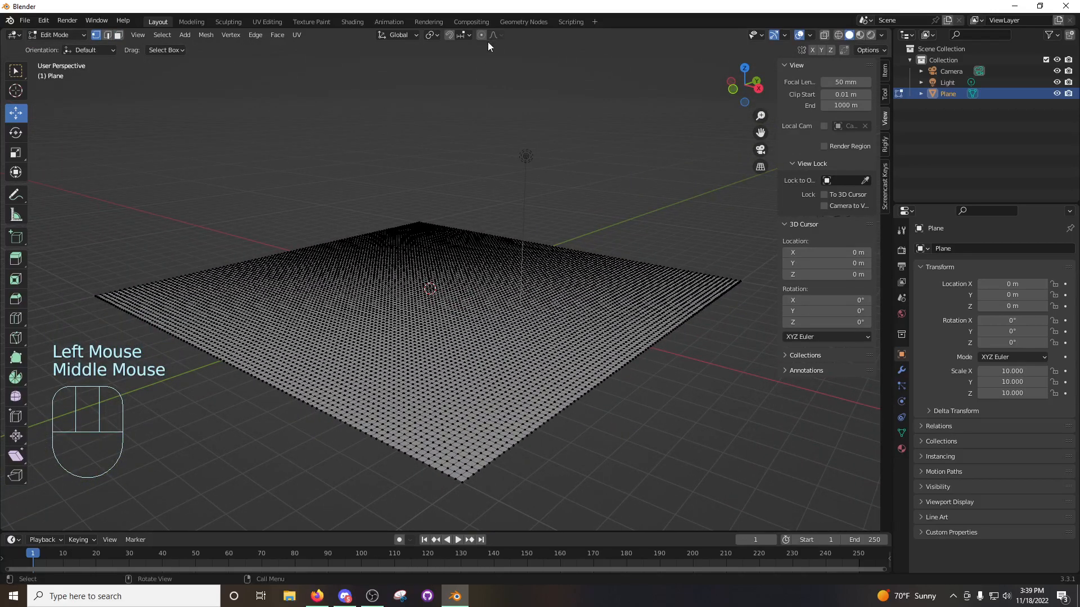
Pull two single vertices near the plane's centre upward into sharp spikes.
click(382, 287)
key(g)
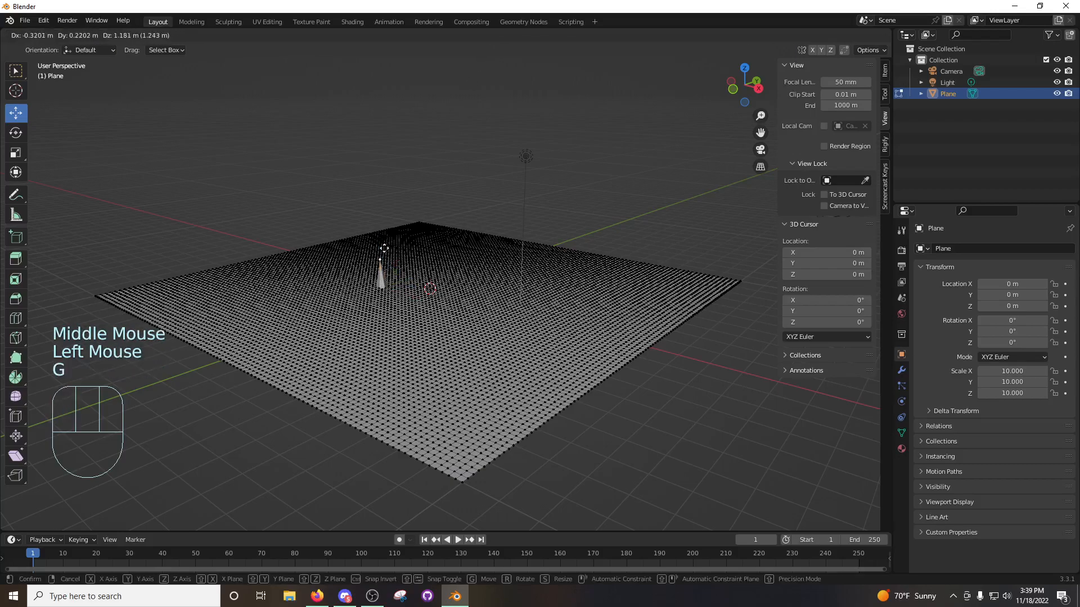
click(385, 237)
click(429, 281)
key(g)
click(429, 234)
Circle-select a round patch of vertices beside the spikes and raise it into a column.
key(c)
middle_drag(429, 234, 494, 264)
click(504, 325)
right_click(505, 325)
key(g)
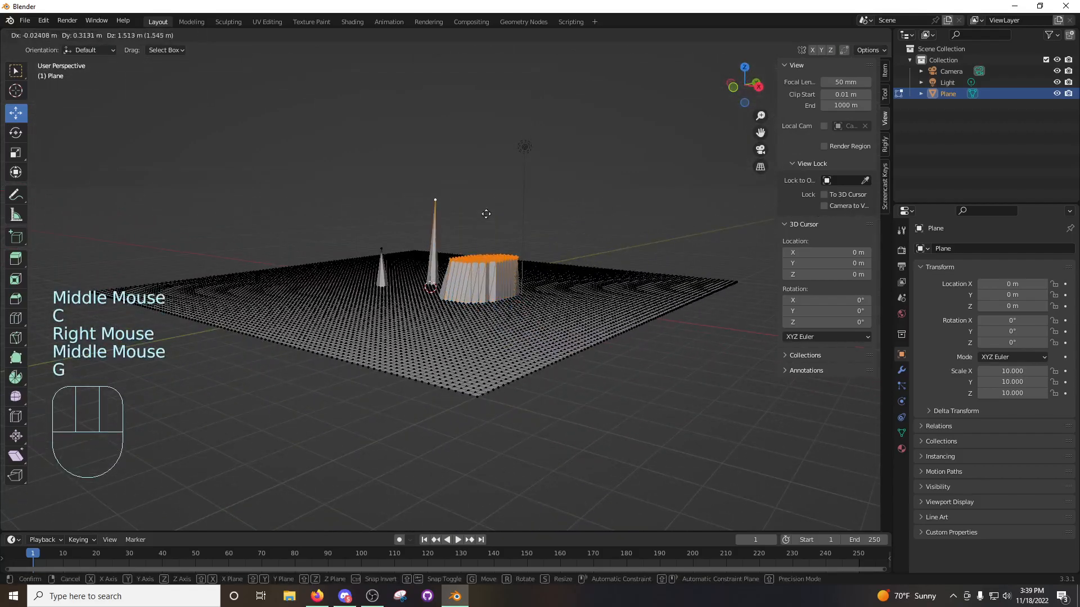
click(478, 175)
Circle-select a second patch of vertices and raise it about 3.4 m into another column.
click(393, 328)
middle_drag(393, 327, 716, 253)
click(685, 226)
key(c)
click(470, 350)
right_click(470, 350)
middle_drag(470, 350, 428, 315)
key(g)
click(422, 246)
Circle-select a third patch of vertices away from the two columns and raise it.
middle_drag(422, 246, 465, 335)
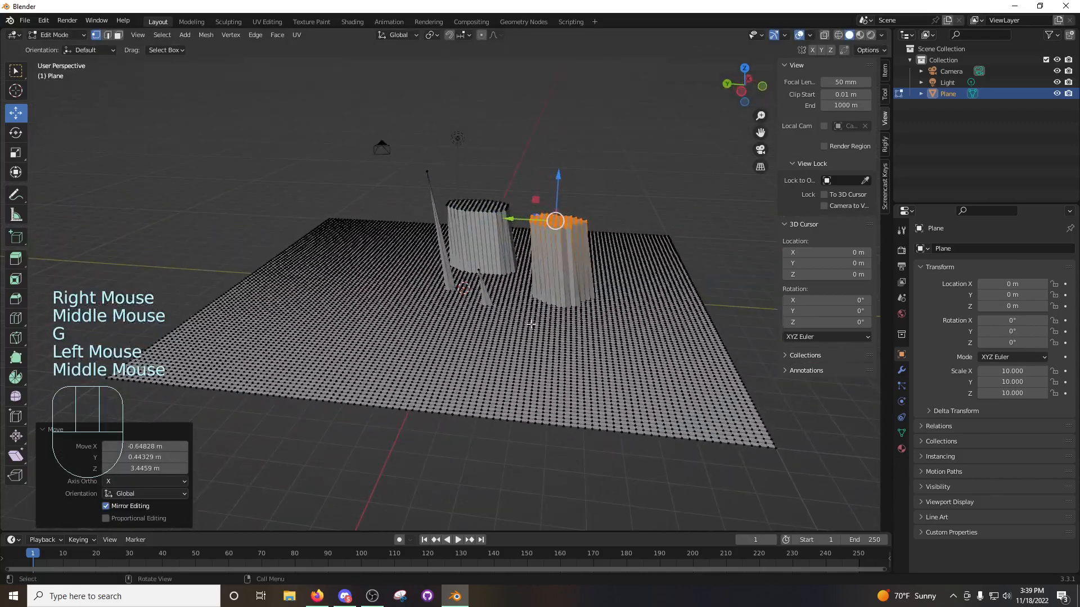
click(465, 335)
key(c)
click(361, 313)
right_click(362, 313)
middle_drag(361, 313, 337, 289)
key(g)
click(352, 181)
middle_drag(352, 181, 447, 247)
Undo all the spike and column moves back to the flat subdivided plane and clear the vertex selection.
key(ctrl+z)
key(ctrl+z)
key(ctrl+z)
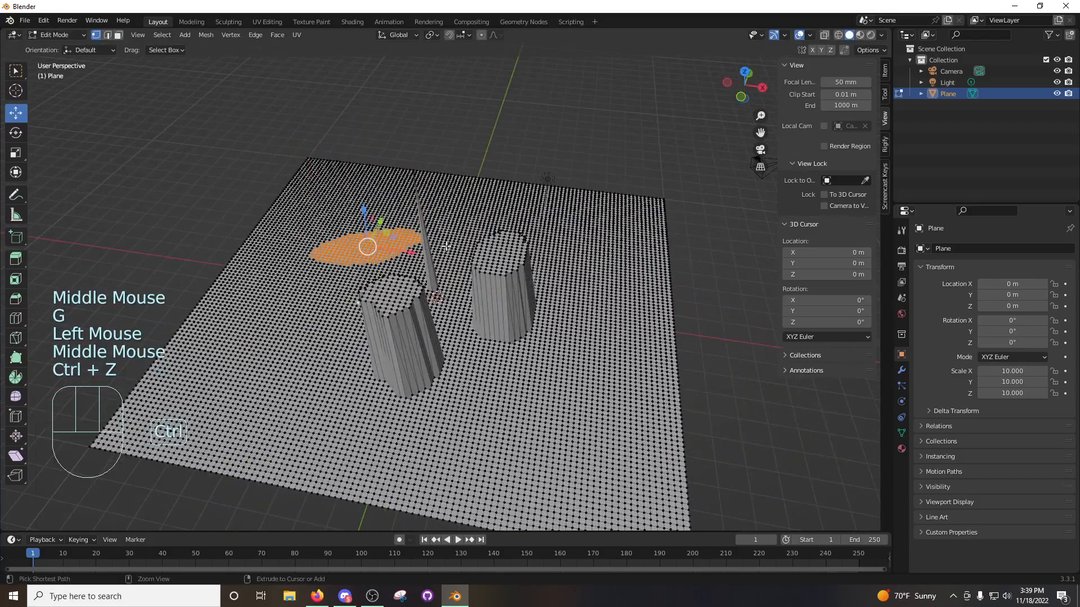
key(ctrl+z)
key(ctrl+z)
key(ctrl+z)
key(ctrl+z)
key(ctrl+z)
key(ctrl+z)
key(ctrl+z)
key(ctrl+z)
key(ctrl+z)
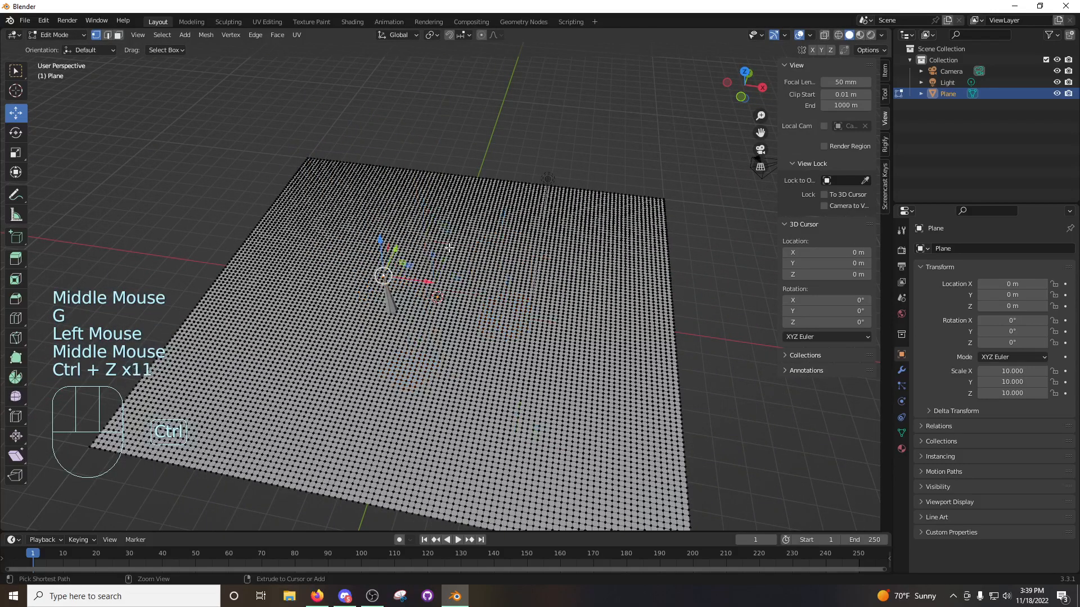
click(514, 266)
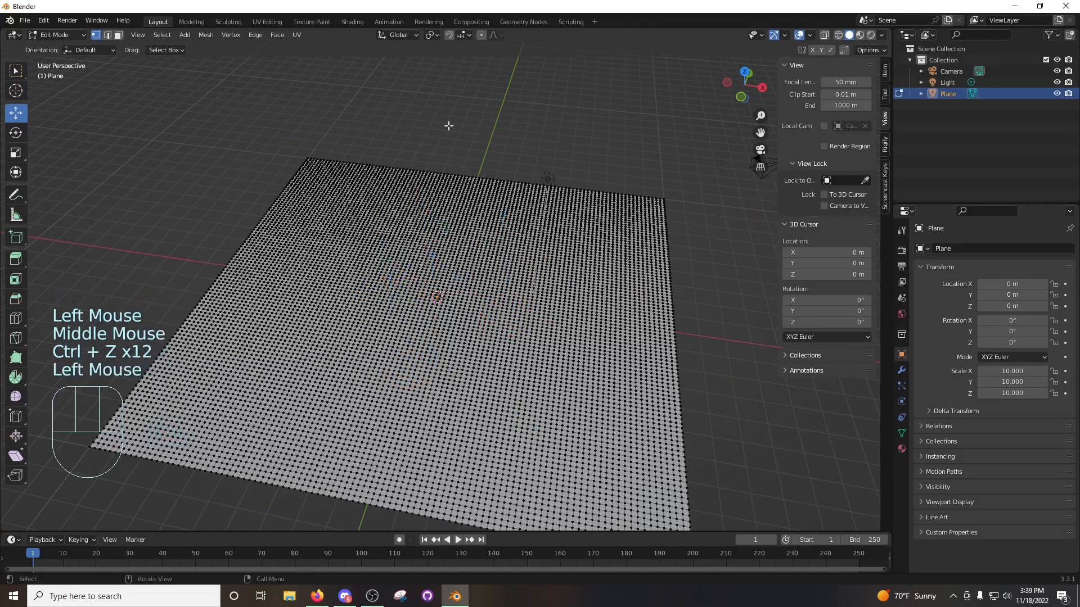
click(504, 264)
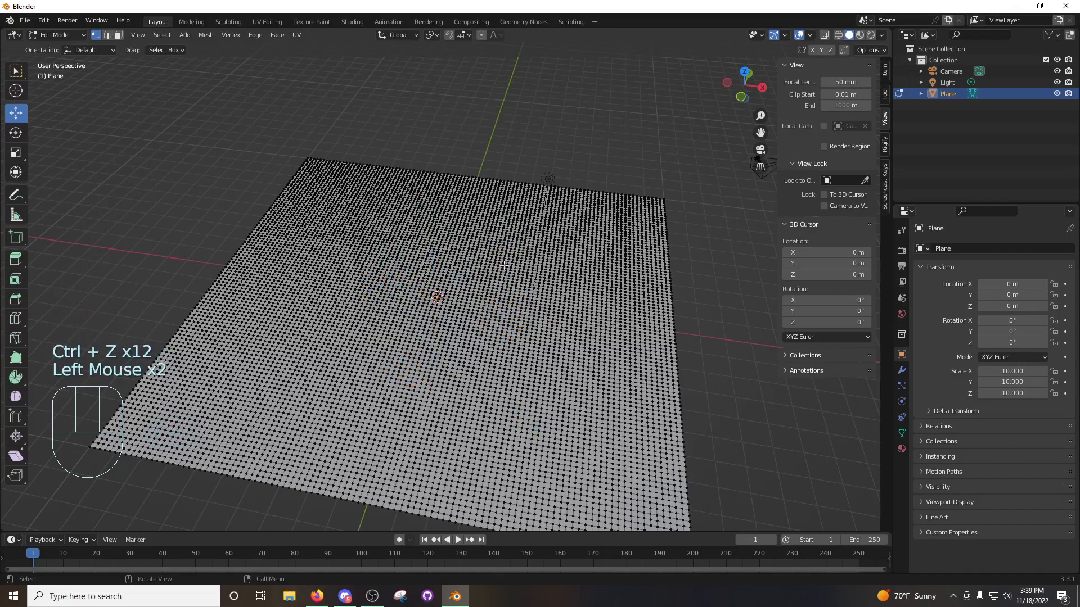
Turn on proportional editing and look at its falloff options.
click(481, 37)
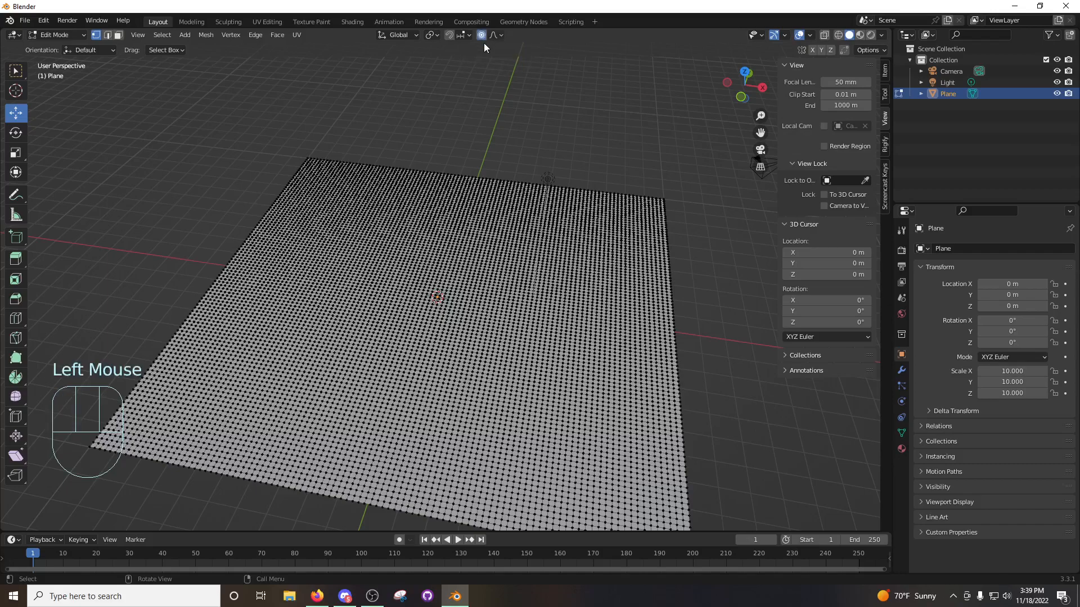
click(494, 35)
mouse_move(459, 278)
middle_down()
mouse_move(444, 255)
mouse_move(470, 270)
middle_up()
Raise the plane's centre vertex into a smooth hill with a proportional size of about 5.05 m.
click(434, 291)
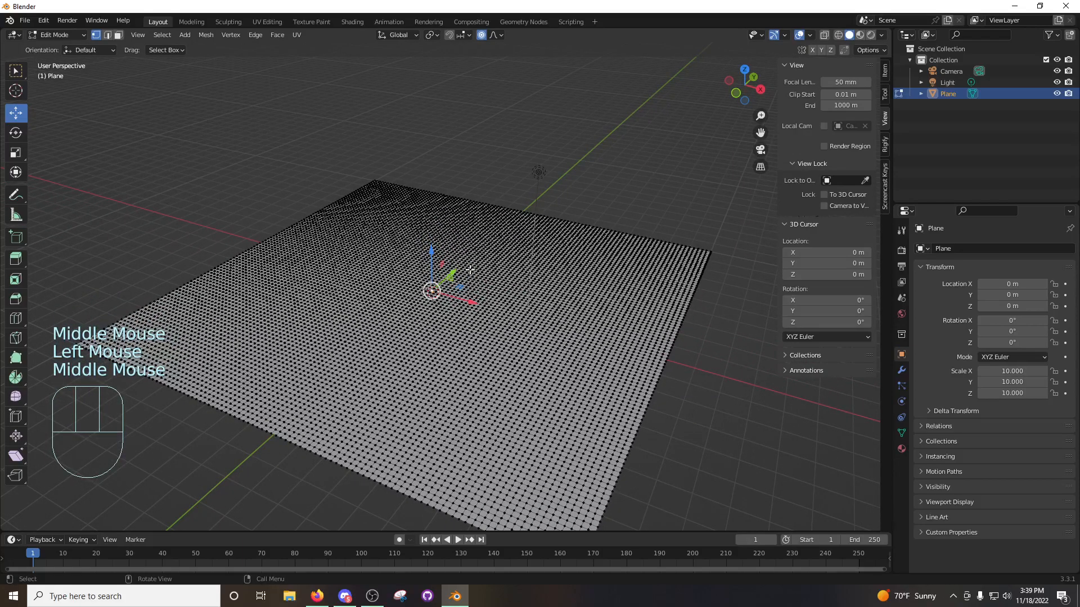
key(g)
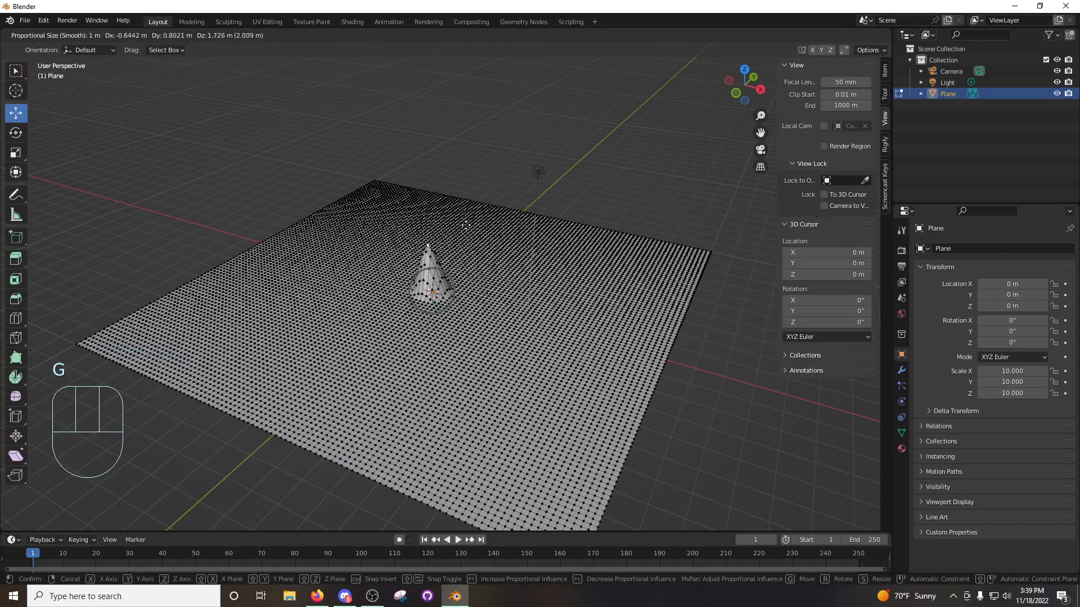
scroll(467, 242, down, 7)
scroll(471, 259, up, 2)
scroll(471, 258, up, 1)
scroll(470, 248, down, 8)
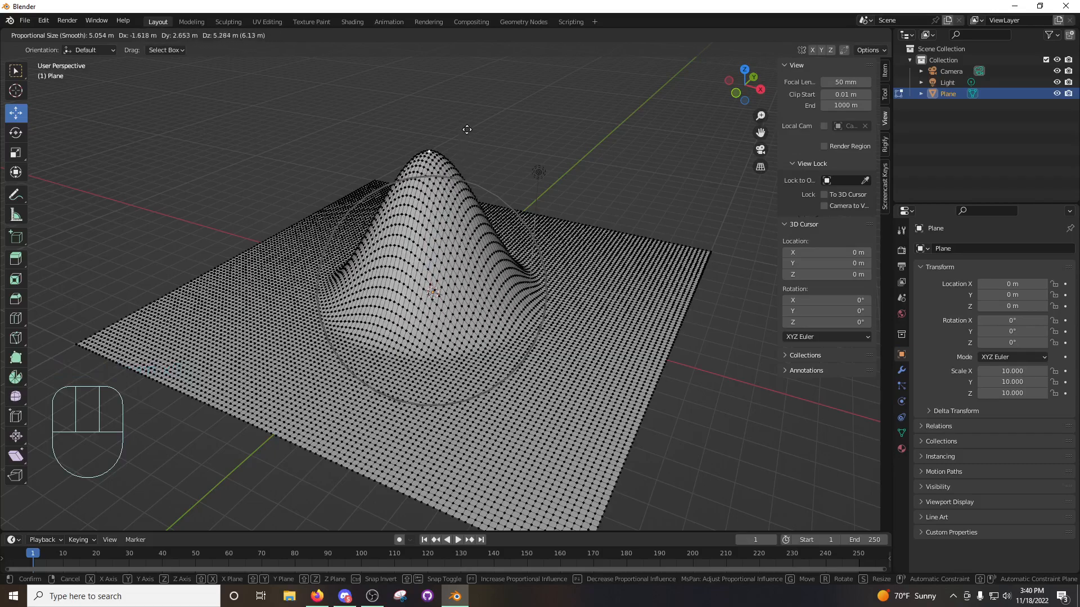
click(466, 152)
Shift the hill's peak about -1.44 m along the Y axis.
middle_drag(465, 153, 319, 222)
drag(525, 181, 494, 179)
middle_drag(572, 287, 590, 261)
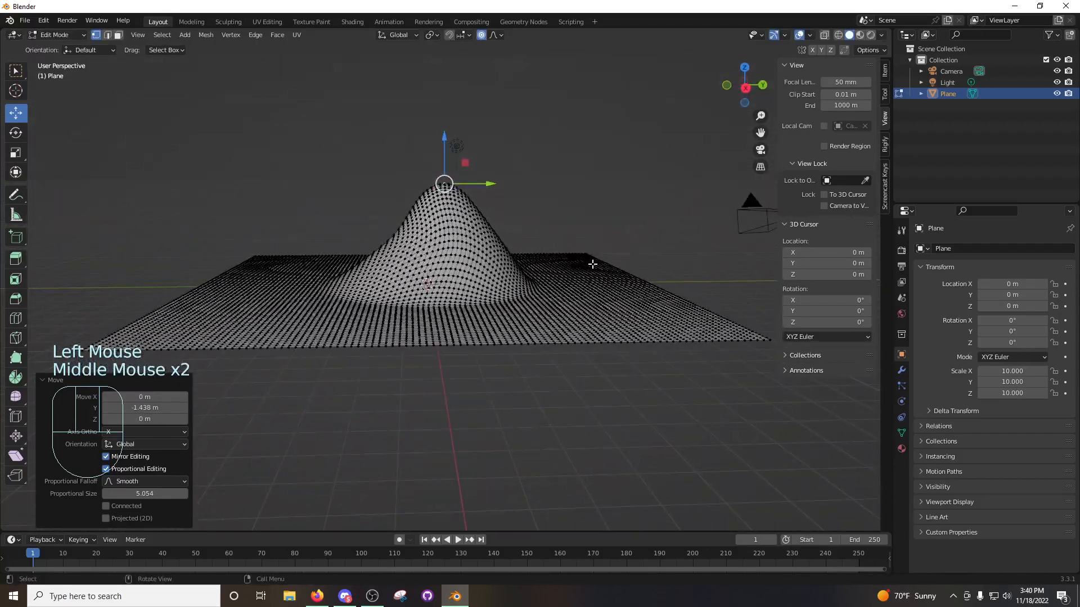
Sink a vertex beside the hill about 1.14 m into a smooth dip with a proportional size of about 2.59 m.
middle_drag(505, 244, 585, 270)
click(607, 273)
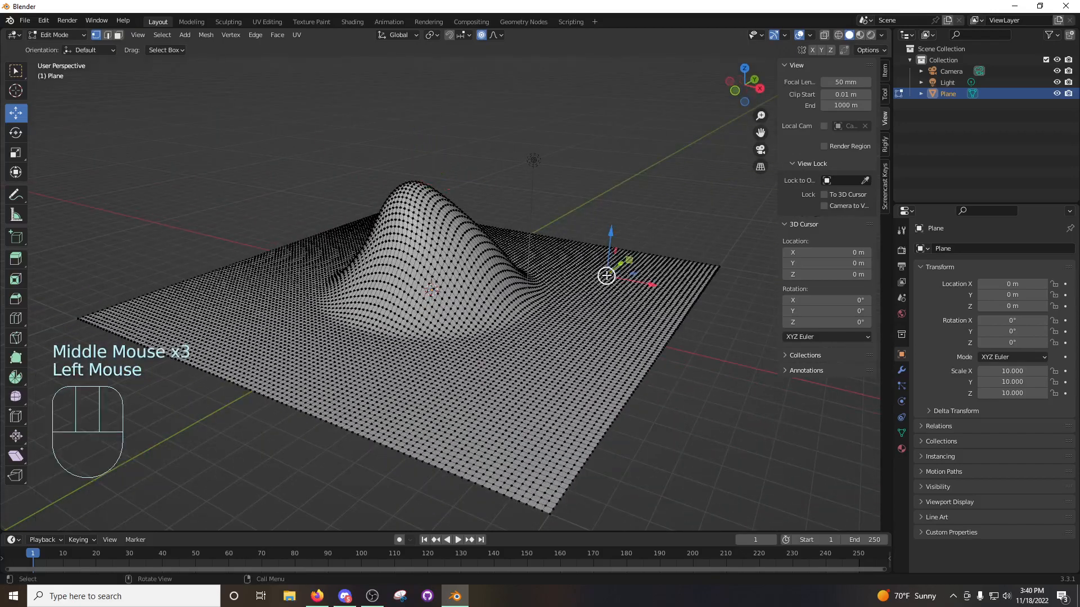
key(g)
scroll(604, 281, up, 4)
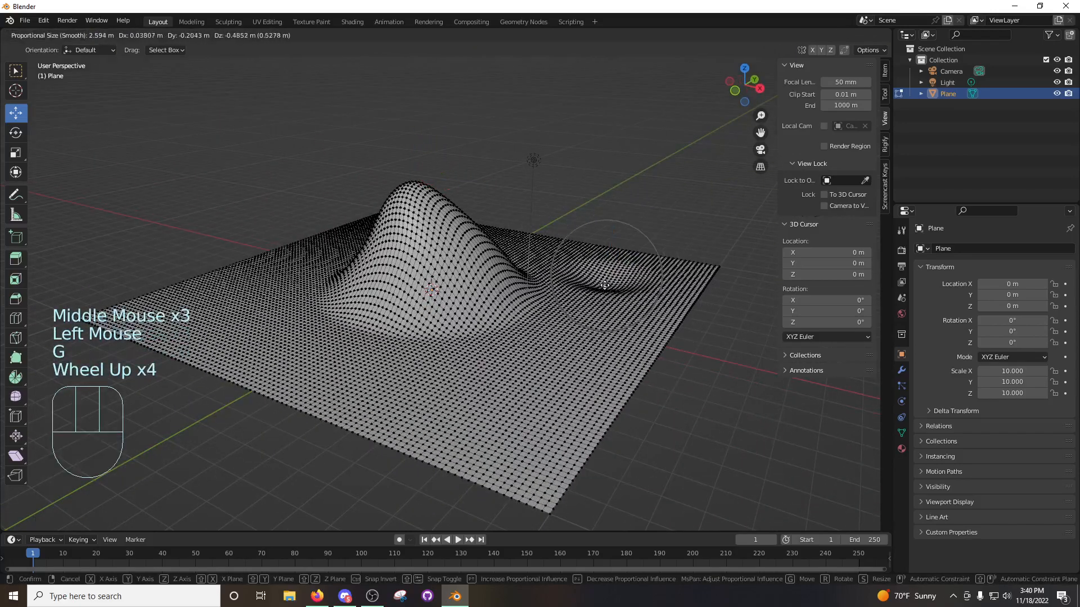
click(604, 286)
middle_drag(603, 287, 616, 253)
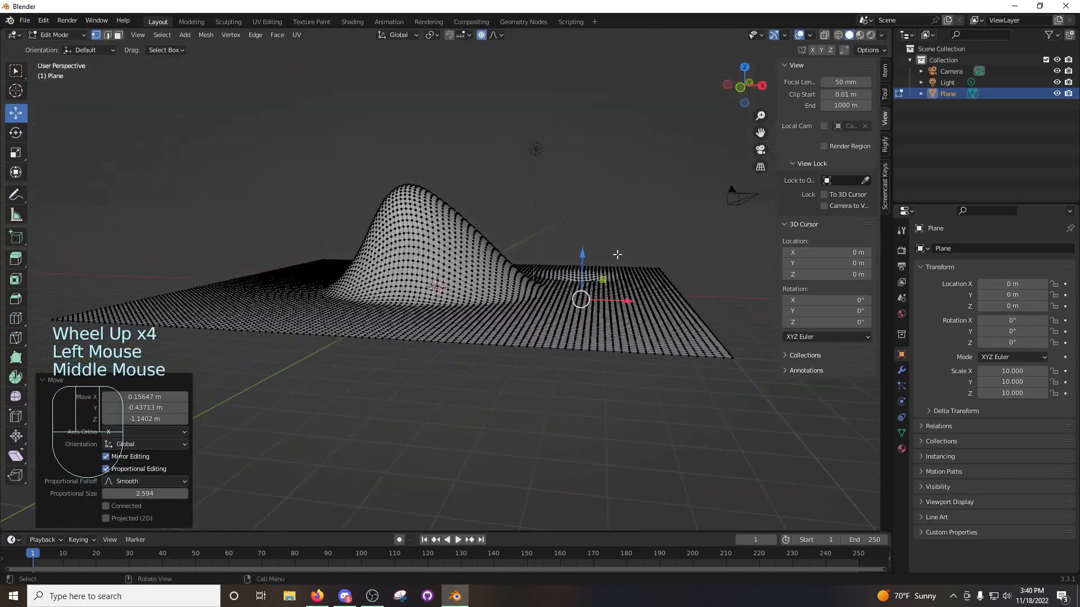
Raise a vertex on the flat ground about 1.08 m into a plateau with Constant falloff and a proportional size of about 1.77 m.
click(500, 35)
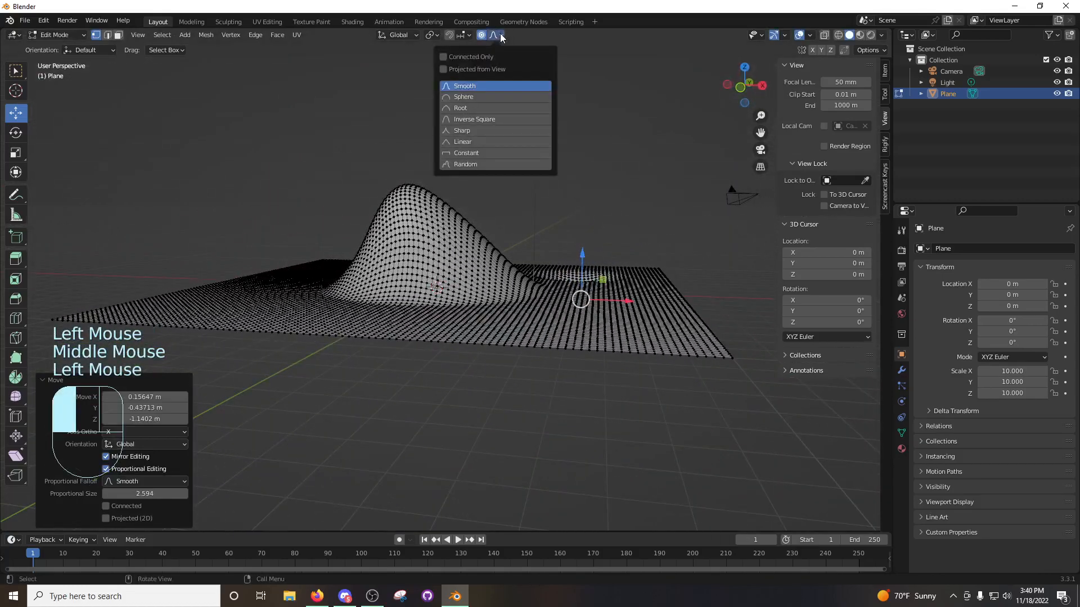
click(477, 153)
middle_drag(611, 162, 588, 241)
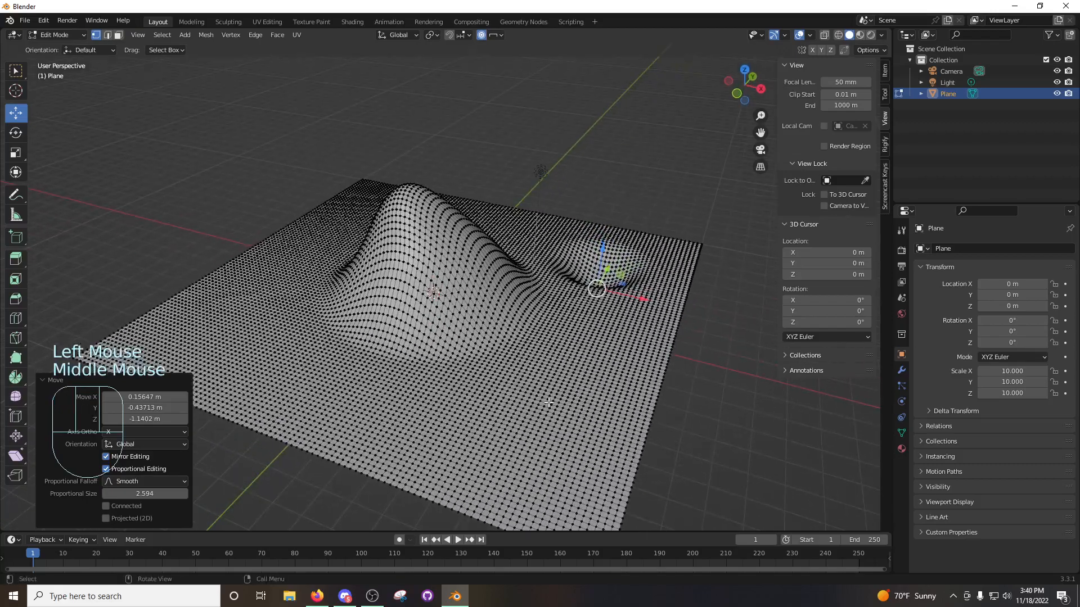
click(548, 403)
middle_drag(573, 381, 597, 355)
key(g)
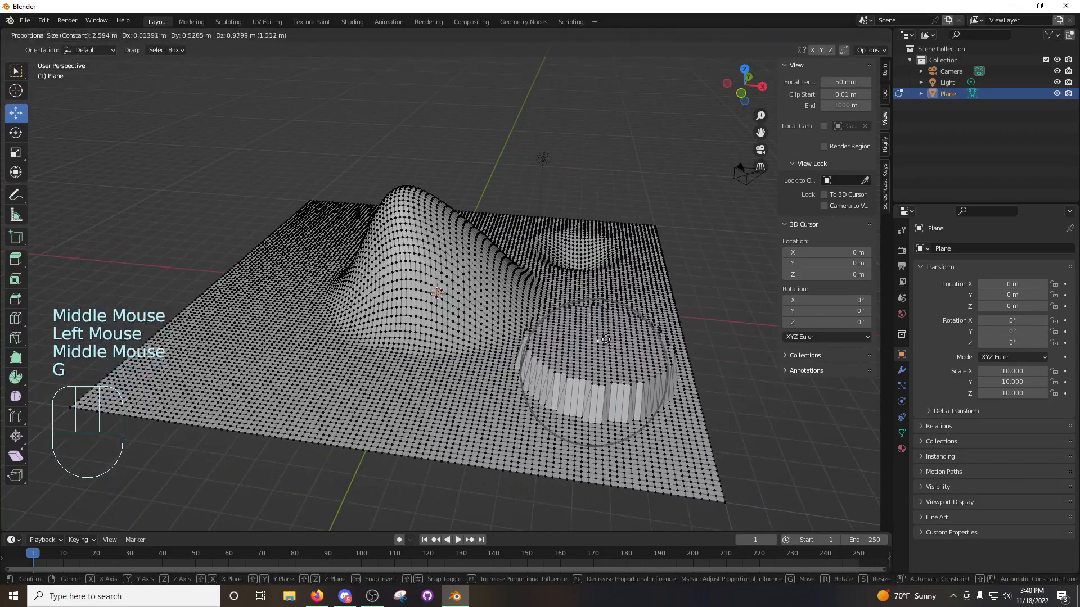
scroll(605, 337, up, 4)
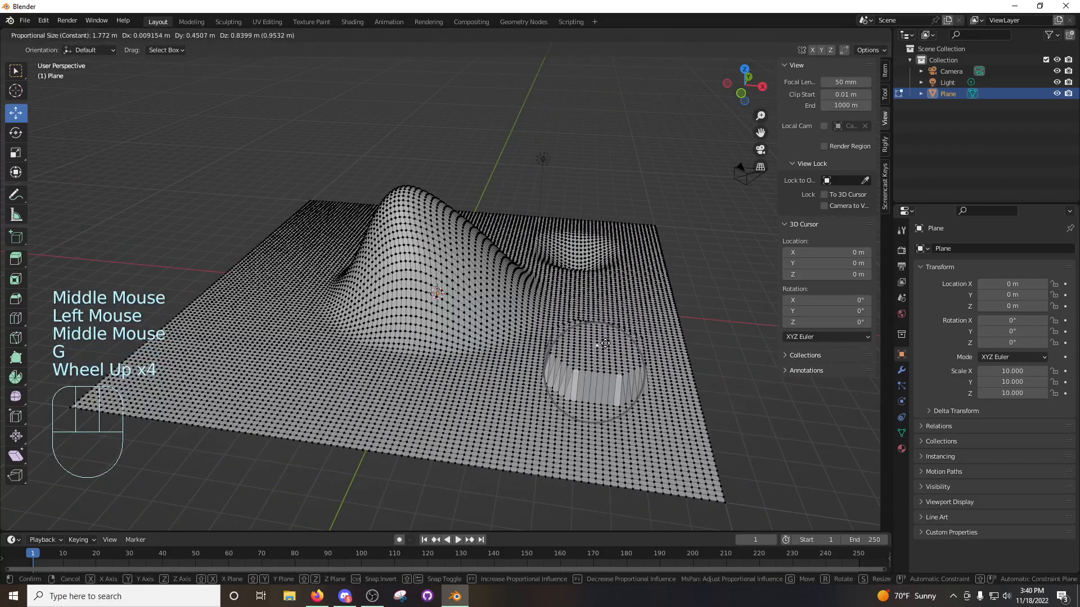
click(599, 339)
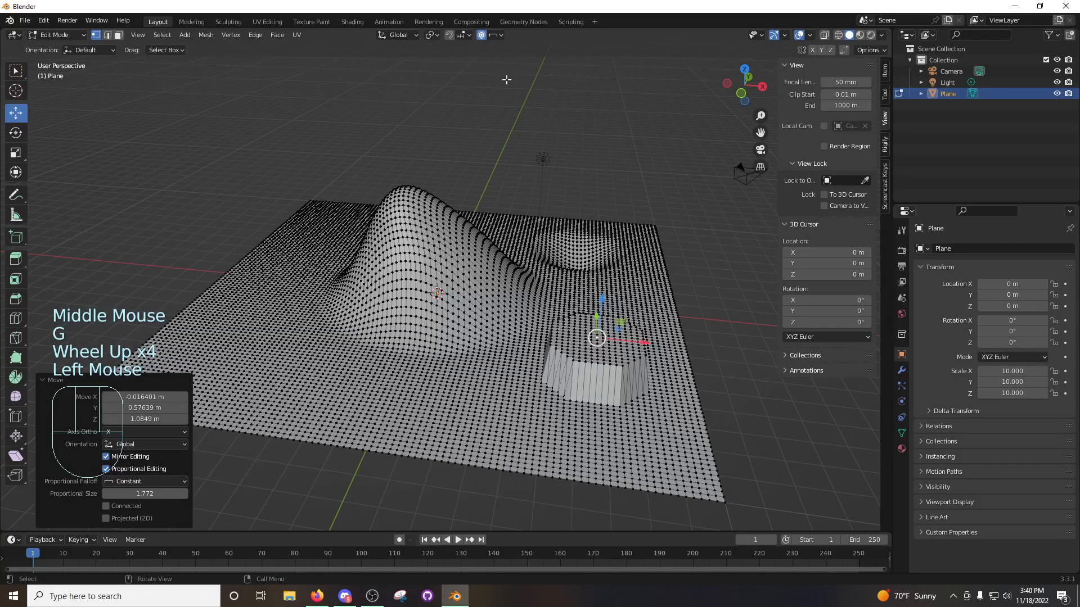
Raise a vertex on the opposite side of the hill about 7.78 m into a tall spire with Root falloff.
click(498, 36)
click(466, 109)
middle_drag(295, 308, 313, 292)
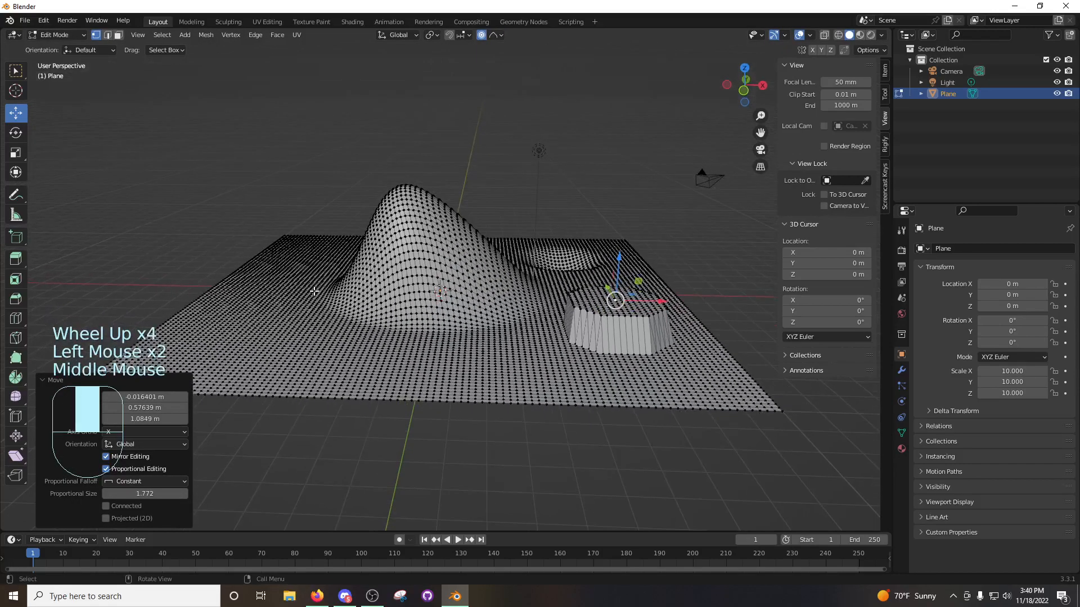
click(294, 326)
key(g)
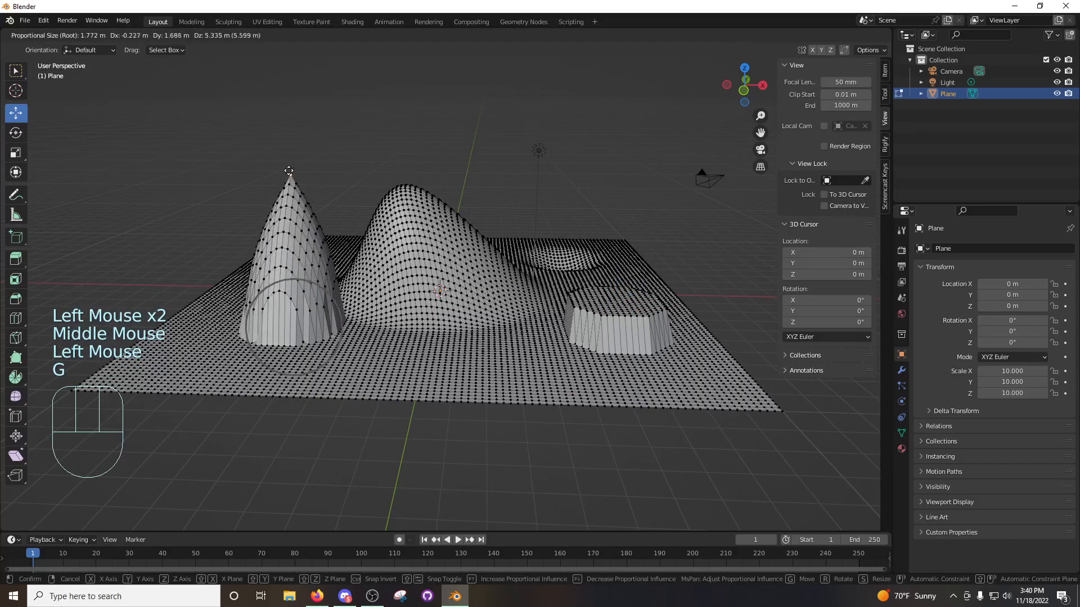
click(279, 109)
middle_drag(280, 108, 369, 171)
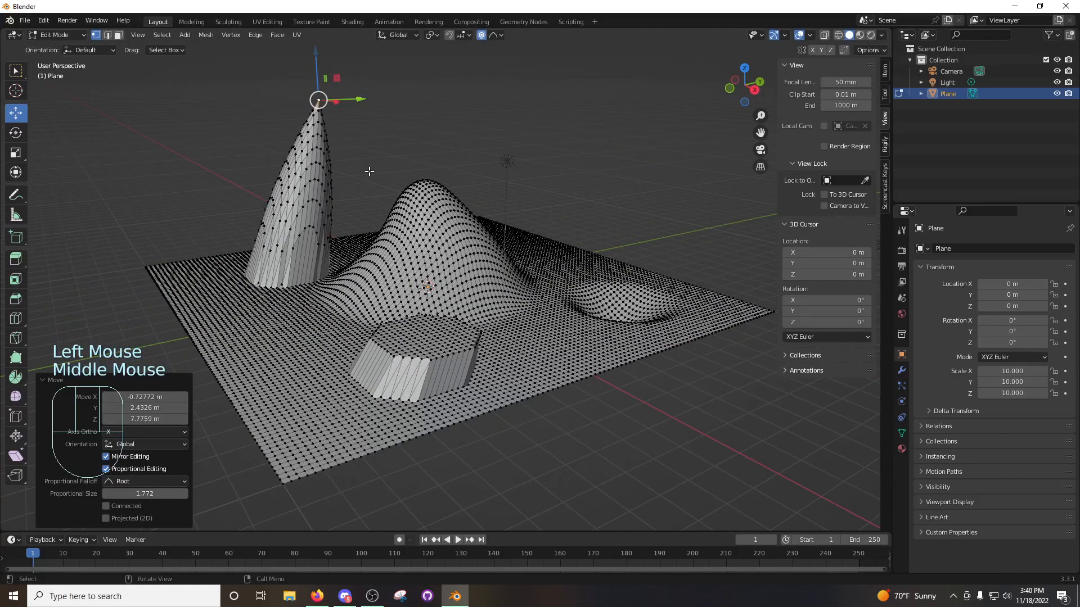
Raise a vertex behind the hill about 2.48 m into a dome with Sphere falloff and a proportional size of about 2.59 m.
click(494, 34)
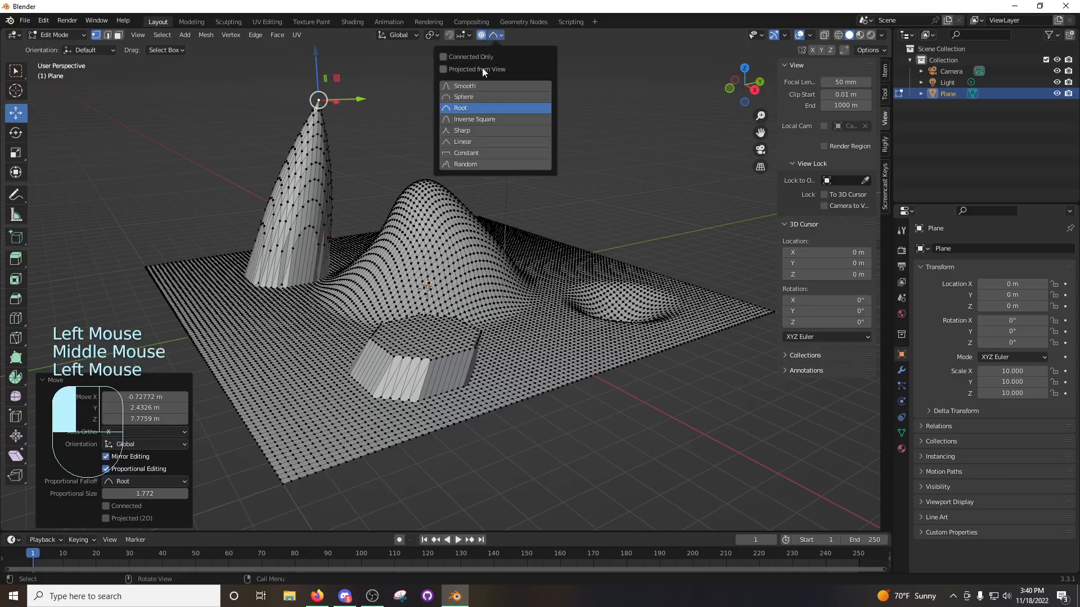
click(470, 97)
middle_drag(472, 107, 619, 219)
click(619, 236)
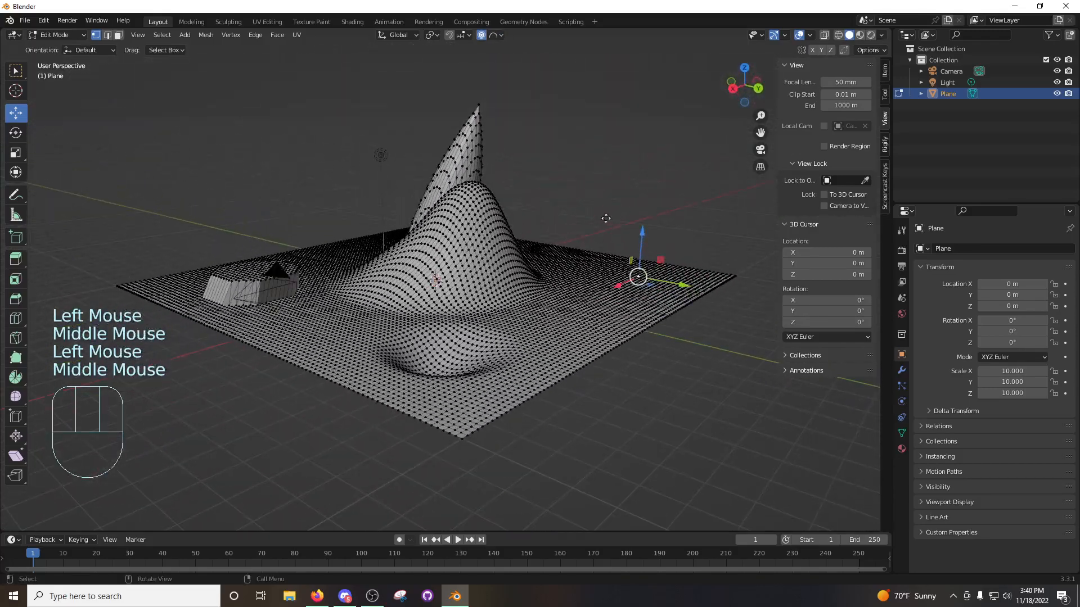
key(g)
scroll(607, 186, down, 4)
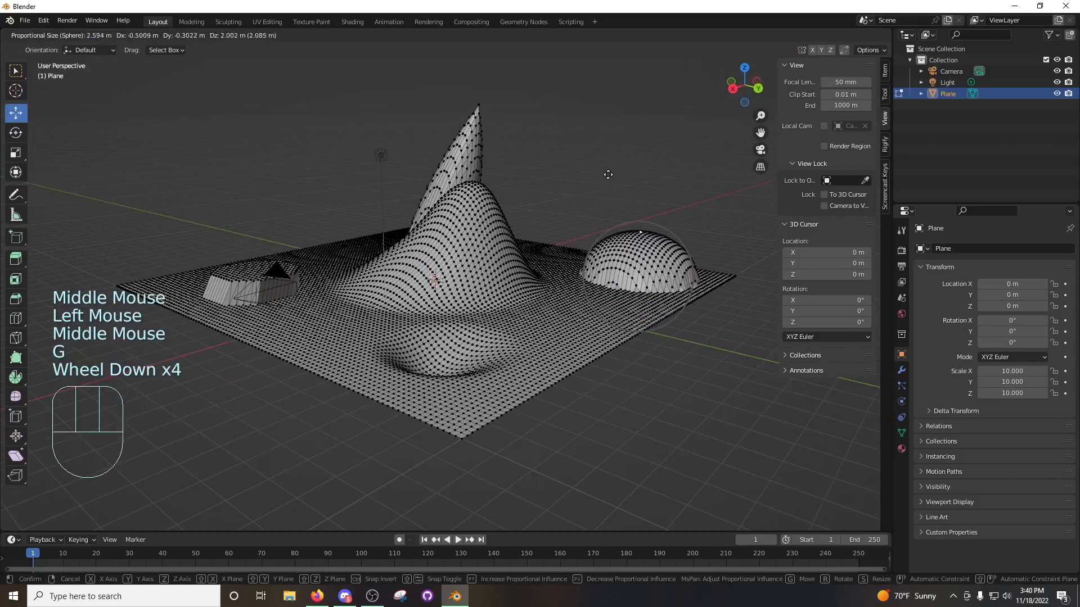
click(607, 163)
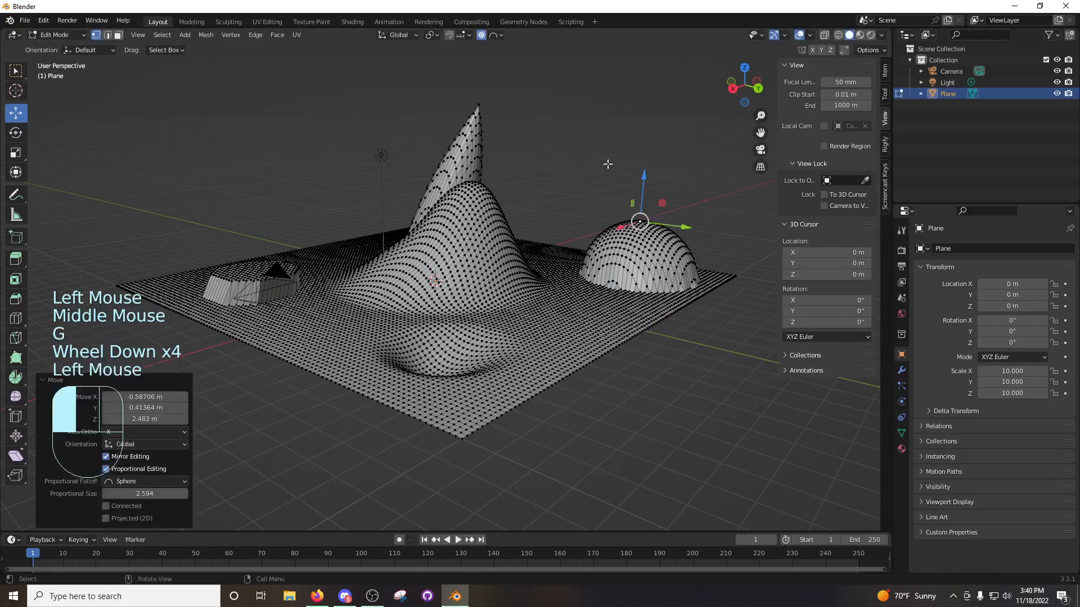
Sink a vertex beside the plateau about 2.69 m into a round crater with Sphere falloff.
middle_drag(466, 231, 415, 302)
click(399, 387)
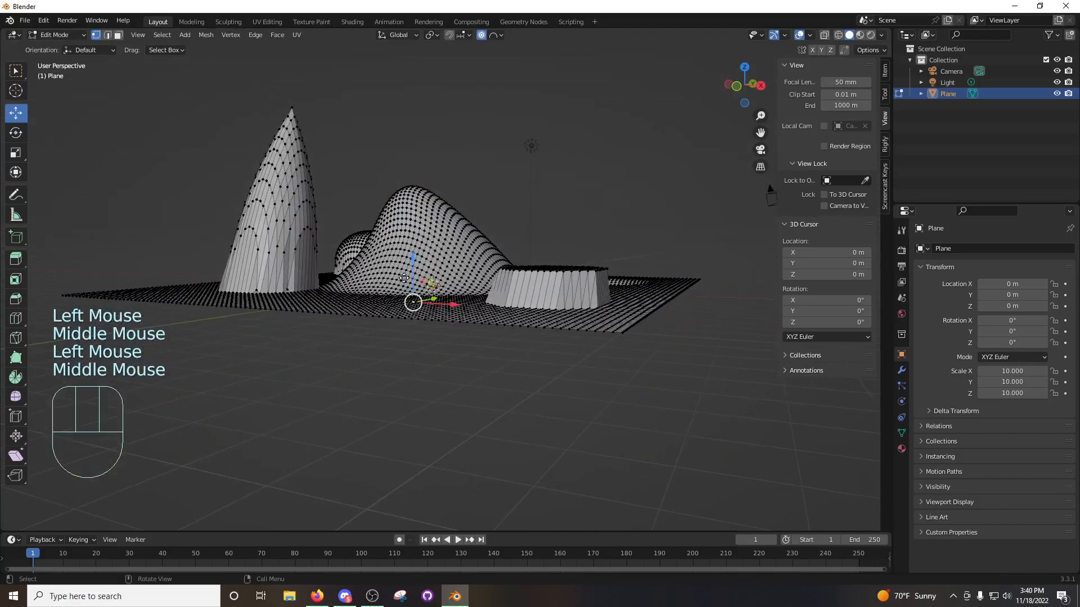
key(g)
click(410, 349)
middle_drag(409, 349, 444, 325)
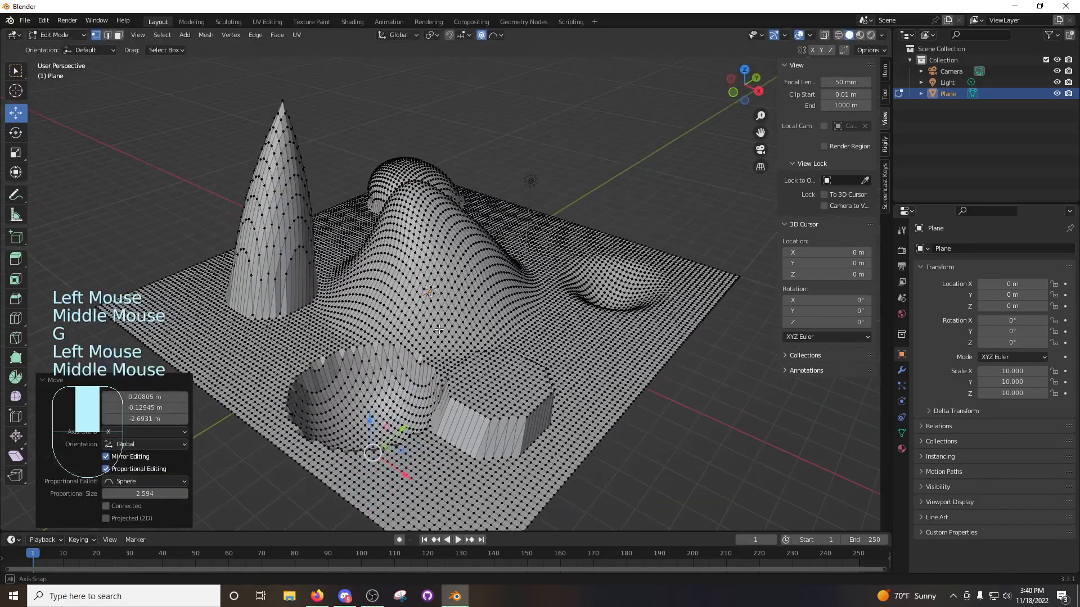
middle_drag(520, 179, 478, 207)
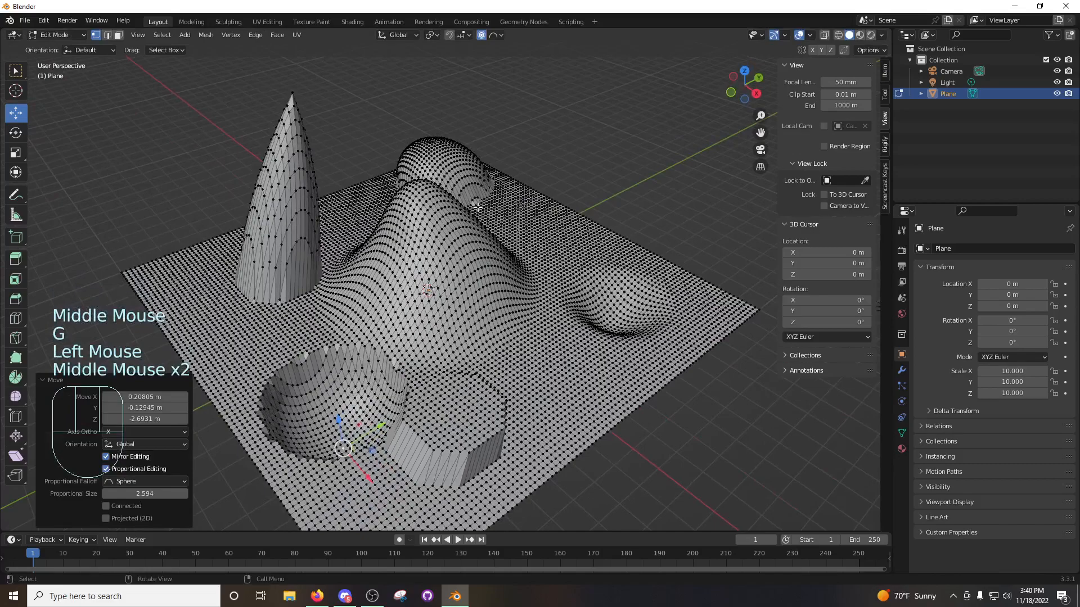
Replace the sculpted terrain plane with a new plane scaled by a factor of 10.
key(Tab)
key(x)
click(483, 209)
key(shift+a)
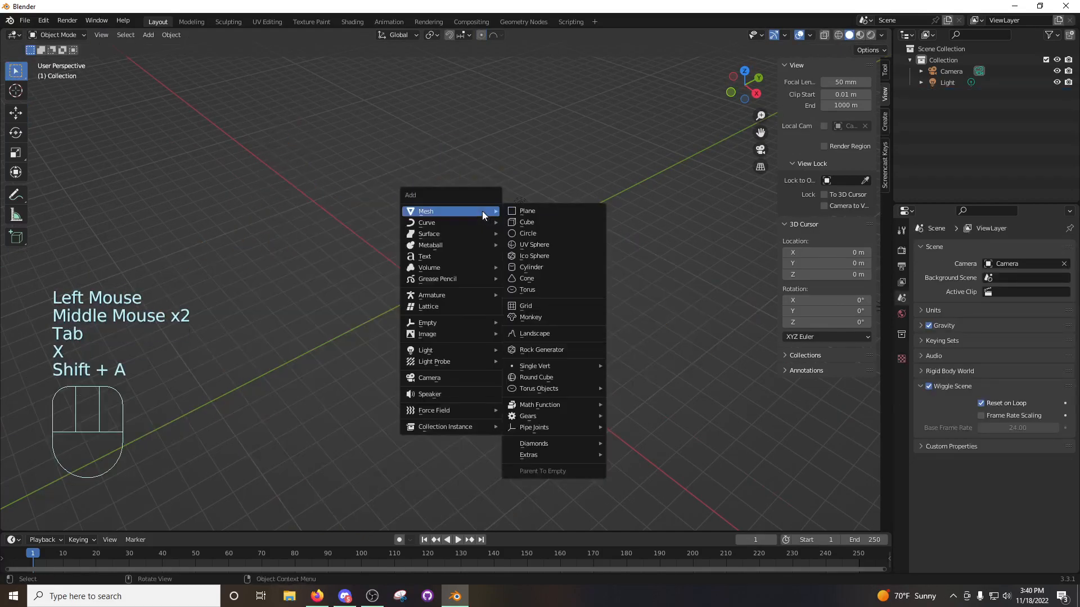
click(552, 210)
key(s)
key(KP_1)
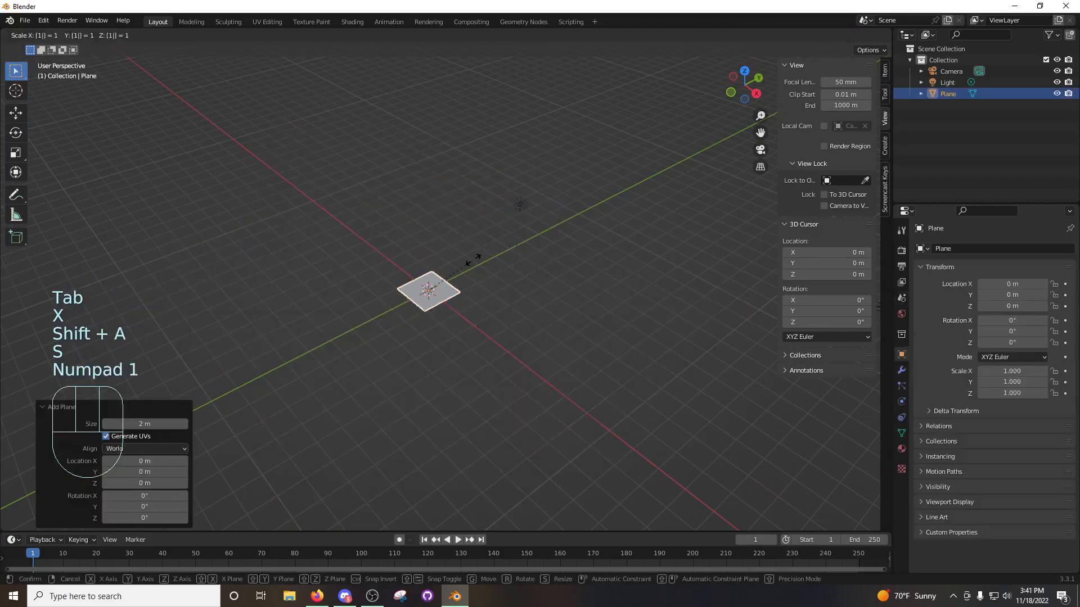
key(KP_0)
key(KP_Enter)
right_click(471, 254)
Subdivide the new plane in Edit Mode with 100 cuts.
key(Tab)
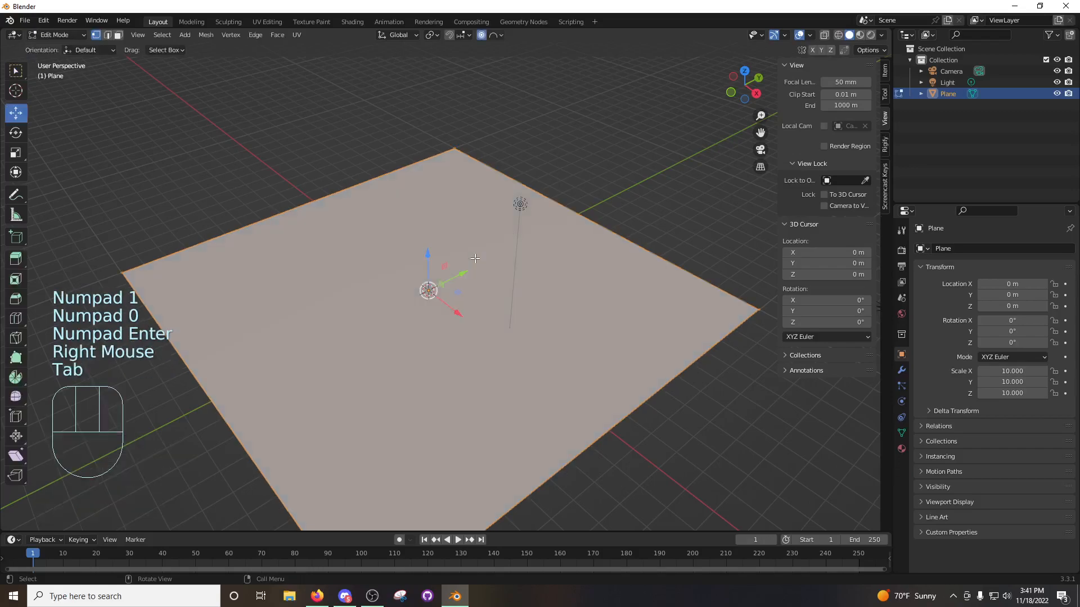
right_click(475, 258)
click(475, 256)
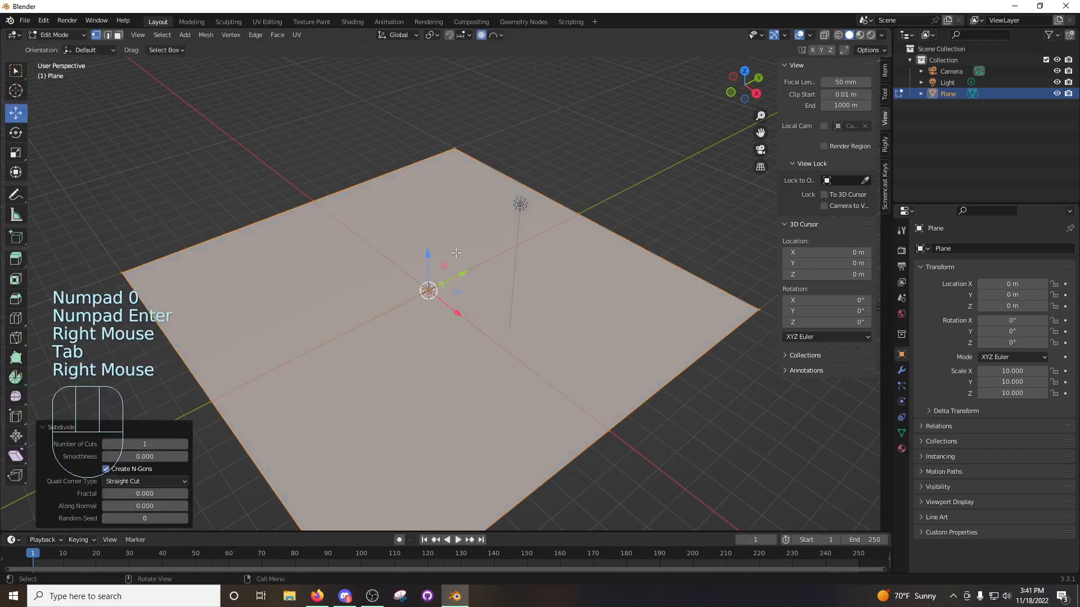
click(158, 442)
text(100)
key(KP_Enter)
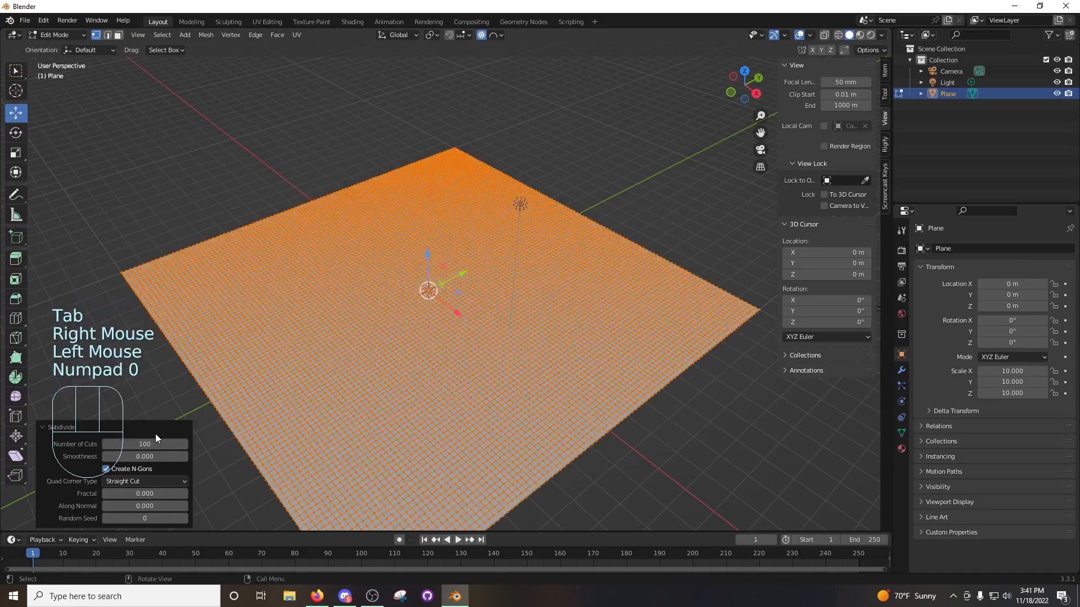
Raise the plane's centre vertex into a jagged mountain with Random falloff and a proportional size of 7.4 m, and return to Object Mode.
click(494, 35)
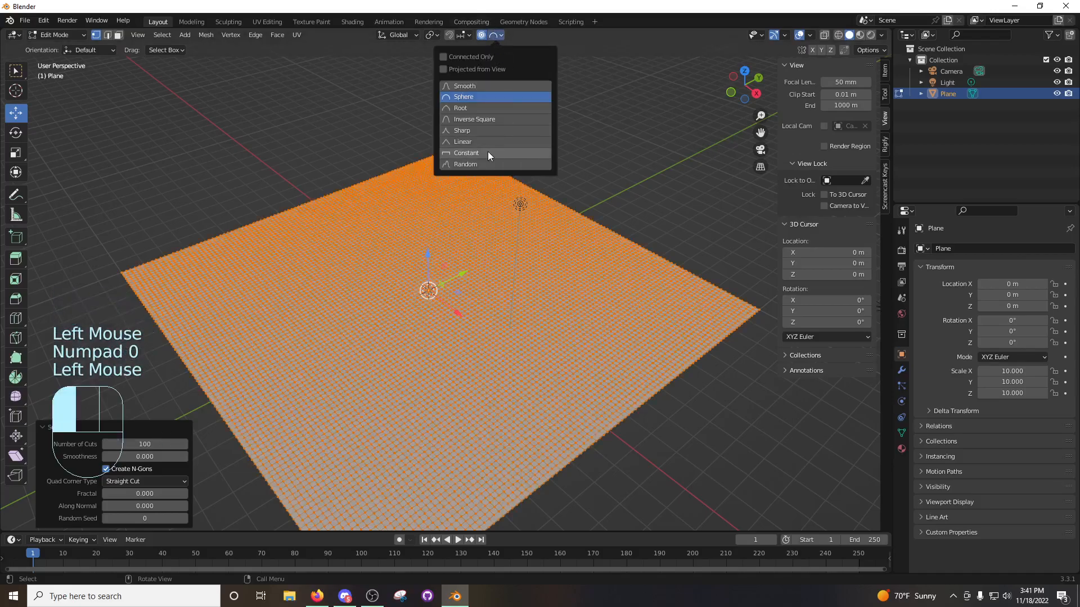
click(485, 162)
middle_drag(619, 168, 653, 140)
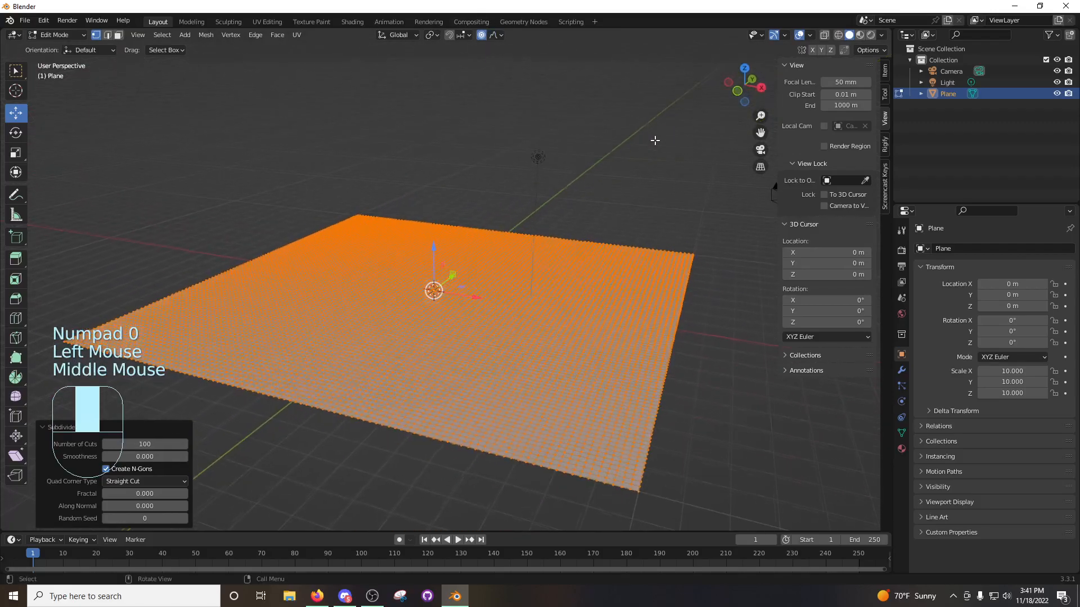
click(458, 305)
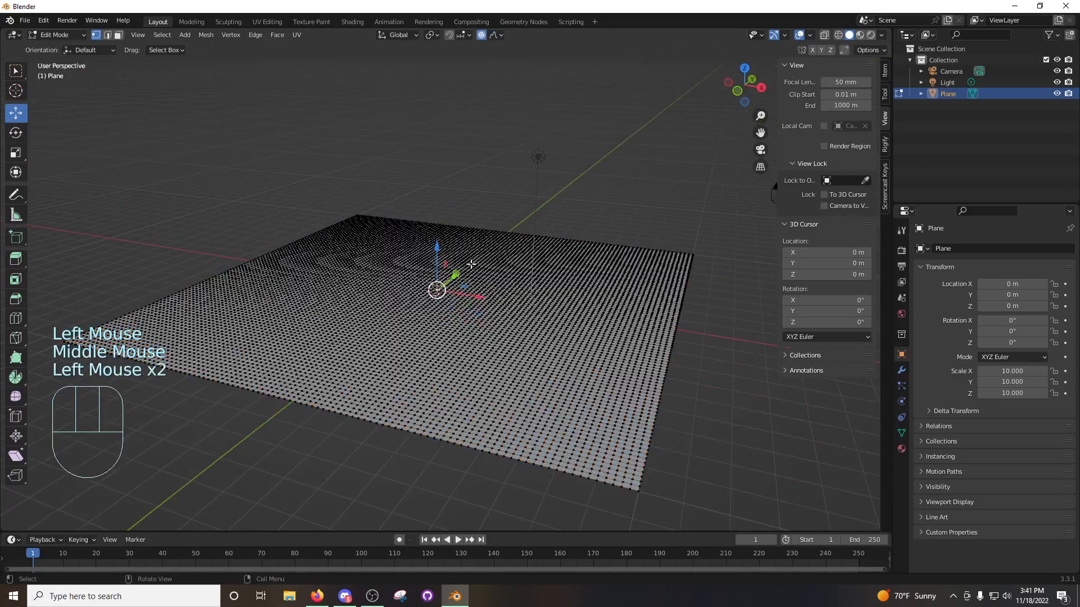
key(g)
scroll(461, 213, down, 5)
scroll(468, 194, down, 5)
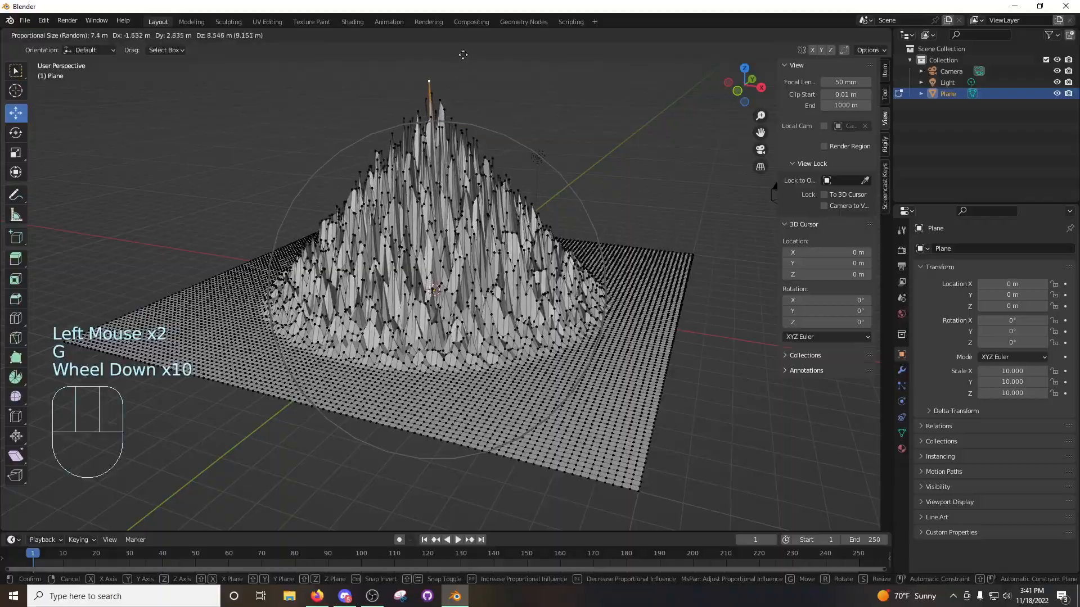
click(466, 98)
middle_drag(467, 99, 508, 216)
key(z)
key(Tab)
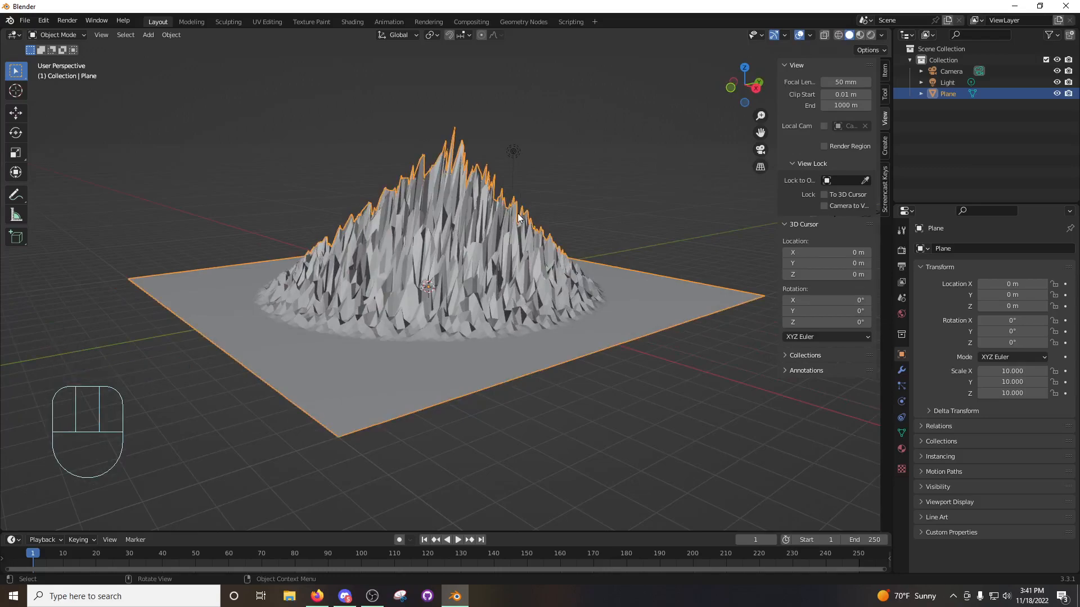
Try moving the whole plane in Object Mode with proportional editing switched on.
click(481, 36)
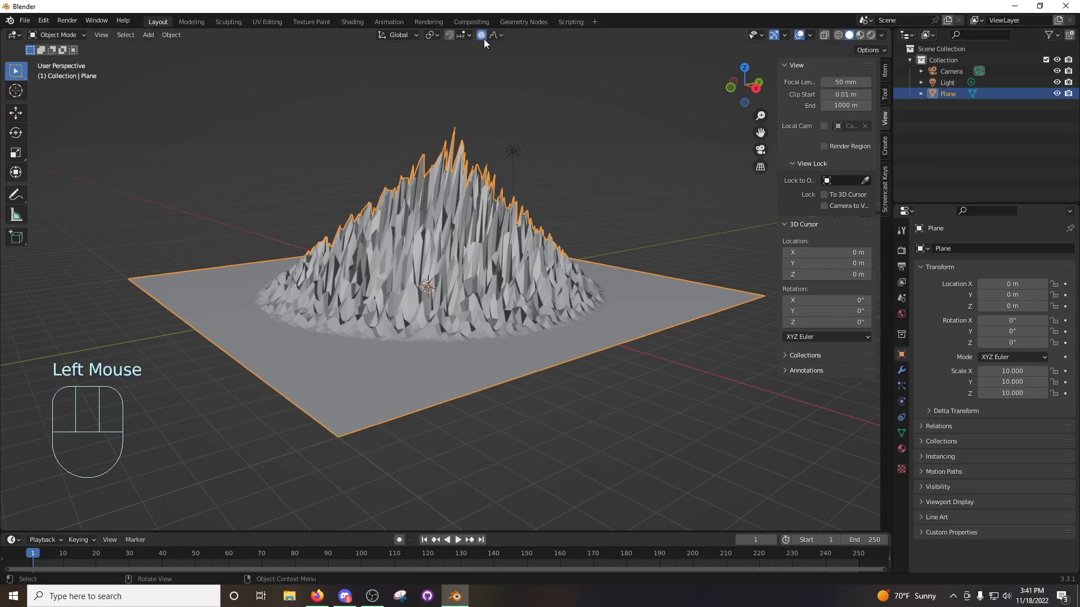
key(g)
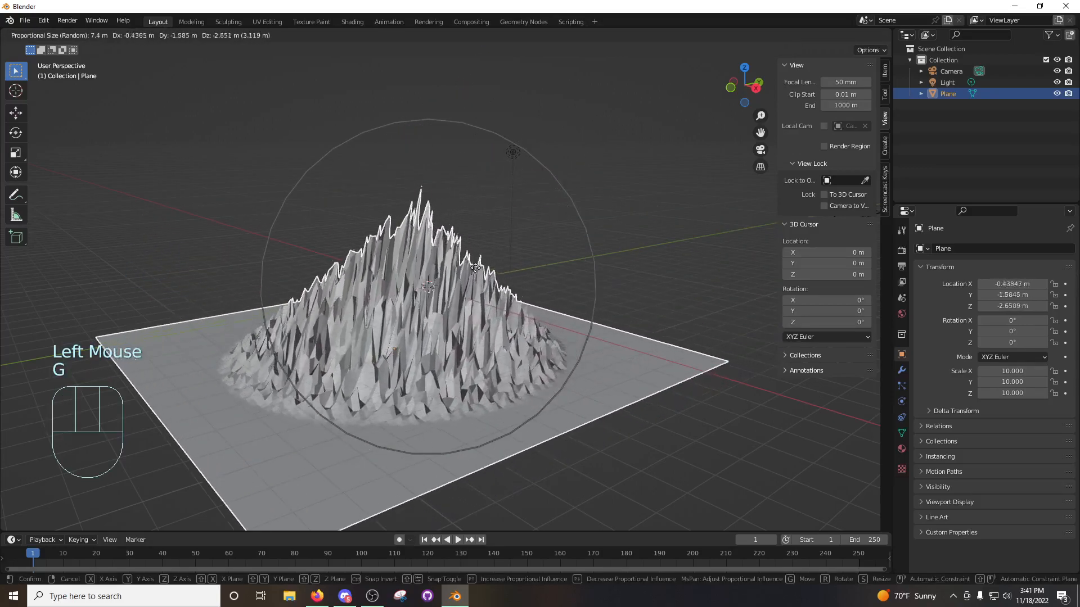
right_click(463, 122)
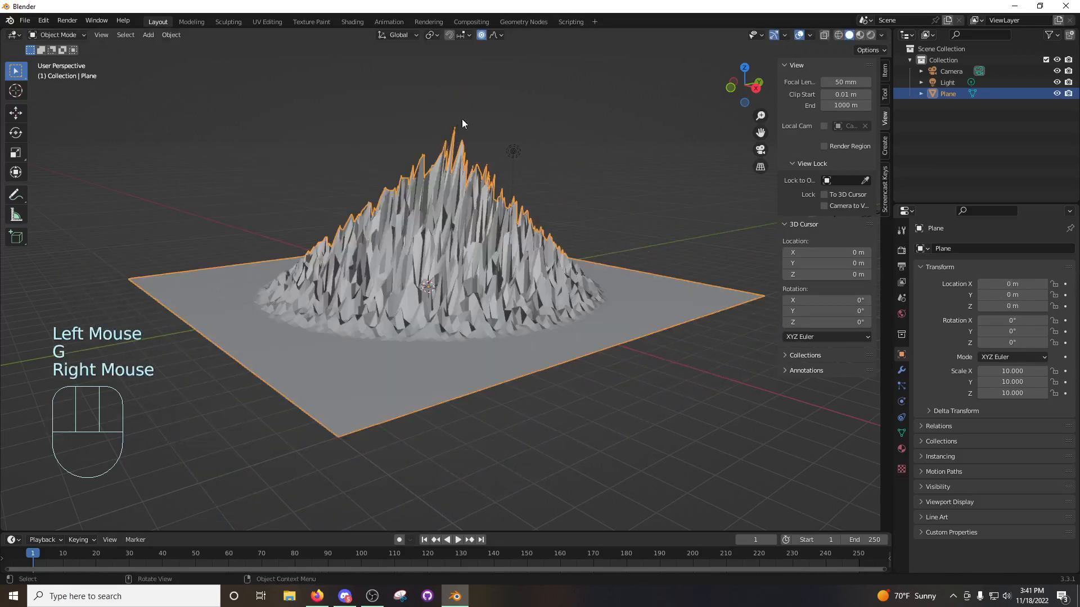
click(482, 35)
Delete the mountain plane from the scene.
middle_drag(554, 175, 540, 178)
middle_drag(538, 128, 561, 198)
key(x)
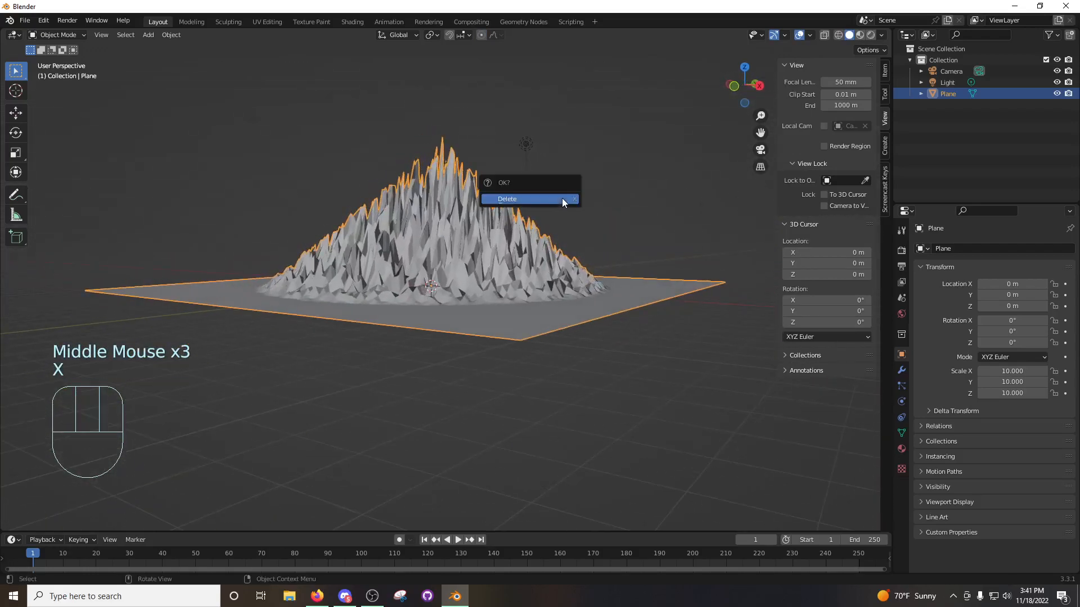
click(561, 198)
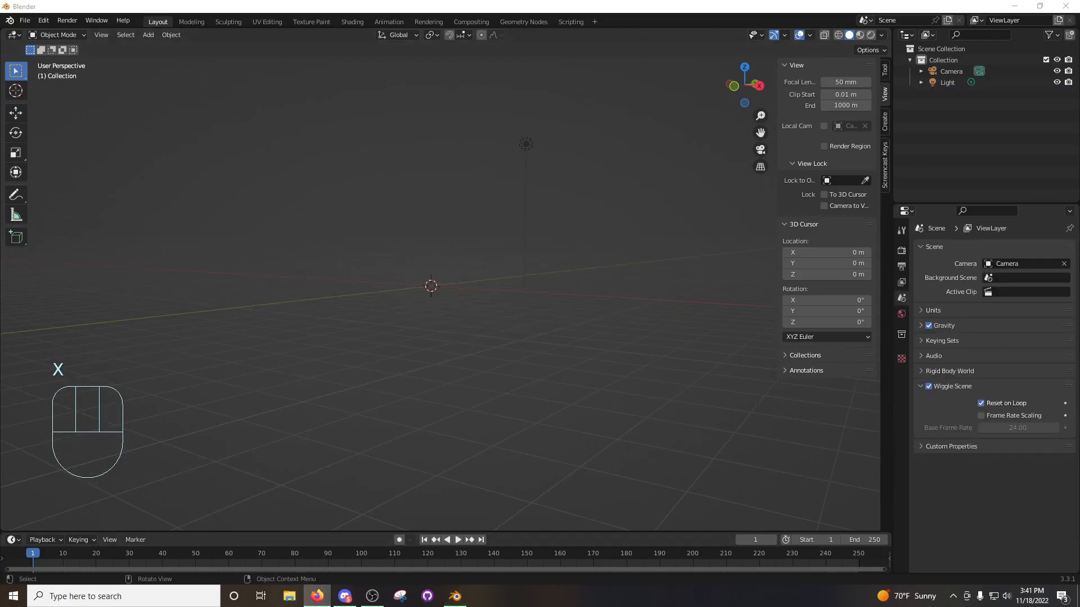
Move the light to a different place in the scene.
middle_drag(515, 292, 340, 319)
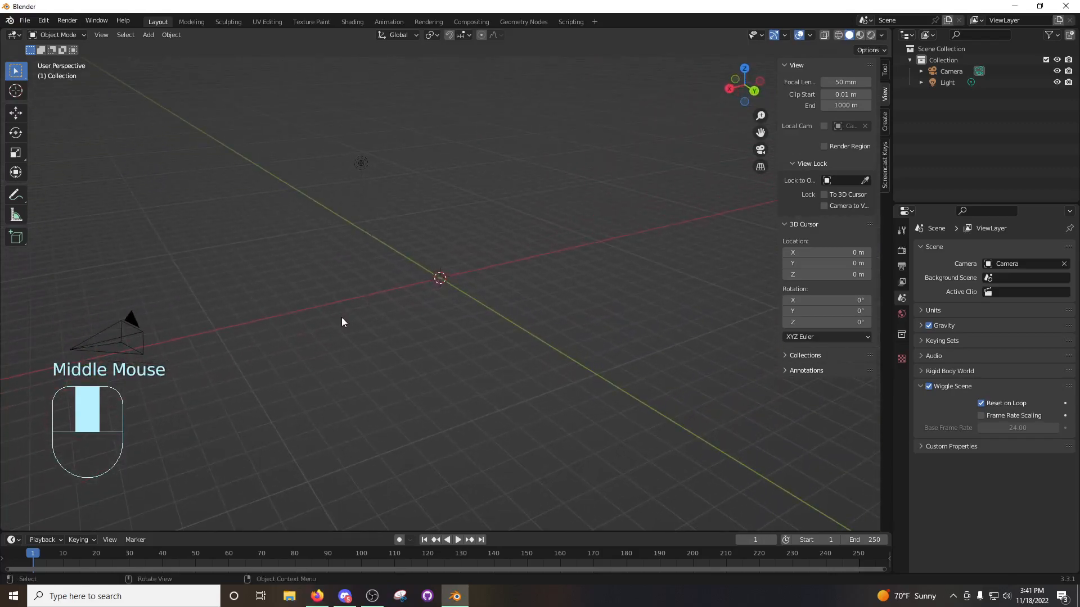
click(359, 162)
key(g)
click(531, 174)
Add a UV sphere and move it about 3.6 m along the X axis.
middle_drag(531, 174, 405, 240)
key(shift+a)
mouse_move(417, 236)
click(477, 271)
mouse_move(477, 271)
middle_down()
mouse_move(377, 292)
mouse_move(465, 258)
middle_up()
key(g)
key(x)
click(441, 257)
Add a second UV sphere and move it about -1.94 m along the X axis.
key(shift+a)
mouse_move(433, 262)
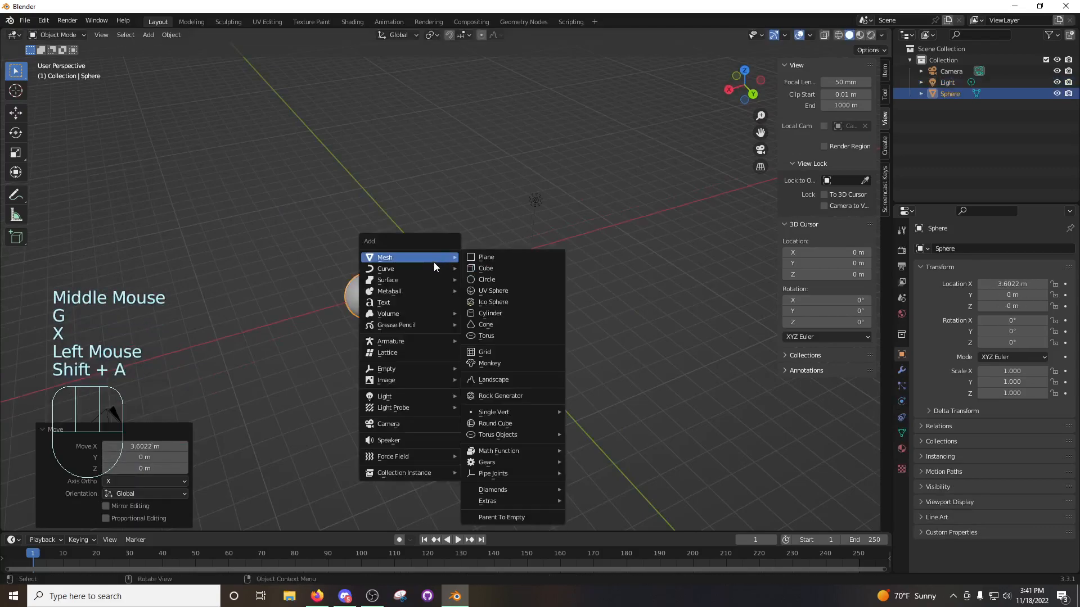
click(490, 294)
key(g)
key(x)
click(494, 263)
Select only the first sphere, the one on the positive X side.
mouse_move(494, 263)
middle_down()
mouse_move(485, 275)
mouse_move(487, 262)
middle_up()
scroll(468, 272, up, 3)
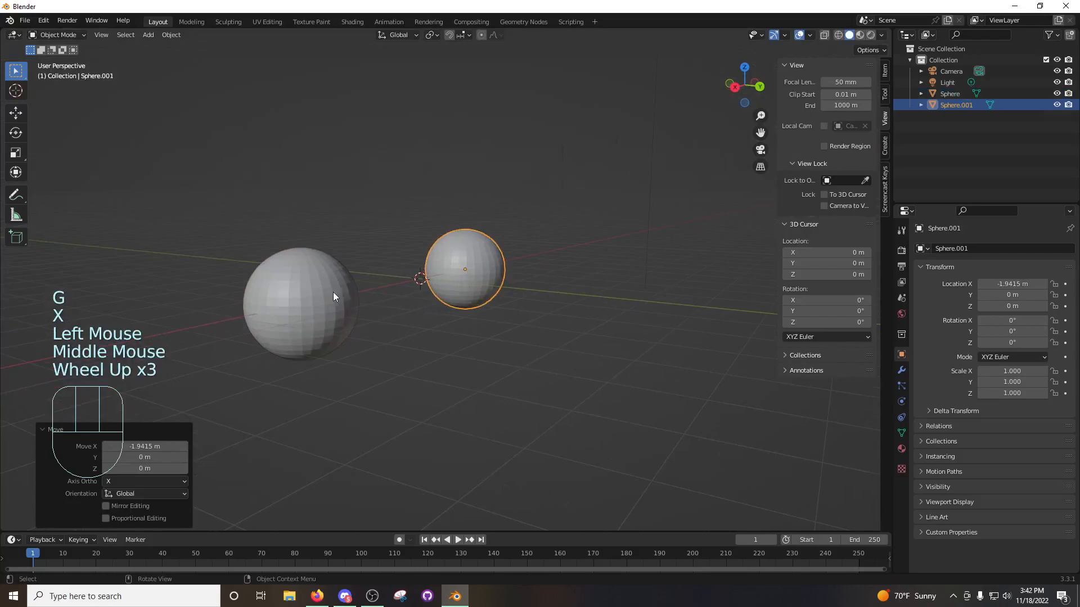
click(313, 299)
click(350, 204)
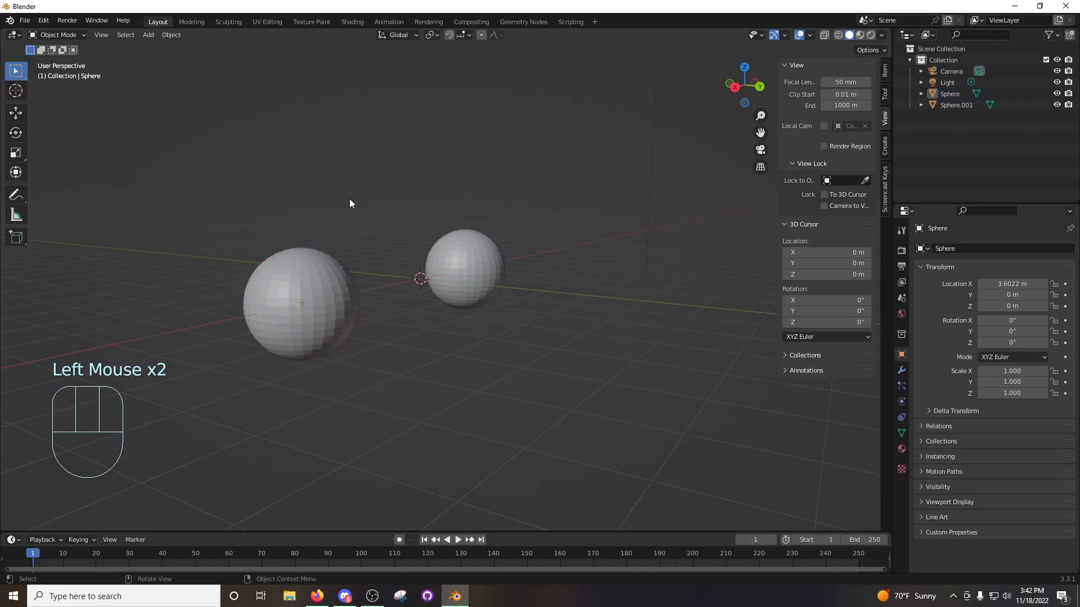
click(322, 282)
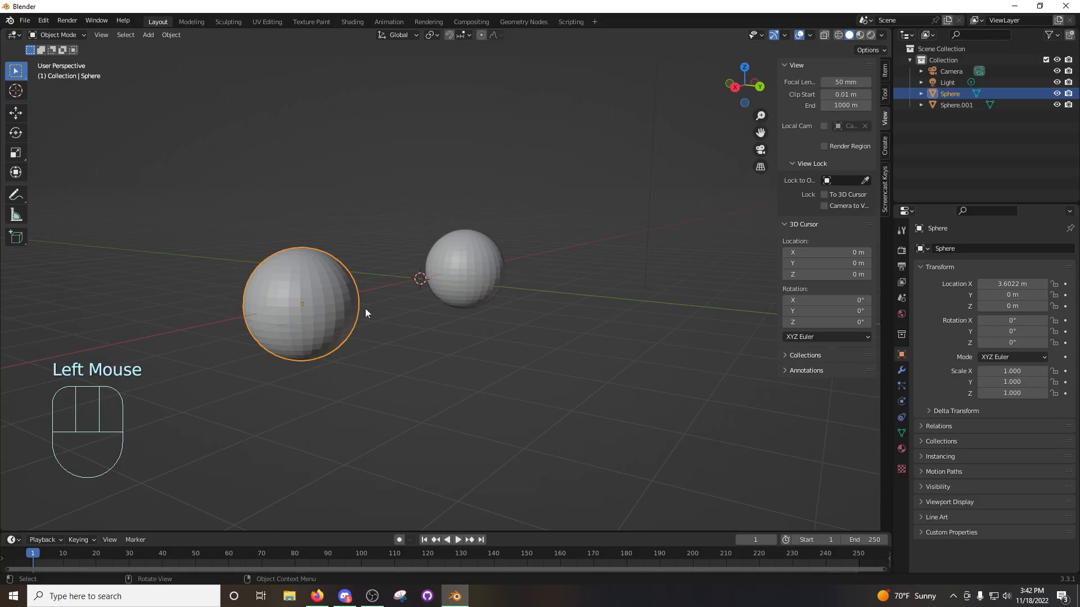
Give the first sphere, on the positive X side, a new material with a blue base color.
click(343, 207)
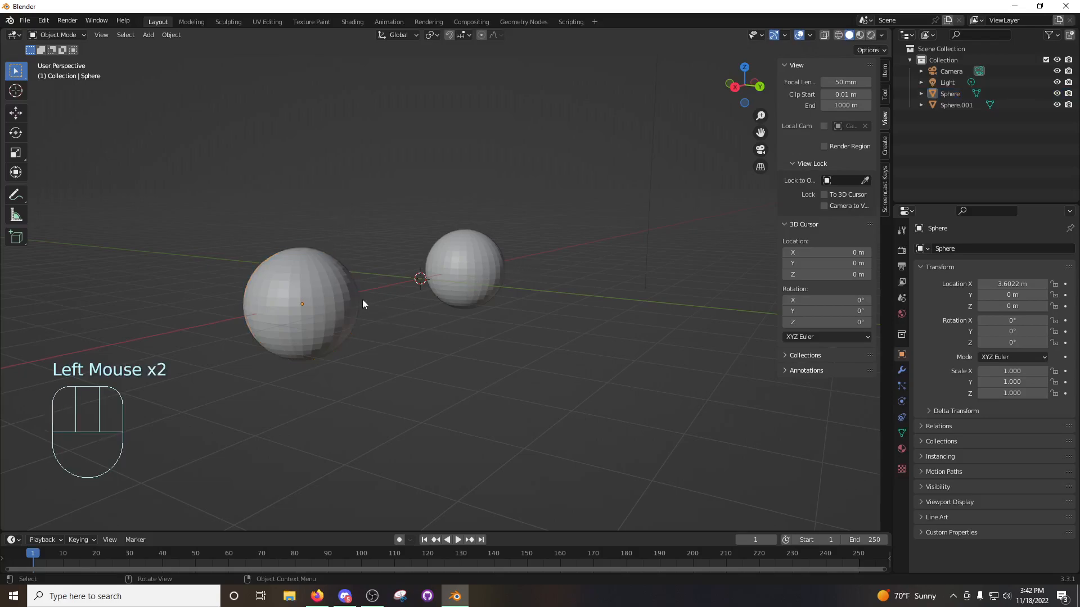
click(326, 299)
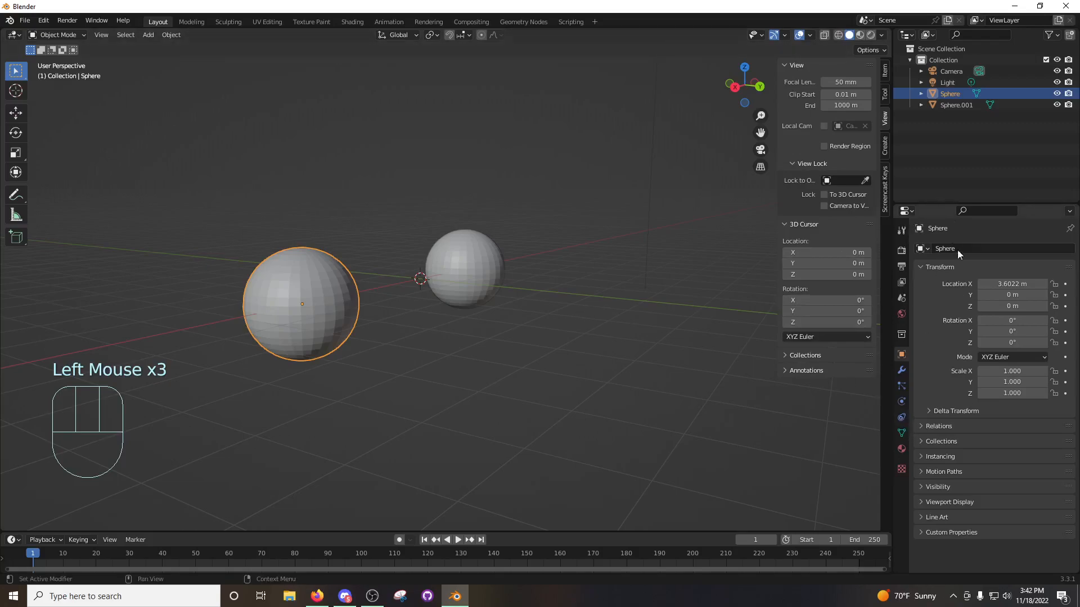
click(902, 449)
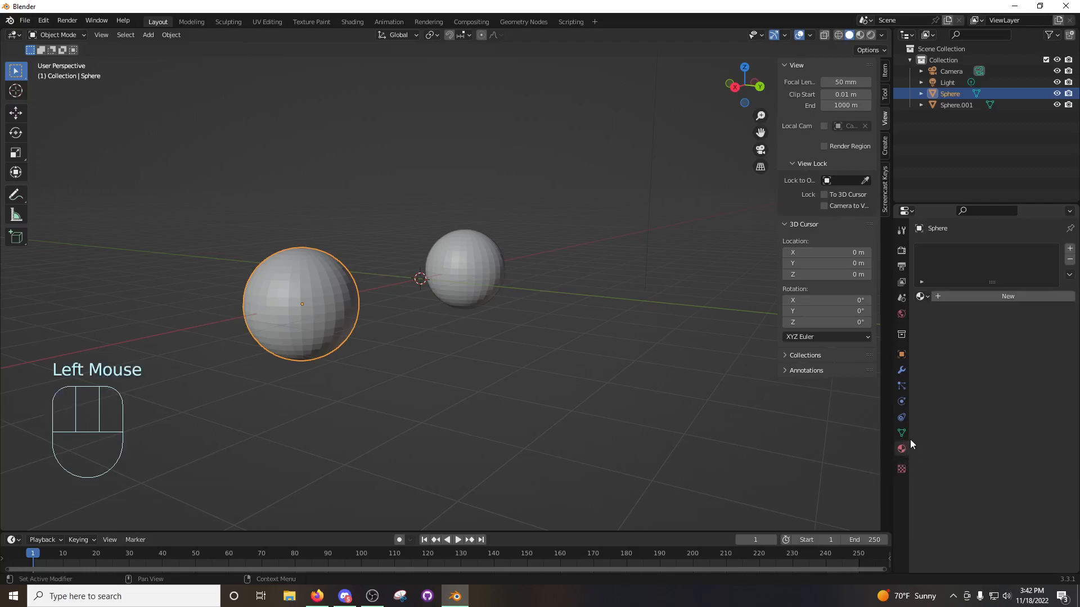
click(960, 298)
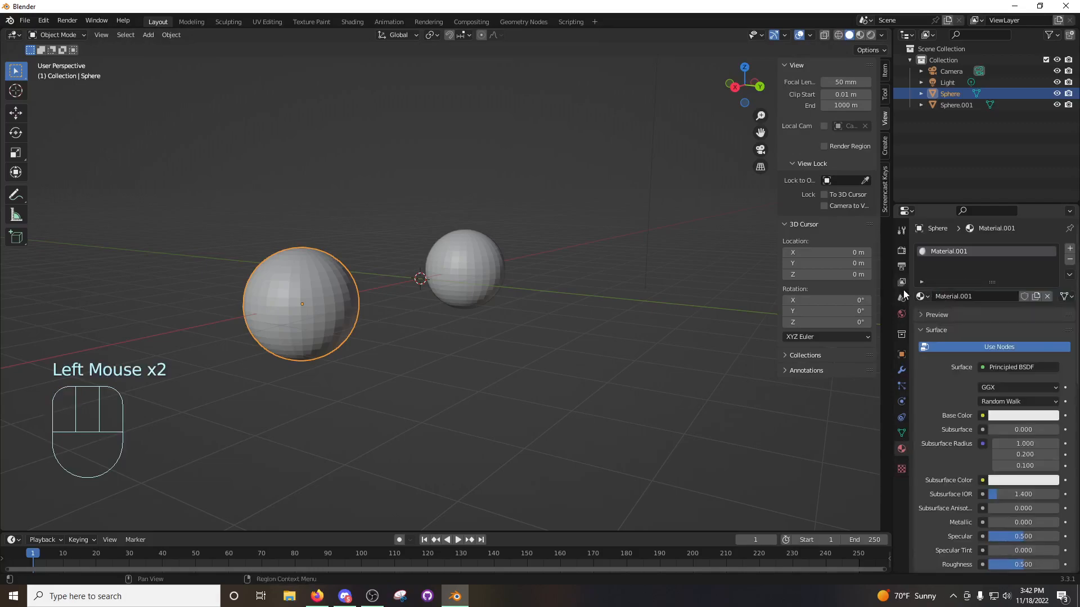
middle_drag(522, 280, 542, 285)
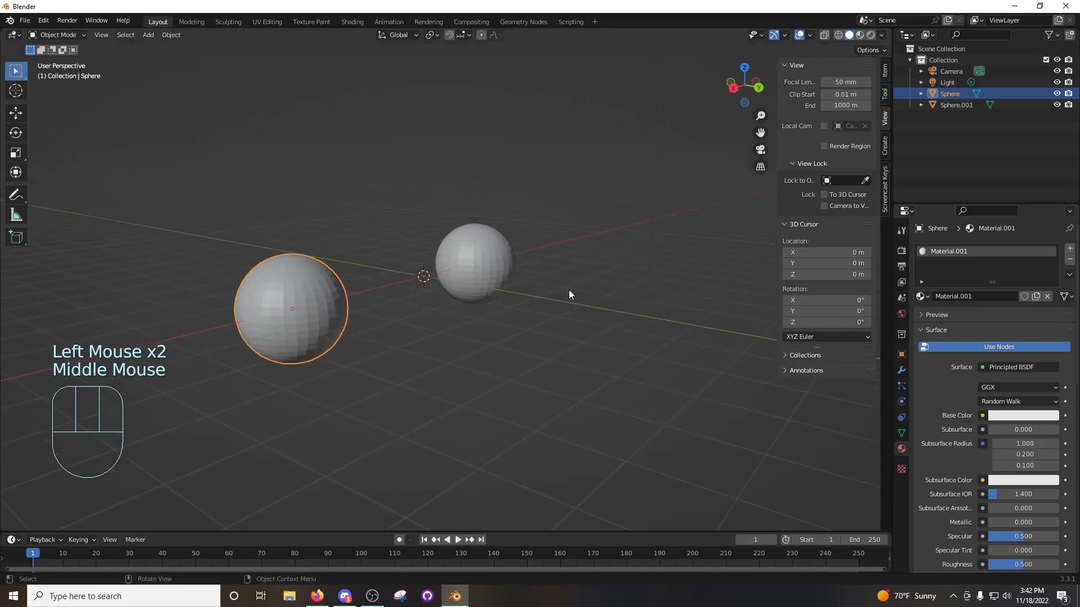
click(1010, 417)
drag(999, 293, 1022, 275)
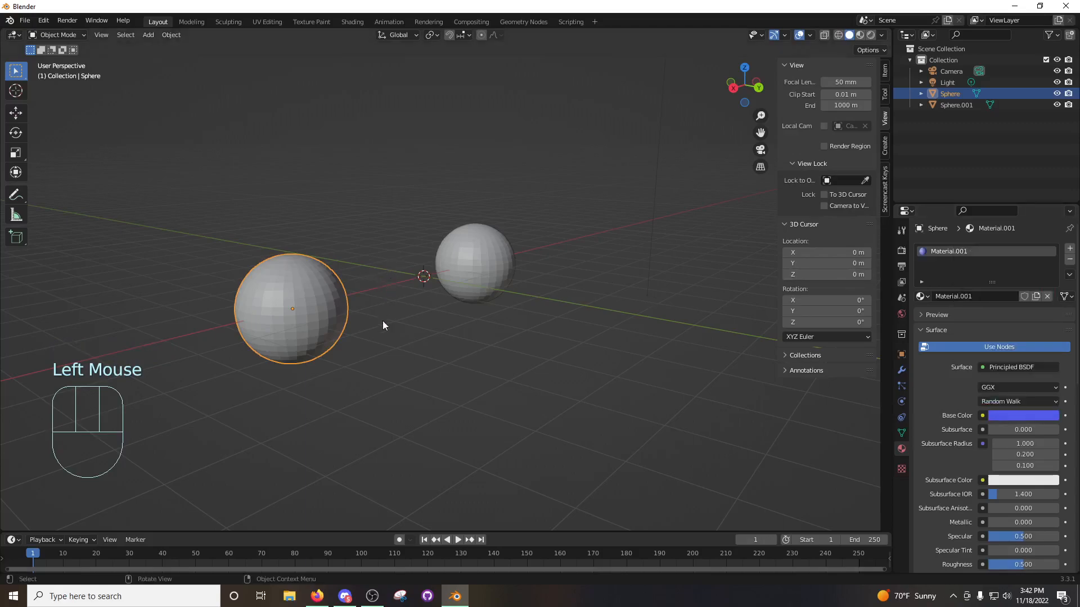
Switch the viewport shading to Material Preview.
middle_drag(392, 313, 365, 284)
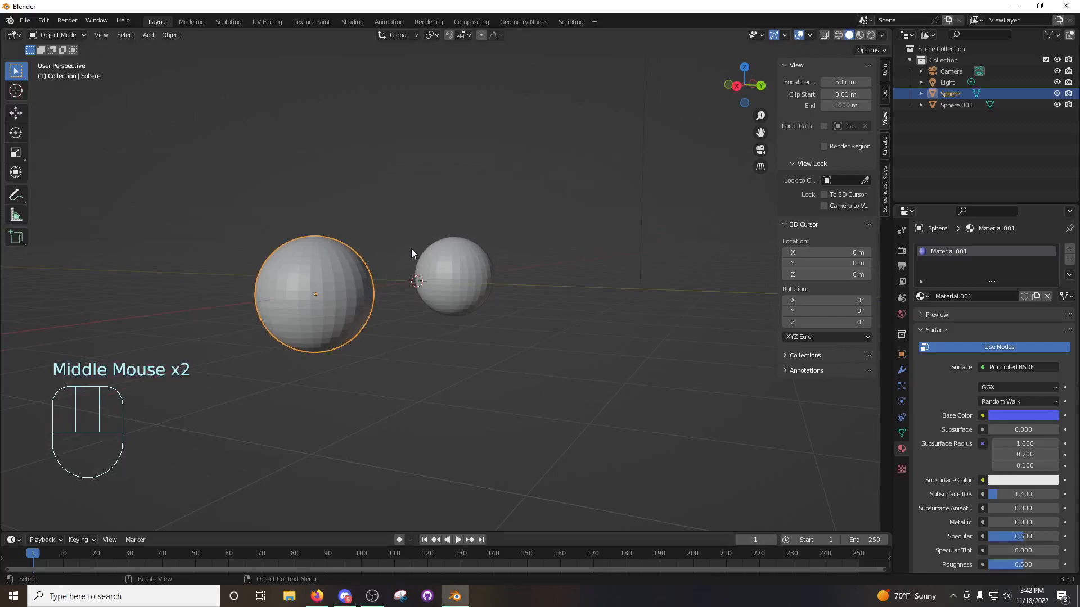
middle_drag(413, 250, 400, 253)
key(z)
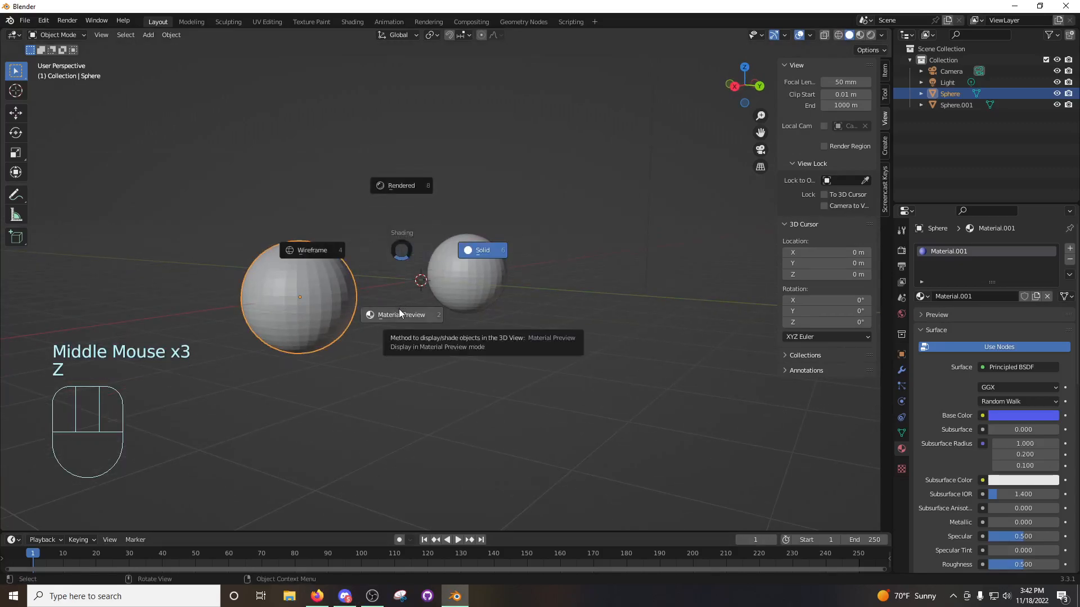
middle_drag(400, 309, 386, 327)
Give the second sphere a new material with a bright green base color, then deselect it.
click(494, 258)
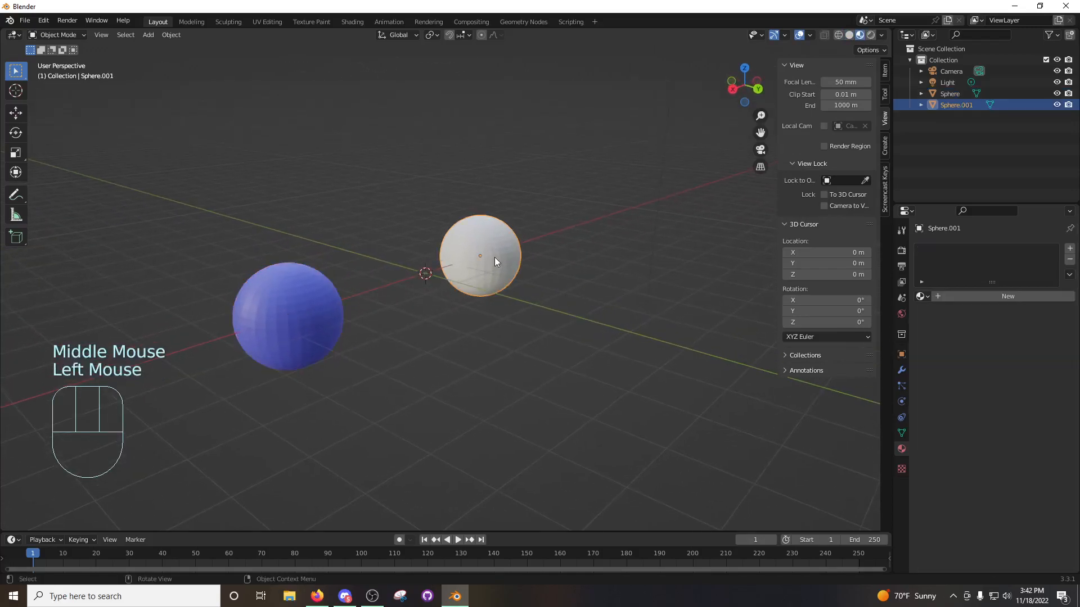
click(982, 298)
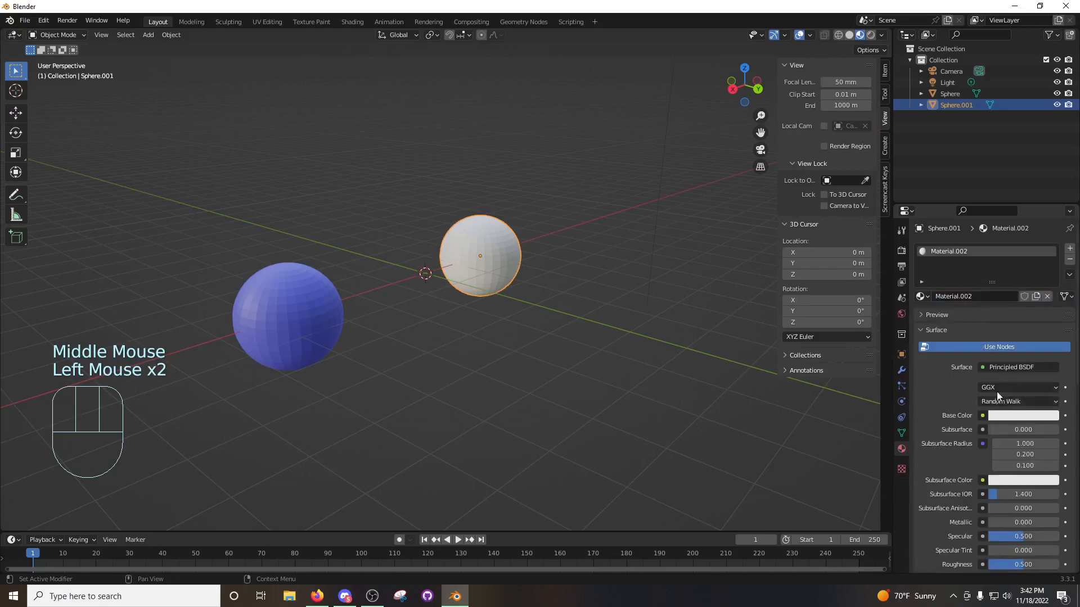
click(1008, 416)
drag(999, 296, 969, 286)
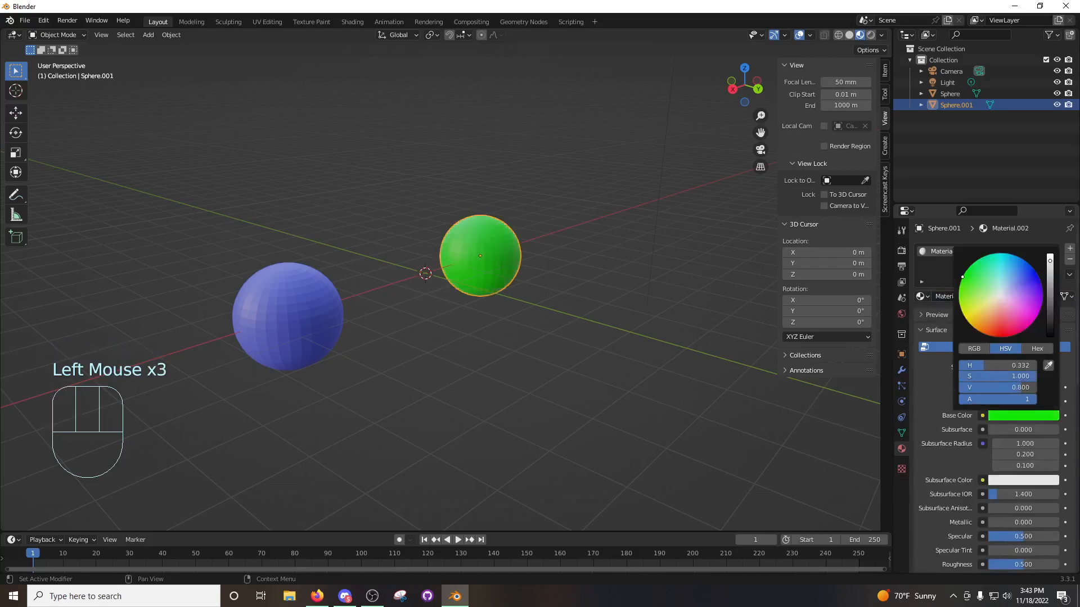
click(552, 291)
middle_drag(551, 291, 546, 269)
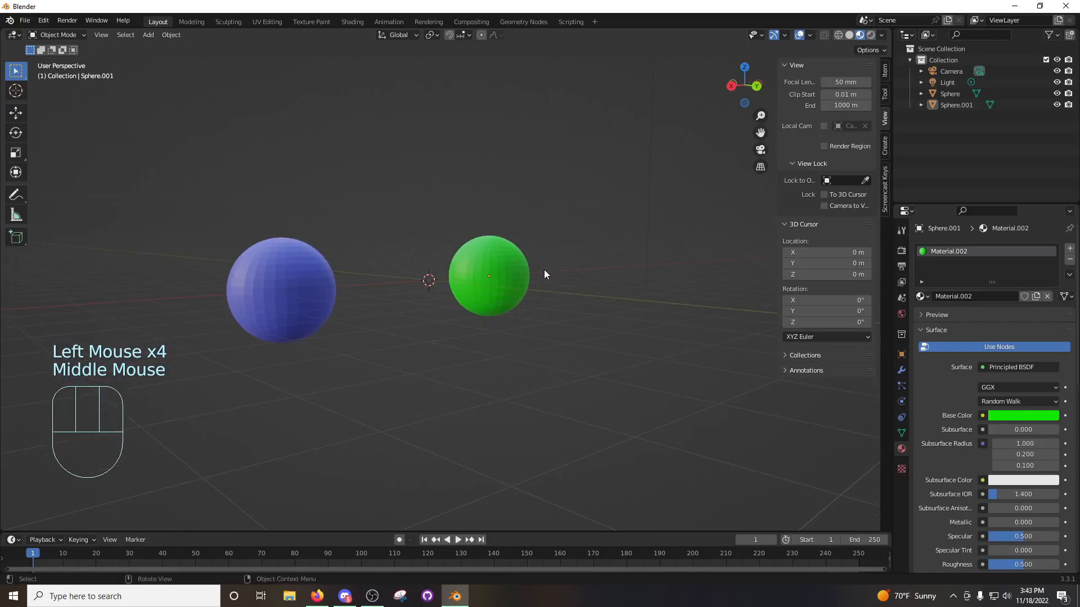
Try the green sphere's Metallic at 1.000, return it to 0.000, and set its Roughness to 0.335.
middle_drag(321, 291, 474, 263)
click(308, 299)
click(474, 263)
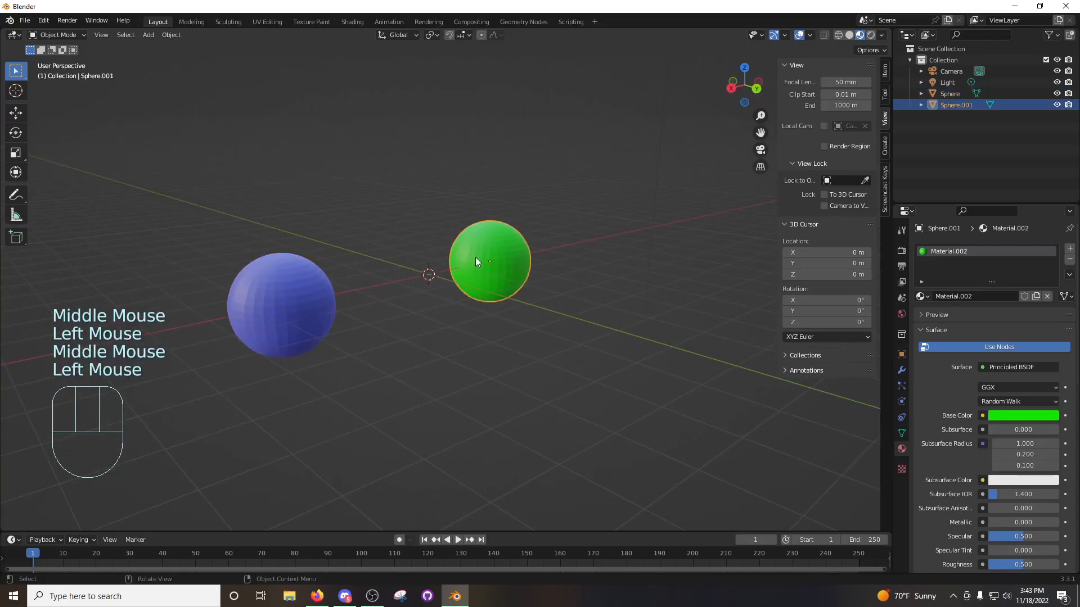
scroll(973, 477, down, 2)
drag(1003, 477, 1060, 477)
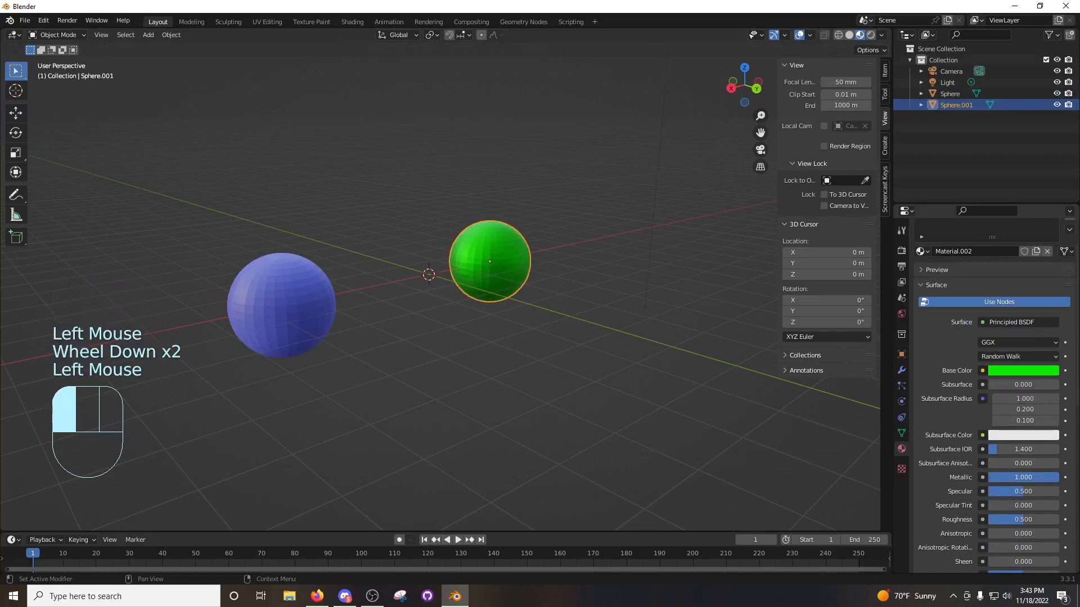
drag(1058, 478, 988, 477)
mouse_move(1023, 520)
mouse_down()
mouse_move(1056, 519)
mouse_move(988, 519)
mouse_move(1051, 520)
mouse_move(1011, 520)
mouse_up()
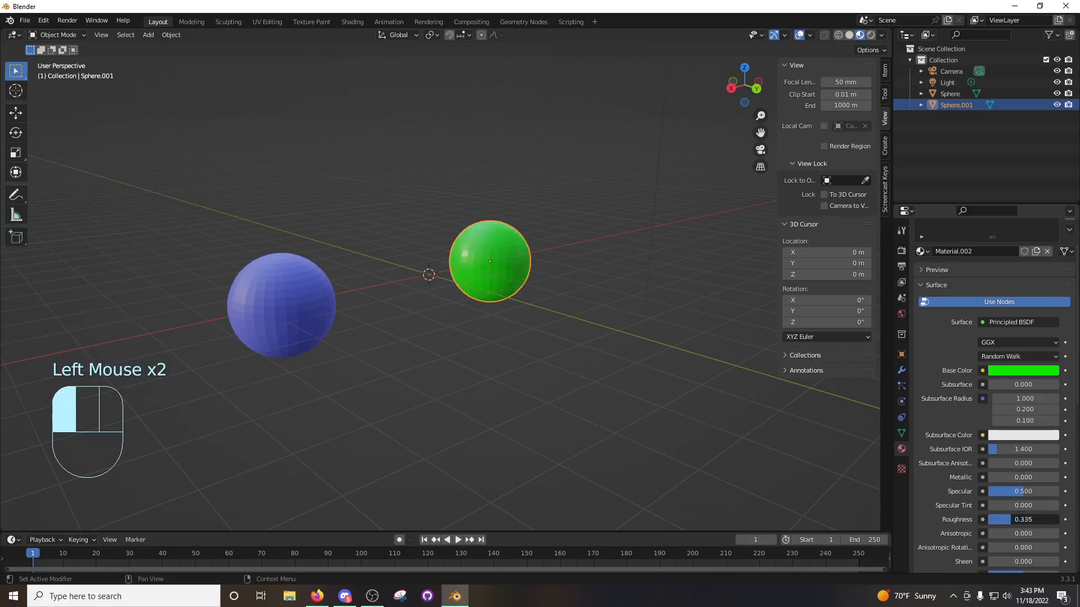
Apply smooth shading to the green sphere.
middle_drag(502, 276, 330, 278)
click(329, 278)
scroll(282, 288, up, 3)
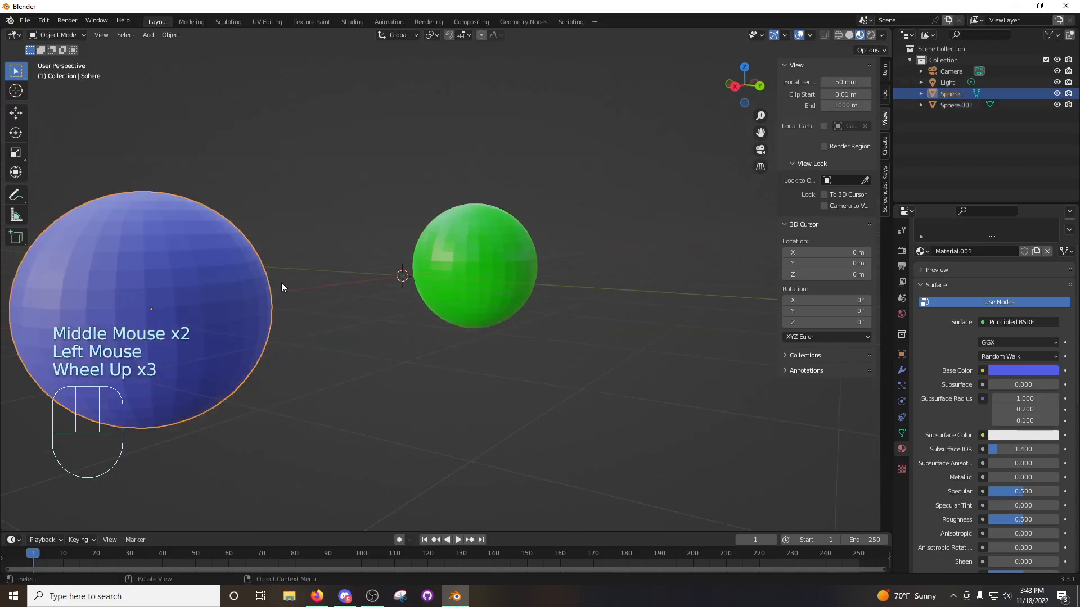
click(491, 257)
middle_drag(491, 257, 475, 254)
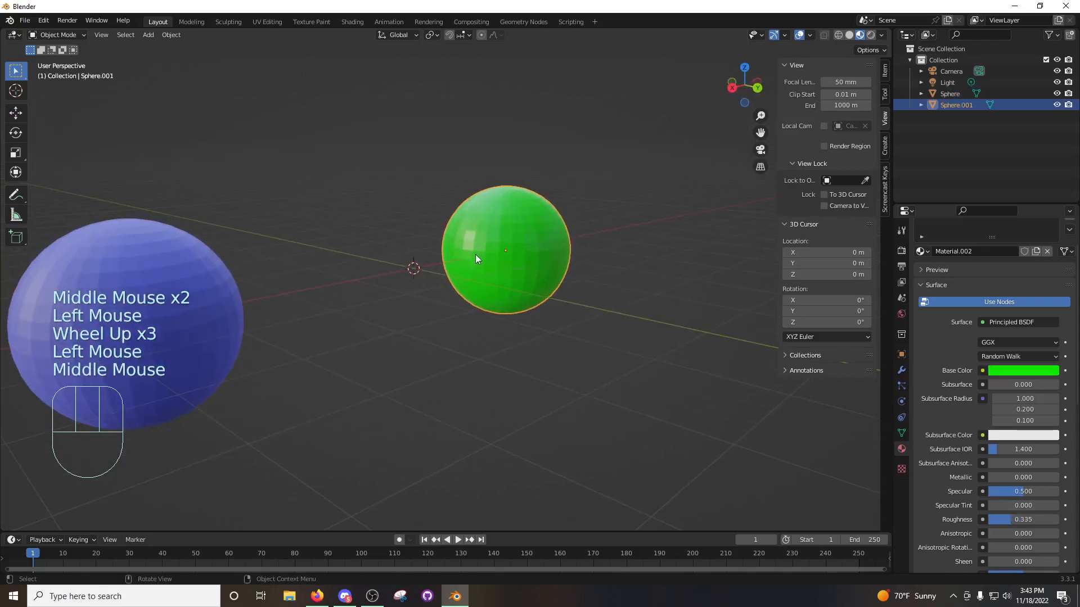
scroll(477, 251, down, 1)
right_click(487, 242)
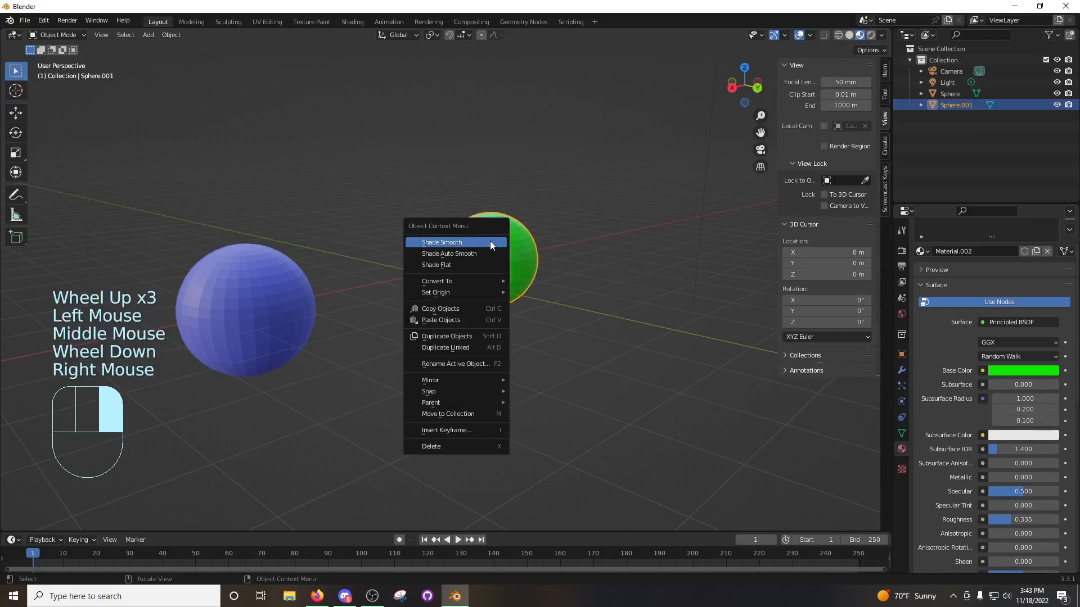
click(491, 242)
Apply smooth shading to the blue sphere.
middle_drag(484, 247, 353, 261)
click(245, 276)
right_click(244, 277)
click(247, 278)
middle_drag(247, 279, 364, 285)
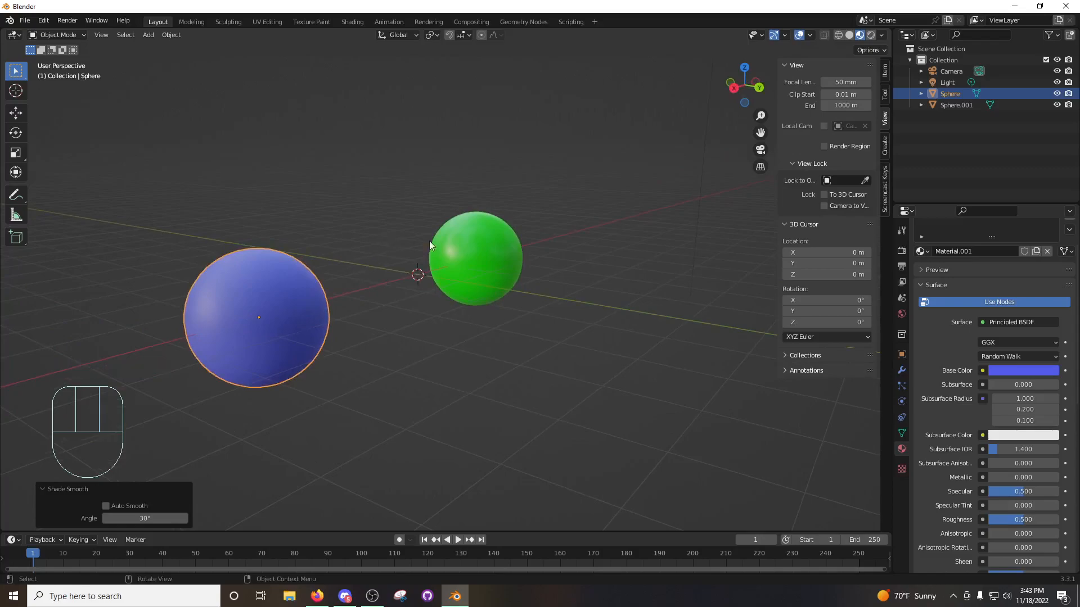
In Edit Mode with face selection, extrude a patch of faces outward from the green sphere's side, then return to Object Mode.
click(474, 252)
key(Tab)
middle_drag(571, 253, 608, 253)
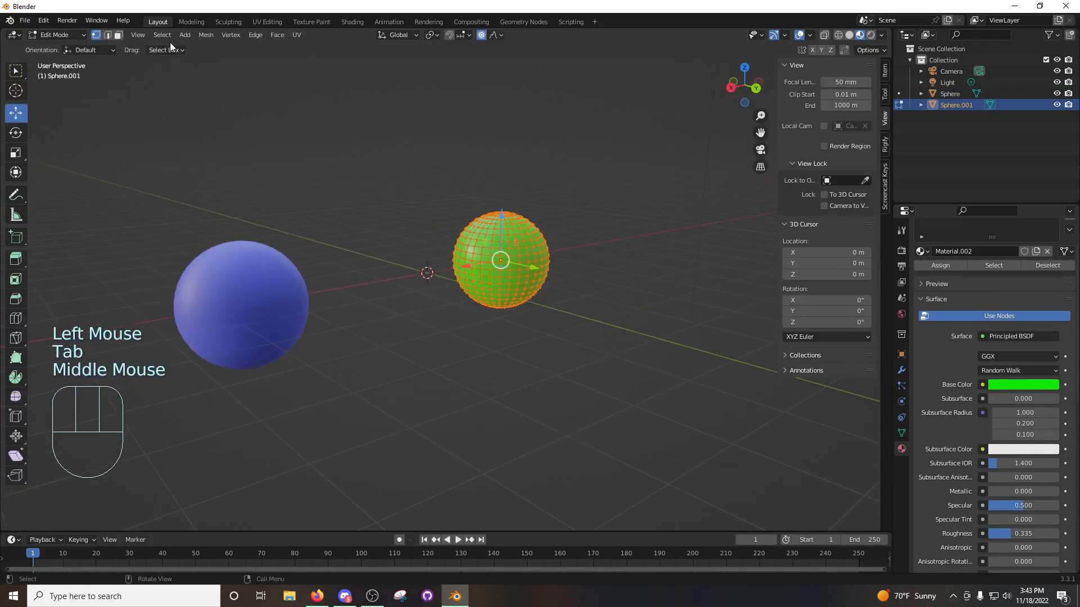
click(118, 35)
click(550, 181)
key(c)
click(524, 257)
right_click(524, 257)
middle_drag(524, 257, 609, 244)
key(e)
click(656, 237)
middle_drag(515, 223, 463, 256)
key(Tab)
scroll(515, 235, up, 2)
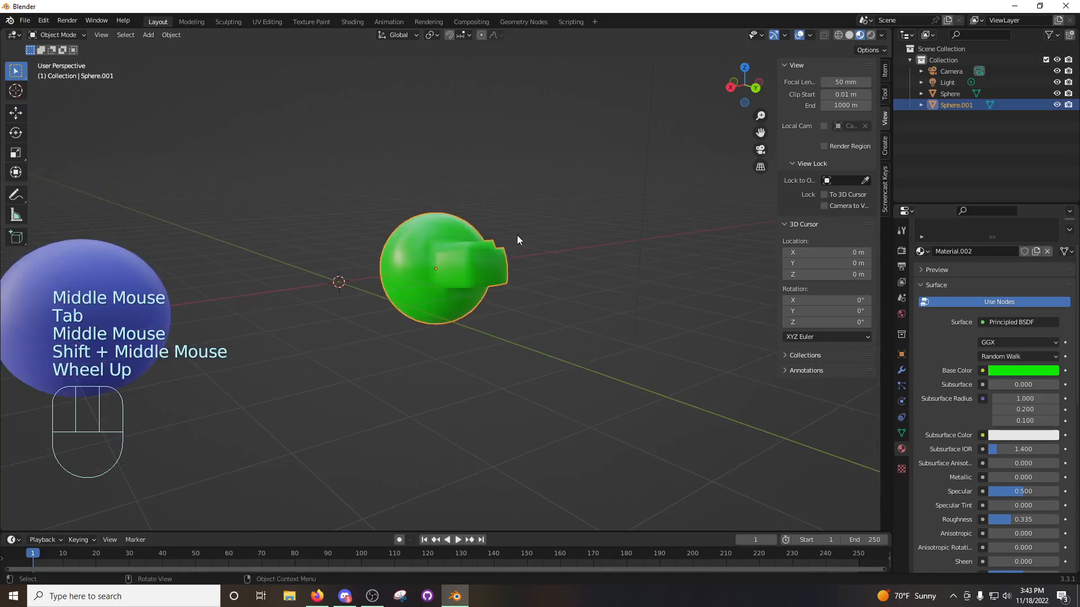
Add an Edge Split modifier to the green sphere and examine the edges of its extruded block up close.
click(903, 371)
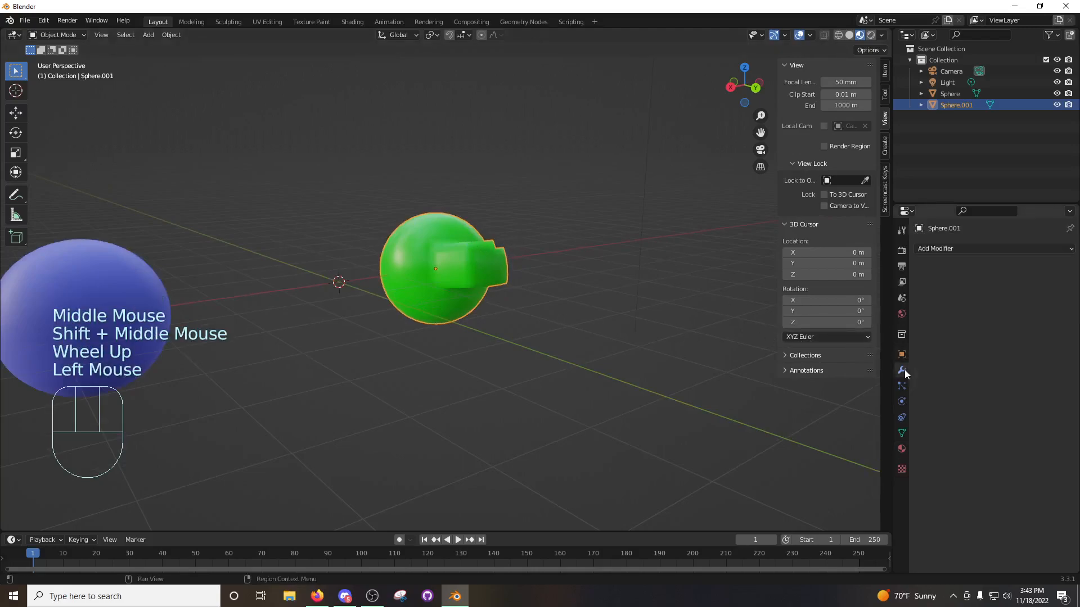
click(983, 248)
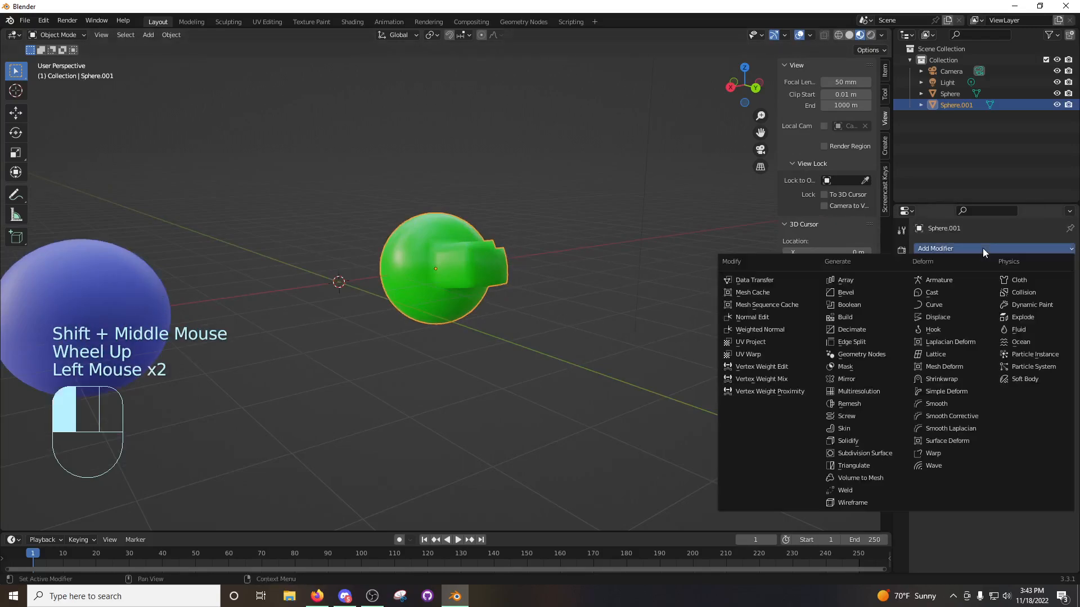
click(877, 344)
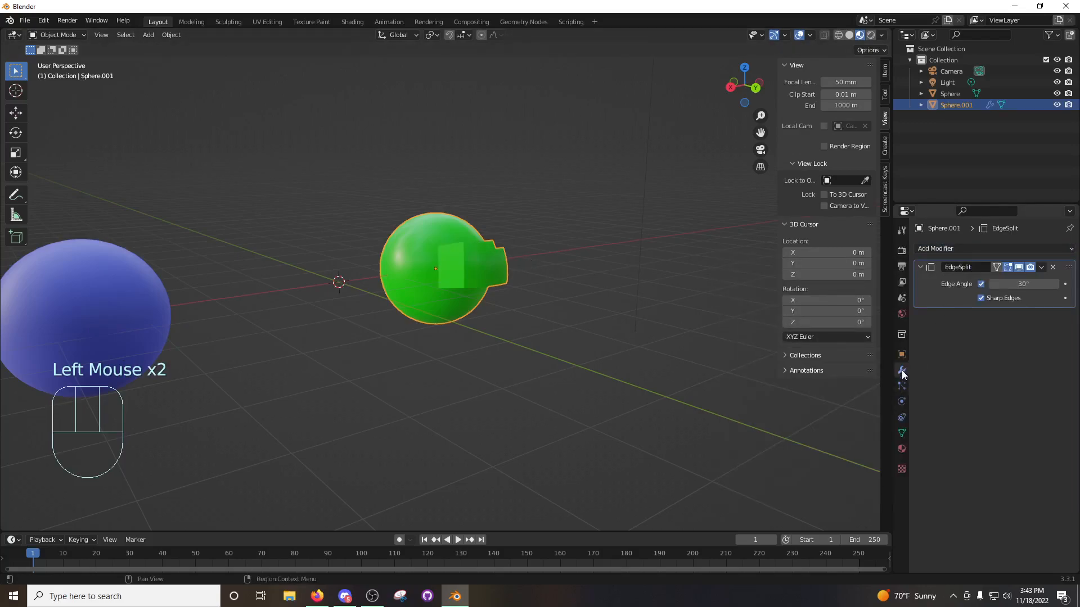
click(950, 251)
middle_drag(731, 315, 311, 228)
scroll(413, 214, up, 3)
mouse_move(413, 213)
middle_down()
mouse_move(321, 192)
mouse_move(437, 229)
mouse_move(518, 233)
mouse_move(393, 196)
mouse_move(348, 219)
mouse_move(423, 207)
middle_up()
scroll(444, 225, down, 2)
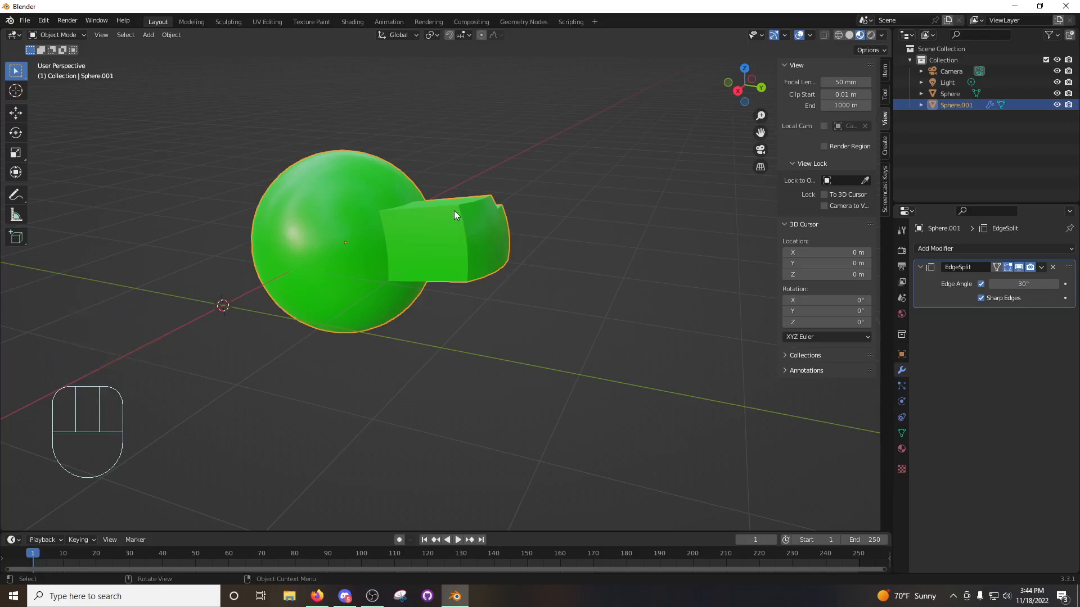
mouse_move(454, 212)
middle_down()
mouse_move(501, 219)
mouse_move(579, 198)
mouse_move(473, 222)
middle_up()
scroll(473, 222, down, 3)
Remove the Edge Split modifier and delete the green sphere.
click(1055, 269)
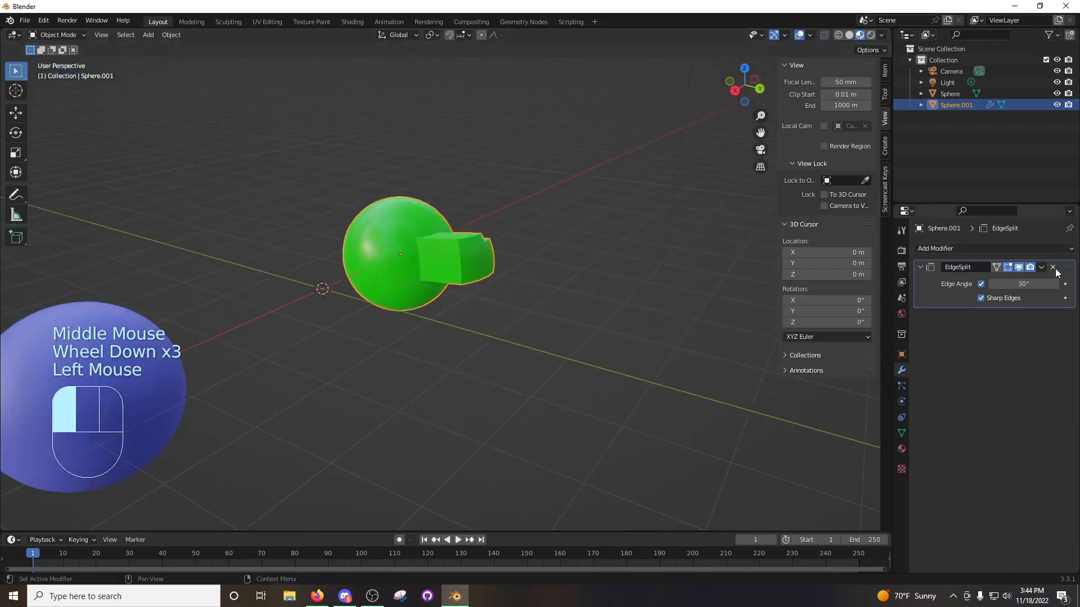
middle_drag(578, 268, 476, 248)
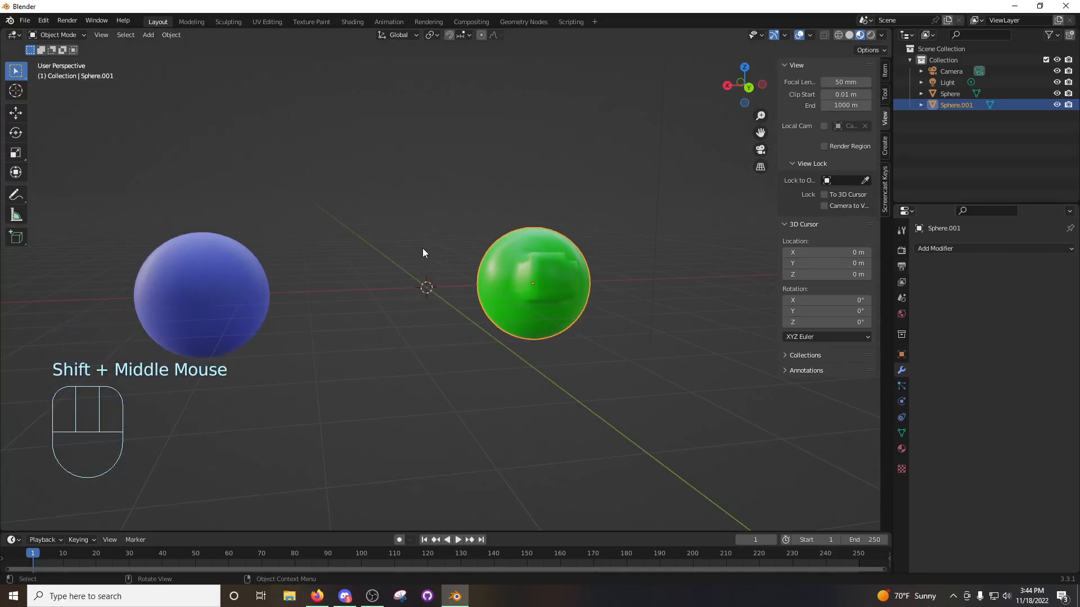
middle_drag(578, 240, 600, 288)
key(x)
click(599, 284)
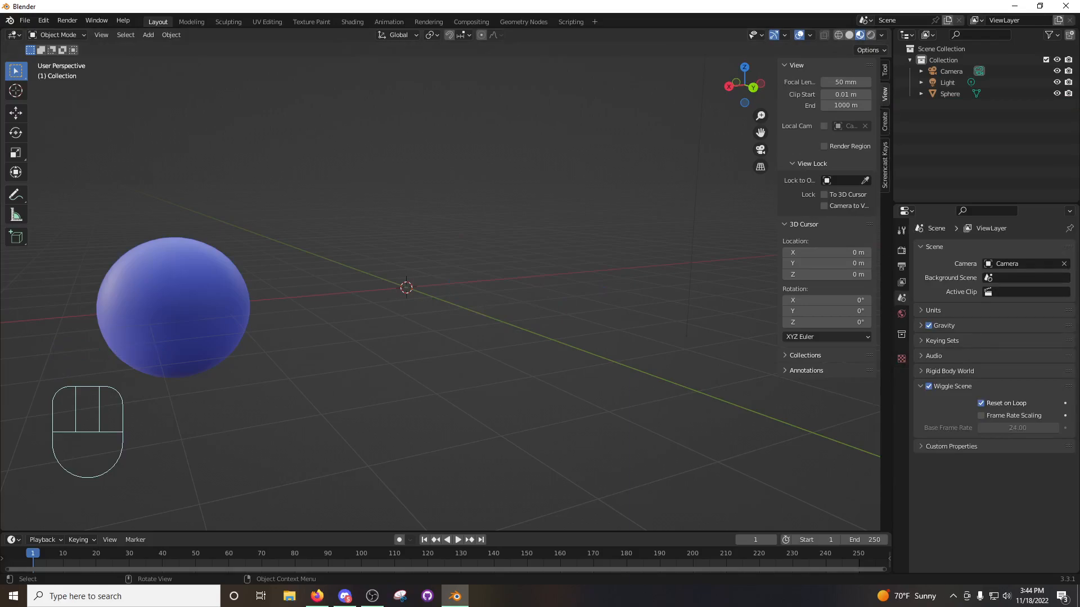
Delete the blue sphere, leaving only the camera and light in the scene.
middle_drag(373, 273, 392, 279)
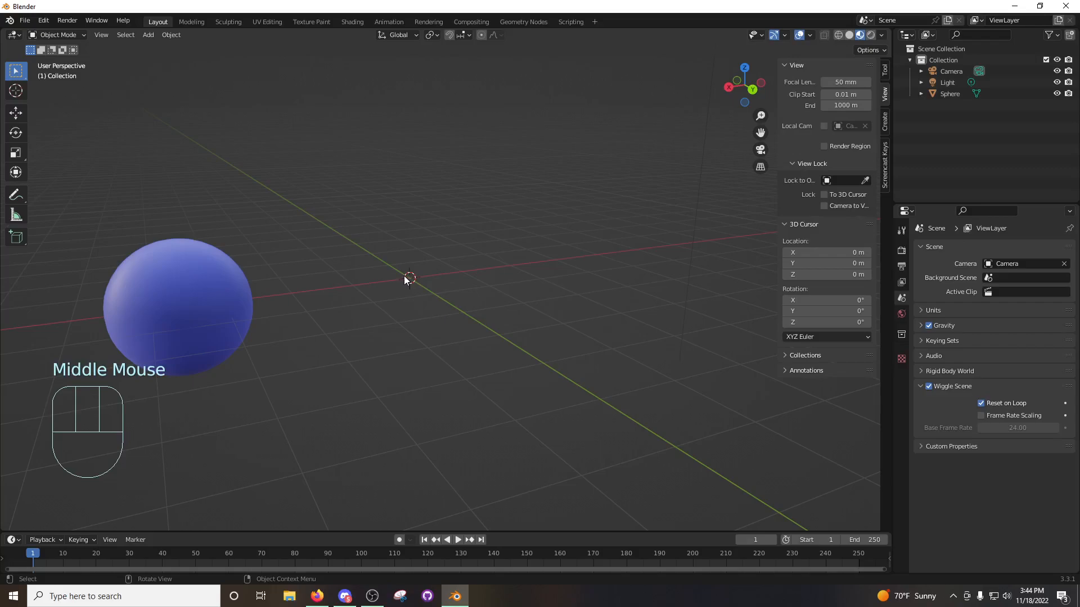
scroll(405, 279, down, 5)
middle_drag(404, 281, 448, 277)
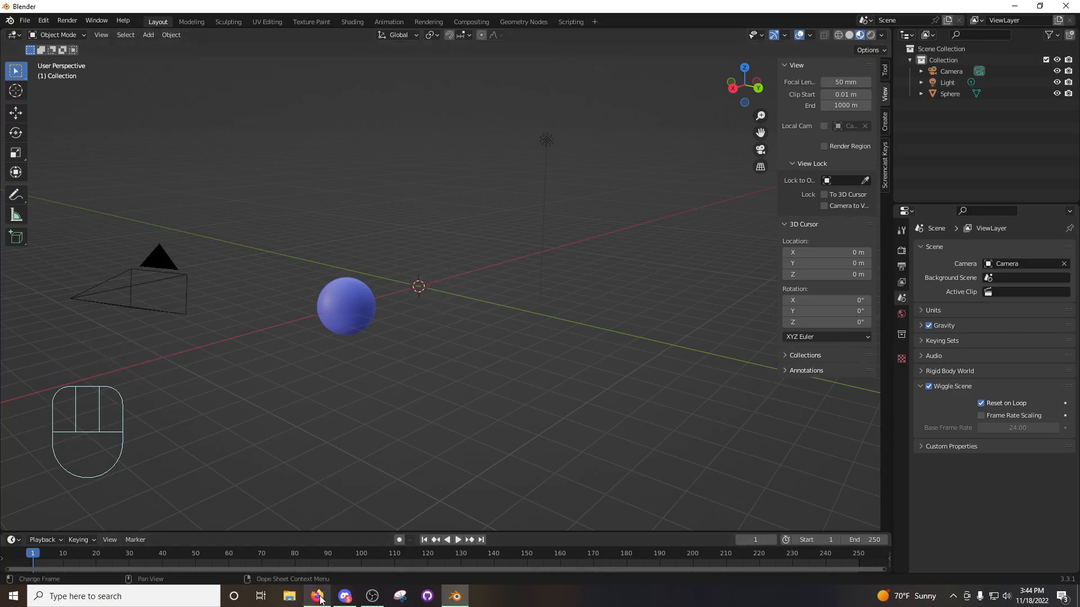
click(360, 304)
middle_drag(360, 304, 427, 295)
key(x)
click(420, 303)
scroll(420, 292, up, 3)
scroll(418, 295, up, 2)
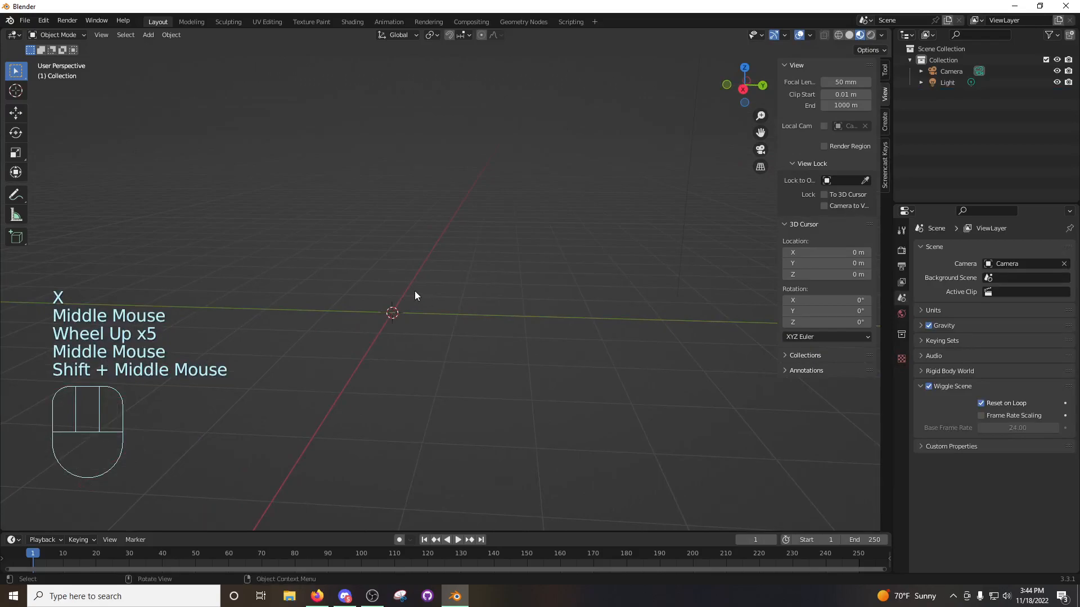
key(shift+a)
mouse_move(414, 289)
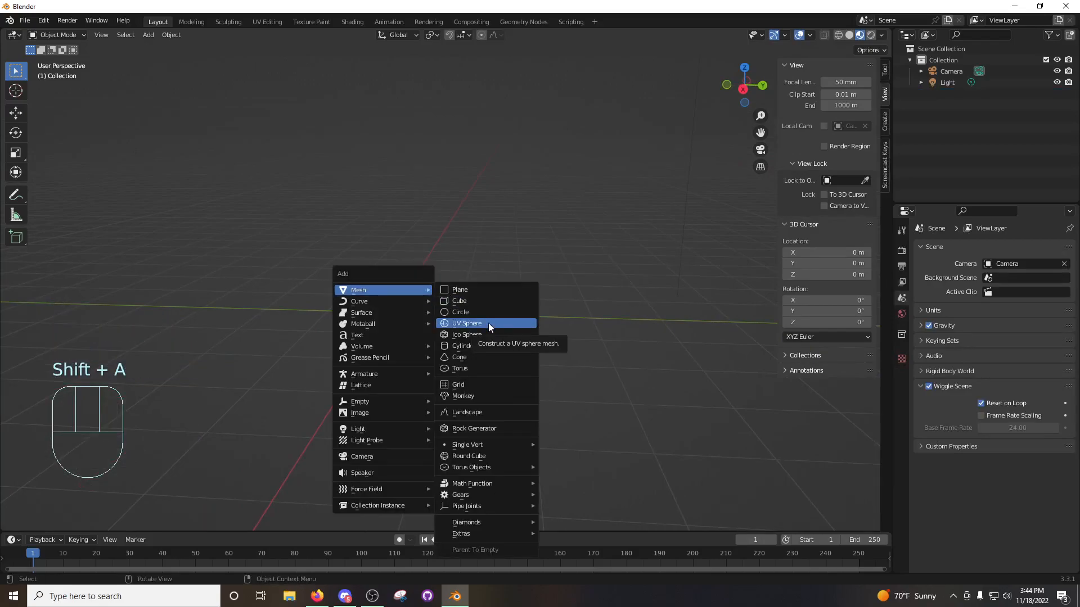
middle_drag(433, 224, 440, 290)
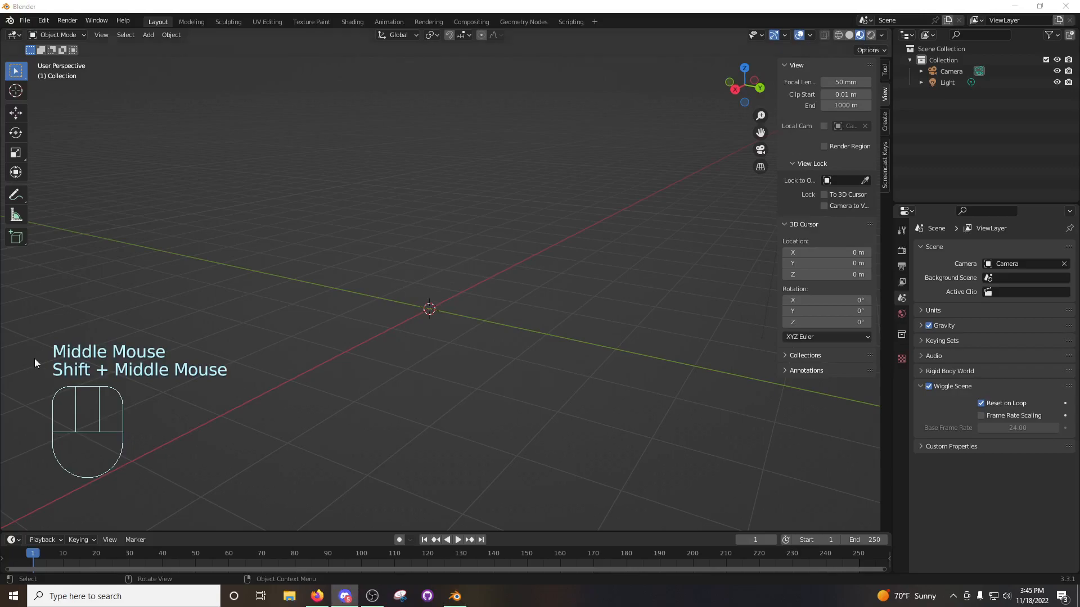
Add a UV sphere with 32 segments and 22 rings at the origin, then enter its Edit Mode in solid shading.
middle_drag(379, 299, 411, 291)
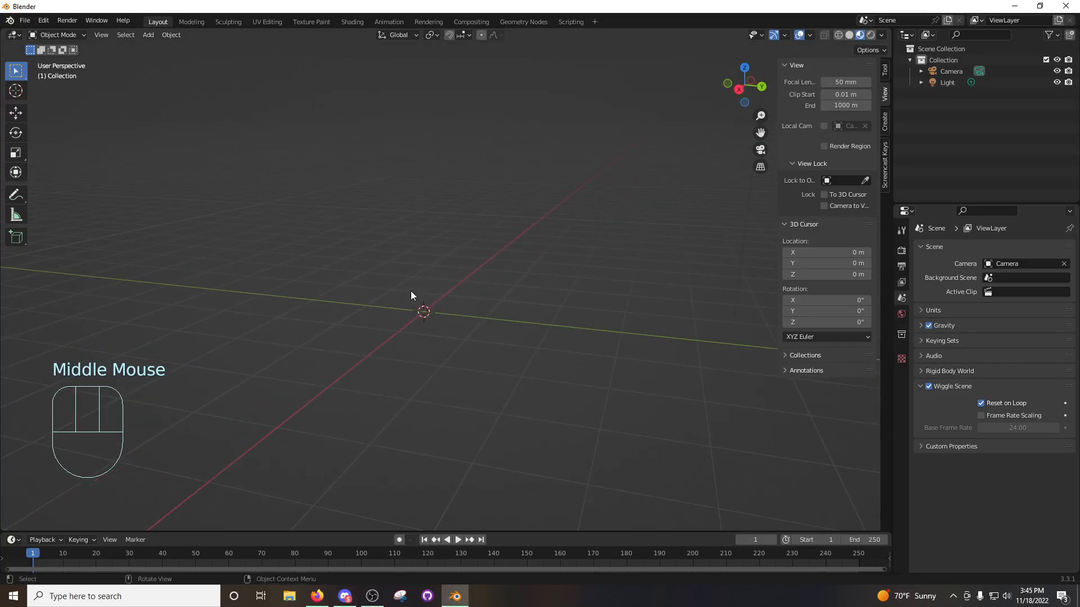
scroll(414, 276, down, 2)
key(shift+a)
mouse_move(427, 274)
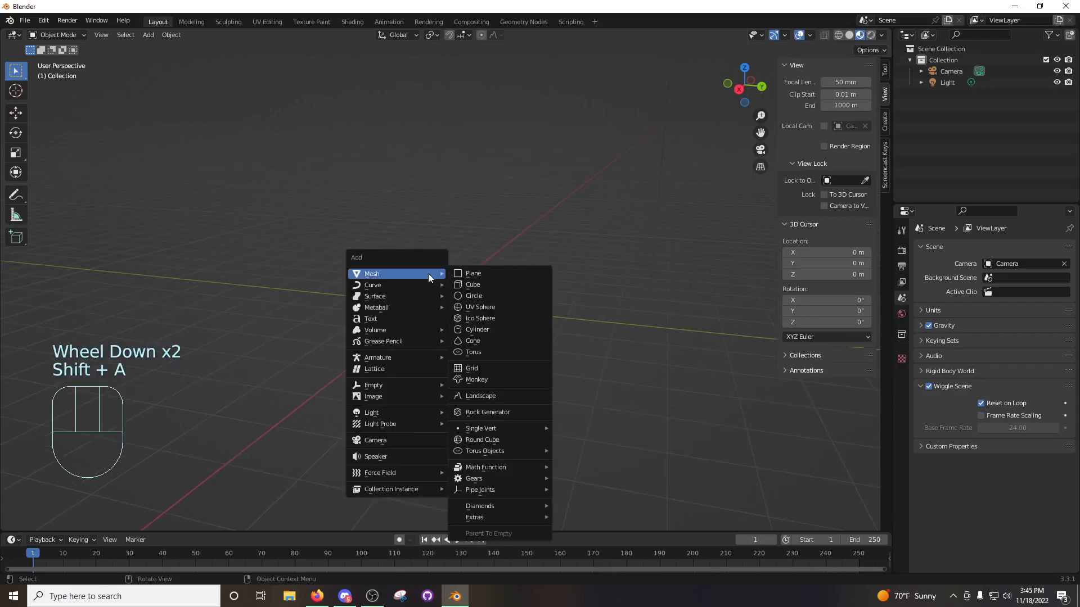
click(474, 306)
mouse_move(463, 306)
middle_down()
mouse_move(514, 263)
mouse_move(467, 302)
middle_up()
scroll(428, 300, up, 4)
key(z)
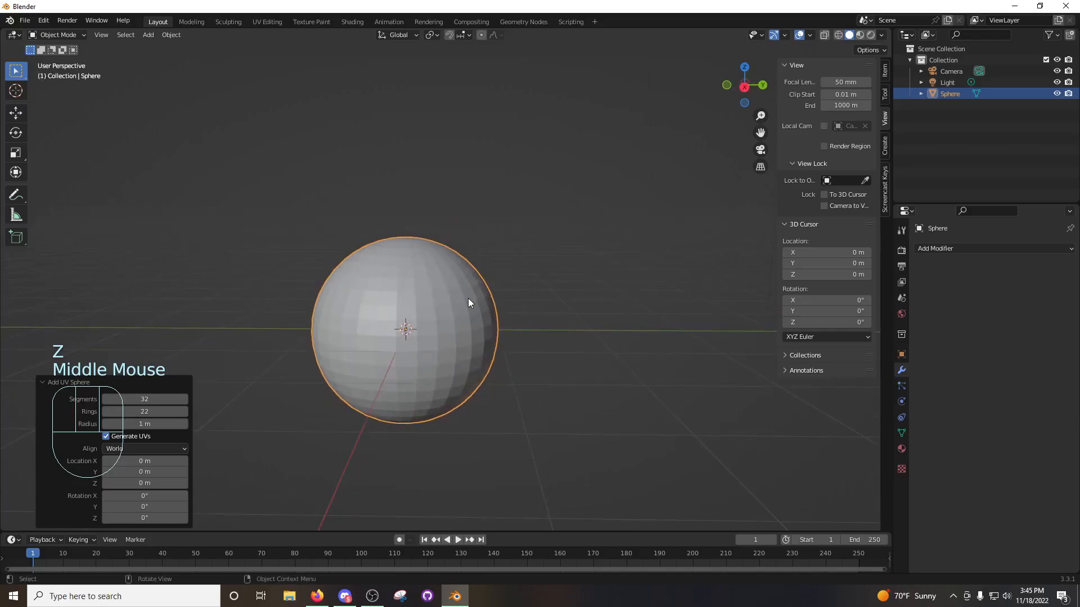
mouse_move(479, 306)
middle_down()
mouse_move(490, 290)
mouse_move(475, 303)
mouse_move(510, 305)
mouse_move(488, 309)
middle_up()
key(Tab)
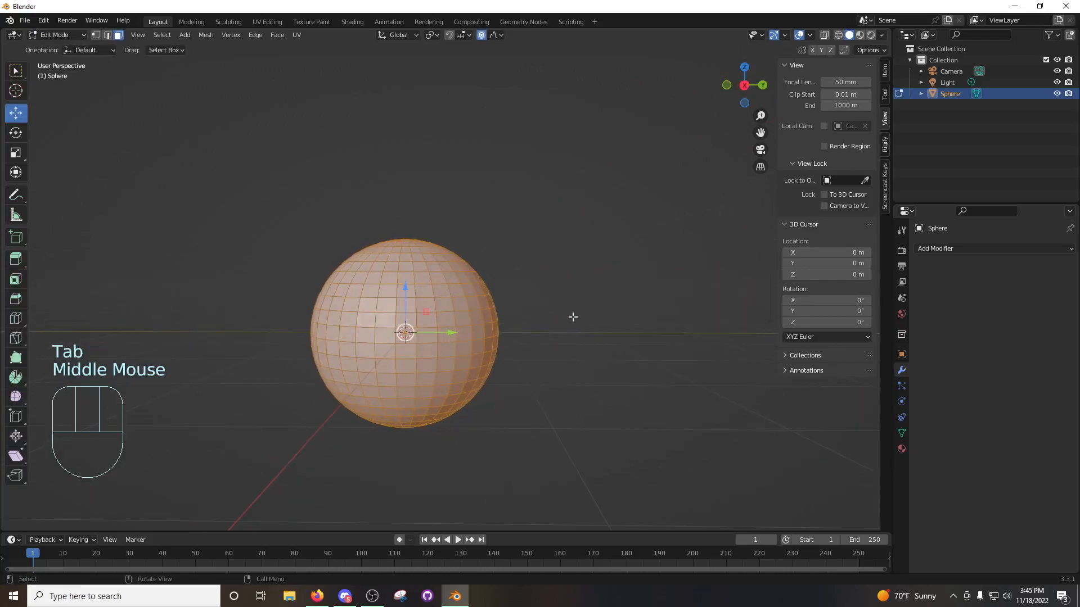
Switch to Firefox, view the Die-Cast Poke Ball Replica image as reference, and return to Blender.
click(317, 596)
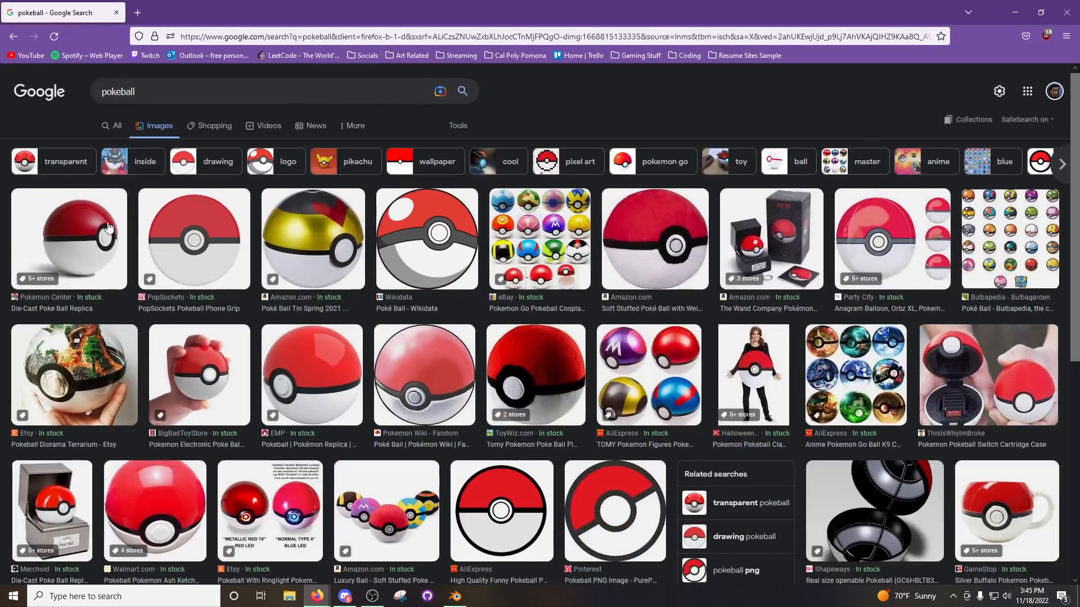
click(90, 238)
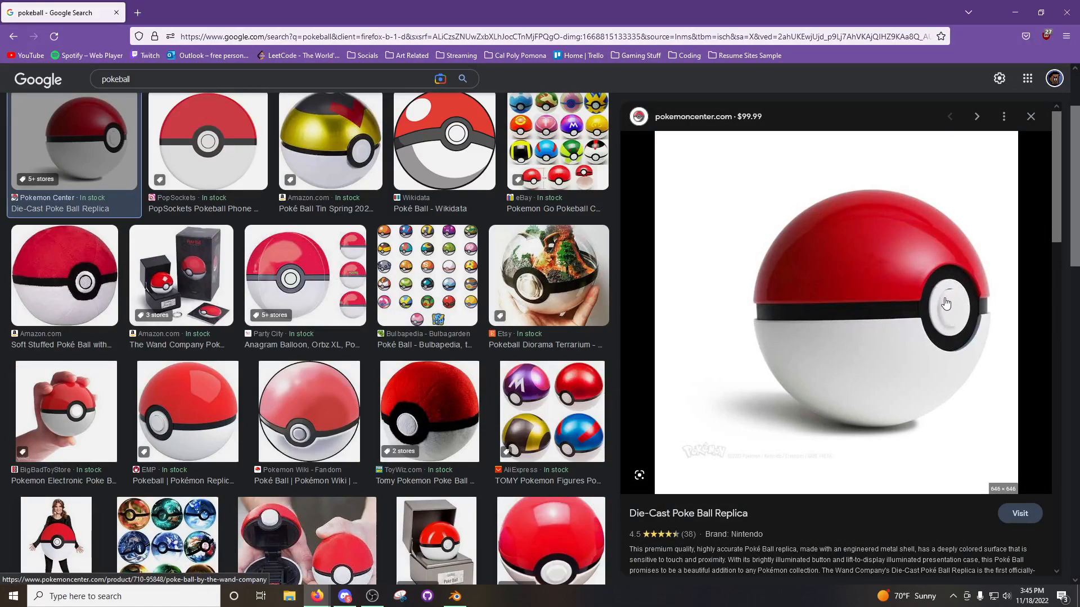
click(298, 429)
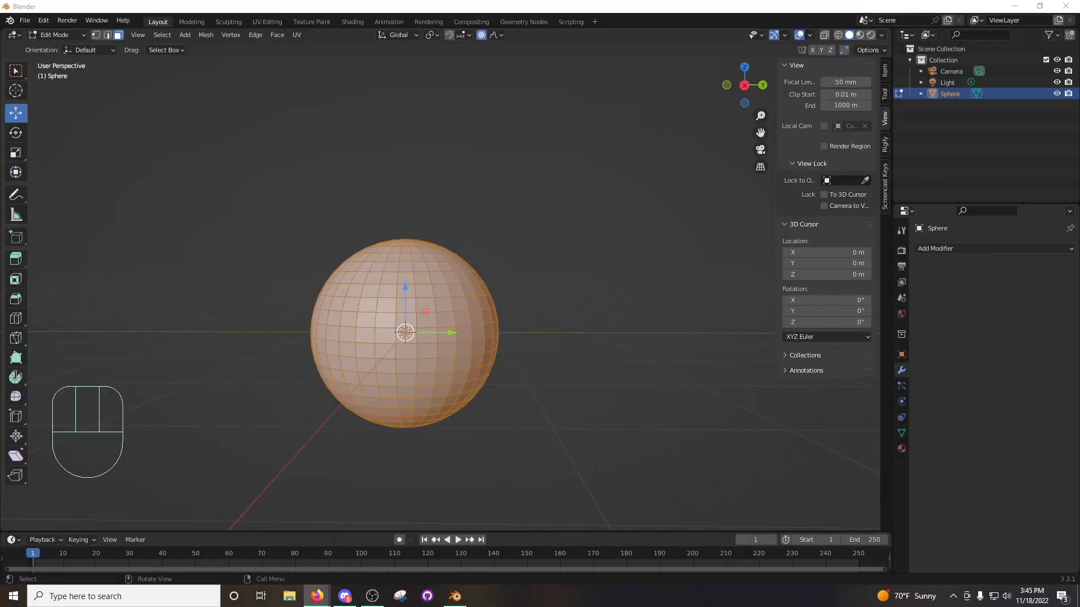
Deselect the mesh, pick individual faces near the sphere's equator, and clear the selection.
middle_drag(572, 303, 514, 309)
click(576, 309)
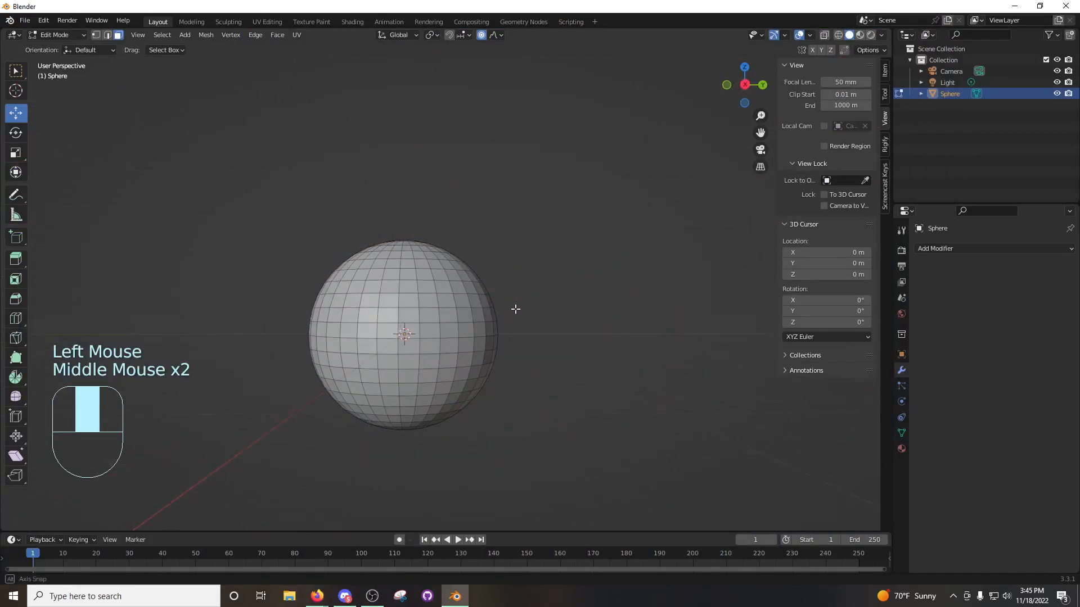
click(448, 331)
click(448, 331)
click(447, 331)
click(446, 347)
click(447, 347)
click(448, 346)
click(577, 315)
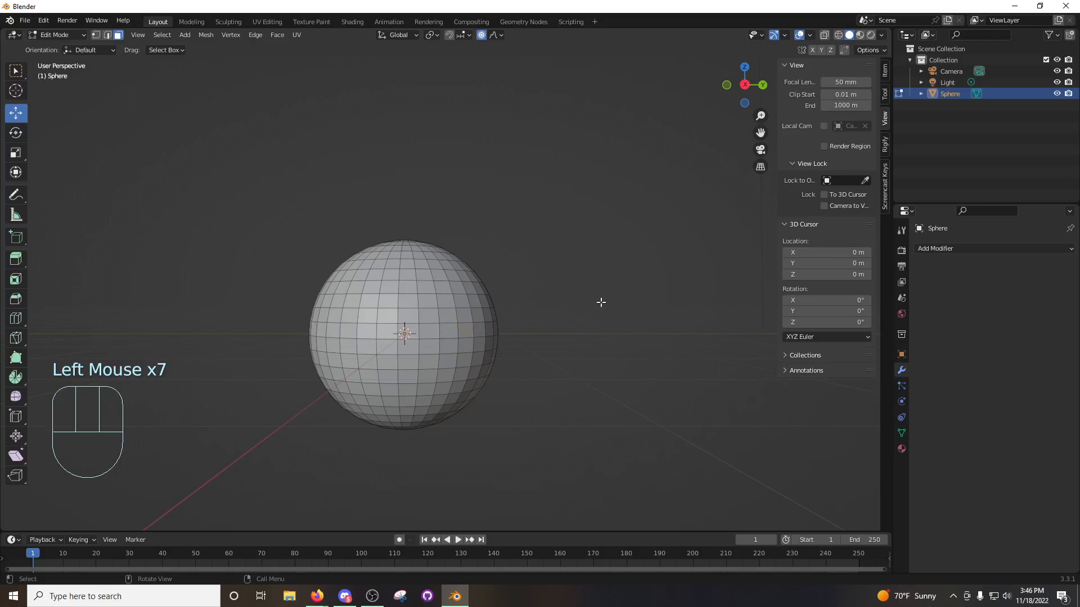
Circle-select the band of faces around the equator in front wireframe view, then clear it and return to solid shading.
key(z)
key(z)
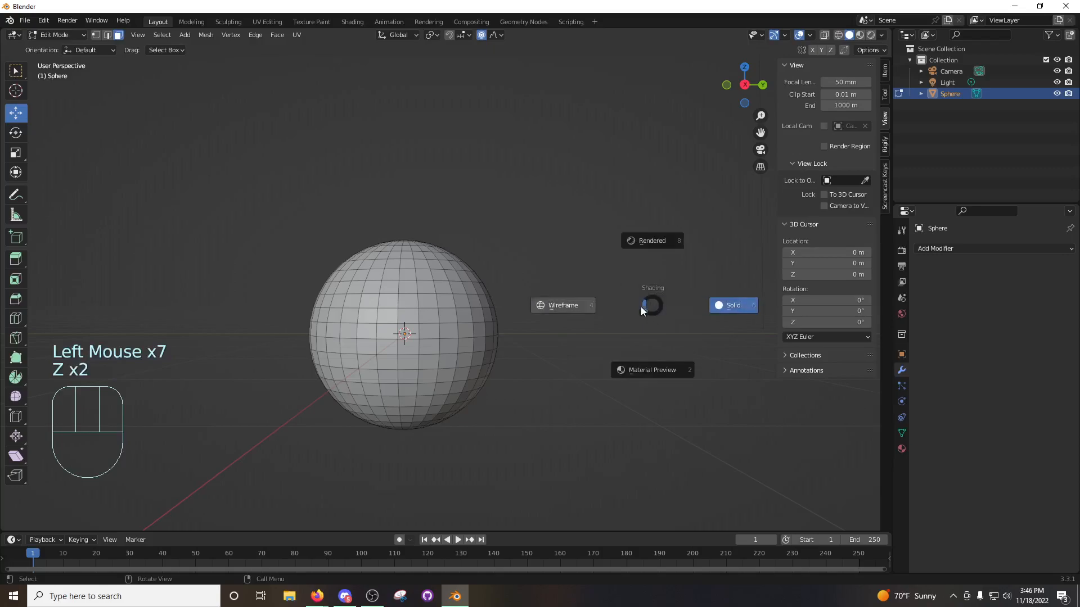
click(539, 305)
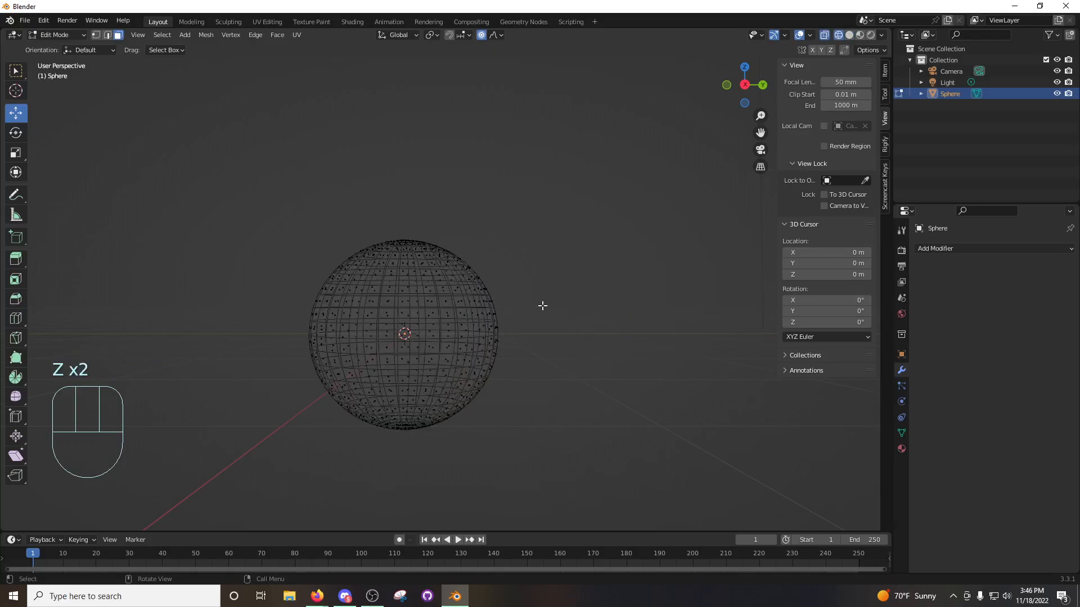
key(KP_1)
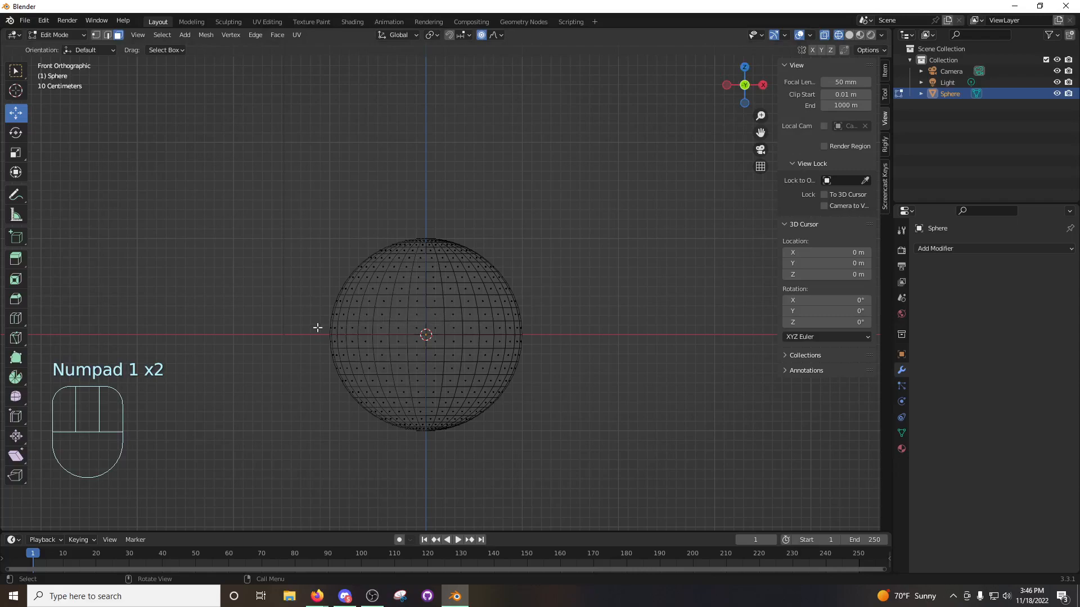
key(c)
drag(321, 333, 528, 336)
right_click(537, 335)
mouse_move(537, 311)
middle_down()
mouse_move(415, 322)
mouse_move(534, 297)
middle_up()
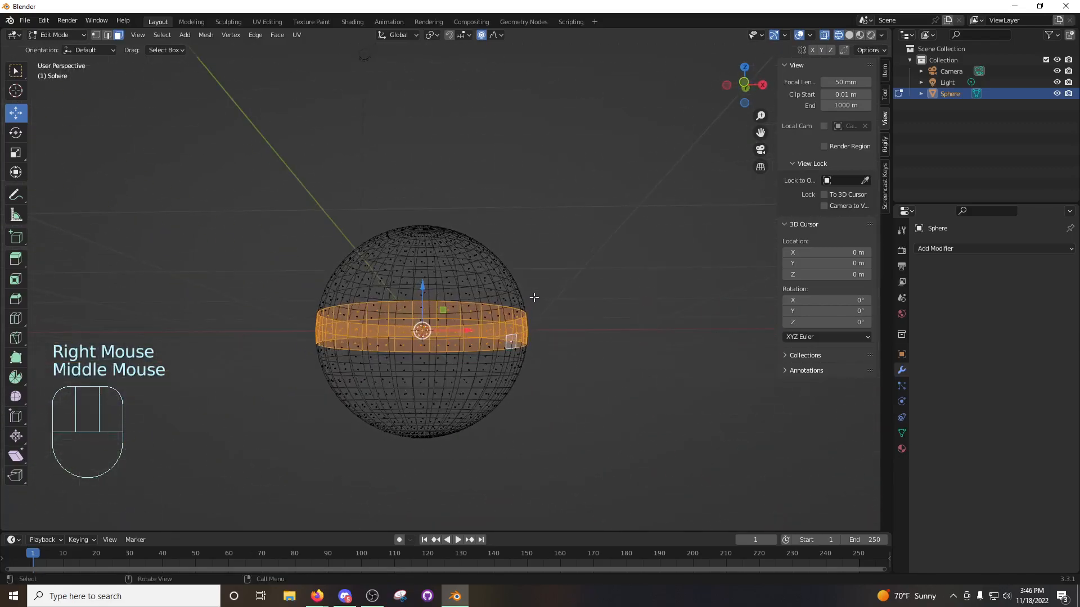
click(592, 297)
middle_drag(588, 298, 567, 306)
key(KP_1)
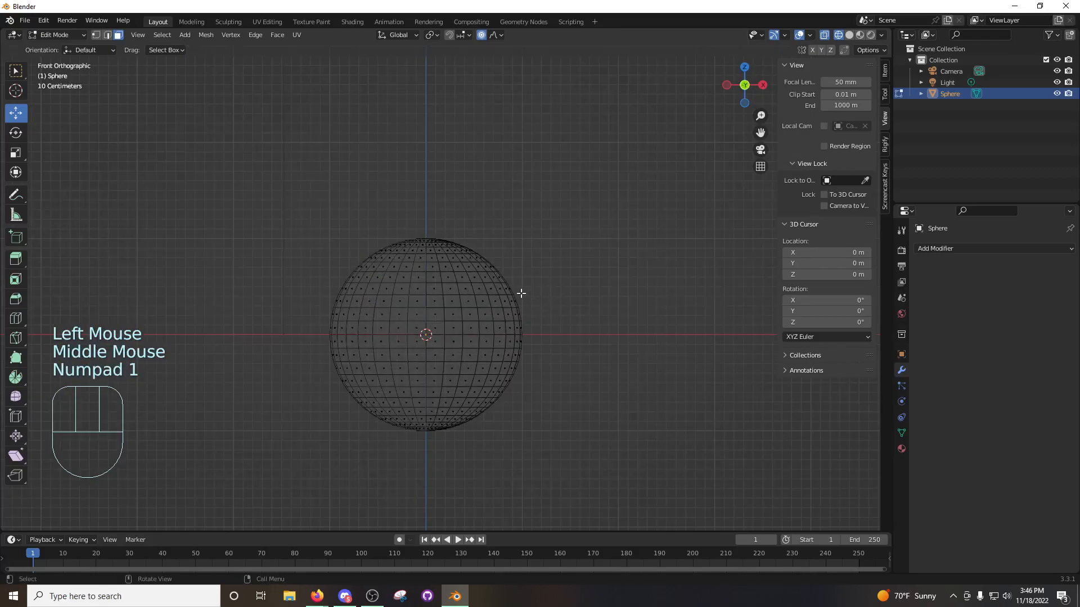
key(z)
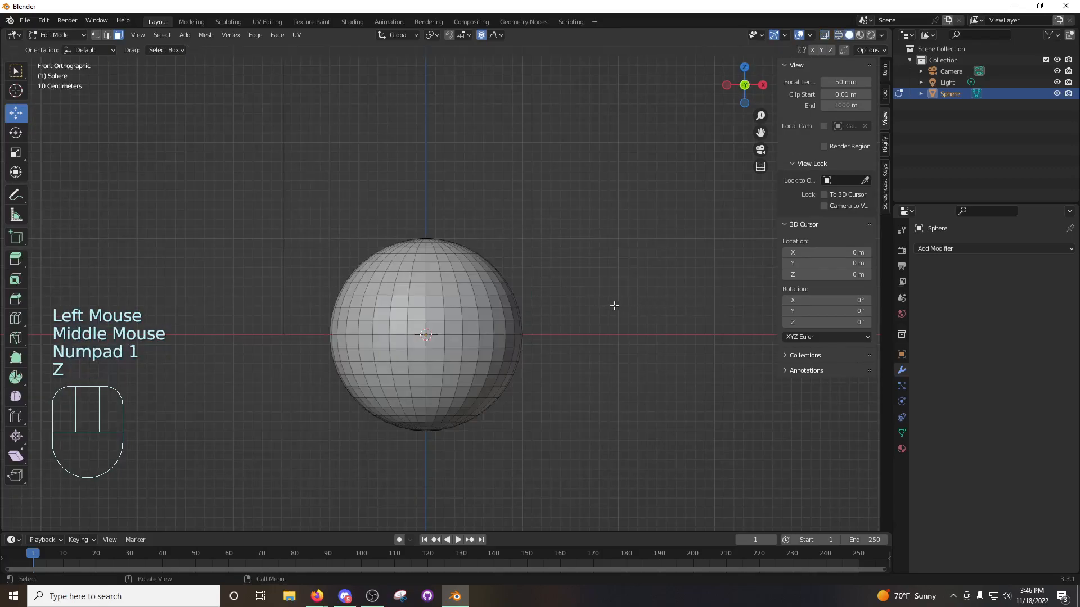
Try loop-selecting the horizontal face ring above the equator and a vertical face ring, clearing each selection.
alt+shift+click(460, 327)
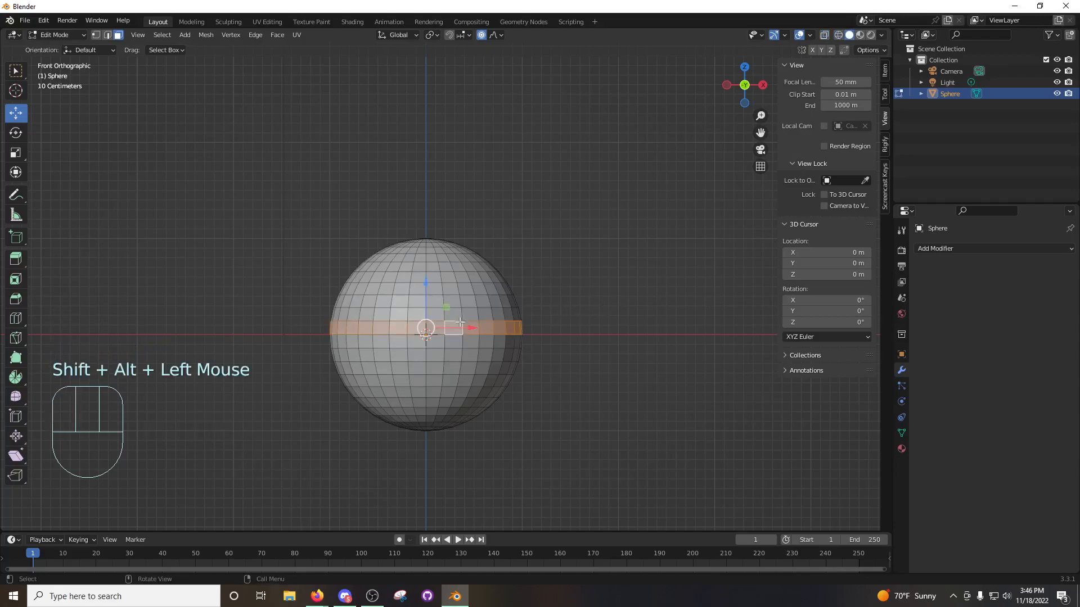
scroll(486, 328, up, 2)
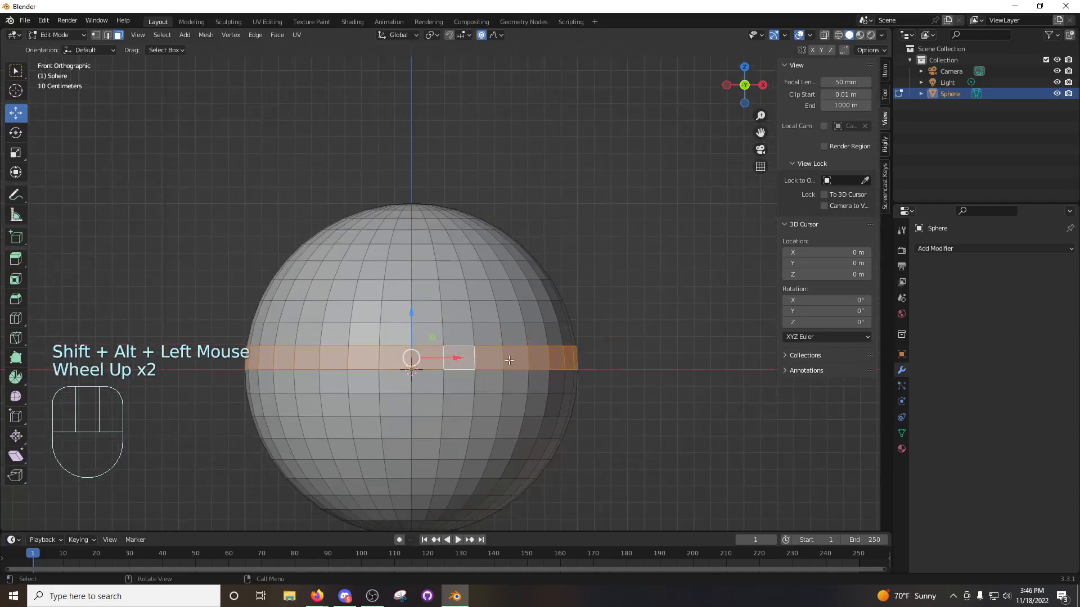
click(650, 313)
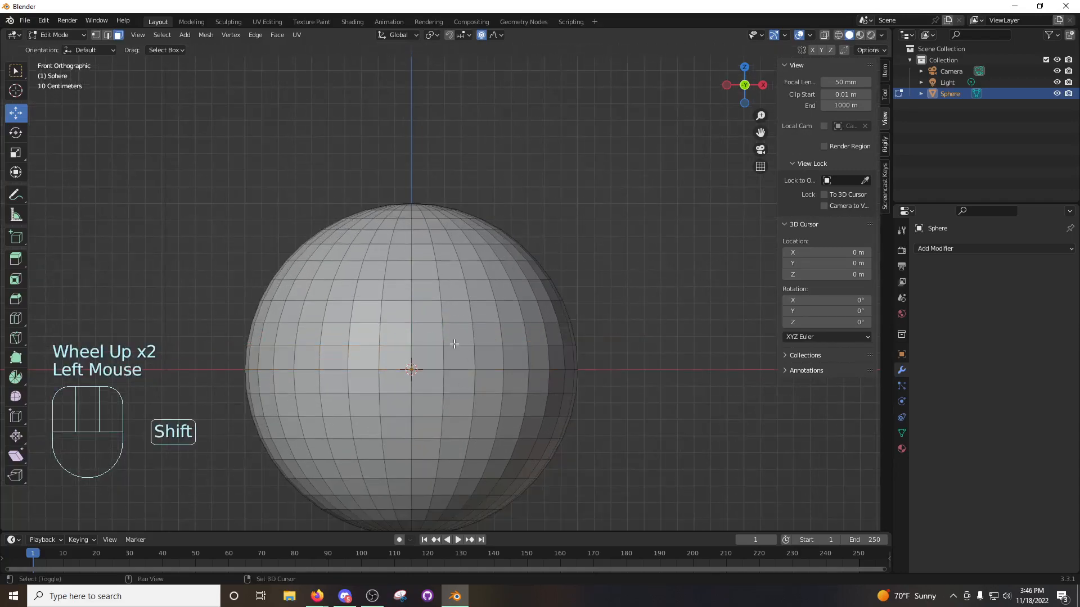
alt+shift+click(455, 344)
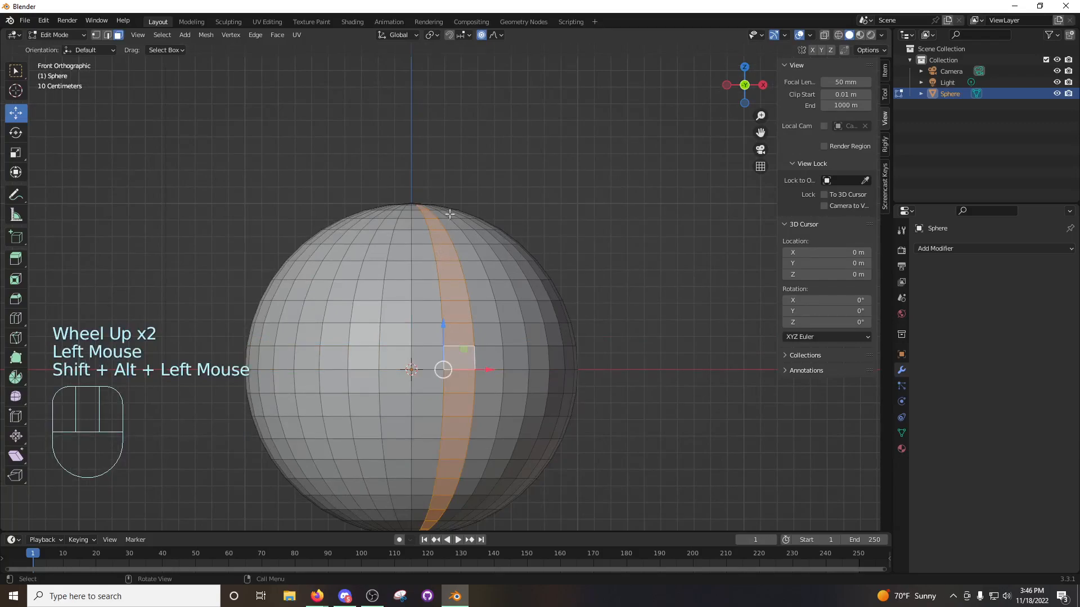
click(640, 315)
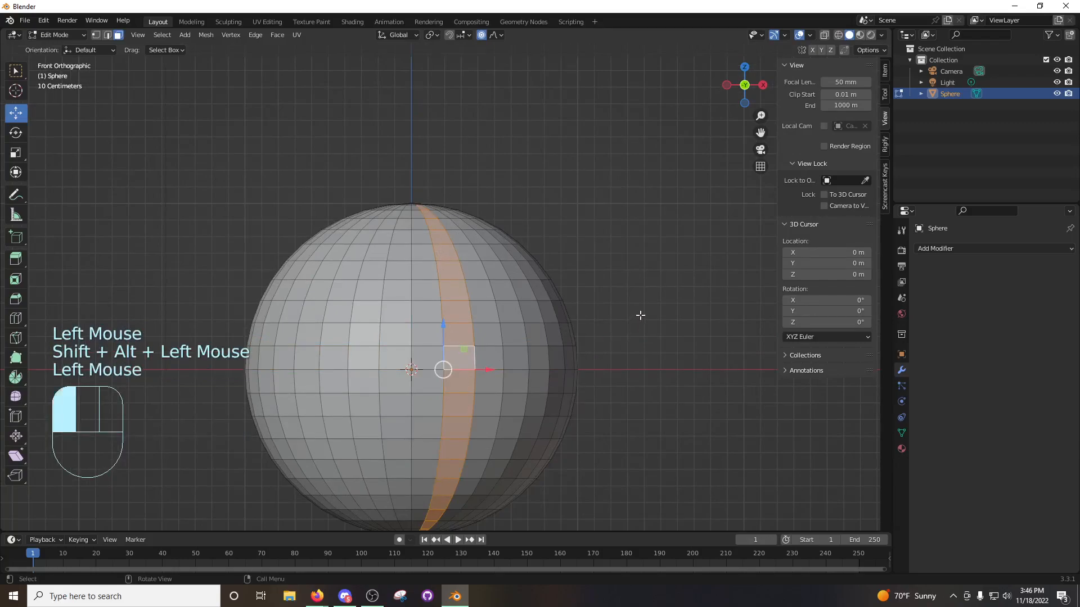
Select the two horizontal face loops directly above and below the sphere's equator.
alt+shift+click(471, 357)
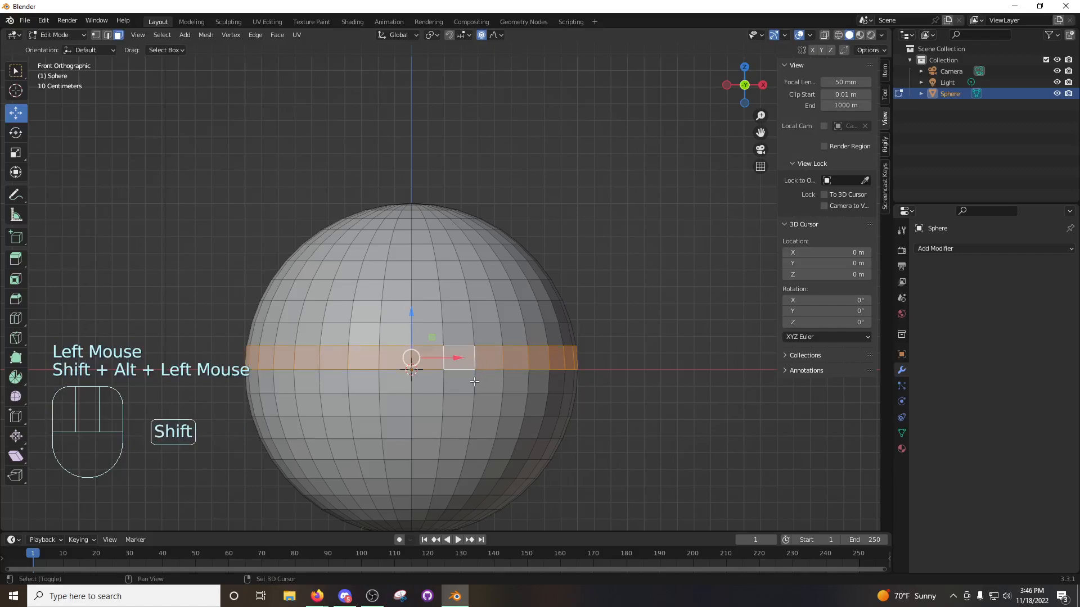
alt+shift+click(472, 380)
middle_drag(624, 362, 597, 363)
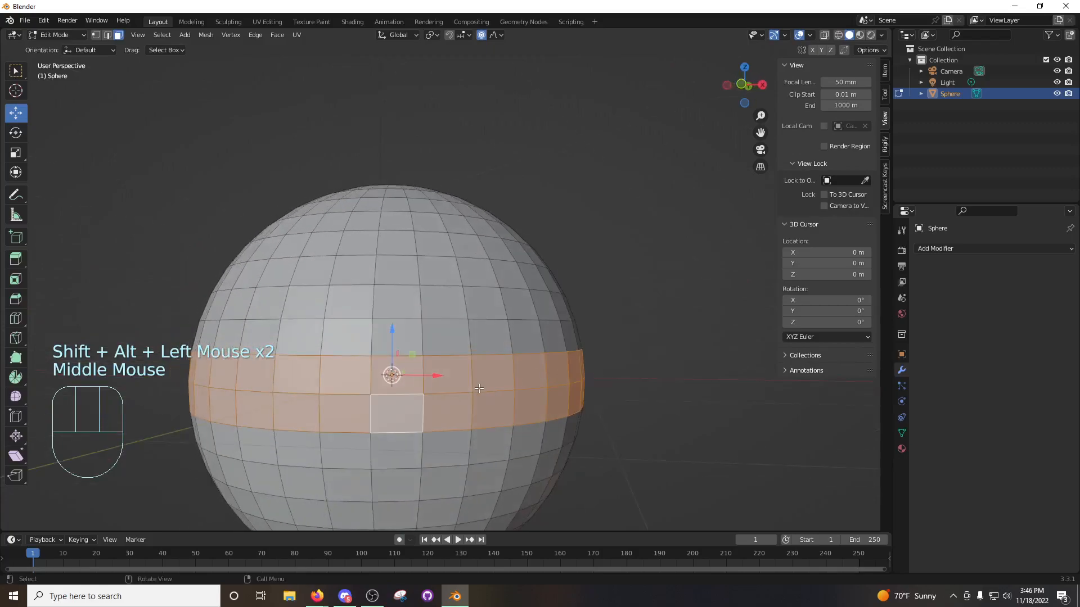
scroll(439, 368, down, 3)
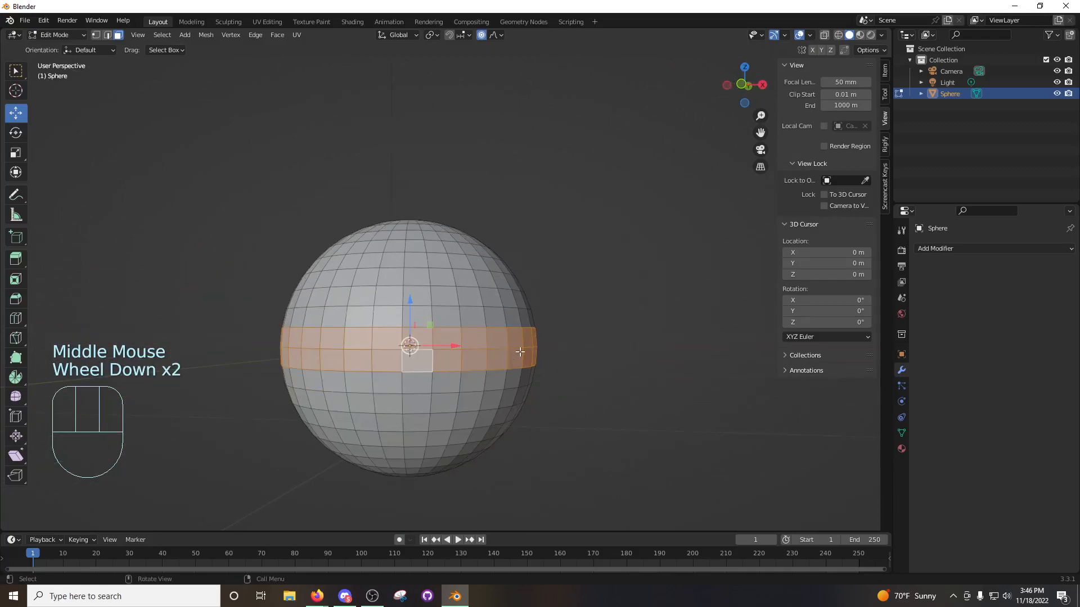
middle_drag(482, 333, 497, 336)
scroll(506, 338, up, 2)
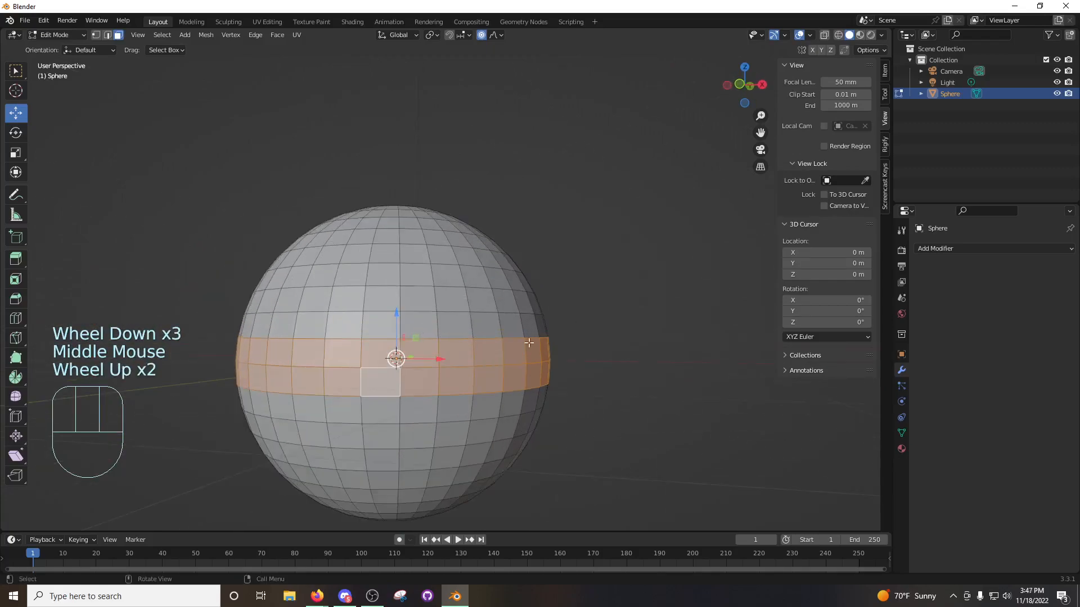
Extrude the equatorial face band, scale it inward to about 0.94, and clear the selection.
key(e)
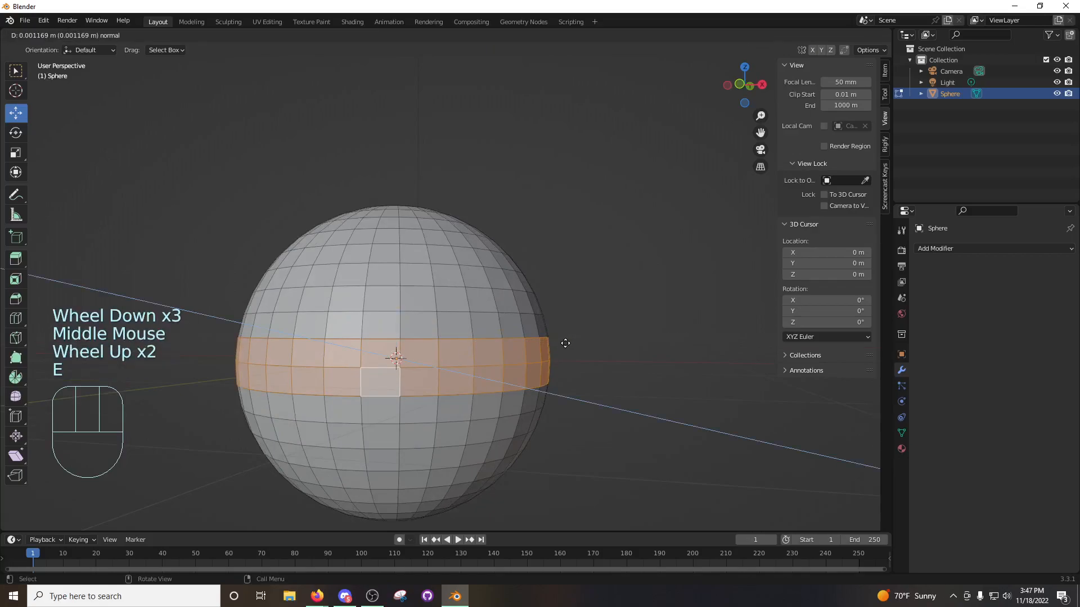
key(s)
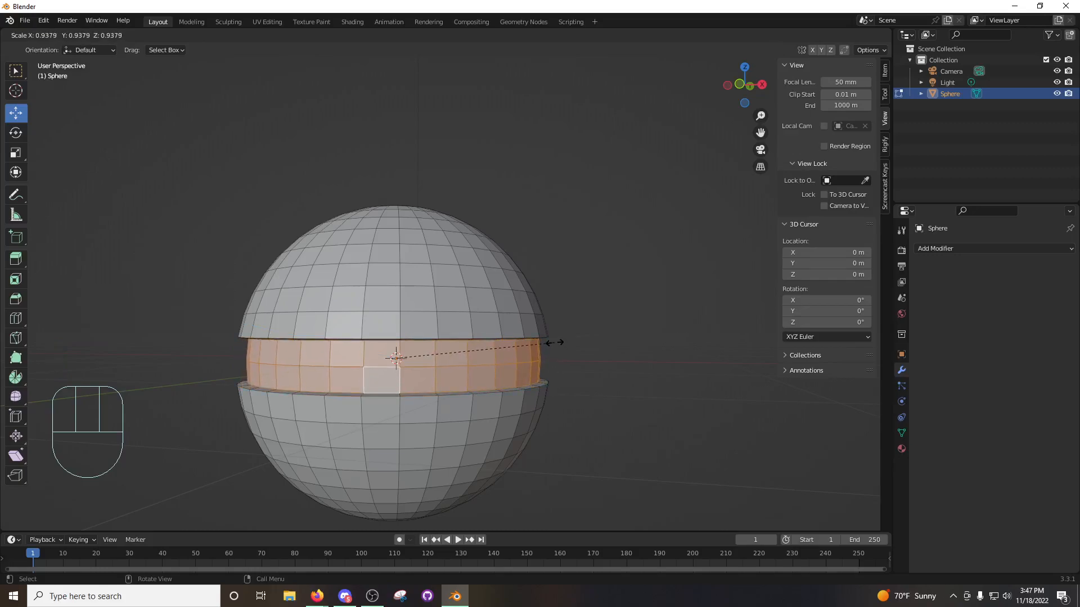
click(554, 342)
middle_drag(555, 341, 585, 349)
click(586, 349)
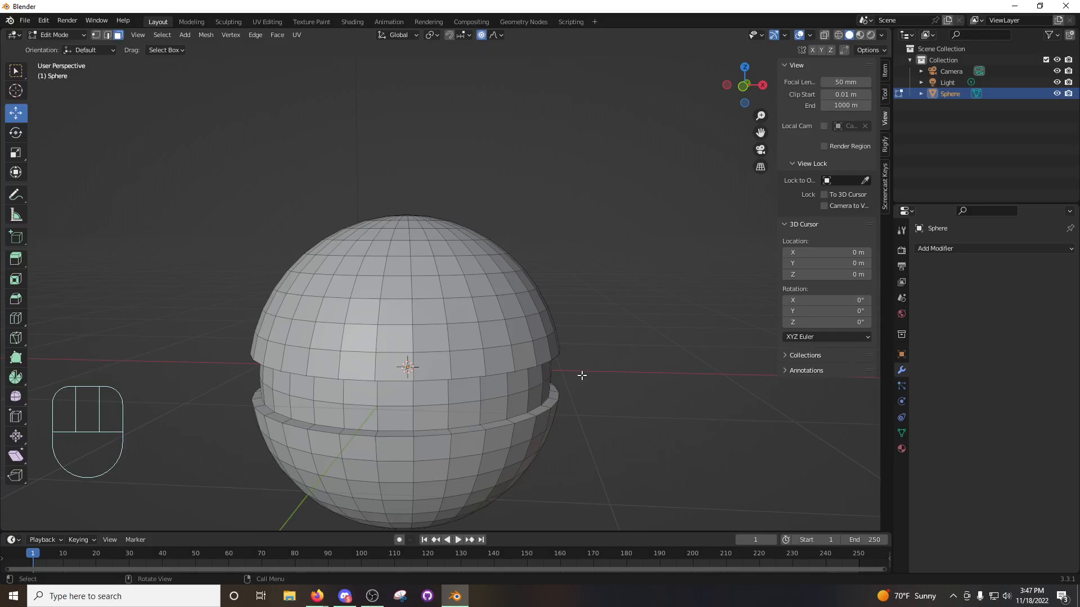
Turn off proportional editing and undo the band's inward extrusion, leaving both equatorial face loops selected.
click(481, 35)
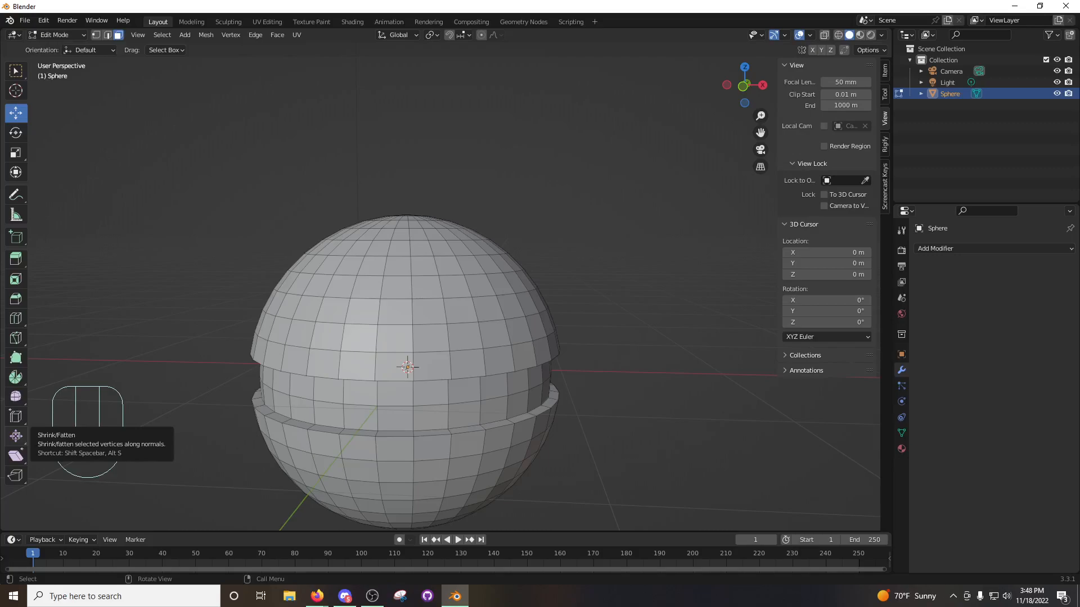
middle_drag(425, 319, 430, 339)
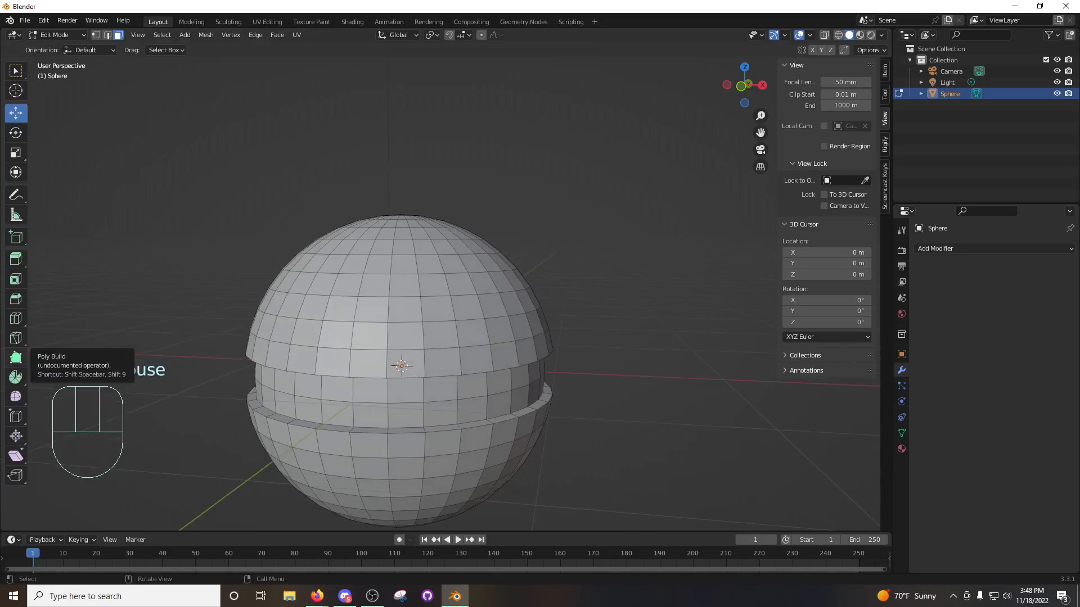
middle_drag(417, 360, 405, 362)
key(ctrl+z)
key(ctrl+z)
key(ctrl+z)
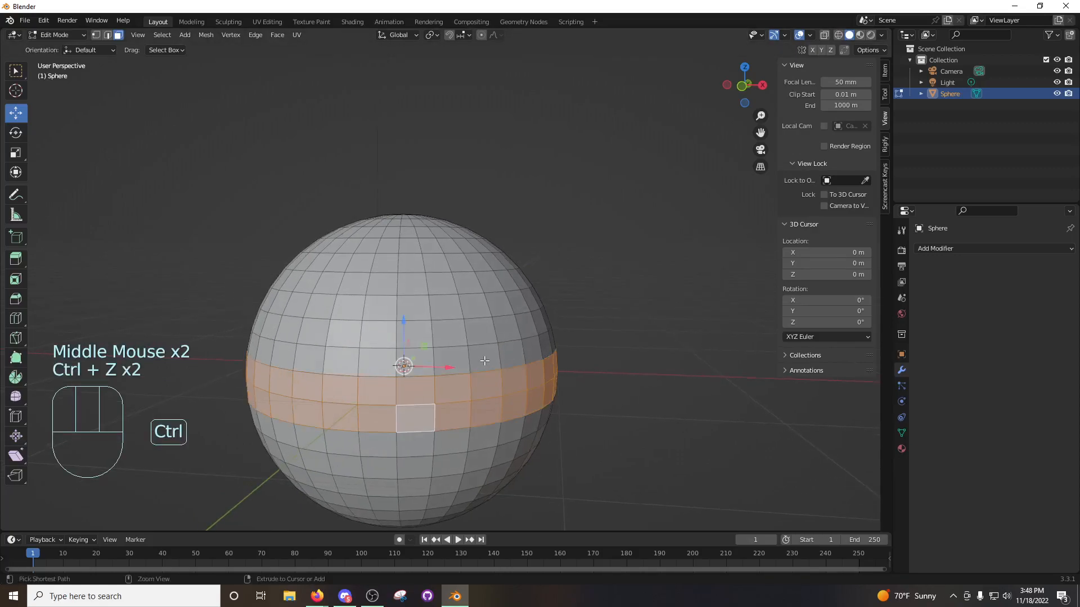
alt+shift+click(484, 427)
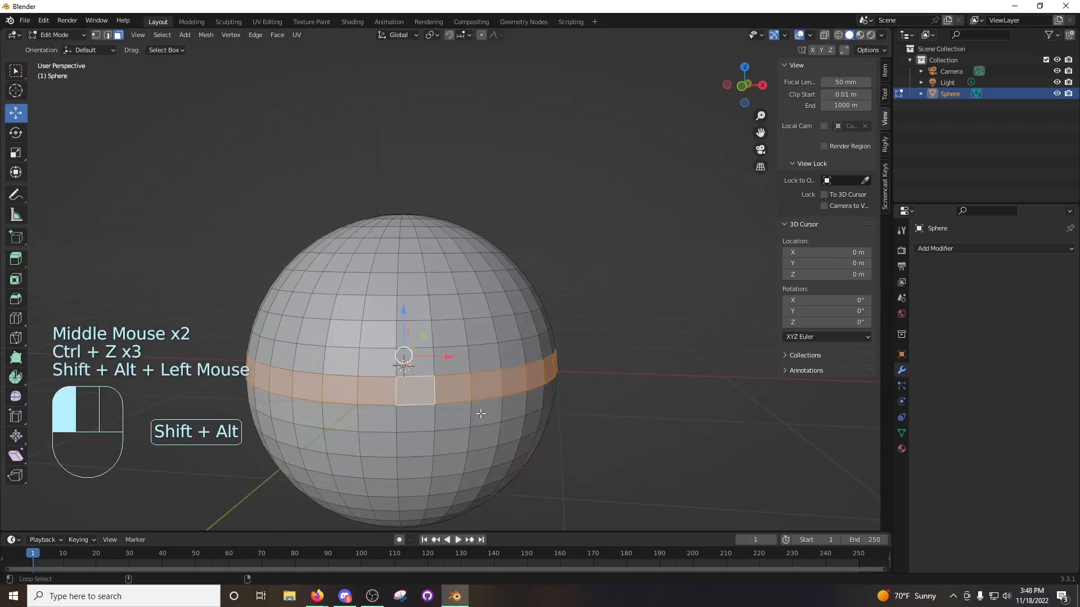
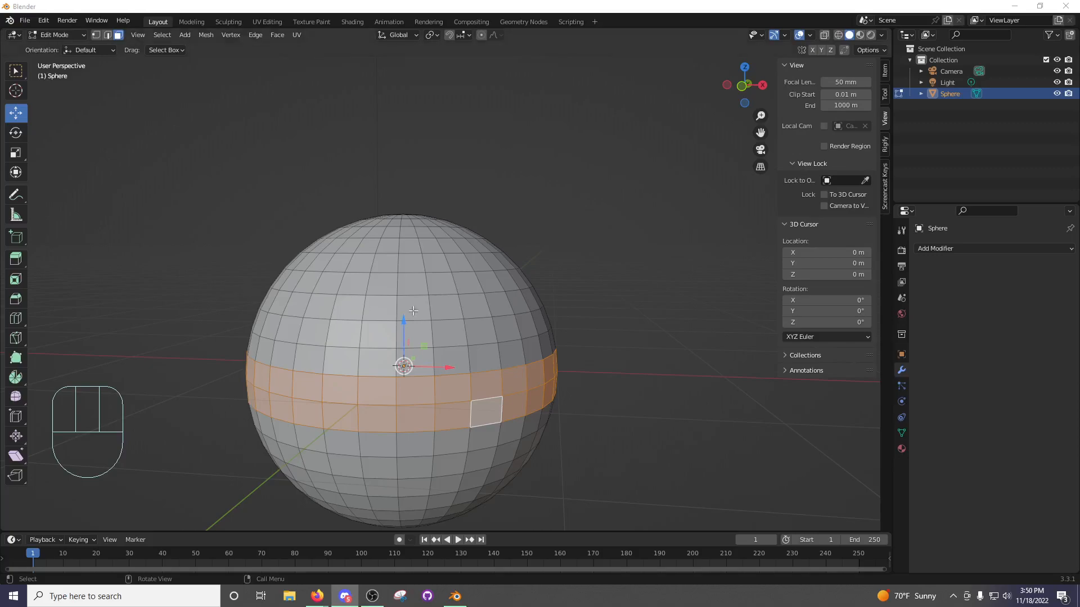
Extrude the two equatorial face loops and scale them inward to 0.904 to form a recessed band.
middle_drag(523, 358, 569, 336)
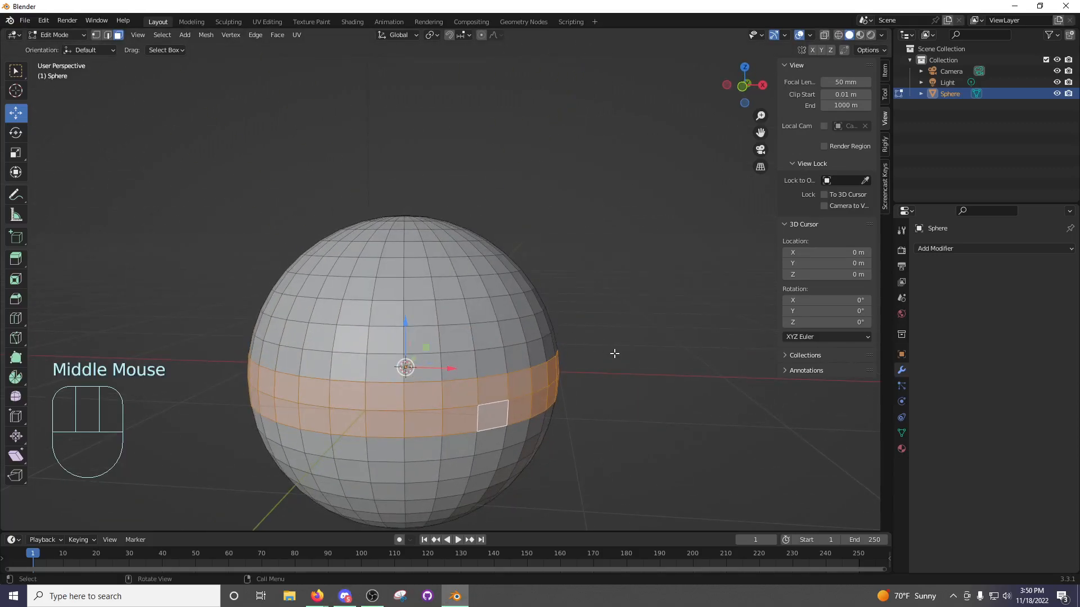
key(e)
key(s)
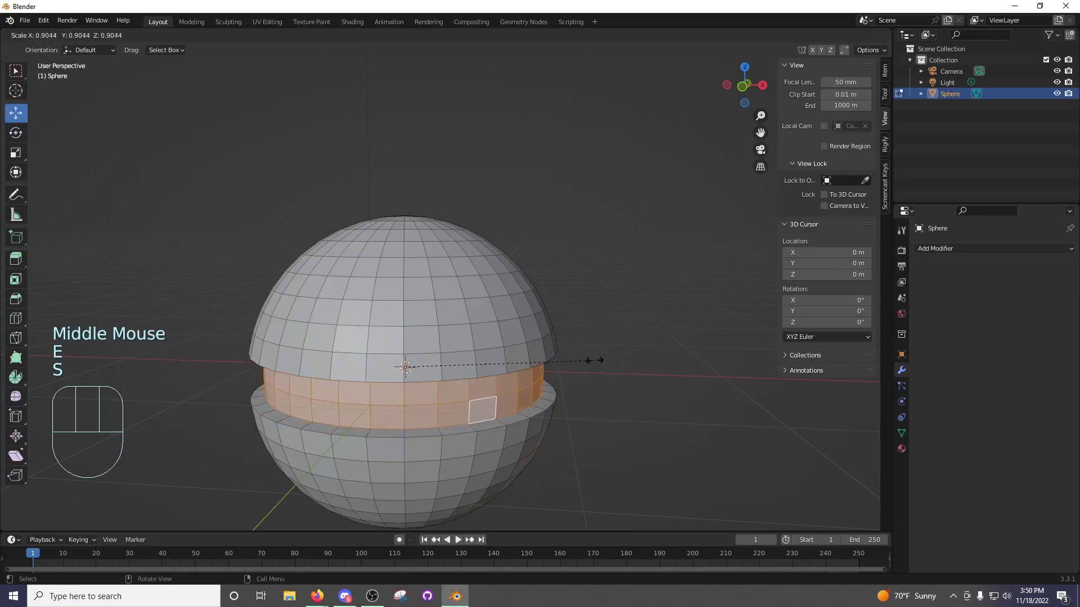
click(594, 360)
scroll(604, 357, down, 2)
middle_drag(604, 356, 559, 321)
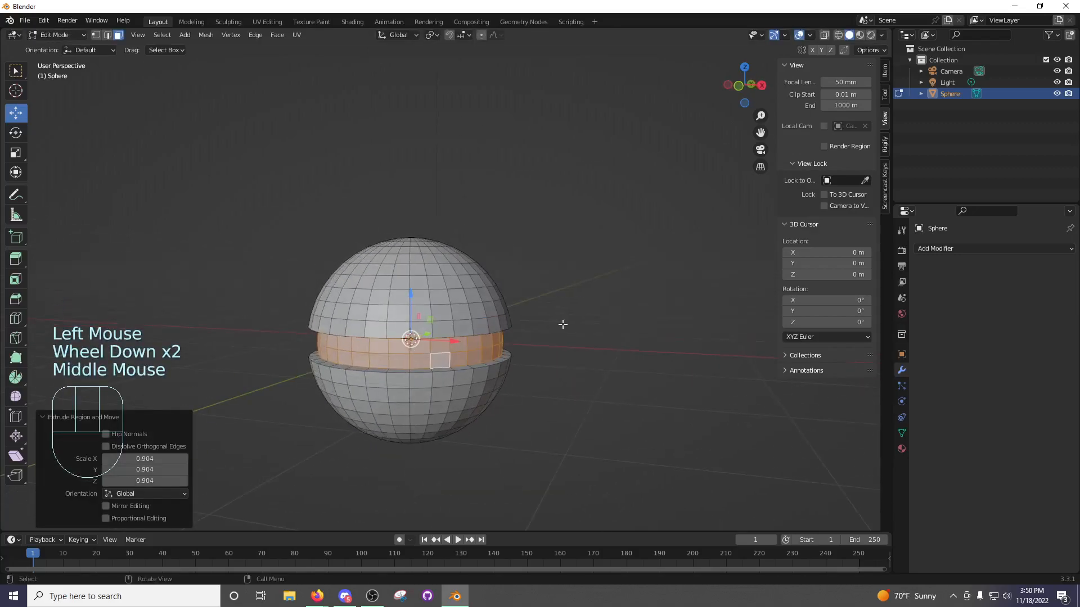
Scale the recessed equatorial band outward by 1.043 and switch the viewport to Material Preview shading.
key(s)
click(578, 324)
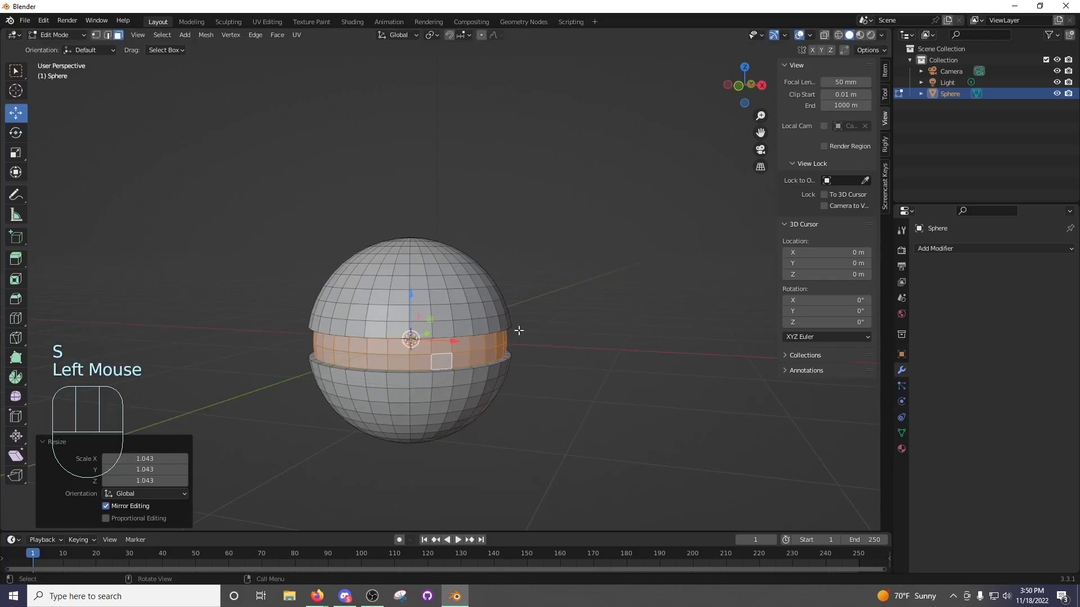
middle_drag(562, 292, 586, 302)
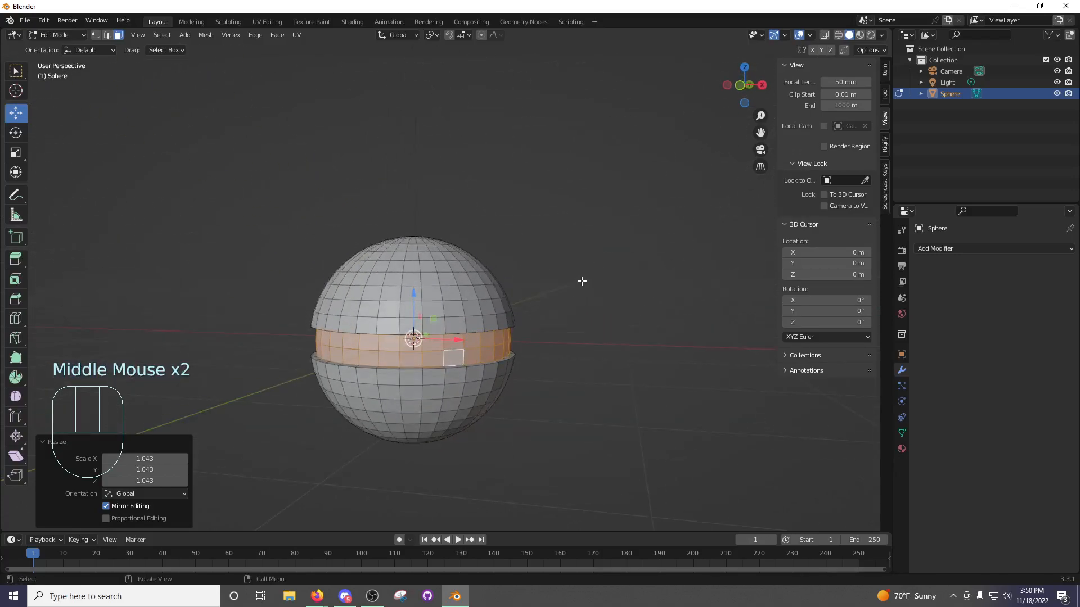
key(z)
click(578, 357)
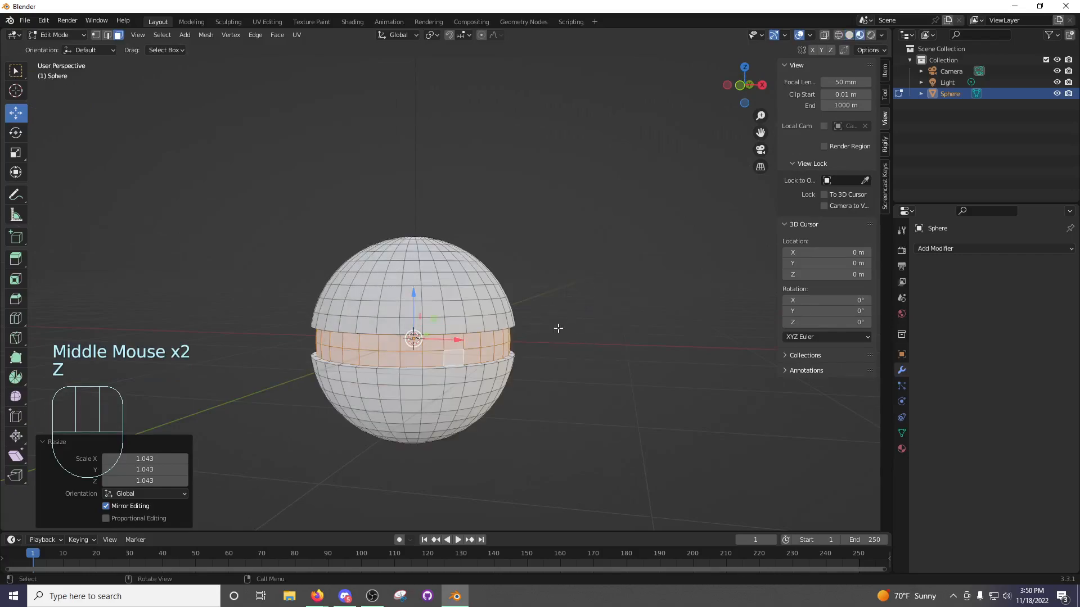
Clear the selection and reselect the two horizontal face loops that form the recessed band.
middle_drag(378, 333, 646, 285)
click(647, 285)
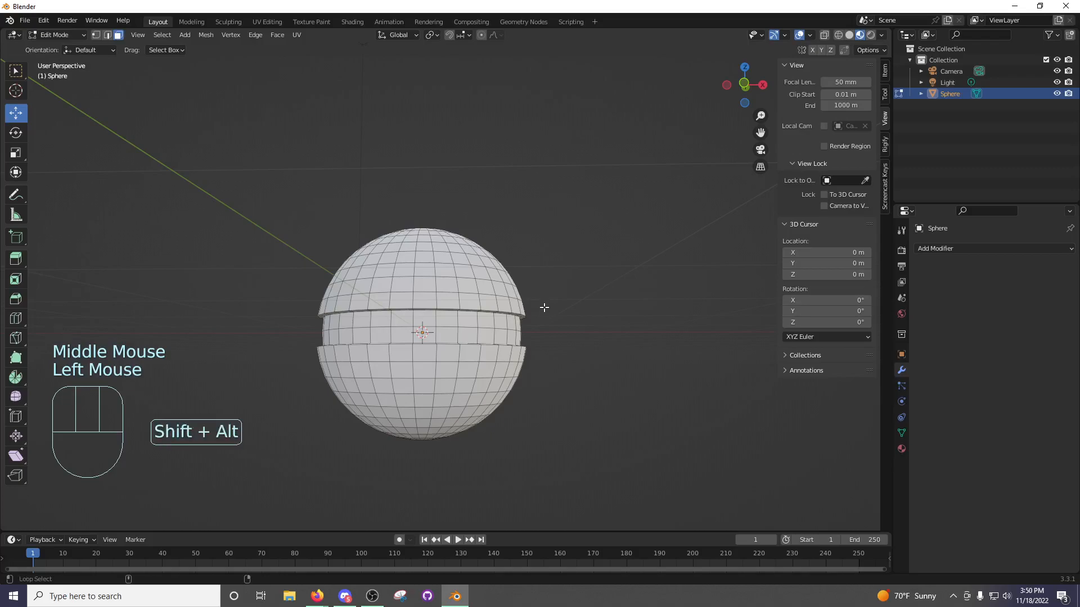
alt+shift+click(486, 318)
click(629, 322)
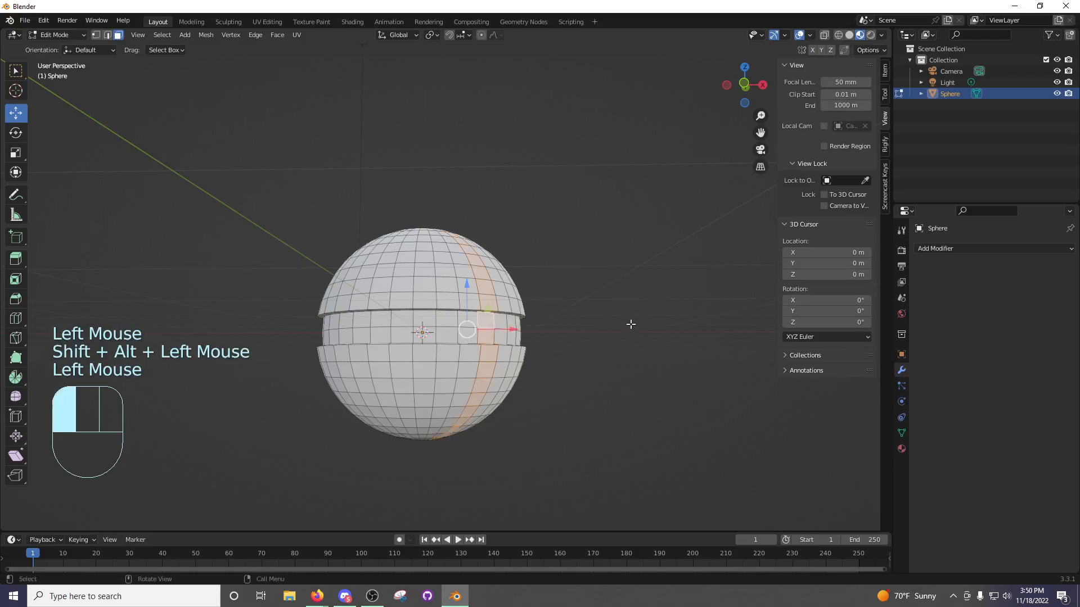
alt+shift+click(507, 326)
alt+shift+click(562, 333)
middle_drag(577, 333, 511, 328)
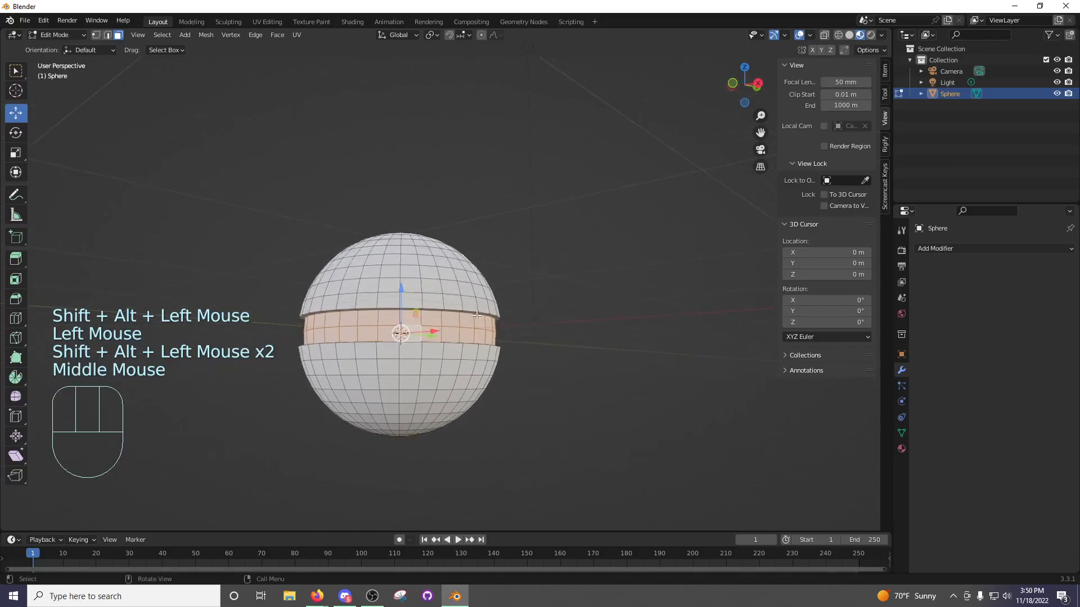
middle_drag(410, 325, 498, 320)
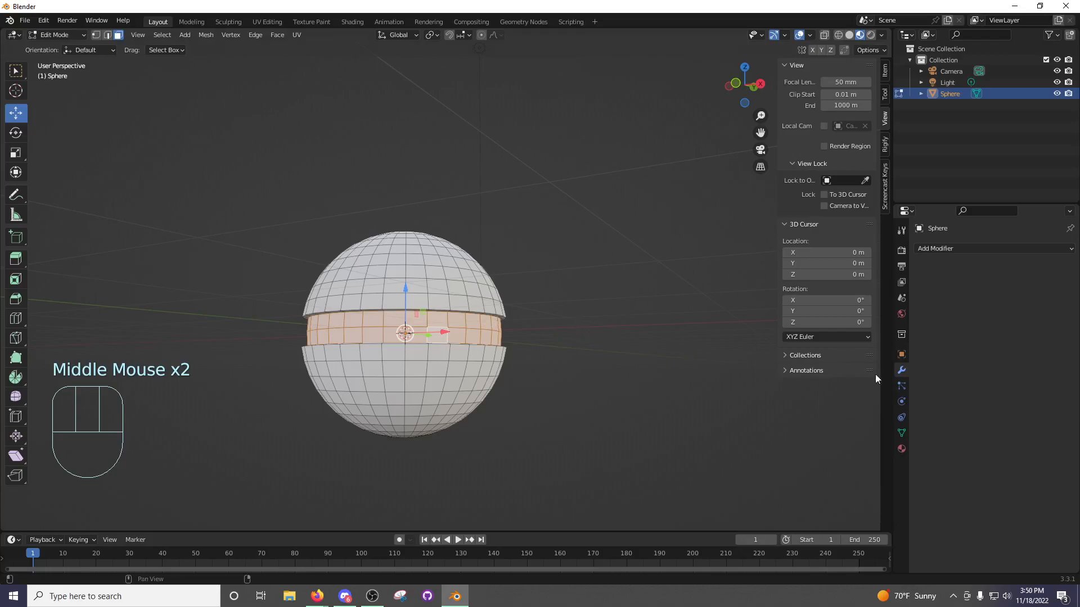
Create a new material on the sphere and name it Top.
click(902, 448)
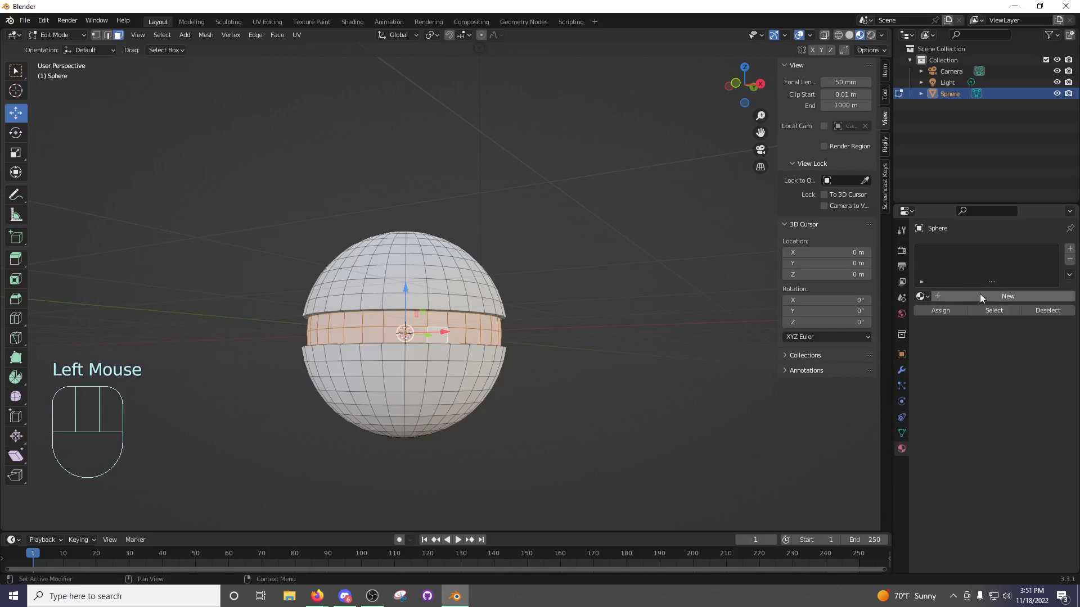
click(980, 295)
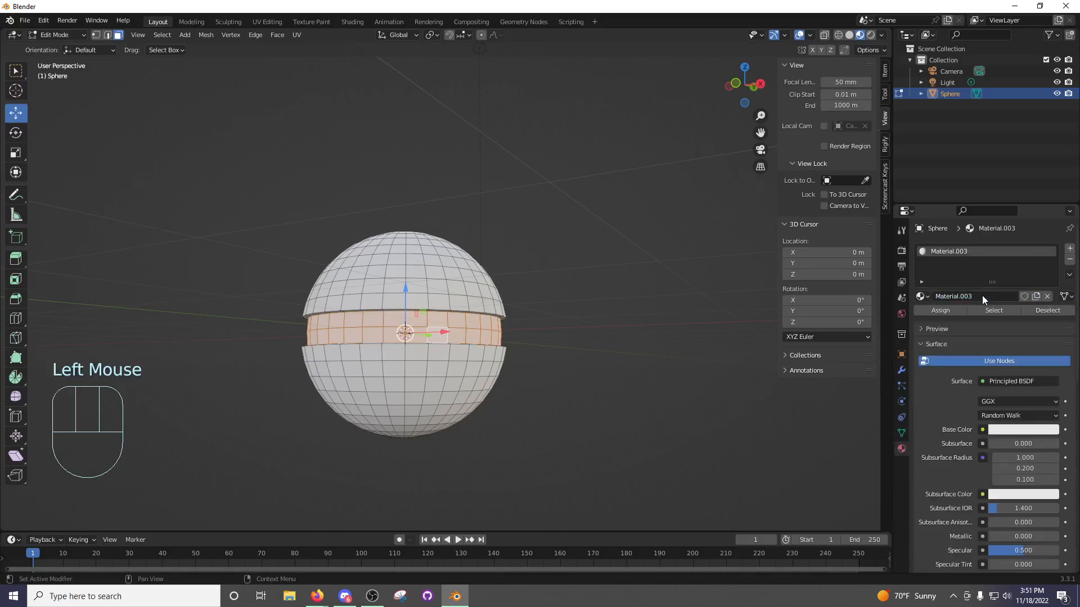
double_click(968, 296)
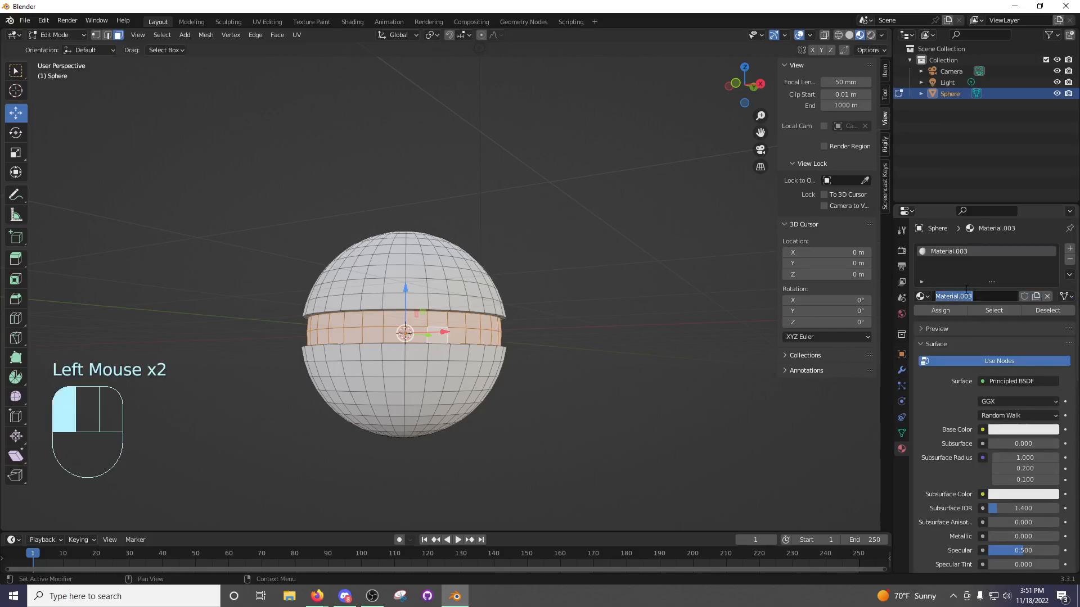
key(shift)
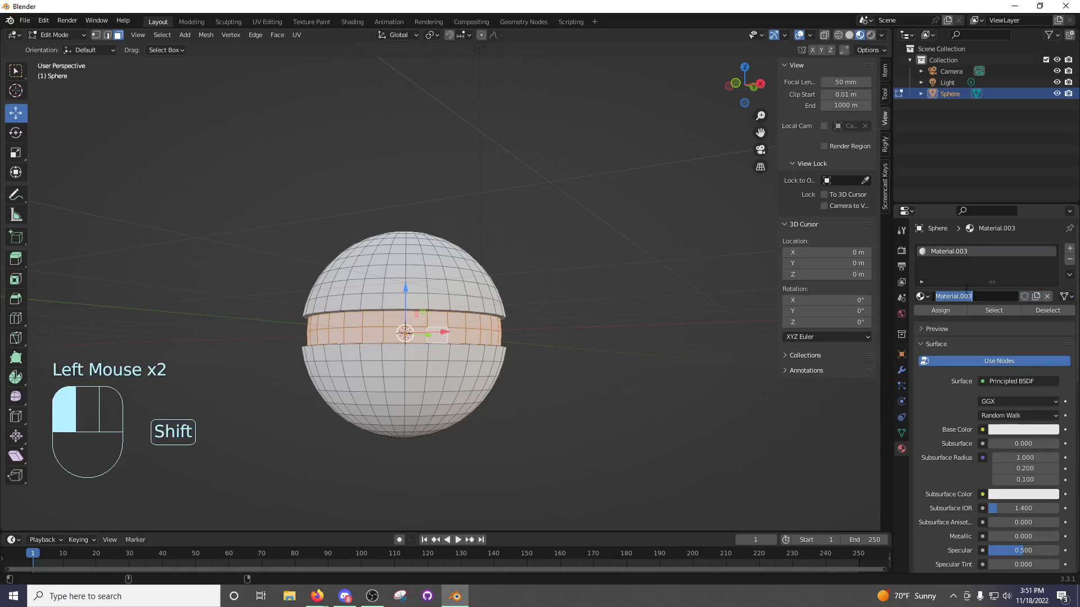
text(Top)
key(Return)
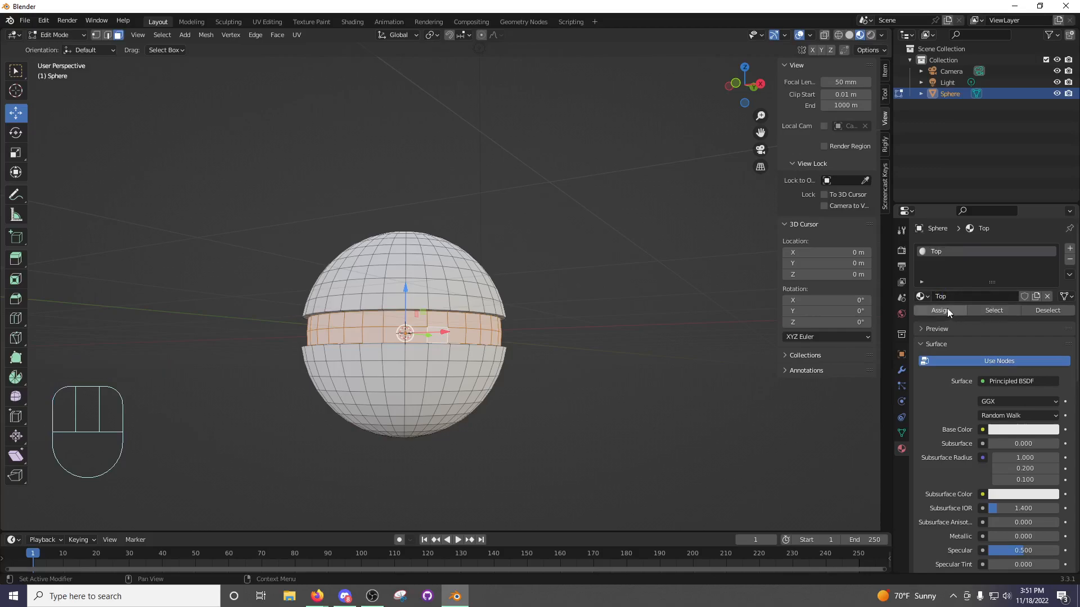
Add a second material slot with a new material named Bottom.
click(1069, 248)
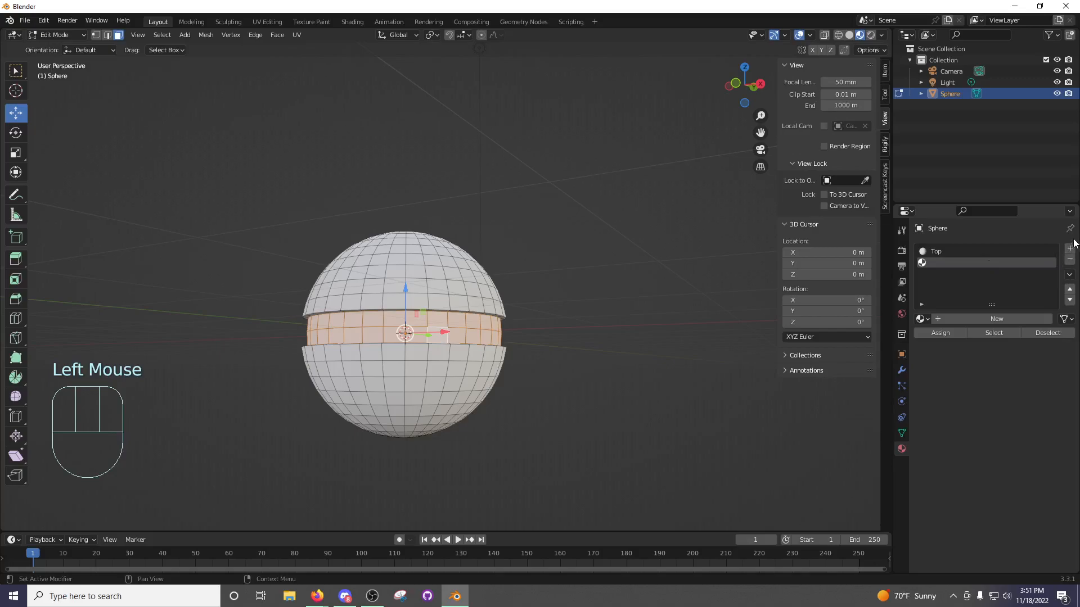
click(1011, 317)
click(983, 319)
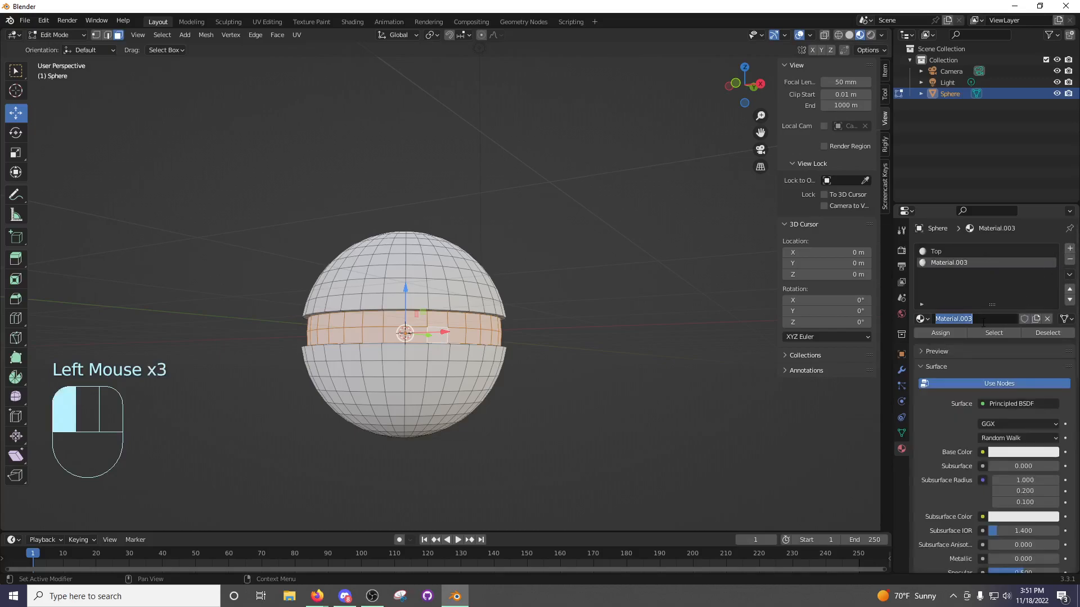
text(Bottom)
key(Return)
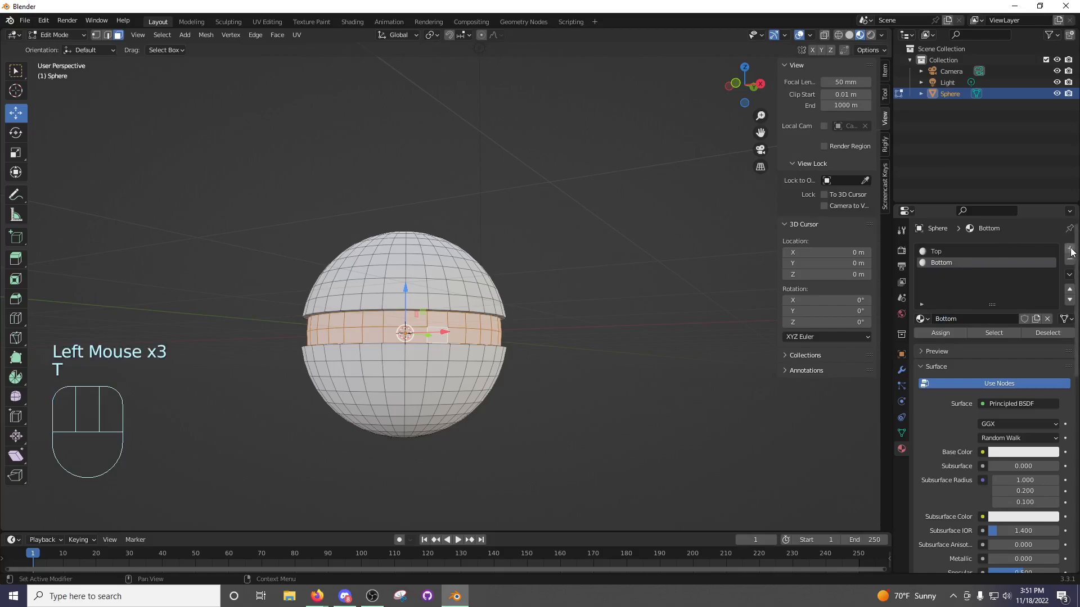
Add a third material slot with a new material named Middle.
click(1070, 252)
click(982, 319)
click(981, 319)
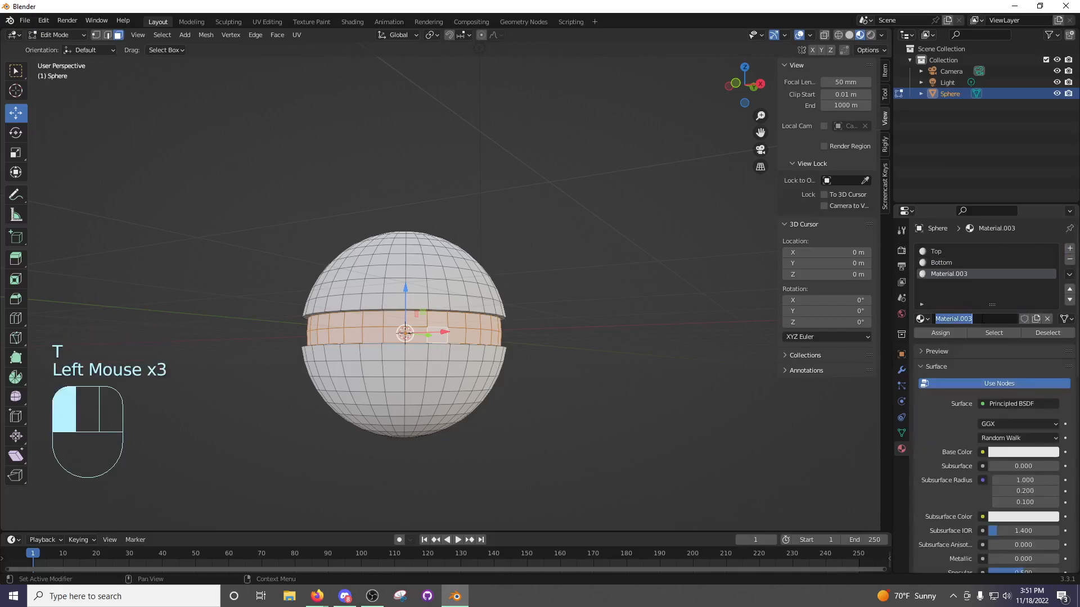
text(Middle)
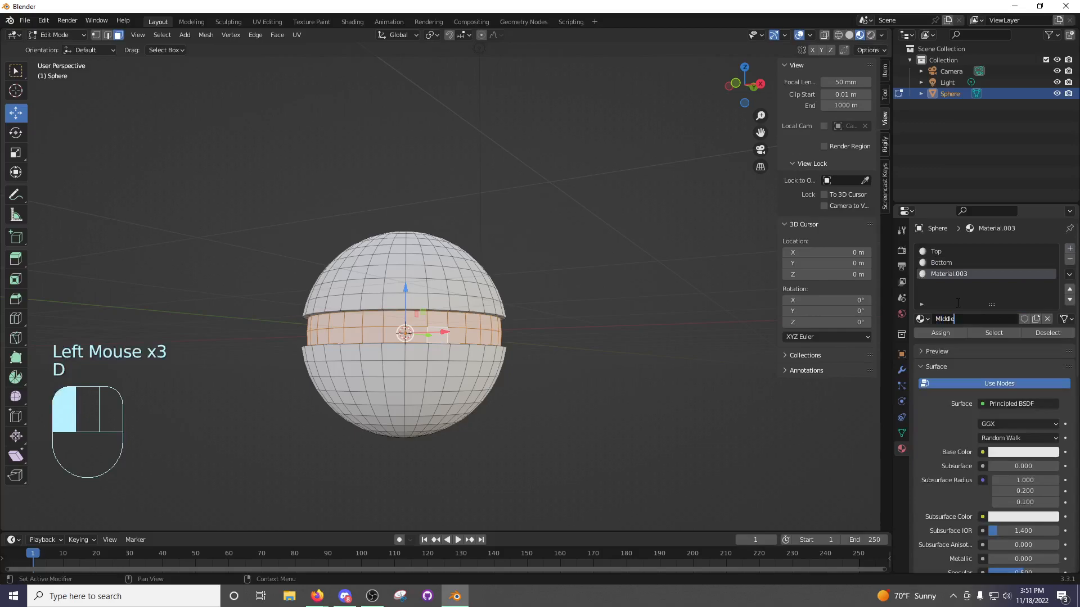
click(957, 303)
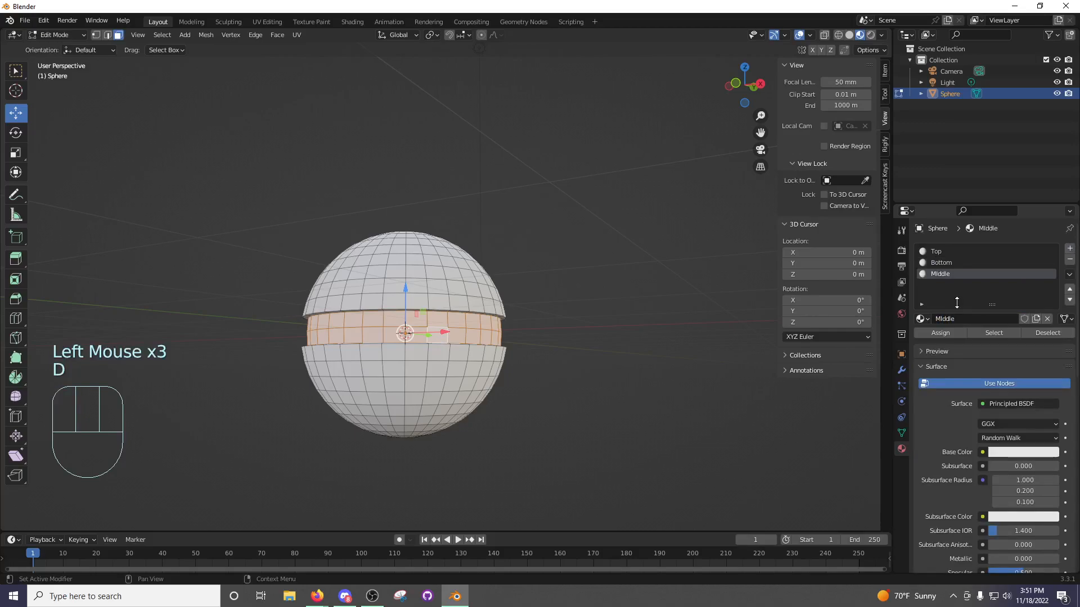
Set the Top material's base color to fully saturated red.
click(943, 249)
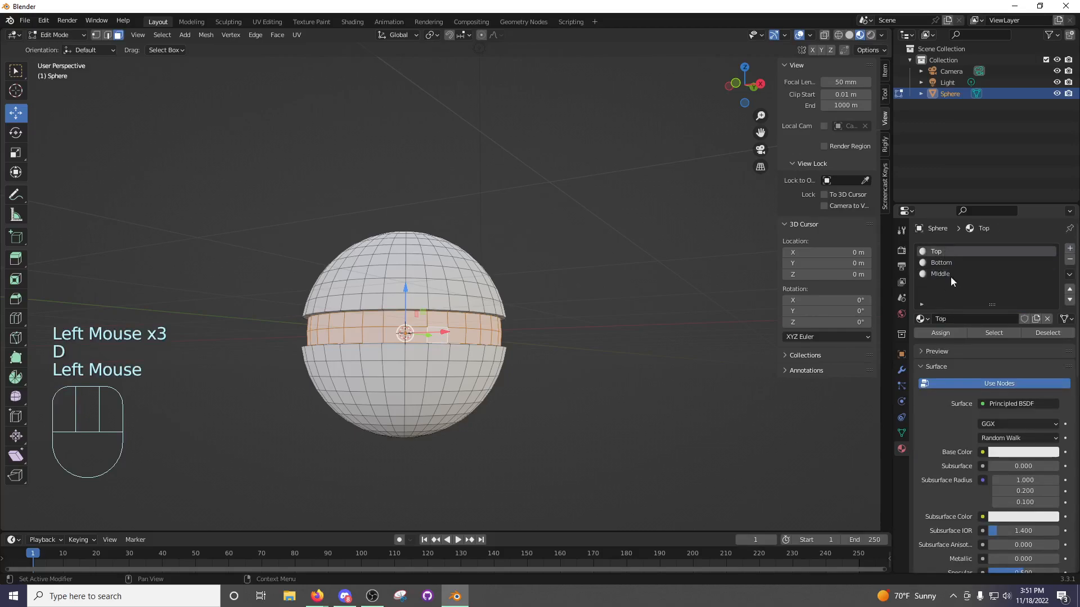
click(1006, 453)
drag(1000, 332, 1000, 373)
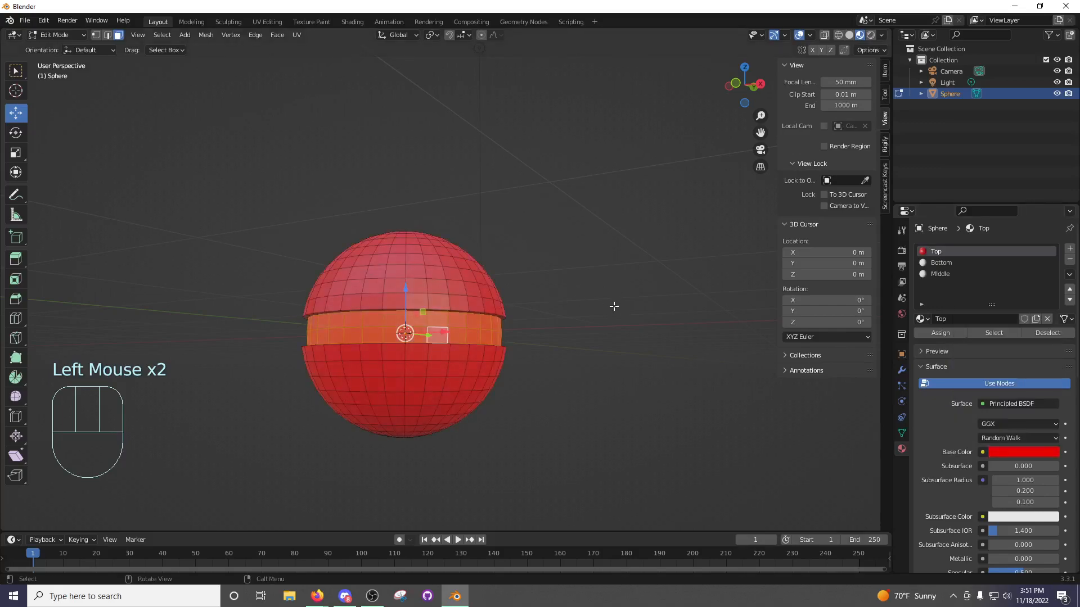
Keep the Bottom material's base color white and set the Middle material's base color to black.
click(945, 263)
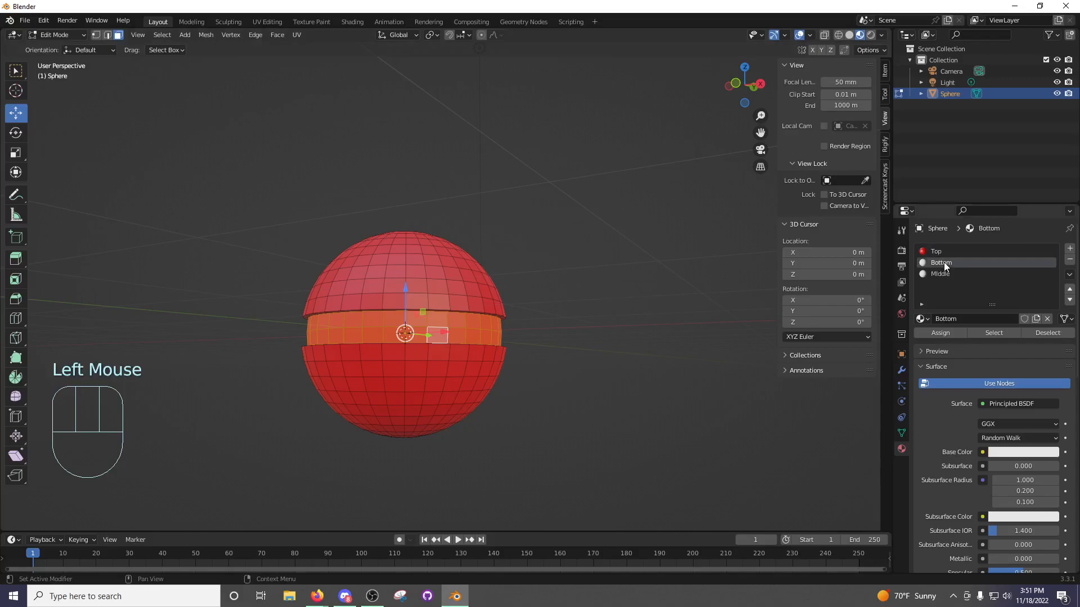
click(1000, 453)
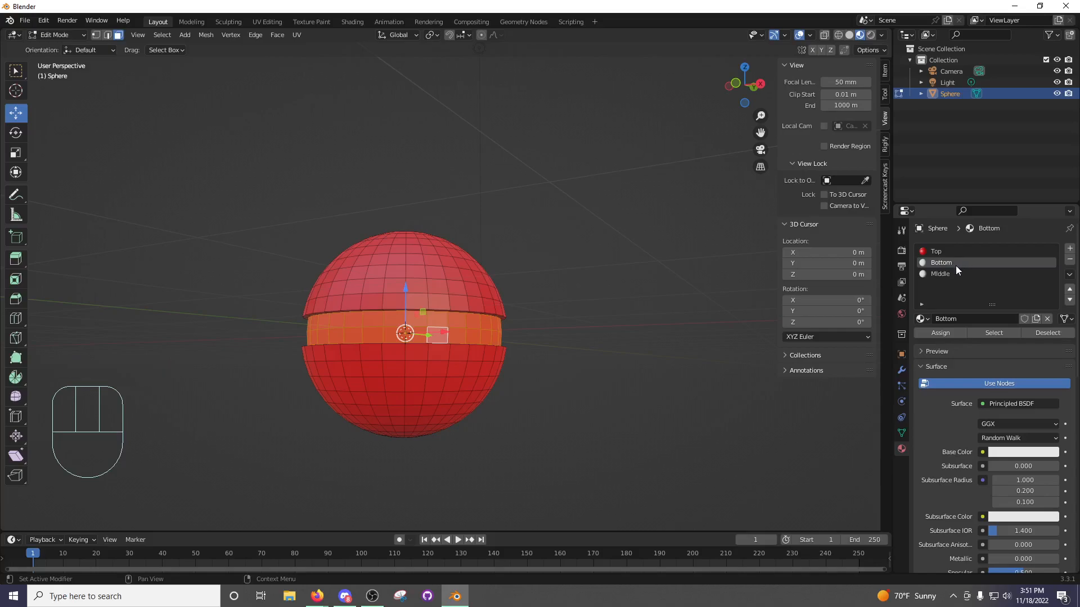
click(956, 275)
click(991, 451)
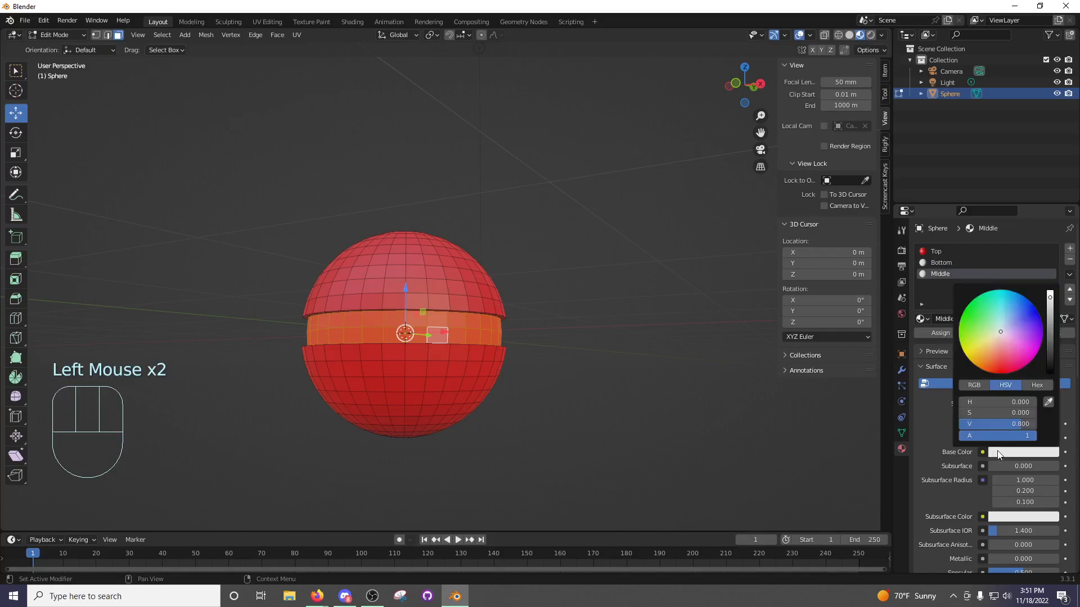
scroll(1020, 349, down, 15)
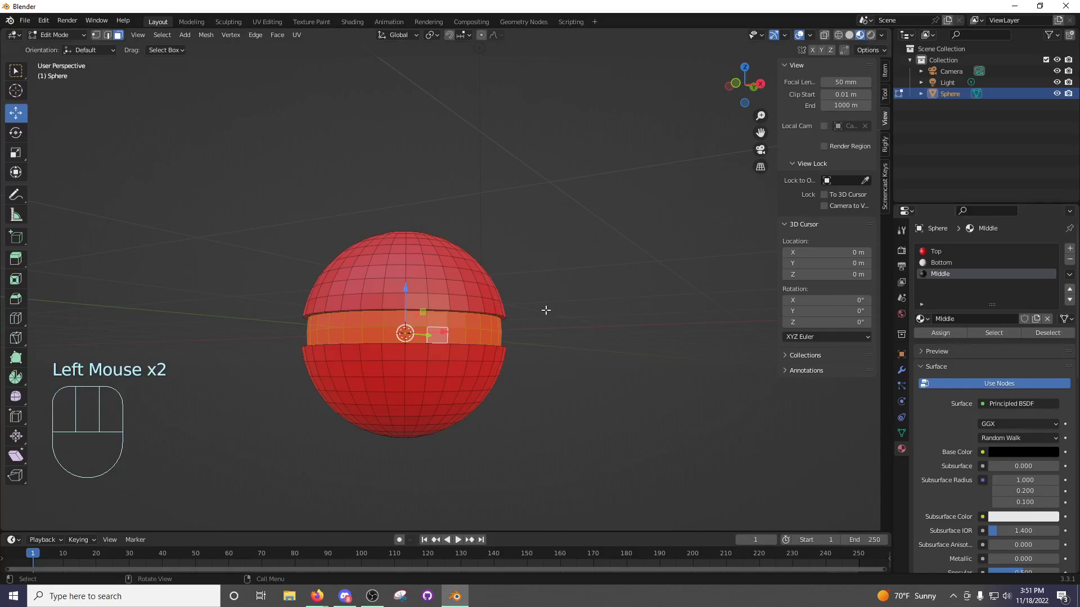
Assign the Middle material to the selected band faces and clear the selection.
middle_drag(564, 329, 596, 329)
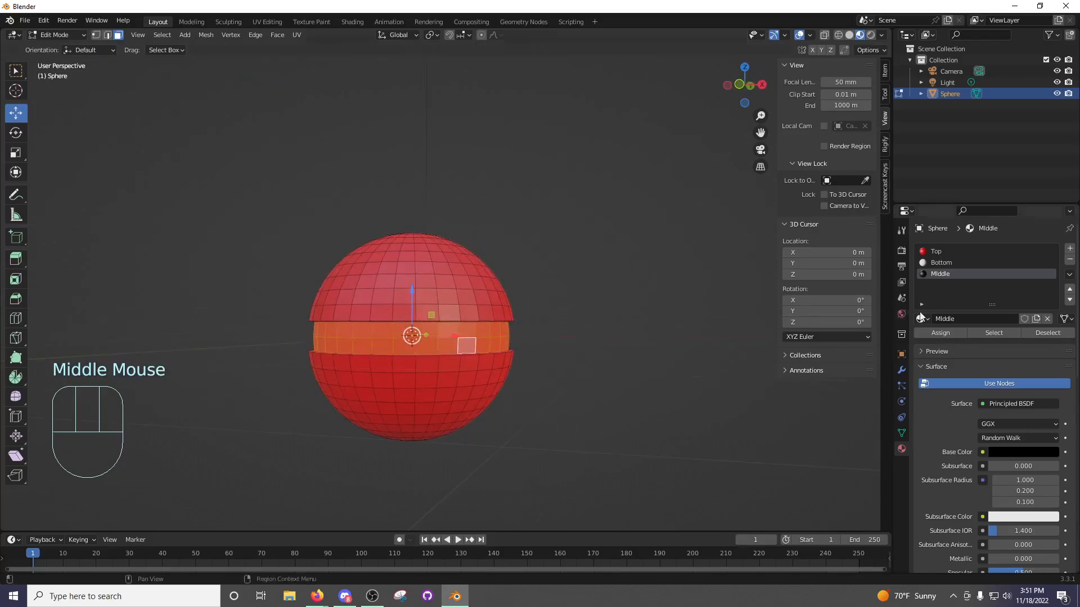
click(947, 274)
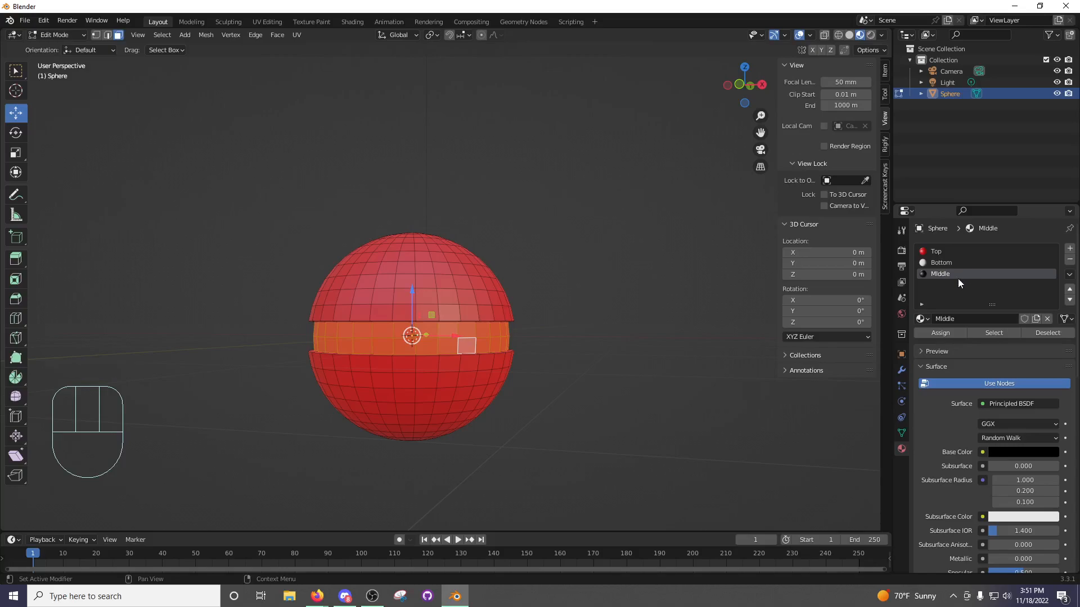
click(935, 332)
click(642, 326)
middle_drag(606, 331, 586, 321)
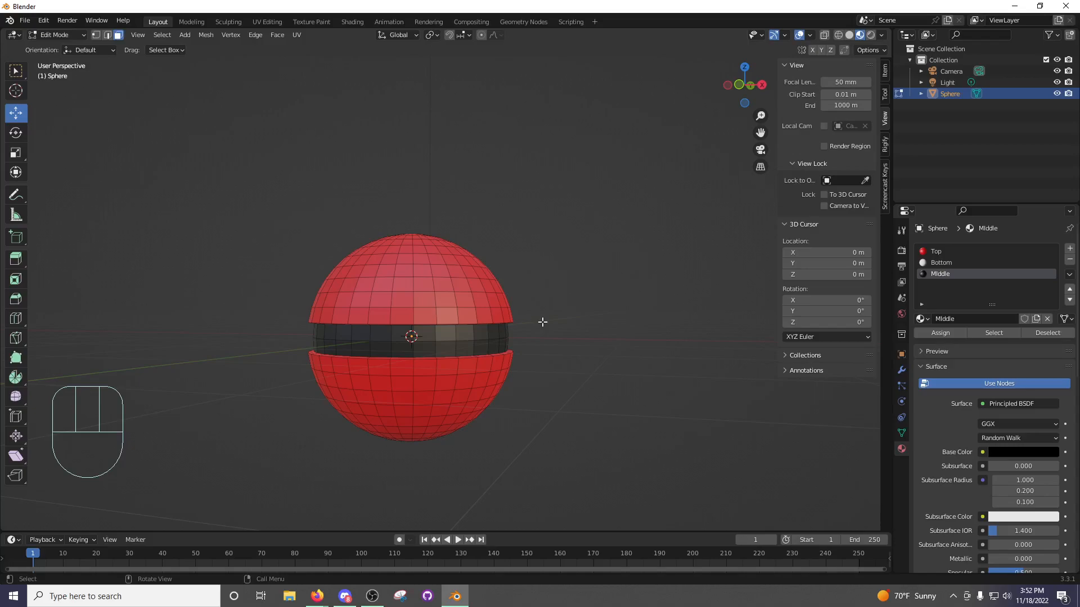
Check the sphere in wireframe, align the view to Front Orthographic, and return to Material Preview shading.
mouse_move(469, 332)
middle_down()
mouse_move(494, 306)
mouse_move(484, 324)
mouse_move(500, 331)
mouse_move(491, 342)
middle_up()
key(z)
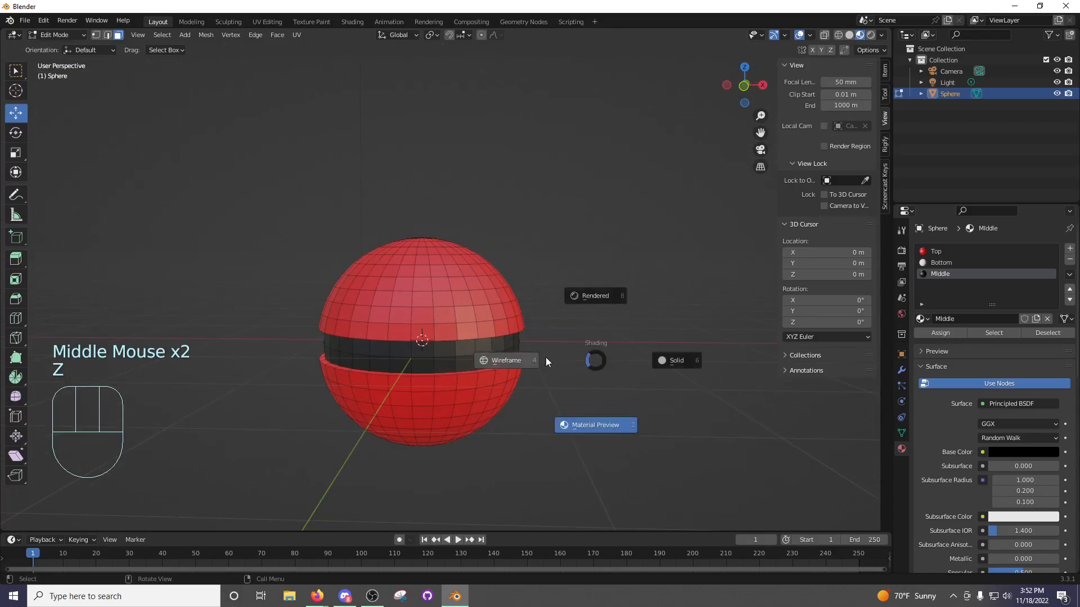
middle_drag(542, 359, 564, 332)
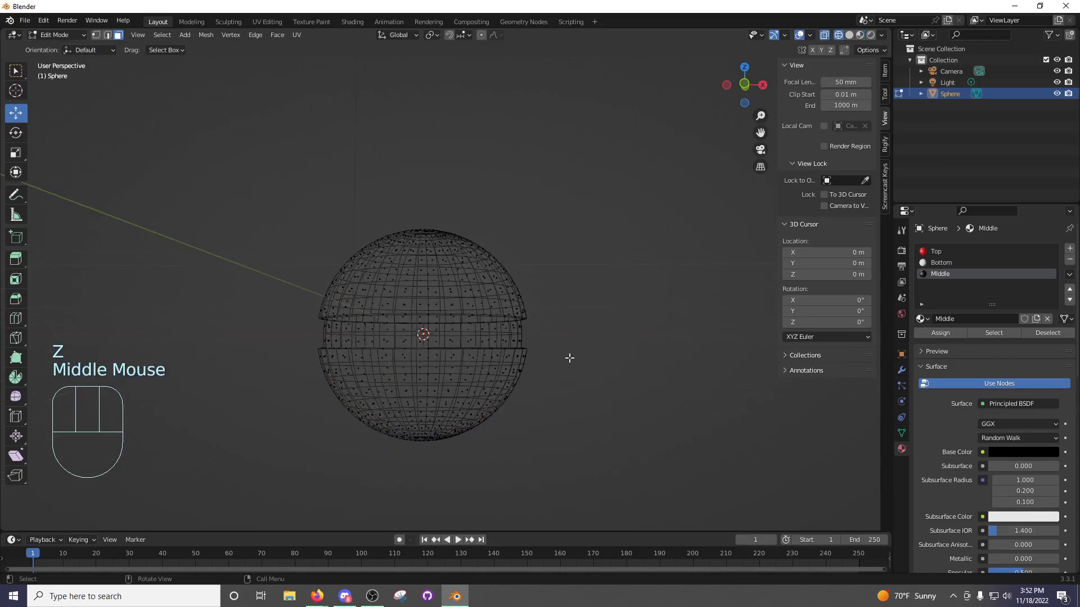
key(KP_1)
key(z)
key(z)
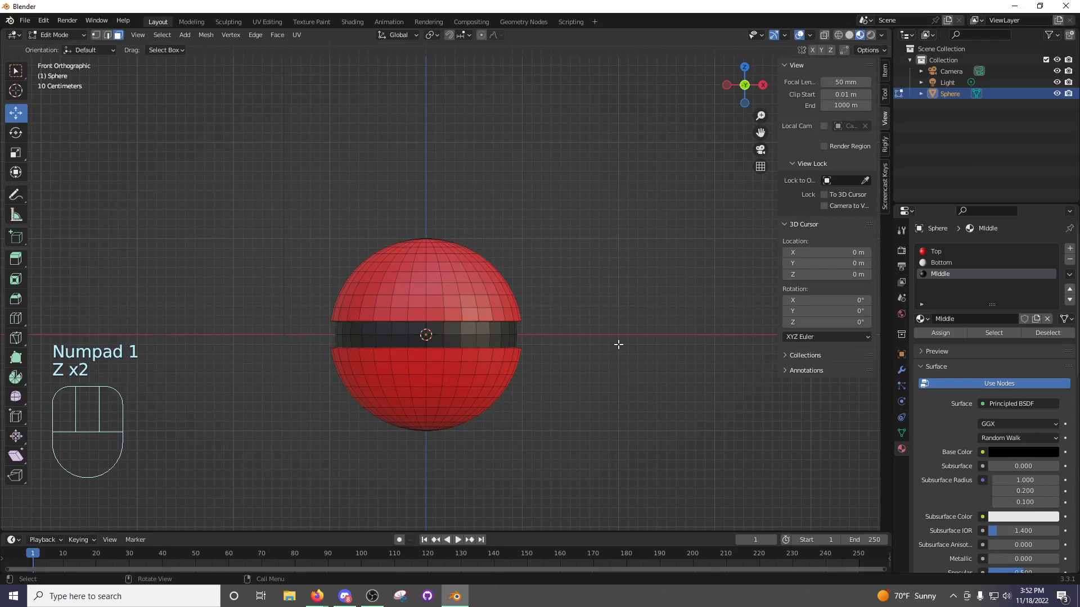
key(b)
drag(675, 322, 581, 404)
key(b)
key(c)
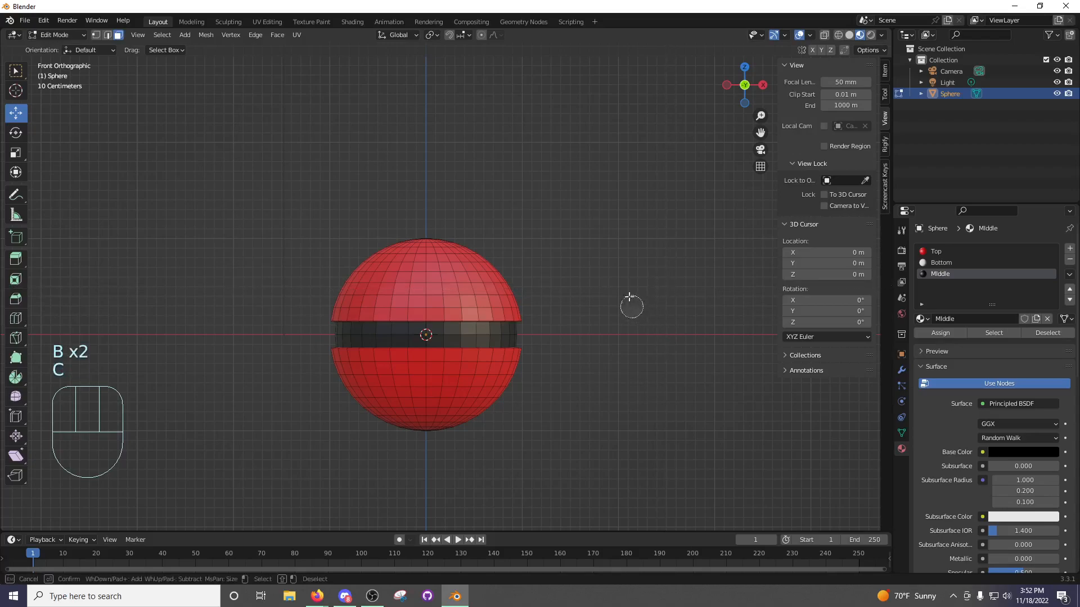
right_click(641, 294)
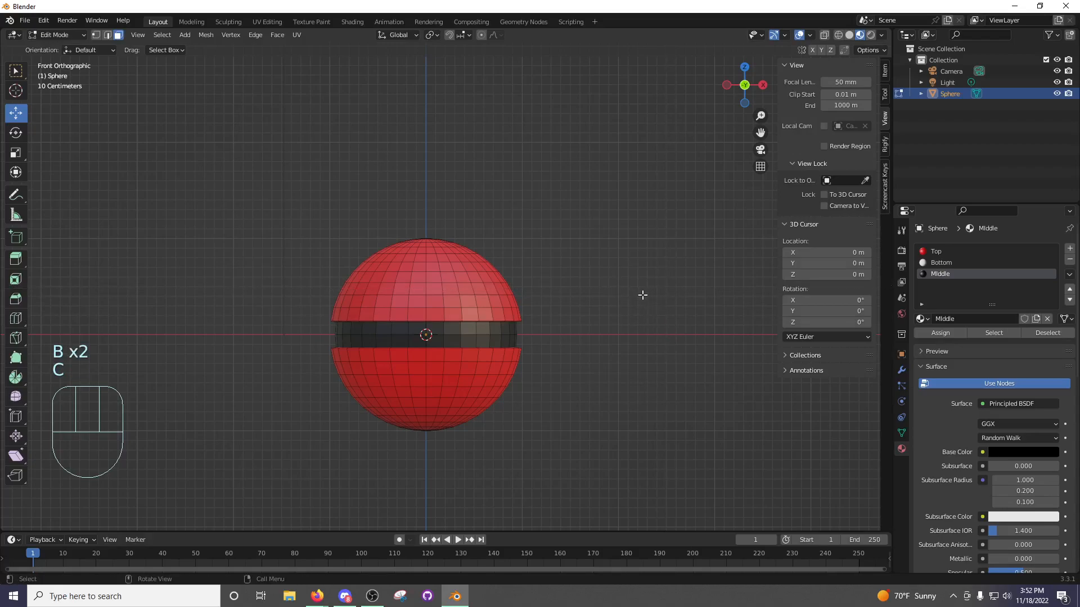
key(b)
right_click(642, 300)
Select all faces of the sphere's lower half through the mesh in wireframe and assign the Bottom material to them.
key(z)
click(558, 293)
key(b)
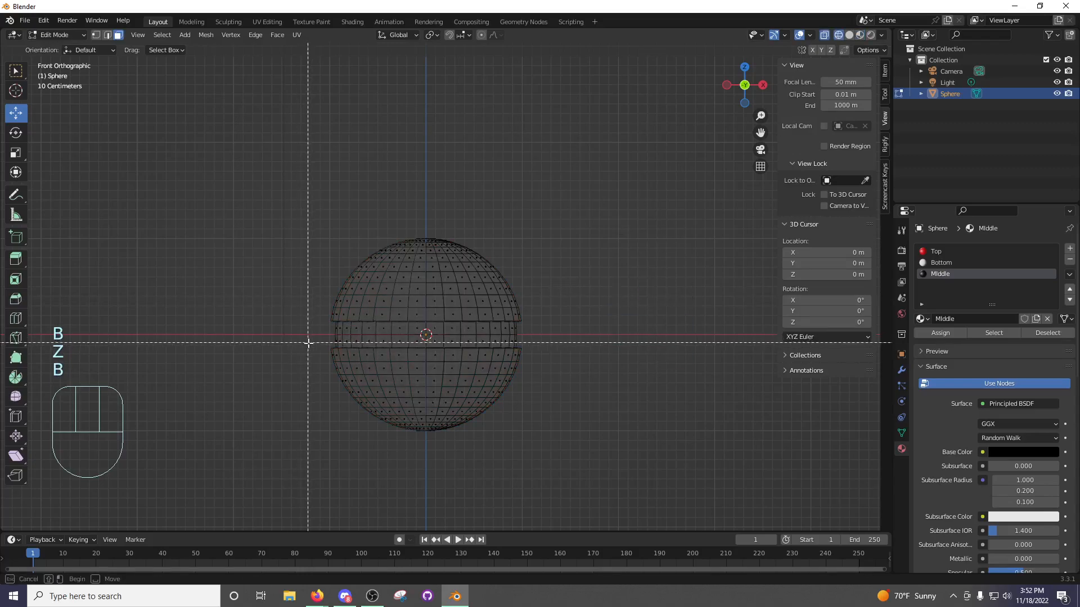
drag(308, 343, 546, 445)
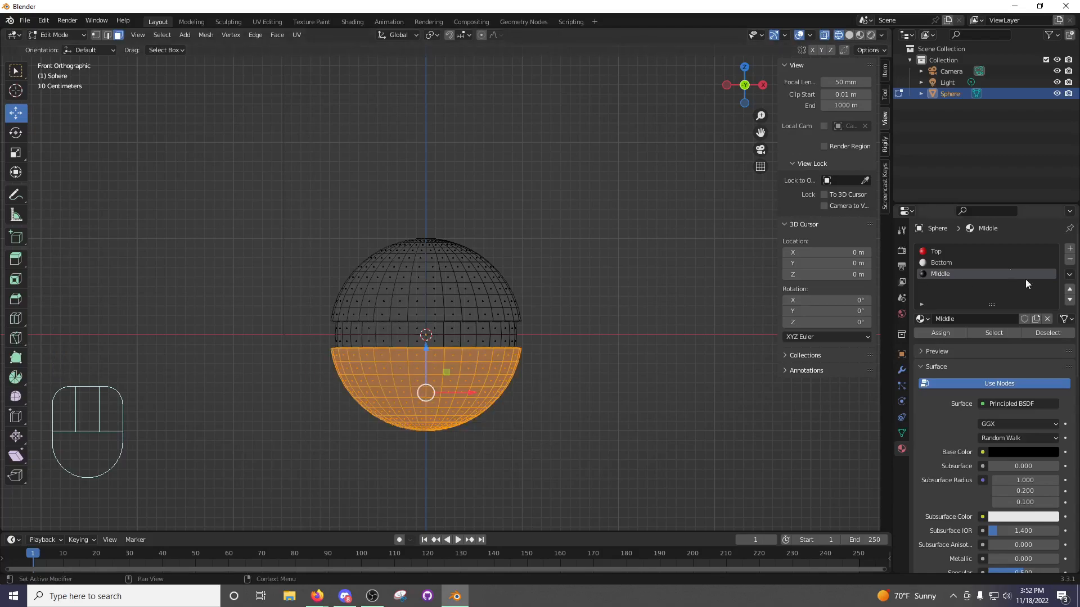
click(949, 262)
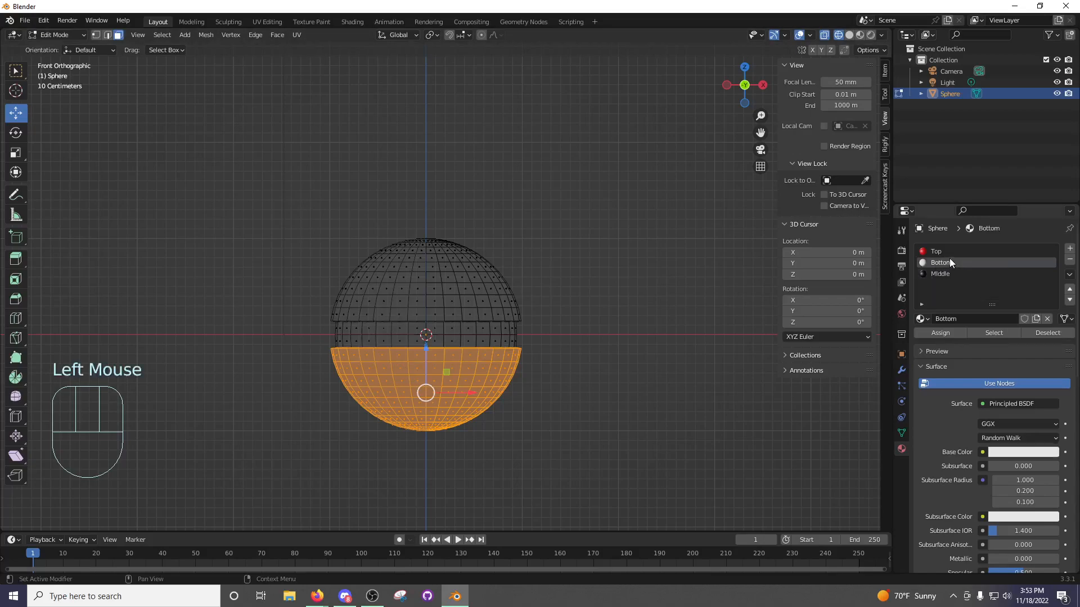
click(937, 333)
Return to Material Preview shading, leave Edit Mode, and inspect the coloured ball from several angles.
key(z)
middle_drag(562, 381, 570, 326)
key(Tab)
middle_drag(526, 366, 581, 324)
middle_drag(609, 320, 570, 330)
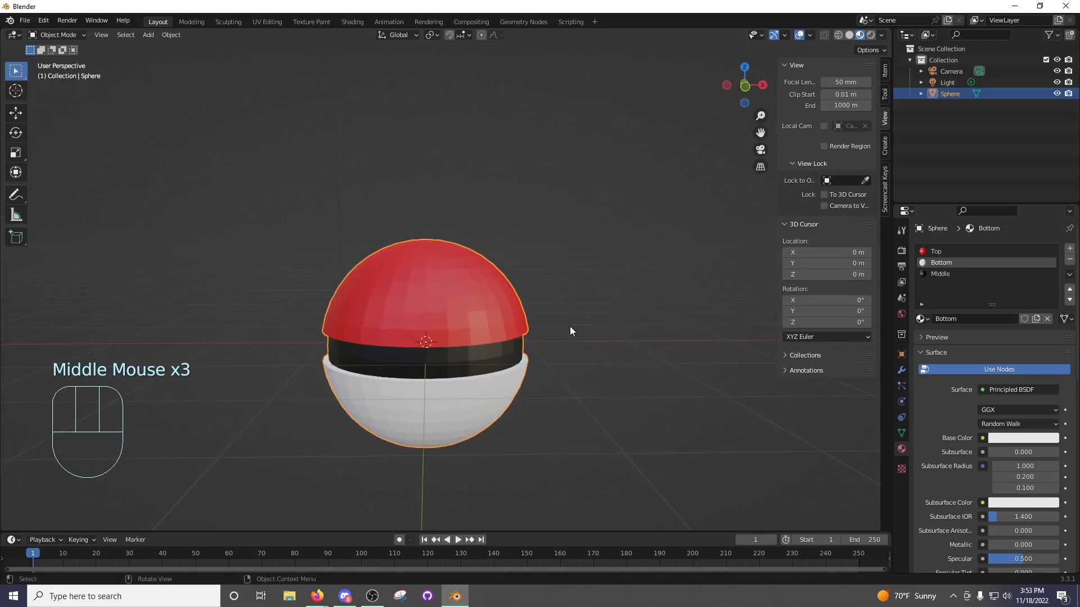
Start saving the Blender file and browse to the folder E:\3d Modeling\Projects.
key(ctrl+s)
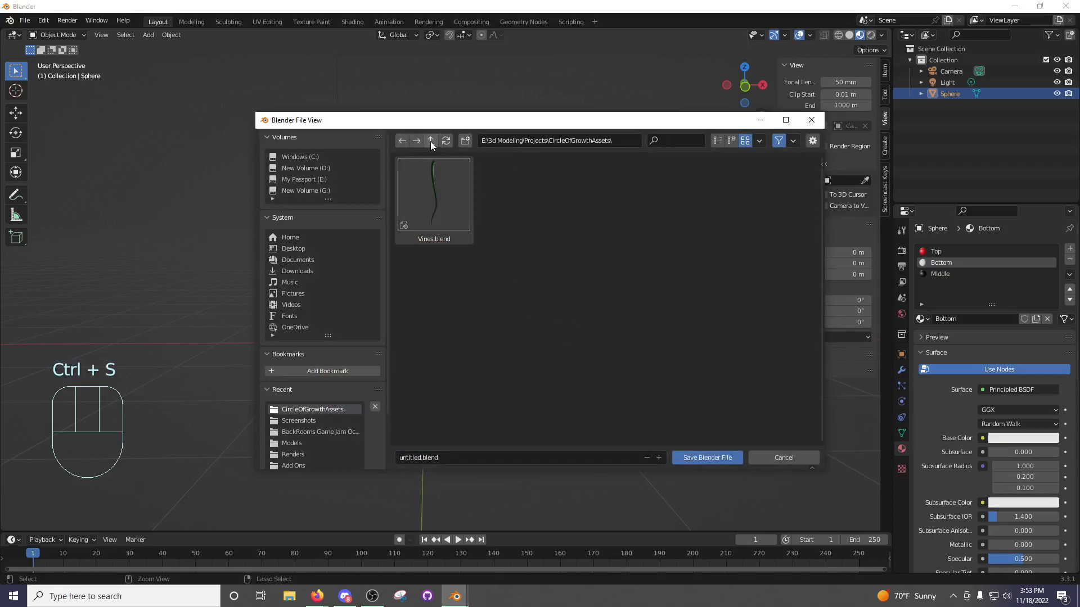
drag(430, 119, 438, 100)
click(318, 160)
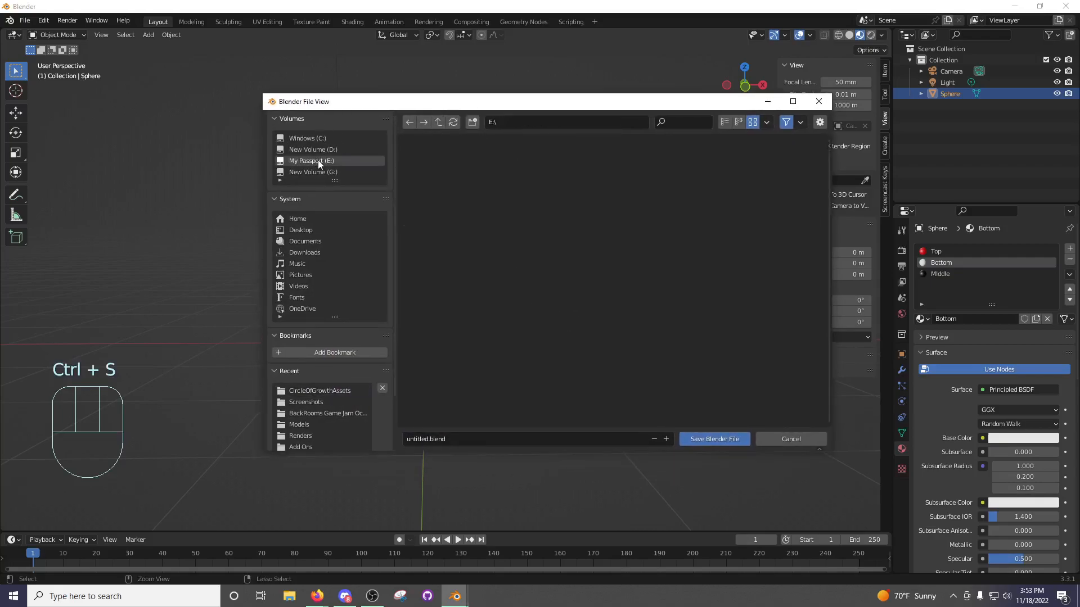
double_click(426, 179)
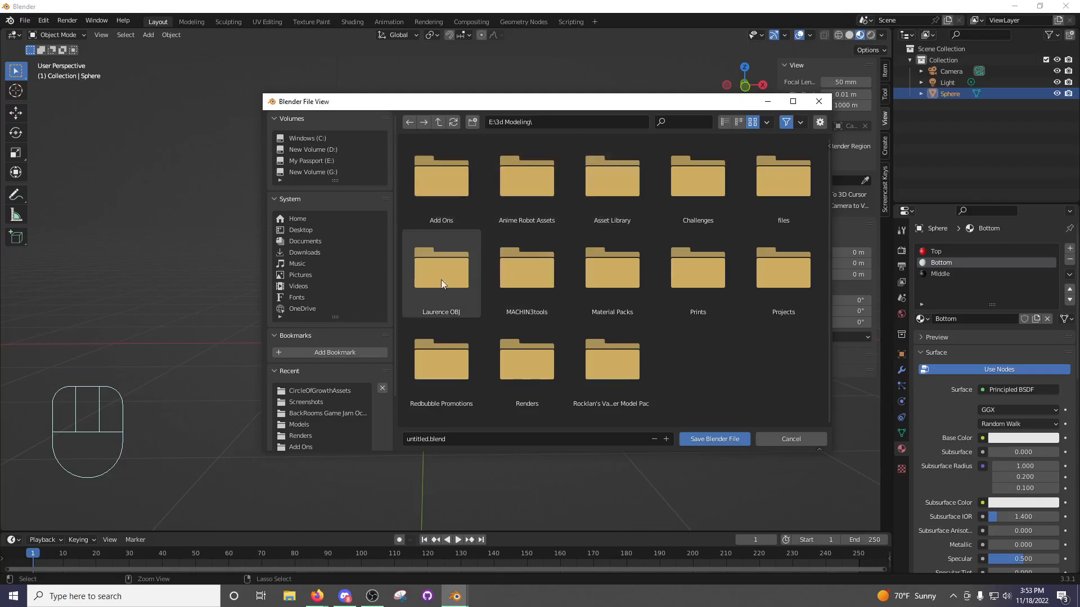
double_click(784, 275)
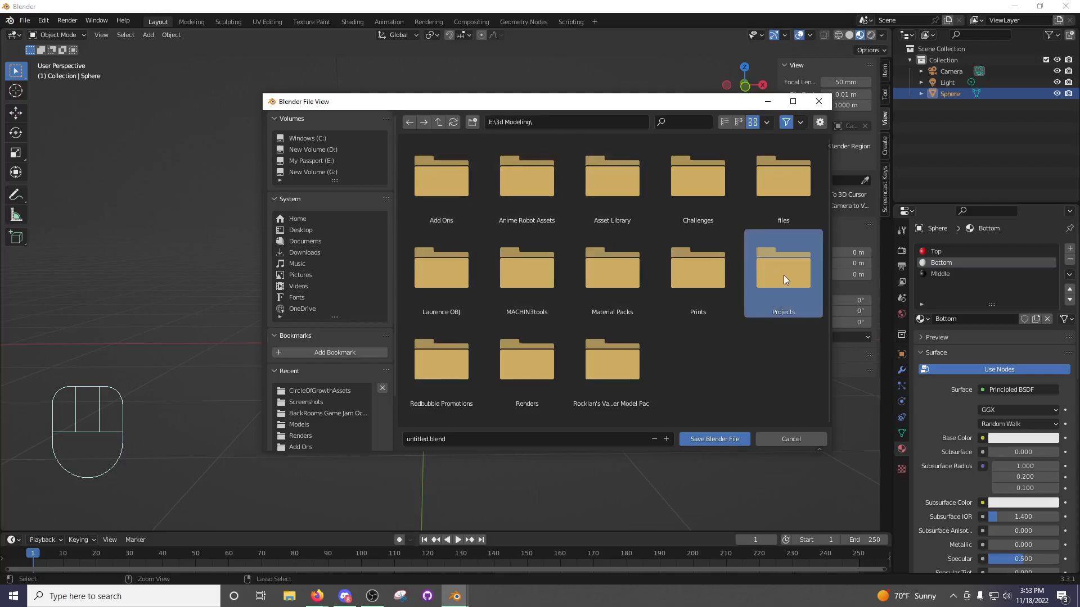
click(458, 440)
text(PokeBall)
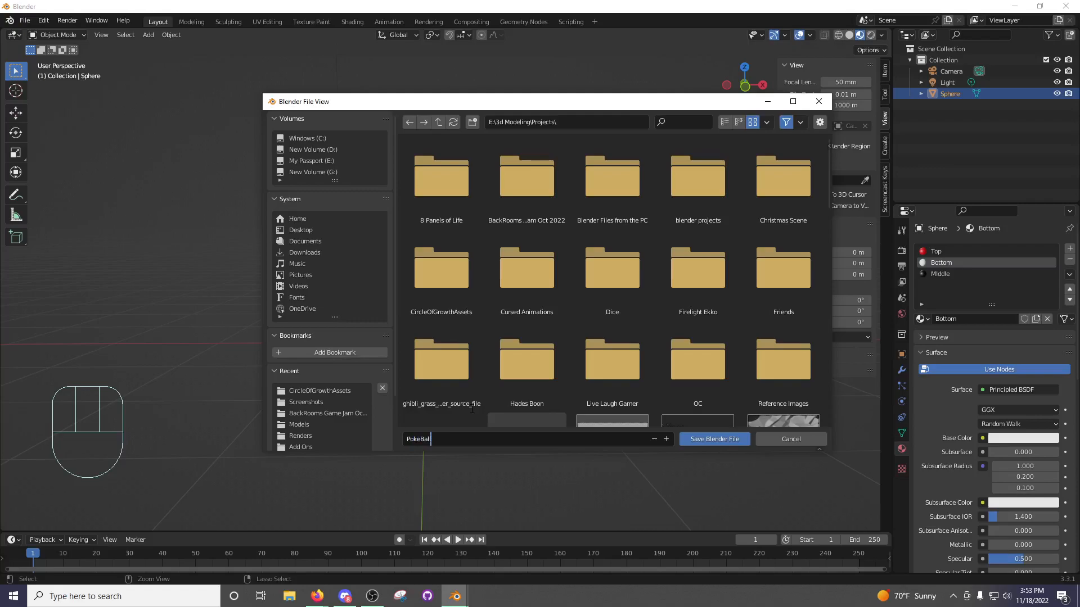
key(Return)
Name the file Workshop and save it in the Projects folder.
click(426, 440)
double_click(429, 439)
text(Workshop)
key(Return)
click(736, 441)
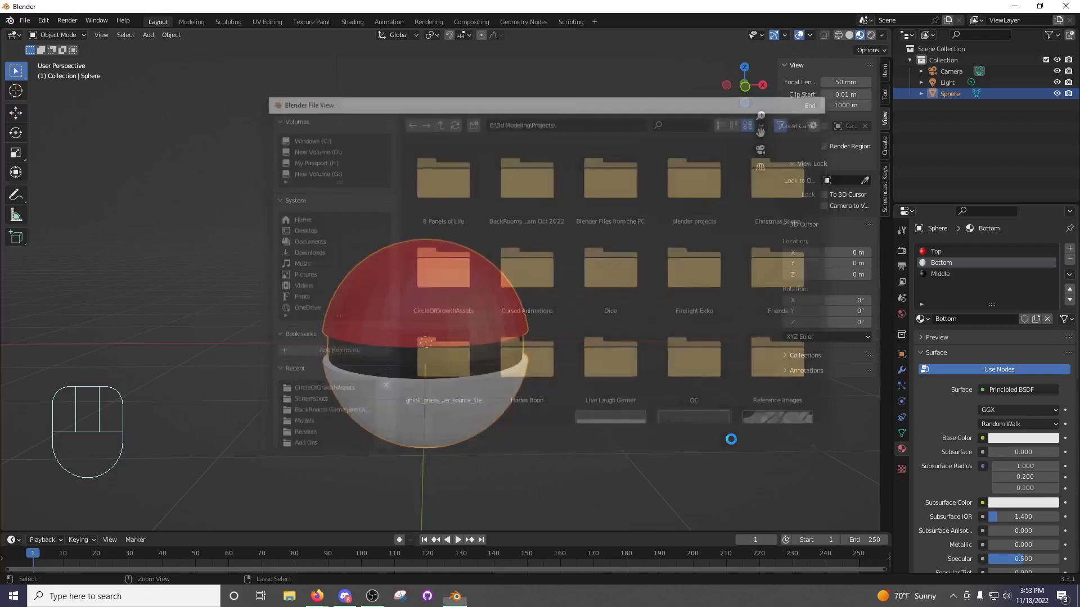
Save the Workshop file again under its existing name.
click(24, 20)
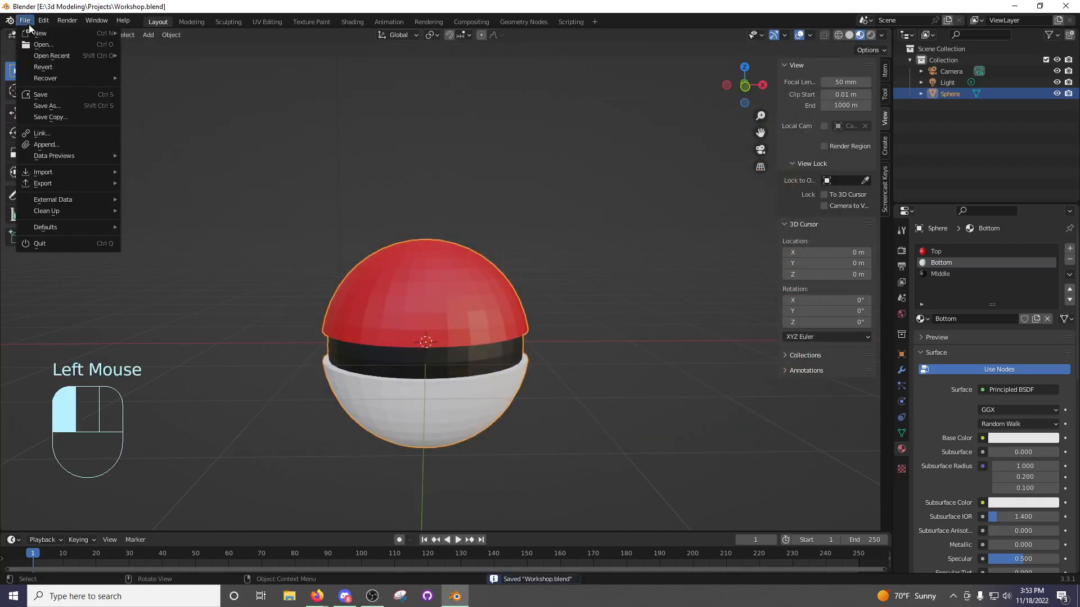
click(47, 94)
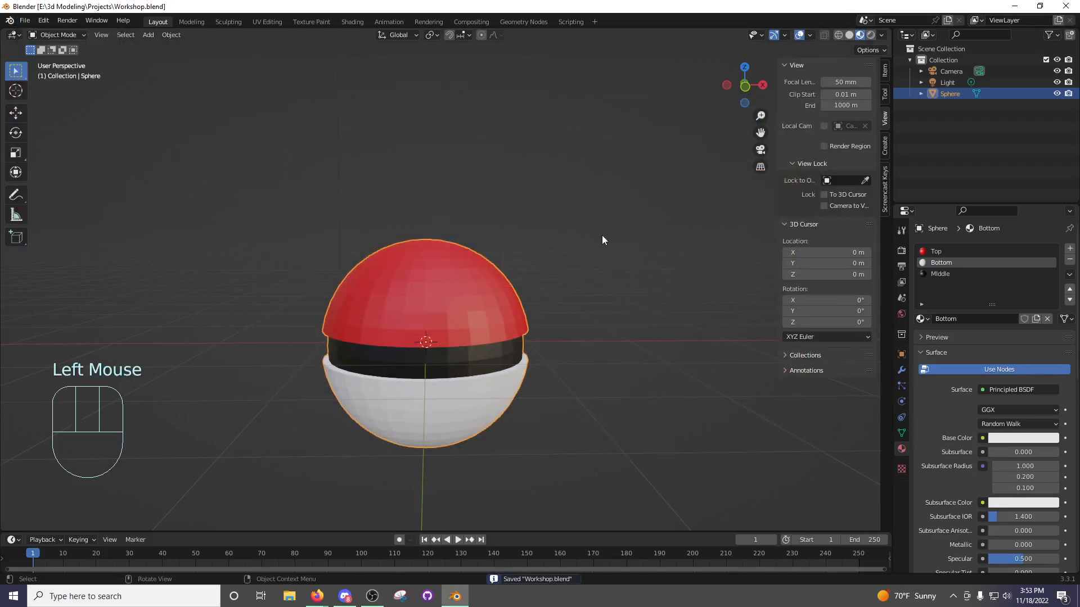
middle_drag(601, 235, 585, 219)
key(ctrl+s)
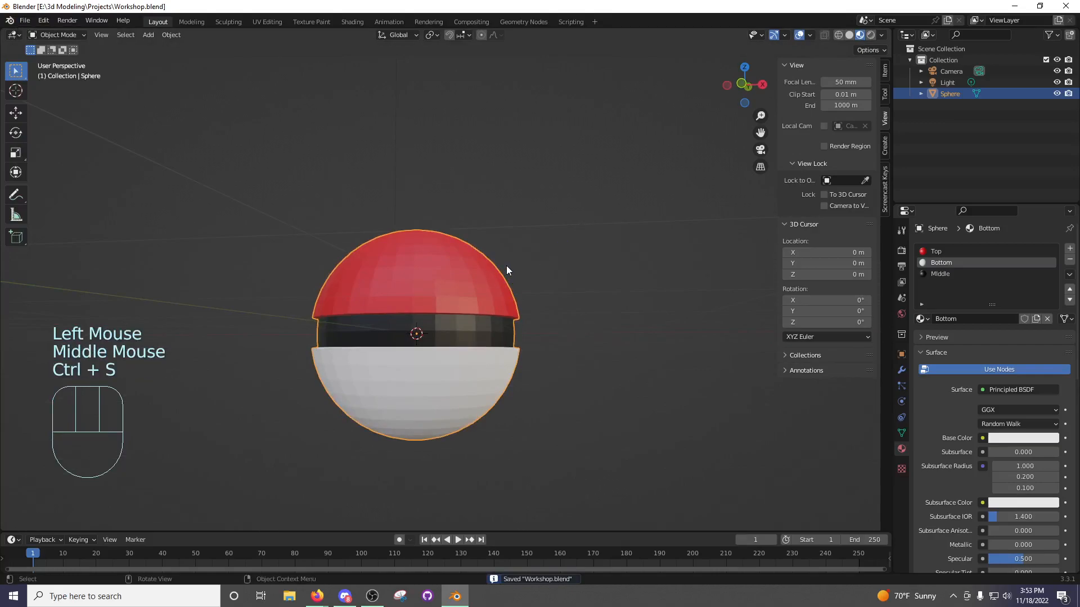
middle_drag(517, 302, 538, 309)
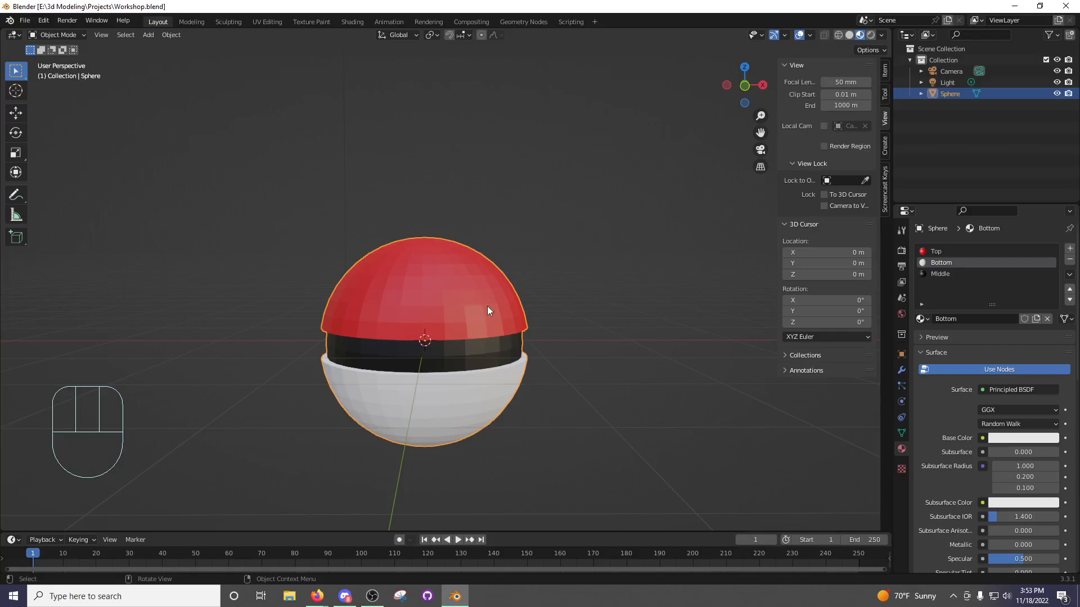
mouse_move(513, 304)
middle_down()
mouse_move(573, 270)
mouse_move(656, 277)
mouse_move(454, 303)
mouse_move(485, 284)
mouse_move(509, 295)
middle_up()
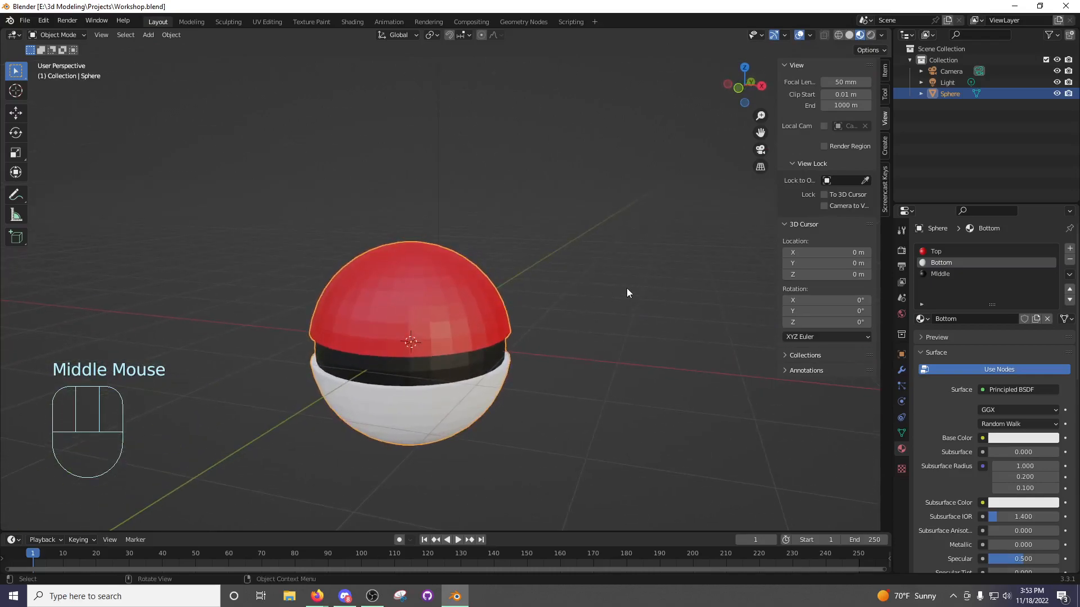
click(625, 286)
mouse_move(317, 596)
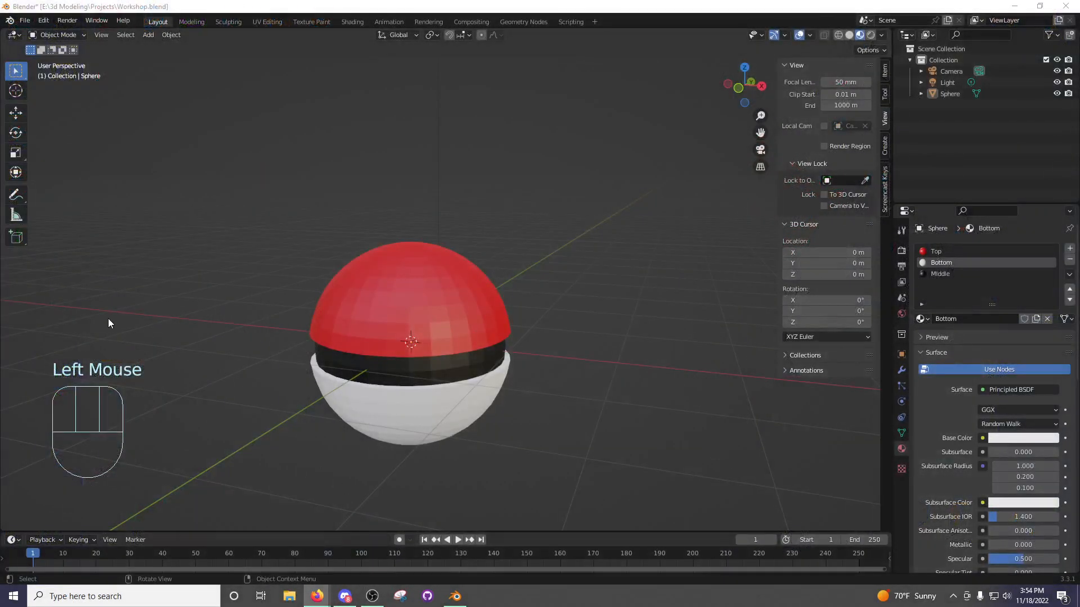
middle_drag(352, 340, 384, 315)
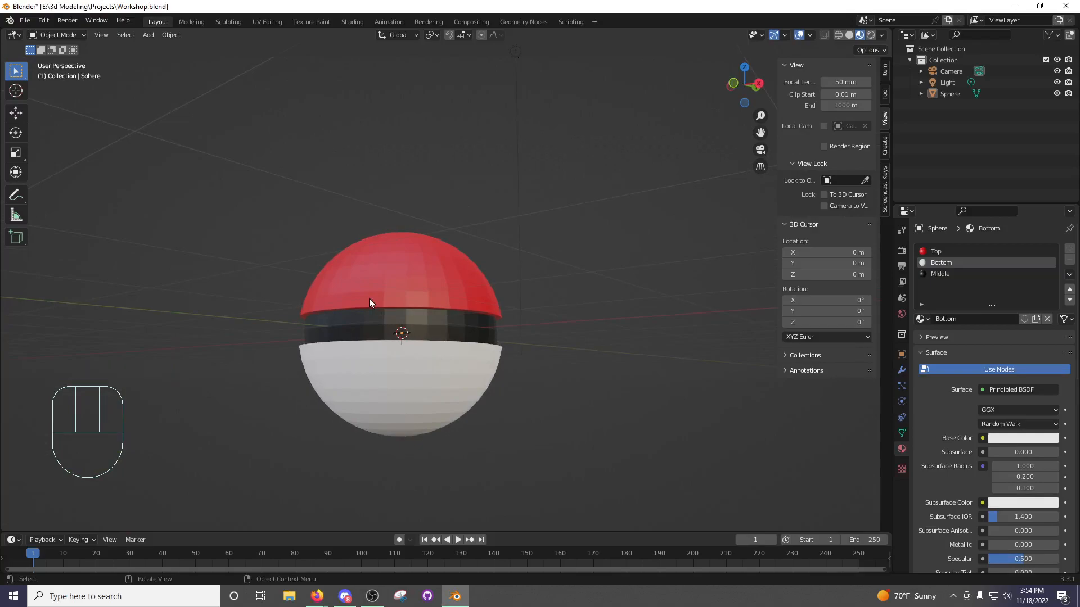
middle_drag(422, 344, 404, 333)
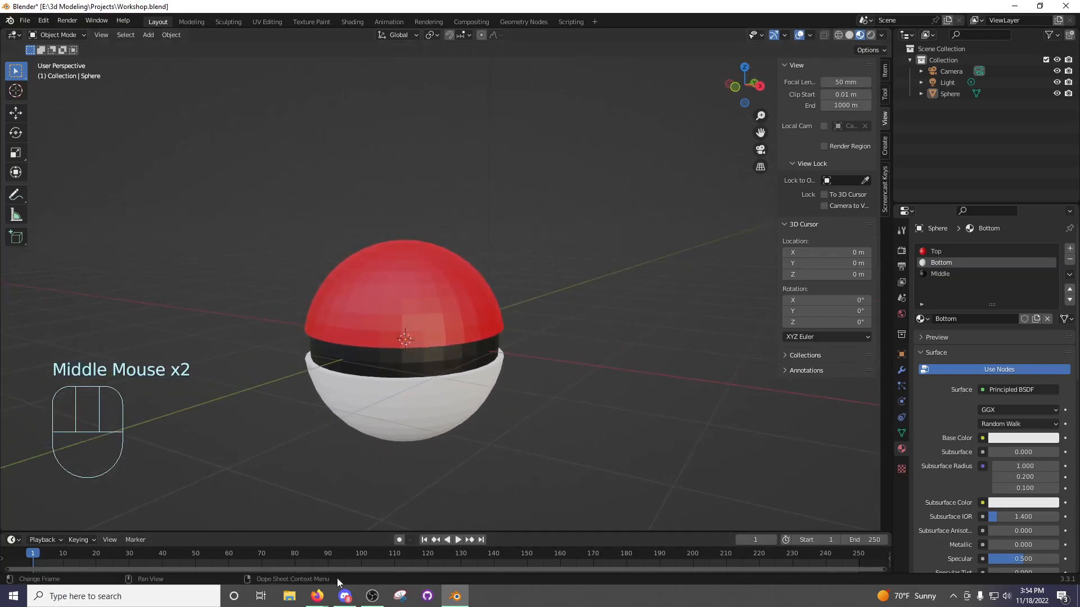
click(344, 596)
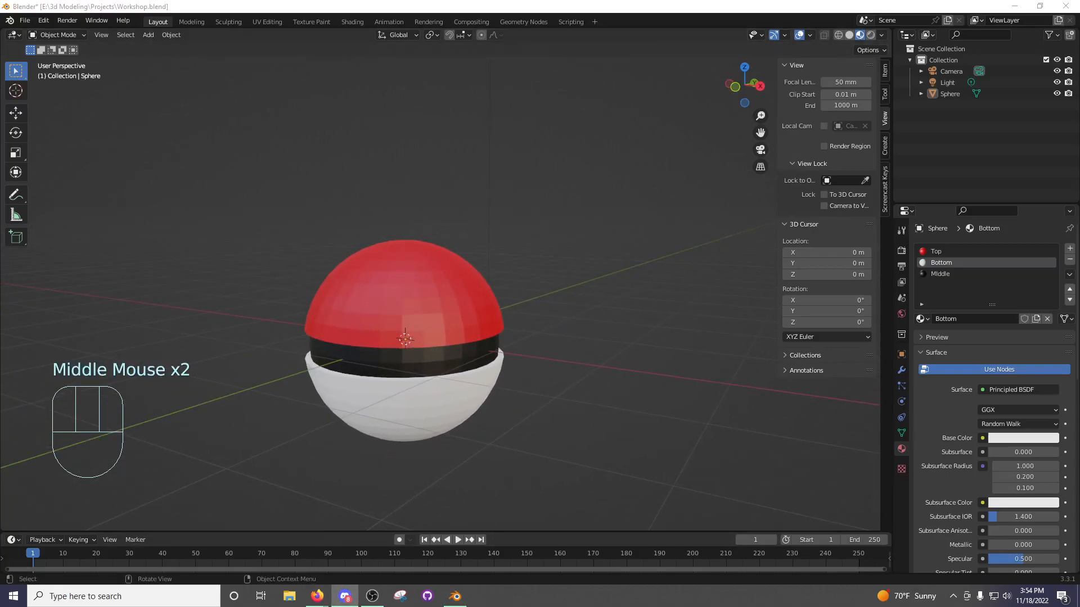
middle_drag(477, 334, 473, 313)
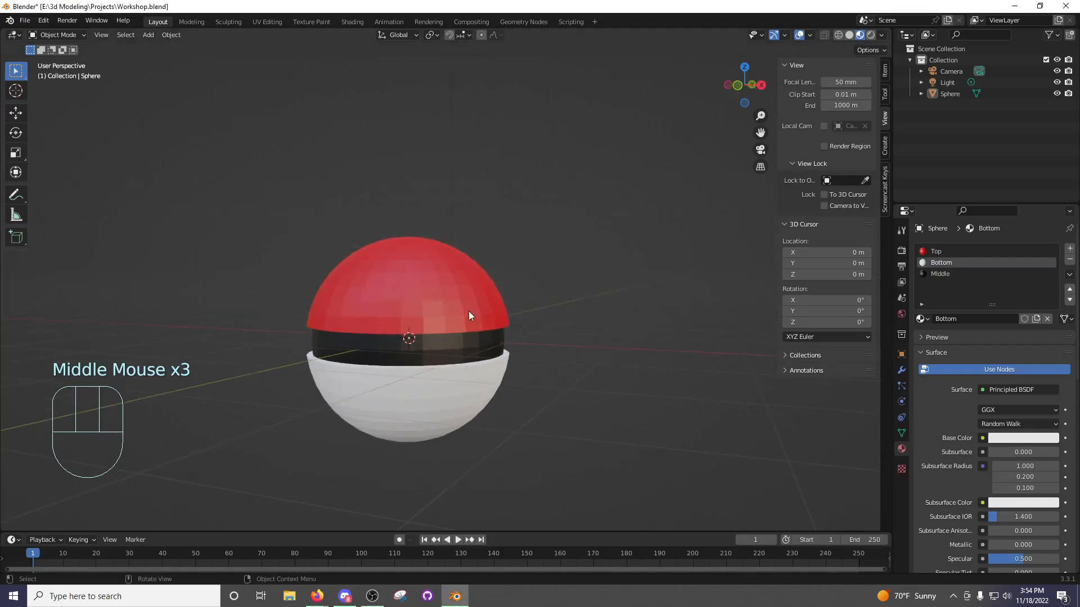
Enter Edit Mode on the sphere and box-select all its lower-half faces in wireframe from Front Orthographic view.
click(465, 309)
key(Tab)
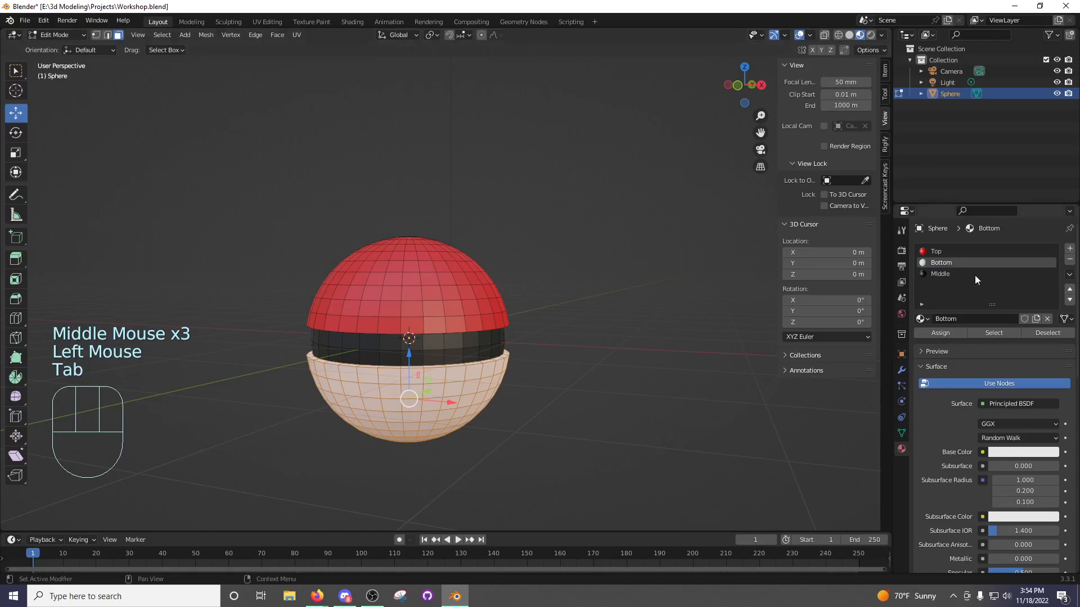
click(601, 348)
click(471, 386)
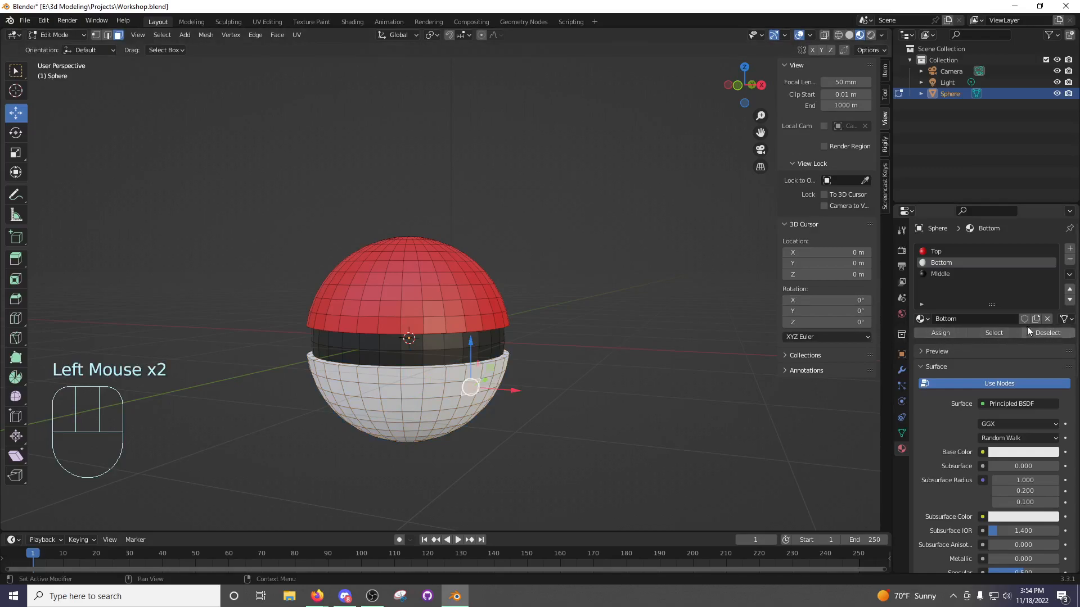
middle_drag(664, 323, 612, 304)
click(622, 316)
key(z)
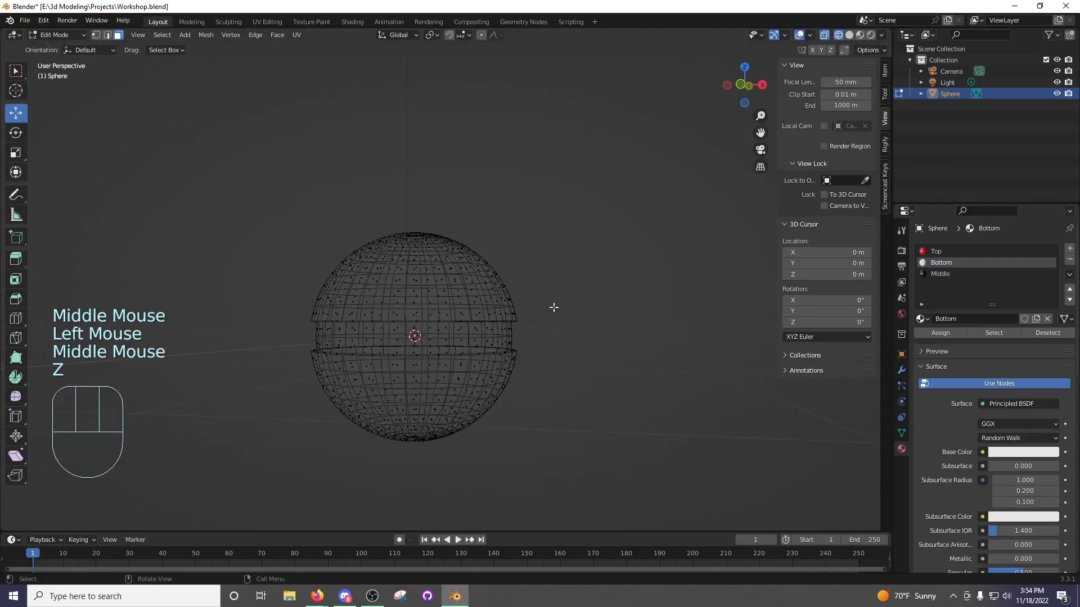
key(KP_1)
key(b)
drag(333, 344, 590, 448)
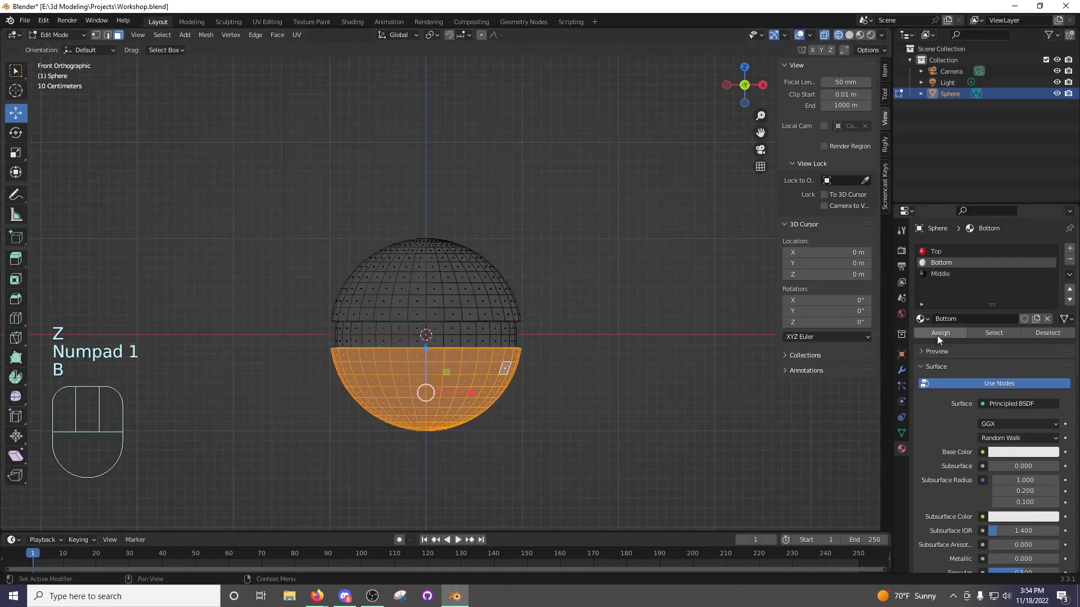
Return to Material Preview shading and assign the Top material to the selected lower-half faces.
click(943, 252)
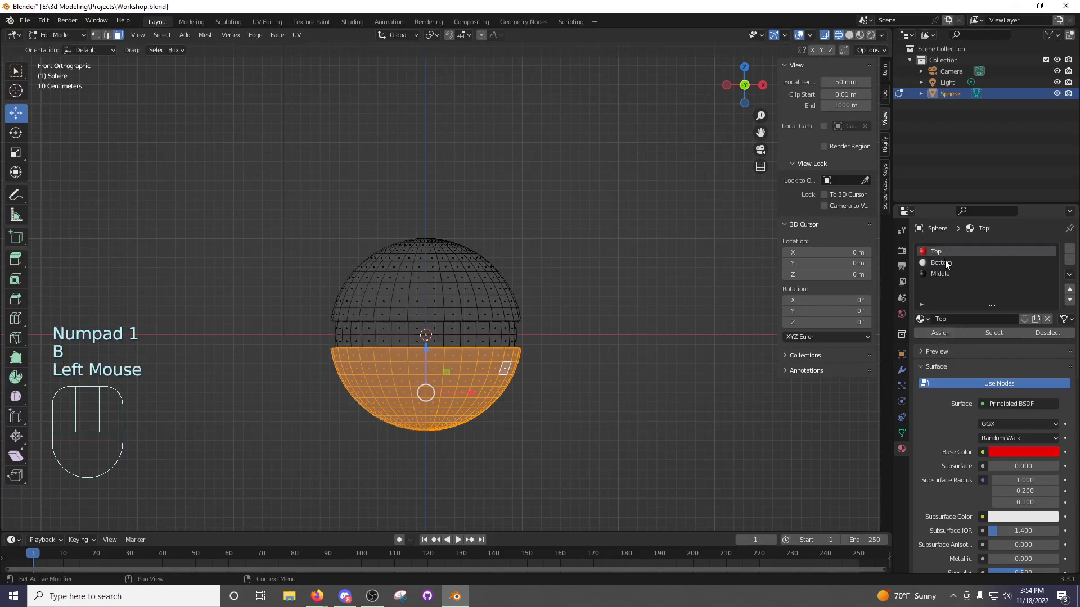
click(947, 262)
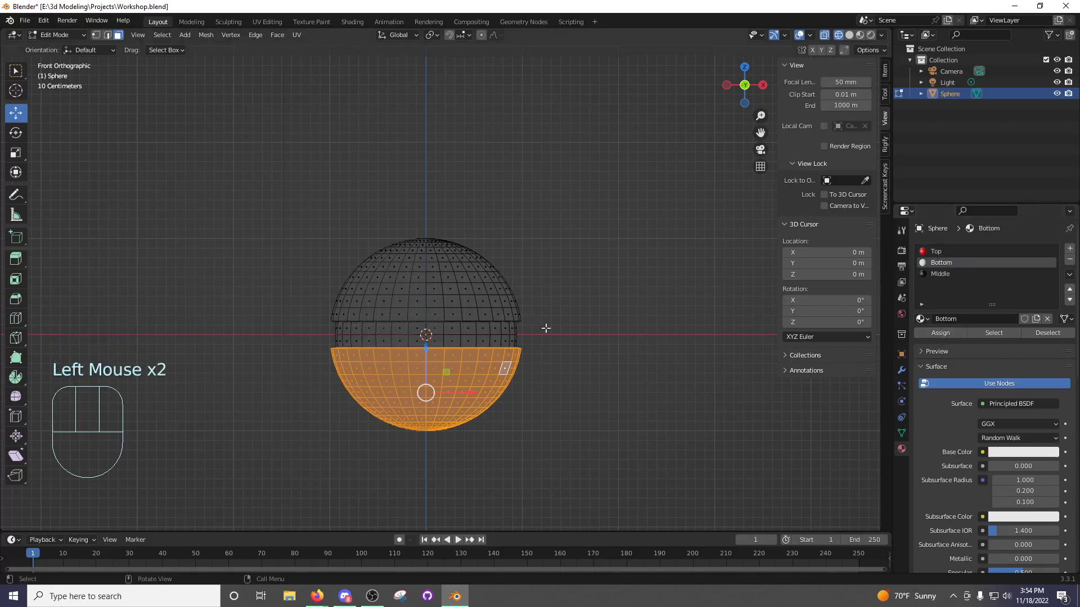
key(z)
click(949, 250)
click(940, 333)
Assign the Bottom material to the selected lower-half faces, clear the selection, and stay in Edit Mode.
click(942, 263)
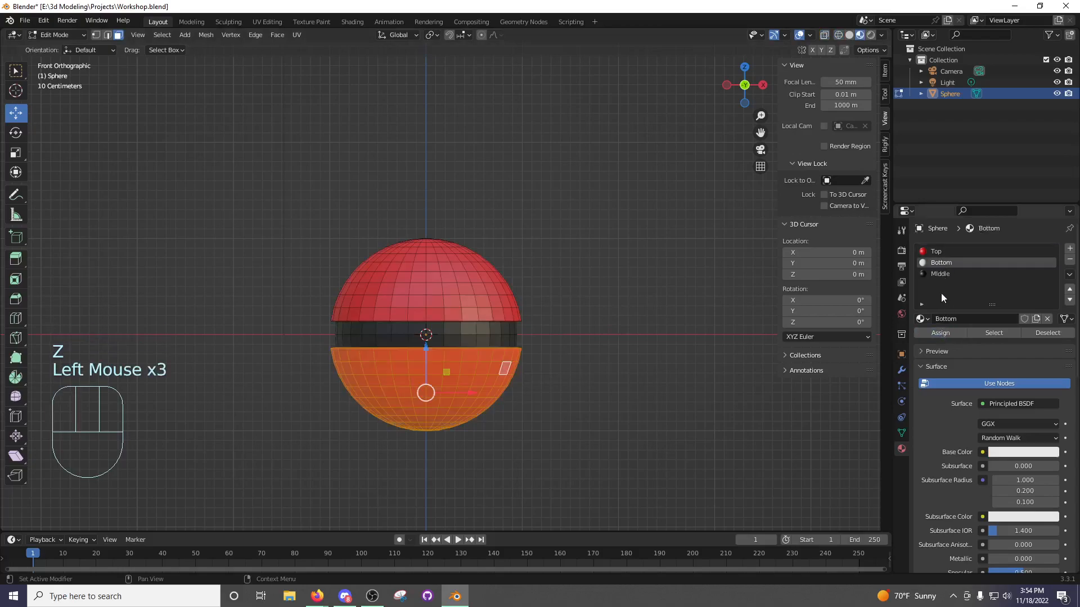
click(939, 335)
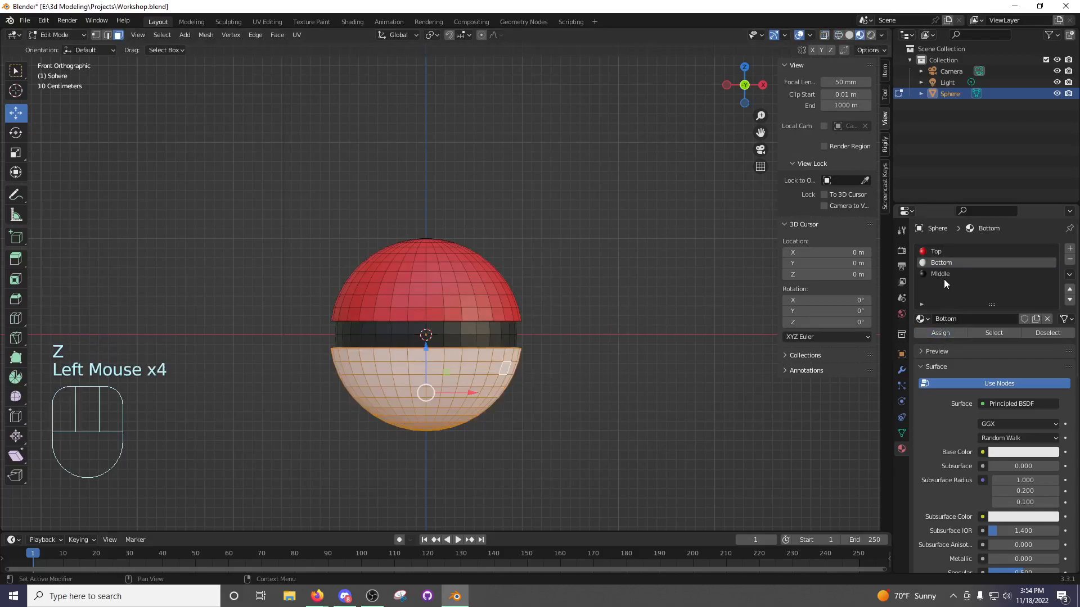
click(576, 319)
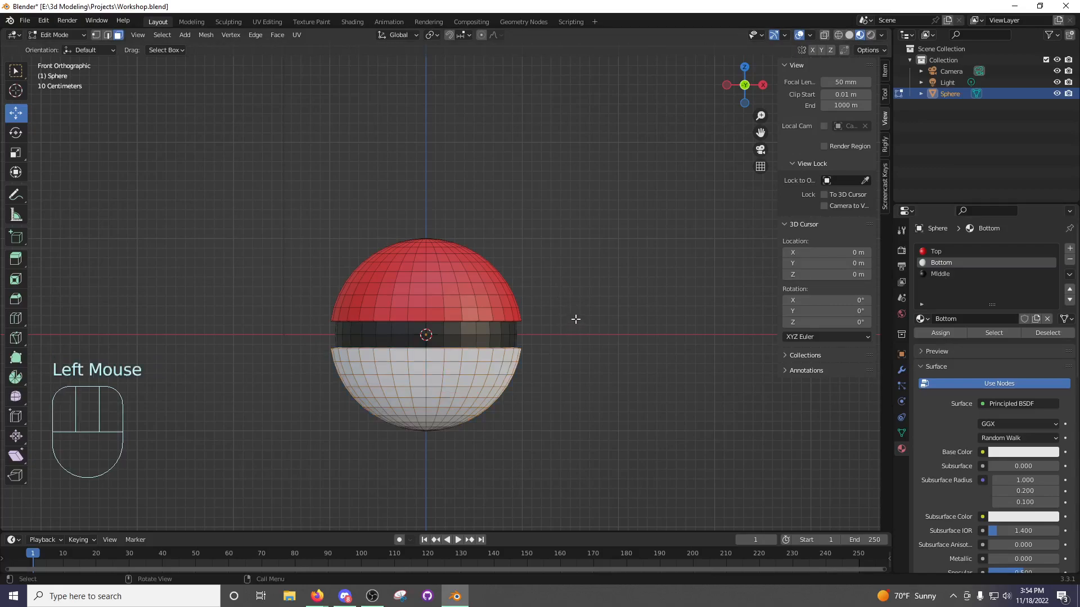
middle_drag(575, 319, 550, 324)
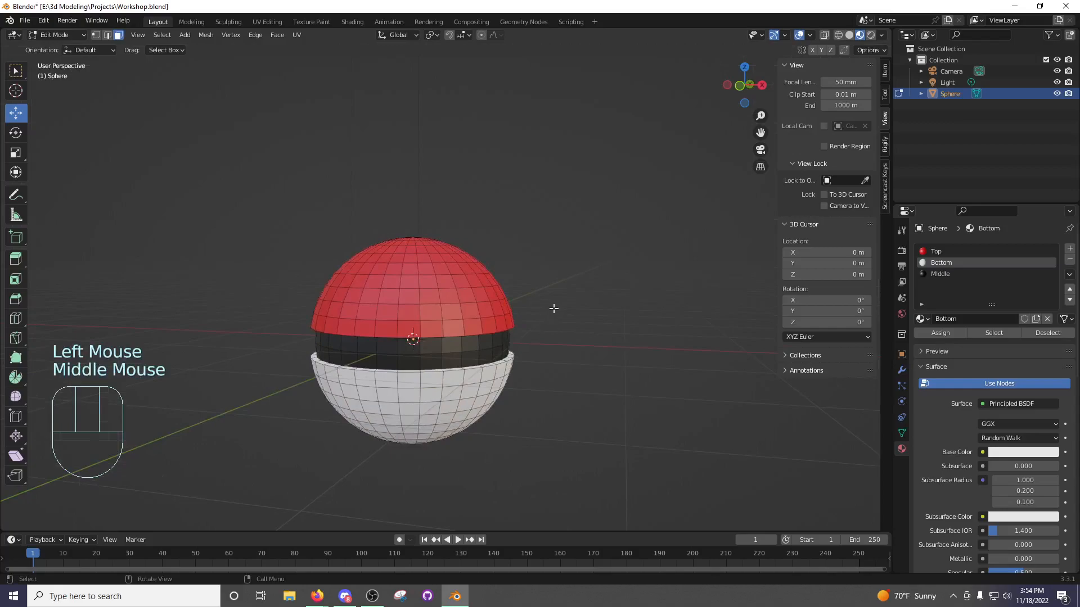
key(Tab)
key(Tab)
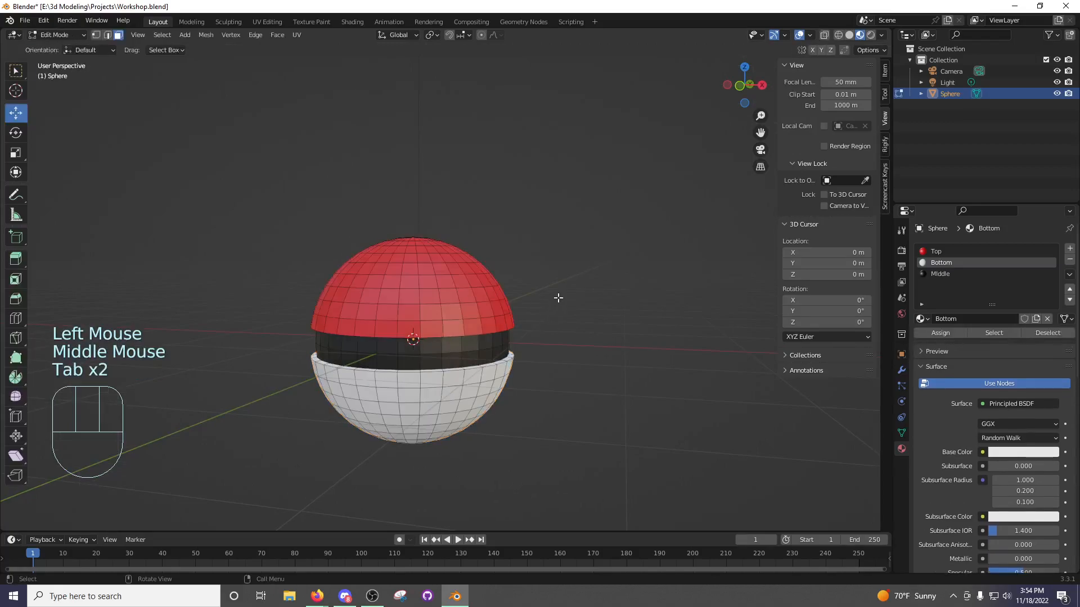
Add a cylinder to the sphere's mesh at the world origin and set its vertex count to 64.
middle_drag(562, 324, 587, 310)
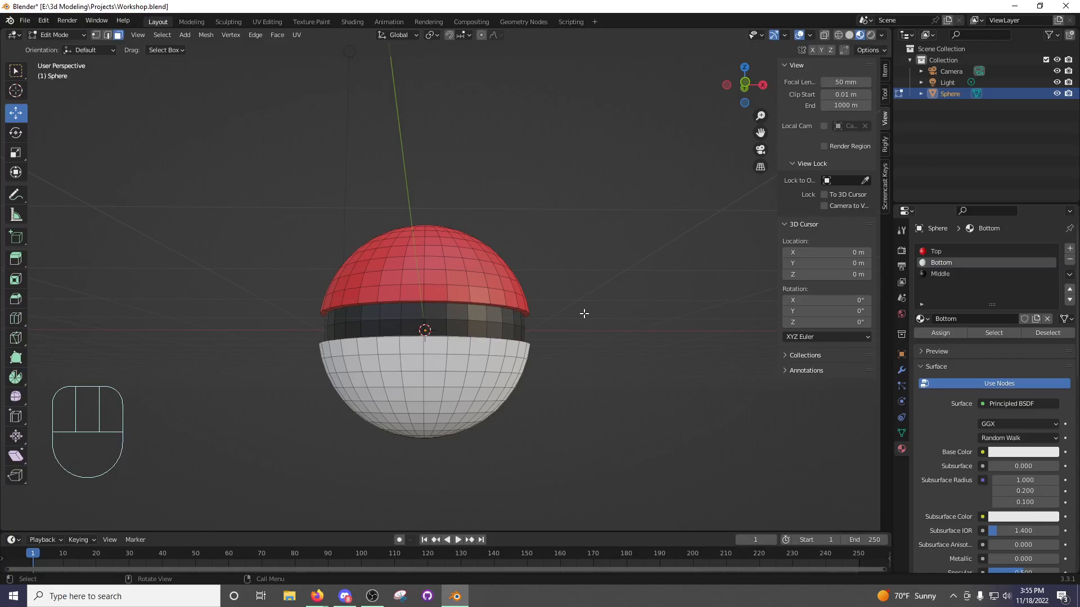
middle_drag(561, 300, 545, 303)
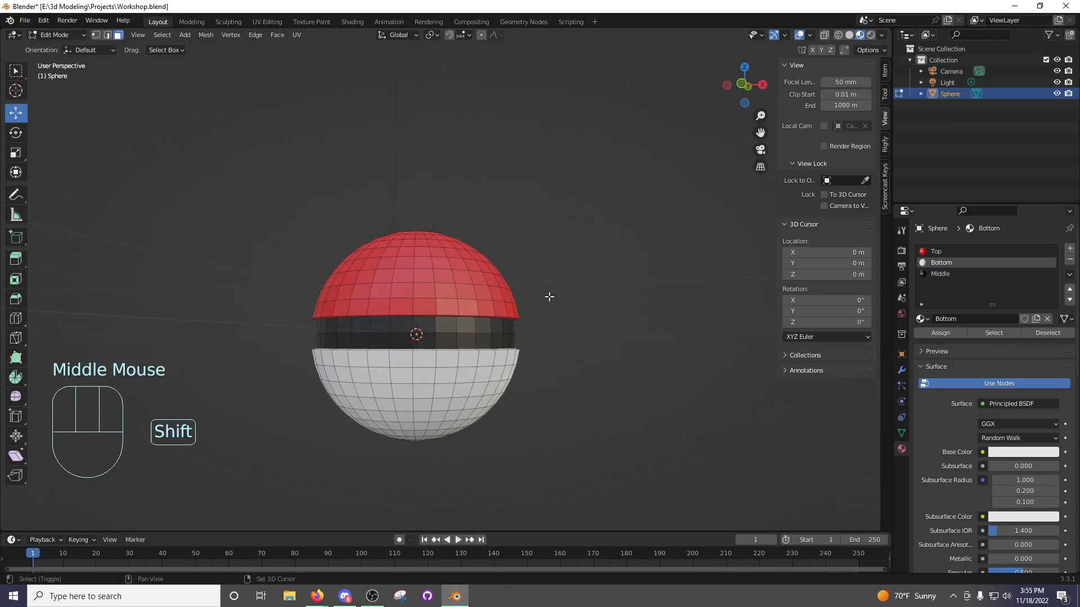
key(shift+a)
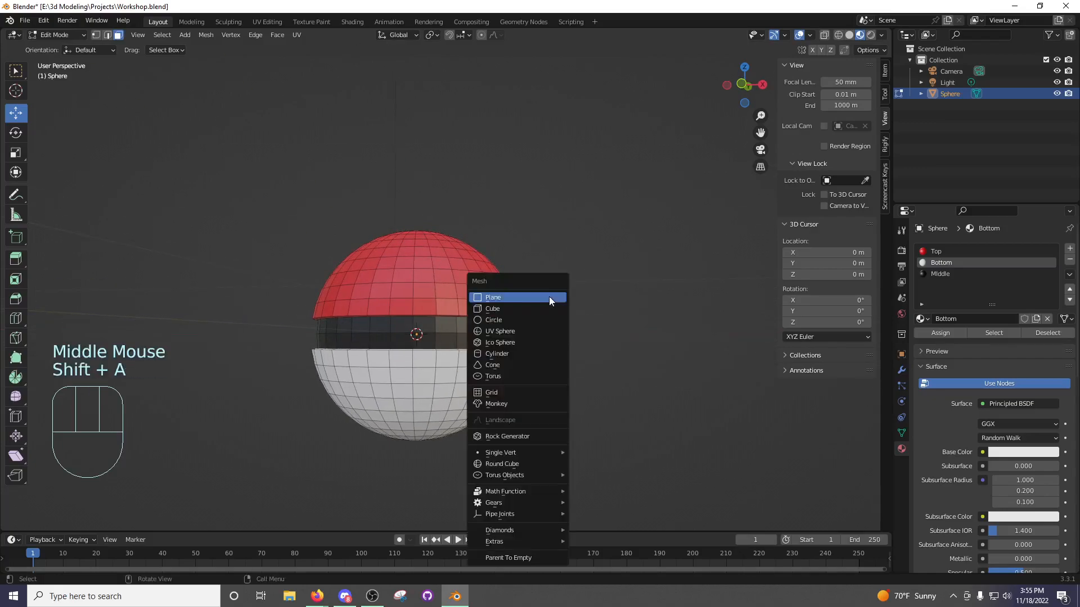
click(509, 353)
middle_drag(535, 329, 564, 354)
click(156, 387)
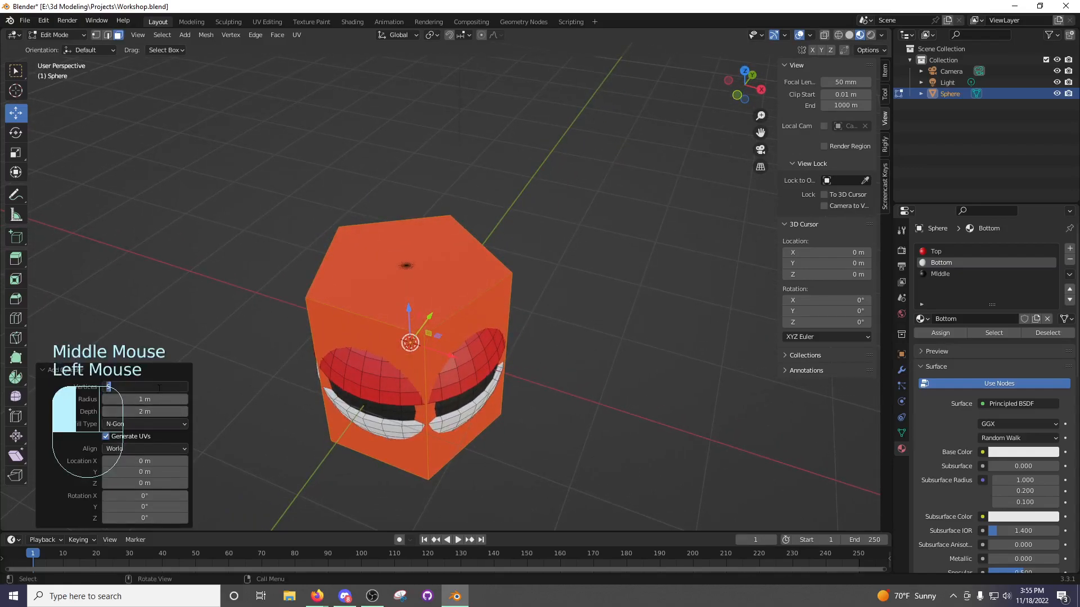
key(Return)
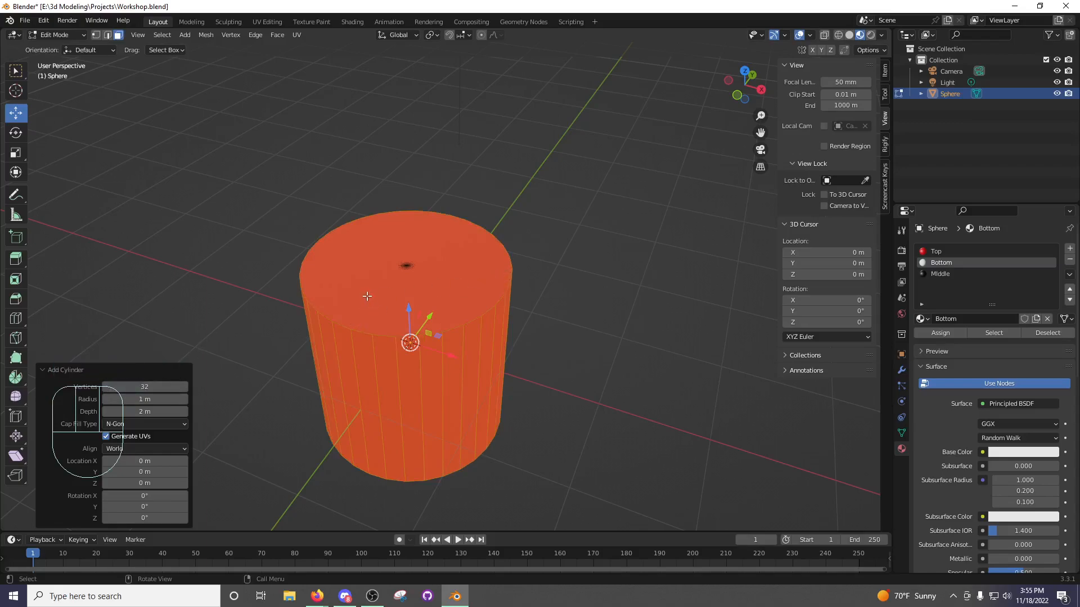
click(153, 386)
text(64)
key(Return)
Rotate the cylinder 90° about the global X axis.
middle_drag(569, 314, 530, 289)
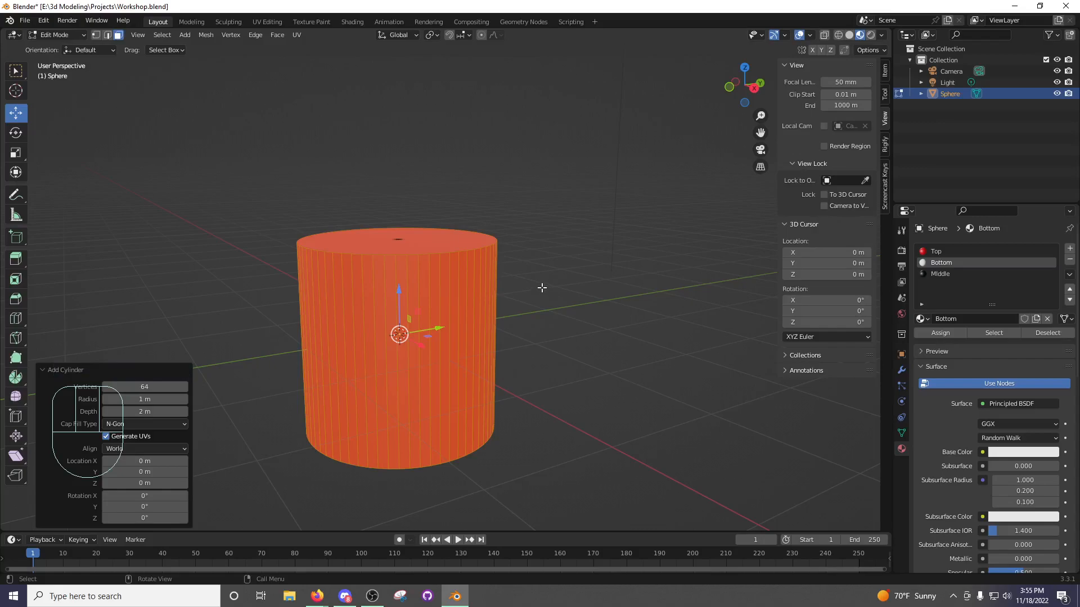
key(s)
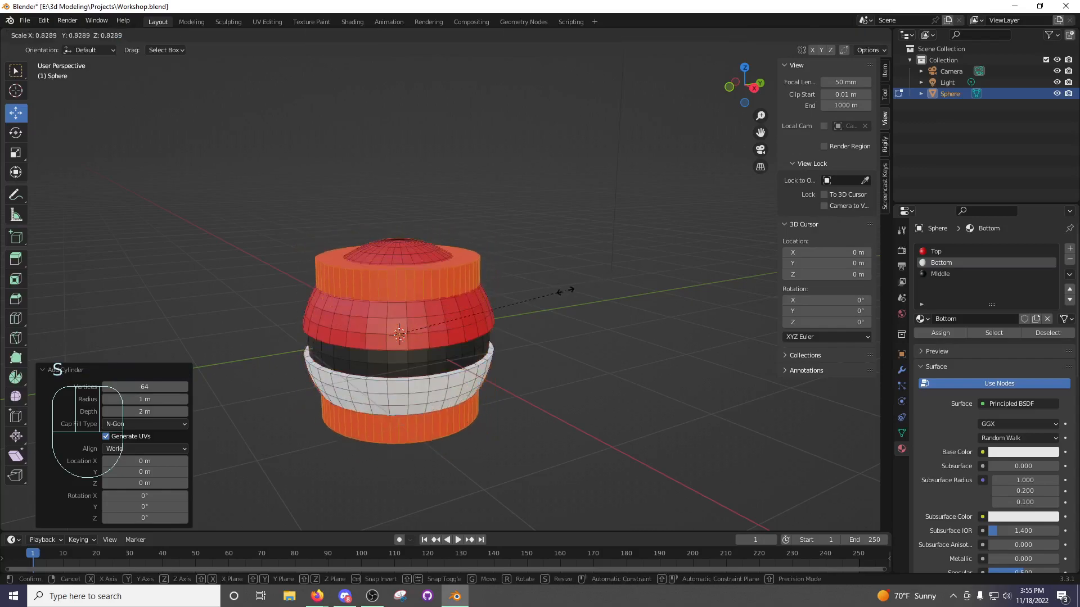
right_click(503, 303)
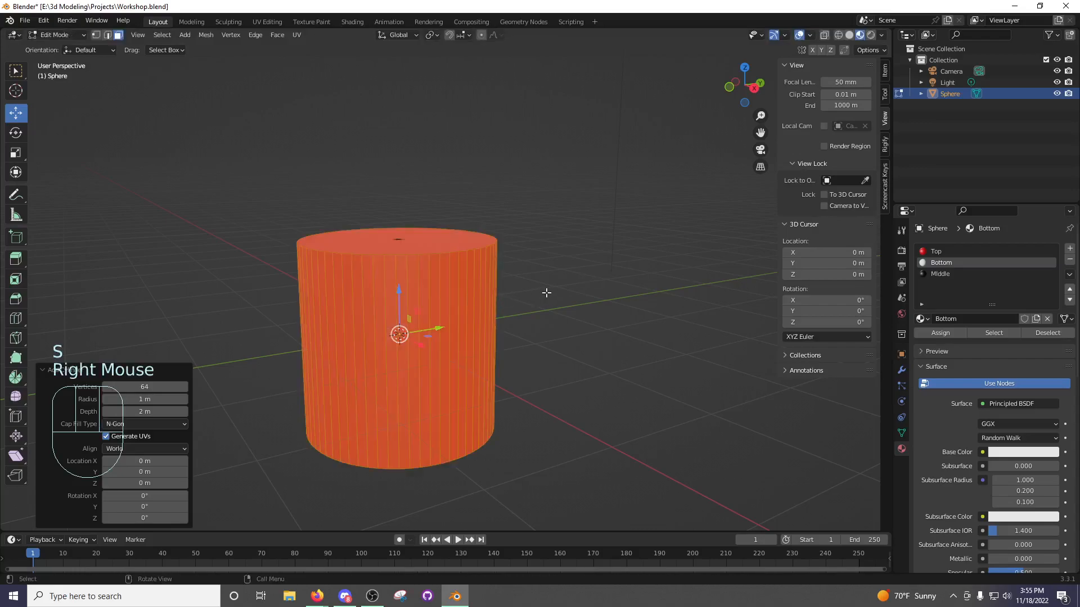
key(r)
key(x)
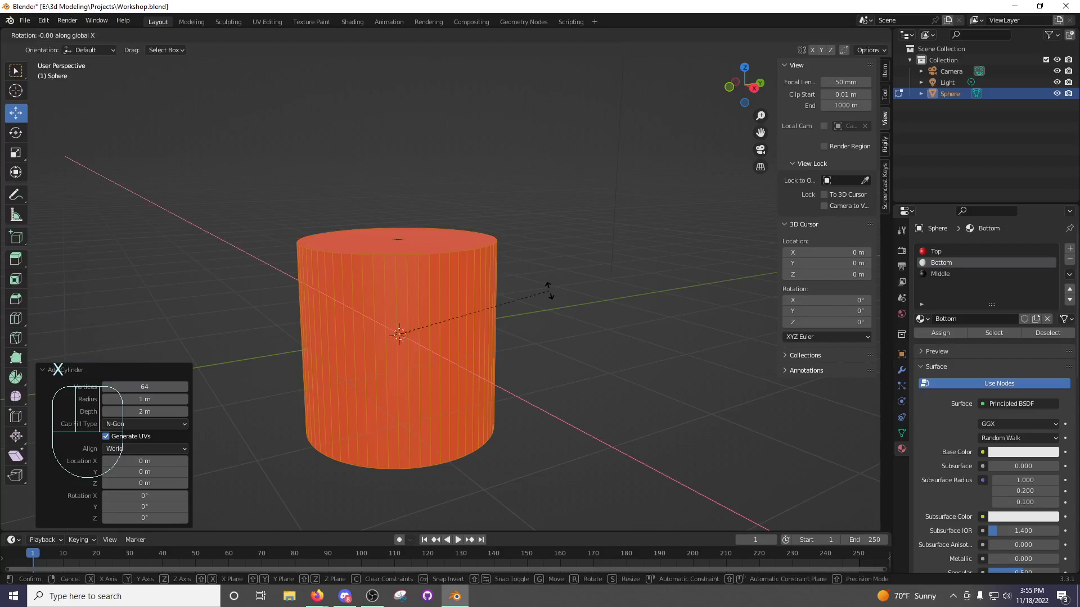
key(KP_9)
key(KP_0)
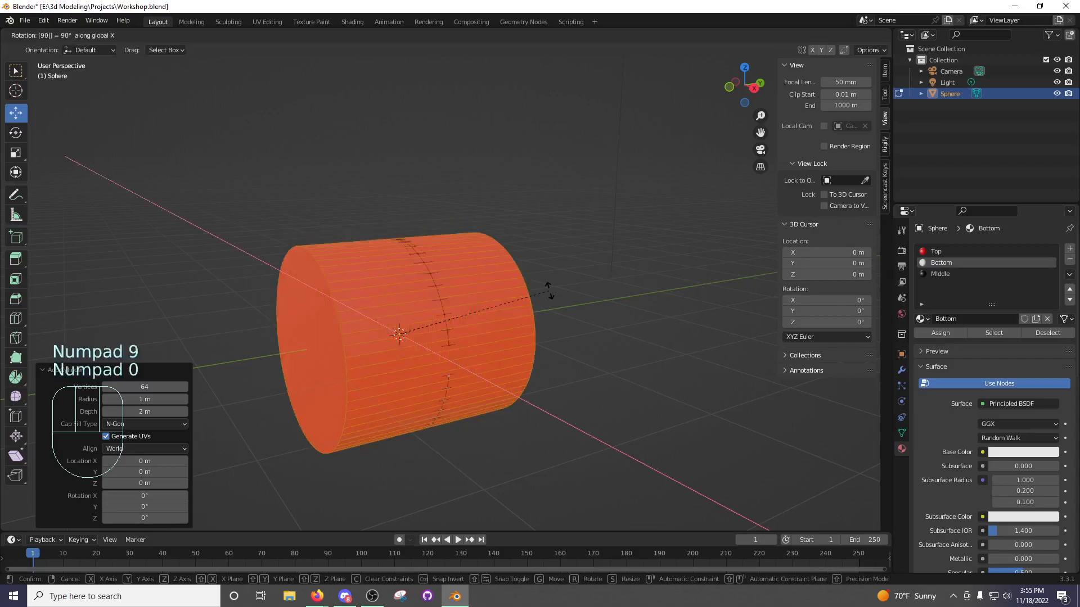
key(KP_Enter)
Scale the cylinder uniformly to about 0.256 in wireframe from the Right Orthographic view.
middle_drag(549, 291, 511, 296)
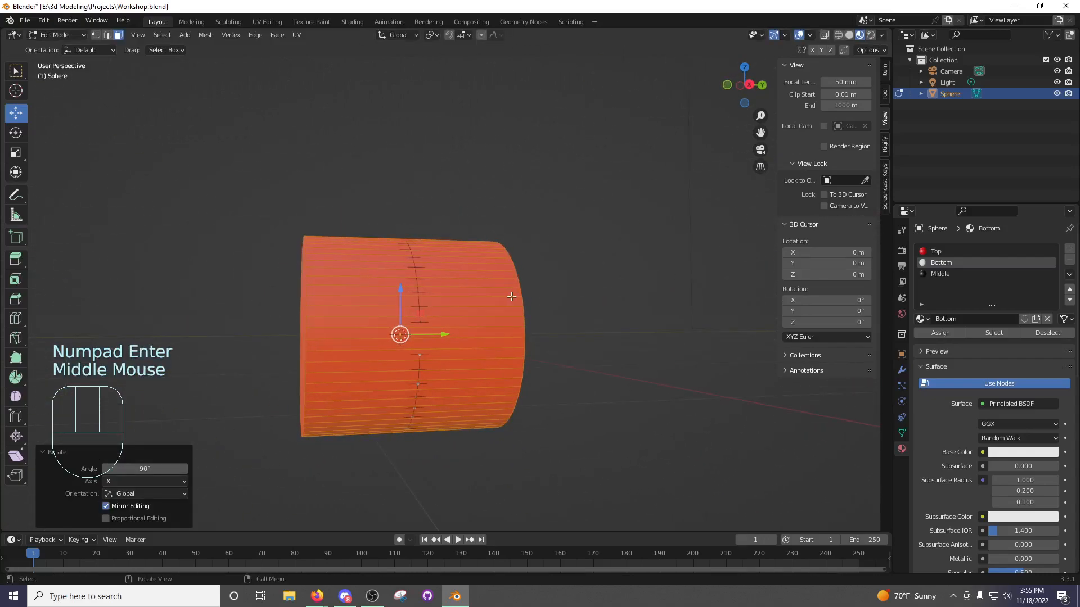
key(KP_3)
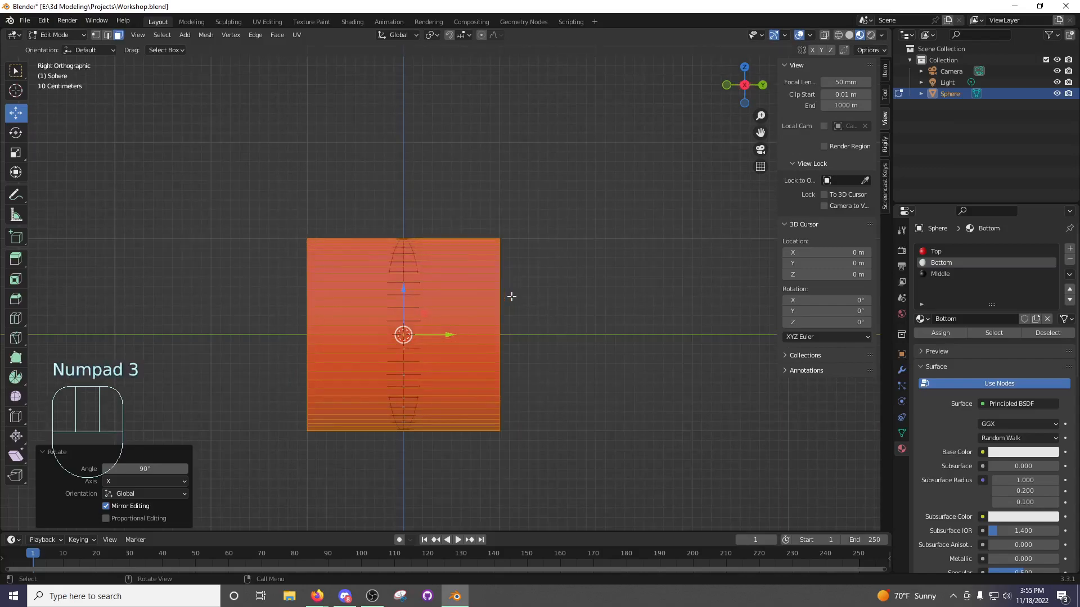
key(s)
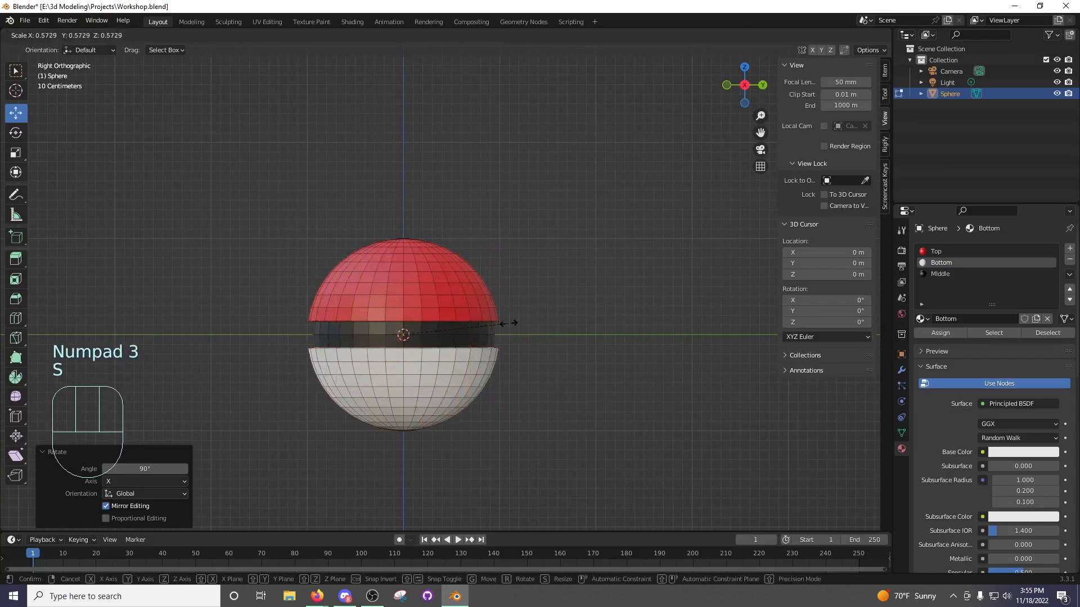
right_click(591, 304)
key(z)
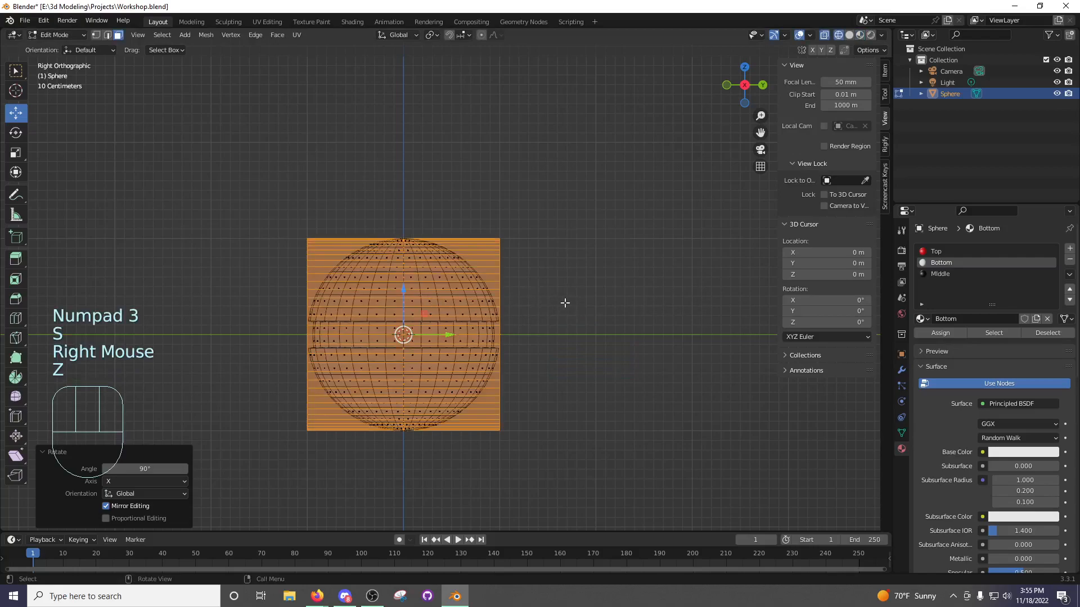
key(s)
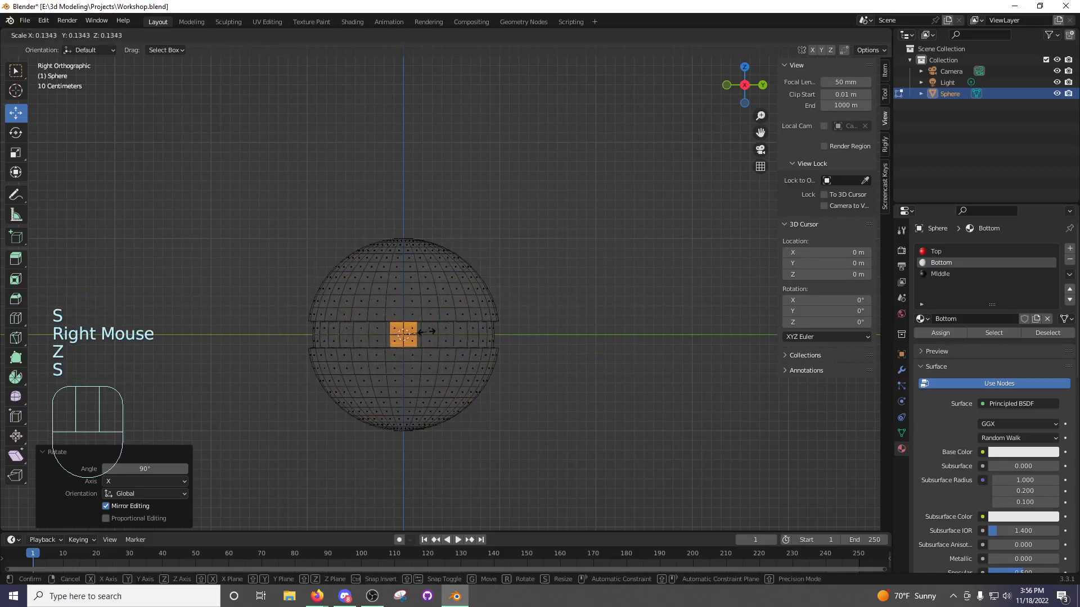
click(447, 331)
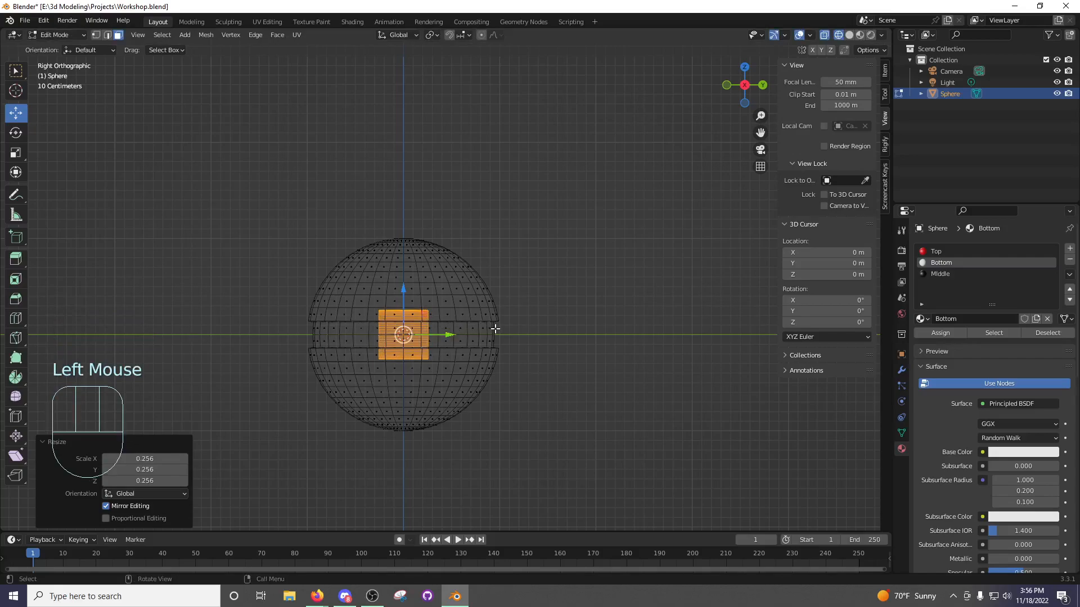
Flatten the cylinder along the global Y axis by a factor of about 0.287.
key(s)
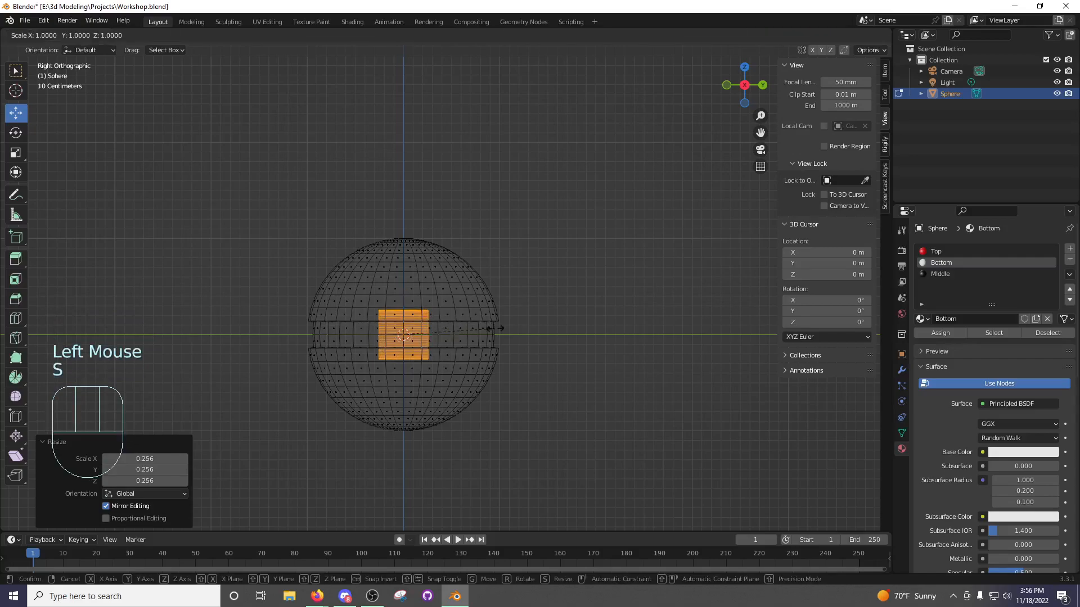
key(y)
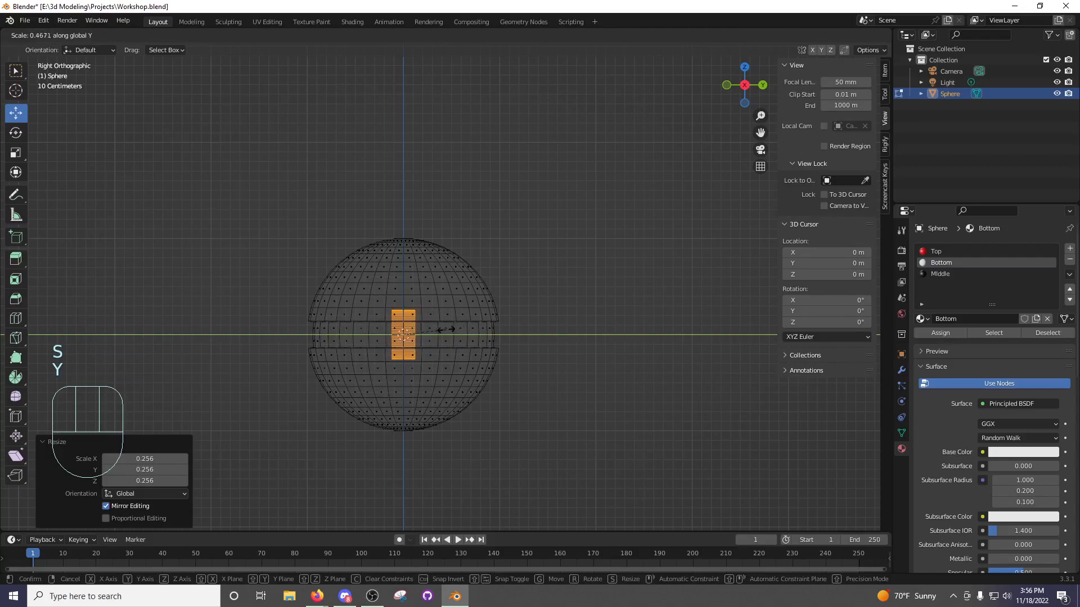
click(438, 331)
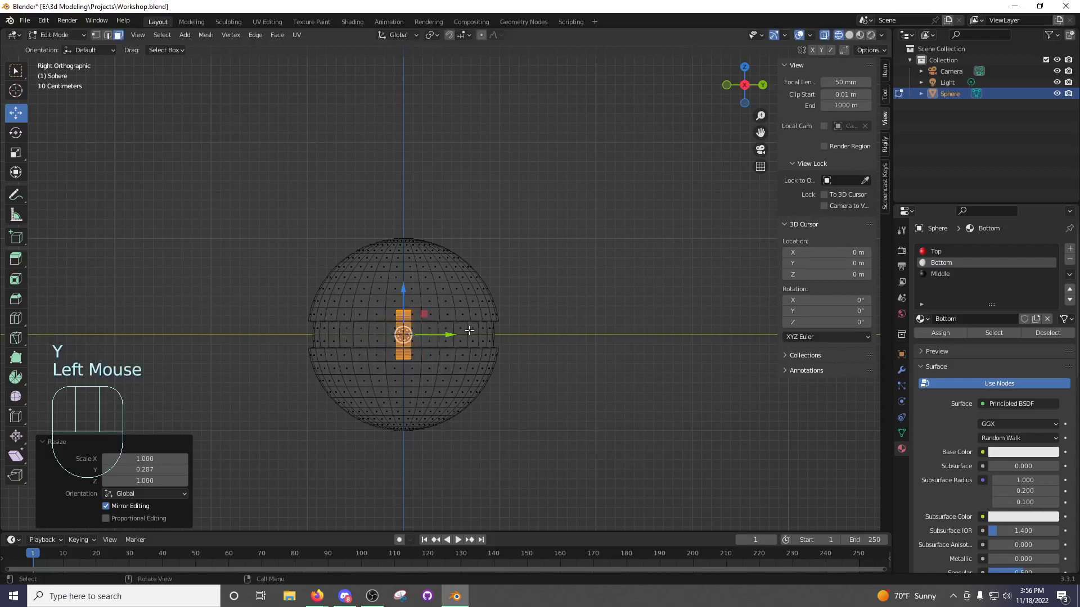
Move the flattened cylinder about -0.97 m along Y to the sphere's front edge and switch to Solid shading.
key(g)
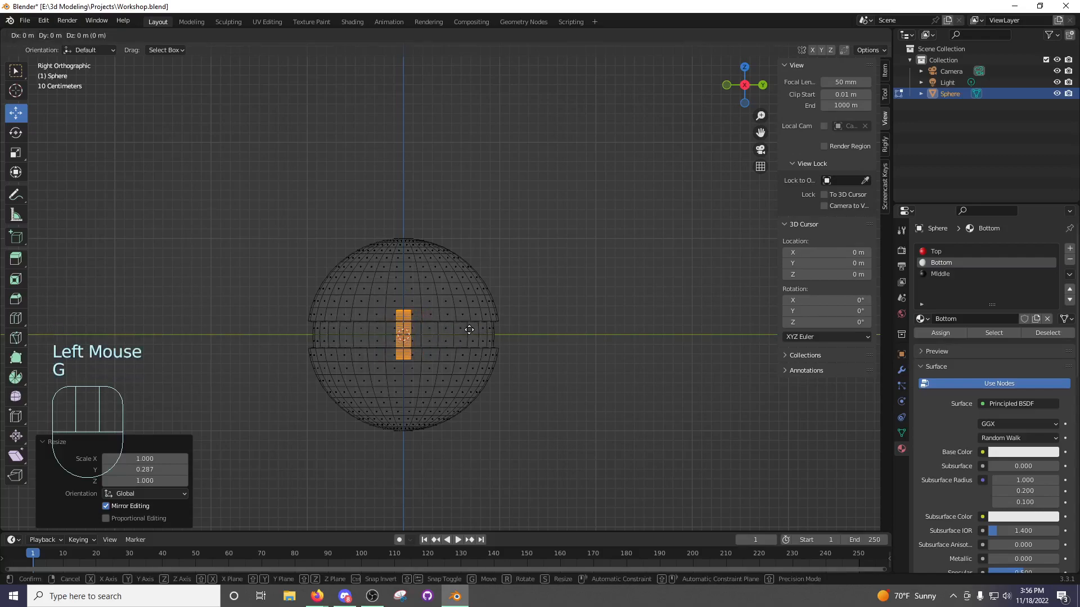
key(y)
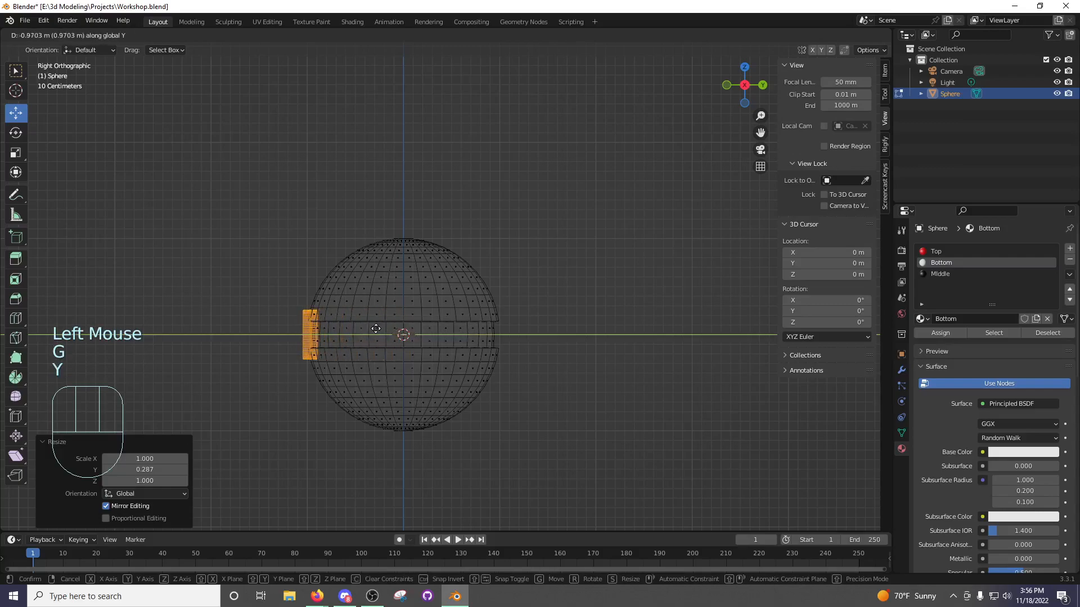
click(376, 329)
key(z)
mouse_move(393, 308)
middle_down()
mouse_move(562, 299)
mouse_move(438, 312)
middle_up()
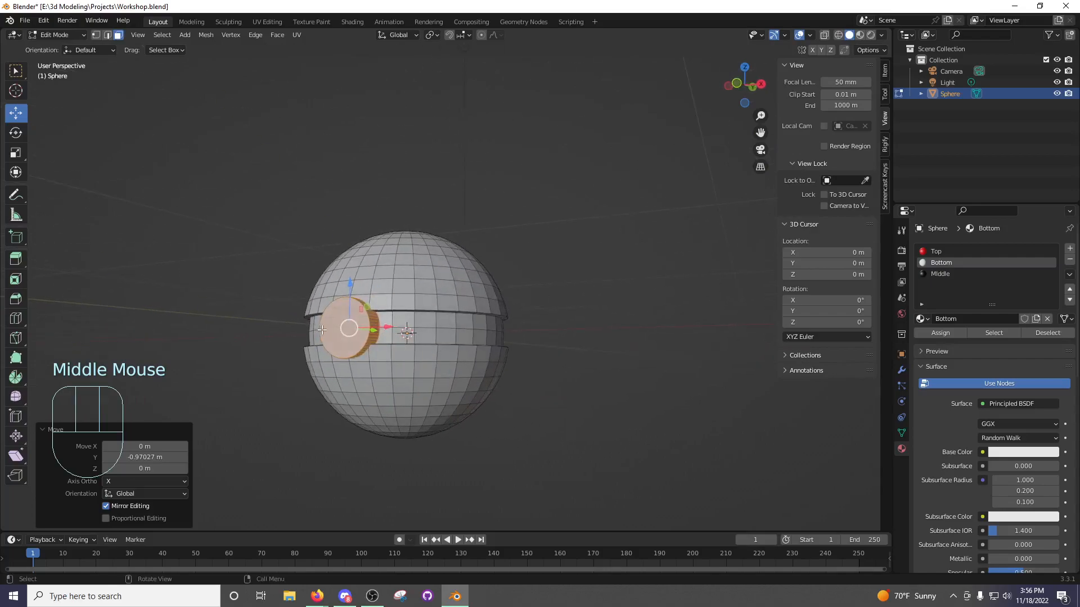
scroll(322, 328, up, 2)
middle_drag(322, 329, 333, 139)
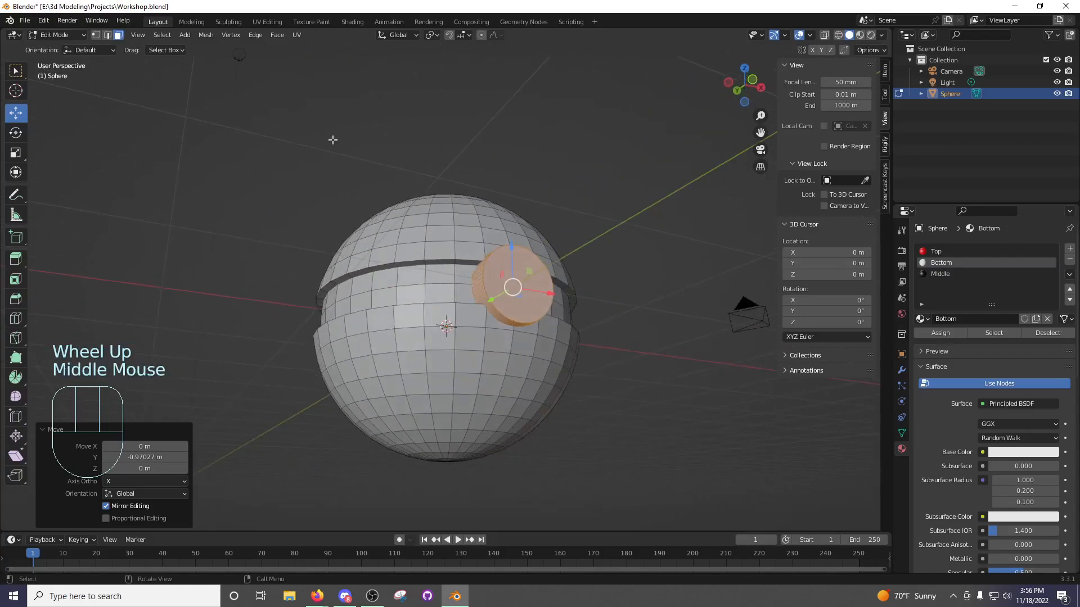
Box-select the whole button cylinder in wireframe from the Right Orthographic view.
click(534, 273)
middle_drag(533, 273, 540, 303)
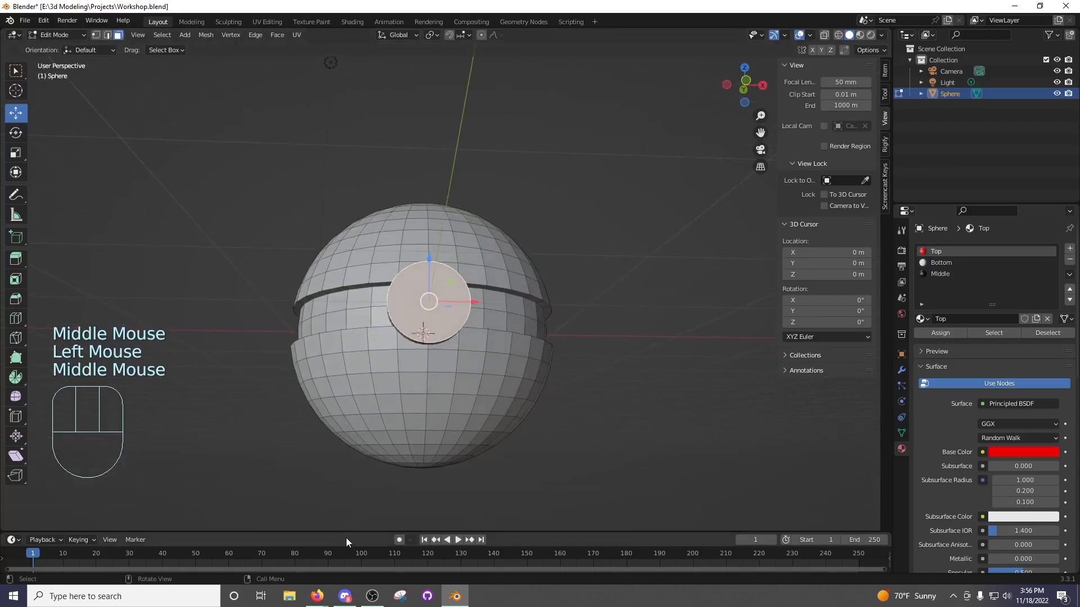
middle_drag(371, 460, 410, 348)
key(z)
mouse_move(250, 322)
middle_down()
mouse_move(233, 322)
mouse_move(513, 309)
mouse_move(458, 318)
middle_up()
key(KP_3)
scroll(195, 352, up, 3)
scroll(421, 325, up, 2)
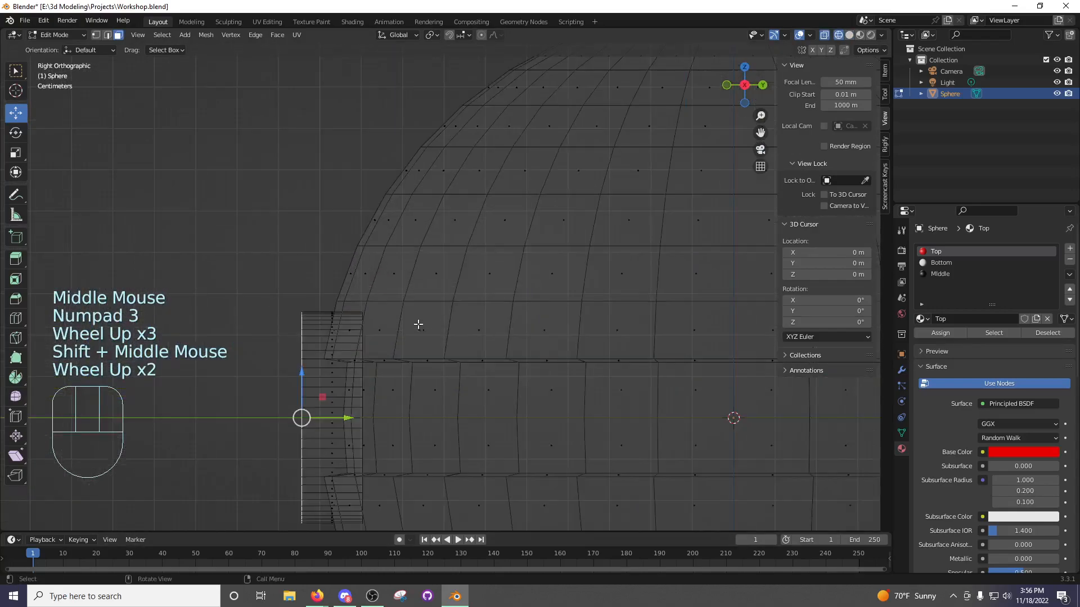
key(b)
drag(263, 290, 375, 529)
Circle-deselect the sphere faces caught around the button so that only the cylinder's faces stay selected.
mouse_move(409, 381)
middle_down()
mouse_move(456, 373)
mouse_move(451, 287)
middle_up()
key(c)
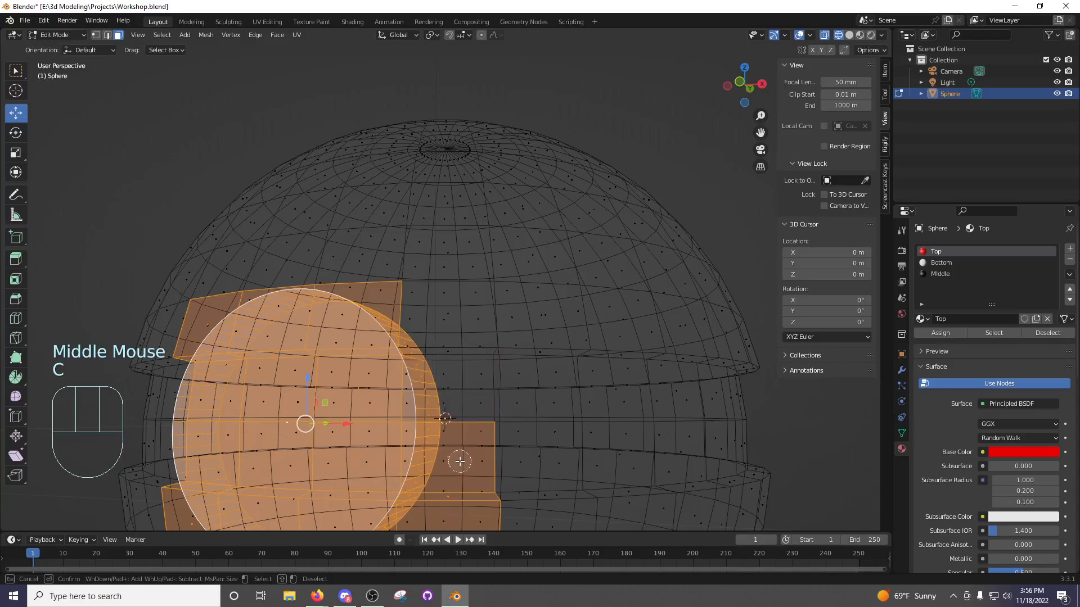
right_click(447, 490)
scroll(464, 456, down, 2)
key(c)
right_click(464, 455)
middle_drag(453, 457, 508, 456)
key(c)
mouse_move(417, 437)
middle_down()
mouse_move(421, 309)
mouse_move(369, 324)
mouse_move(377, 400)
mouse_move(363, 441)
mouse_move(372, 422)
middle_up()
mouse_move(279, 455)
middle_down()
mouse_move(289, 277)
mouse_move(335, 274)
mouse_move(414, 243)
mouse_move(386, 272)
mouse_move(361, 277)
mouse_move(630, 280)
middle_up()
right_click(289, 277)
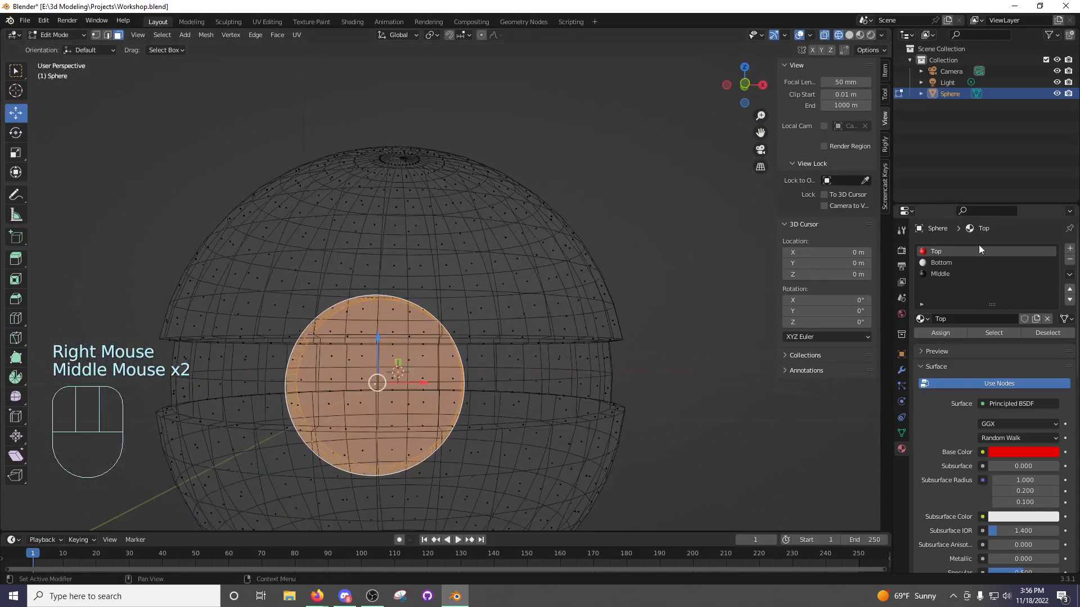
Assign the Middle material to the selected button cylinder.
click(962, 274)
click(943, 333)
middle_drag(528, 352, 650, 294)
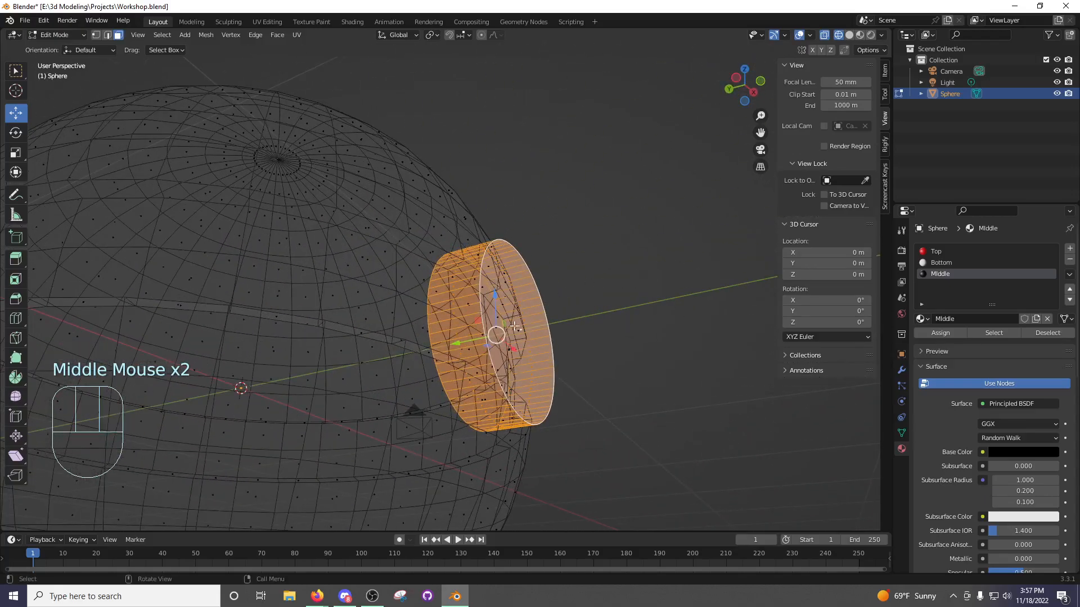
Select only the button cylinder's outer cap face and switch to Material Preview shading.
click(529, 308)
key(z)
mouse_move(711, 291)
middle_down()
mouse_move(681, 296)
mouse_move(670, 315)
mouse_move(513, 315)
mouse_move(489, 326)
mouse_move(338, 317)
middle_up()
click(670, 315)
click(499, 356)
key(z)
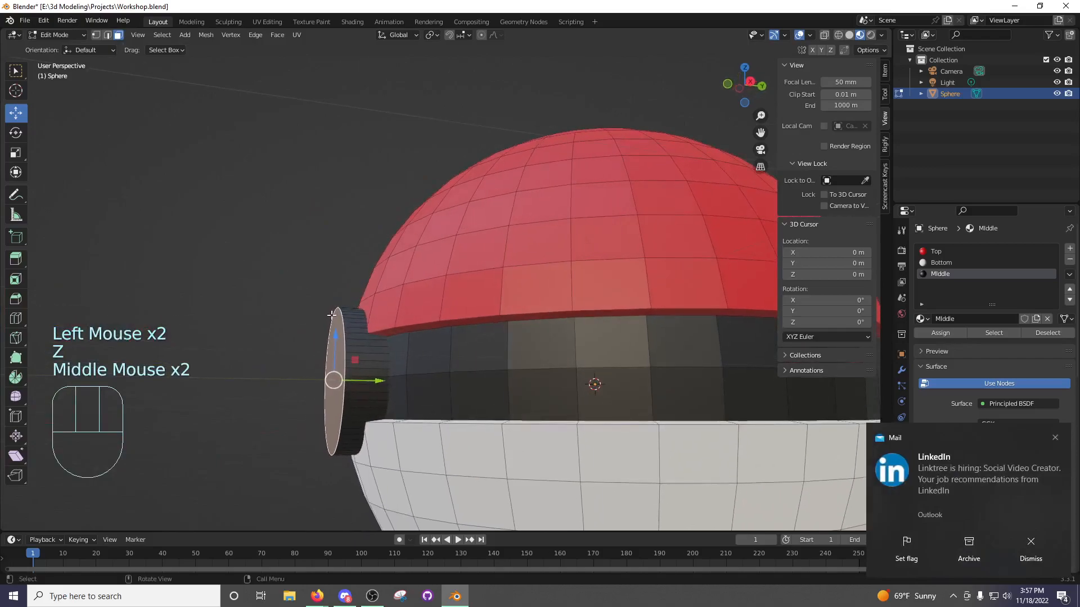
Extrude the button's outer cap face and scale the new face to about 0.731.
key(e)
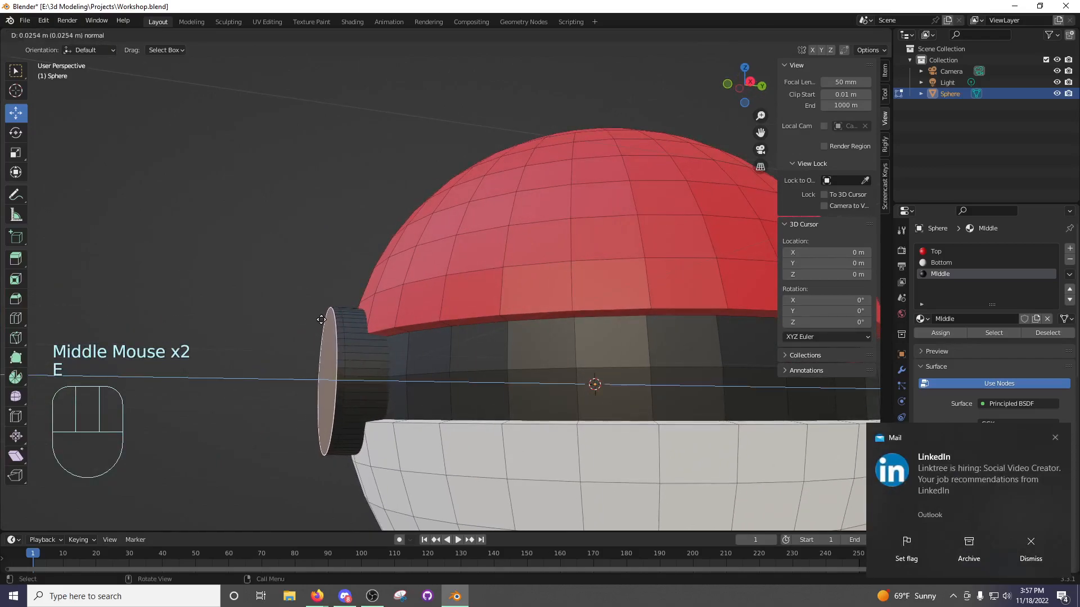
key(s)
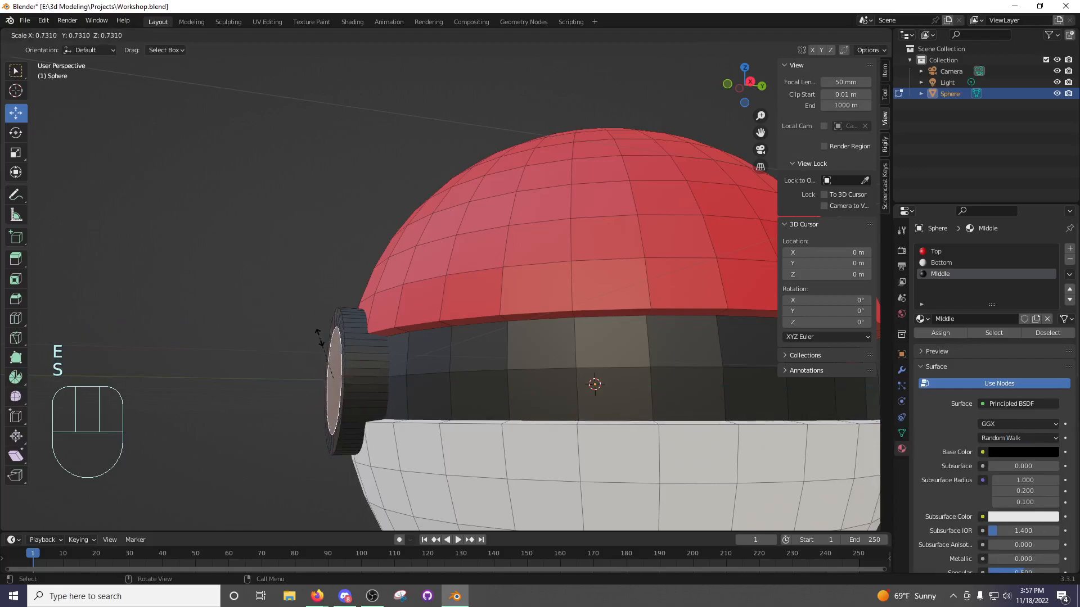
click(320, 337)
middle_drag(397, 342, 455, 323)
Switch to Firefox, examine the Die-Cast Poke Ball Replica image as a button reference, and return to Blender.
click(316, 600)
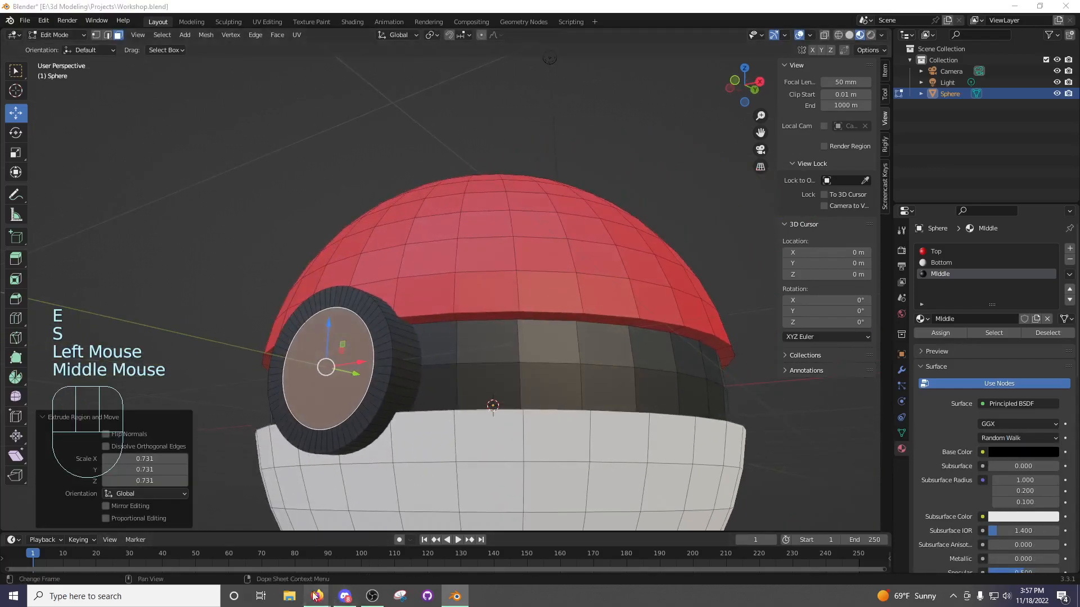
click(375, 554)
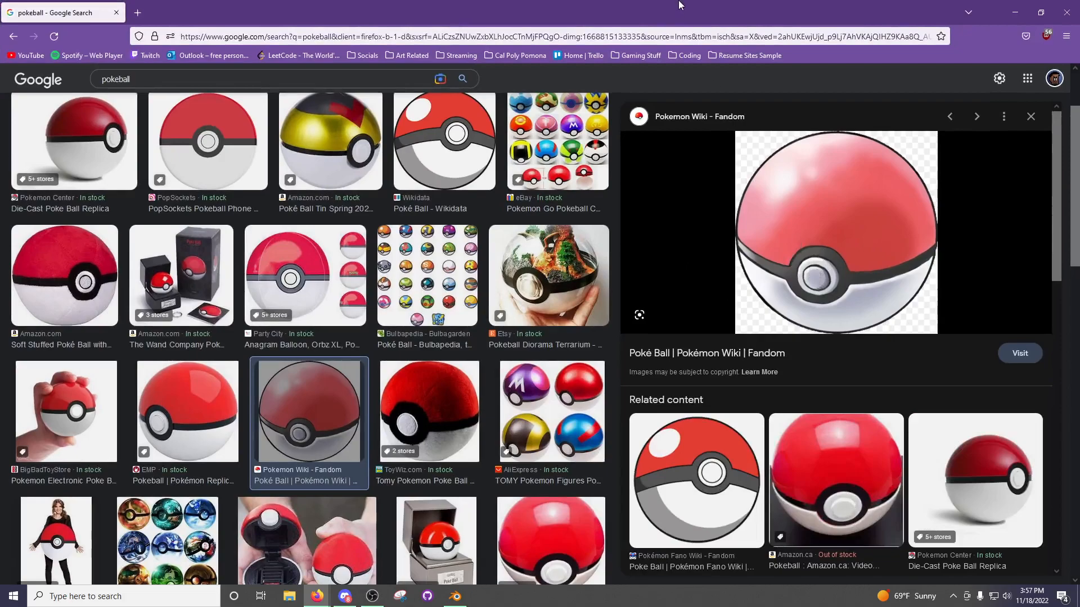
click(107, 142)
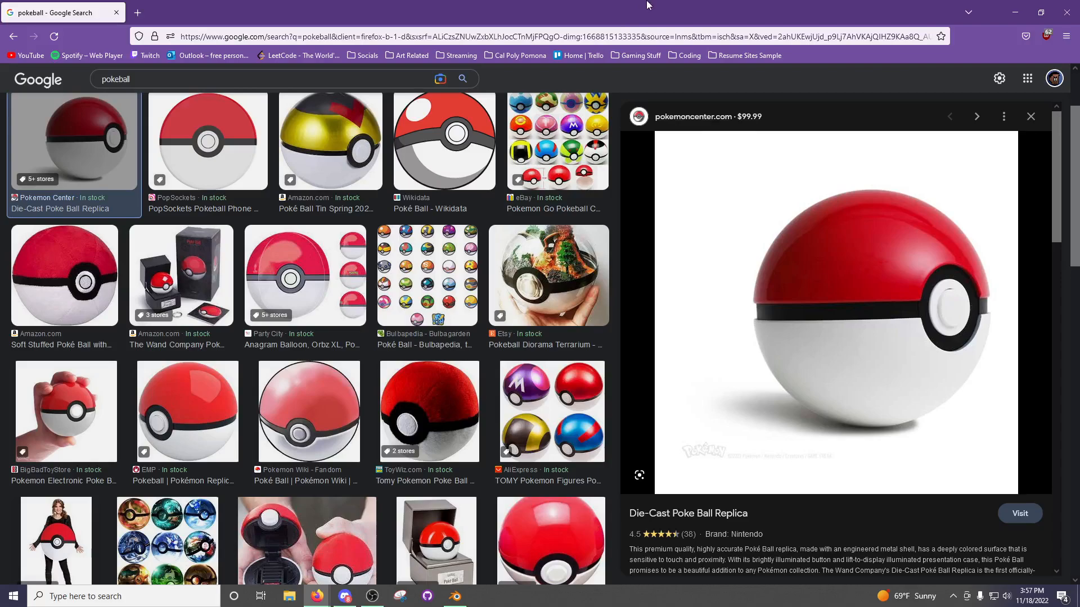
key(alt+Tab)
middle_drag(427, 365, 417, 366)
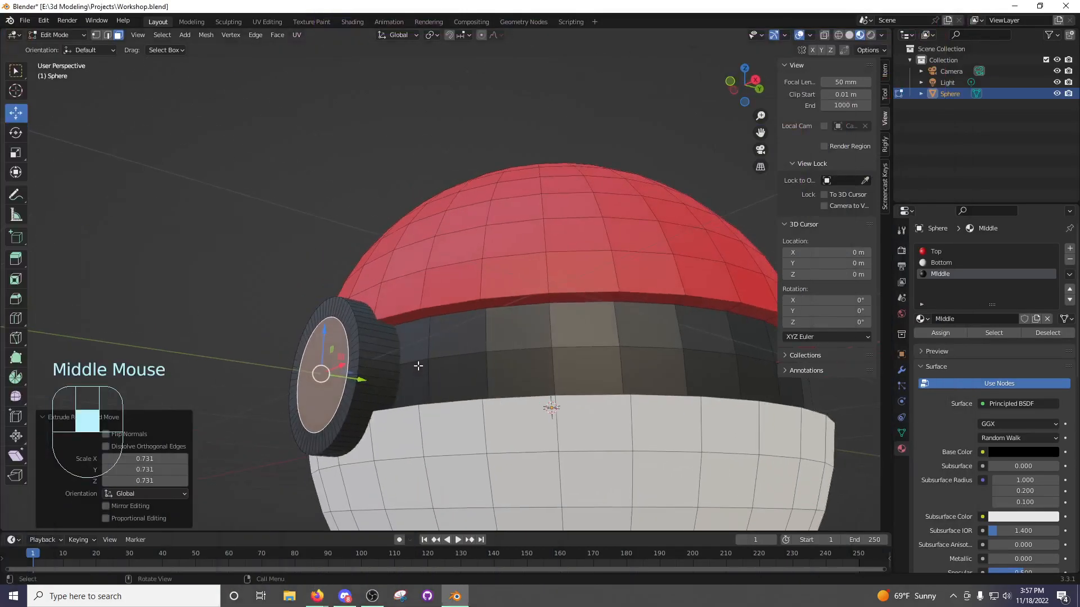
Assign the Bottom material to the selected inset face on the button's outer cap.
click(942, 263)
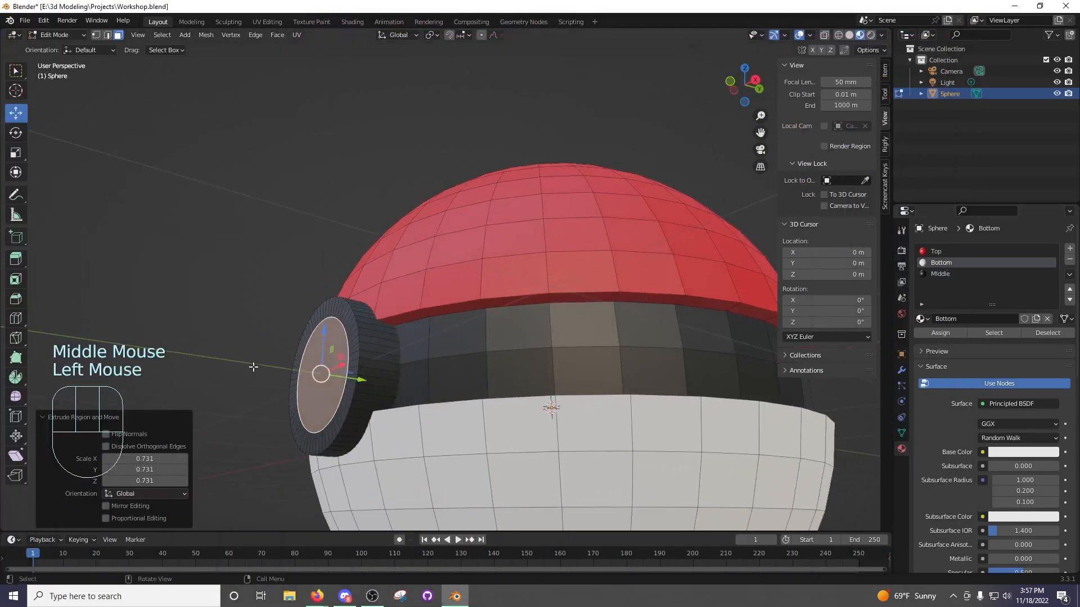
click(936, 333)
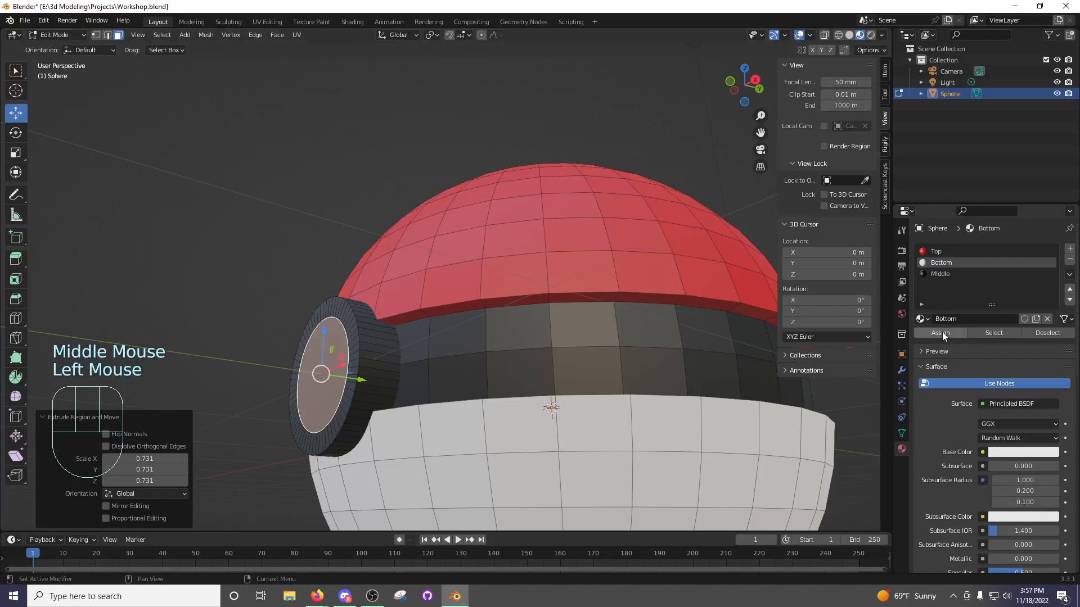
click(936, 333)
Extrude the button's inset cap face outward by about 0.023 m.
middle_drag(444, 352, 361, 311)
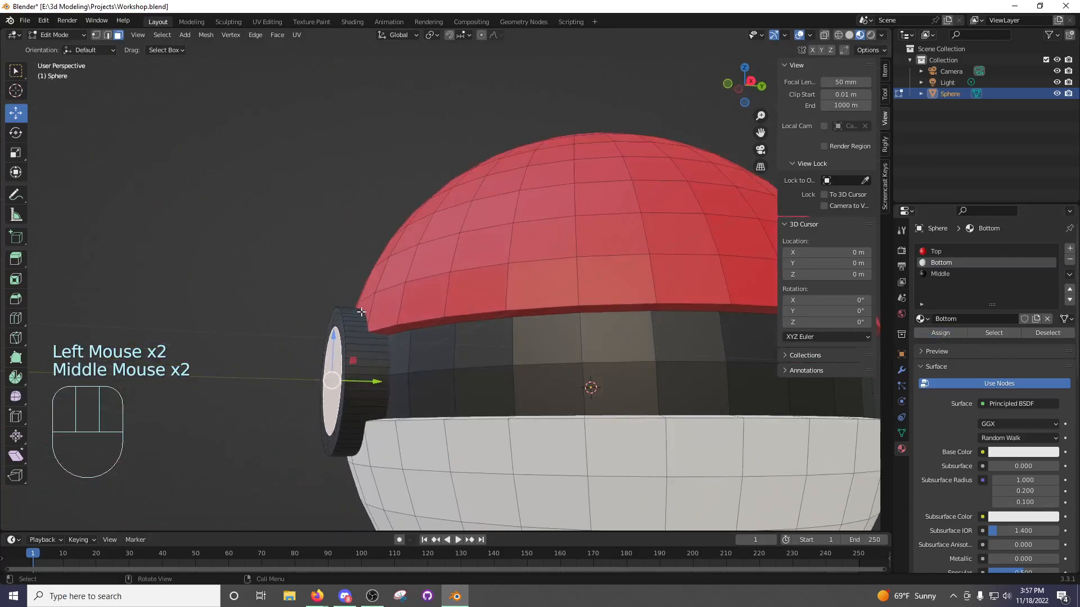
key(e)
click(345, 348)
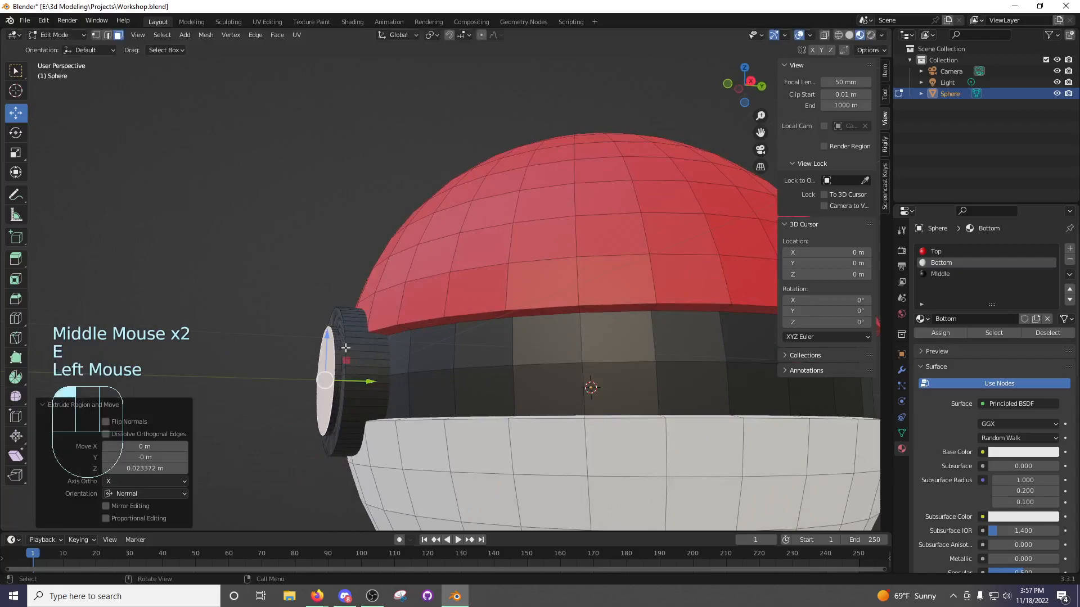
middle_drag(345, 348, 551, 317)
Extrude the white cap face again scaled to about 0.88, and extrude that smaller face outward by about 0.039 m.
middle_drag(700, 353, 597, 328)
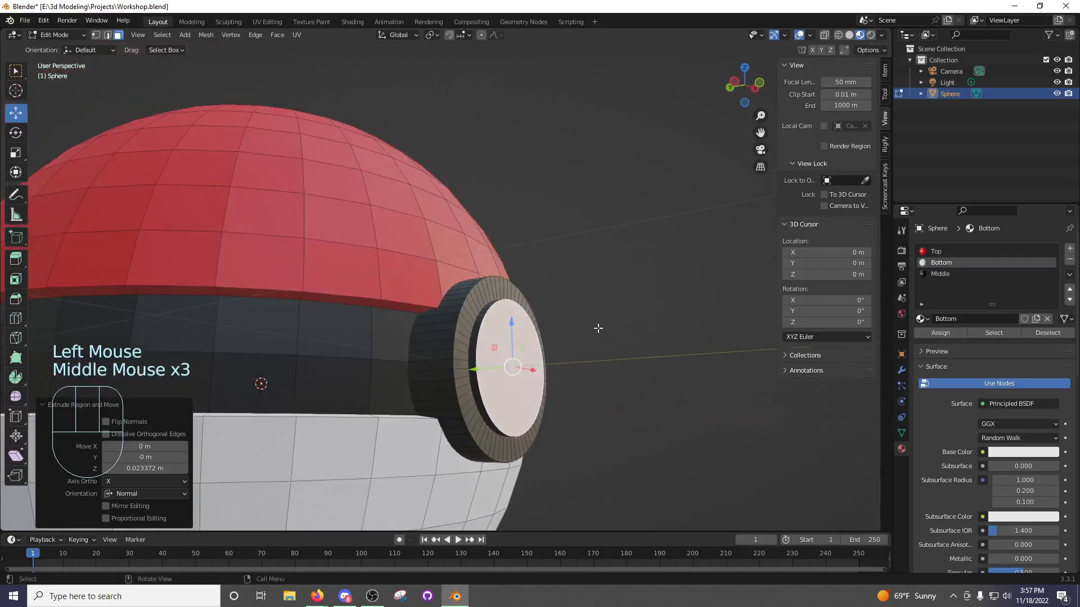
key(e)
key(s)
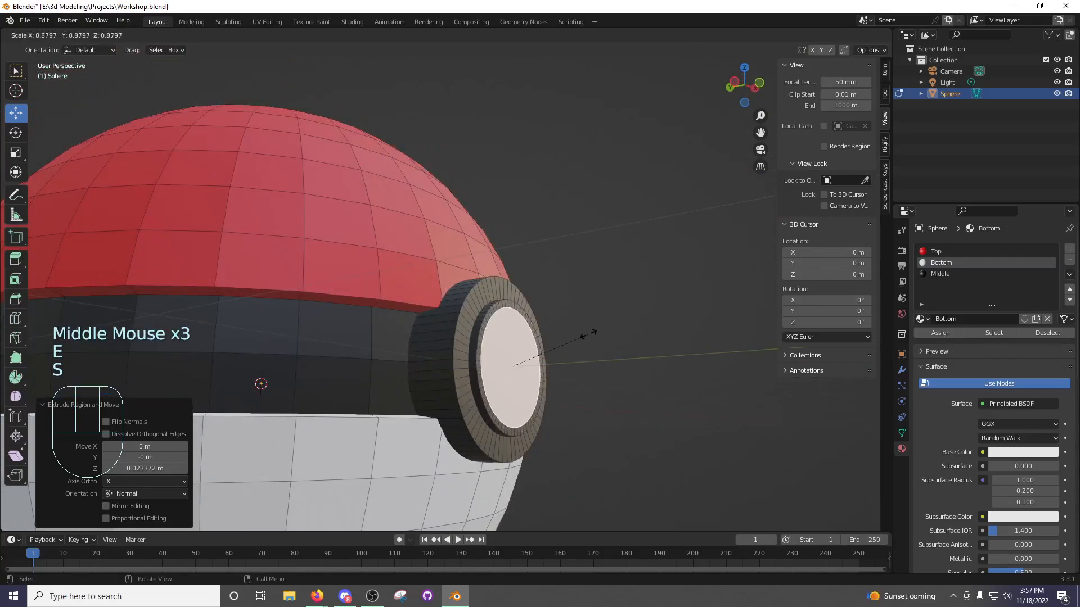
click(587, 334)
key(e)
middle_drag(589, 336, 445, 342)
click(636, 330)
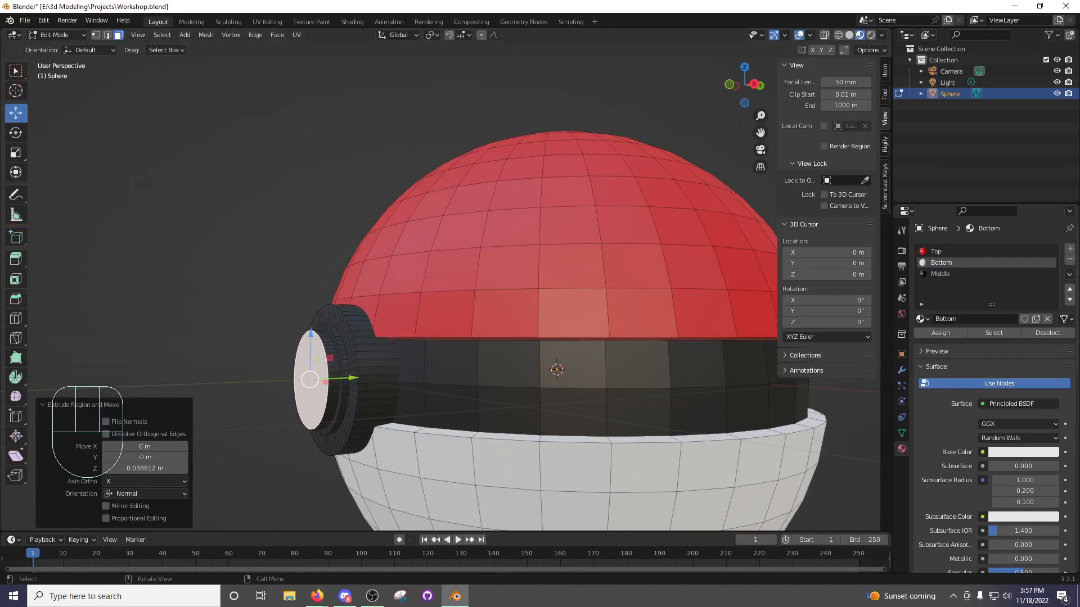
Switch to wireframe shading in right orthographic view around the button and clear the face selection.
middle_drag(565, 298, 516, 295)
key(z)
click(449, 298)
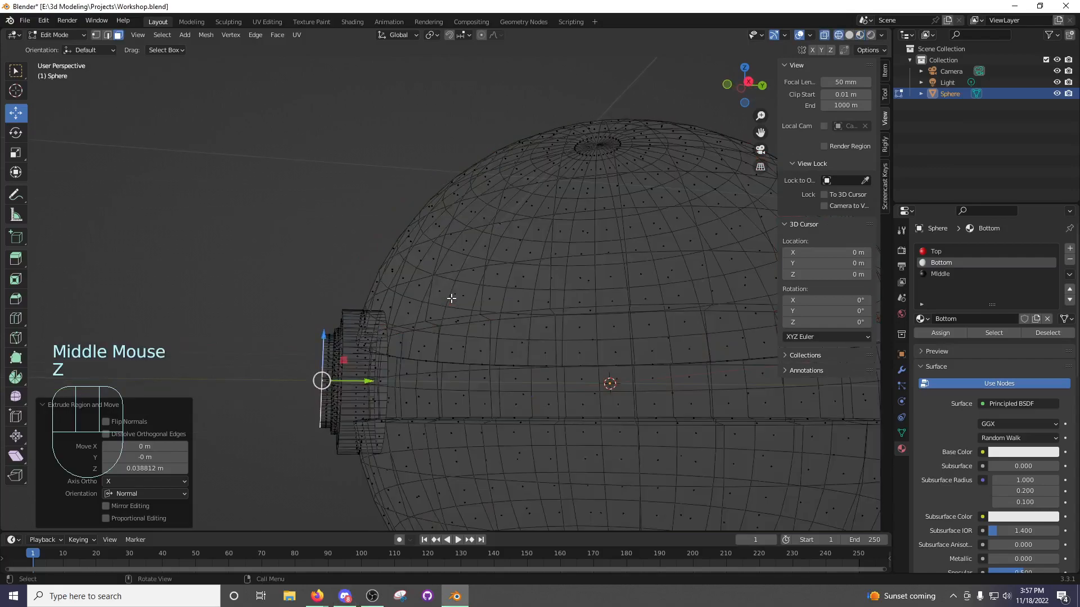
key(KP_3)
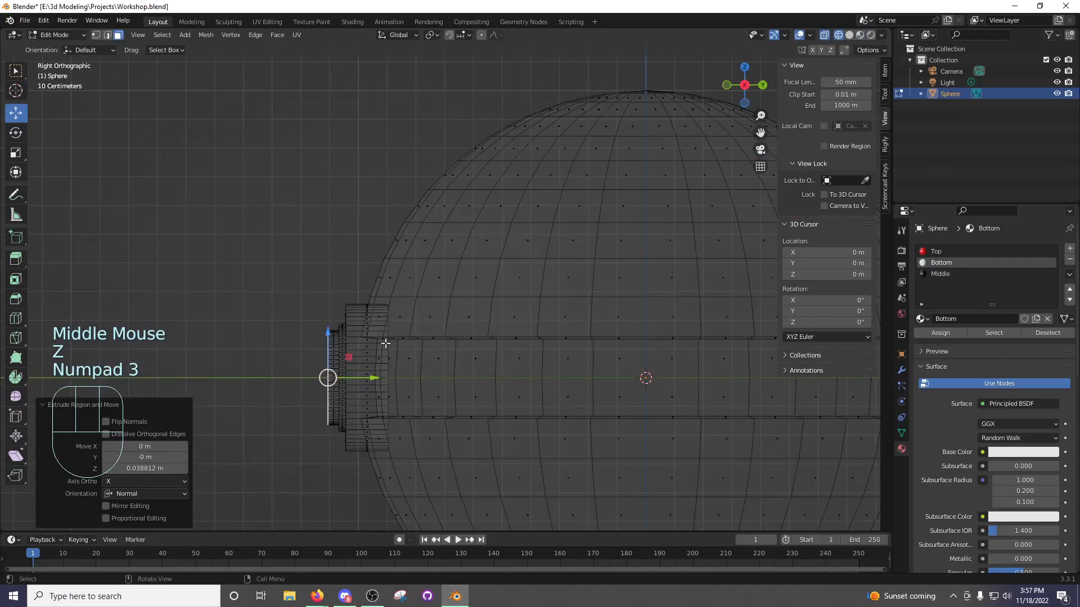
shift+middle_drag(297, 287, 428, 259)
scroll(428, 255, up, 3)
click(419, 258)
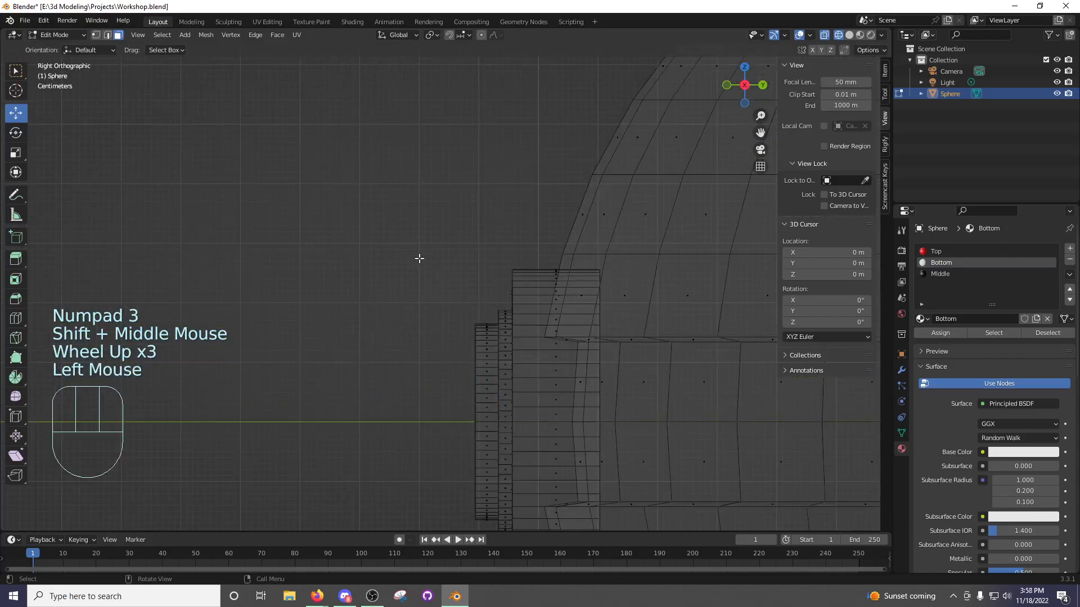
Box-select all faces of the two smaller outer discs of the button.
key(b)
drag(432, 268, 499, 468)
click(486, 388)
shift+middle_drag(578, 427, 559, 346)
click(381, 217)
key(b)
drag(412, 206, 472, 460)
Assign the Bottom material to the selected button discs and return to Object Mode with Material Preview shading.
click(950, 263)
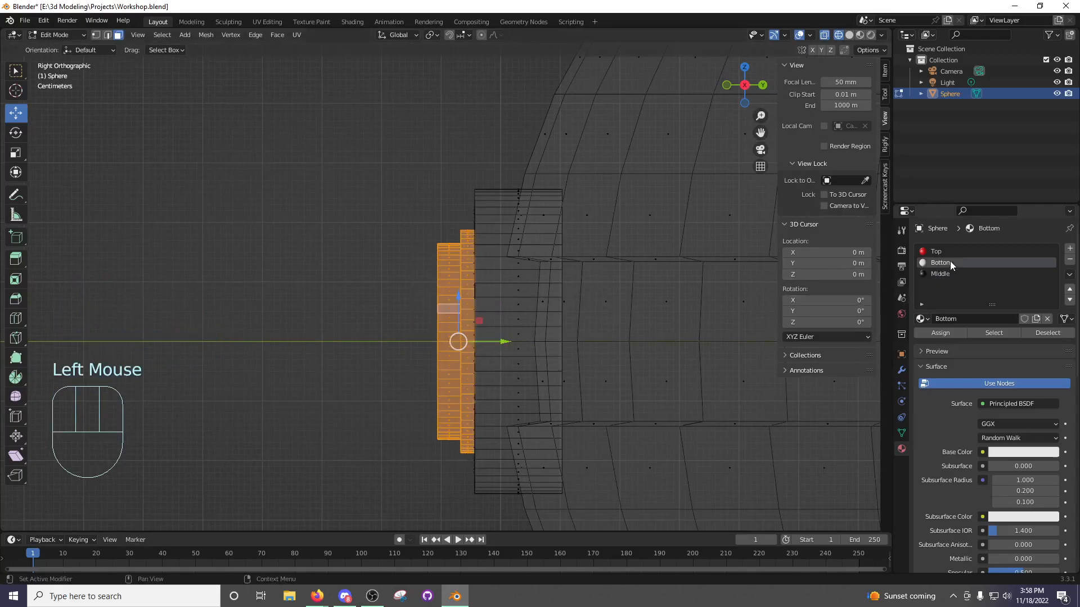
click(947, 336)
mouse_move(596, 315)
middle_down()
mouse_move(555, 307)
mouse_move(539, 290)
middle_up()
key(Tab)
key(z)
Examine the Poké Ball and its stepped white button from several sides.
scroll(525, 341, down, 2)
scroll(525, 342, down, 2)
middle_drag(525, 341, 562, 330)
scroll(529, 296, down, 3)
middle_drag(529, 296, 505, 257)
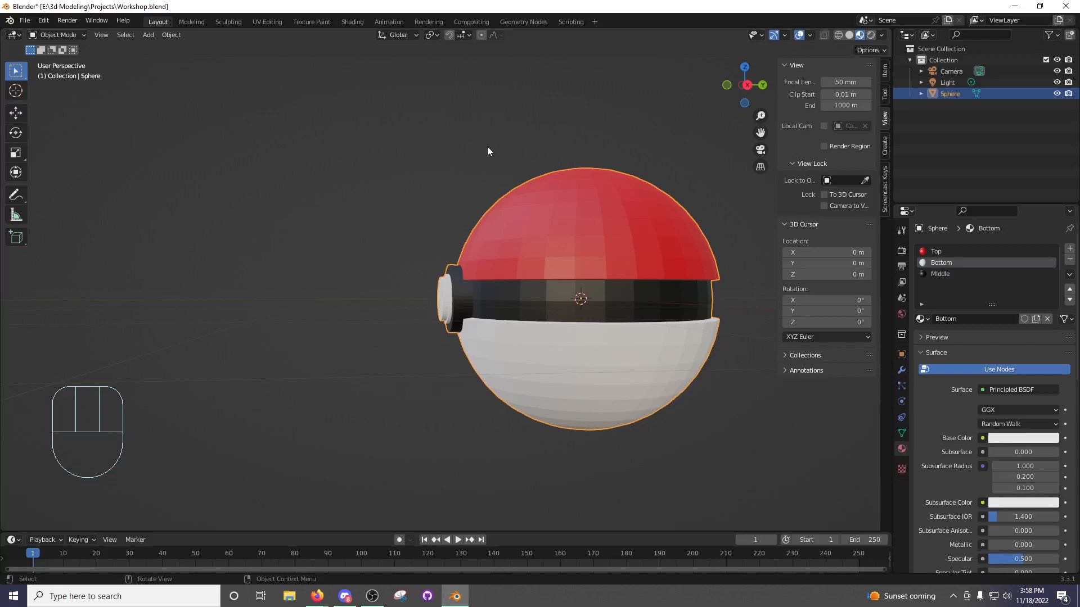
middle_drag(527, 264, 535, 291)
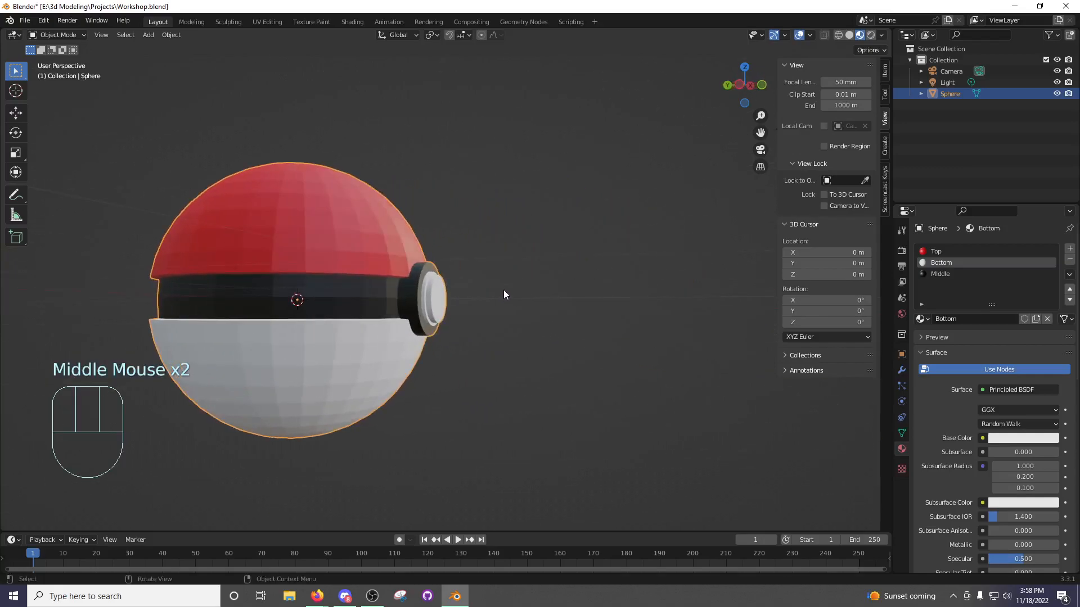
scroll(430, 285, up, 4)
middle_drag(467, 282, 283, 279)
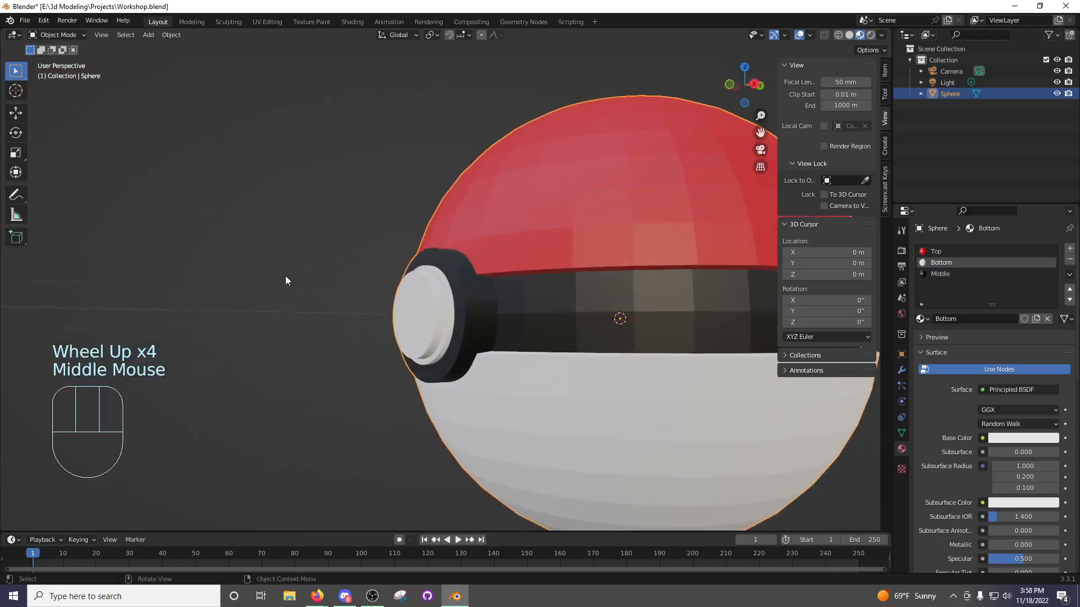
middle_drag(562, 261, 639, 294)
Try extruding the button's outermost cap face outward by about 0.07 m in Edit Mode, and undo it.
key(Tab)
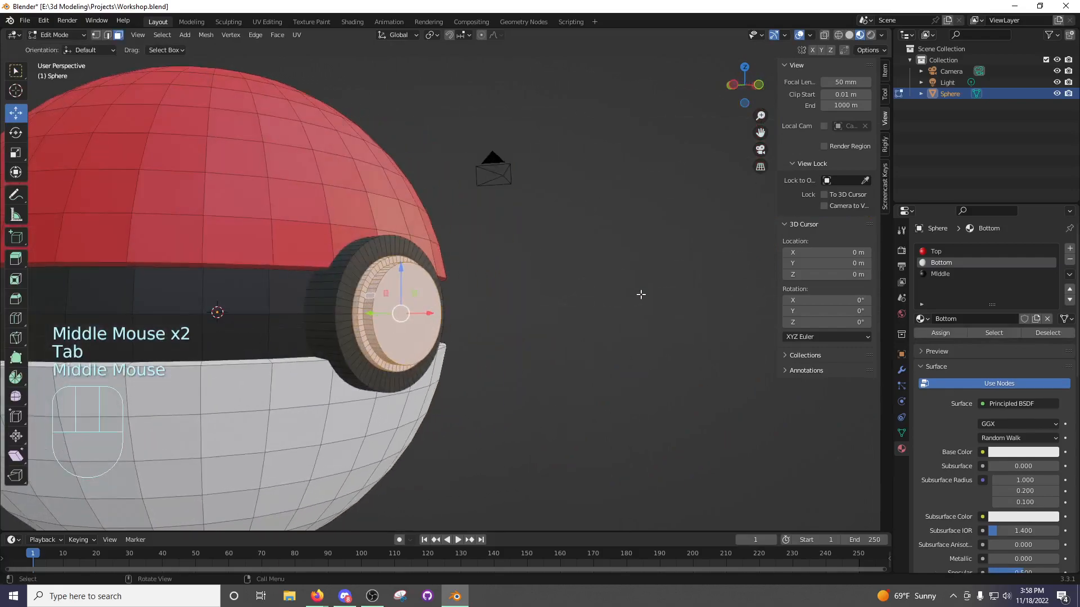
click(639, 294)
click(121, 36)
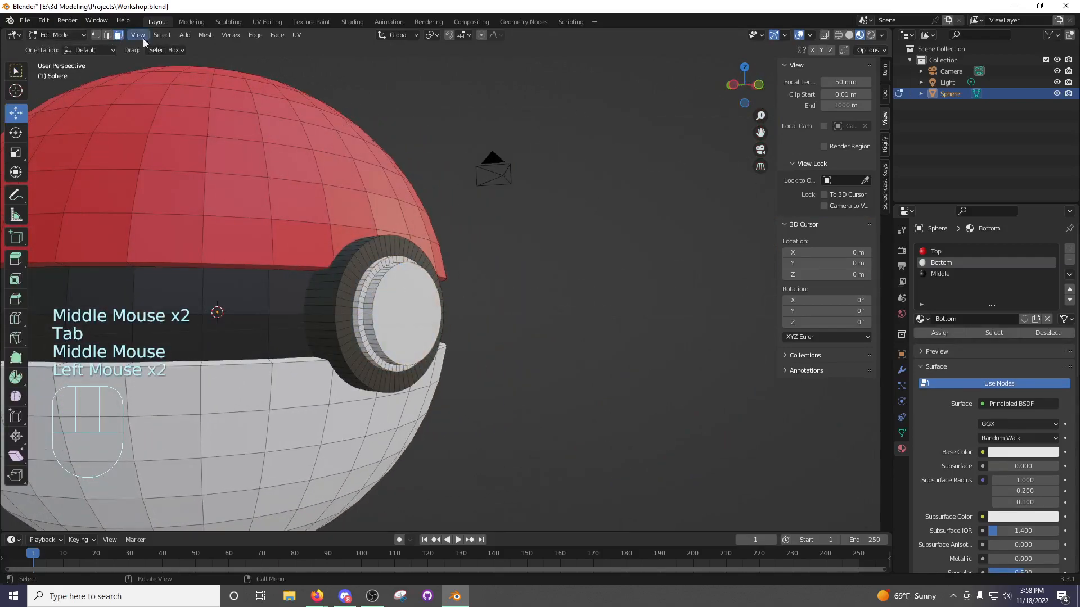
click(443, 305)
middle_drag(487, 295, 525, 311)
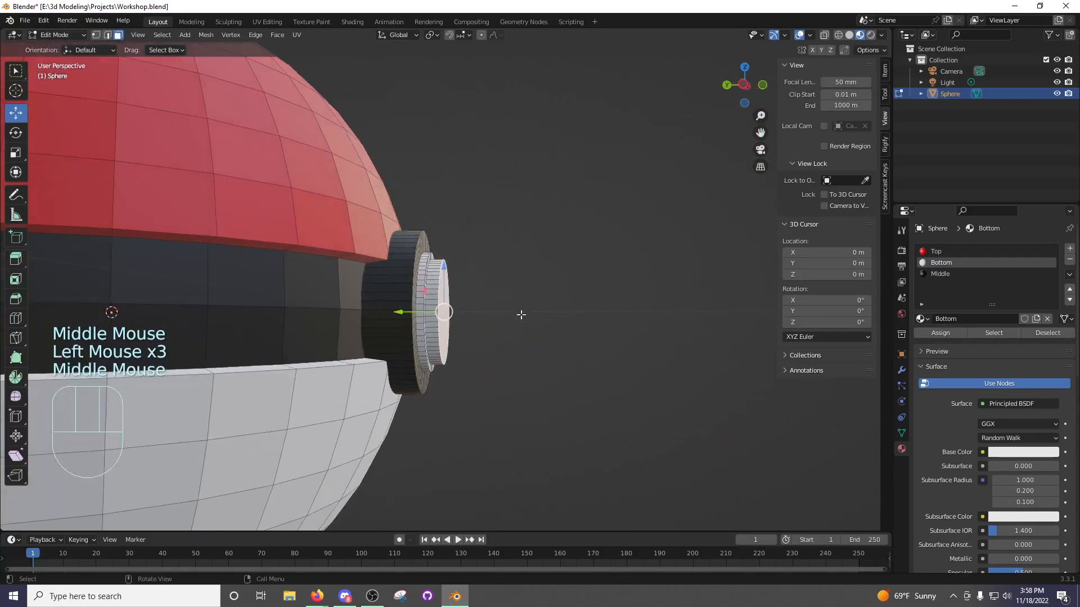
key(e)
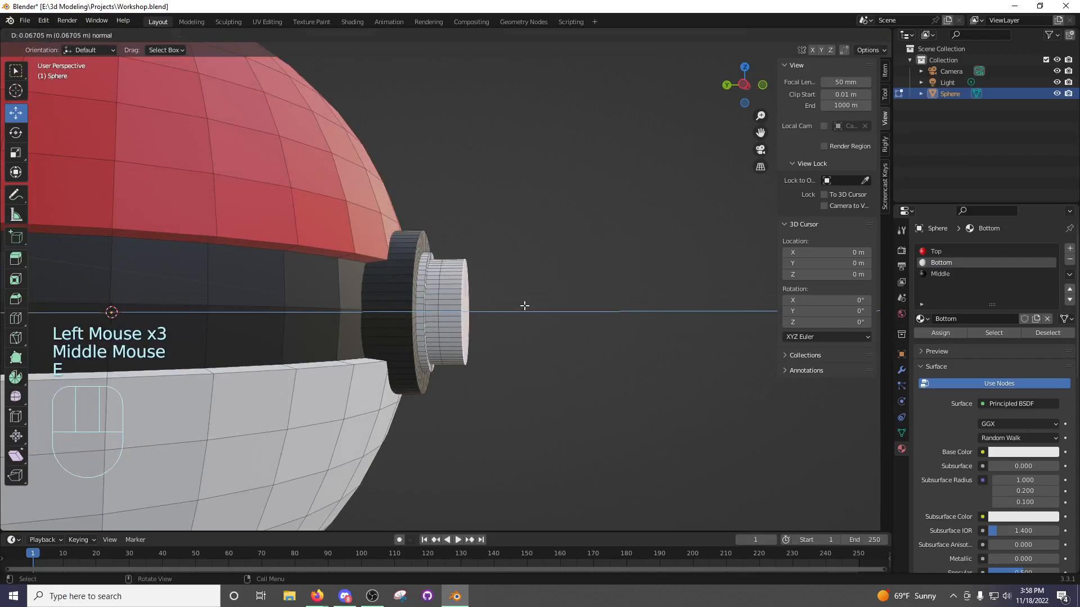
click(528, 306)
key(ctrl+z)
key(ctrl+z)
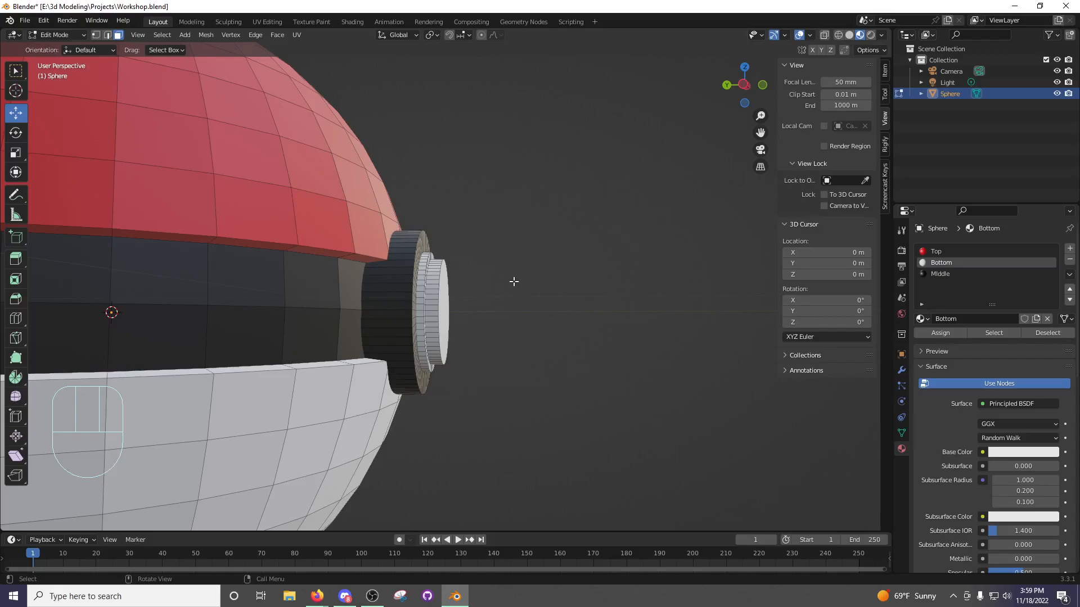
Examine the button's stepped profile from both sides and the front, in Edit Mode and Object Mode.
middle_drag(522, 292, 311, 294)
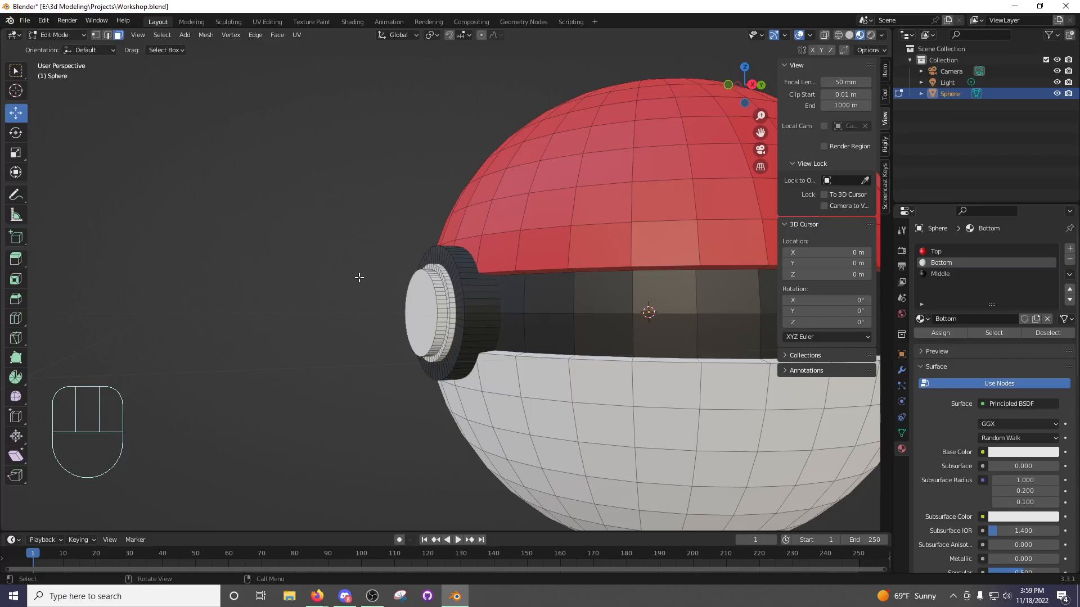
middle_drag(463, 396, 609, 315)
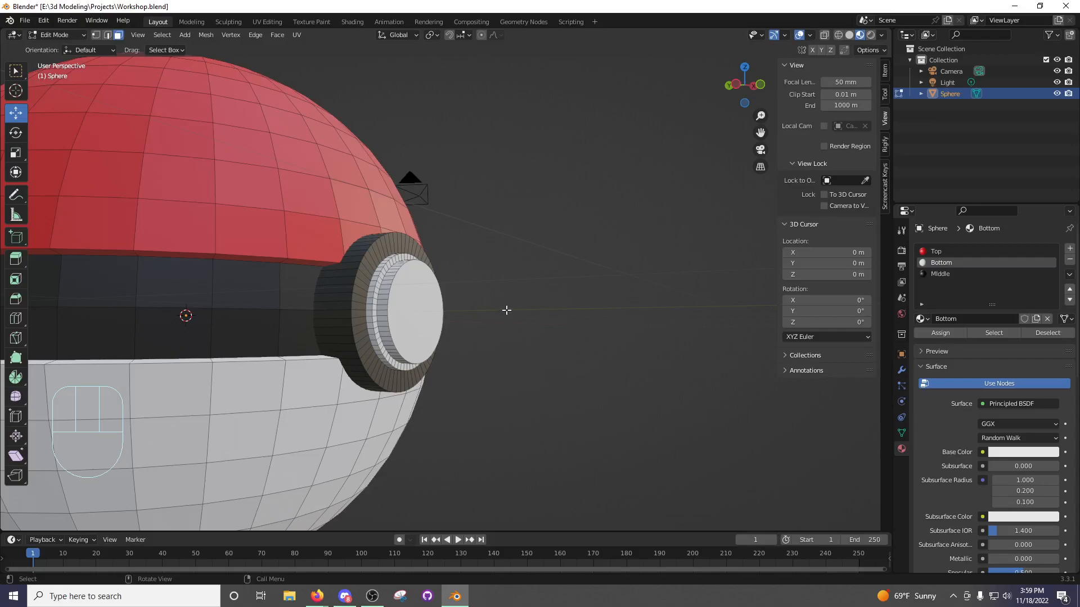
middle_drag(503, 311, 434, 319)
key(Tab)
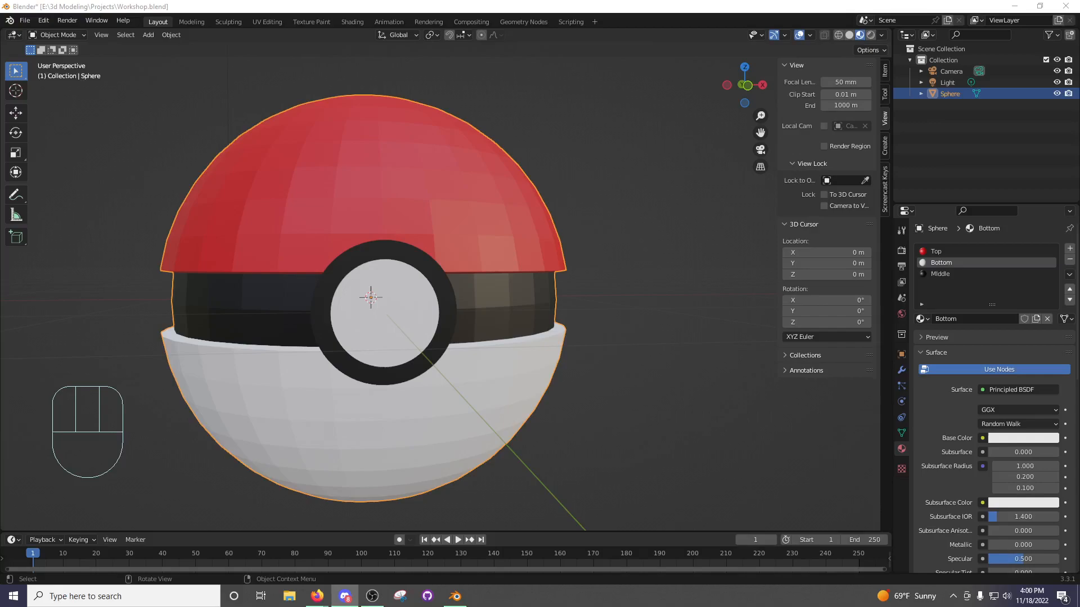
middle_drag(425, 269, 499, 264)
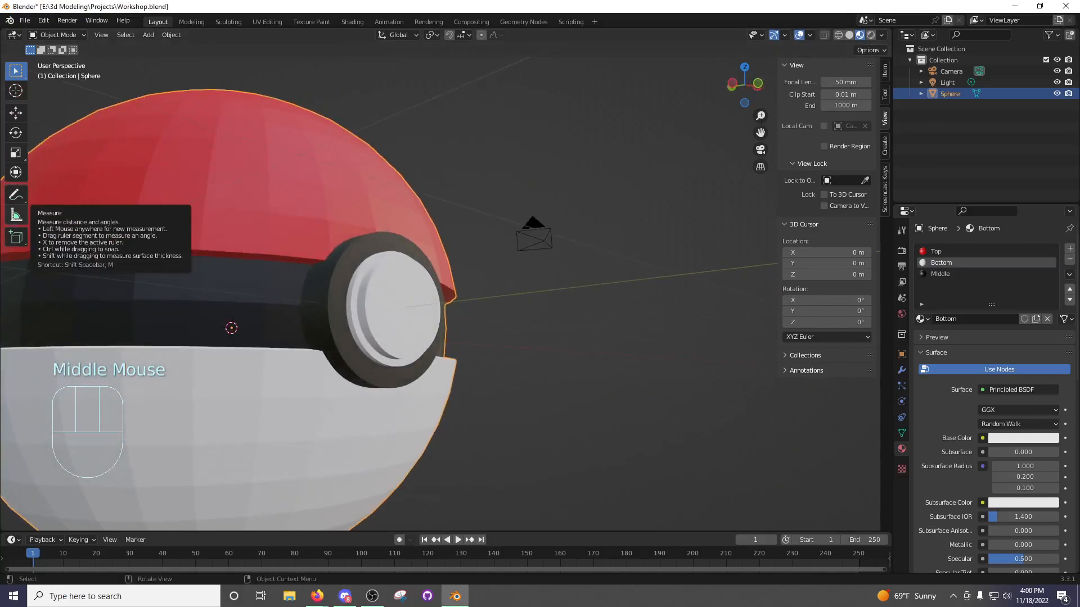
middle_drag(379, 282, 392, 281)
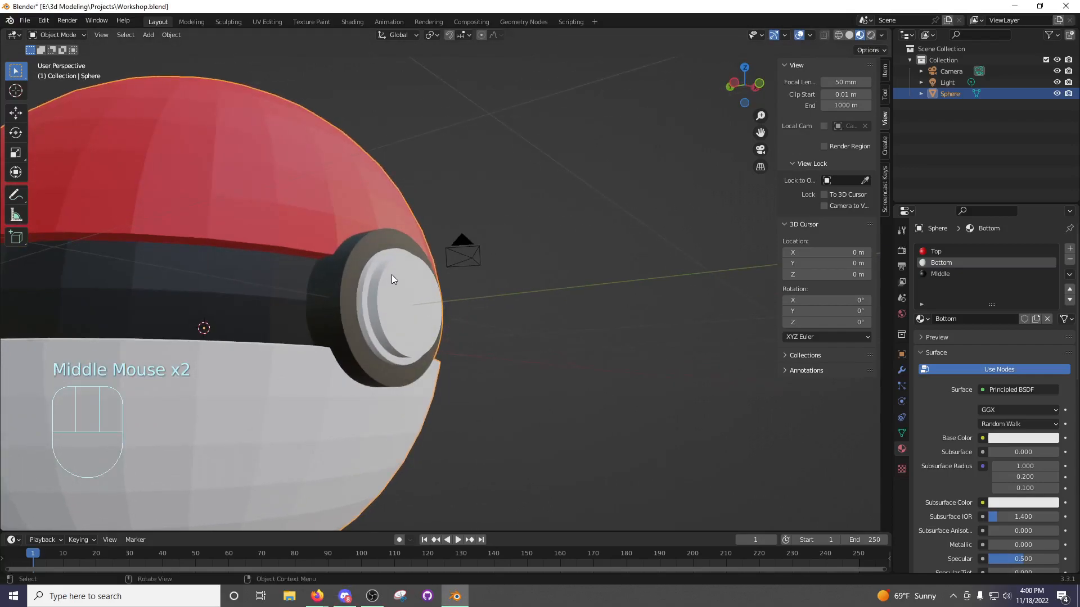
click(440, 309)
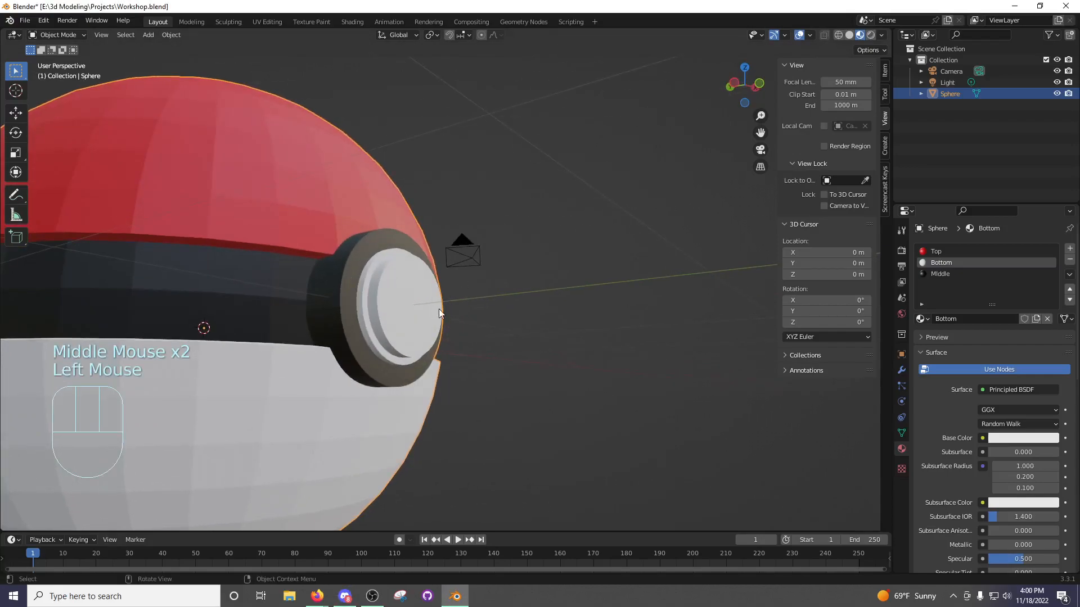
middle_drag(406, 301, 456, 283)
key(Tab)
key(Tab)
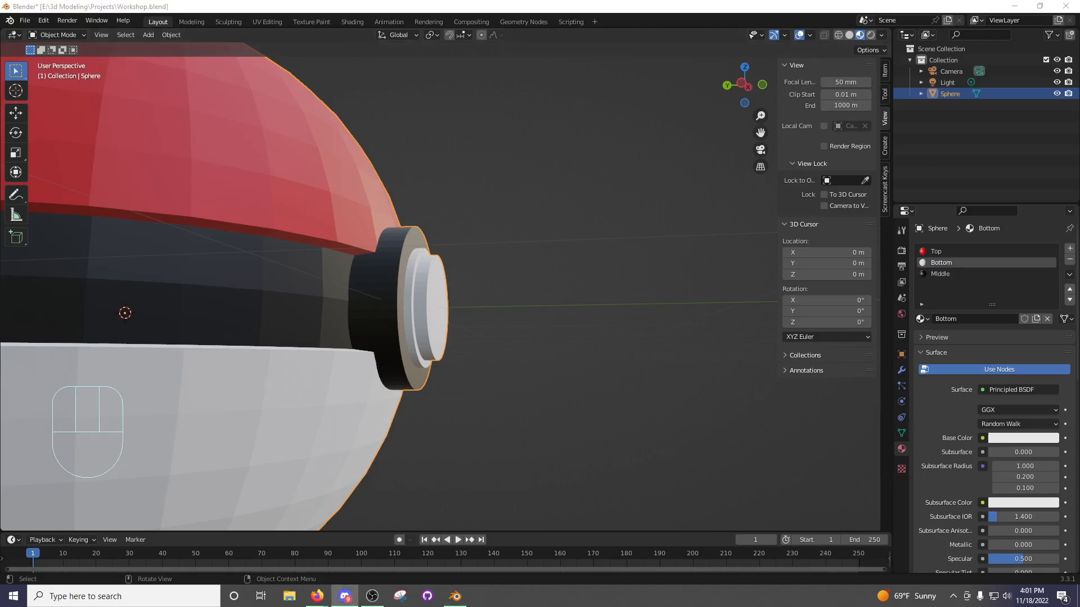
middle_drag(522, 285, 451, 315)
key(Tab)
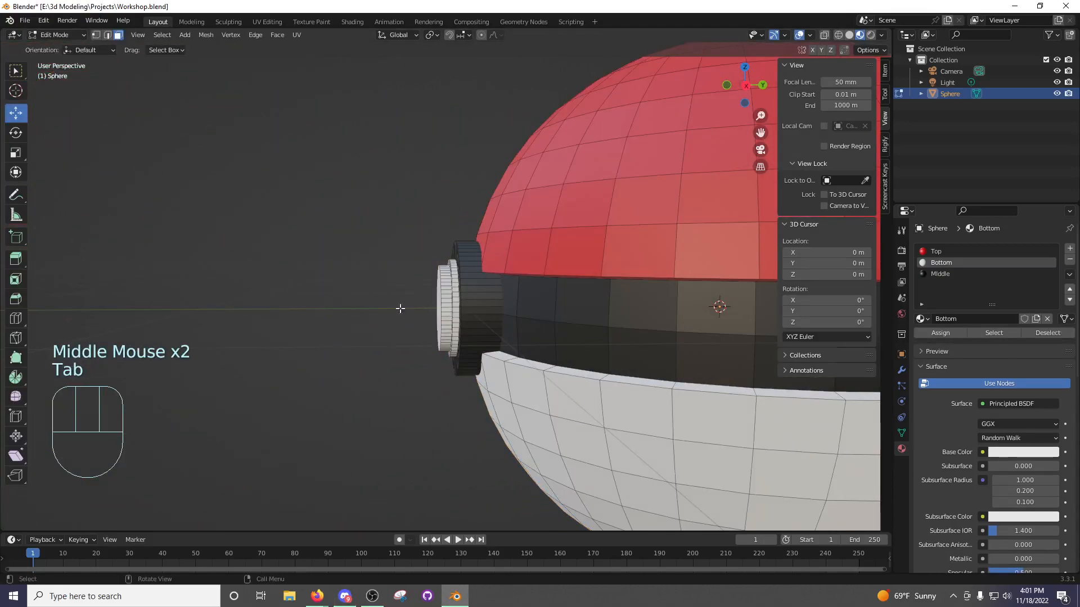
click(281, 302)
mouse_move(275, 301)
middle_down()
mouse_move(454, 278)
mouse_move(282, 285)
mouse_move(362, 309)
mouse_move(341, 291)
middle_up()
key(z)
key(KP_3)
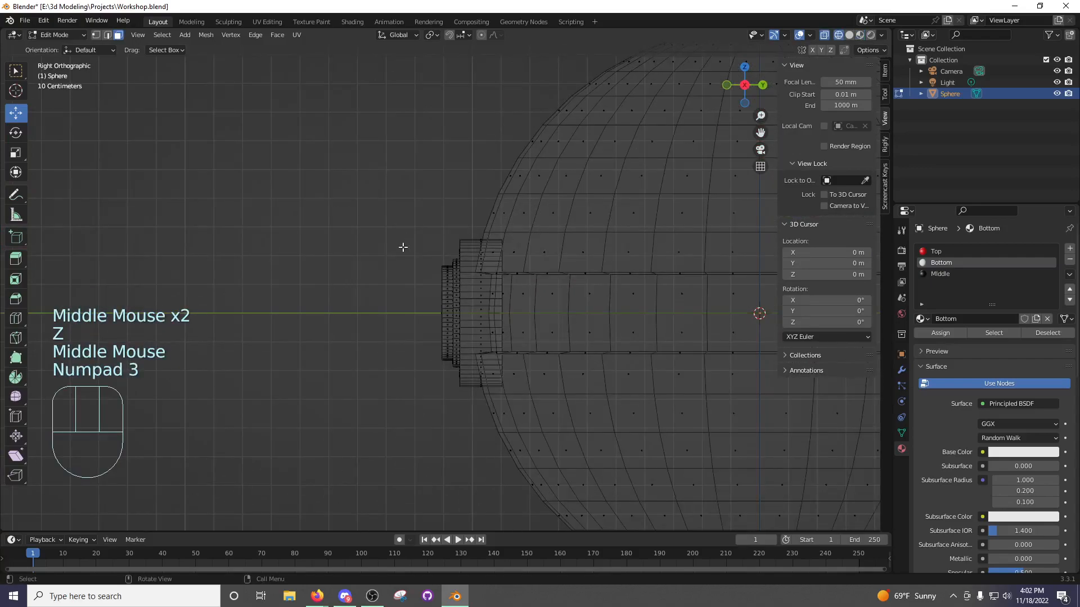
key(b)
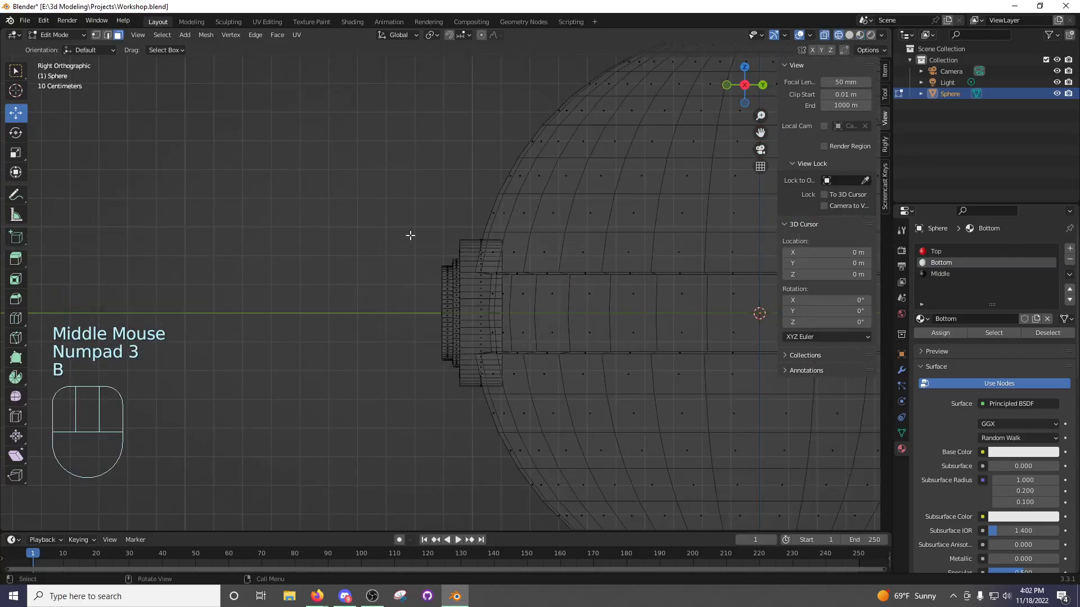
key(z)
middle_drag(394, 248, 530, 263)
middle_drag(468, 274, 568, 287)
key(z)
Undo the button's extrusions, scaling and white material assignments back to the plain, full-size outer cap face.
key(ctrl+z)
key(ctrl+z)
key(ctrl+z)
key(ctrl+z)
key(ctrl+z)
key(ctrl+z)
key(ctrl+z)
key(ctrl+z)
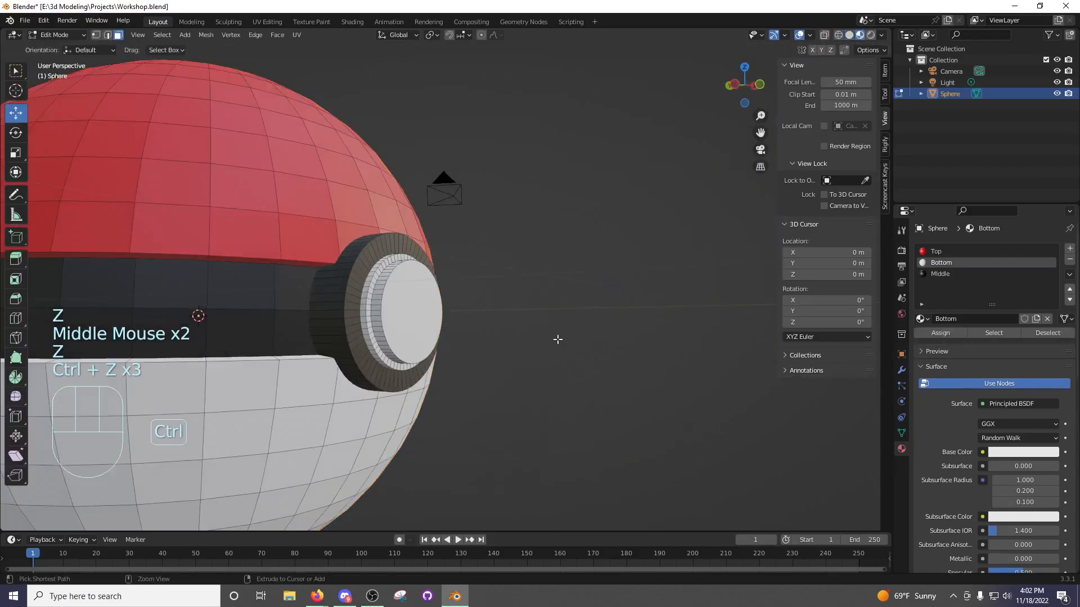
key(ctrl+z)
key(ctrl+z)
key(ctrl+z)
key(ctrl+z)
key(ctrl+z)
key(ctrl+z)
key(ctrl+z)
key(ctrl+z)
key(ctrl+z)
key(ctrl+z)
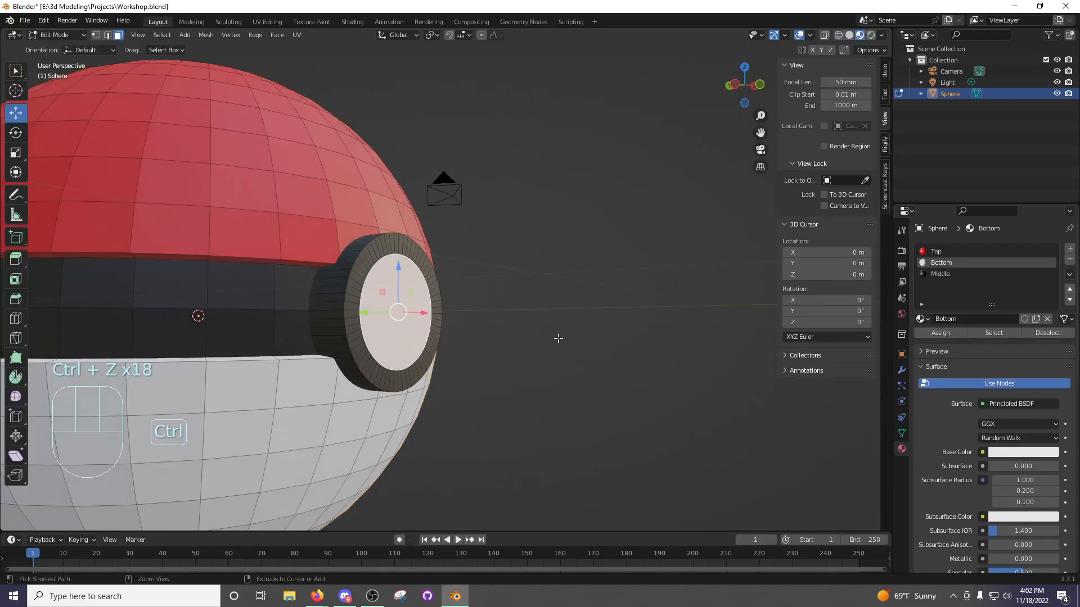
key(ctrl+z)
key(ctrl+z)
middle_drag(542, 308, 412, 309)
key(g)
right_click(361, 327)
middle_drag(534, 272, 440, 276)
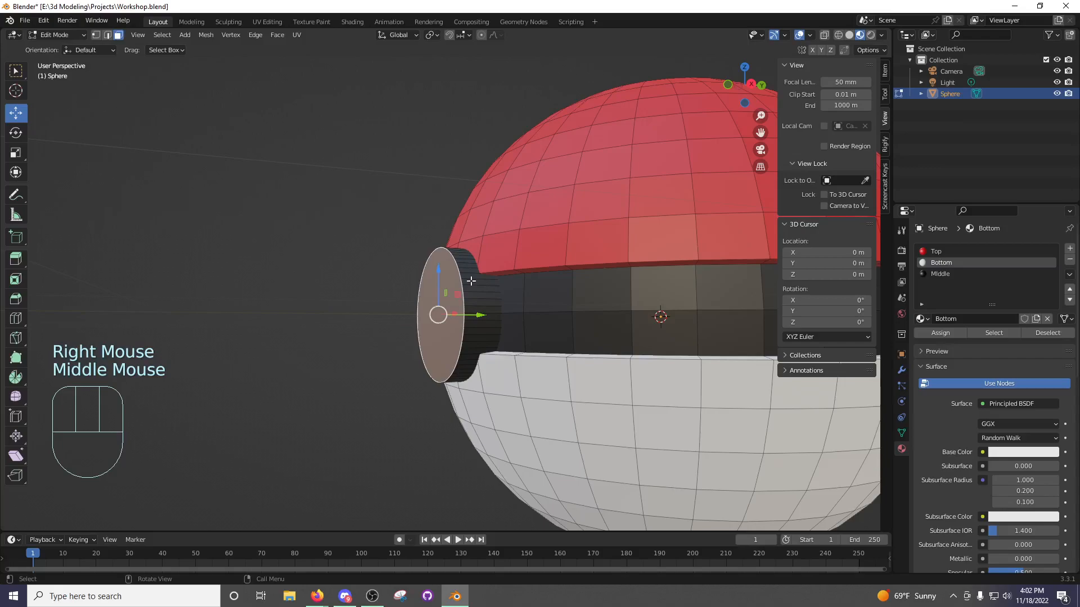
Try insetting the button's outer cap face to a scale of about 0.816 and extruding it outward by about 0.03 m.
middle_drag(450, 288, 521, 260)
click(565, 263)
click(412, 269)
middle_drag(487, 258, 296, 267)
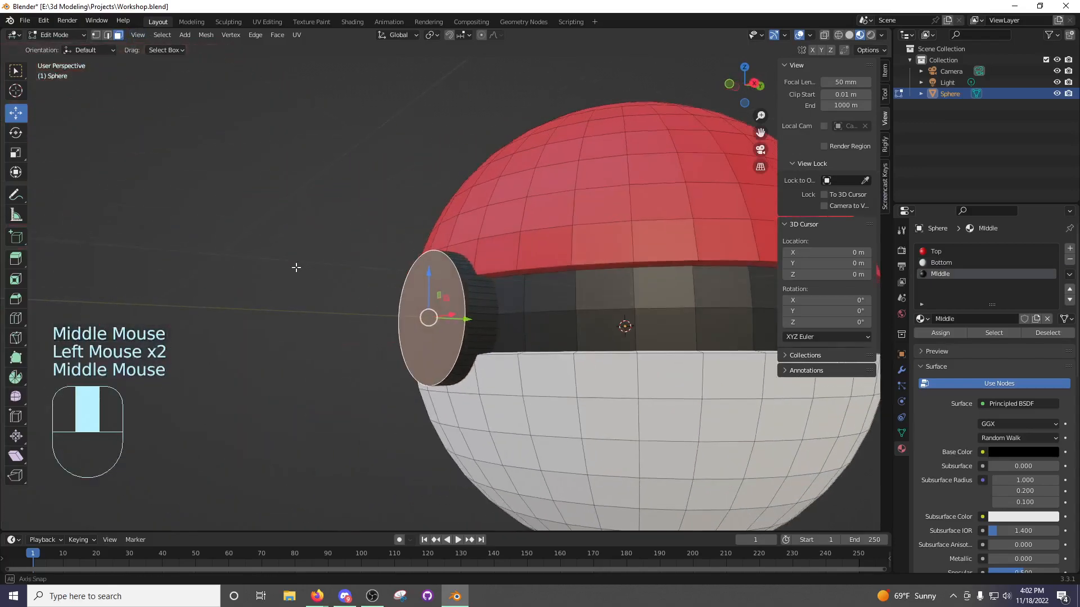
key(e)
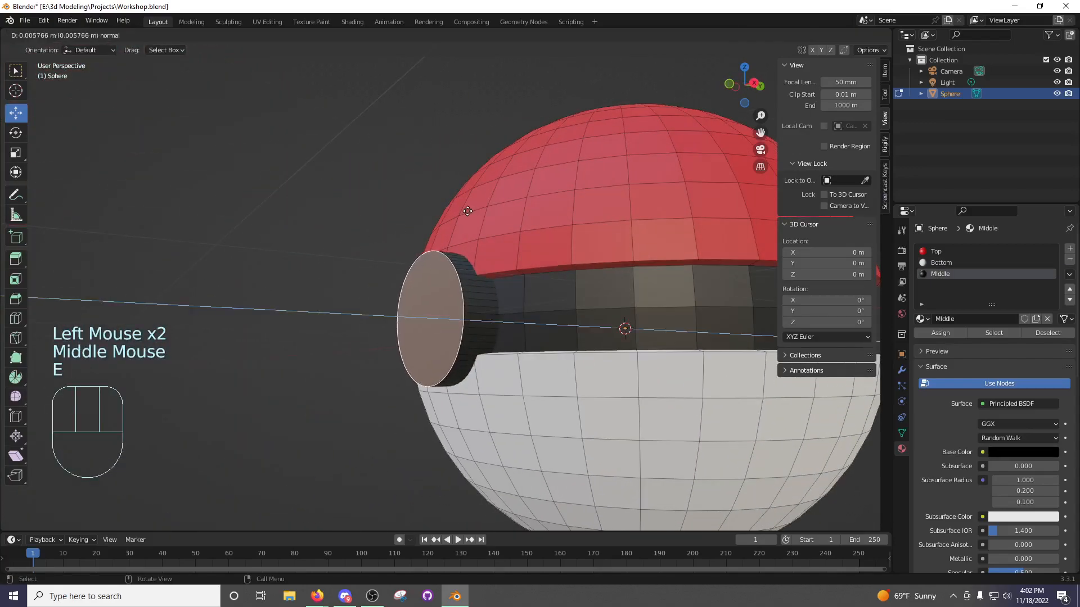
key(s)
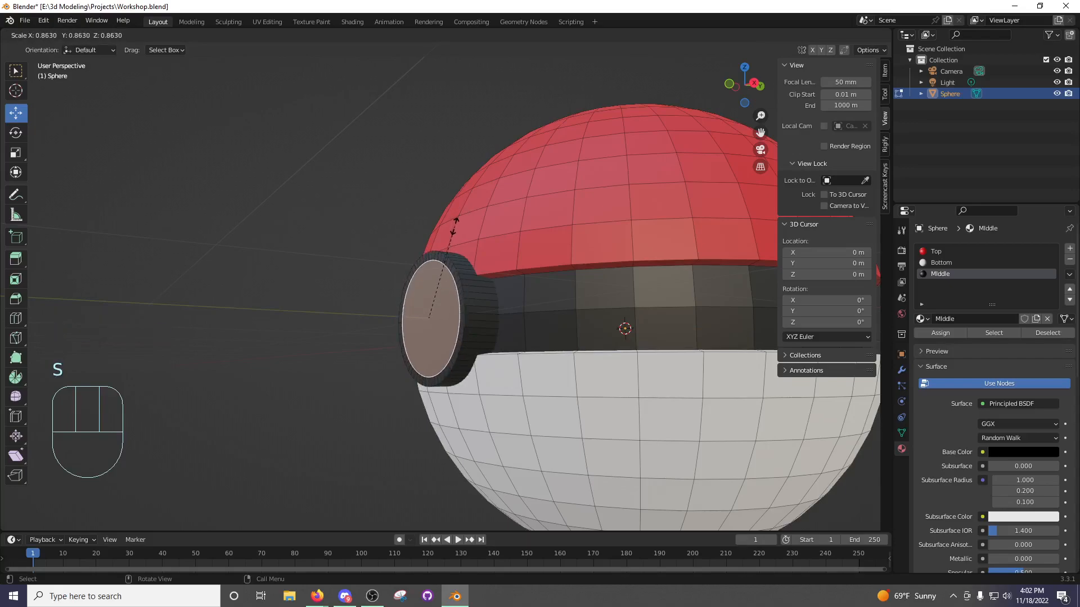
click(452, 229)
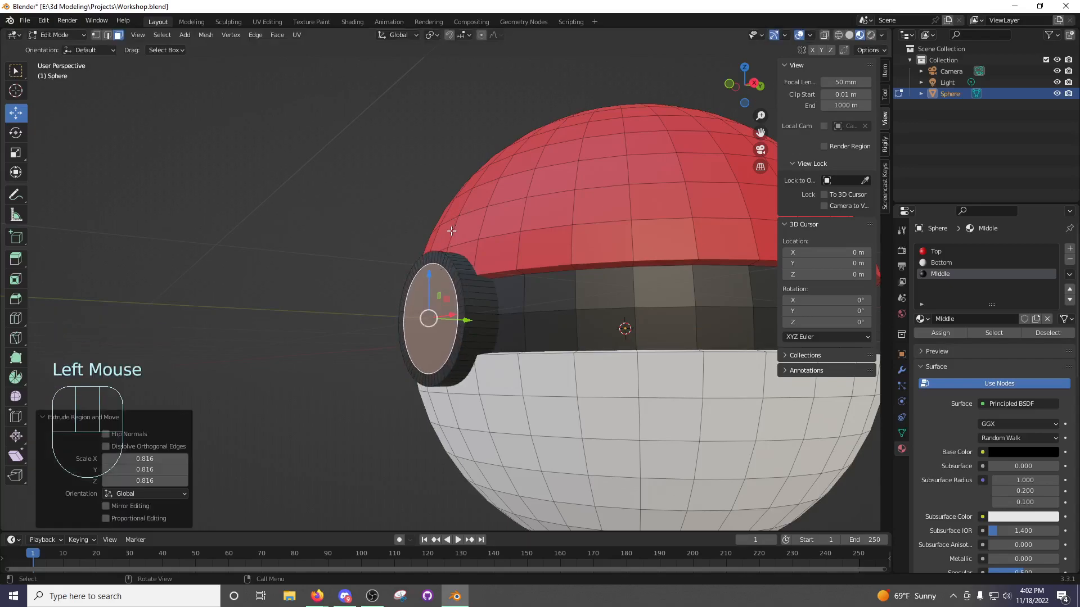
middle_drag(445, 241, 629, 261)
key(e)
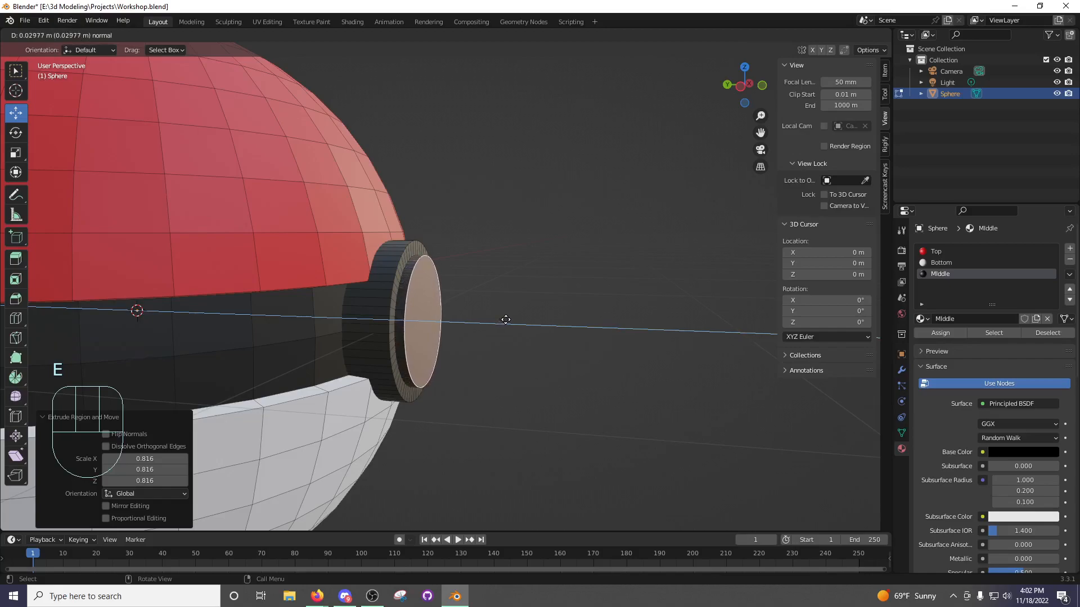
click(506, 320)
middle_drag(528, 286, 523, 284)
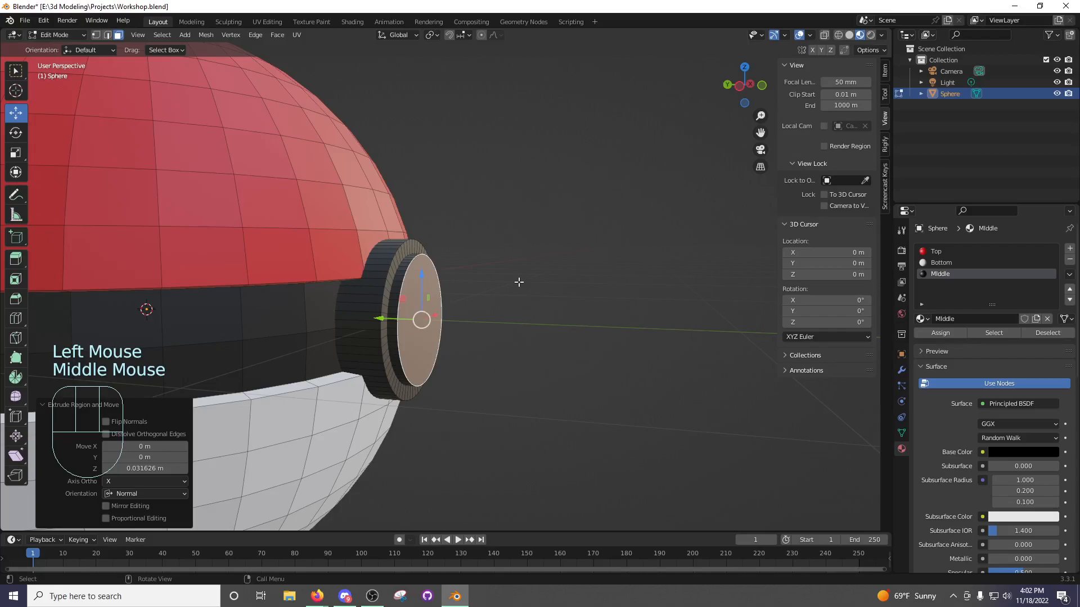
Undo the last extrusion and inset of the button, back to the full-size cap face.
key(ctrl+z)
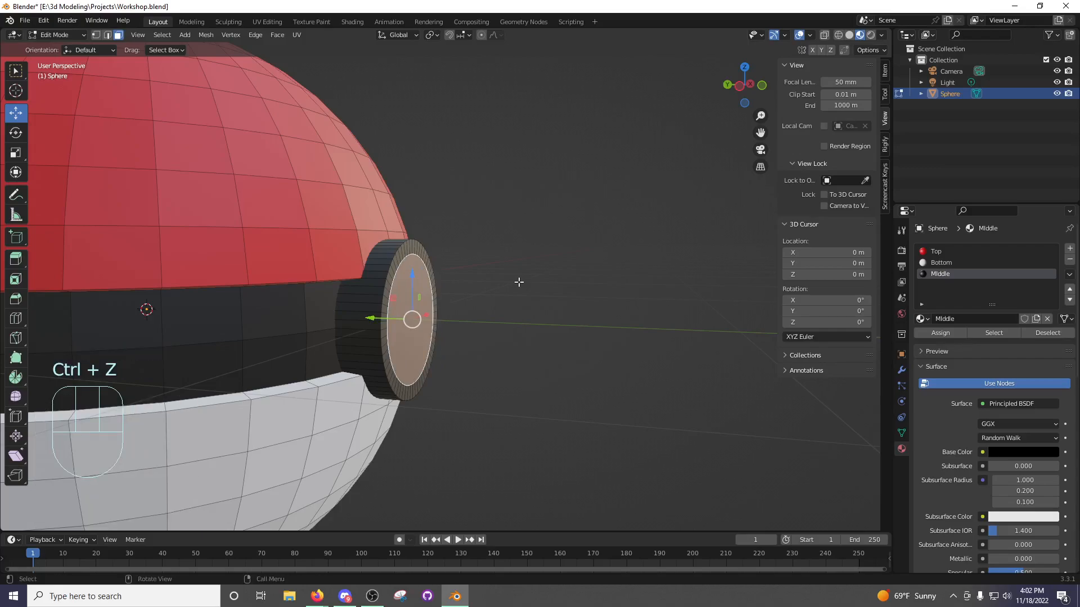
key(ctrl+z)
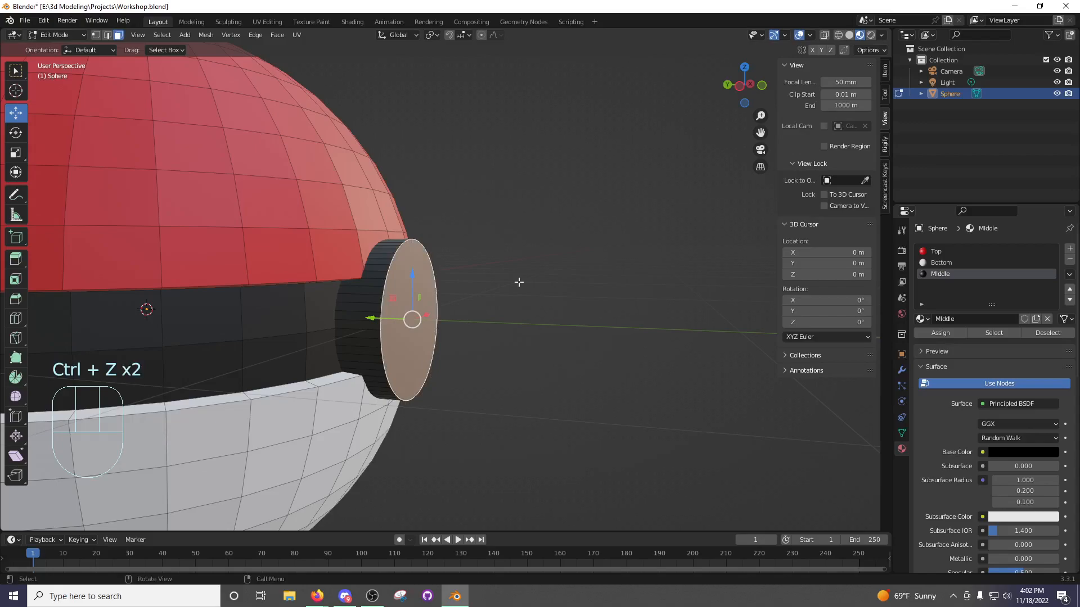
key(g)
right_click(549, 238)
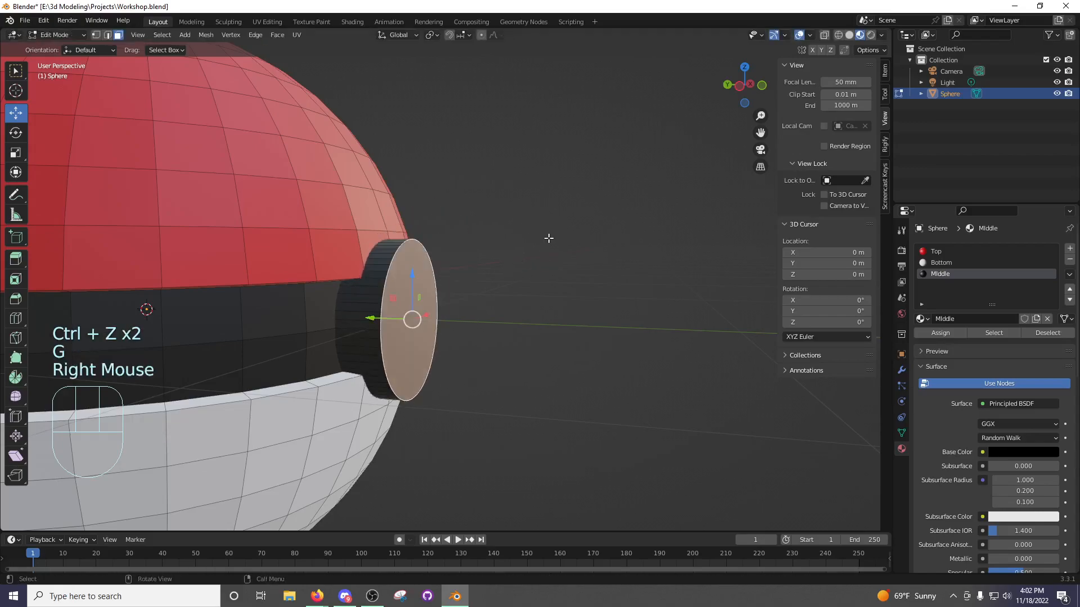
Inset the button's outer cap face to a scale of about 0.847 and extrude it outward by about 0.041 m.
middle_drag(531, 248, 524, 254)
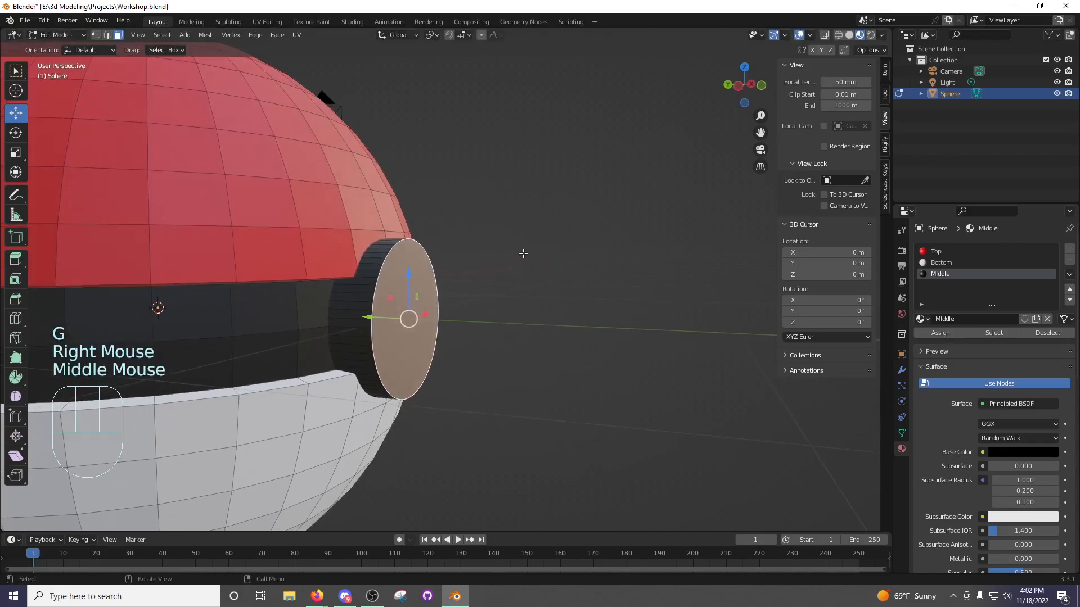
key(e)
key(s)
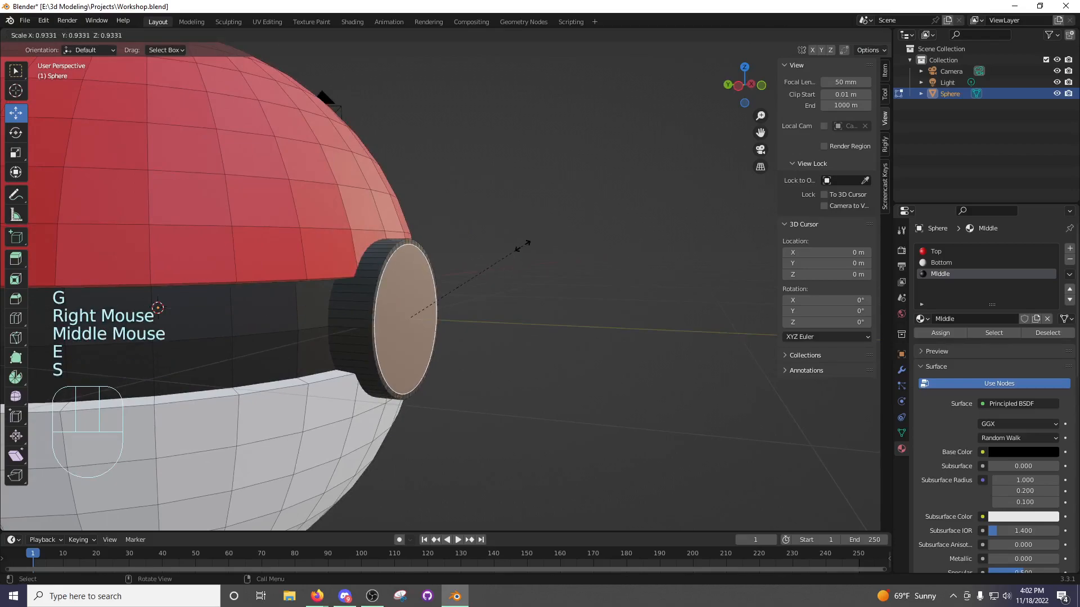
click(505, 254)
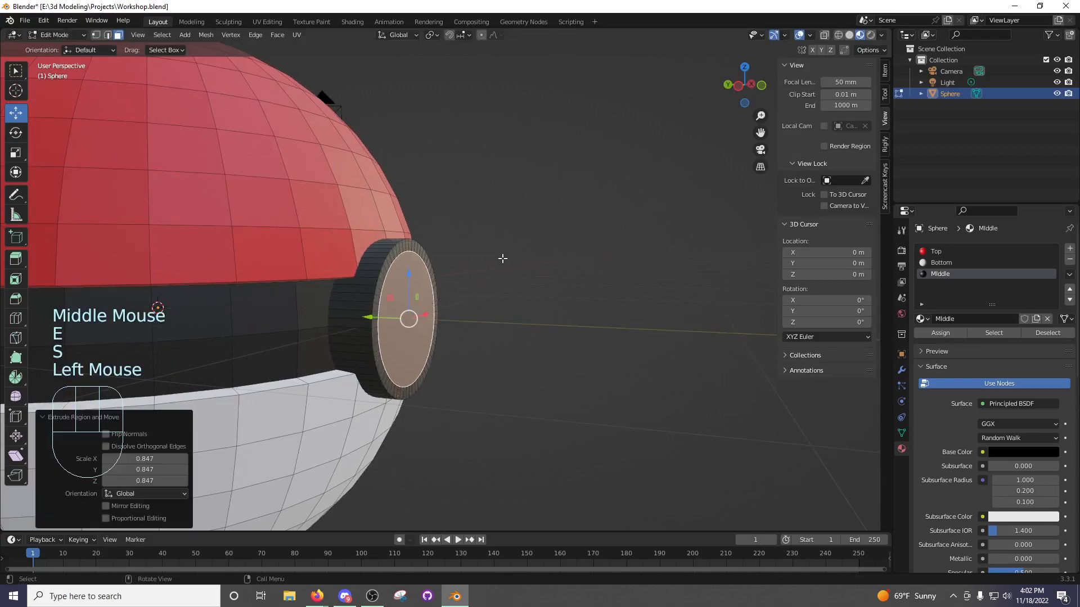
key(e)
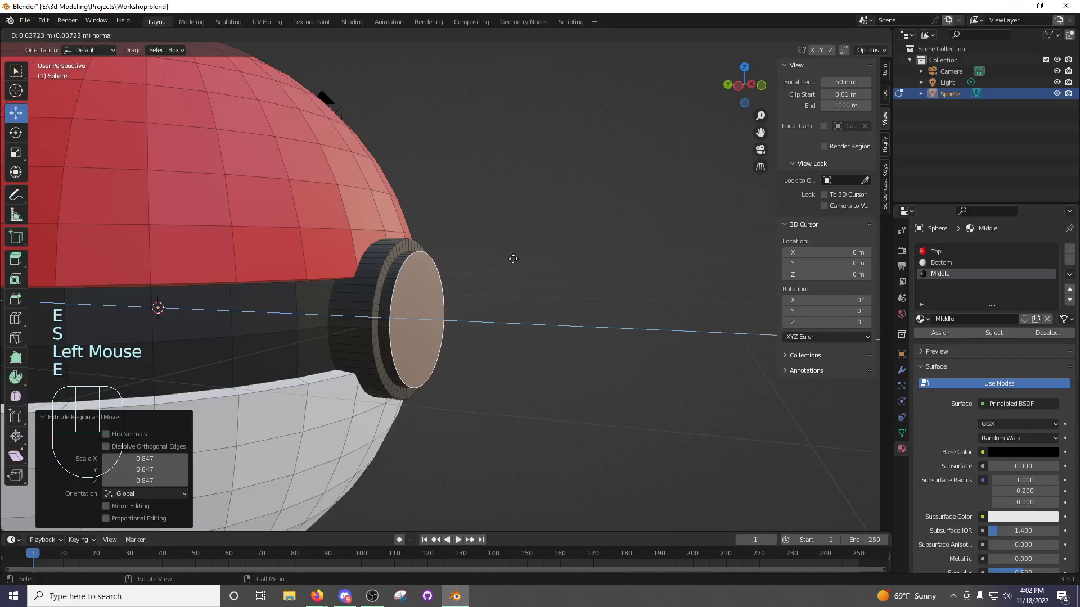
click(513, 259)
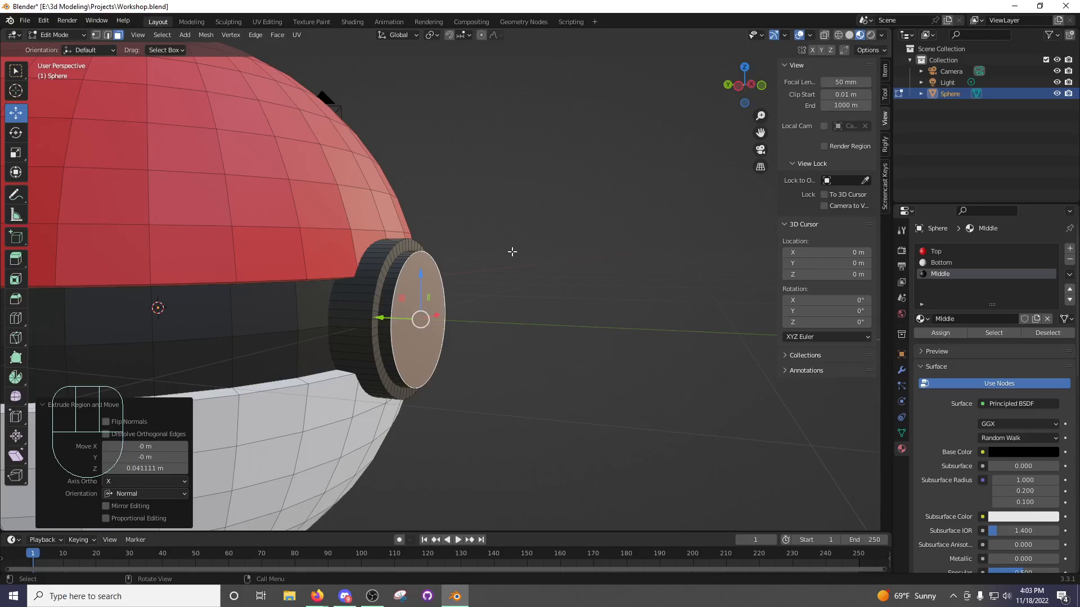
Add a second button step by insetting the cap to a scale of about 0.873 and extruding it about 0.042 m outward.
key(s)
click(478, 291)
key(e)
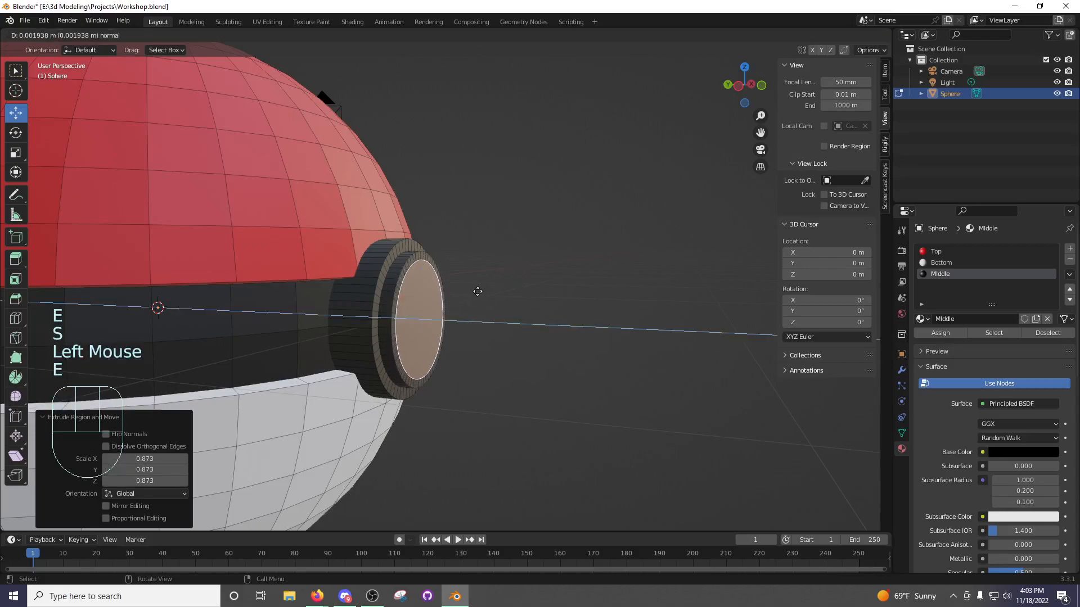
click(489, 292)
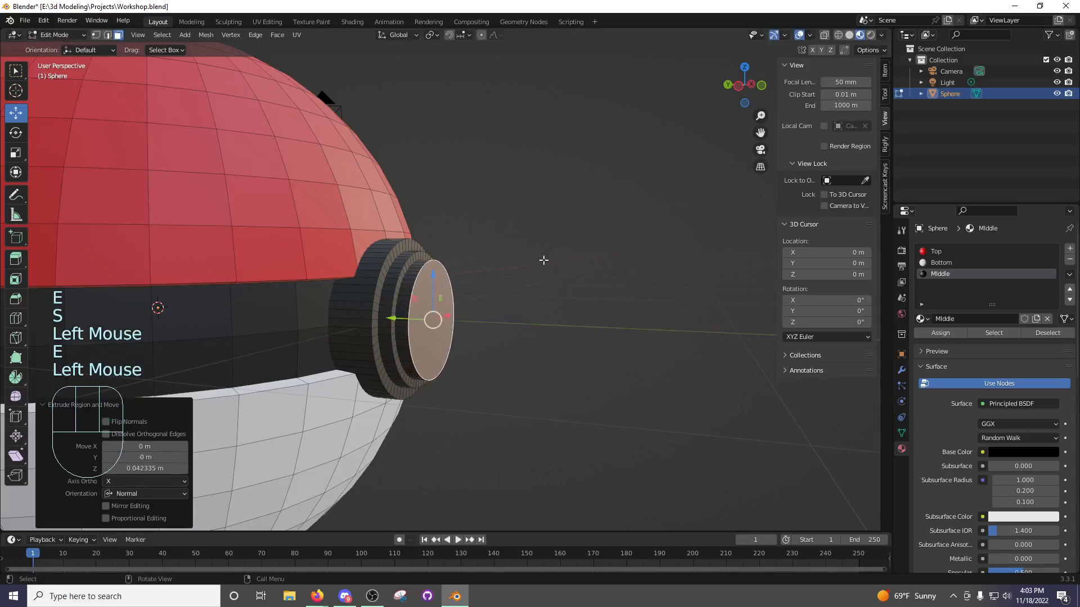
Box-select the faces of the button's two outer steps in the Right Orthographic view with wireframe shading.
key(KP_3)
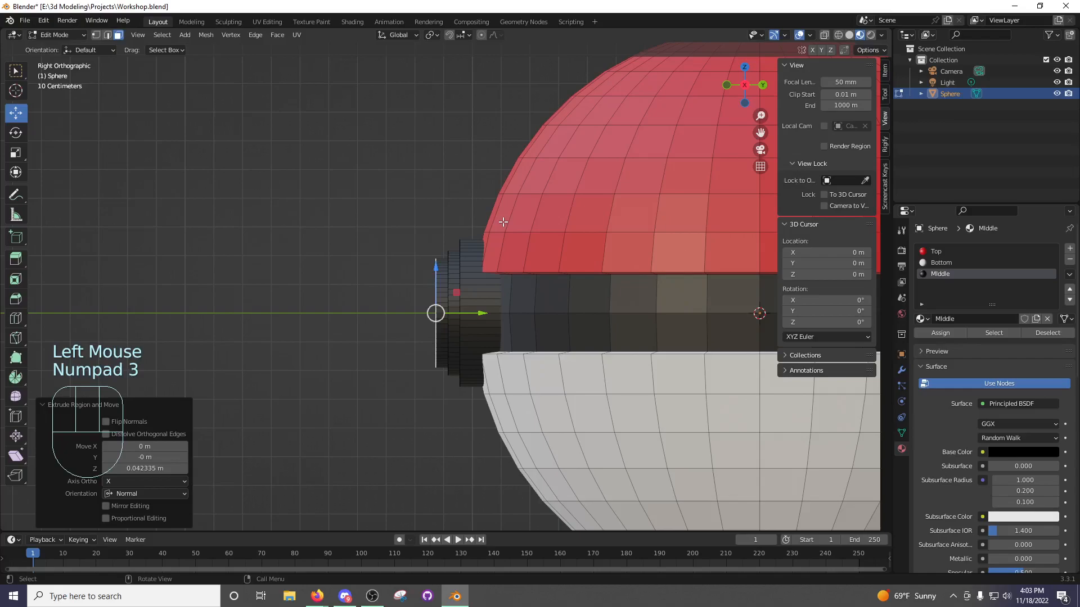
click(744, 85)
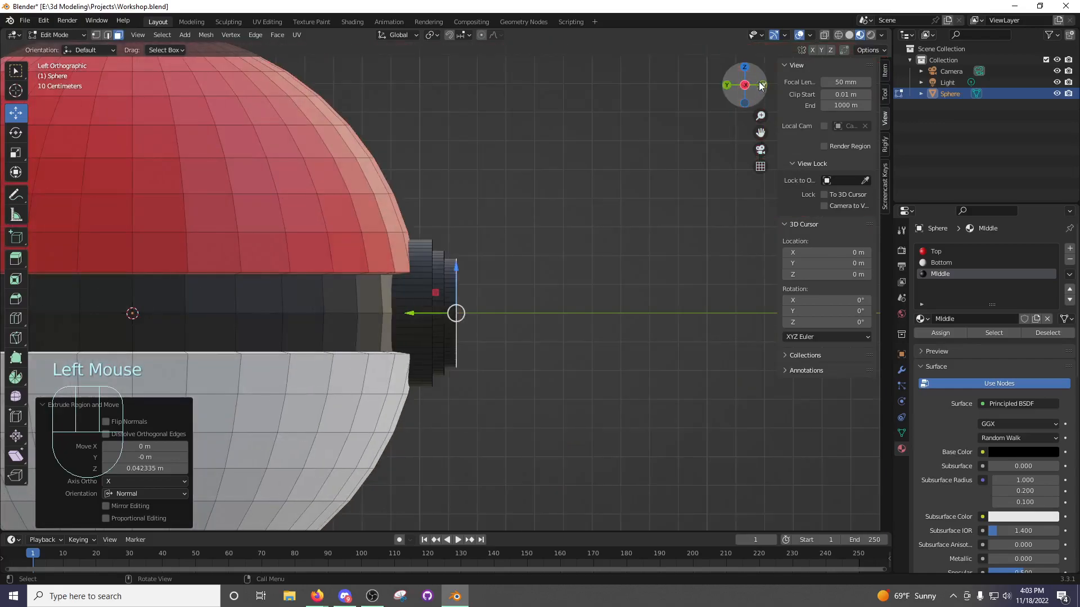
click(745, 85)
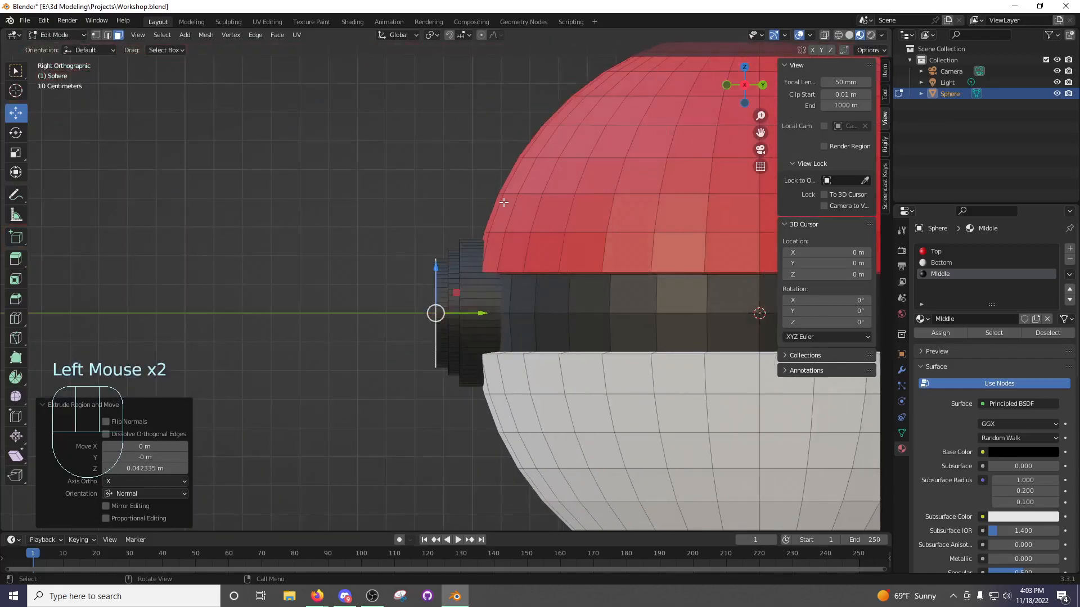
key(z)
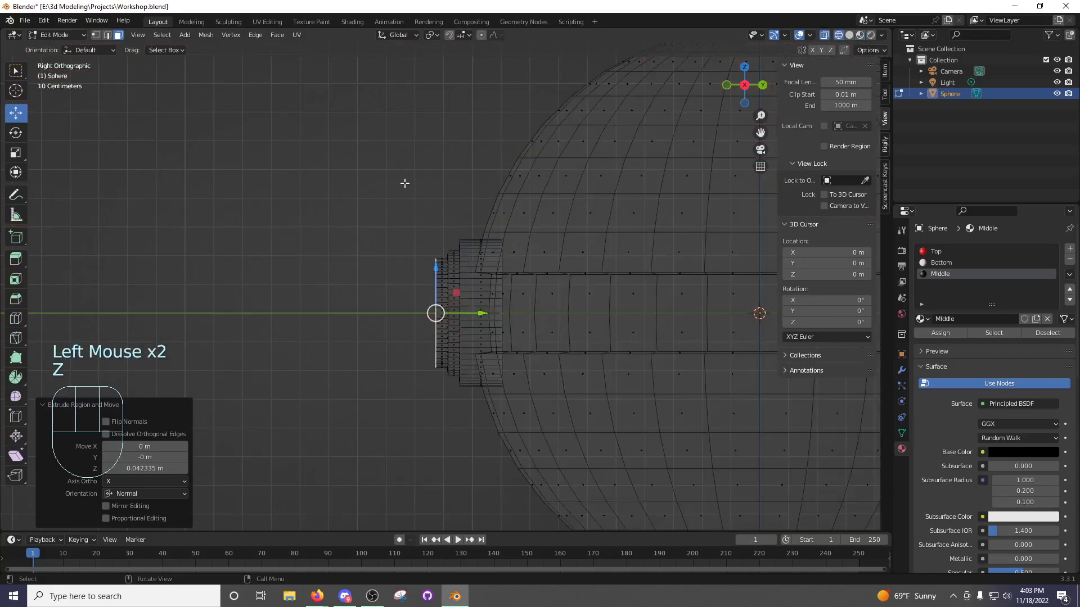
key(z)
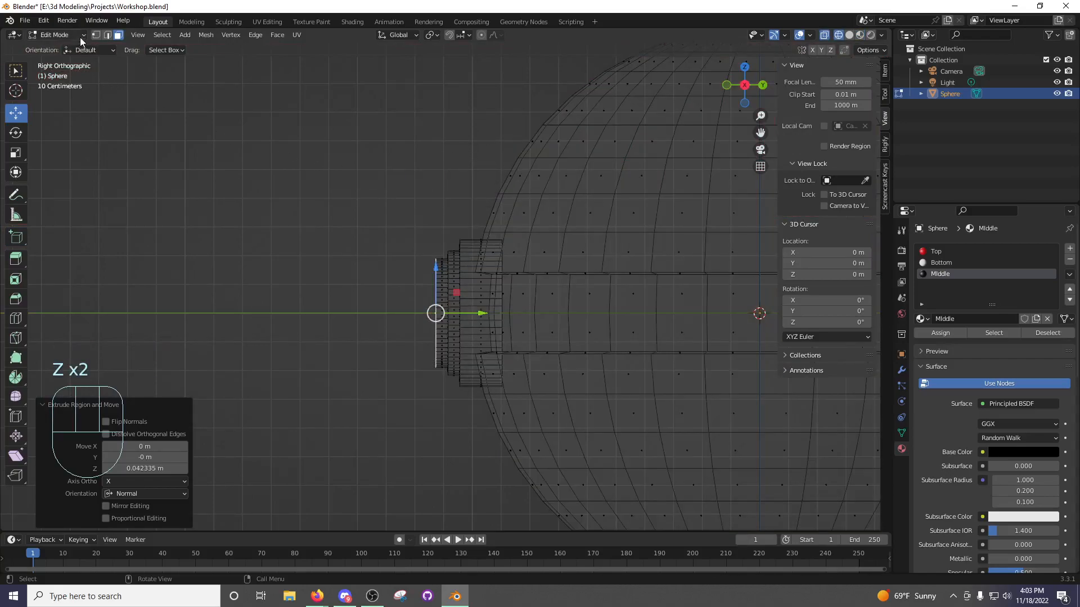
click(414, 148)
key(b)
drag(414, 226, 458, 385)
Assign the Bottom material to the selected button steps and return to Material Preview shading.
middle_drag(415, 281, 585, 248)
click(956, 263)
click(938, 332)
mouse_move(427, 315)
middle_down()
mouse_move(445, 301)
mouse_move(456, 242)
middle_up()
key(z)
Examine the finished Poké Ball and its stepped button from the front and side in Object Mode.
middle_drag(461, 318, 508, 279)
key(Tab)
scroll(508, 281, down, 2)
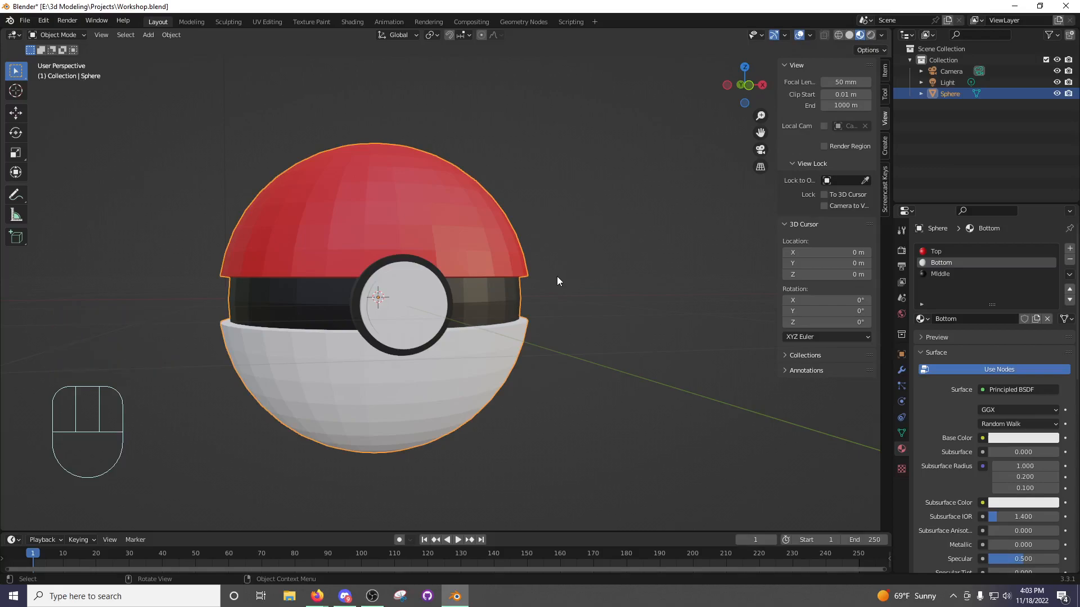
middle_drag(559, 281, 421, 263)
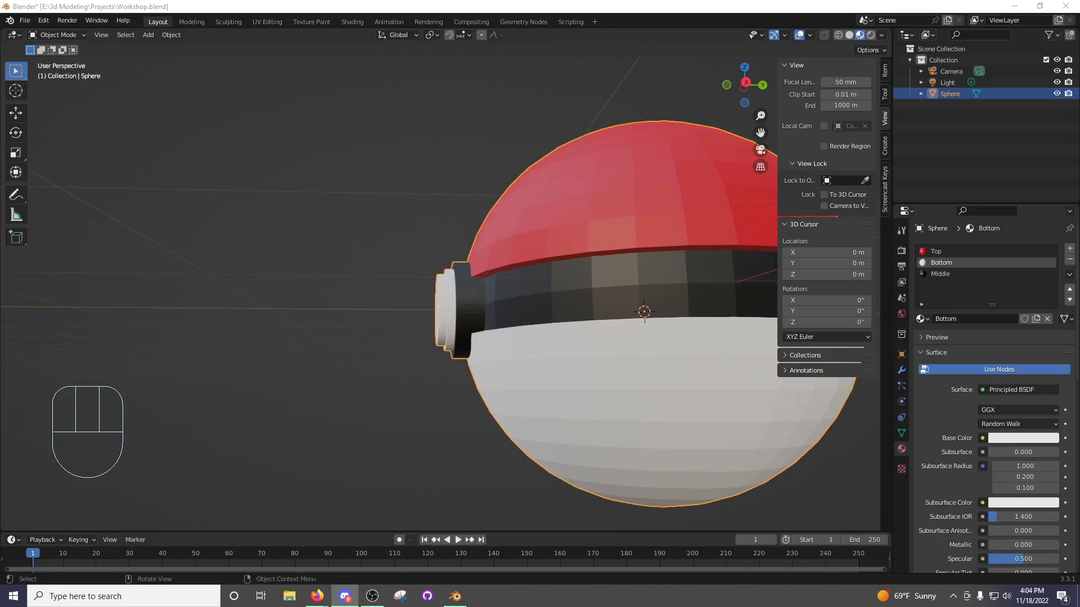
middle_drag(344, 262, 352, 288)
scroll(339, 276, down, 2)
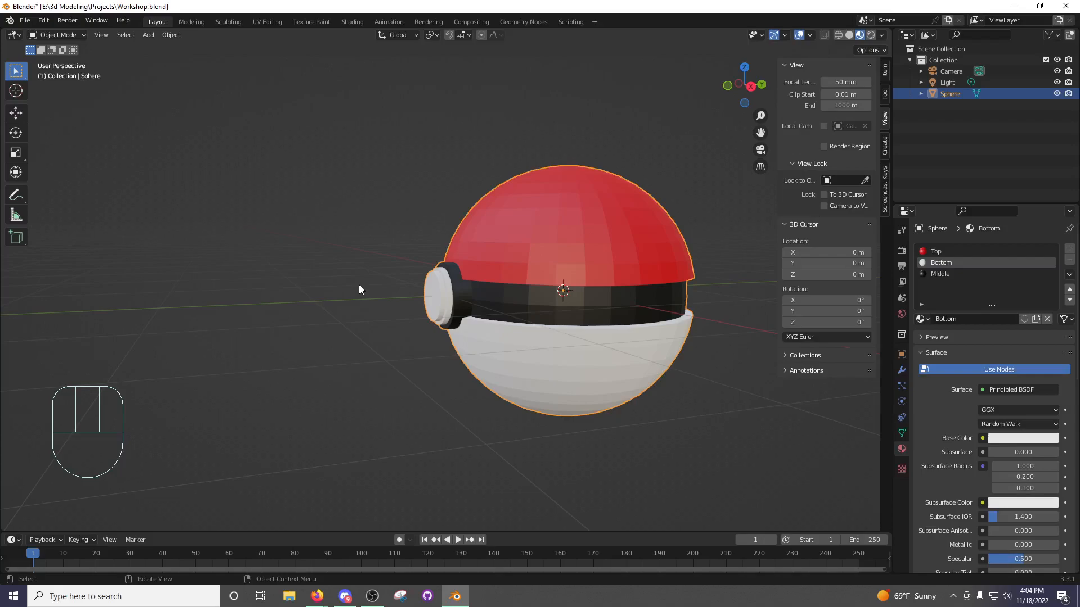
middle_drag(480, 322, 522, 302)
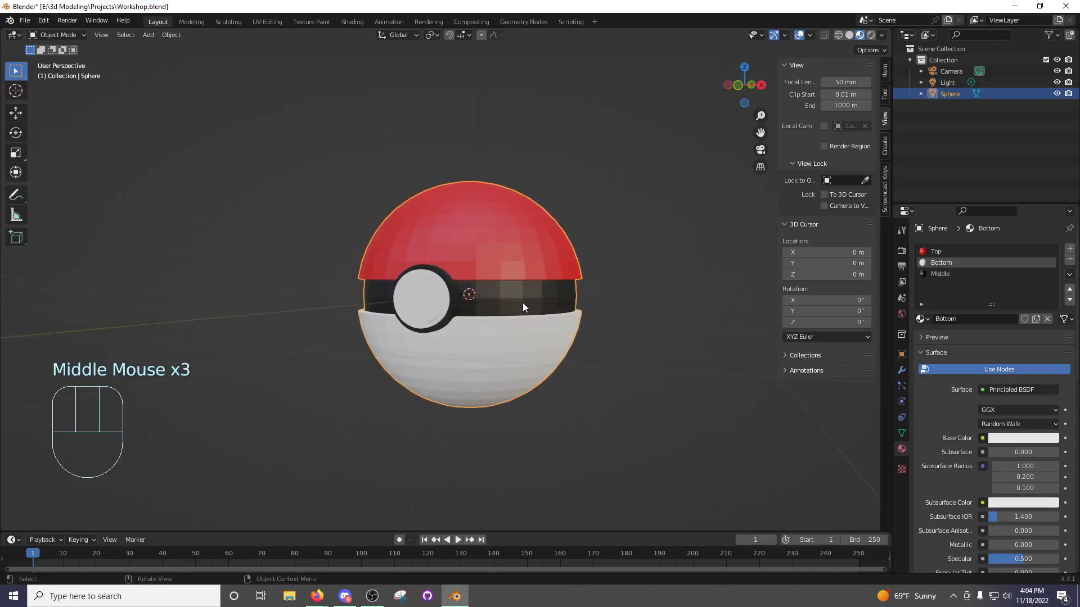
Switch to the Blender Workshop document in Firefox and go to its list of YouTubers.
click(317, 596)
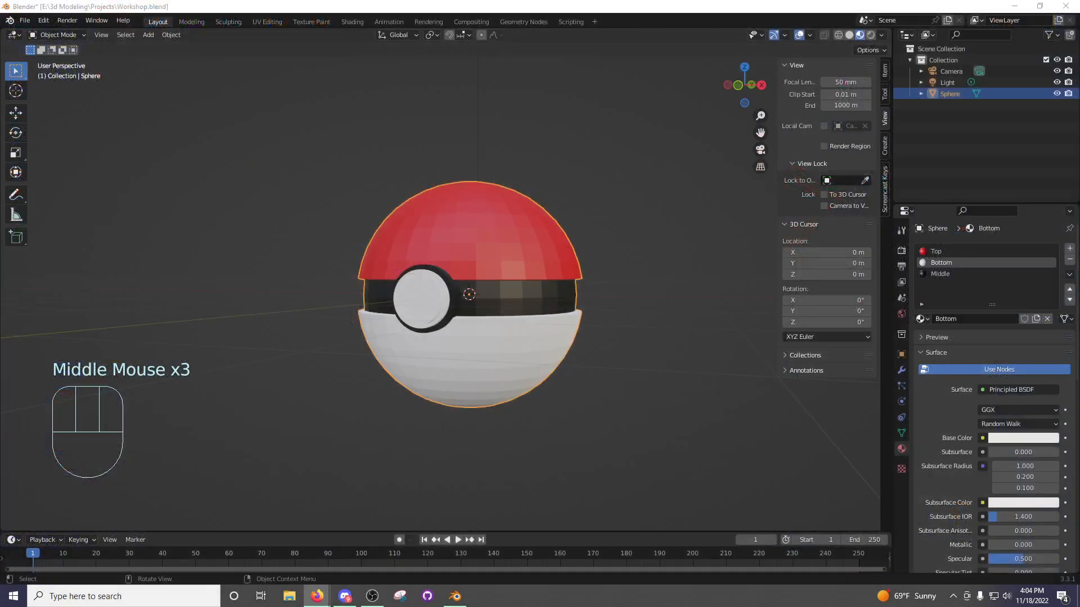
drag(0, 450, 610, 0)
scroll(529, 340, down, 1)
click(529, 341)
scroll(522, 343, down, 1)
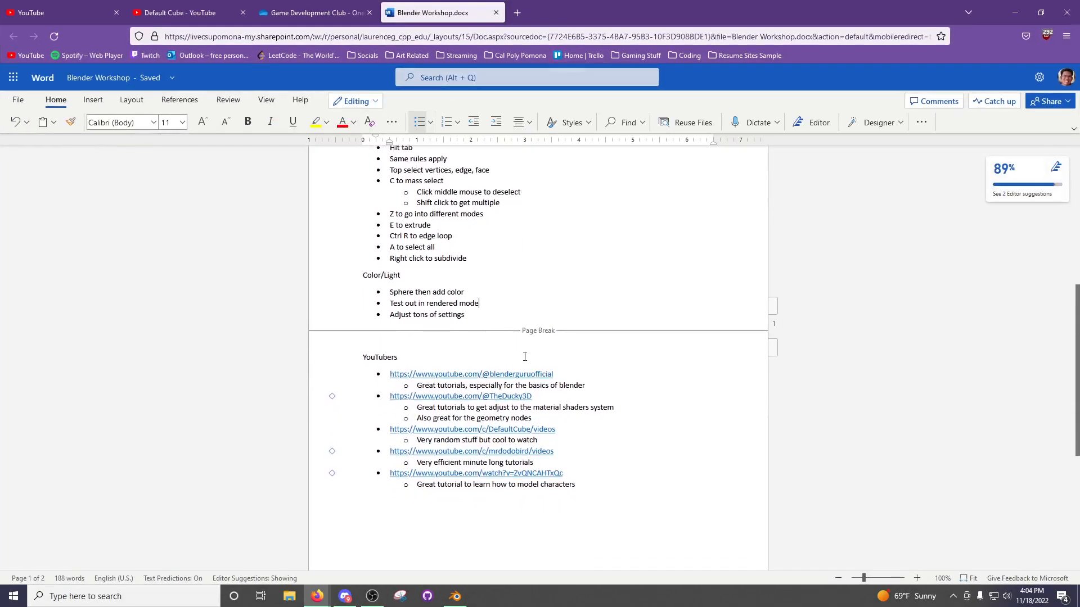
Open the four listed YouTube channels and the ZvQNCAHTxQc character modelling tutorial in new tabs.
ctrl+click(531, 375)
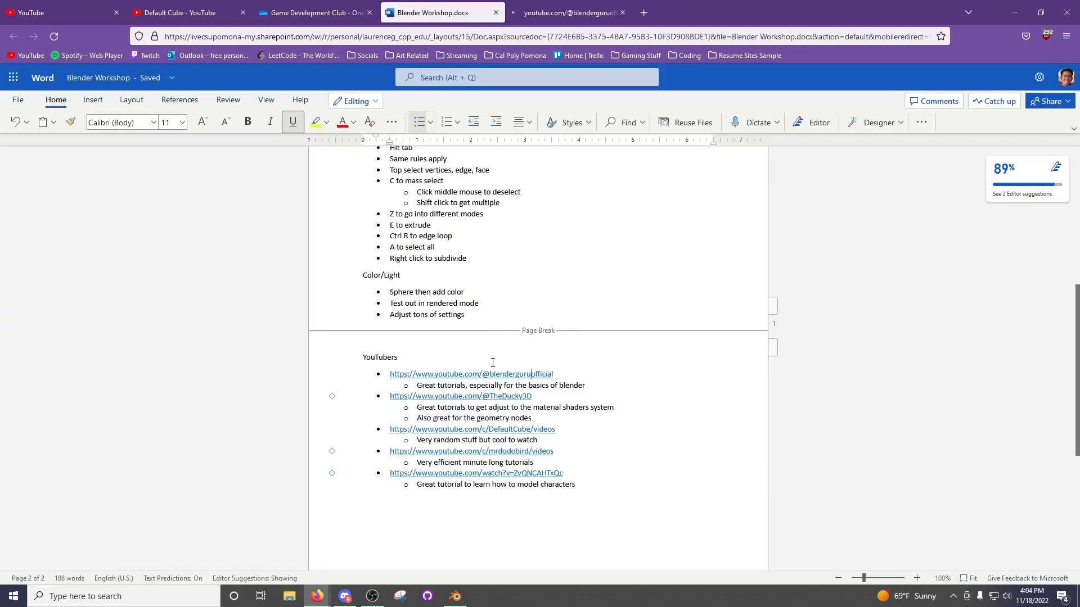
ctrl+click(501, 396)
ctrl+click(514, 430)
ctrl+click(529, 449)
click(419, 6)
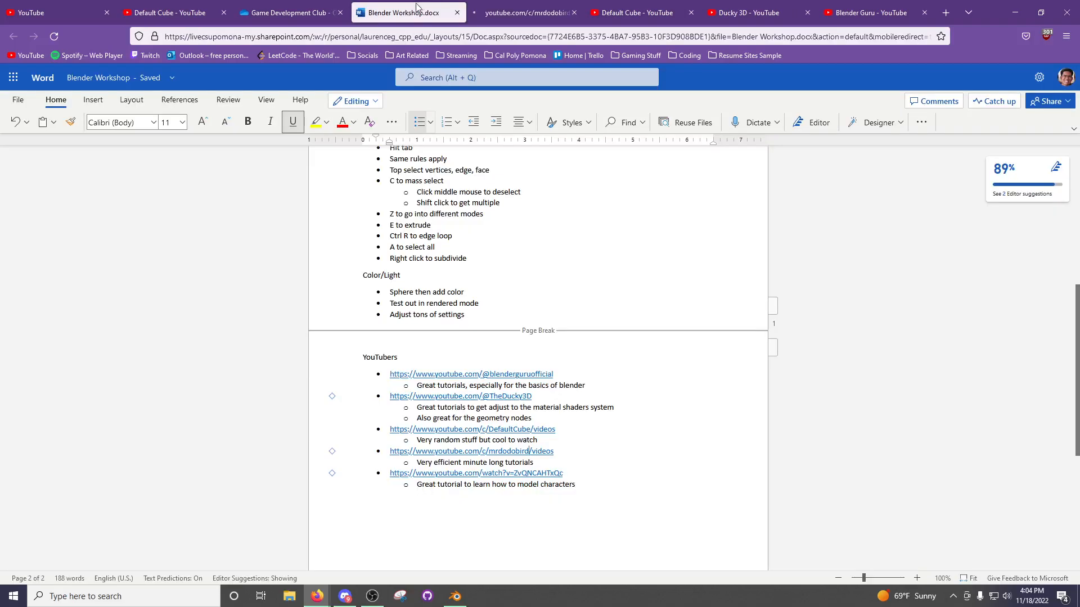
ctrl+click(515, 473)
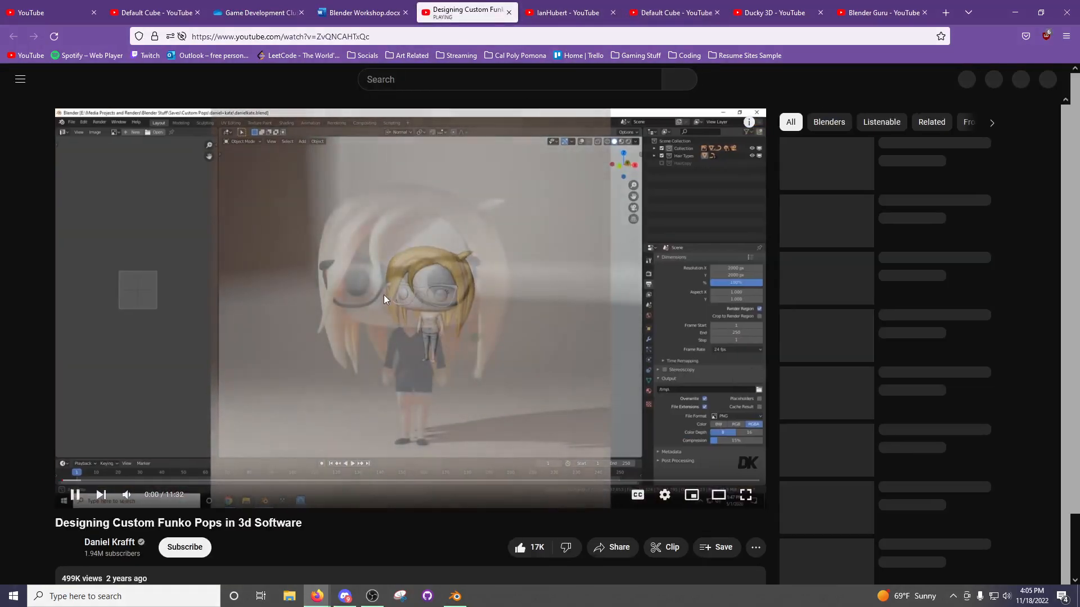
Pause the Funko Pops video, then look over the IanHubert and Blender Guru channels, including the Blender 3.0 Beginner Donut Tutorial series.
click(79, 494)
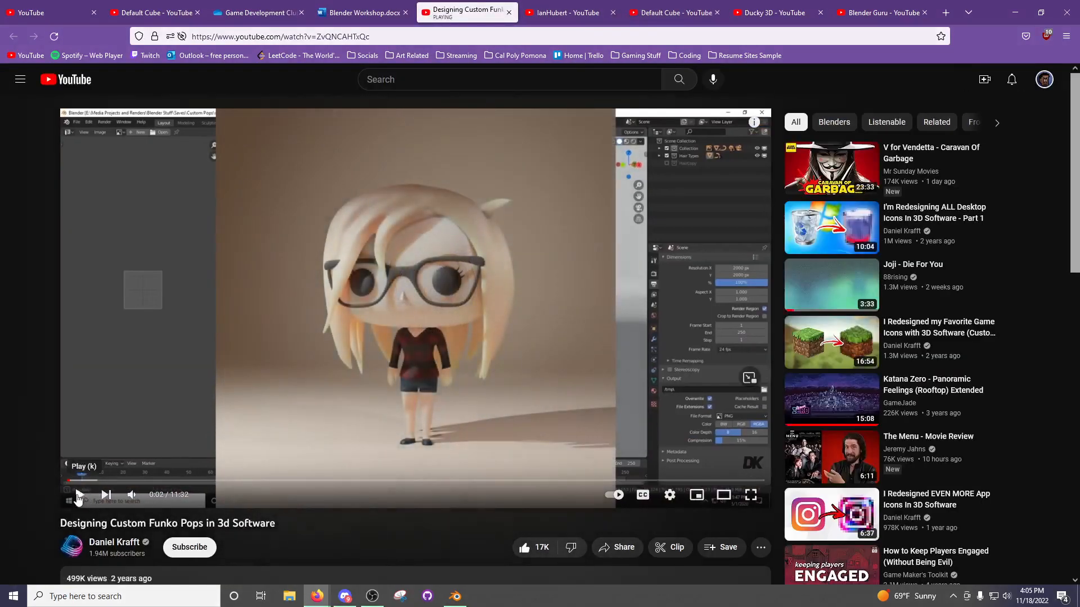
click(568, 13)
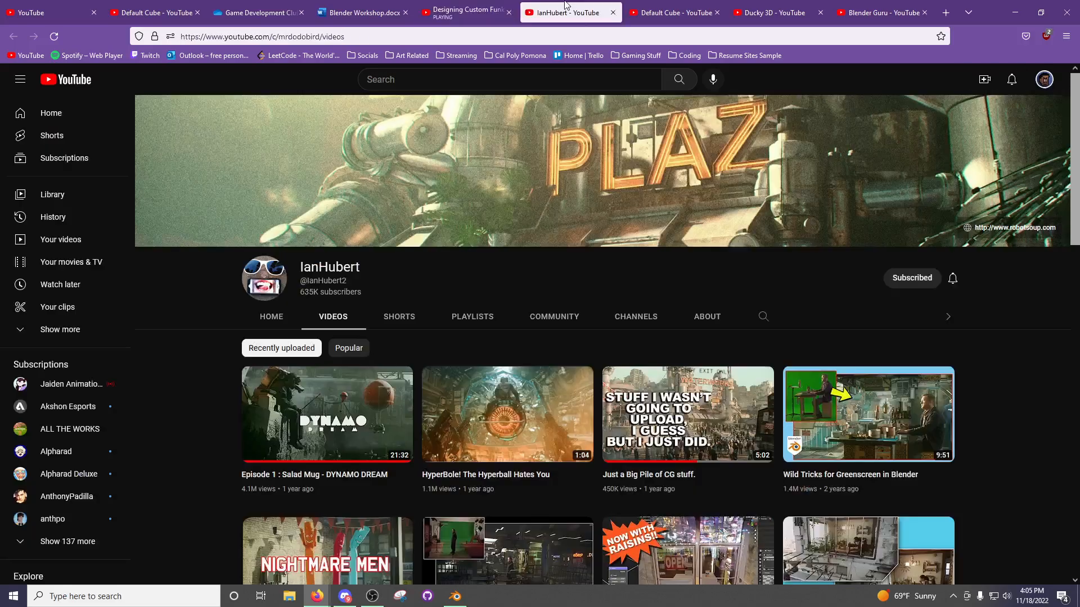
click(850, 6)
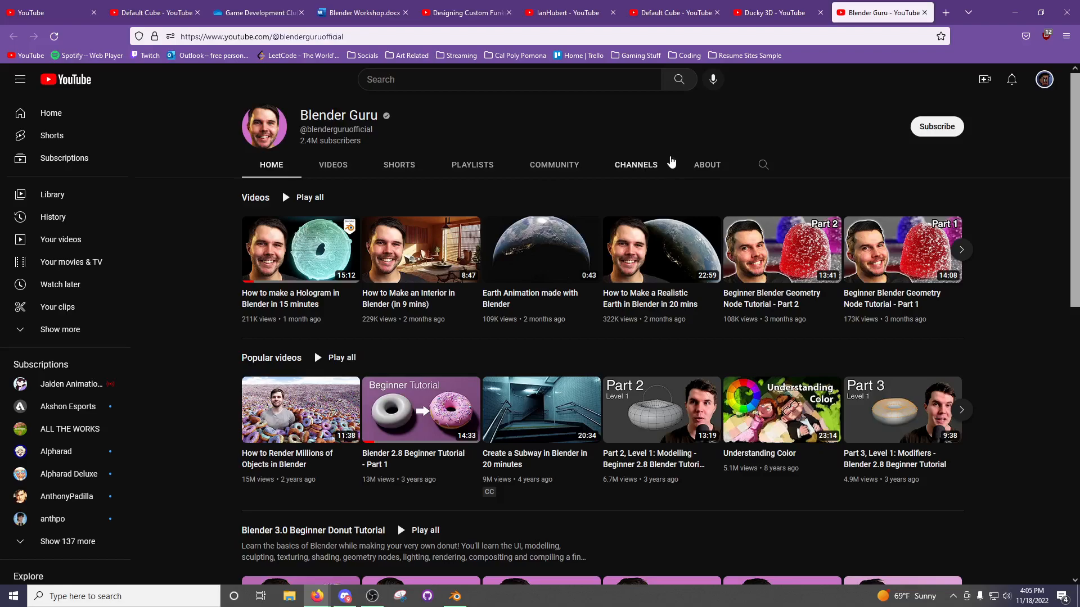
scroll(735, 261, down, 3)
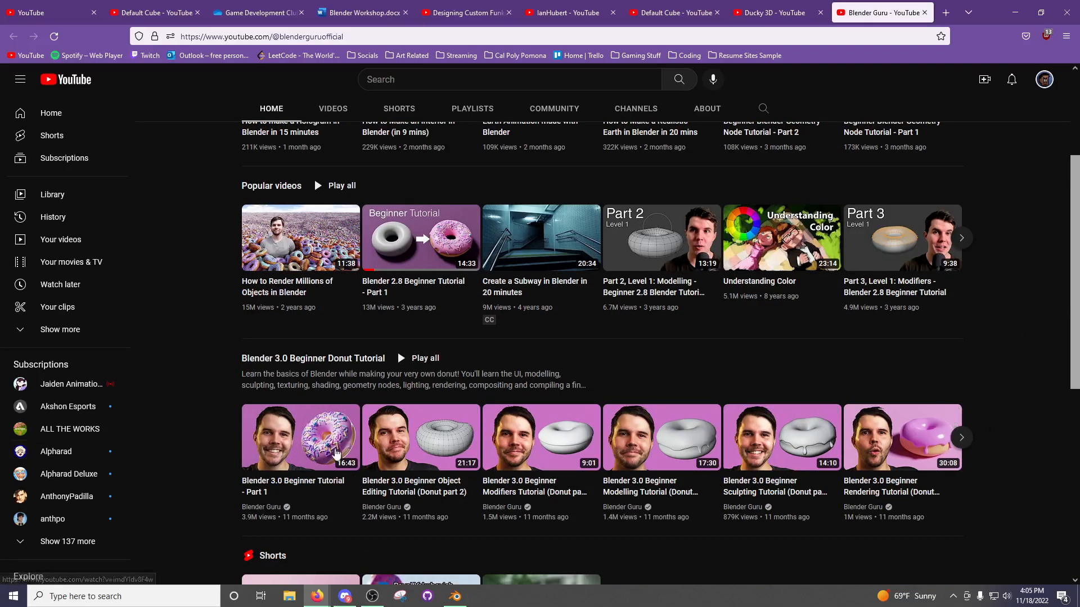
mouse_move(925, 422)
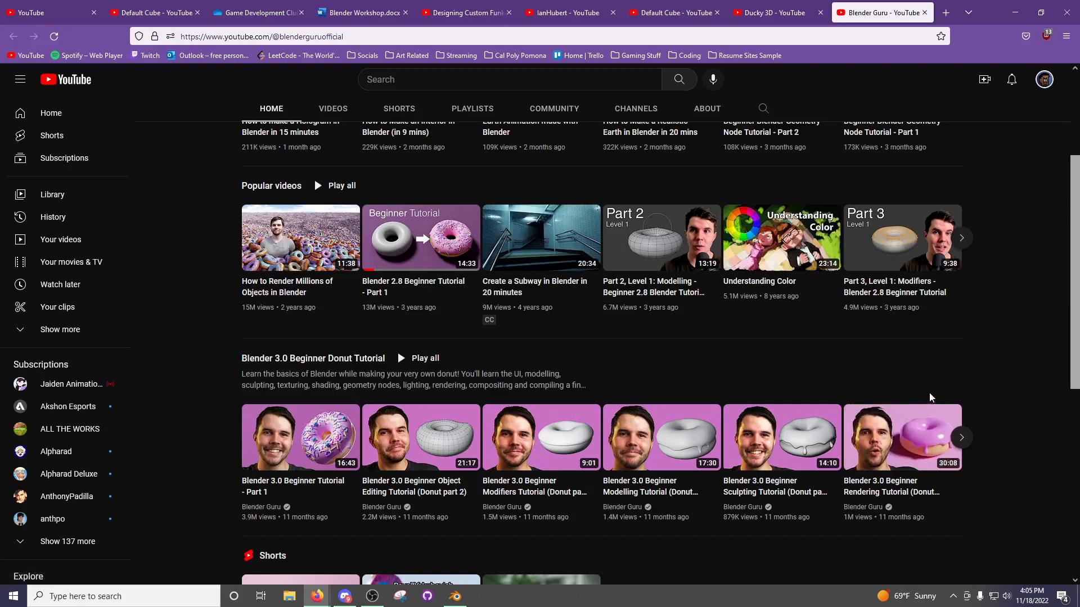
Look through the Blender 3.0 Beginner Donut Tutorial series and copy the Blender Guru channel's web address.
mouse_move(314, 423)
click(965, 441)
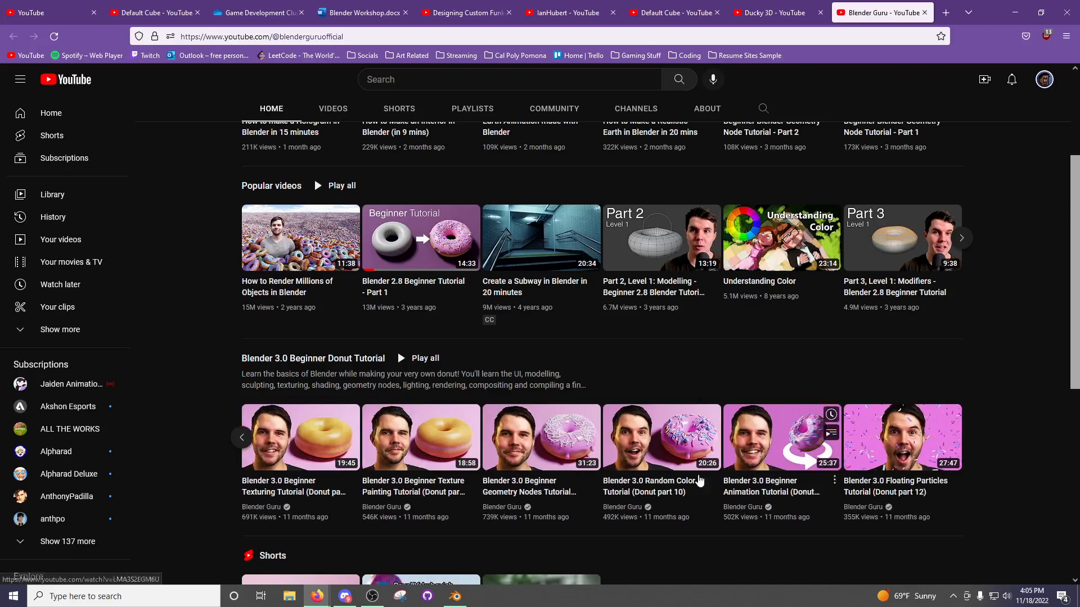
click(247, 444)
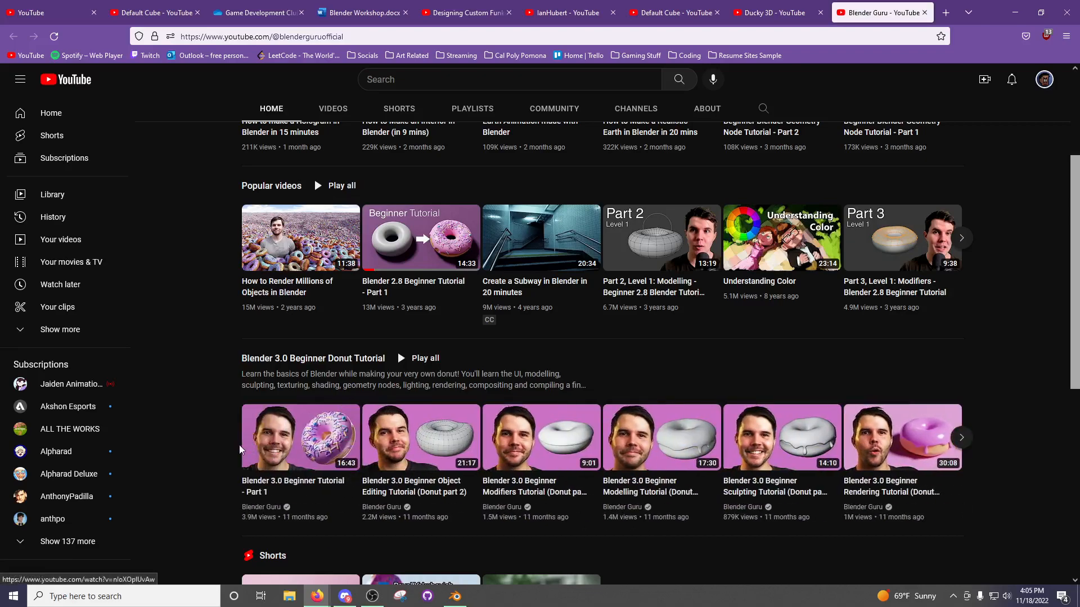
mouse_move(676, 414)
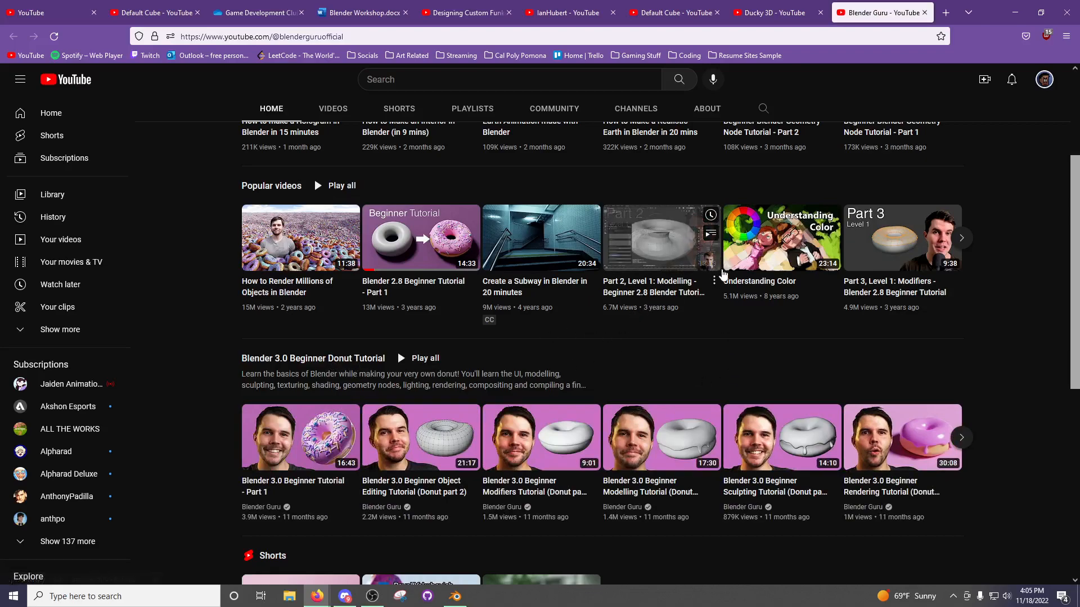
click(690, 38)
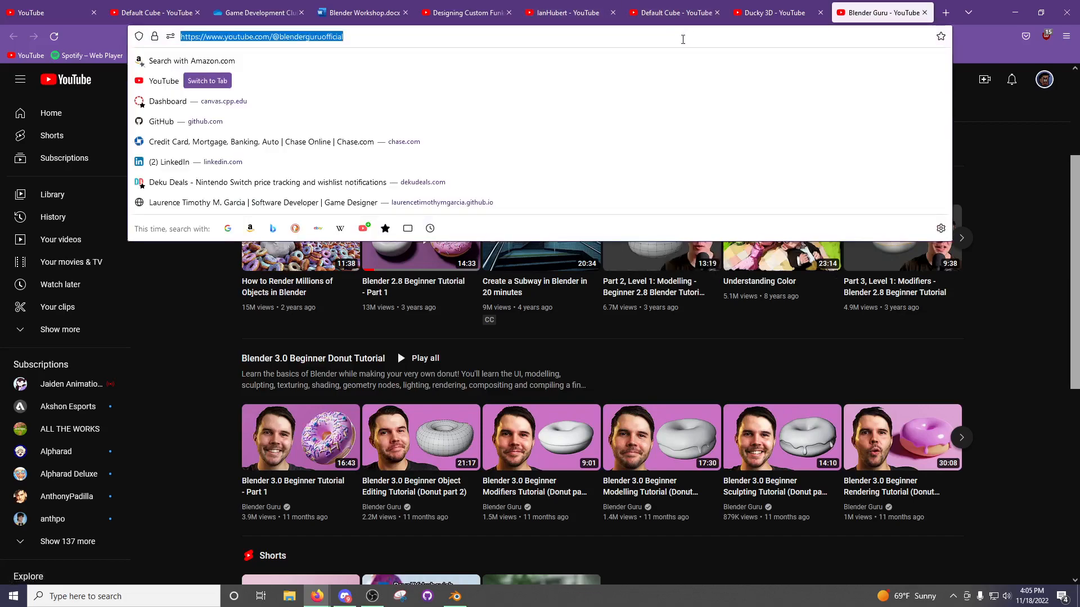
key(ctrl+c)
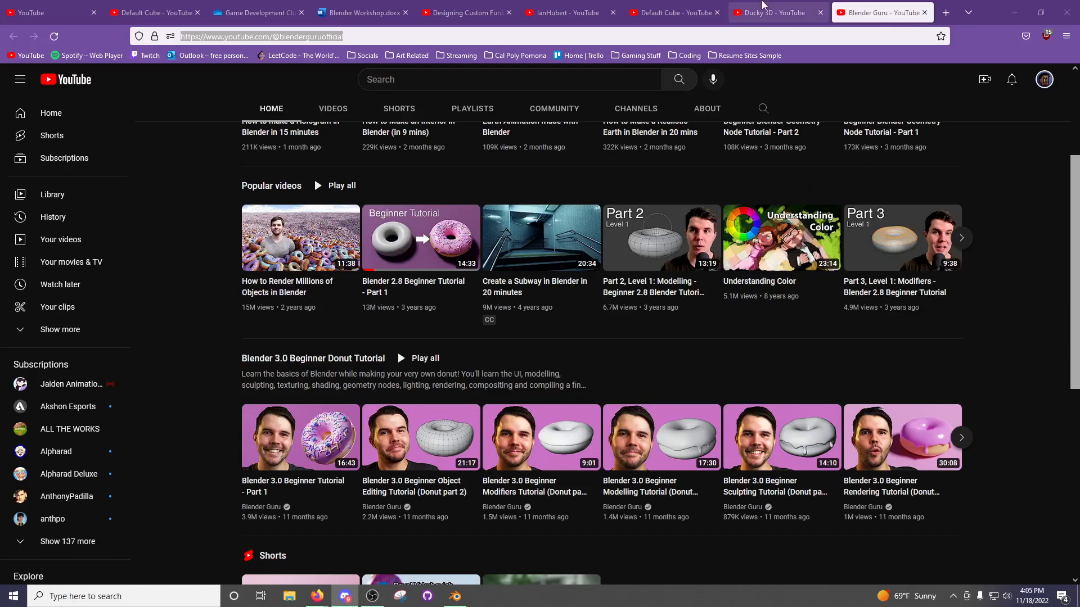
Copy the web address of the Ducky 3D channel.
click(770, 12)
click(720, 33)
key(ctrl+c)
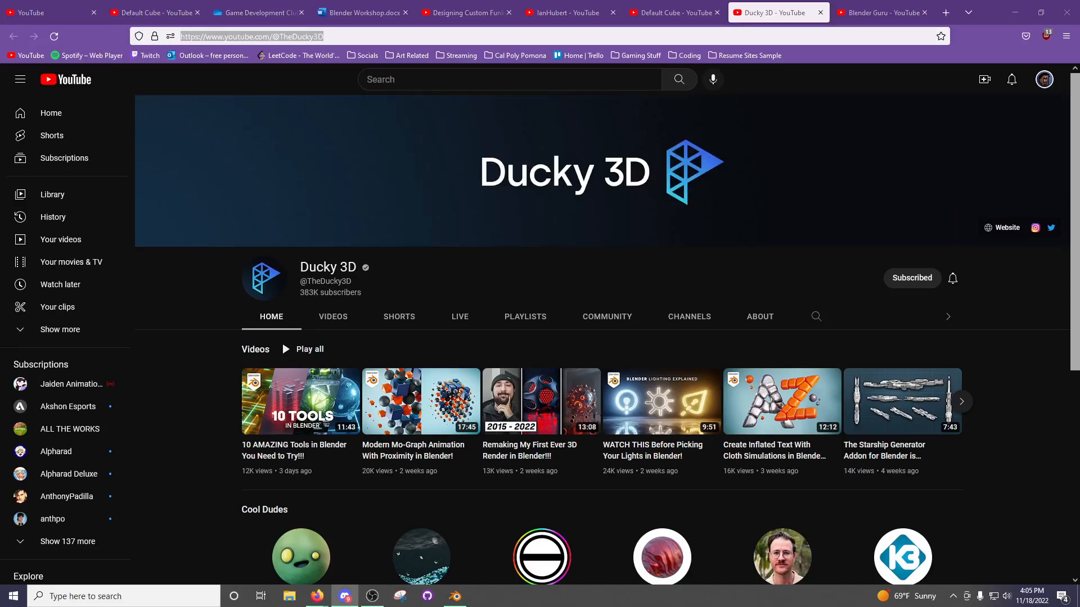
Look through the uploaded videos of the Ducky 3D channel, from the most recent back to those a year old.
click(345, 322)
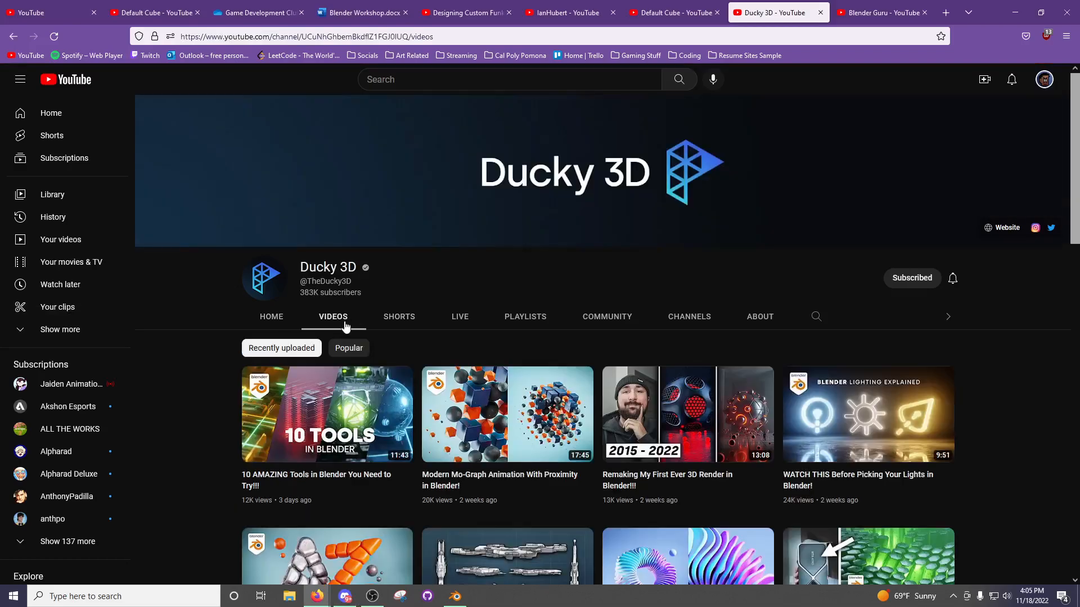
scroll(491, 365, down, 10)
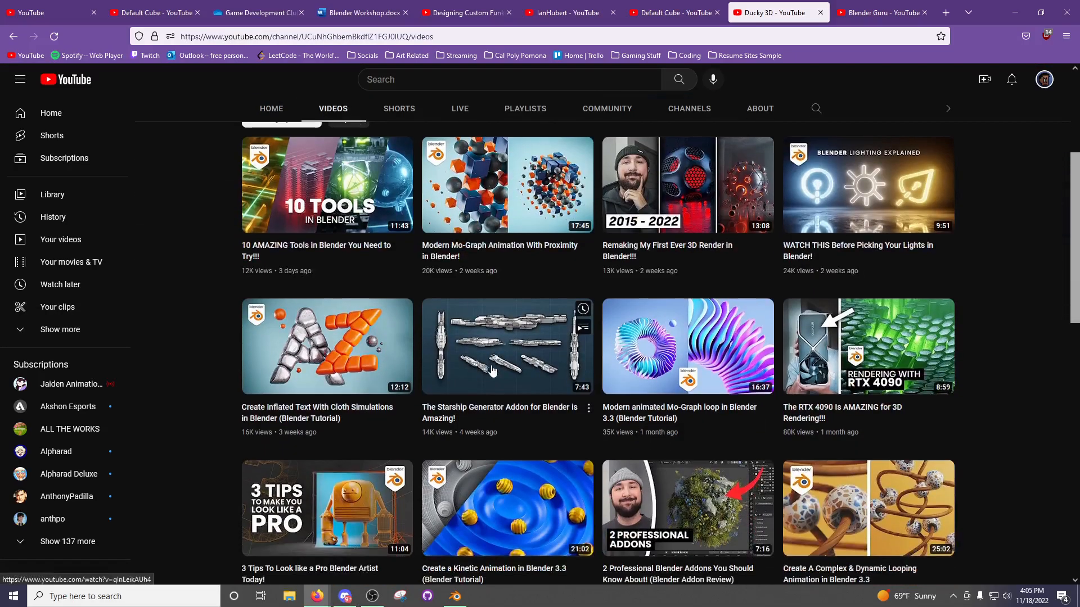
scroll(488, 372, down, 10)
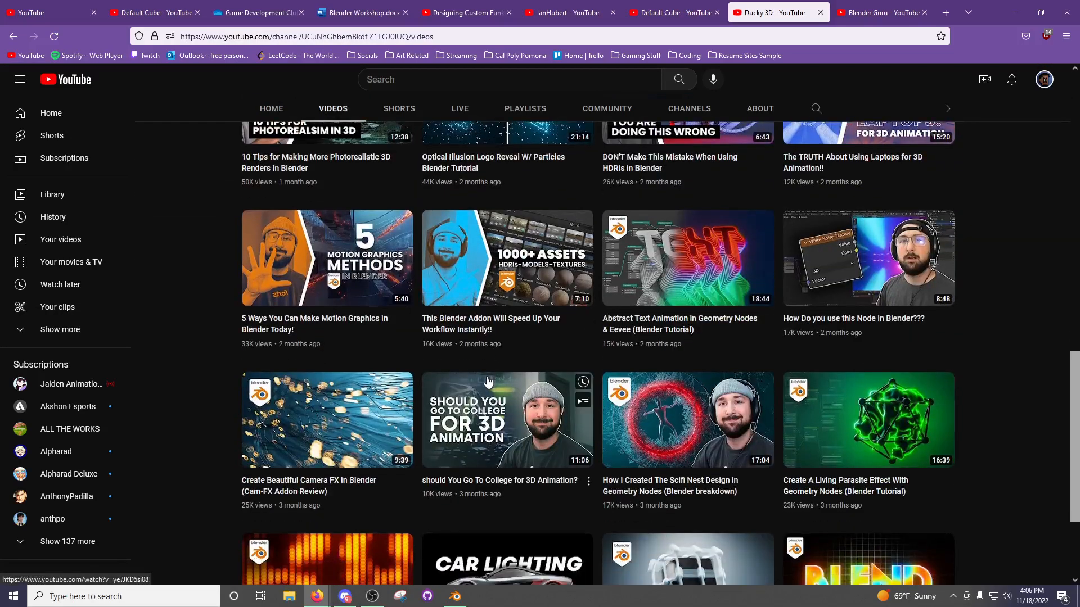
scroll(487, 392, down, 15)
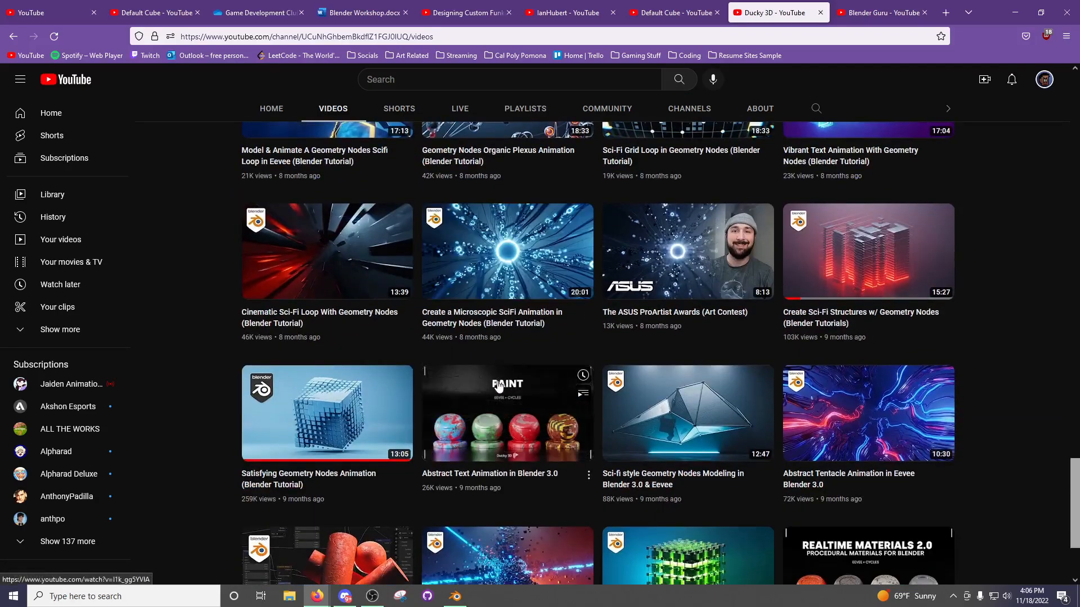
scroll(488, 393, down, 6)
scroll(488, 393, down, 9)
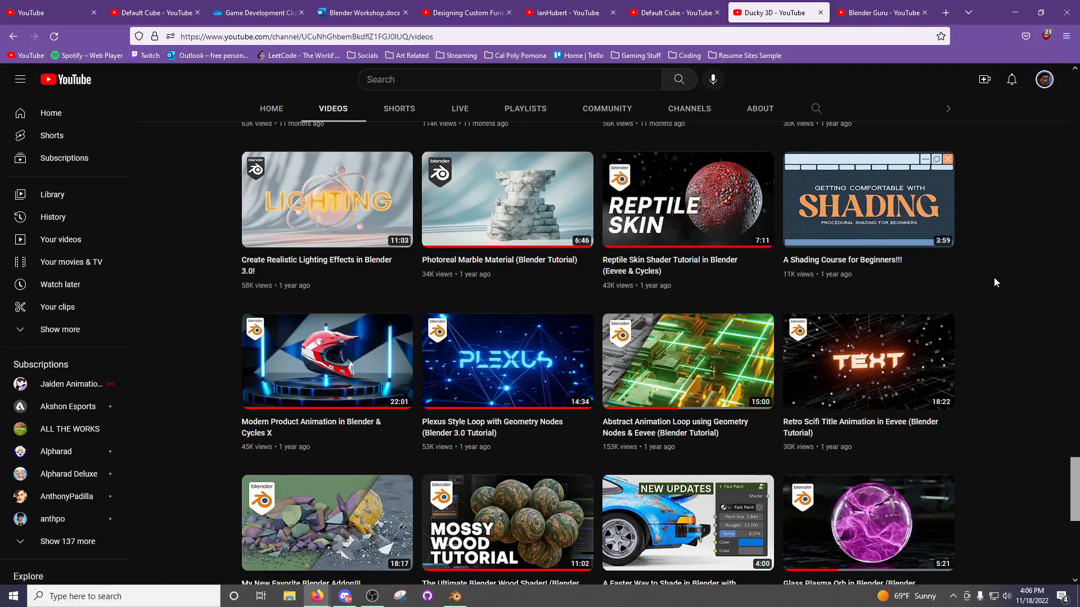
scroll(993, 281, down, 5)
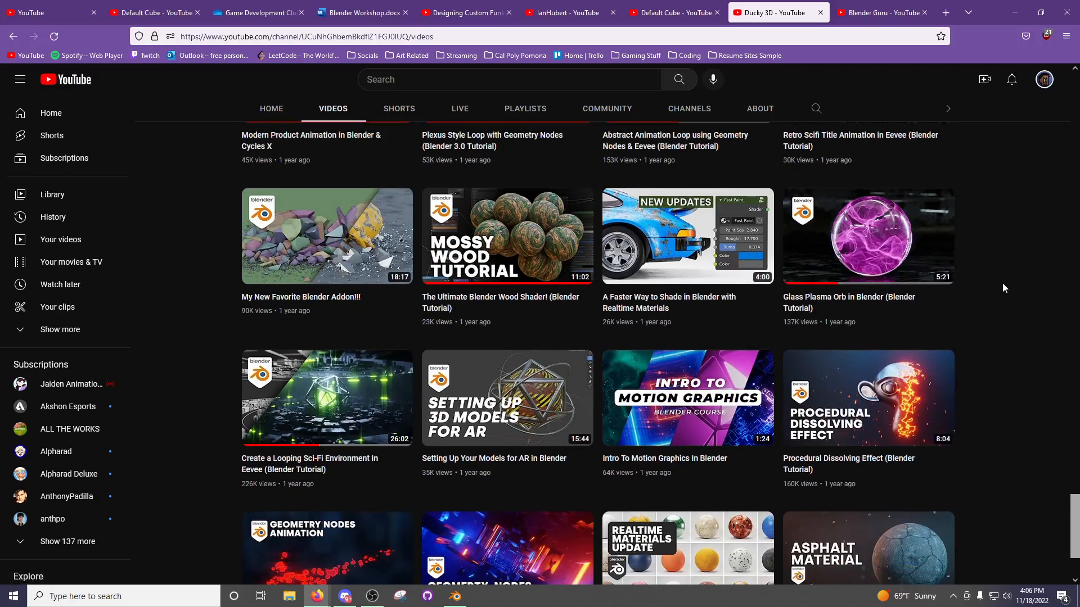
Select the Default Cube channel's web address and look through its uploaded videos, ending at the newest ones.
click(645, 14)
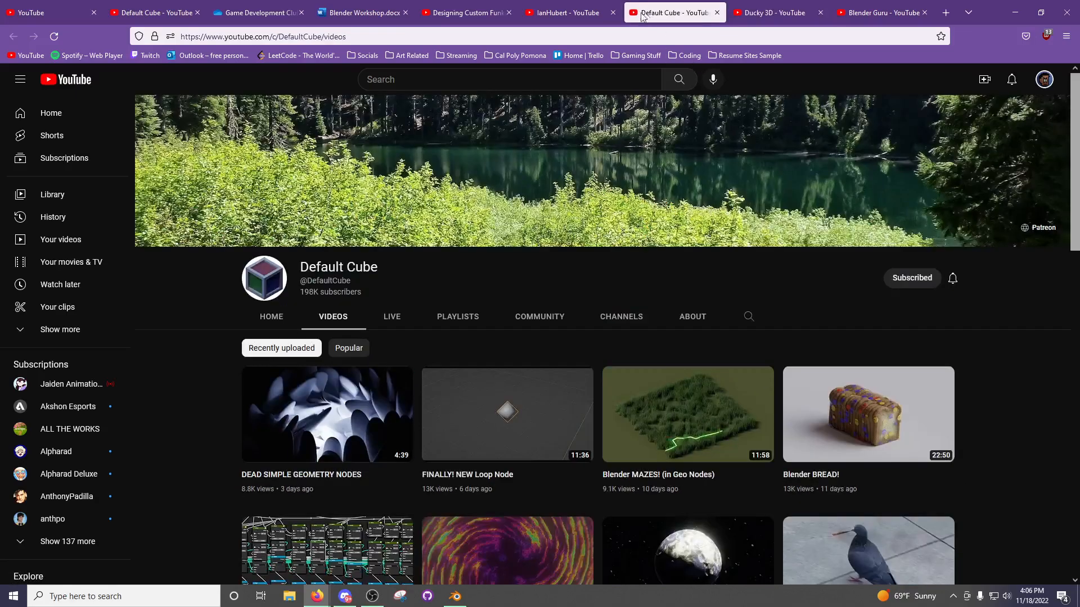
click(542, 41)
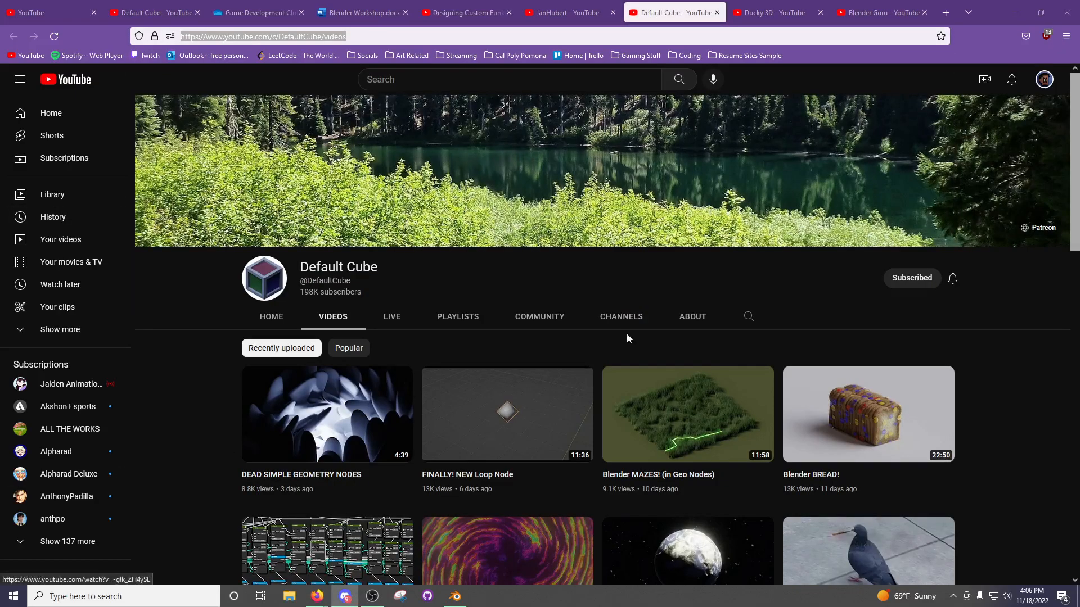
scroll(627, 393, down, 7)
scroll(628, 451, down, 10)
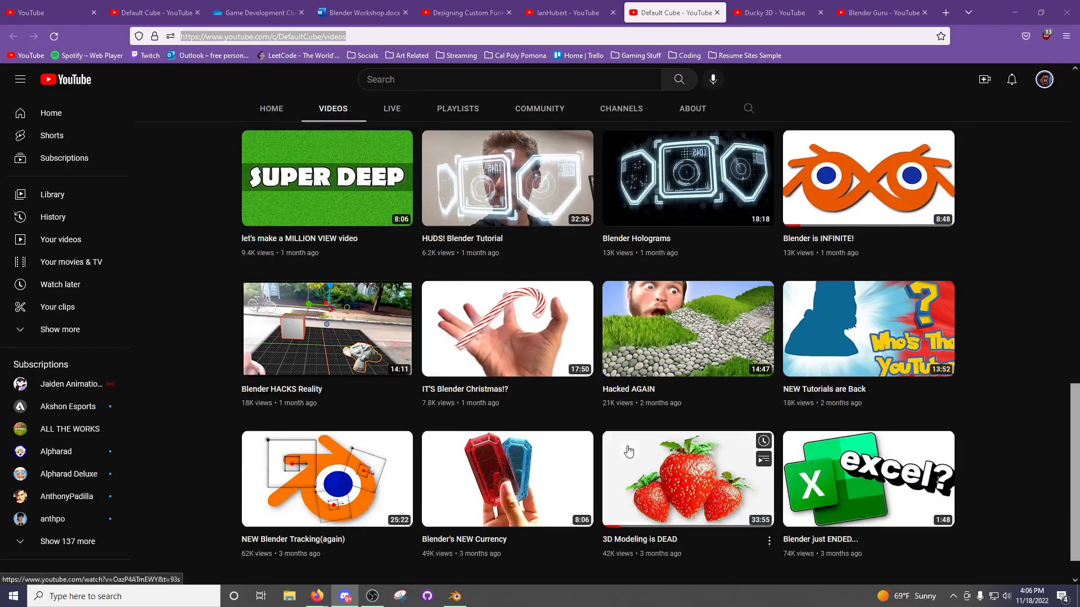
scroll(628, 451, down, 10)
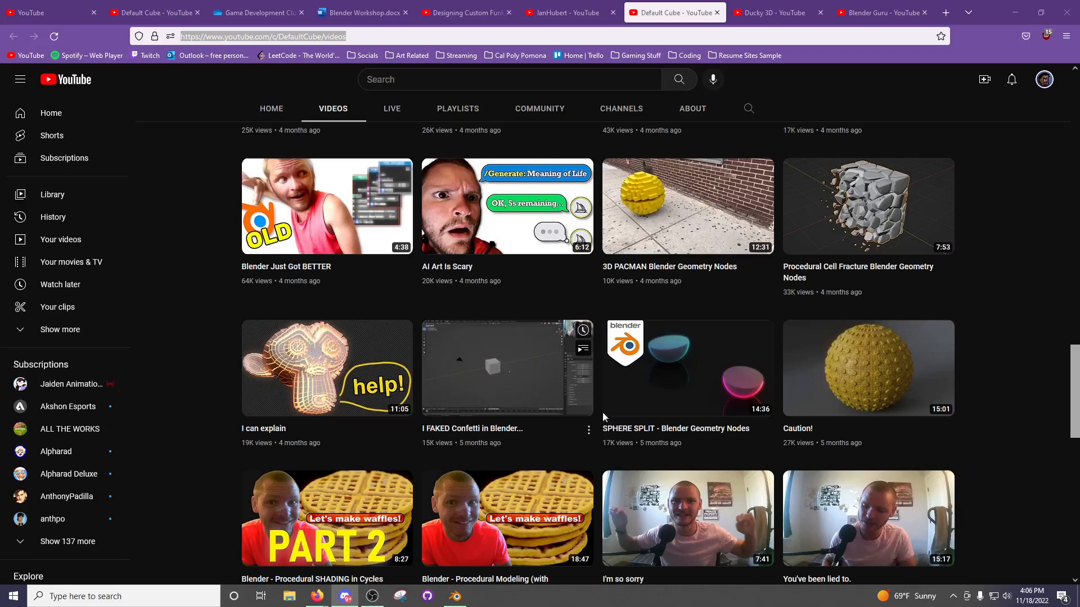
scroll(600, 429, down, 4)
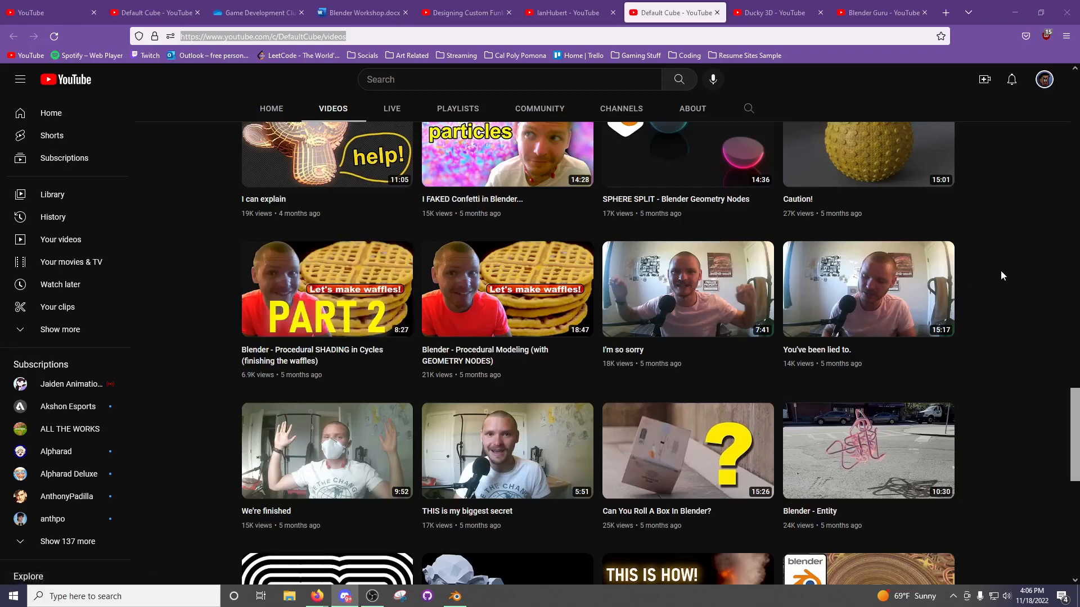
scroll(1001, 272, down, 5)
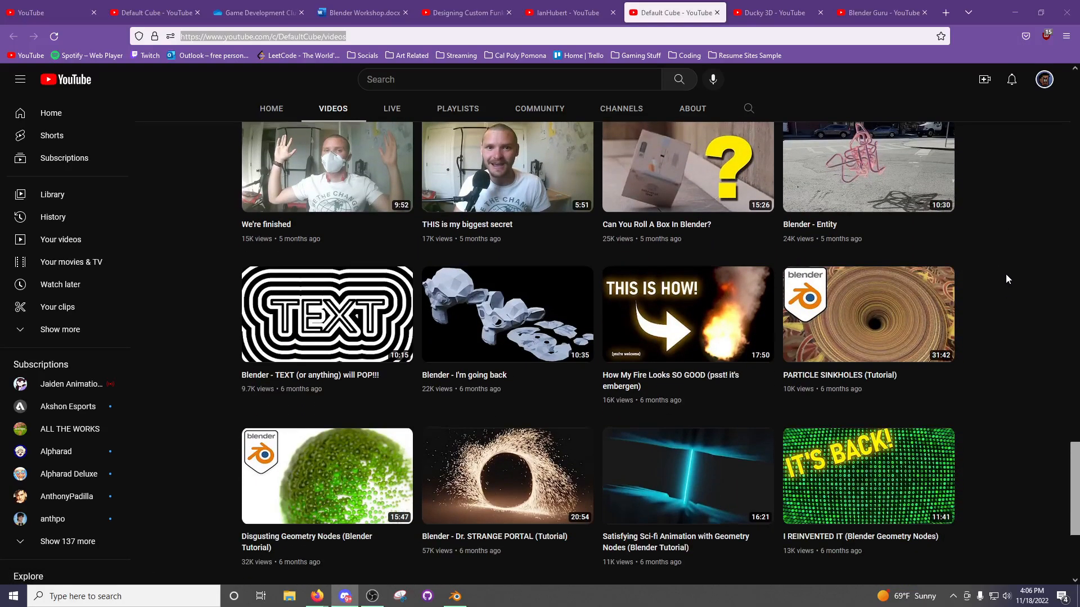
scroll(1006, 279, up, 15)
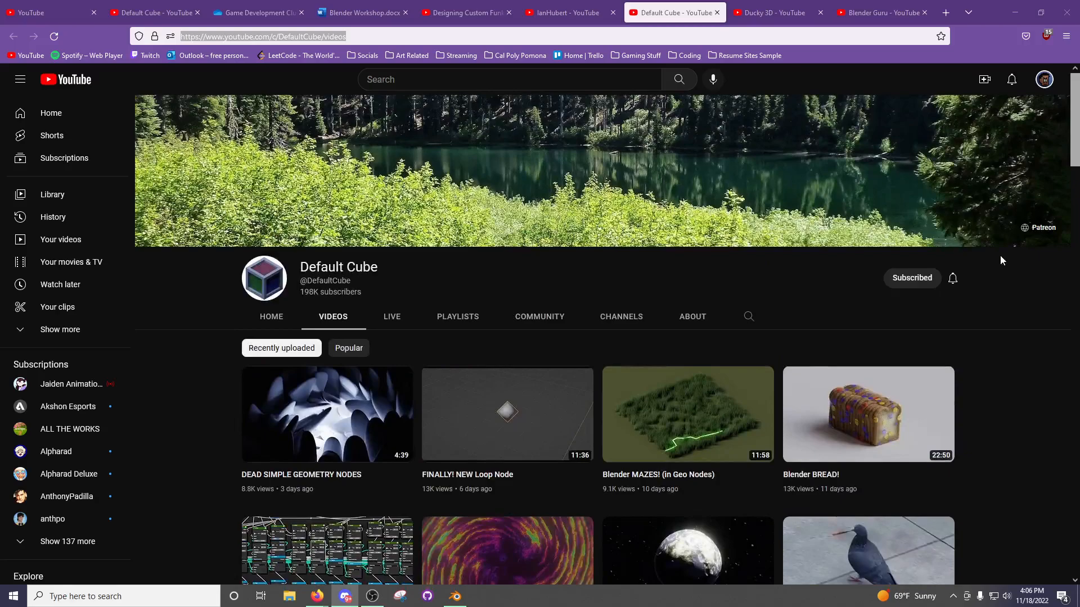
scroll(1021, 303, down, 6)
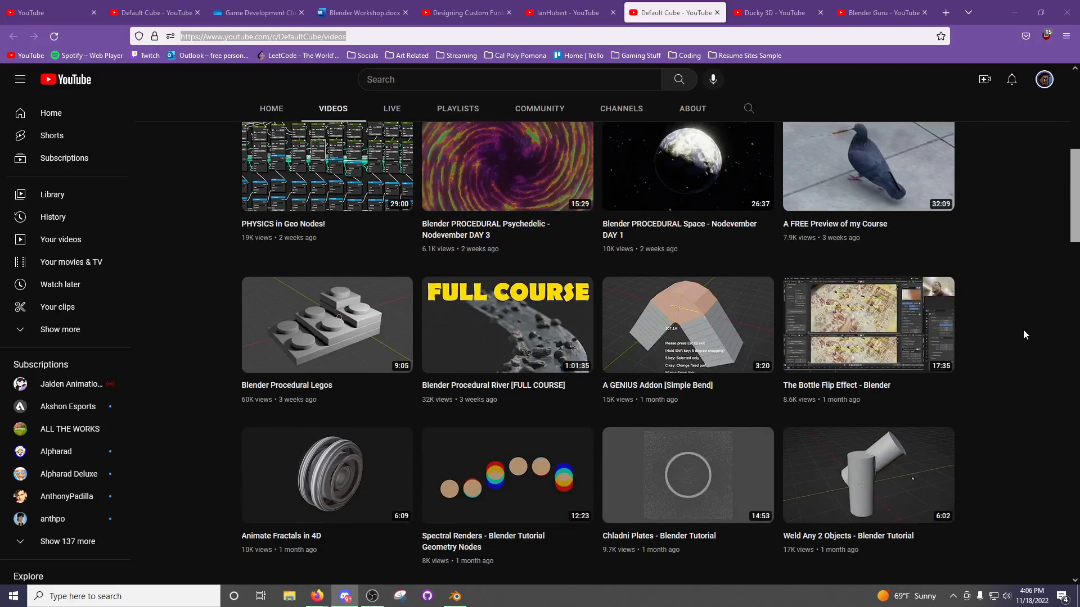
scroll(1024, 330, up, 6)
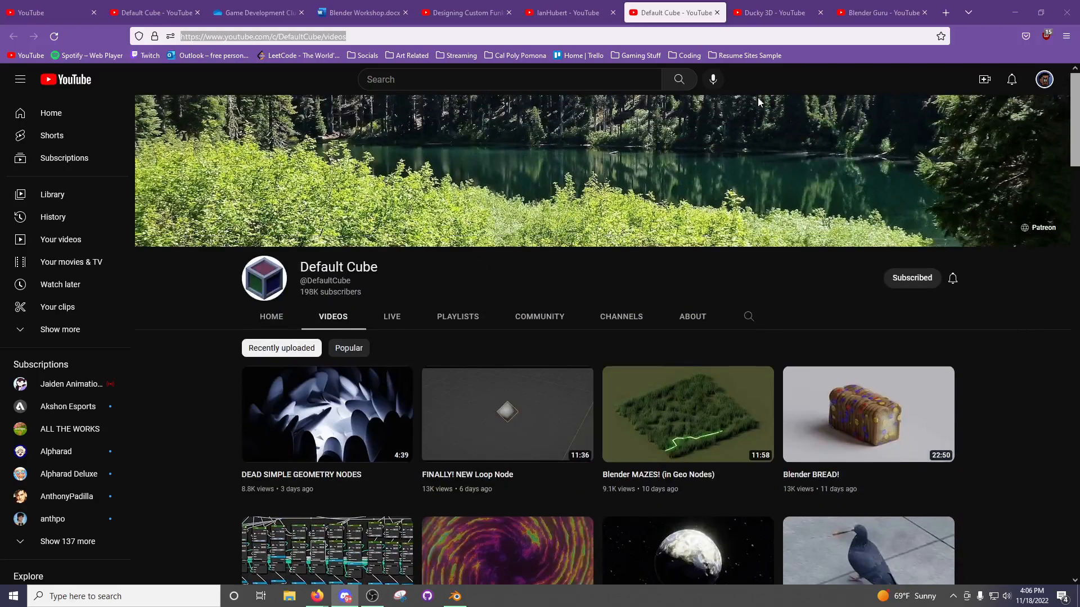
Select the web address of the IanHubert channel and switch to the Discord window.
click(566, 4)
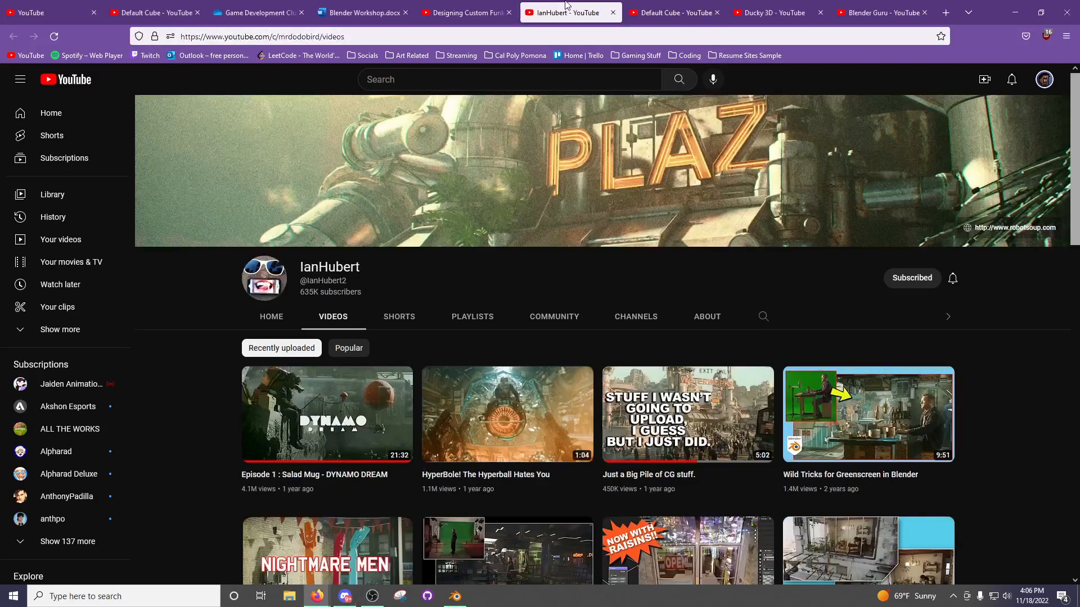
key(ctrl+Tab)
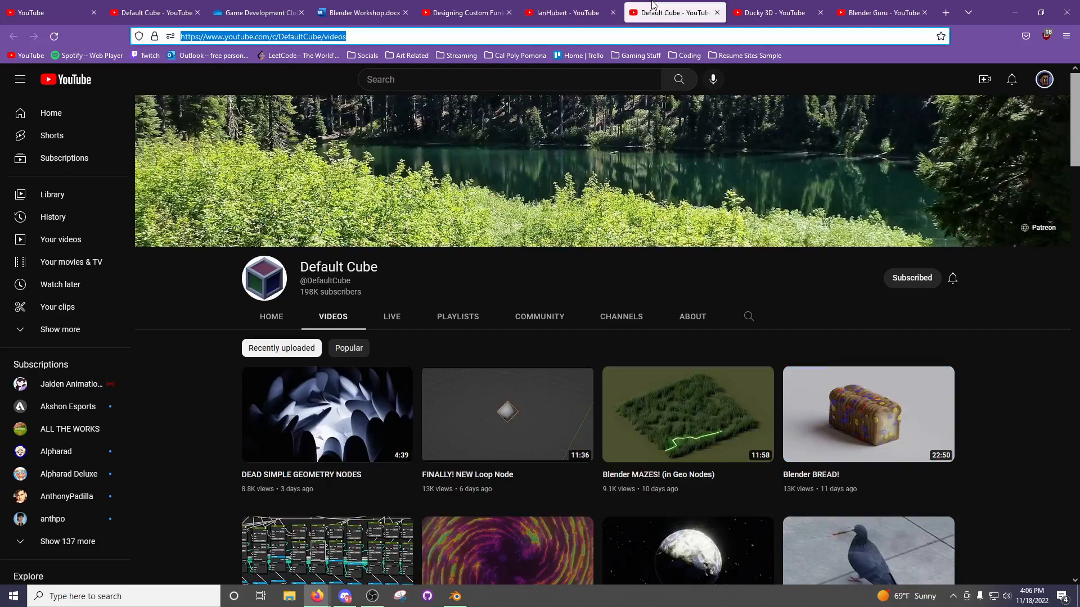
click(591, 6)
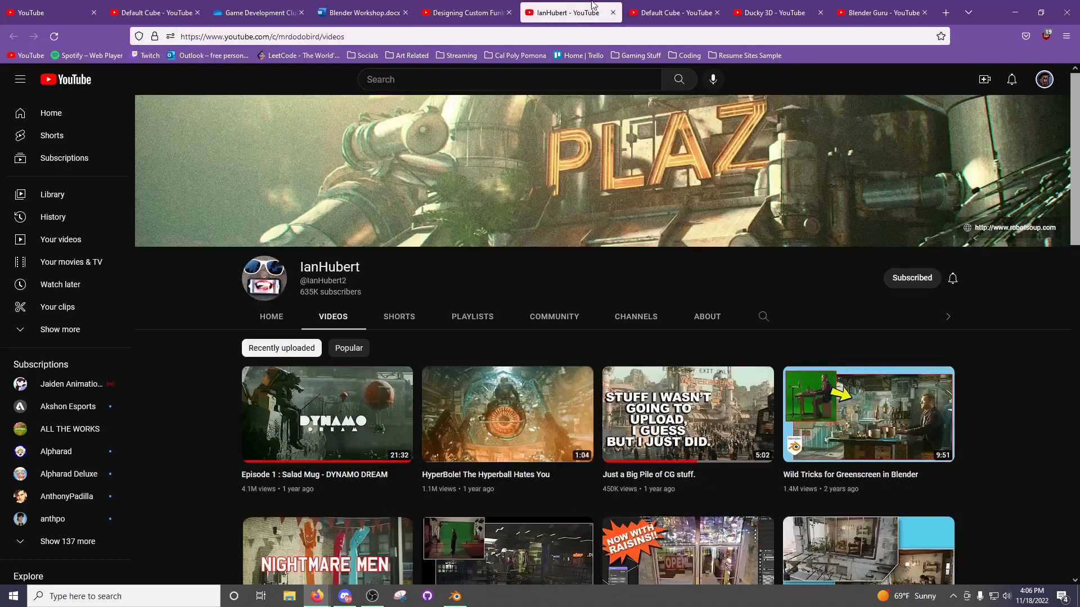
click(563, 33)
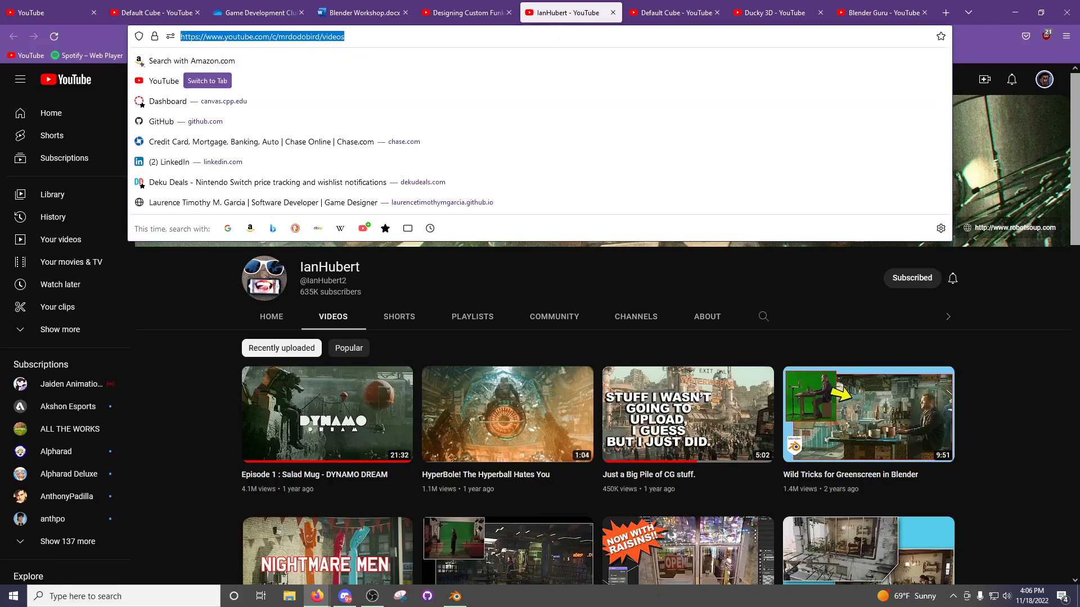
key(alt+Tab)
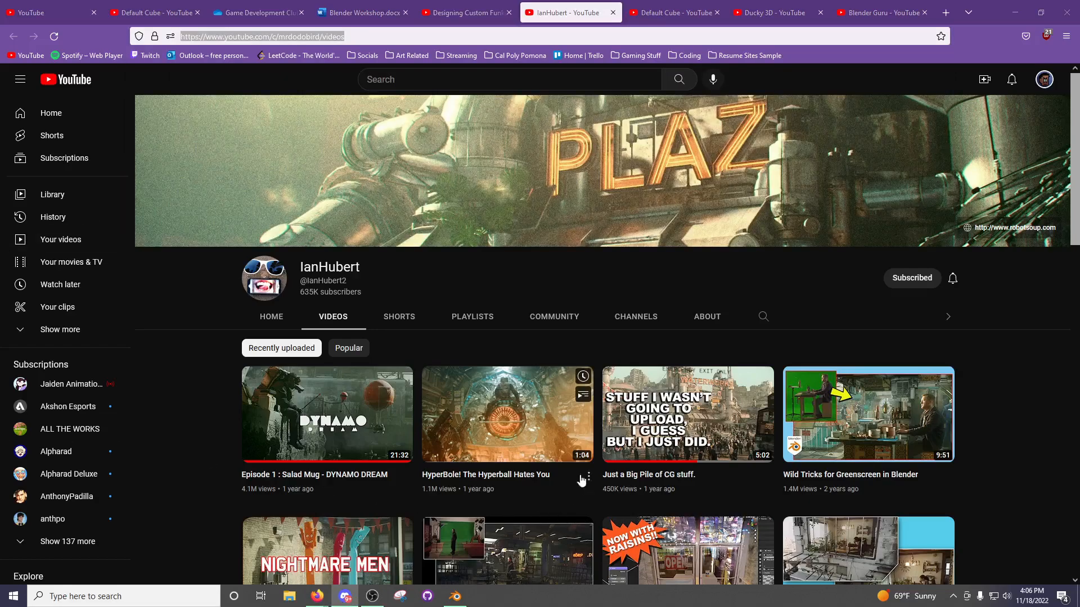
Open IanHubert's Lazy Tutorials playlist and pause its first video, Making Fliers in Blender.
click(481, 321)
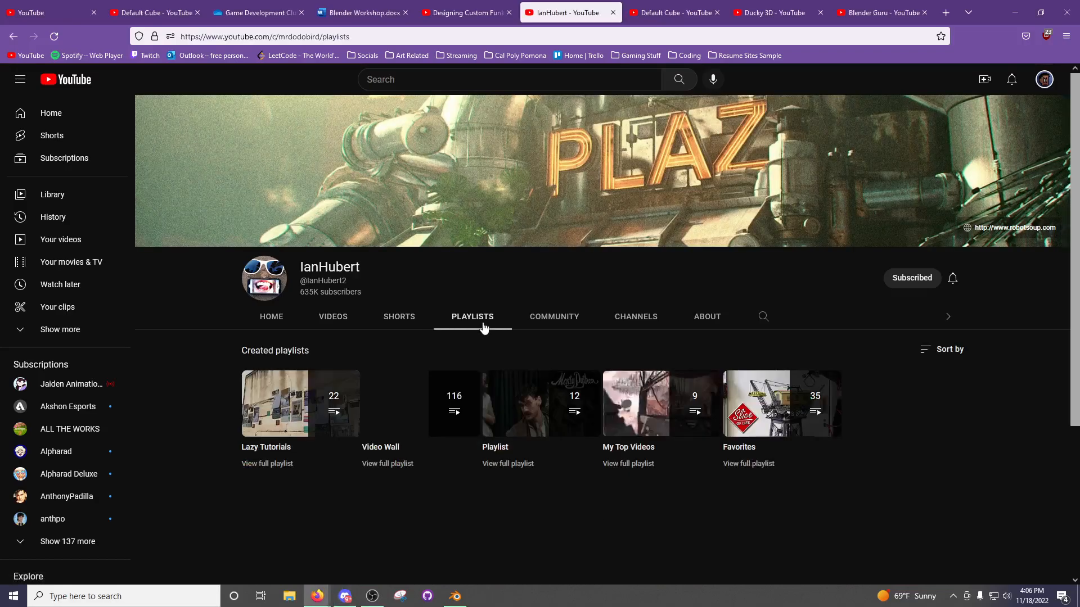
click(265, 410)
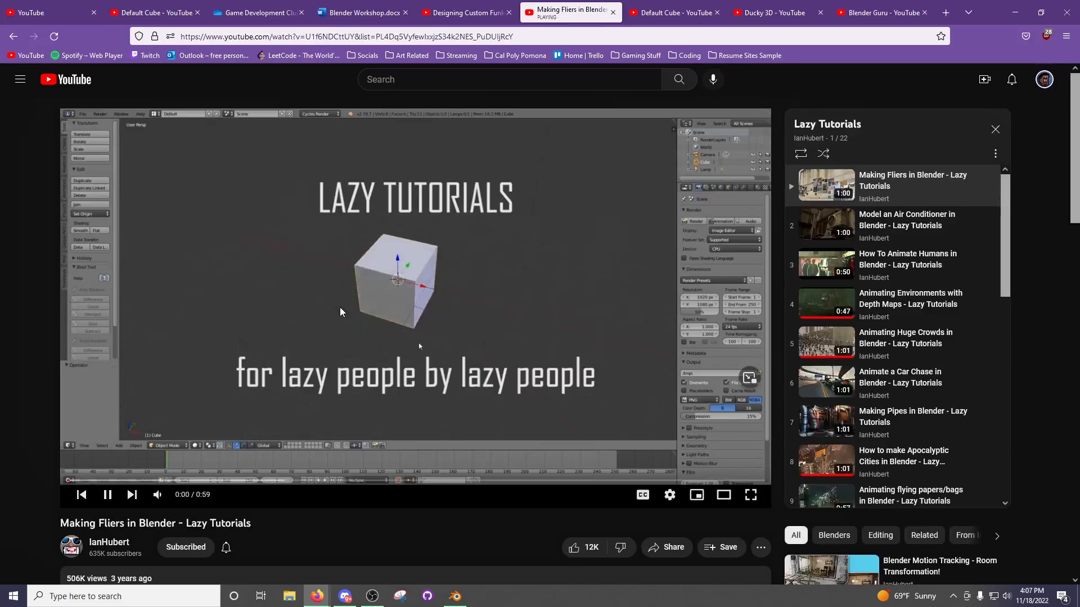
click(340, 312)
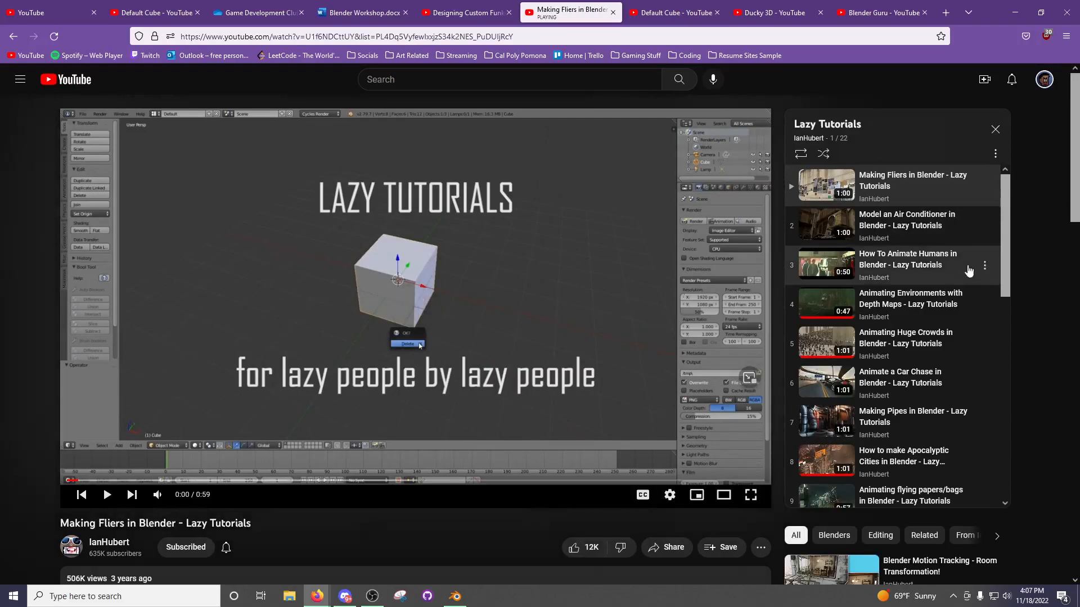
Play How to make Apocalyptic Cities in Blender from the Lazy Tutorials playlist to its end, and pause the video that follows.
scroll(912, 378, down, 1)
scroll(914, 375, down, 1)
click(907, 375)
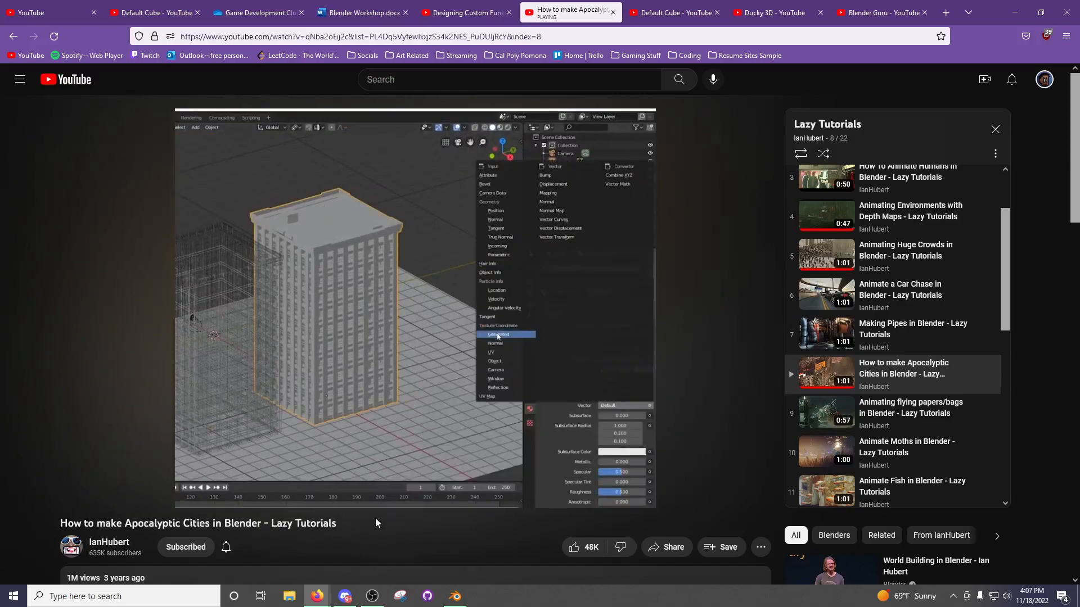
click(452, 351)
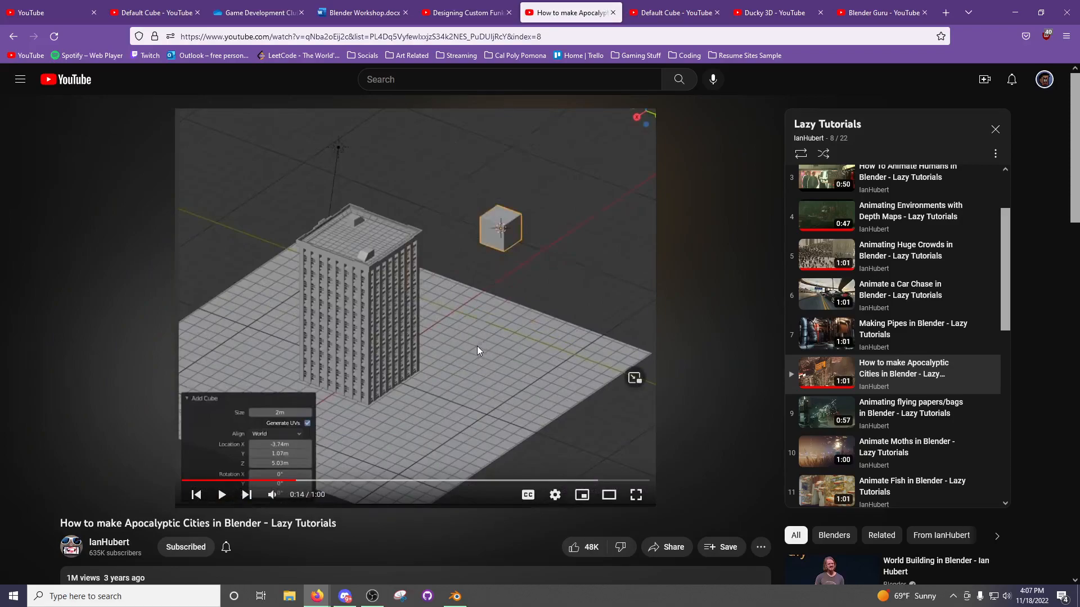
click(475, 353)
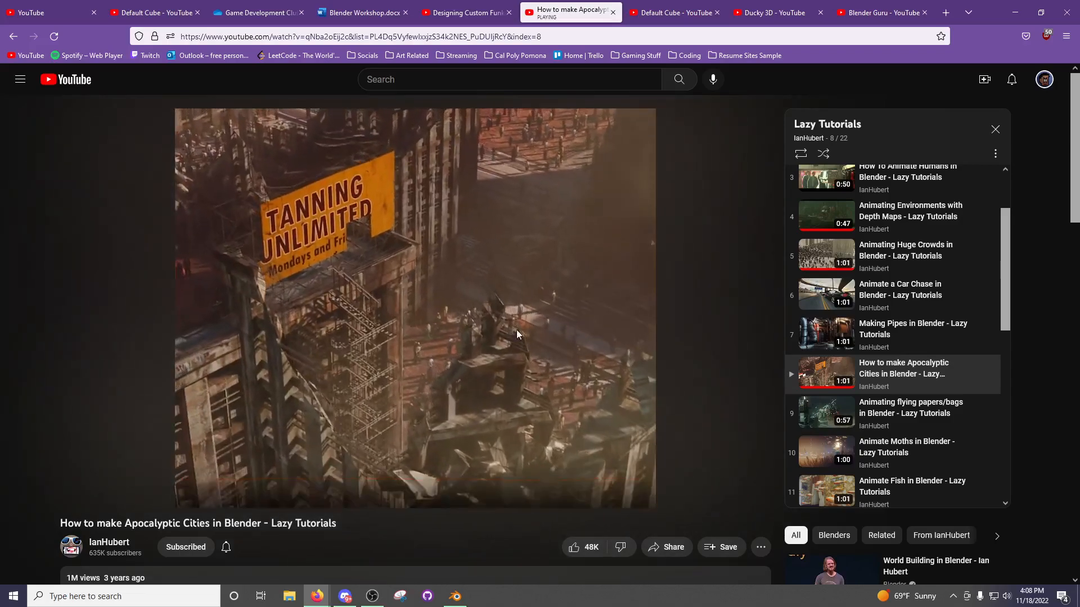
click(405, 356)
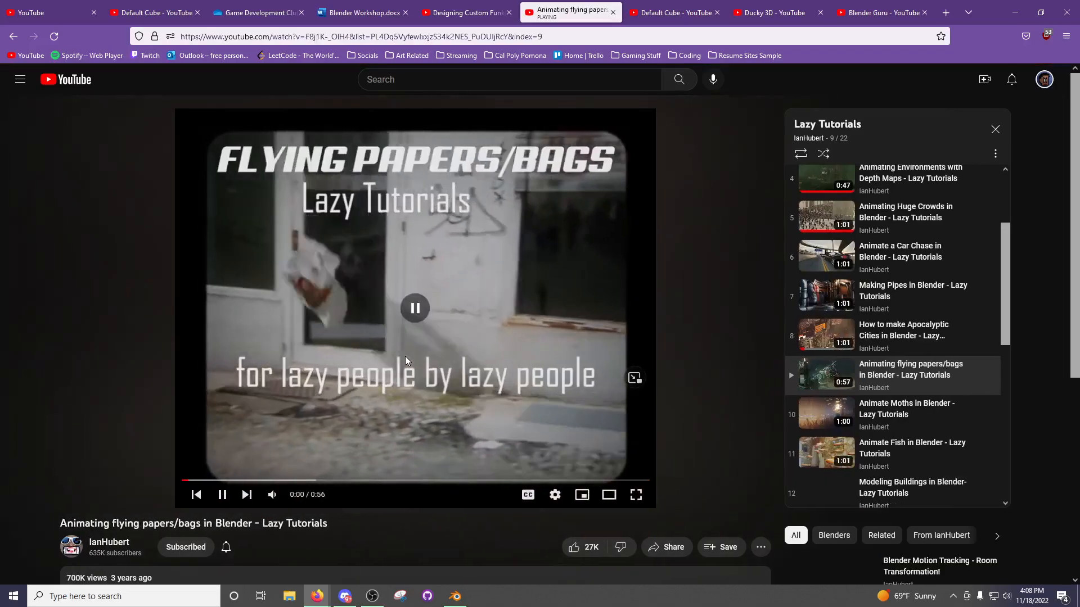
Select the web address of the Designing Custom Funko Pops in 3d Software video and dismiss the Norton notification.
click(465, 7)
click(543, 7)
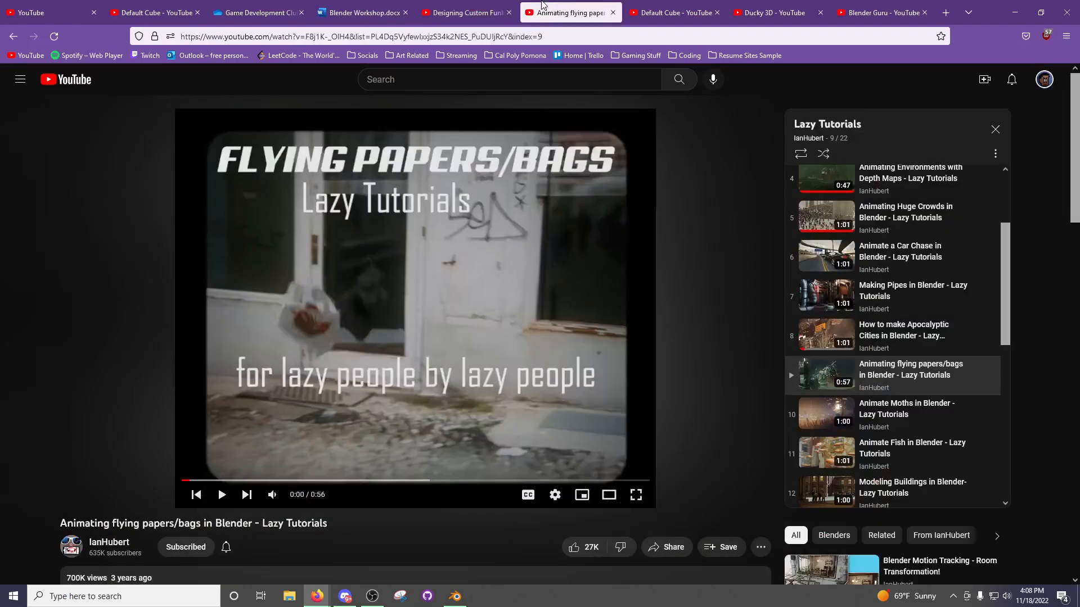
click(495, 7)
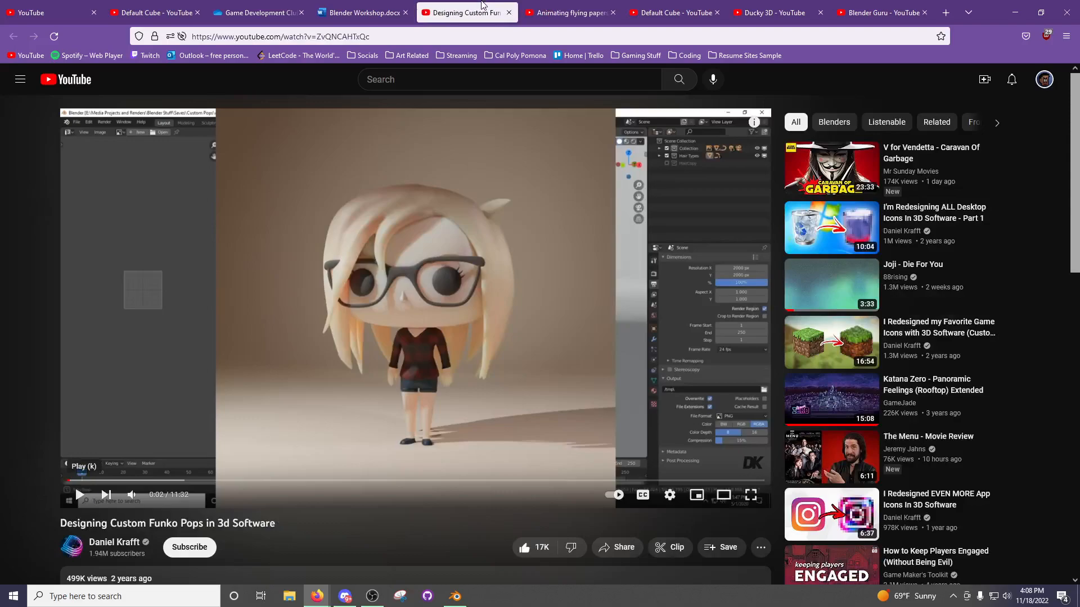
click(481, 31)
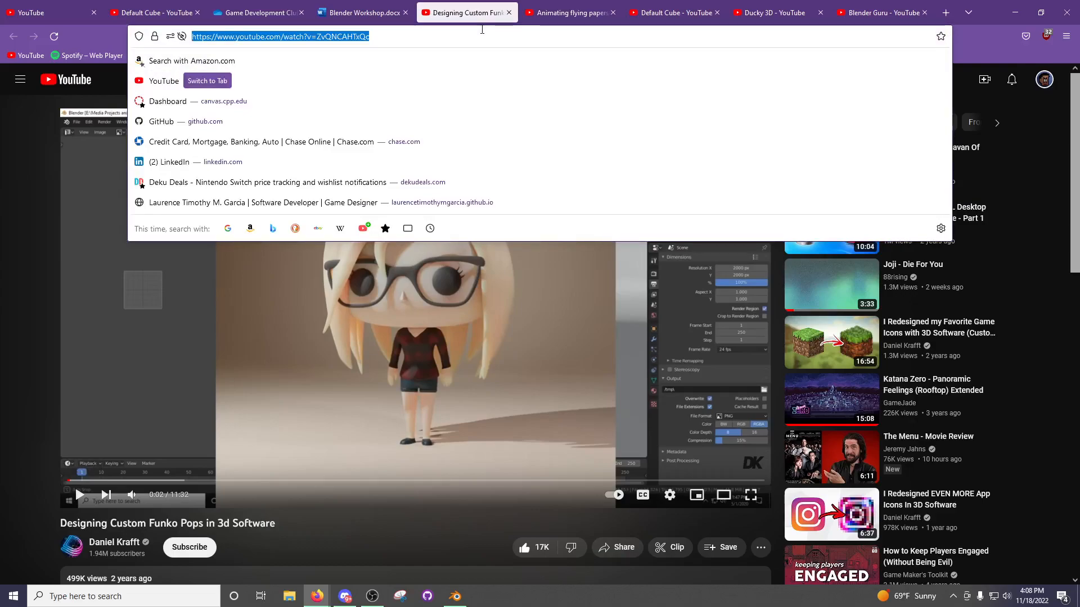
click(252, 520)
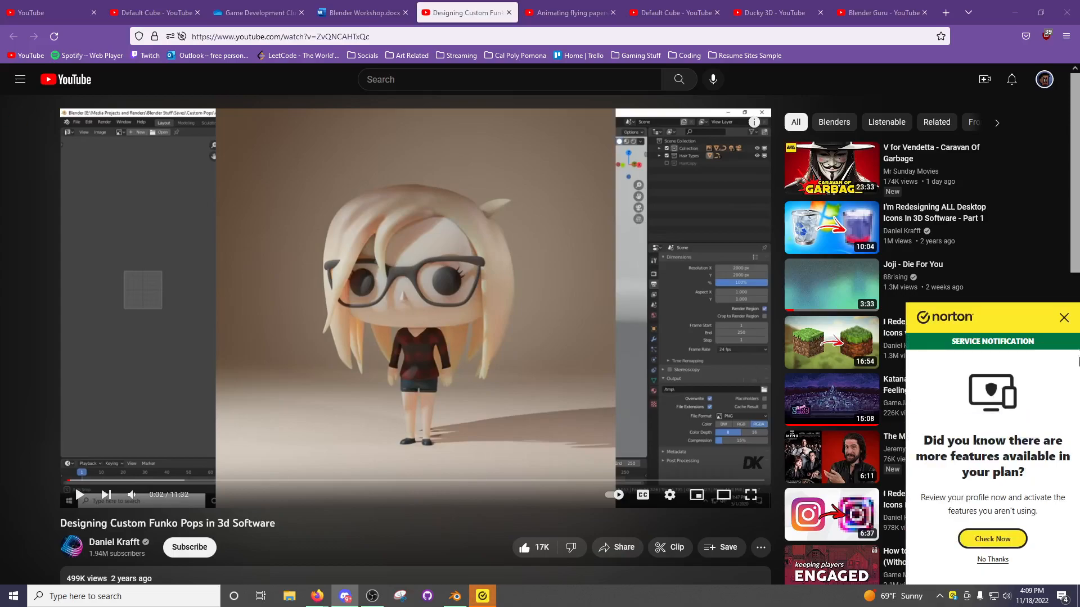
click(1063, 318)
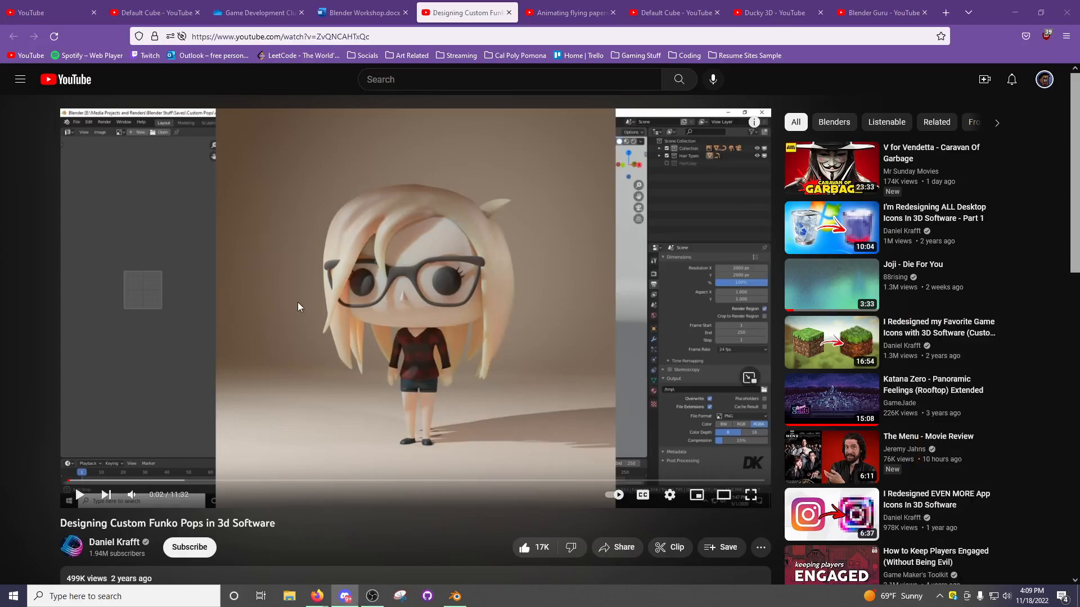